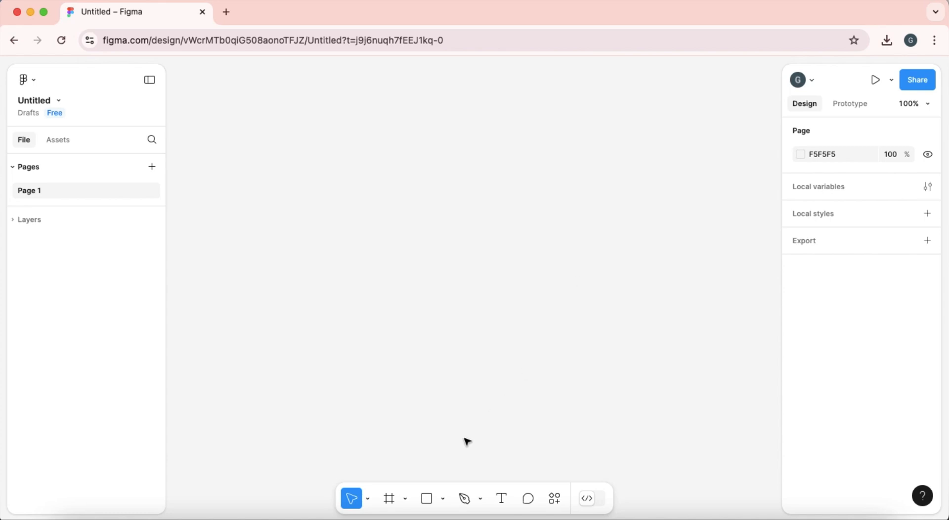
Step: Create a 1440 × 1024 Desktop frame and apply an Extra-large (1600+dp) grid style from the Material 3 Design Kit to it
click(390, 498)
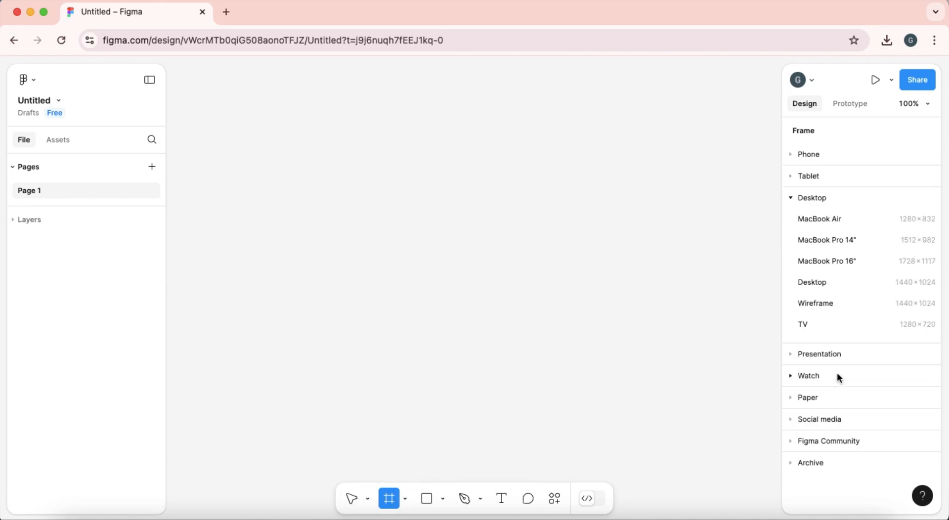
click(829, 279)
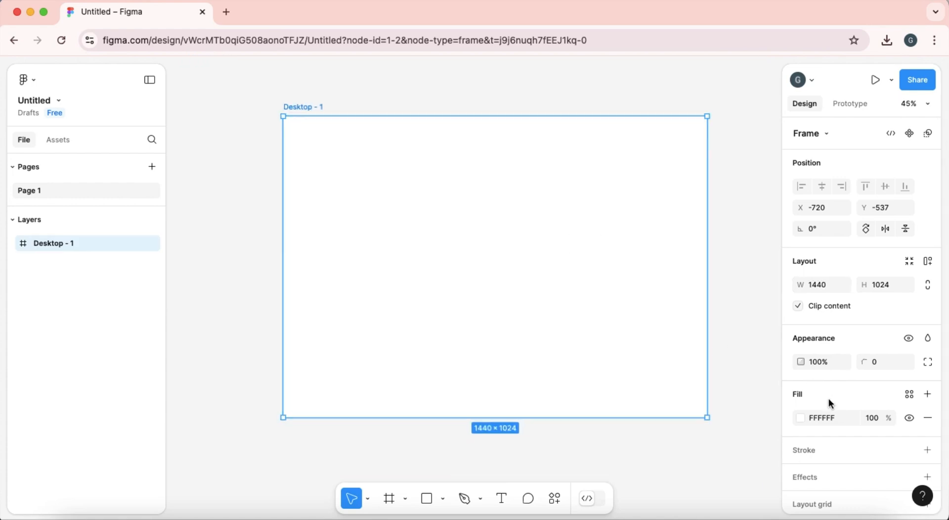
scroll(839, 458, down, 3)
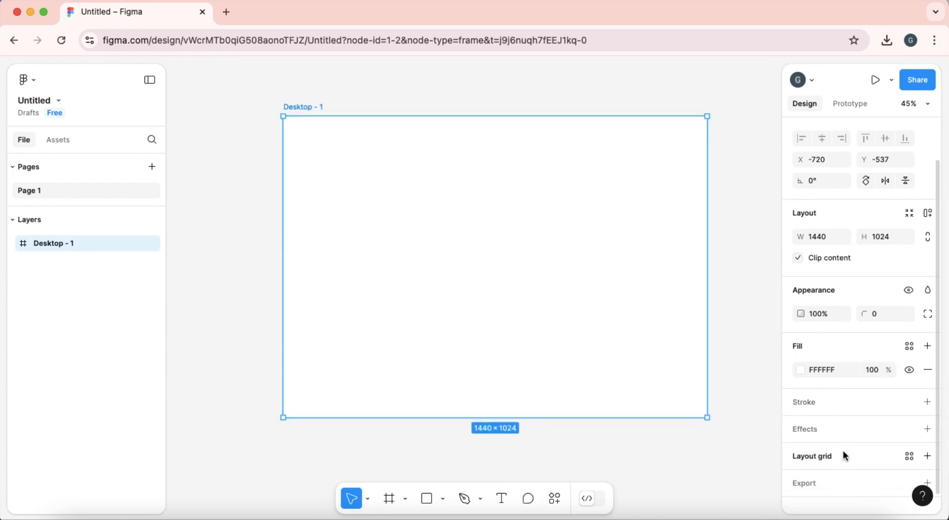
click(914, 447)
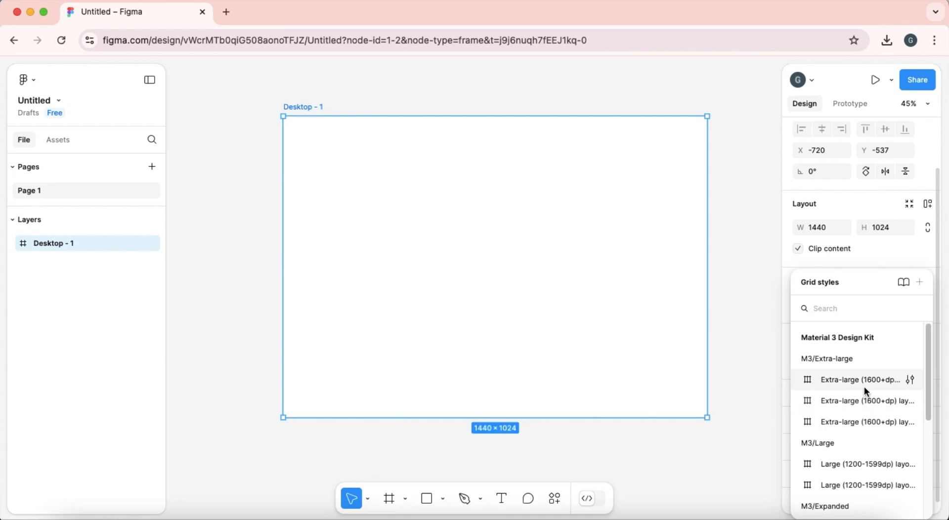
scroll(856, 459, down, 3)
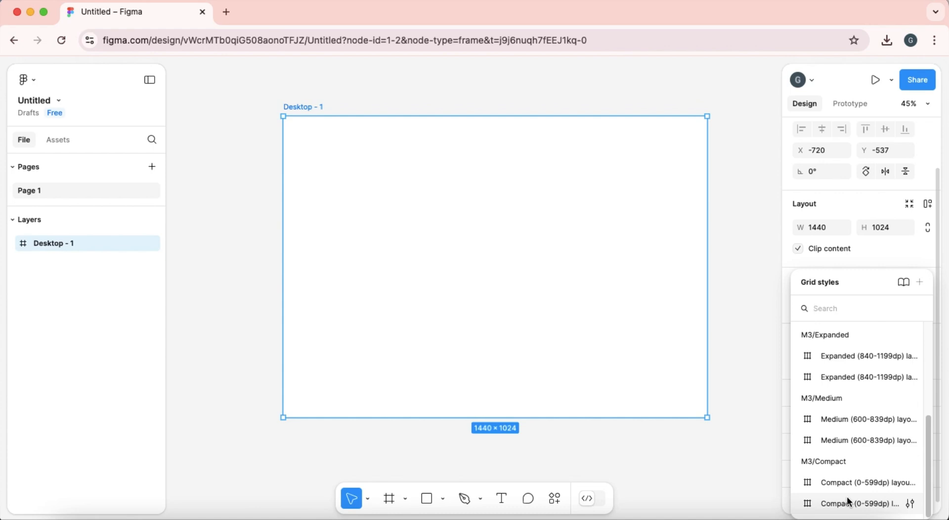
scroll(850, 418, up, 3)
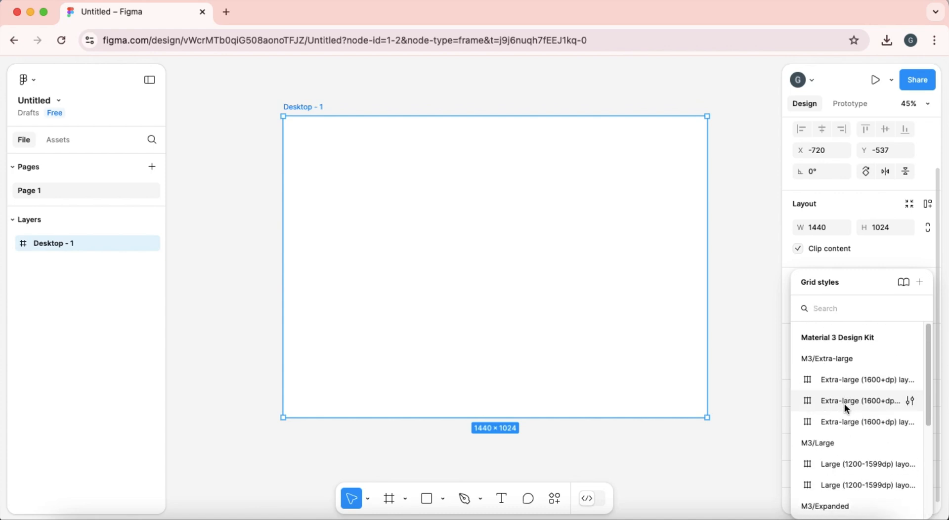
key(Escape)
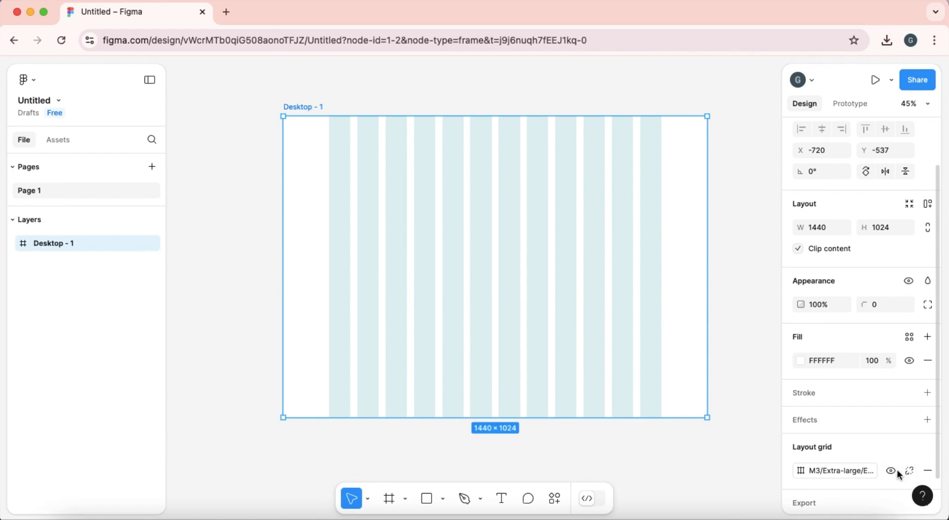
Step: Toggle the visibility of the Desktop frame's layout grid off and back on
click(890, 471)
click(888, 471)
click(888, 471)
click(888, 471)
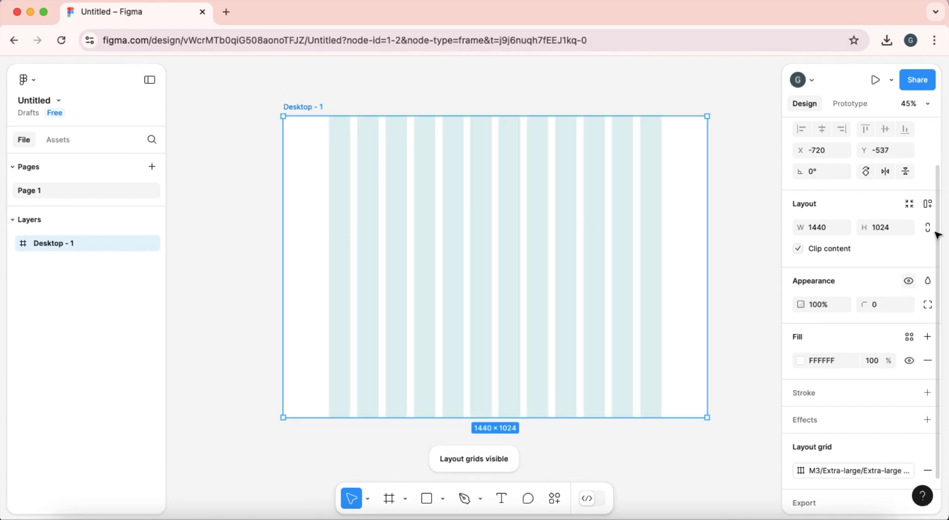
Step: Draw a full-width frame of 1440 × 98 along the Desktop frame's upper edge and give it a white FFFFFF fill
key(f)
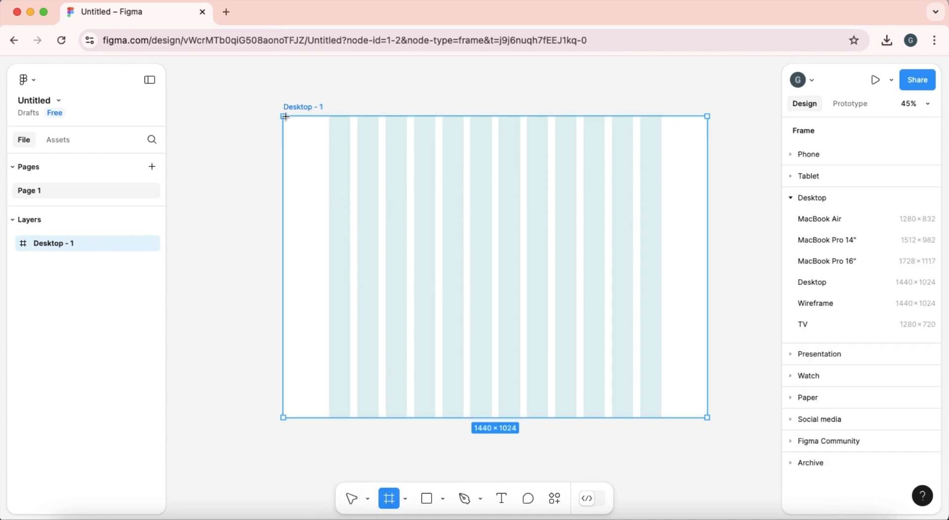
drag(282, 116, 708, 146)
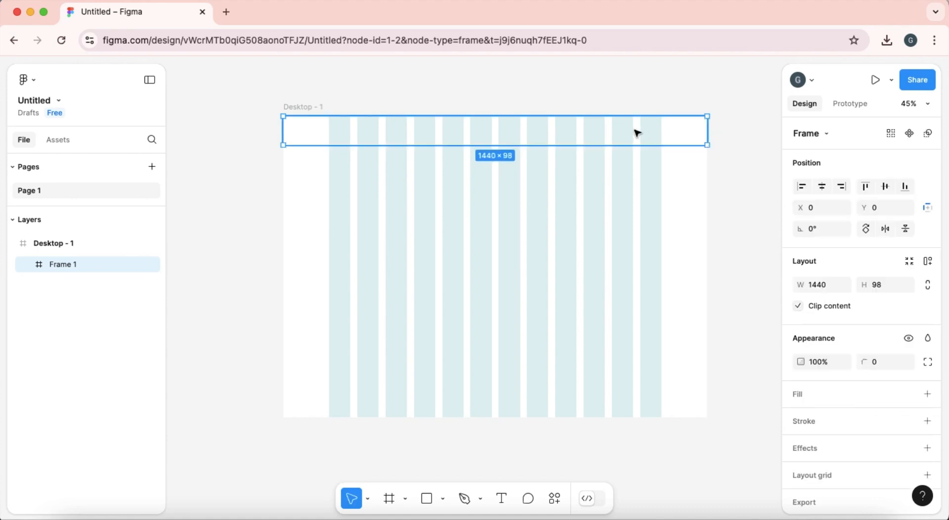
click(927, 394)
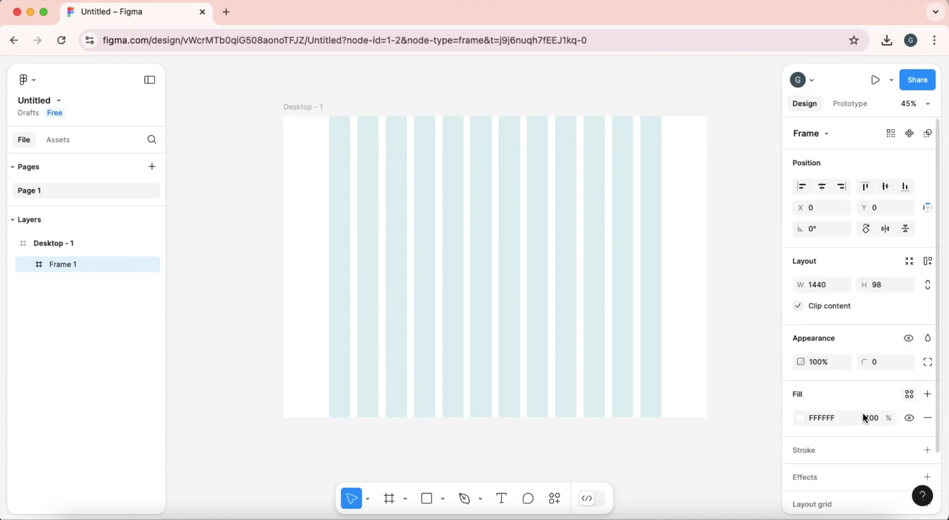
click(301, 108)
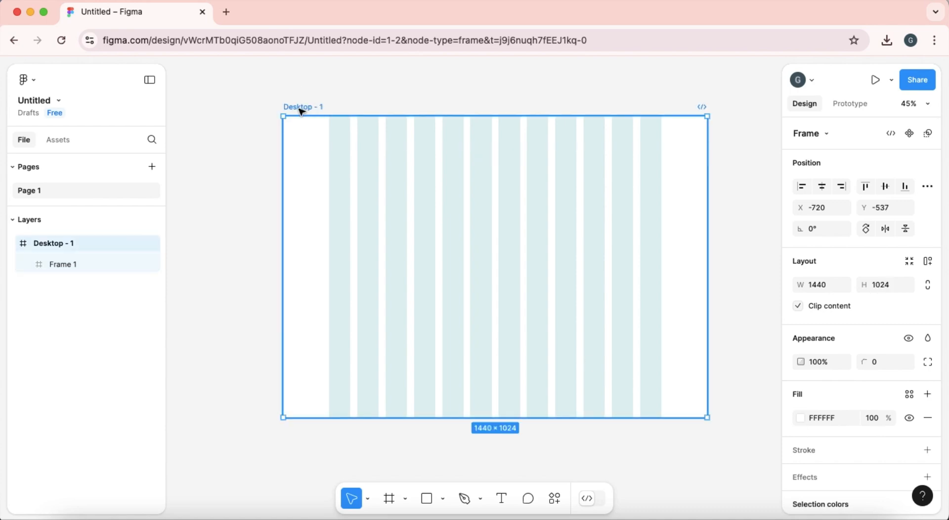
click(907, 419)
click(907, 419)
Step: Rename the 1440 × 98 frame to "header"
click(681, 143)
mouse_move(648, 140)
mouse_down()
mouse_move(644, 153)
mouse_move(650, 141)
mouse_up()
double_click(71, 265)
text(header)
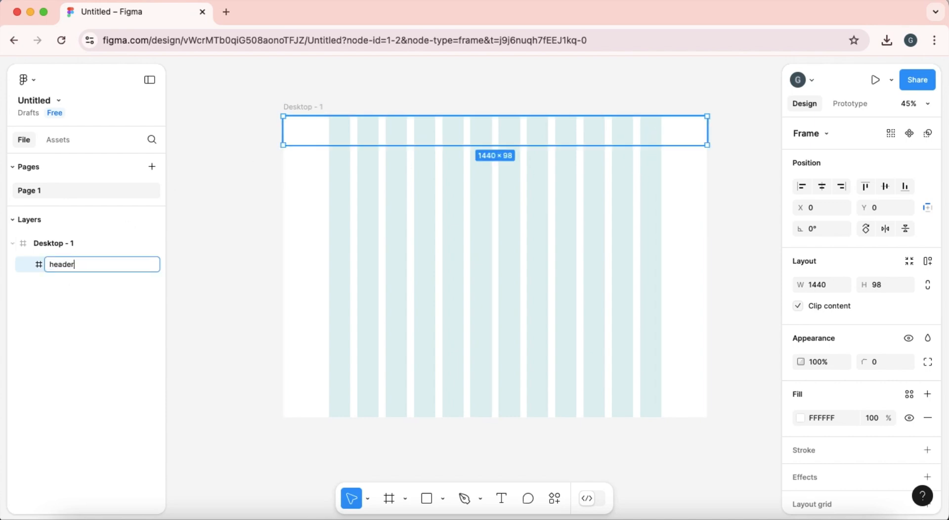
key(Return)
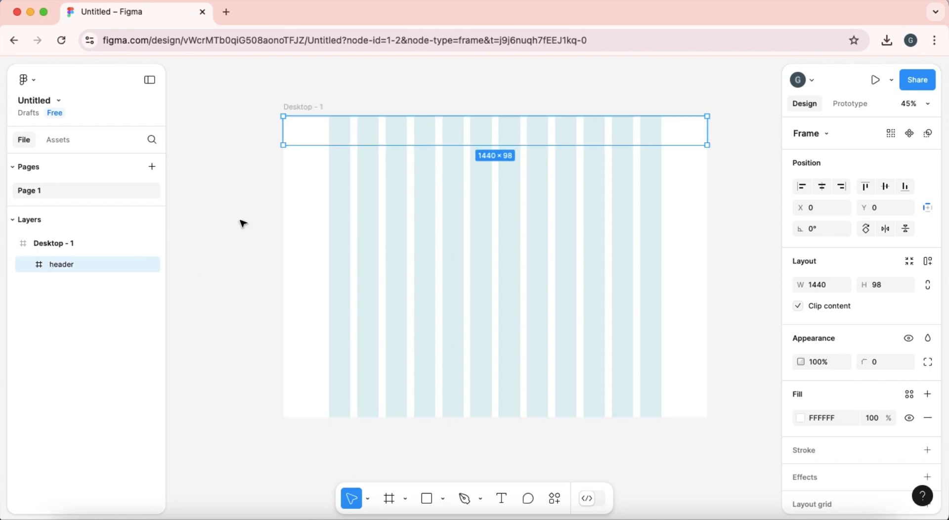
Step: Import the Storebox technologies logo image from the Downloads folder in Finder into the Desktop frame
click(75, 519)
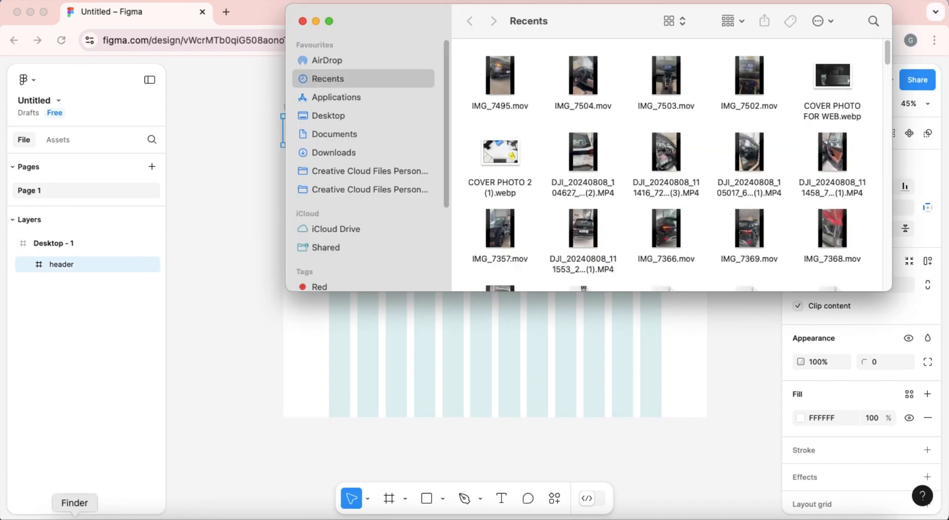
click(342, 149)
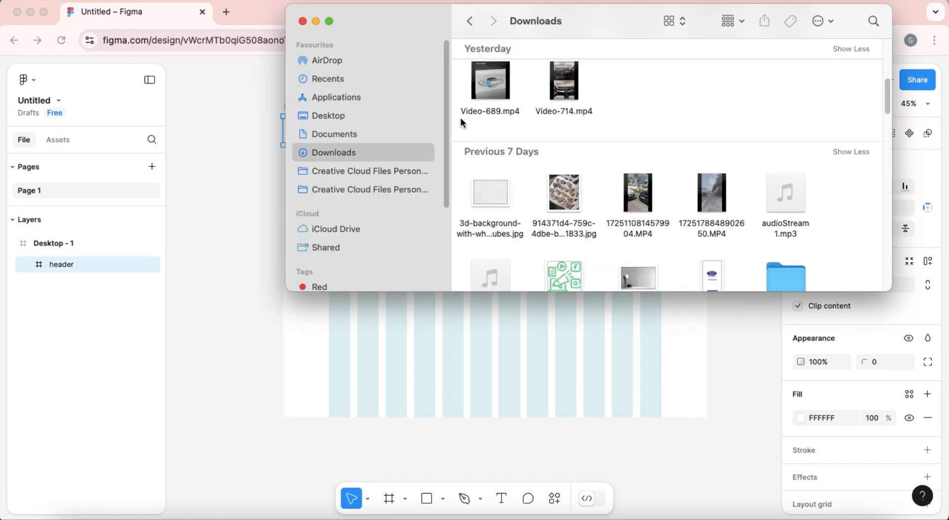
drag(642, 129, 544, 304)
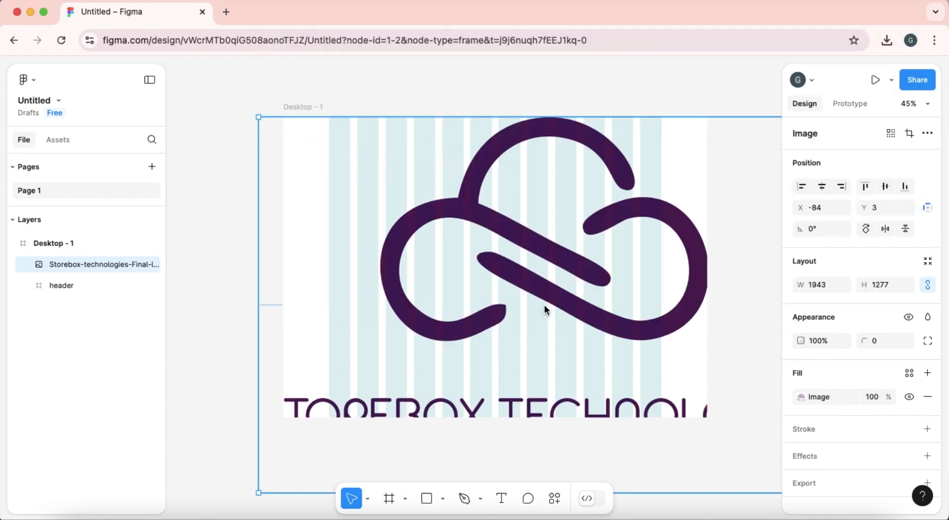
Step: Scale the logo image down to 276 × 181 and place it near the Desktop frame's upper-right corner, at about X 1129, Y 118
scroll(544, 303, down, 5)
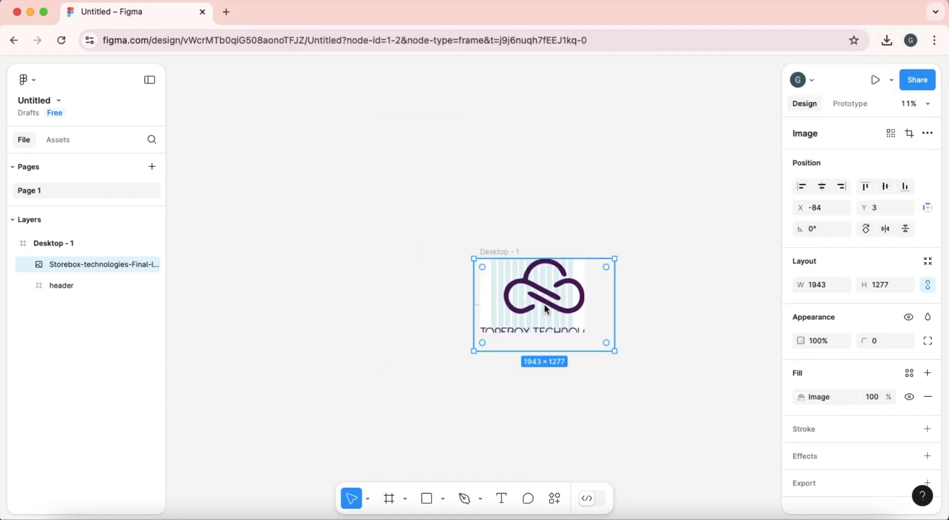
drag(614, 260, 622, 280)
scroll(545, 311, up, 5)
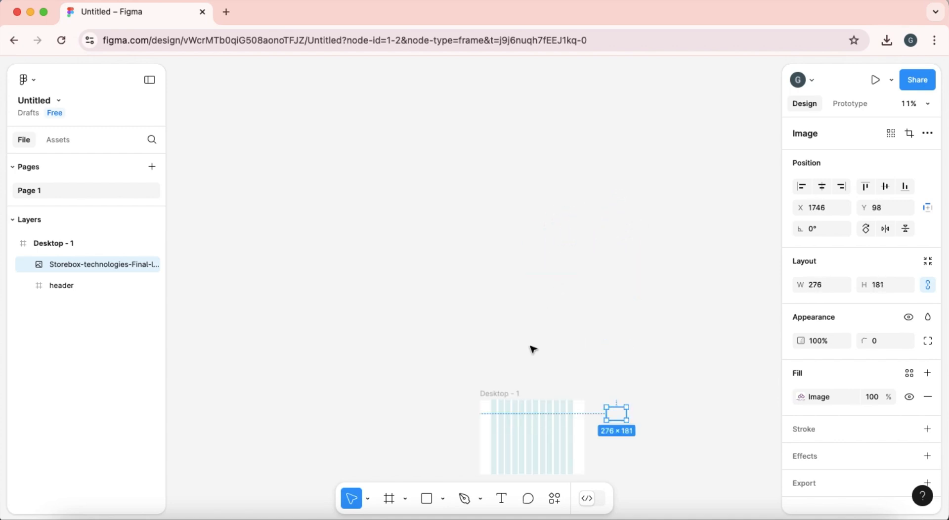
scroll(517, 426, up, 3)
scroll(517, 427, up, 3)
scroll(511, 411, down, 4)
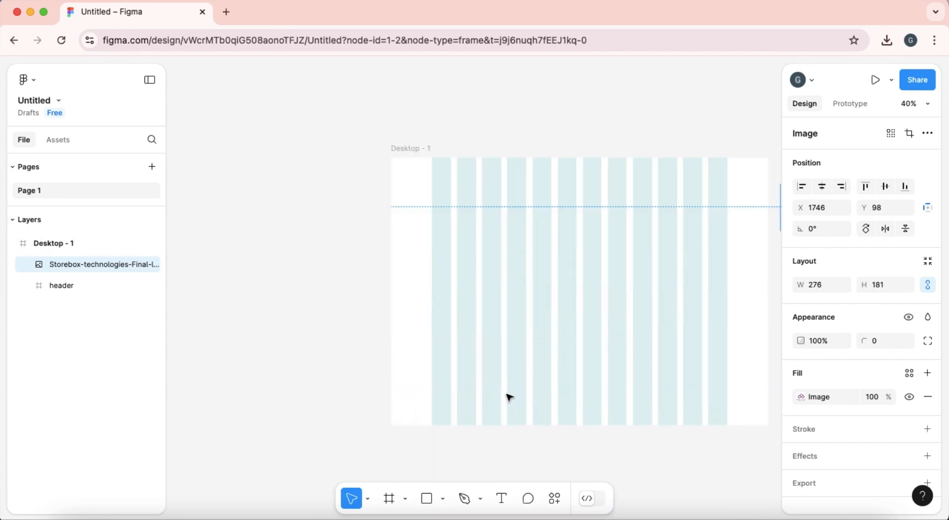
drag(635, 460, 449, 455)
drag(716, 195, 541, 202)
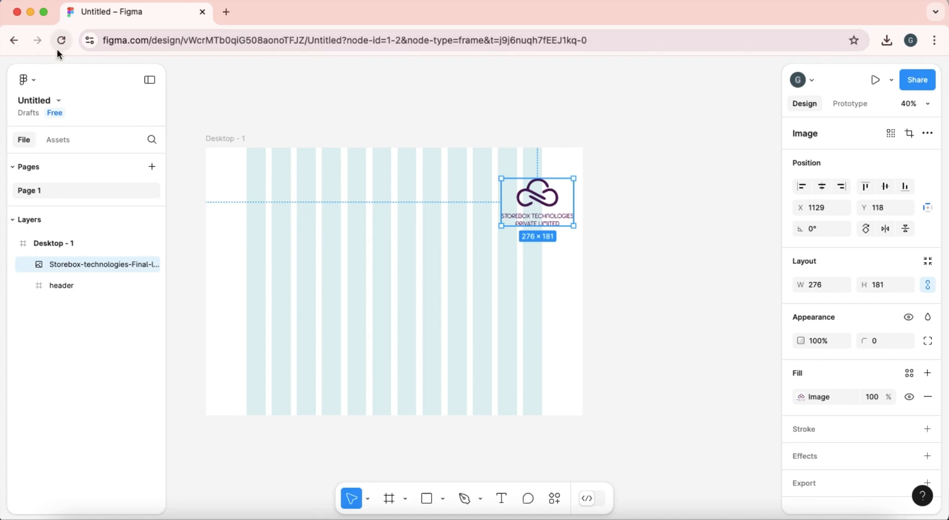
Step: Sample the dark purple of the cloud symbol with Pick color, adding 4E0854 as a fill on the logo image
click(51, 101)
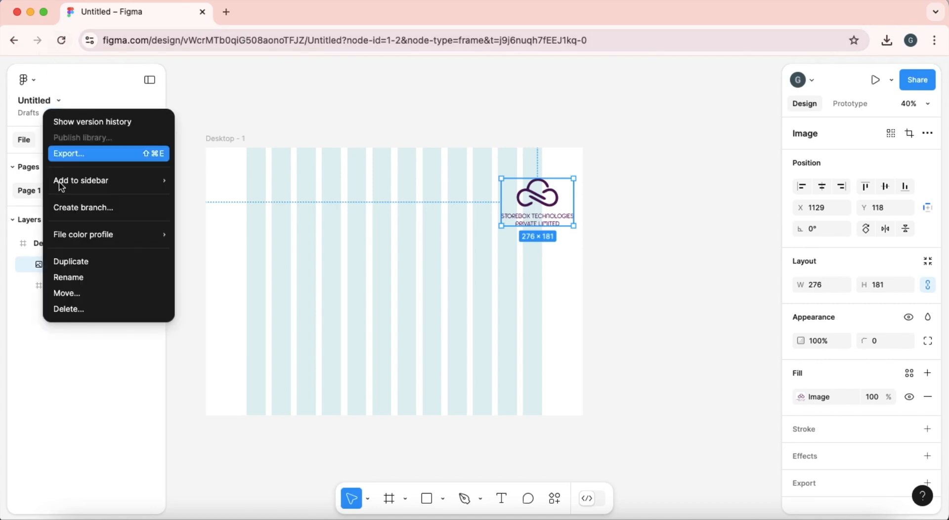
mouse_move(75, 228)
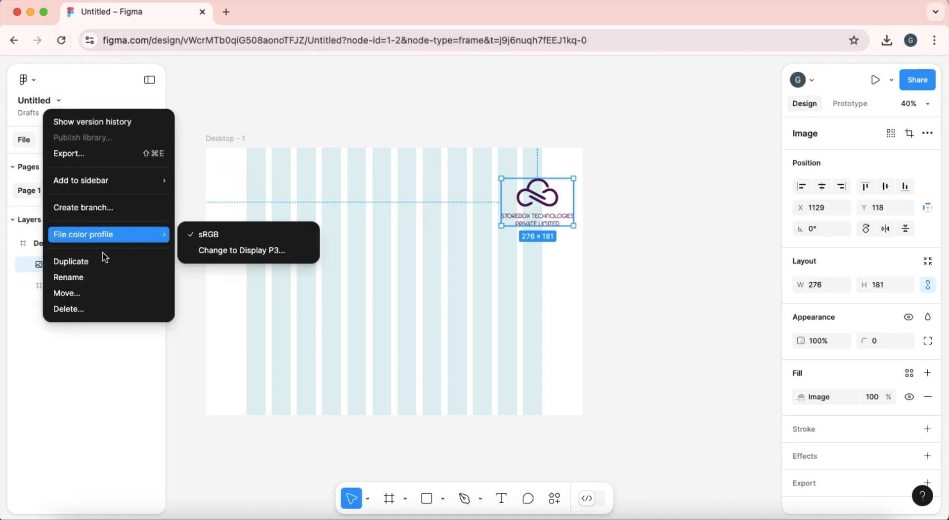
click(32, 79)
click(33, 79)
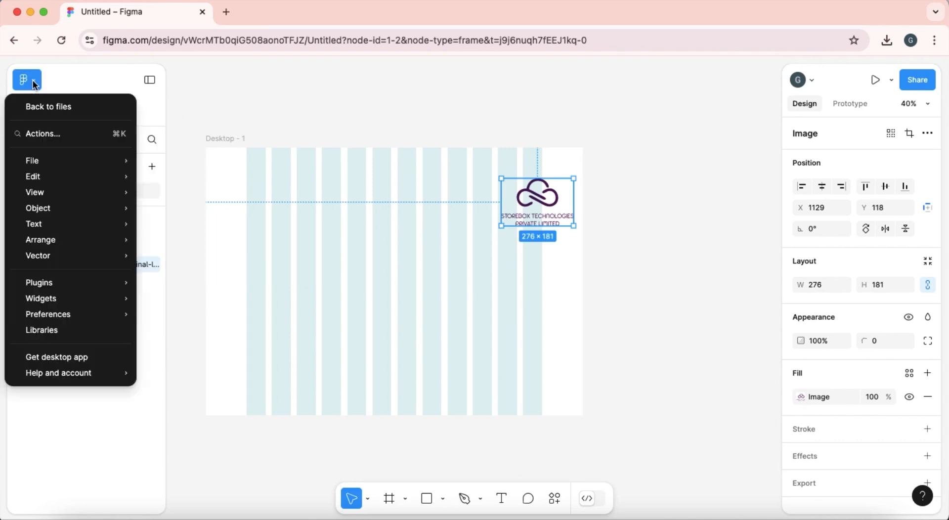
mouse_move(54, 244)
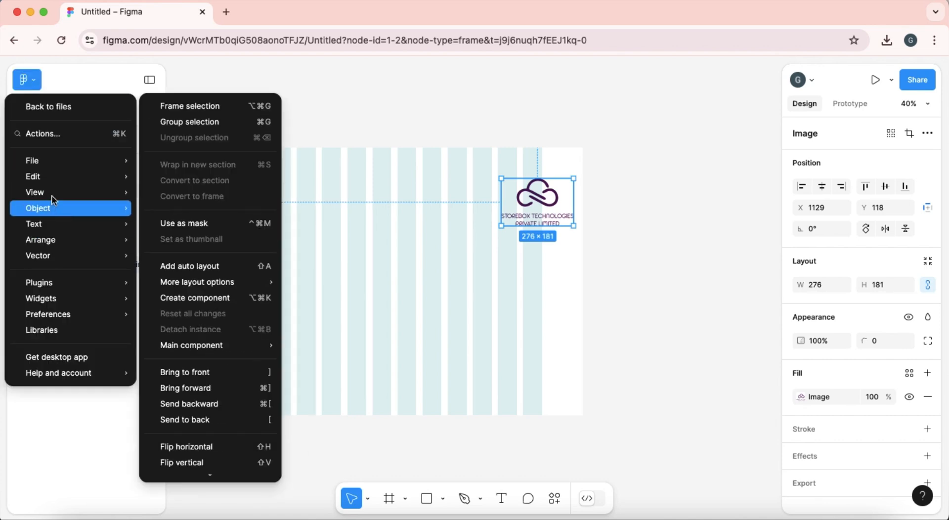
mouse_move(53, 180)
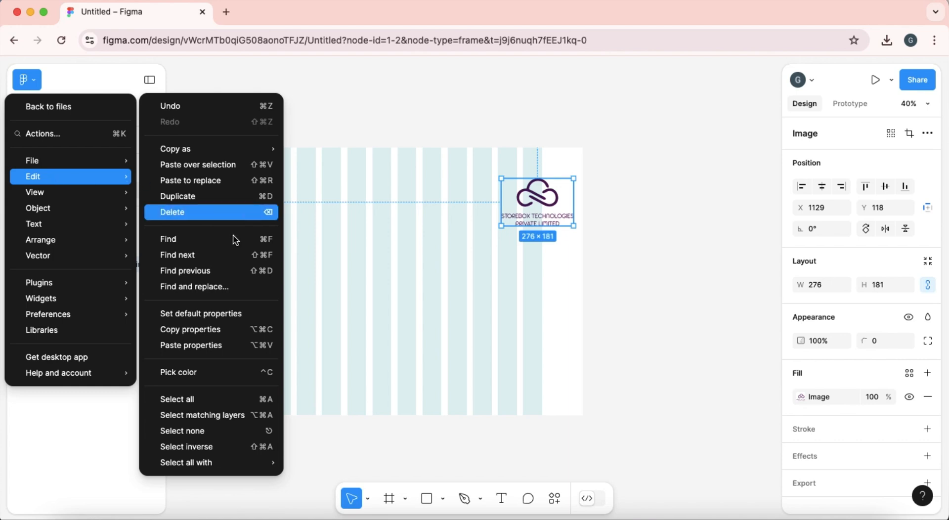
click(211, 372)
scroll(540, 207, up, 10)
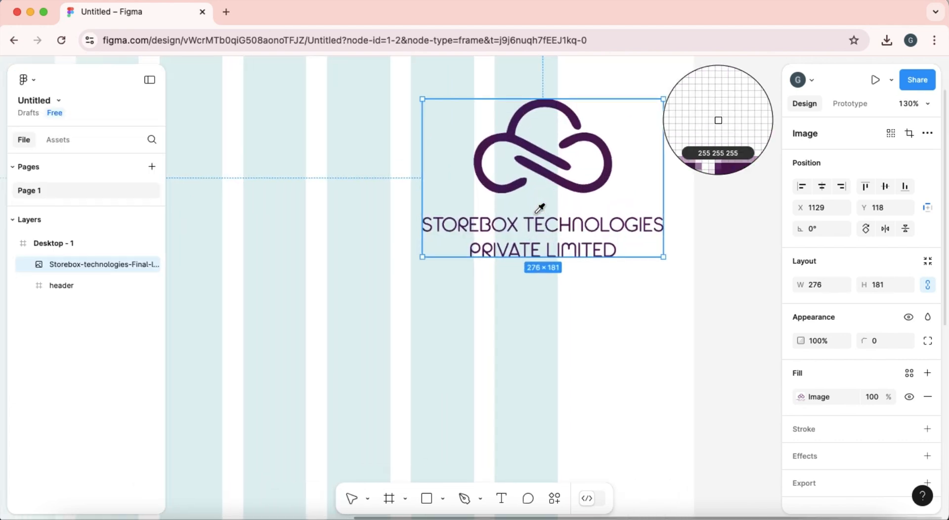
click(598, 159)
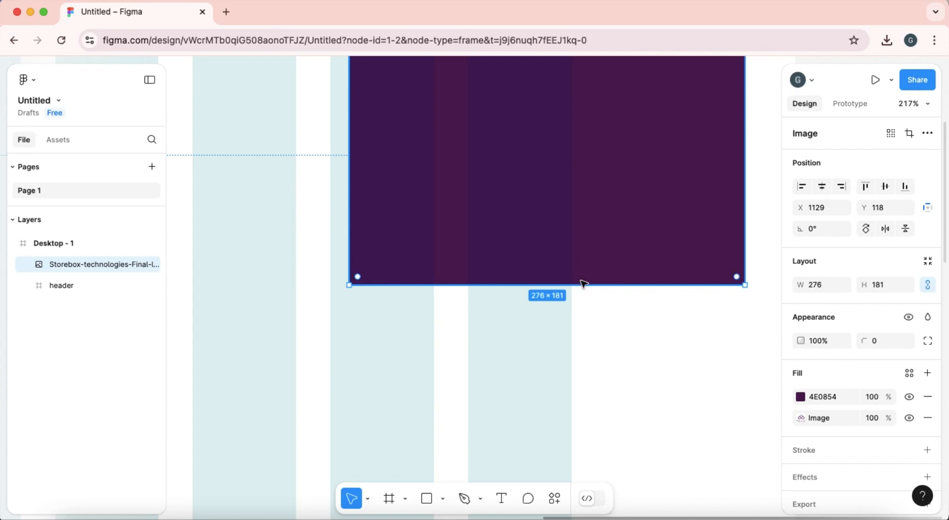
Step: Move the logo image out of the Desktop frame onto the empty canvas beside it
scroll(584, 282, down, 10)
scroll(581, 279, down, 5)
click(621, 294)
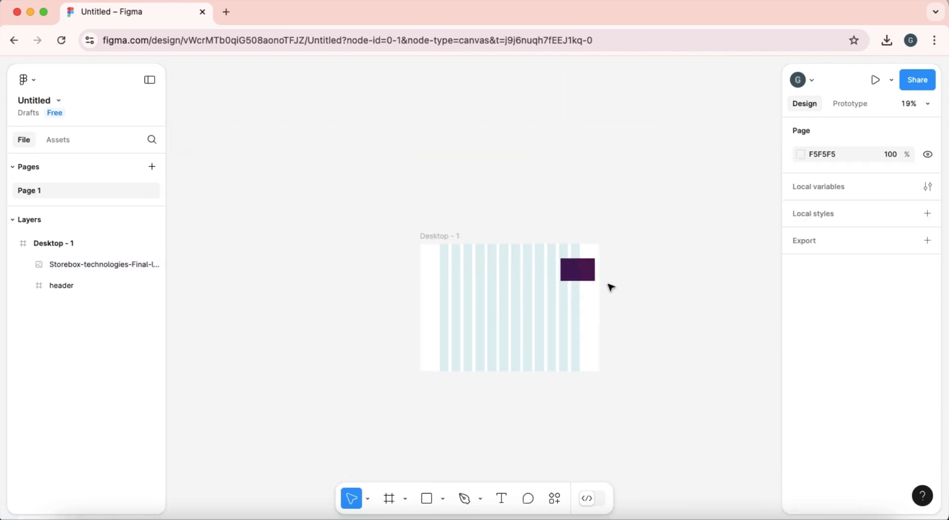
drag(568, 258, 647, 250)
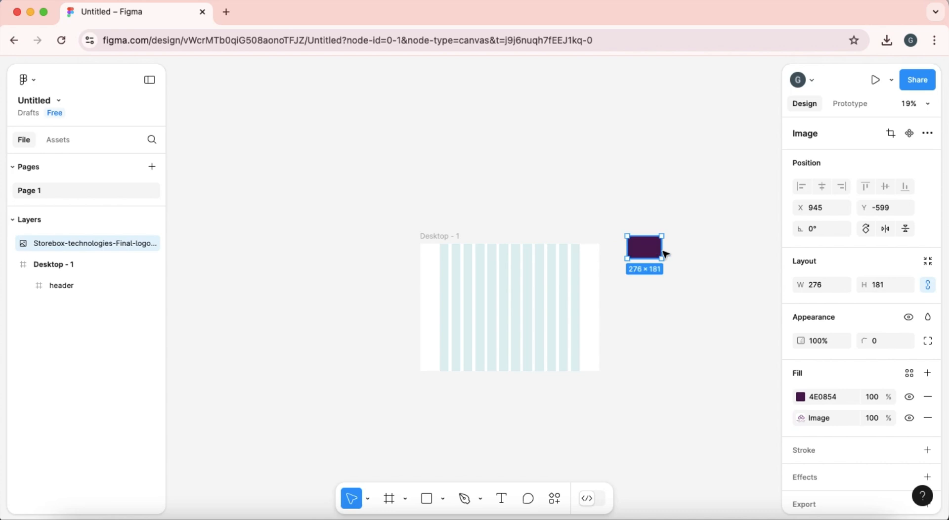
Step: Hide and remove the 4E0854 fill from the logo image, keeping it close beside the Desktop frame
click(910, 397)
drag(650, 248, 642, 268)
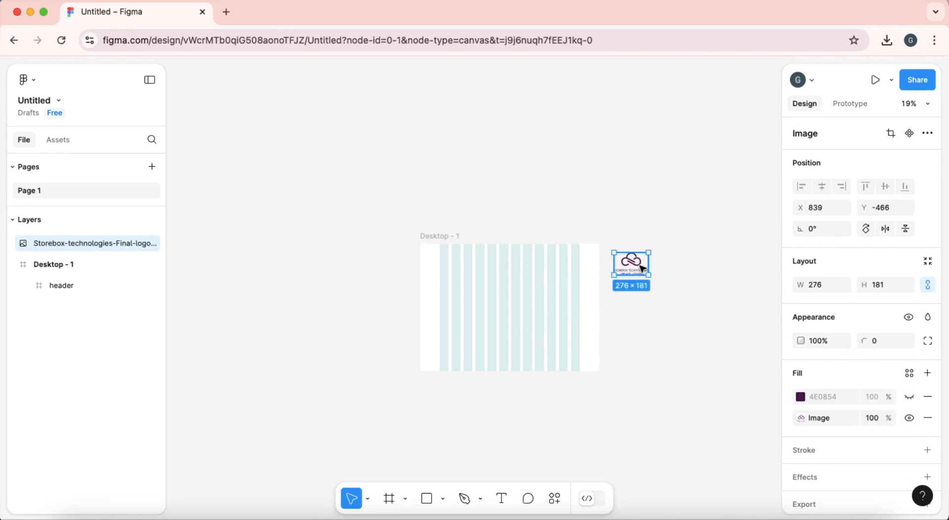
click(927, 397)
drag(638, 270, 636, 265)
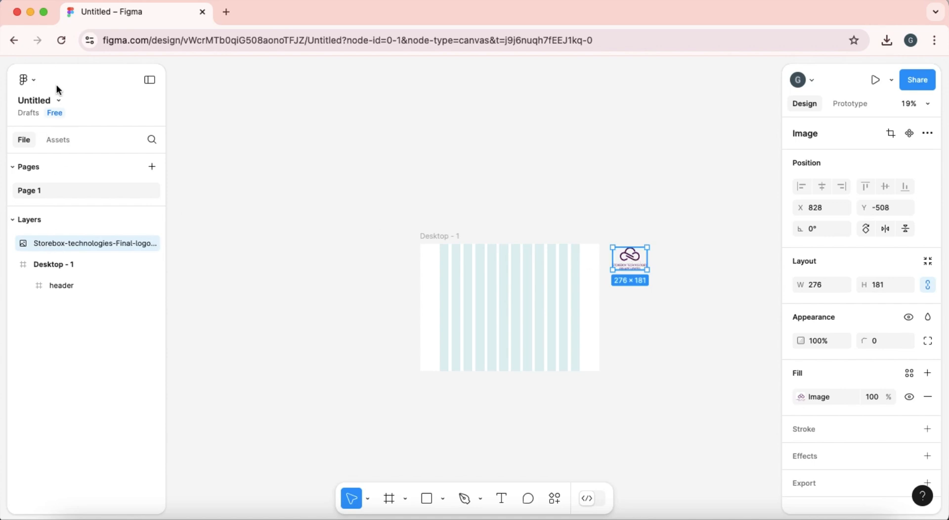
click(58, 102)
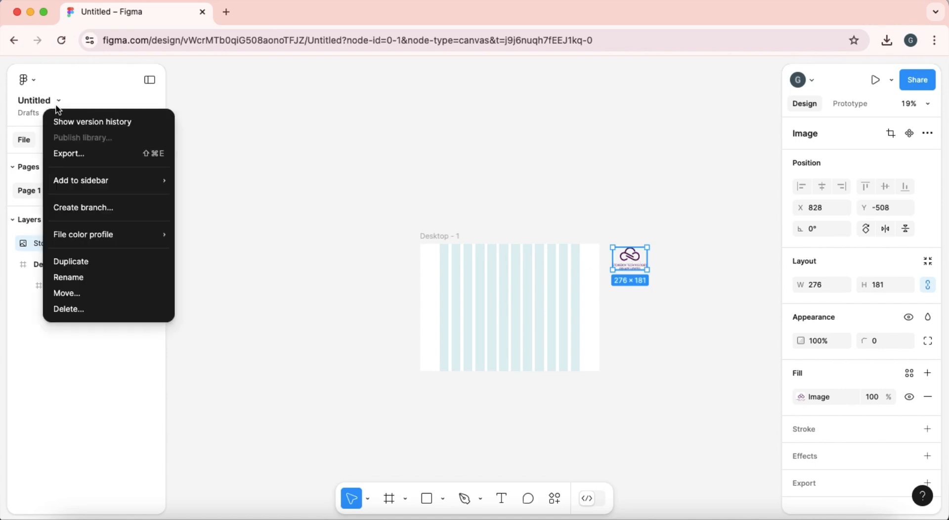
click(54, 105)
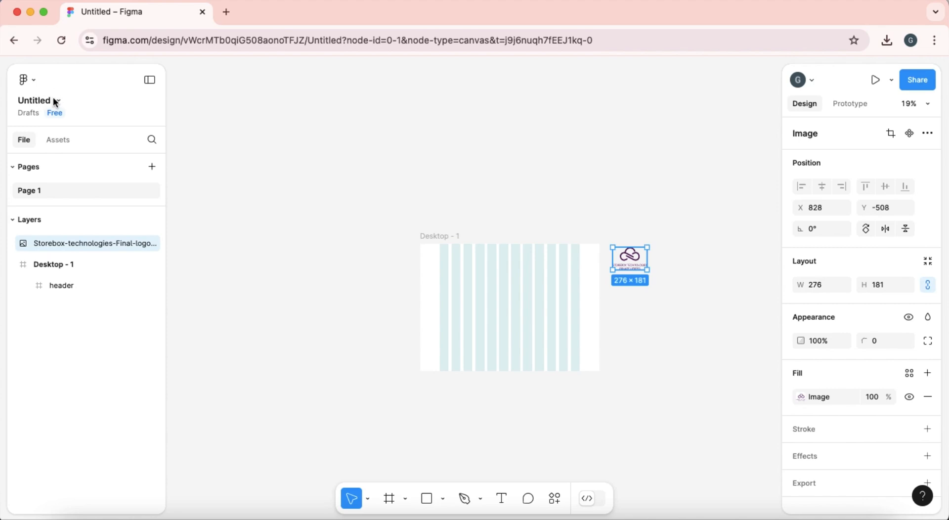
click(58, 102)
double_click(28, 100)
Step: Search the plugins for "colo" and read the details of Color Palettes (Colorsinspo)
click(27, 80)
mouse_move(49, 281)
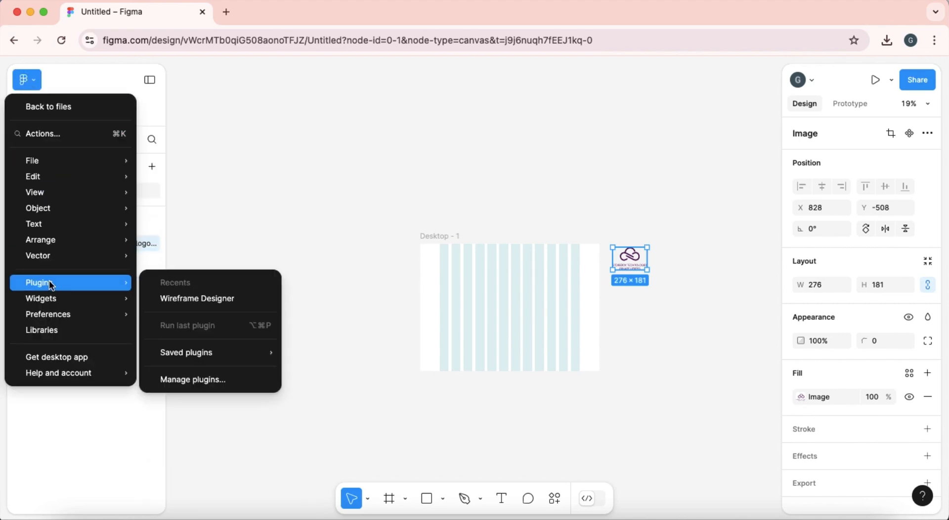
click(180, 377)
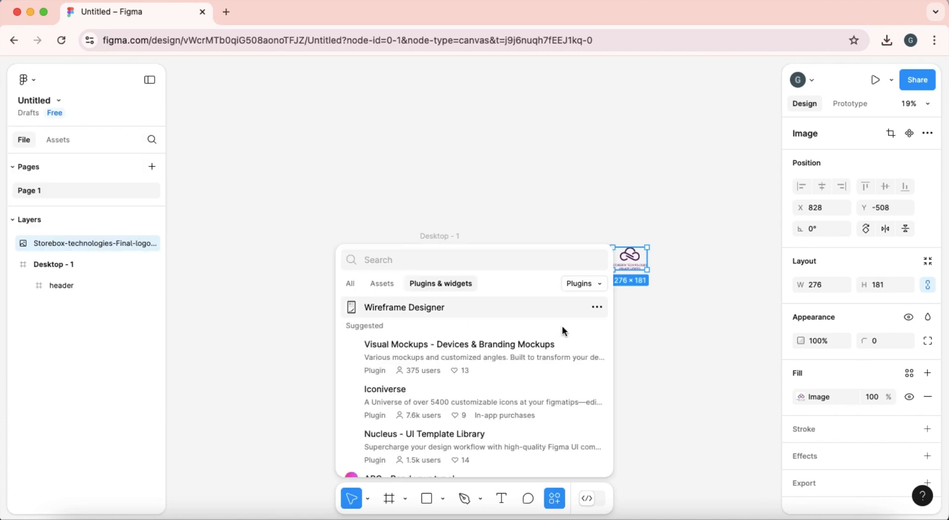
text(colo)
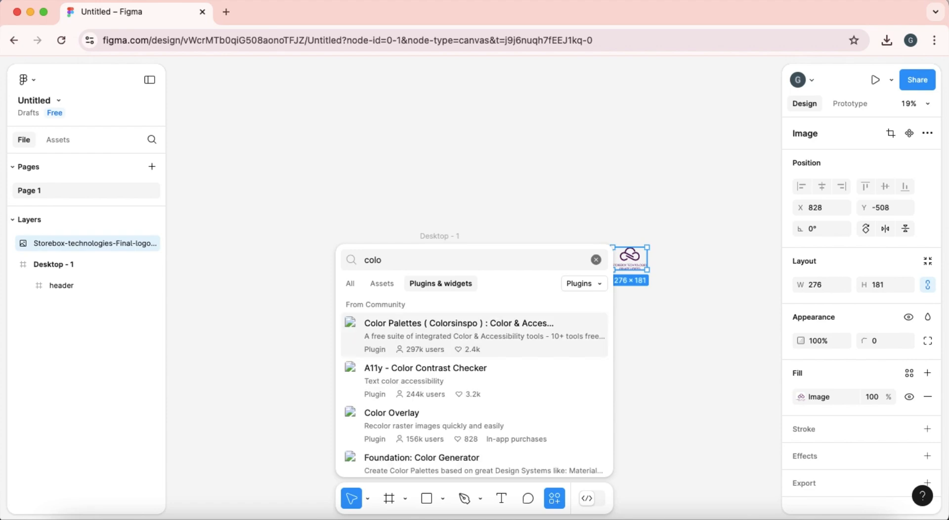
click(409, 337)
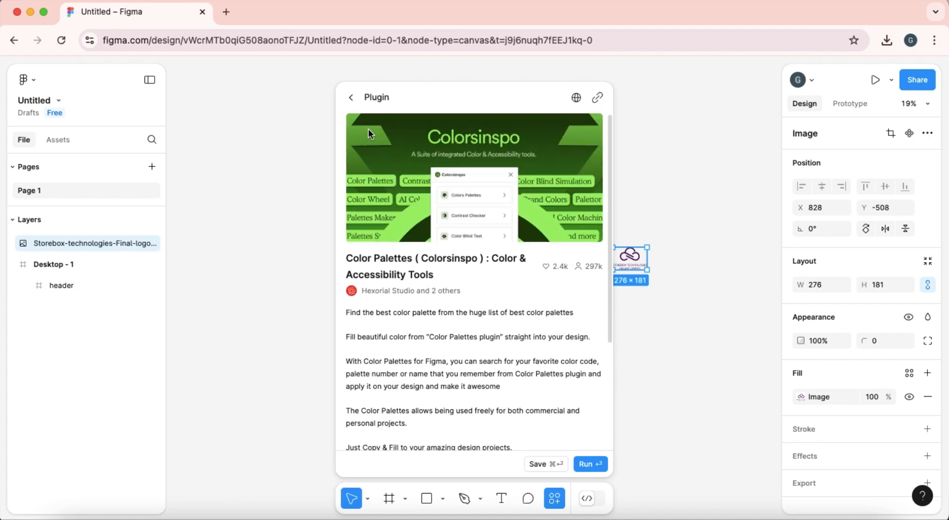
click(351, 97)
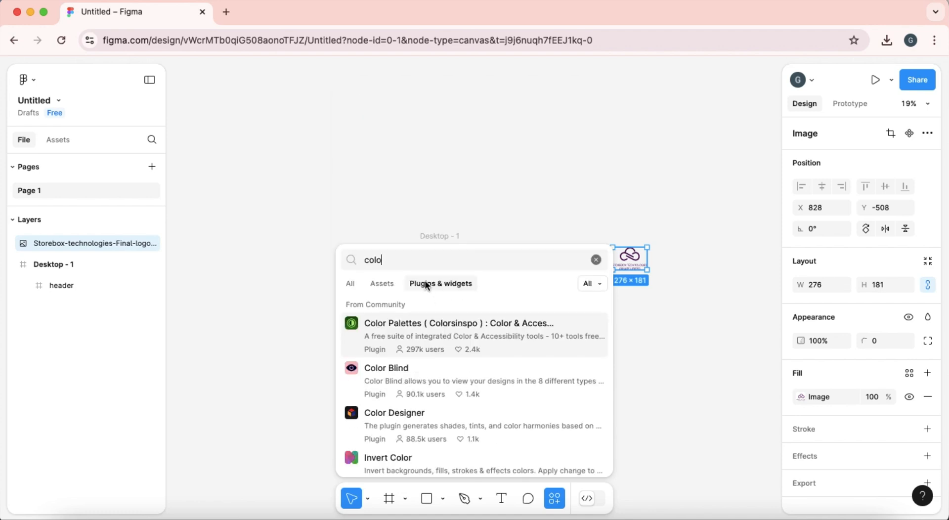
Step: Search the plugins for "image to colo" and save the Image to Color Palette plugin
key(BackSpace)
text(i)
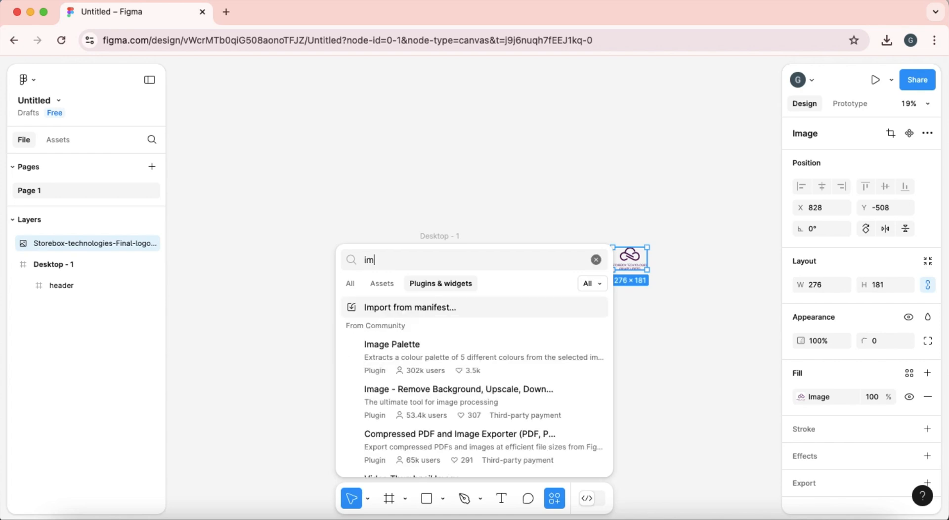
text(m)
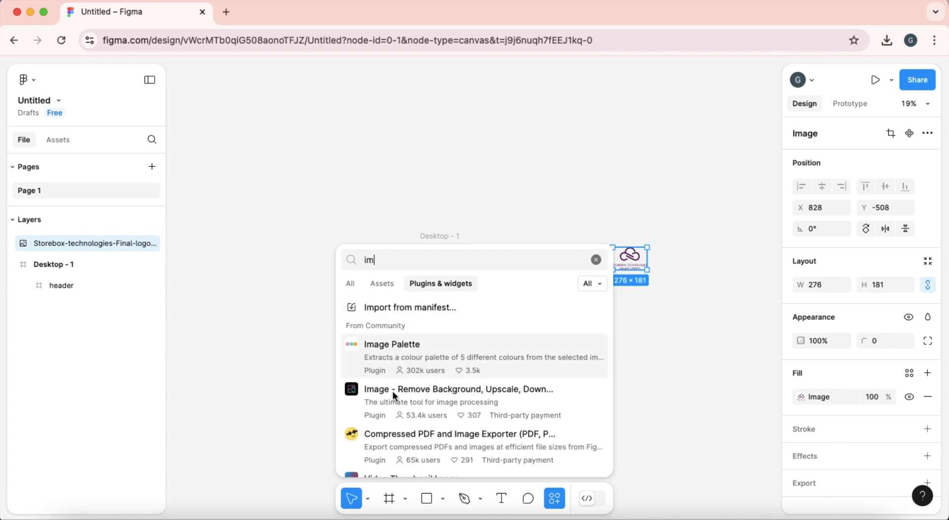
text(age)
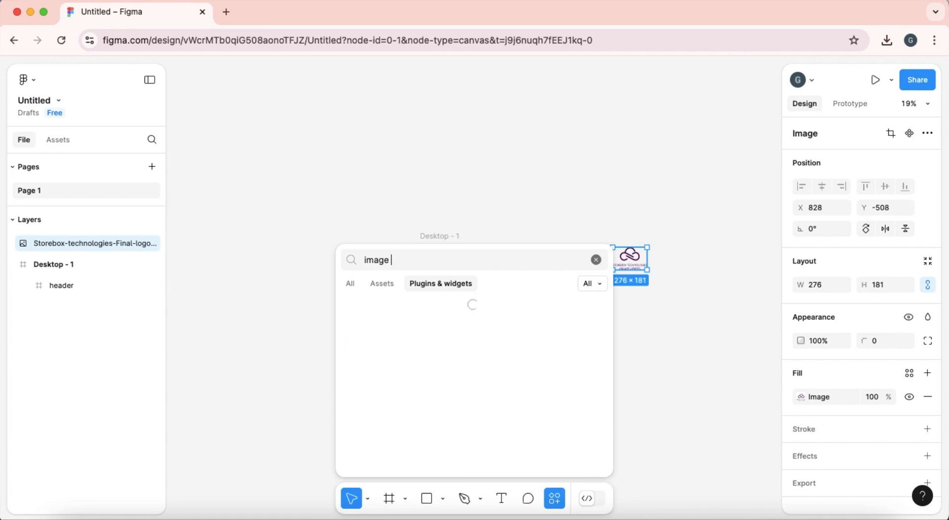
text( to)
scroll(415, 430, down, 2)
scroll(415, 433, down, 5)
scroll(414, 429, down, 6)
scroll(414, 429, down, 5)
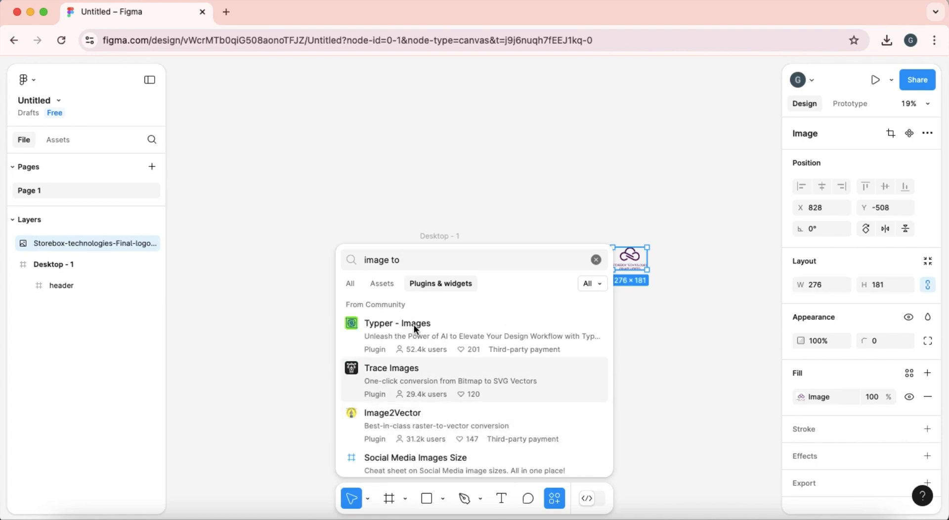
text(colo)
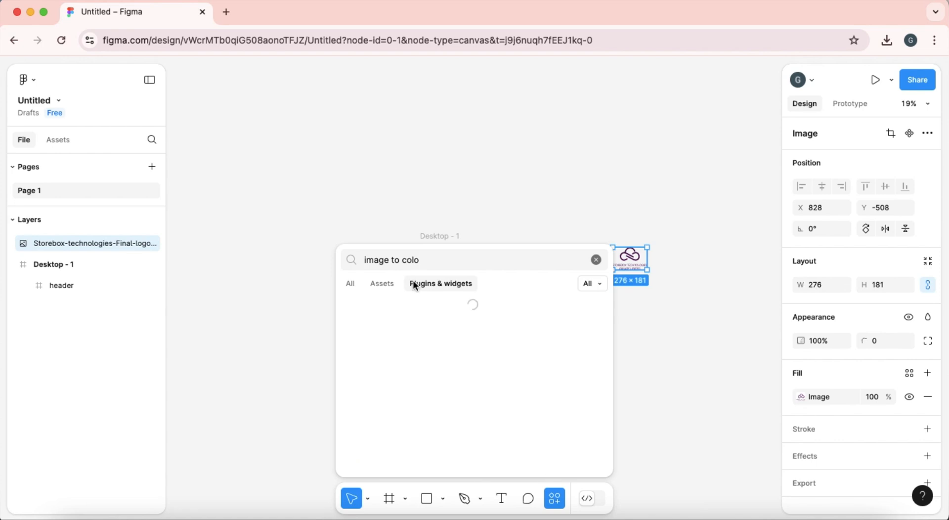
click(407, 333)
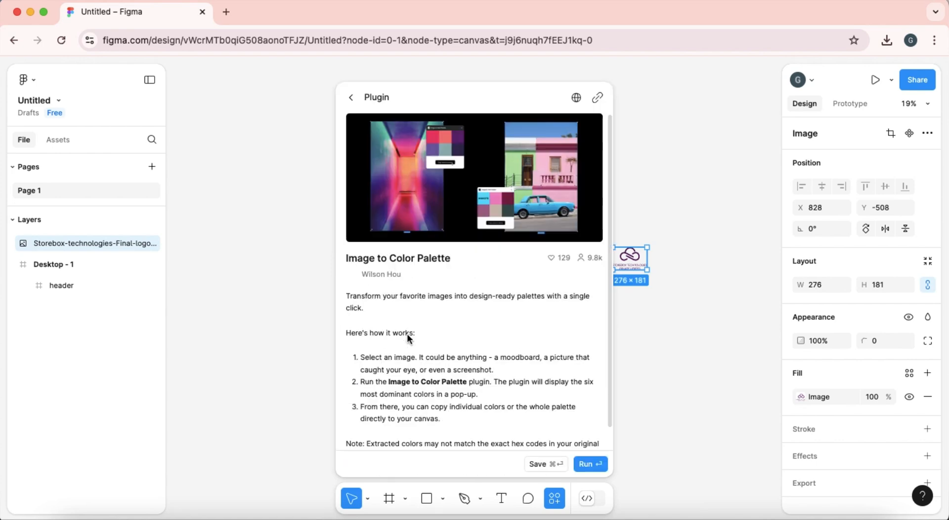
click(547, 463)
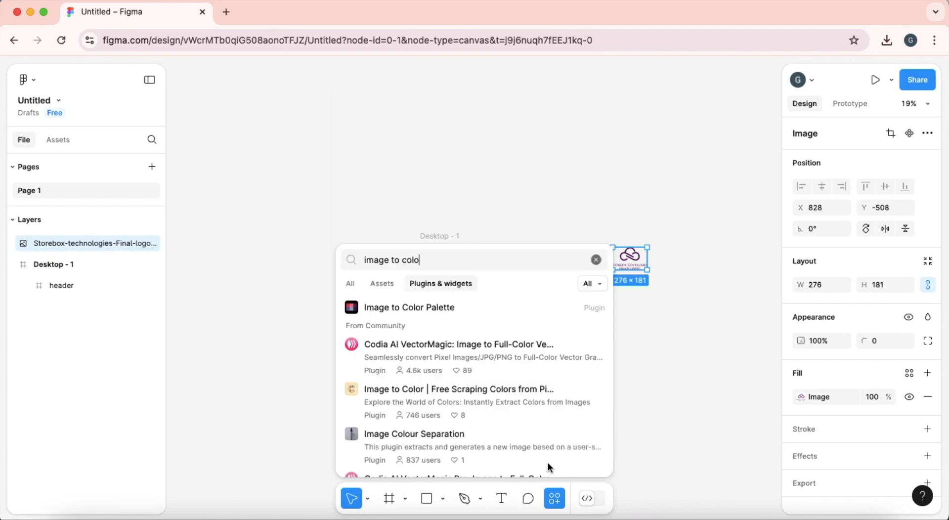
Step: Run Image to Color Palette on the logo, copy its colors to the canvas and move the swatches to the left of the Desktop frame
click(475, 309)
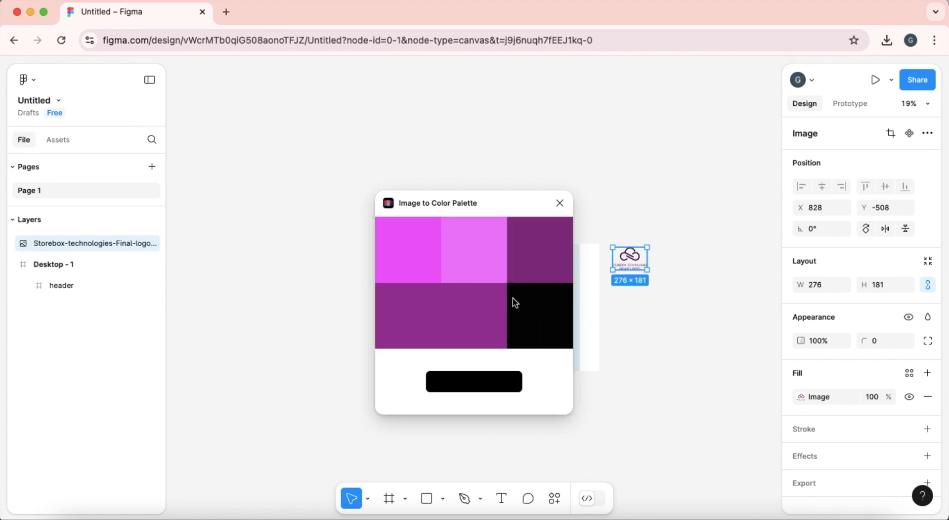
click(495, 382)
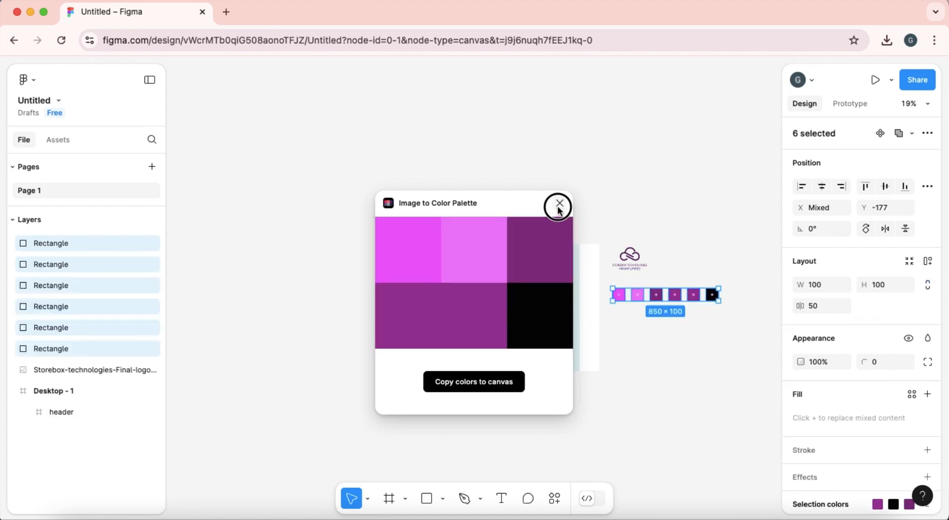
click(559, 204)
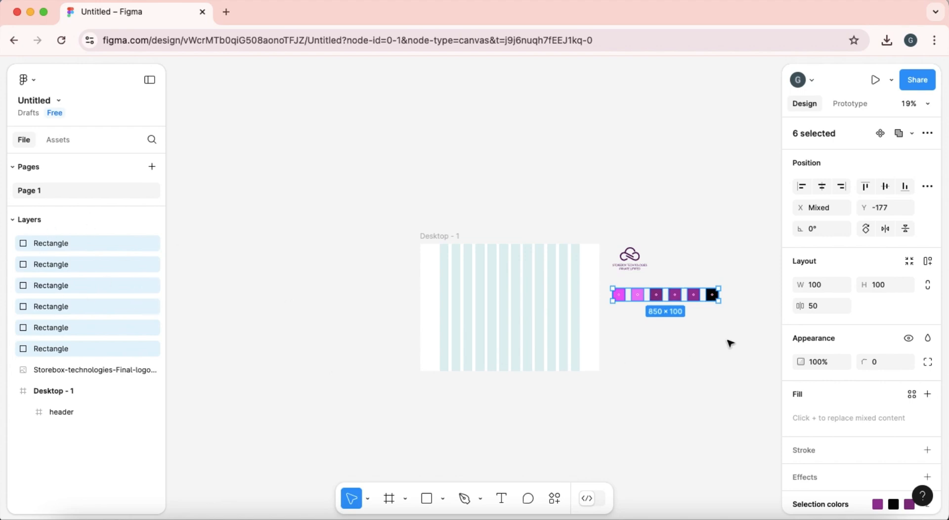
drag(666, 298, 317, 256)
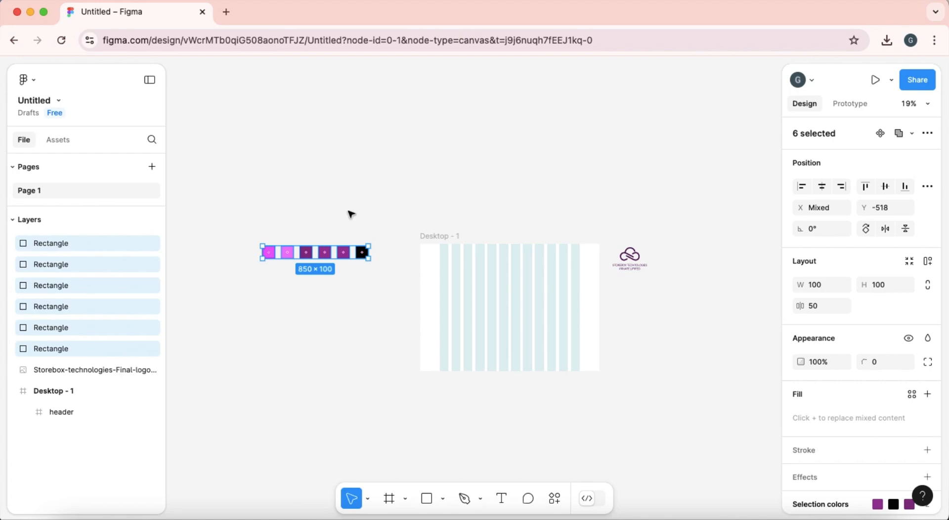
Step: Scale the logo image down and place it inside the header frame near its left end
click(641, 263)
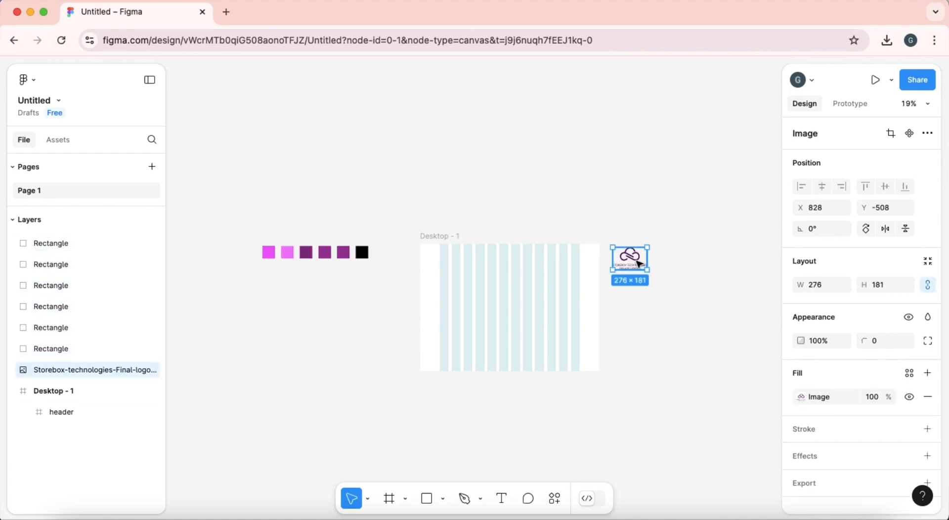
scroll(640, 263, up, 3)
click(534, 254)
drag(539, 250, 540, 259)
click(633, 257)
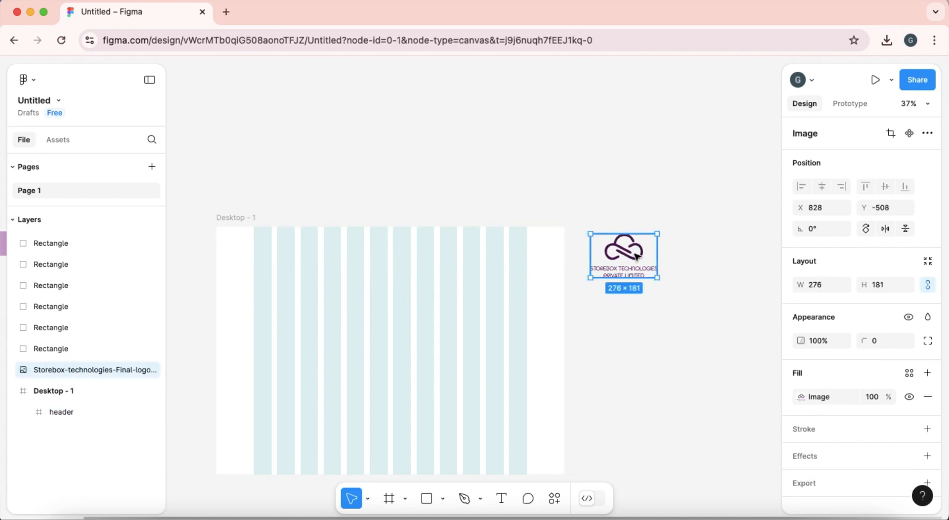
drag(648, 242, 628, 255)
drag(602, 267, 258, 245)
Step: Increase the header frame's height to 158
click(351, 243)
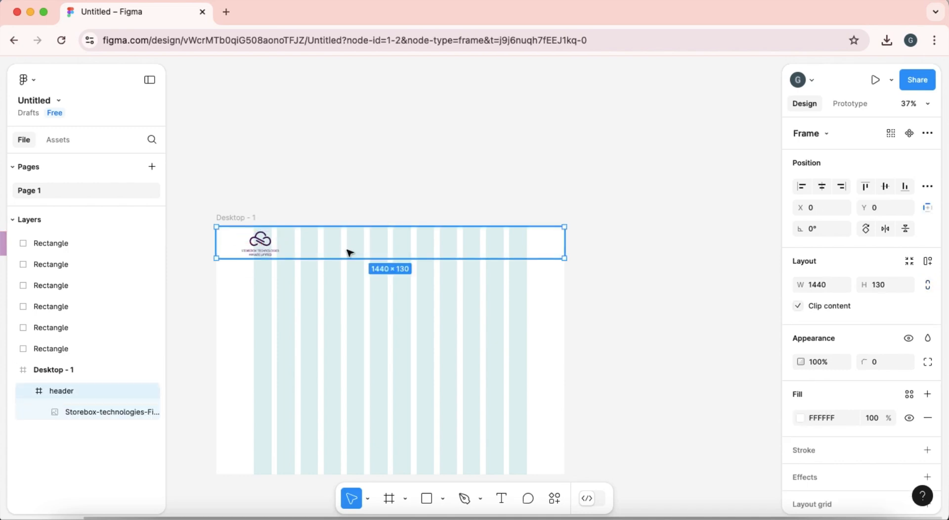
drag(339, 258, 340, 264)
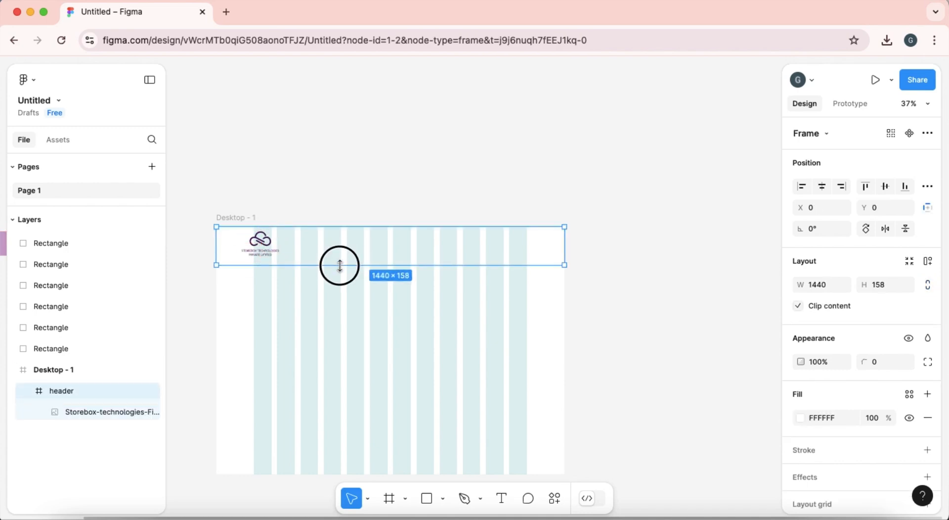
click(593, 297)
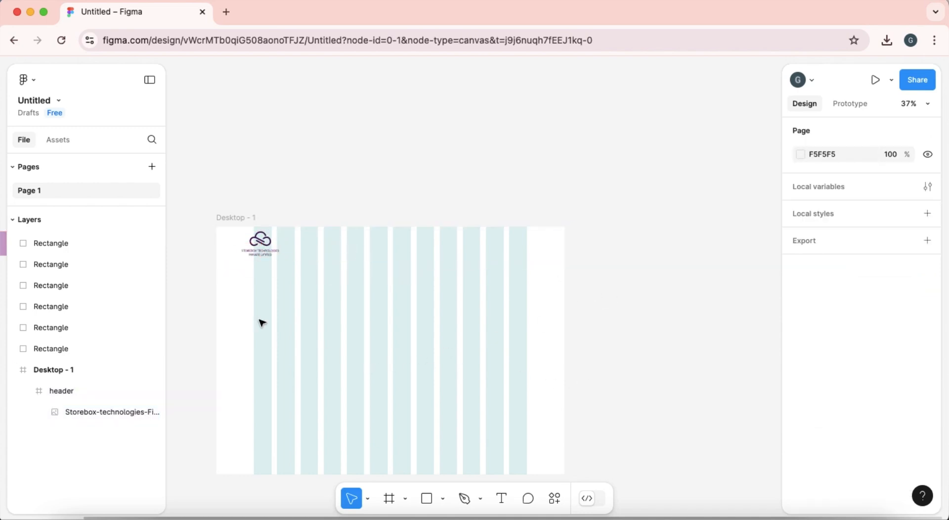
Step: Scale the logo in the header down to about 118 × 77 and place it over the first two grid columns
click(262, 253)
click(263, 253)
mouse_move(263, 253)
mouse_down()
mouse_move(278, 253)
mouse_move(295, 232)
mouse_move(266, 242)
mouse_up()
Step: Check the page design in a prototype preview, starting from the header frame
click(346, 251)
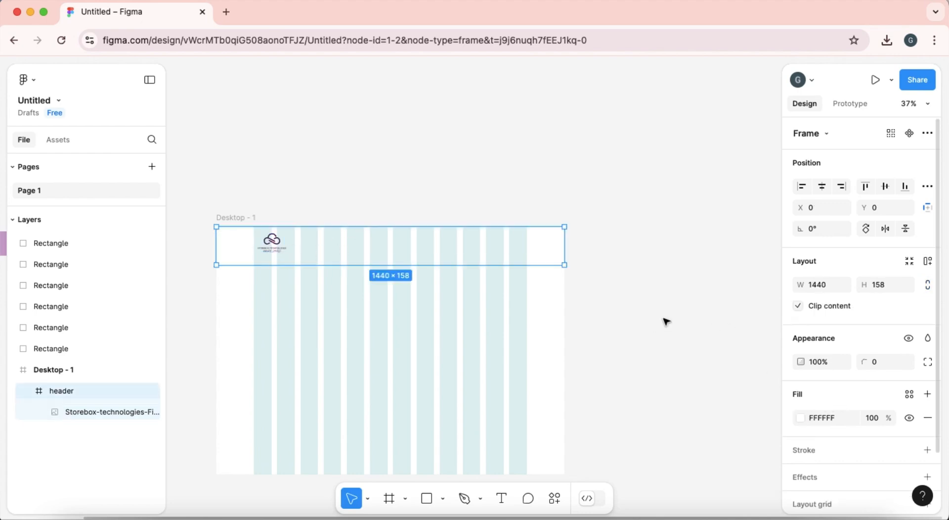
click(853, 104)
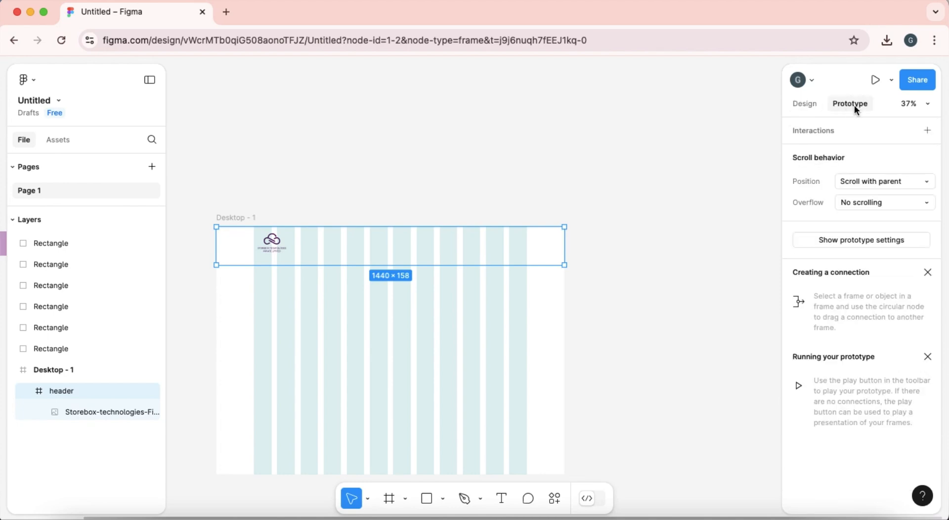
click(889, 79)
click(796, 124)
click(619, 153)
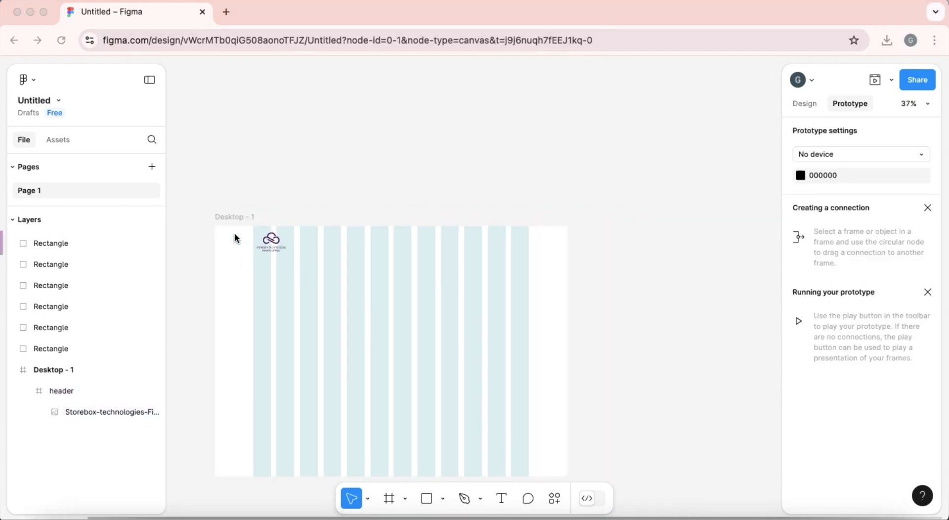
Step: Hide the Desktop frame's layout grid and move the logo further left in the header
click(235, 220)
click(235, 219)
click(239, 218)
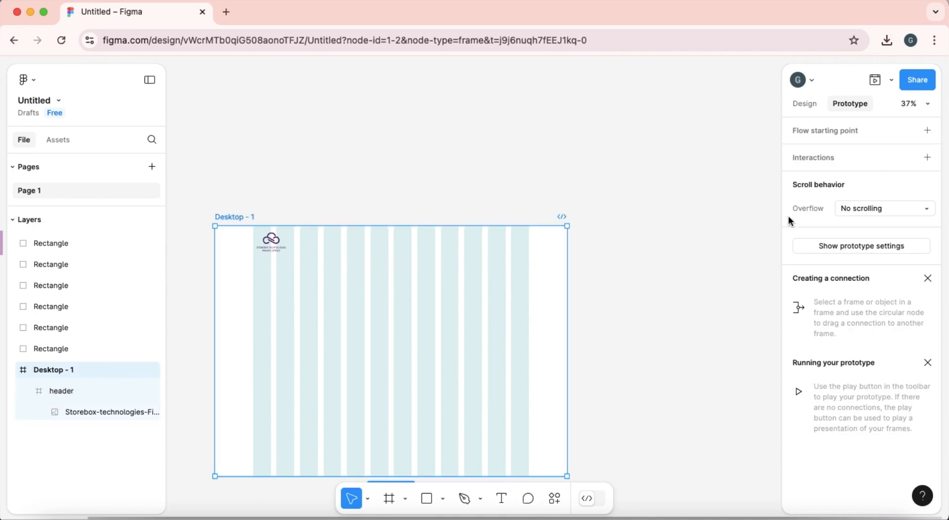
click(791, 104)
scroll(821, 346, down, 5)
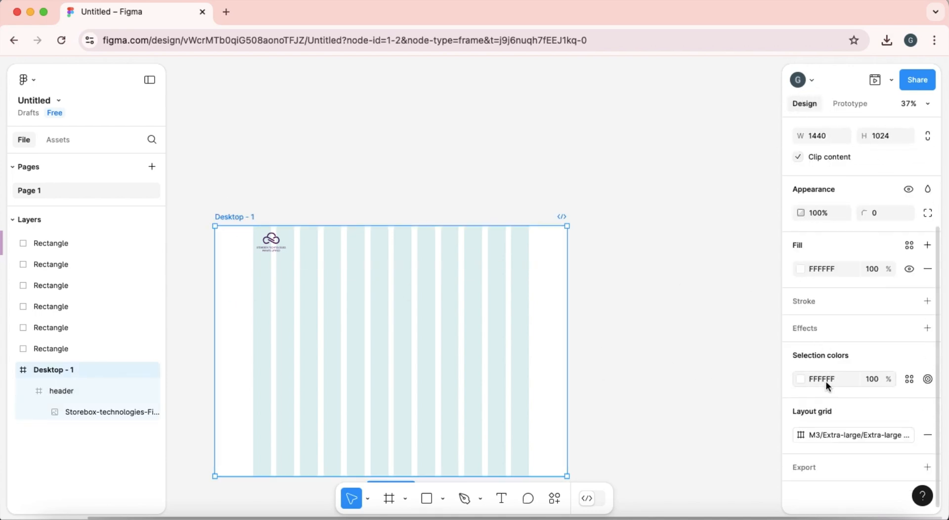
click(891, 435)
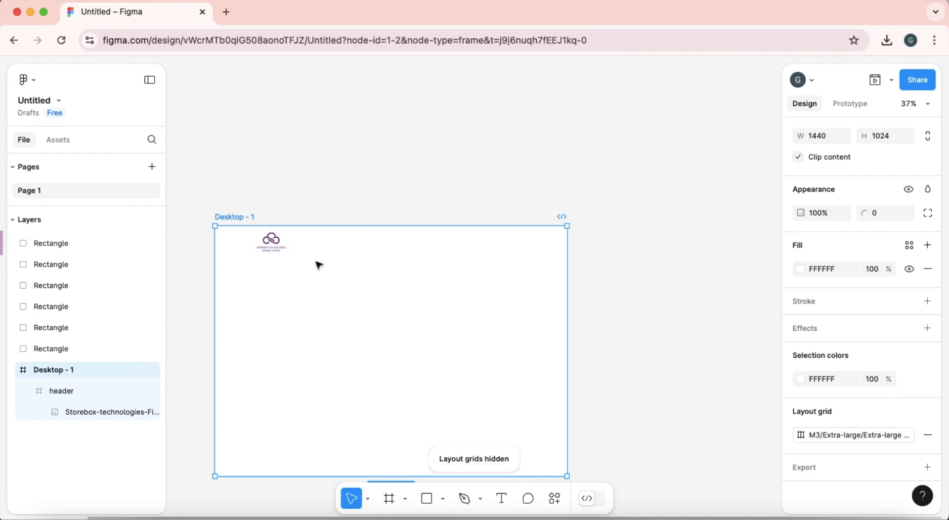
scroll(317, 264, up, 5)
scroll(317, 263, down, 5)
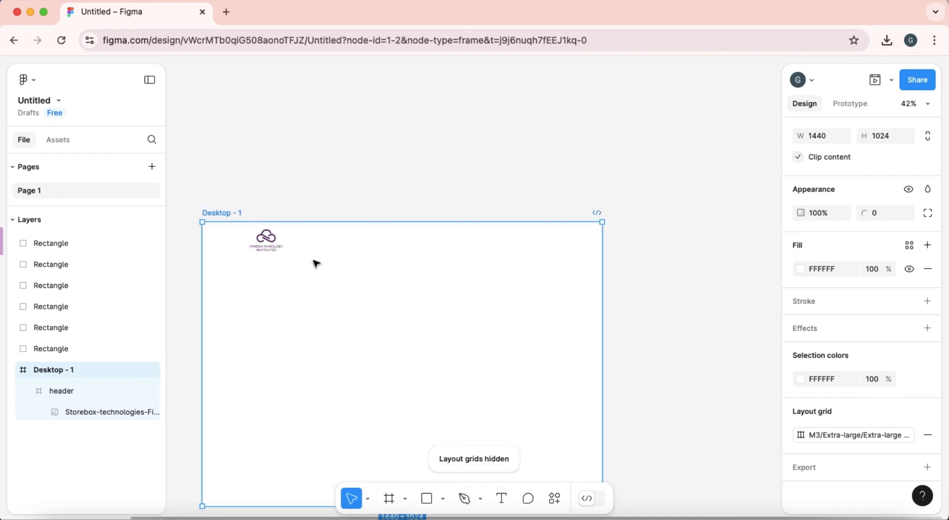
click(268, 244)
drag(267, 244, 243, 243)
Step: Turn the Desktop frame's layout grid back on
click(209, 223)
click(222, 213)
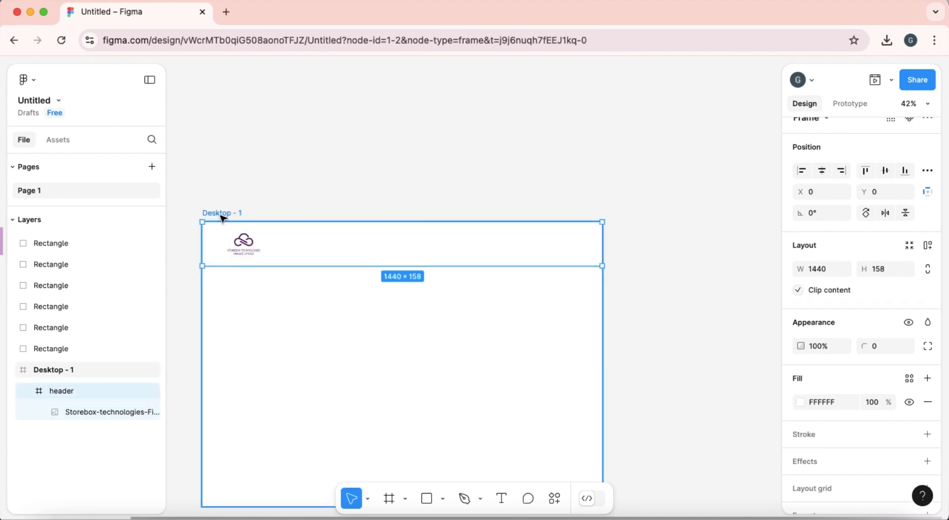
scroll(815, 443, down, 5)
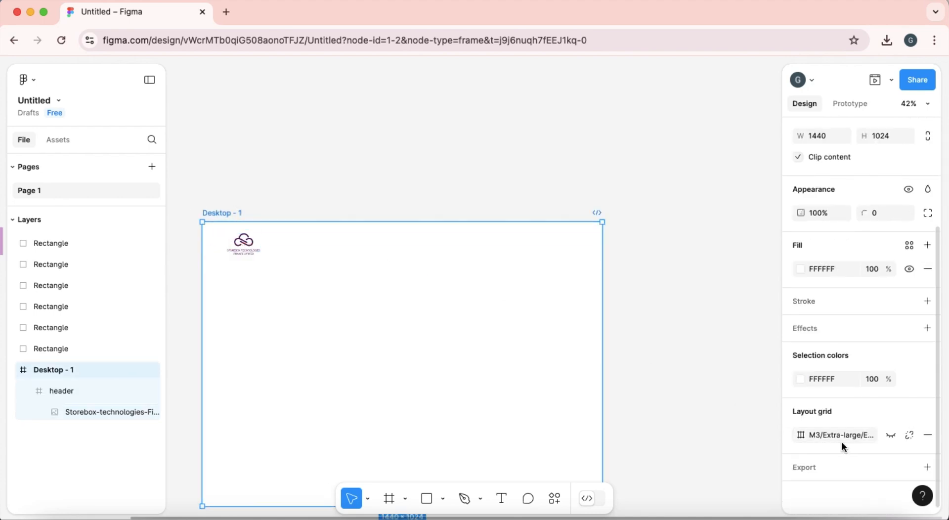
click(891, 435)
Step: Align the logo with the first grid column's left edge and enlarge it slightly within the header
click(246, 250)
click(247, 251)
drag(247, 252, 266, 253)
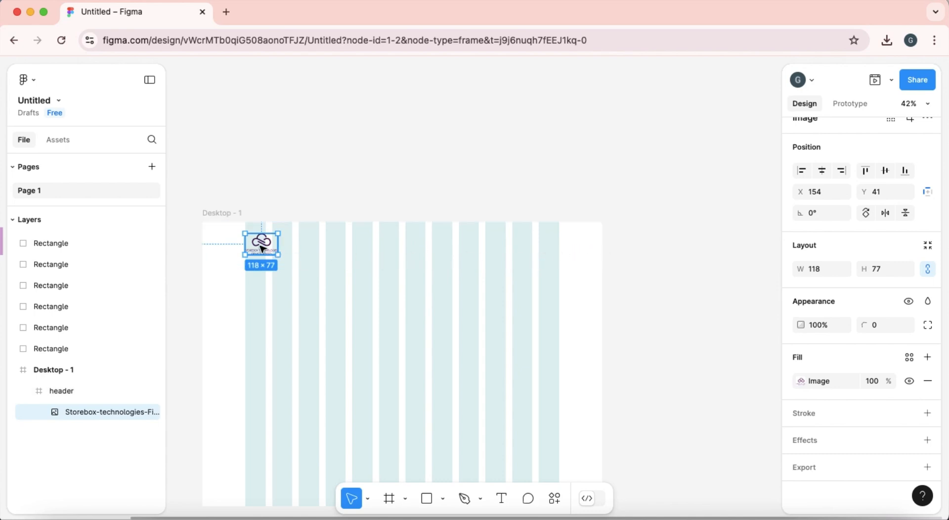
drag(278, 233, 266, 241)
Step: Hide the white fill of the header frame
click(236, 228)
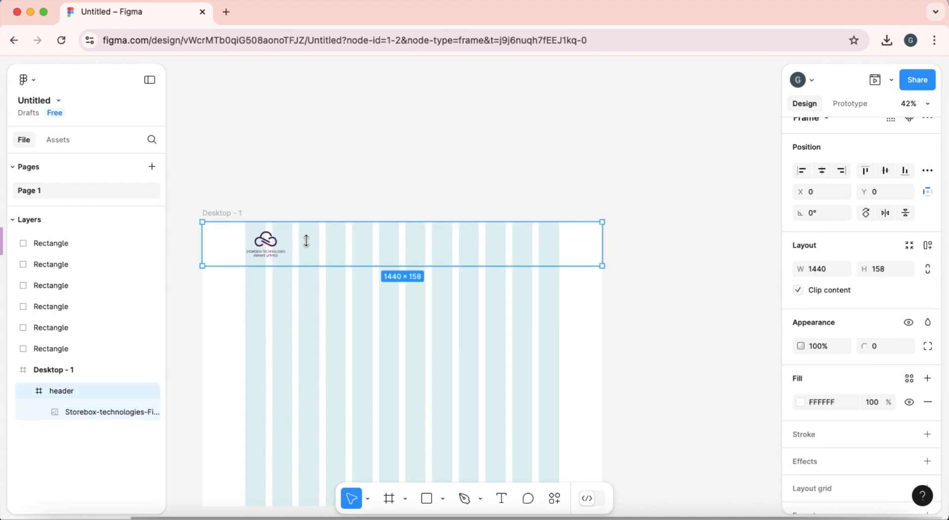
scroll(862, 456, down, 2)
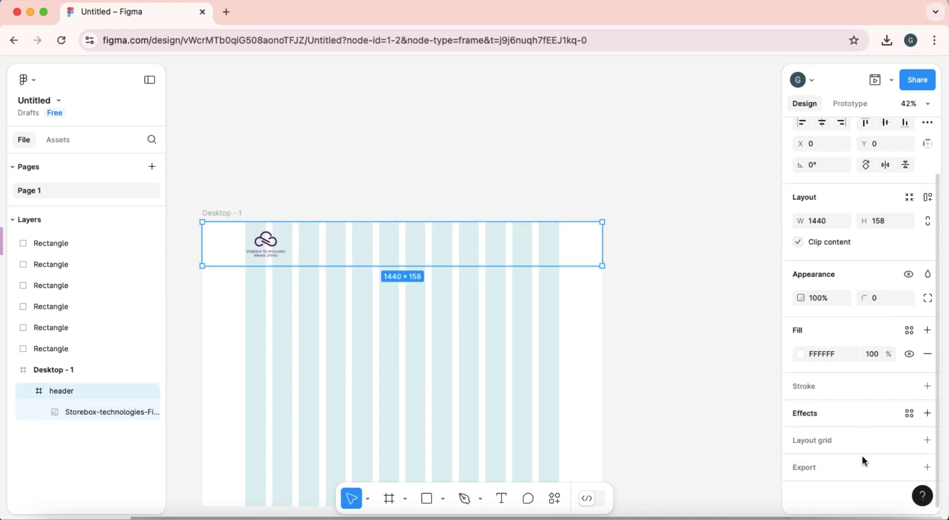
click(907, 355)
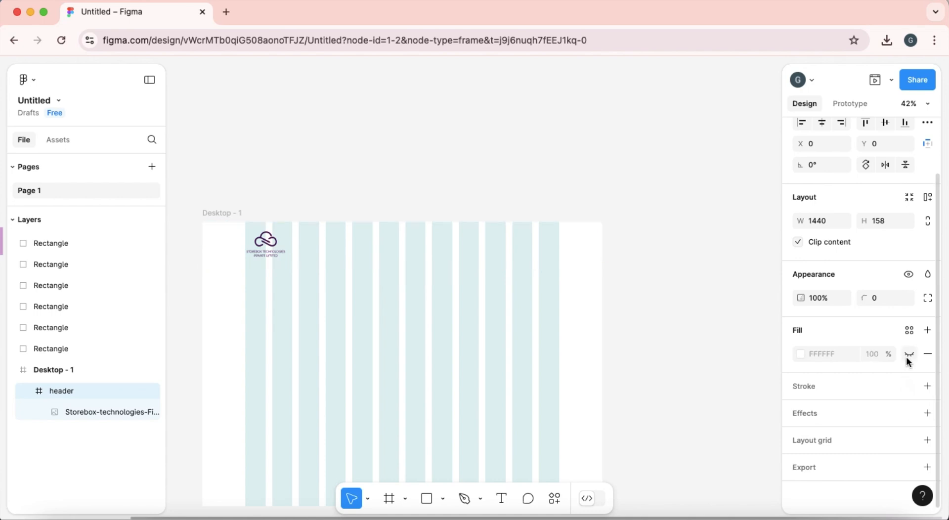
Step: Hide the Desktop frame's layout grid
click(237, 214)
scroll(841, 431, down, 3)
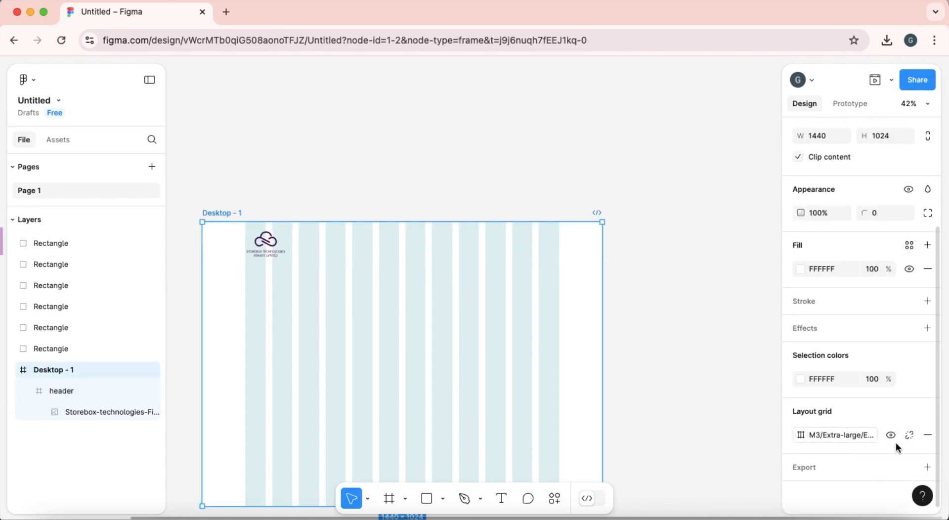
click(890, 436)
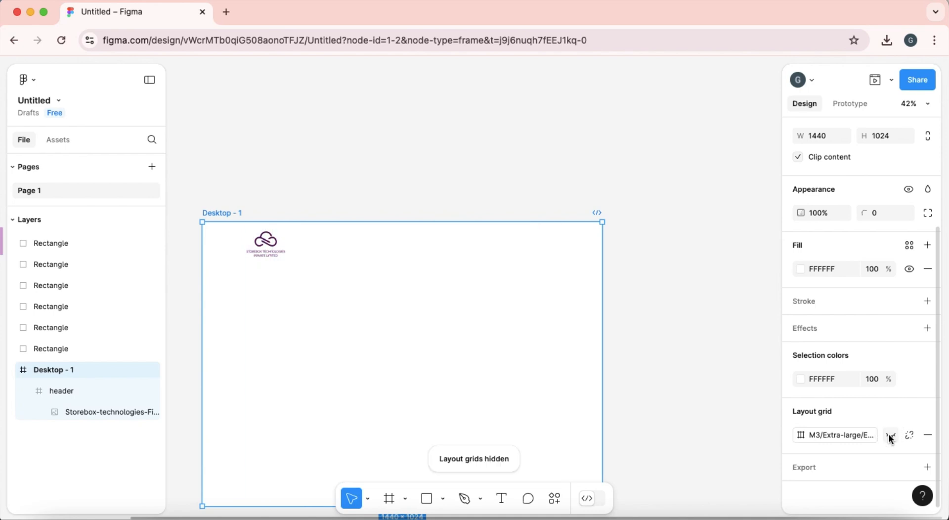
Step: Stretch the header frame's lower edge slightly to a height of about 159, leaving equal spacing above and below the logo
click(290, 259)
drag(295, 266, 296, 268)
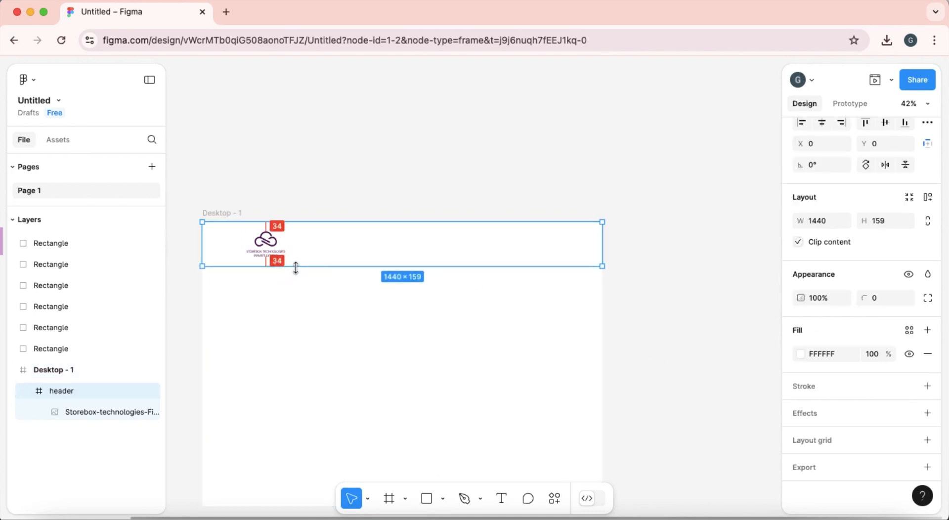
click(324, 197)
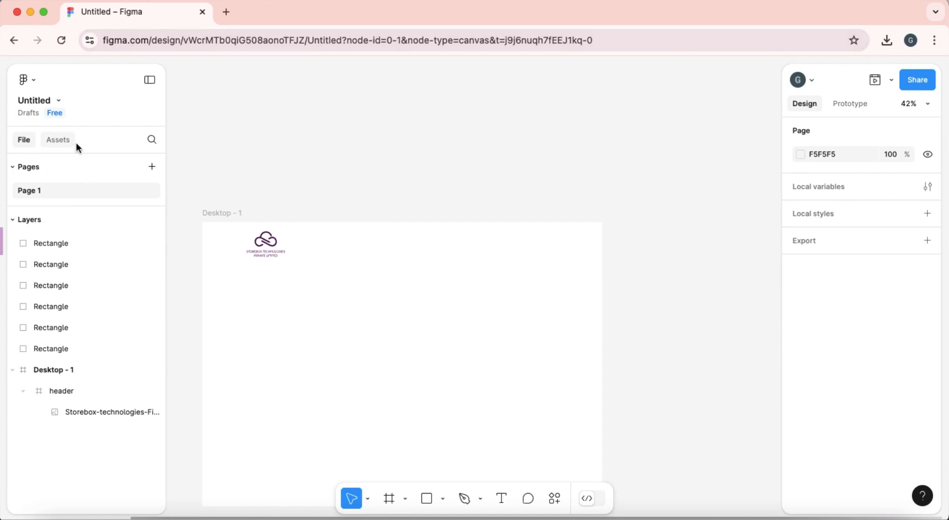
Step: Group the six palette rectangles beside the Desktop frame into one group
scroll(471, 374, down, 5)
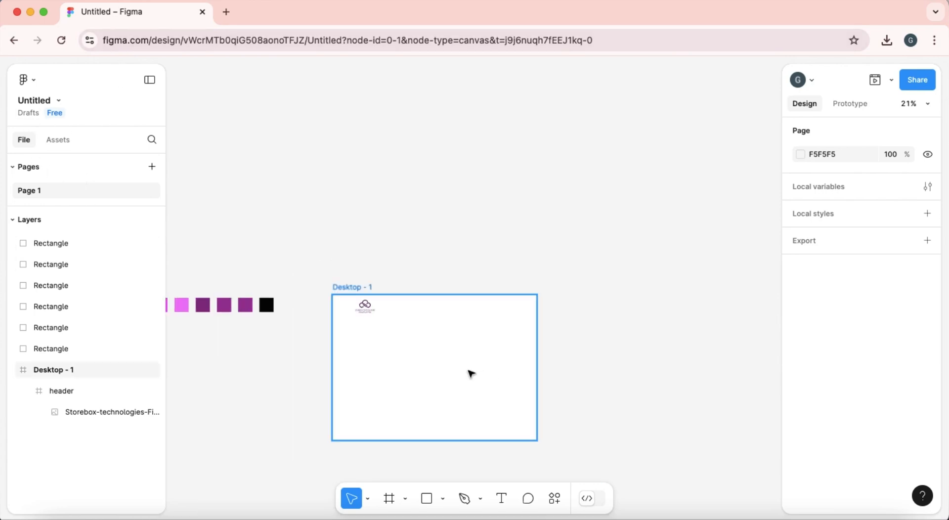
scroll(471, 374, down, 3)
click(61, 244)
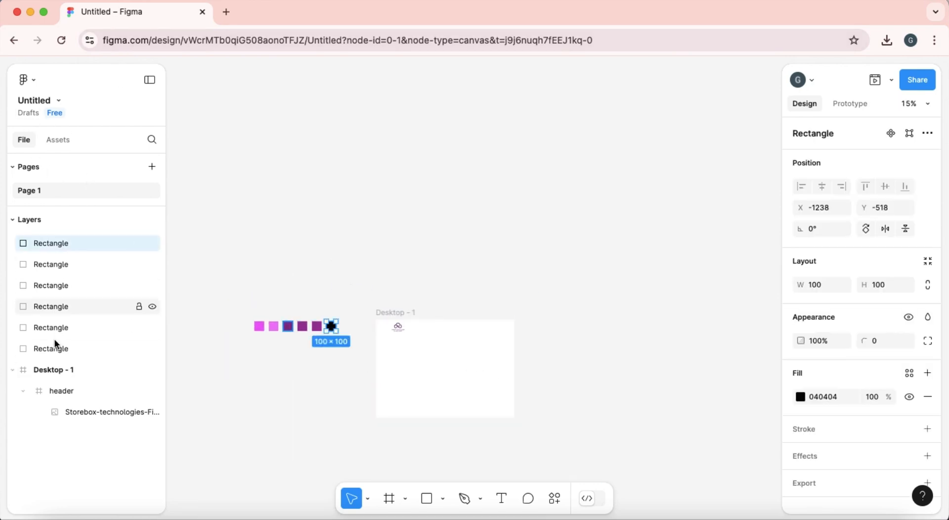
click(53, 347)
click(227, 303)
drag(265, 325, 336, 339)
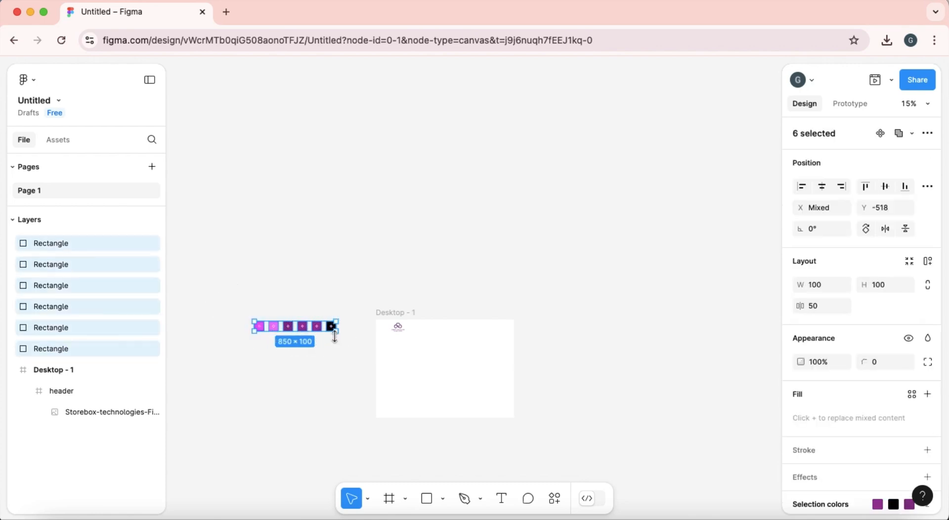
key(super+g)
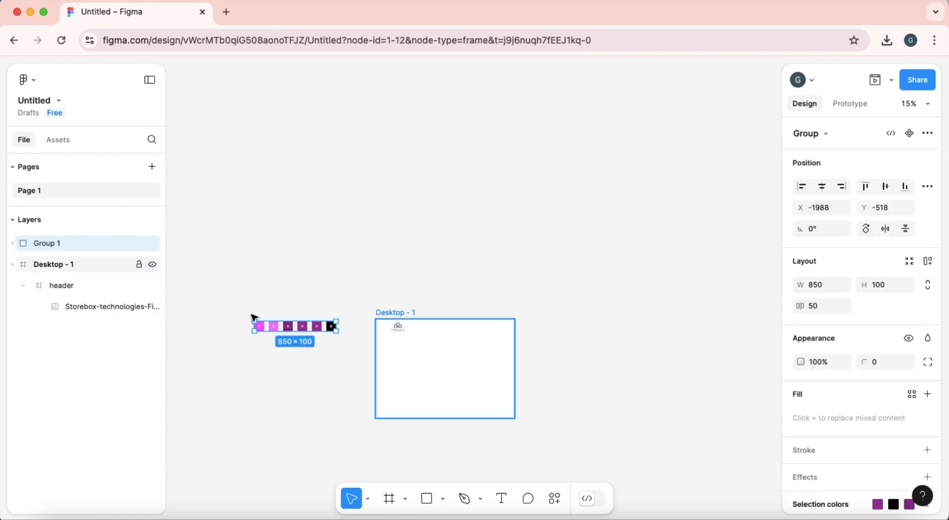
Step: Move the palette group to the right of the Desktop frame, level with its top edge, at about X 871, Y -537
drag(274, 330, 404, 286)
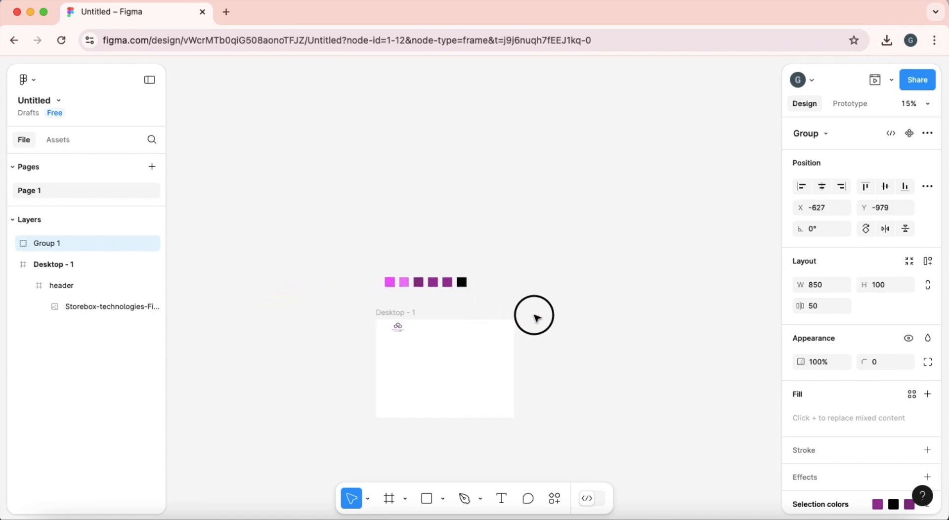
drag(571, 342, 546, 325)
scroll(446, 352, up, 5)
scroll(447, 352, up, 1)
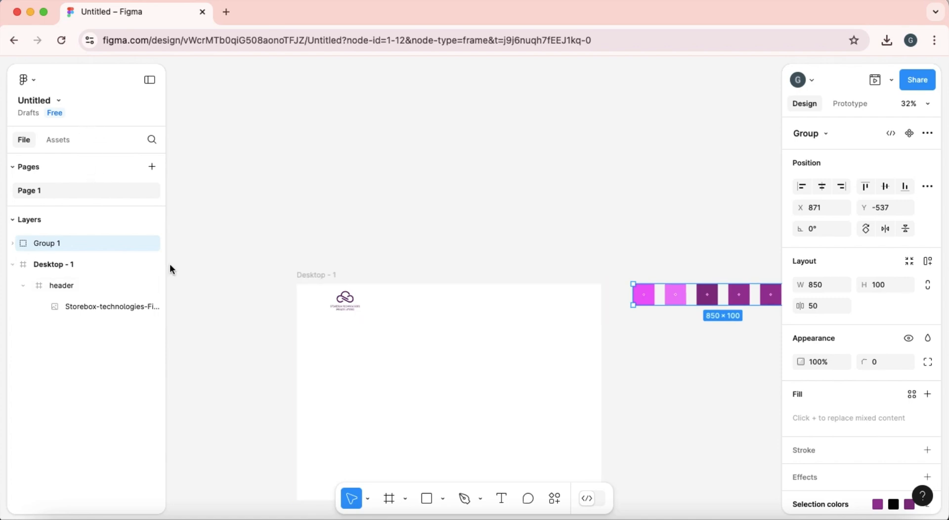
Step: Add the text HOME near the middle of the Desktop frame and set its font size to 24
key(t)
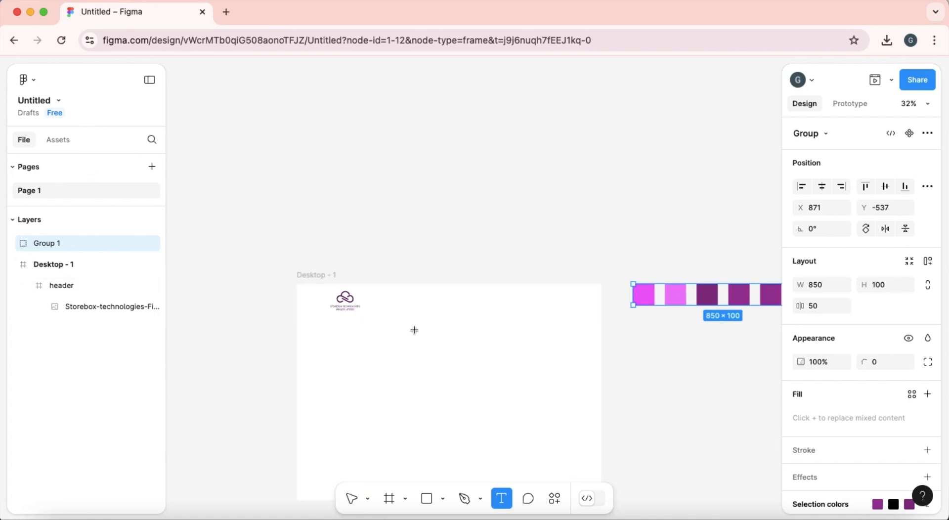
click(434, 382)
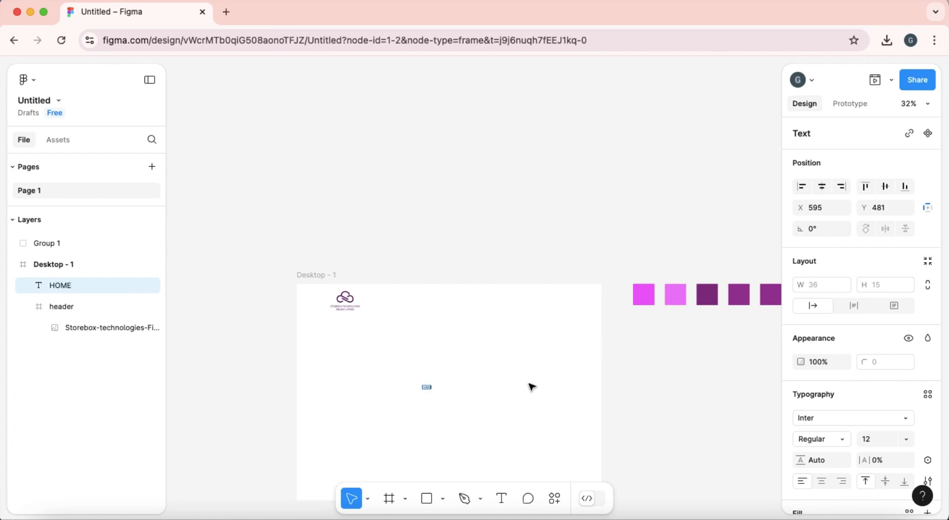
key(Escape)
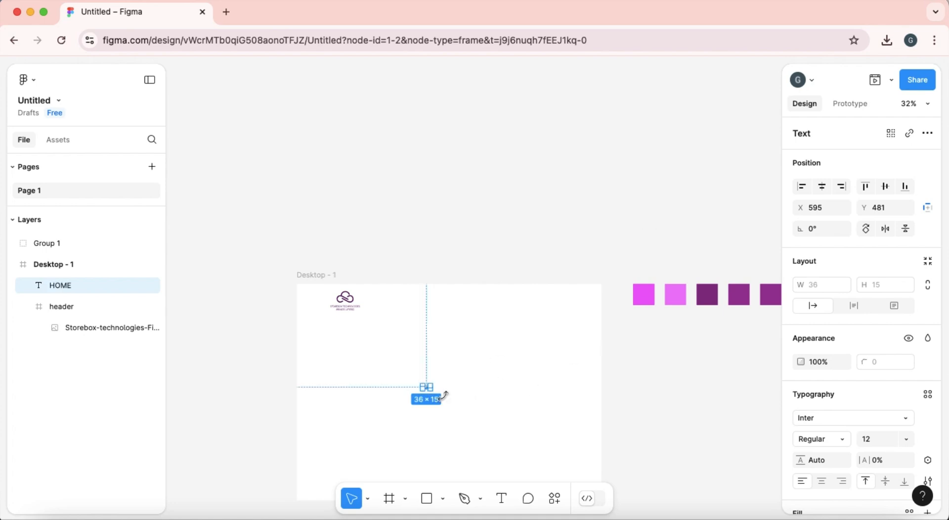
click(903, 439)
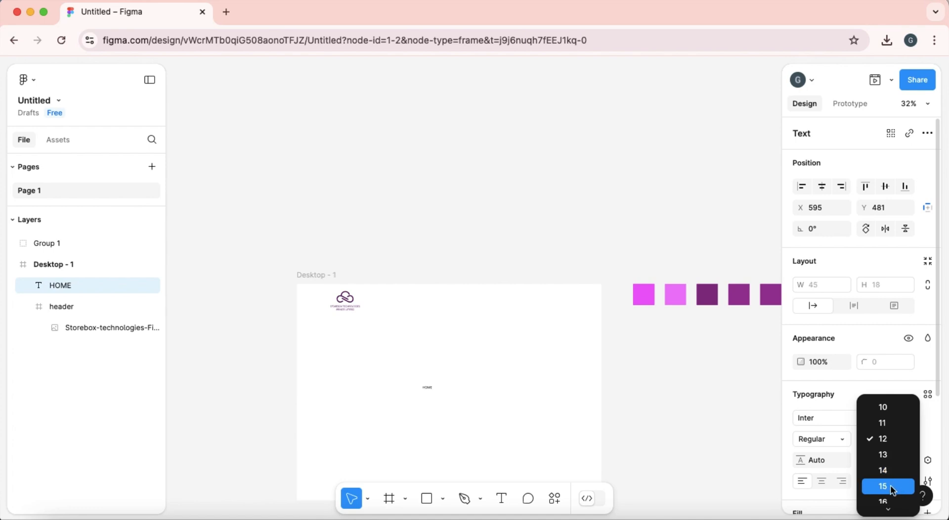
mouse_move(889, 511)
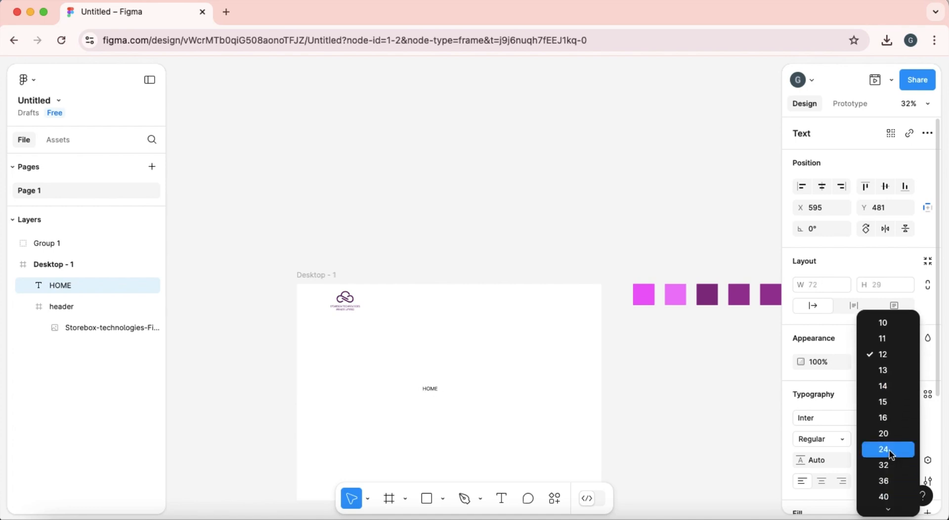
click(890, 448)
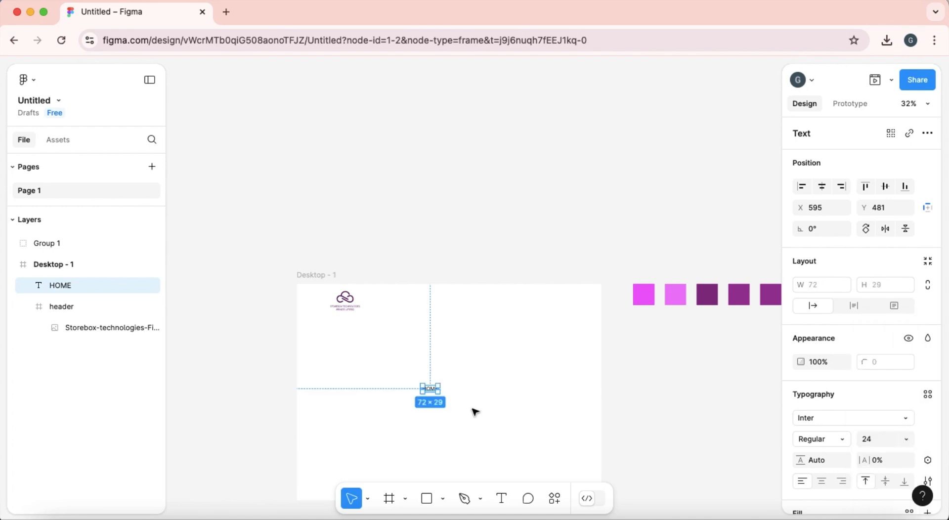
Step: Move the HOME text up and to the right within the Desktop frame, to about X 684, Y 324
double_click(433, 390)
scroll(442, 386, up, 5)
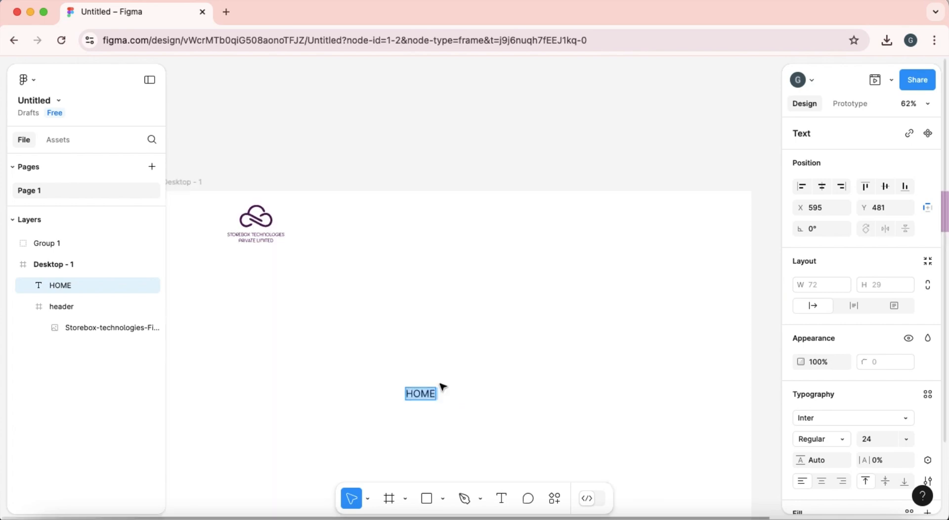
scroll(504, 362, down, 3)
key(Escape)
drag(437, 395, 463, 331)
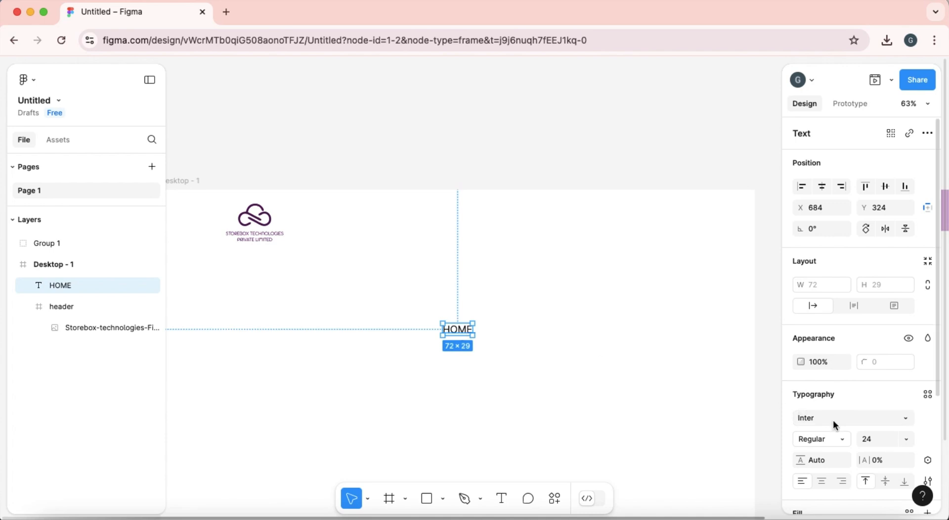
Step: Replace the HOME text's wording with "Home", capitalizing only the first letter
double_click(456, 329)
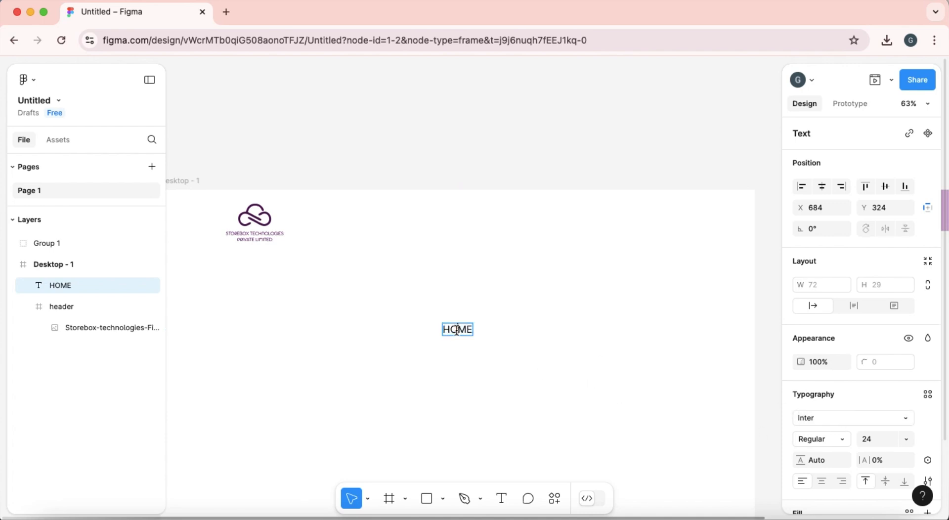
key(BackSpace)
text(HOME)
key(BackSpace)
key(BackSpace)
key(BackSpace)
key(BackSpace)
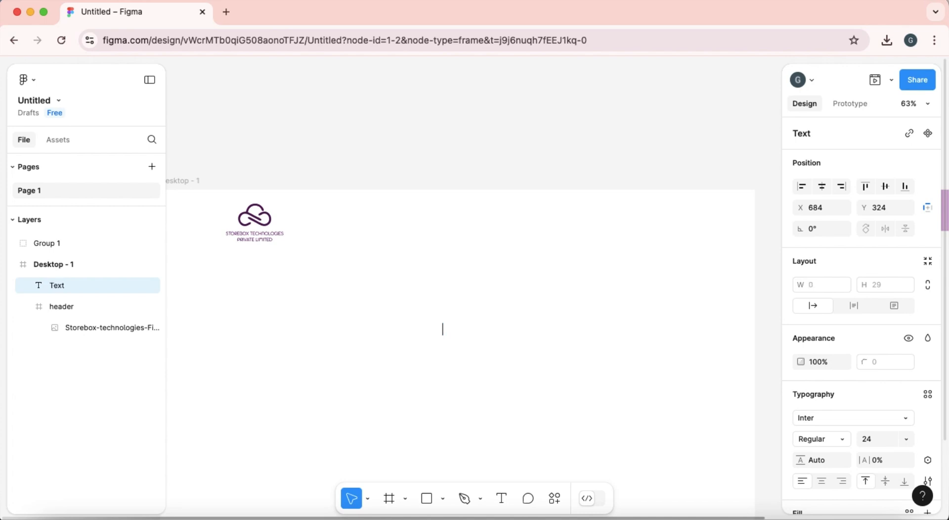
text(Home)
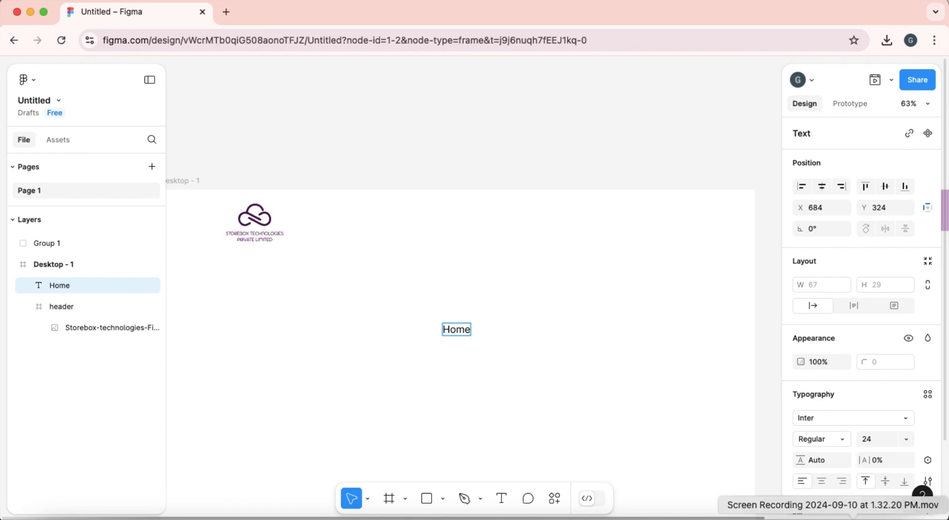
Step: Change the Home text's font to Inria Sans and move the text up slightly, to about X 689, Y 303
click(853, 416)
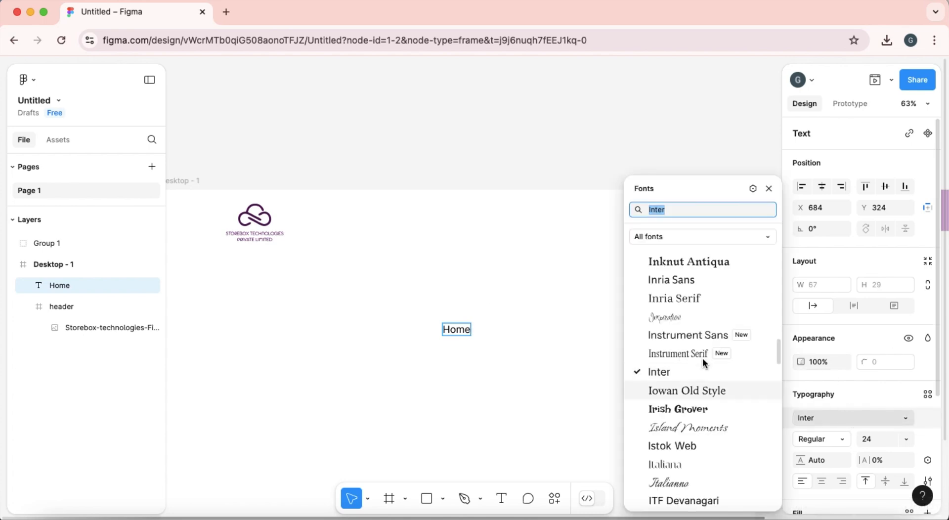
click(670, 280)
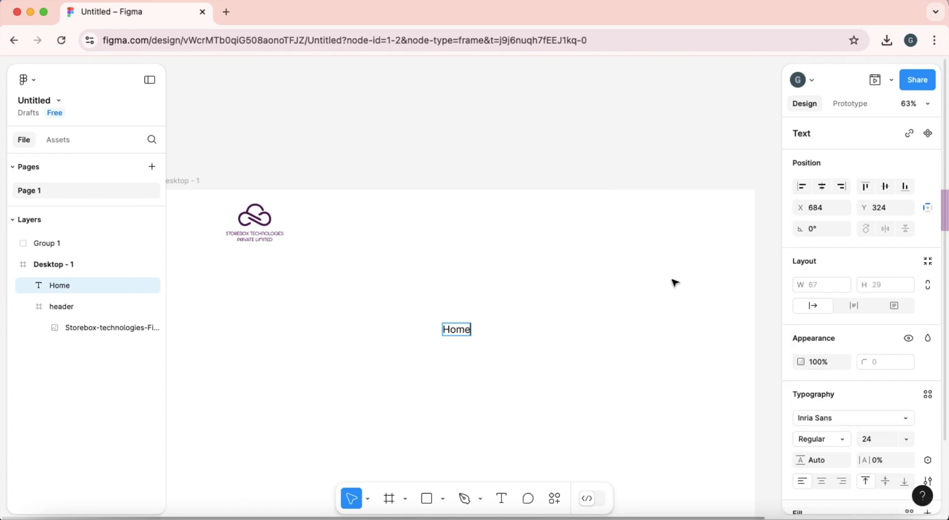
click(455, 336)
double_click(455, 336)
click(904, 418)
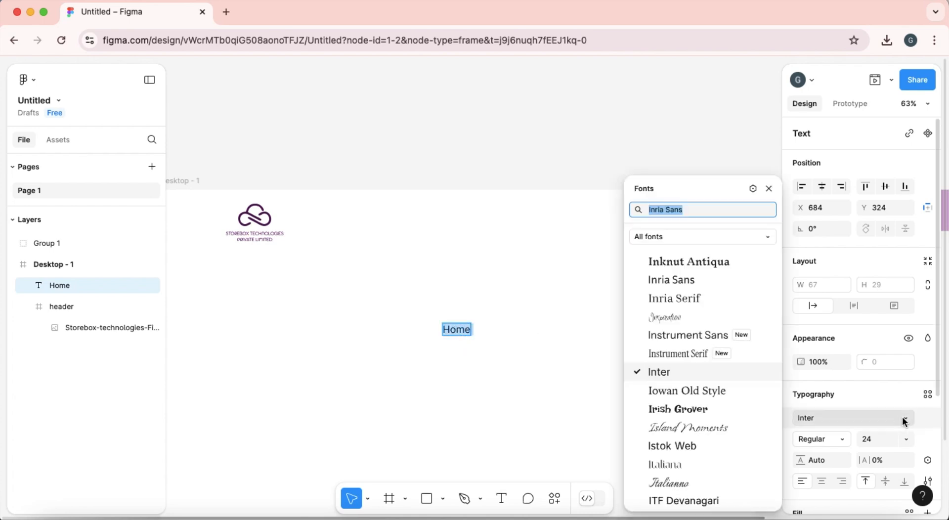
click(693, 281)
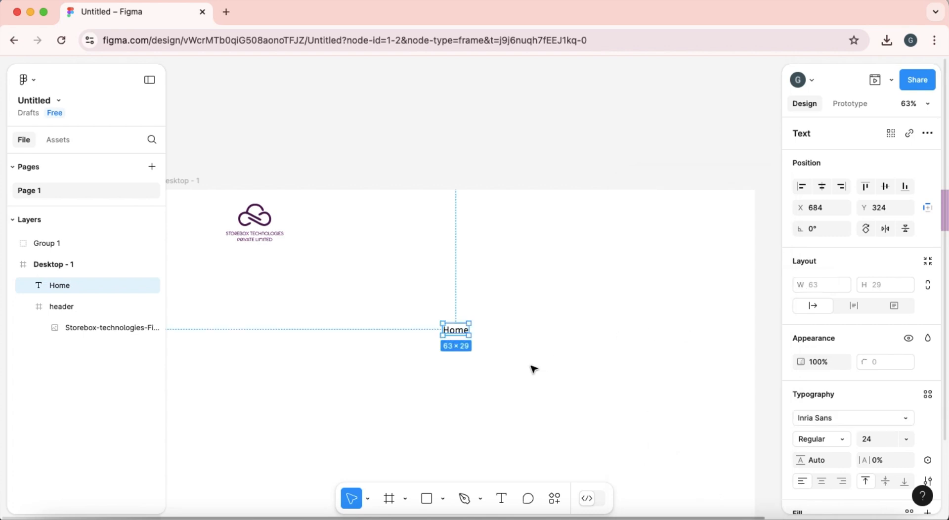
drag(453, 328, 456, 320)
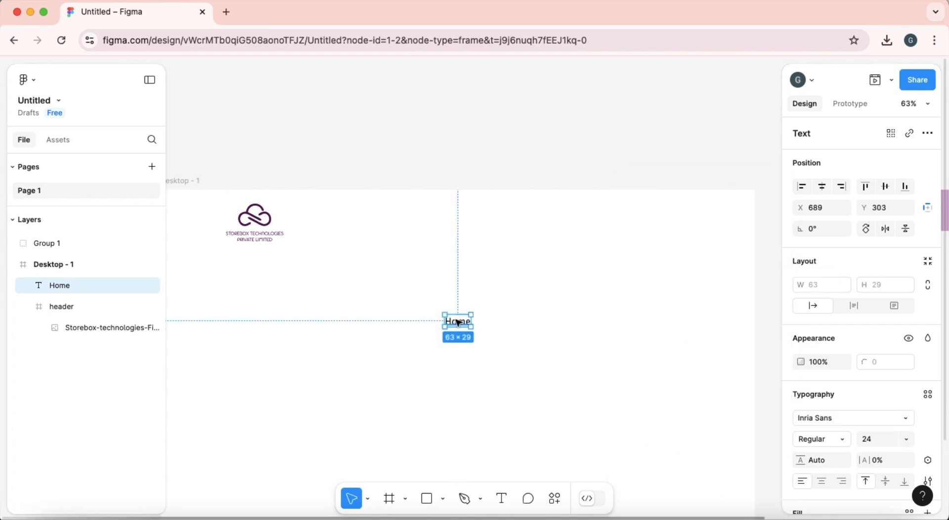
click(844, 442)
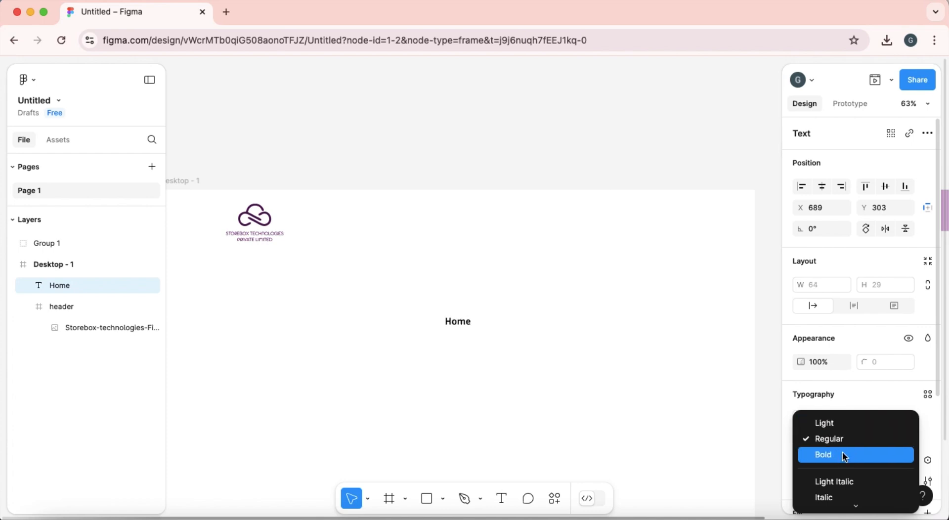
click(621, 401)
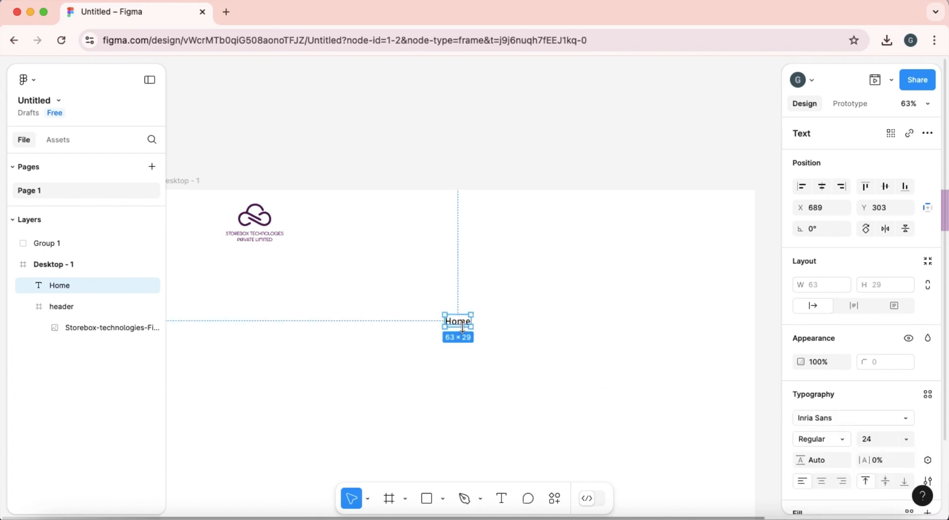
Step: Duplicate the Home text to its right and change the copy's wording to "About"
drag(461, 324, 504, 333)
key(BackSpace)
text(Abou)
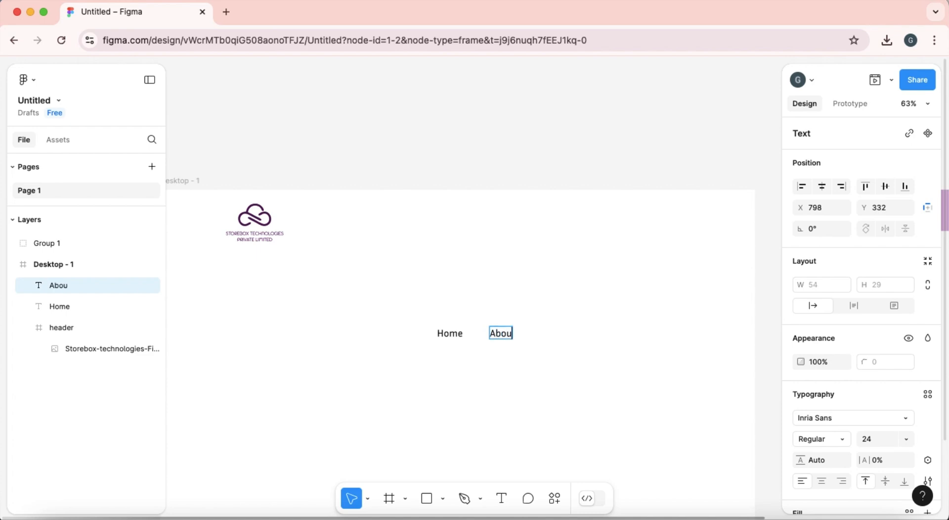
Step: Duplicate the About text to its right and change the copy's wording to "Services"
drag(506, 333, 535, 335)
key(BackSpace)
text(Services)
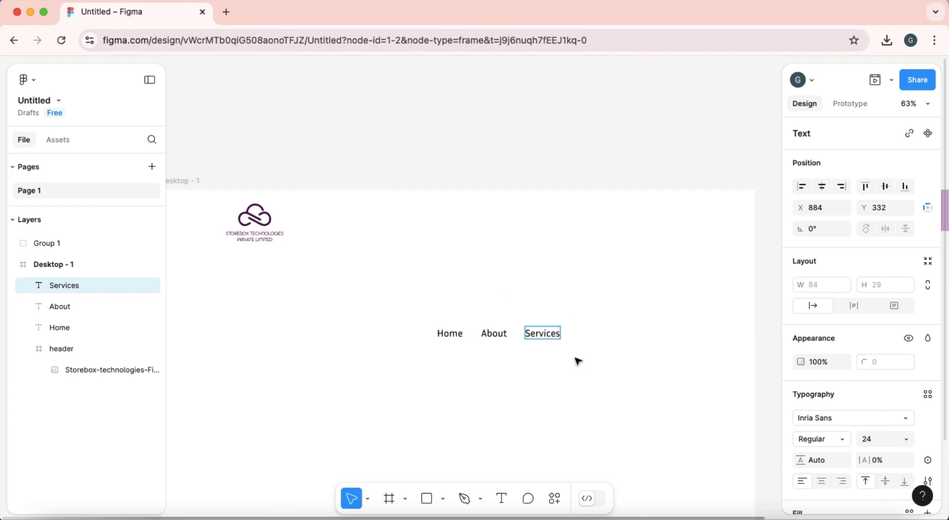
key(Escape)
Step: Duplicate the Services text to its right and change the copy's wording to "Contact"
drag(550, 337, 594, 334)
double_click(593, 334)
key(BackSpace)
text(C)
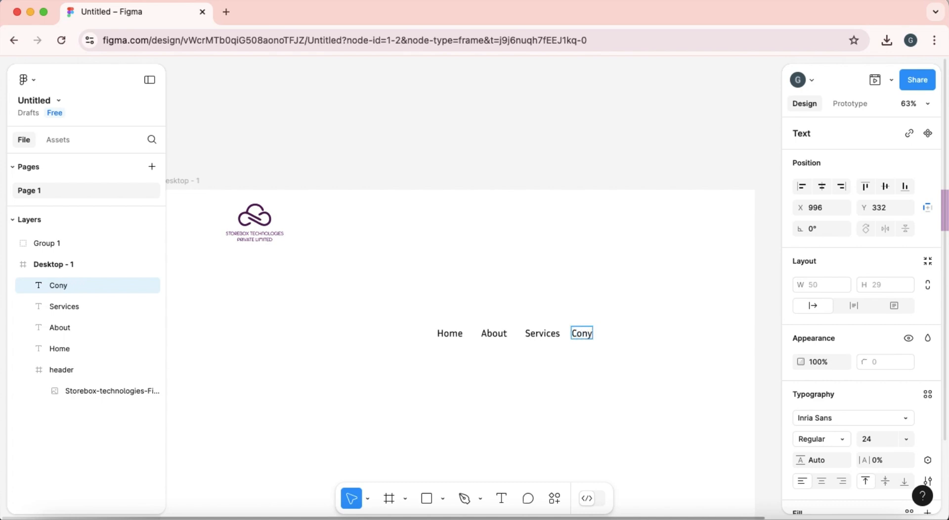
text(ontact)
Step: Set the Home, About, Services and Contact texts to auto height resizing
click(587, 394)
drag(373, 324, 605, 339)
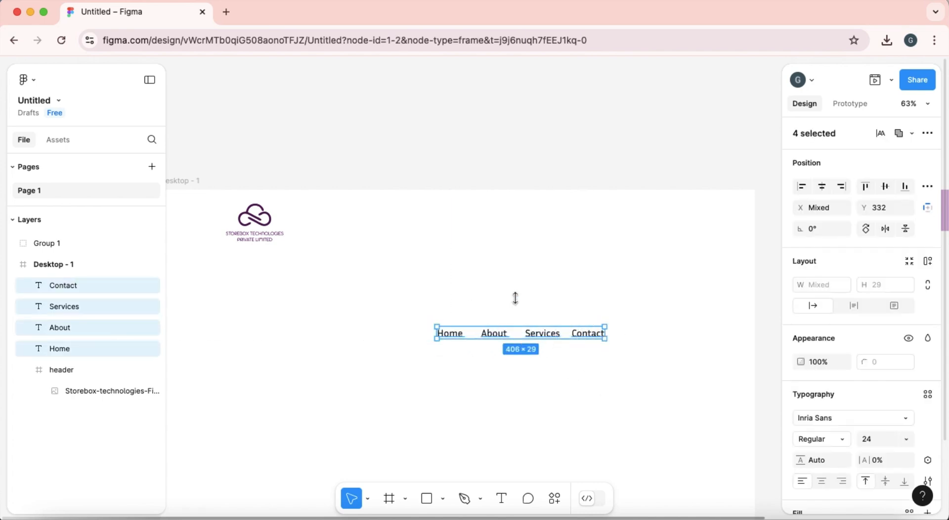
right_click(528, 337)
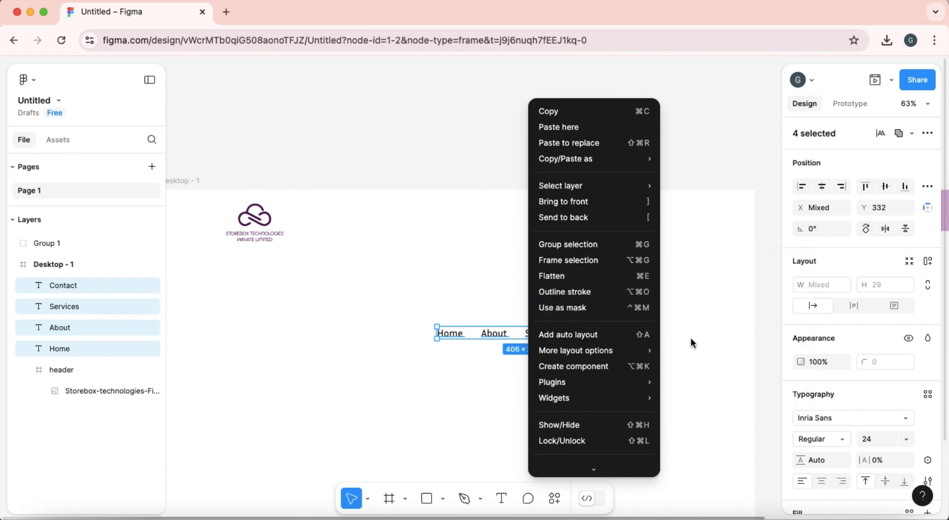
click(713, 333)
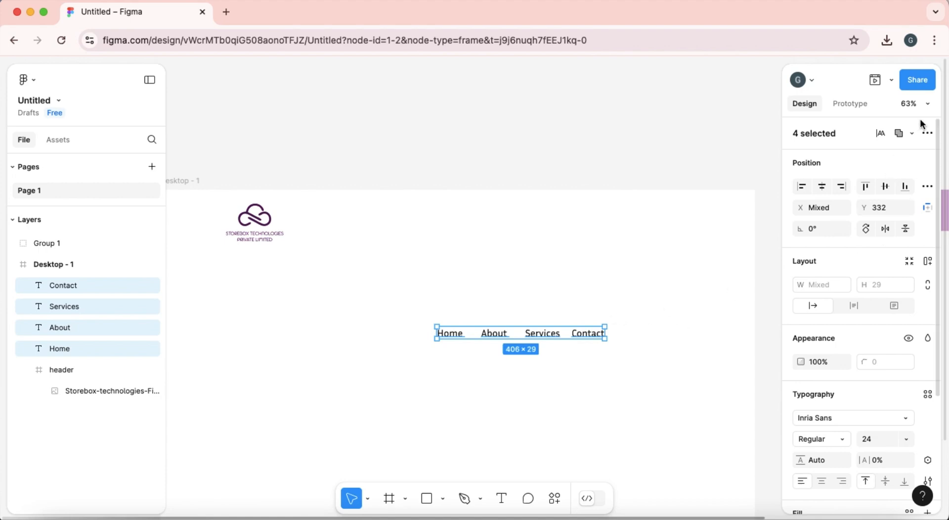
click(928, 134)
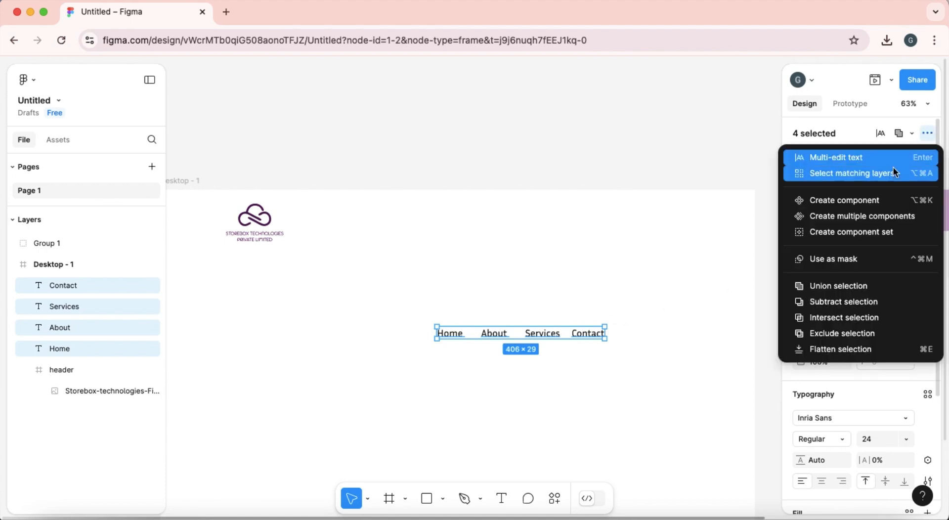
click(732, 187)
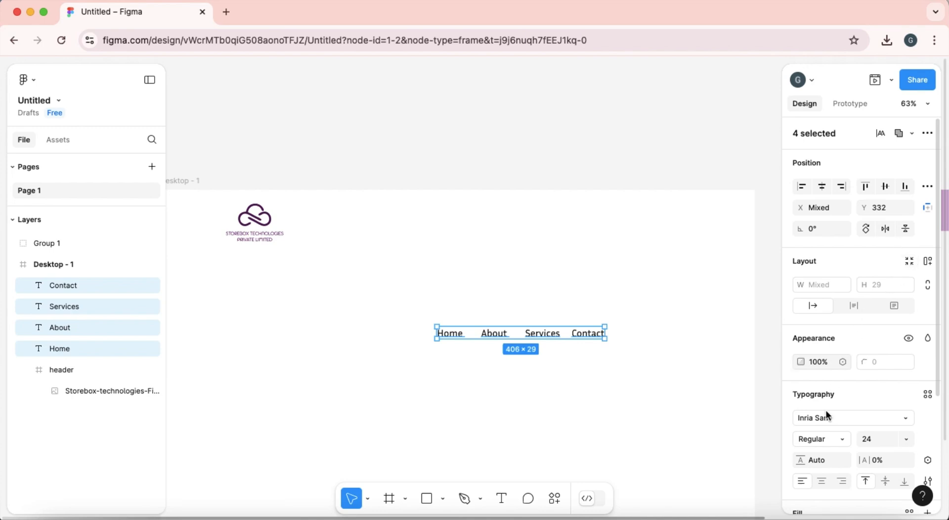
click(858, 307)
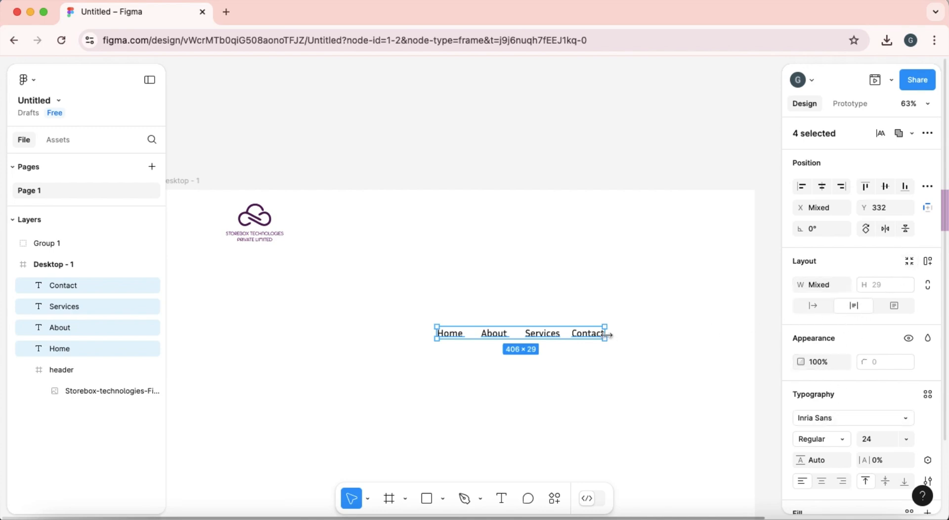
Step: Wrap the four navigation texts in a horizontal auto layout frame and set the spacing between items to 46
right_click(554, 335)
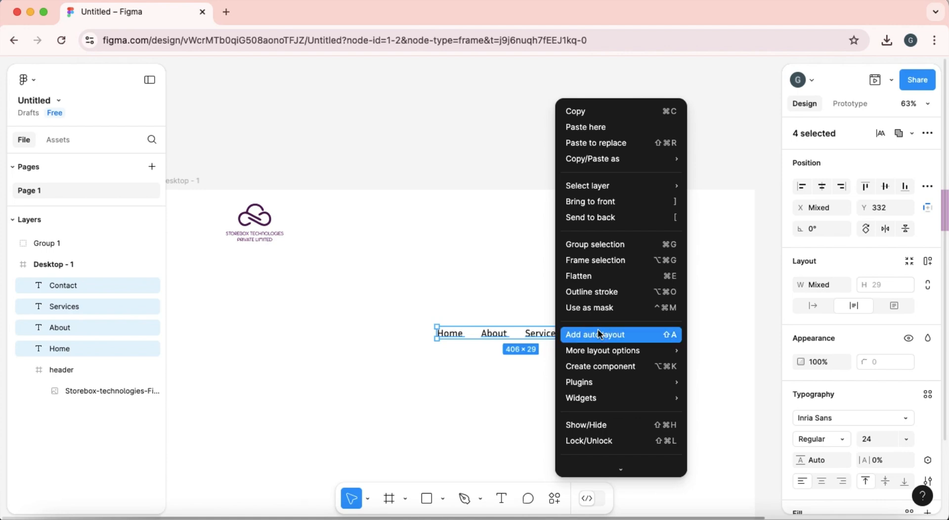
click(600, 335)
right_click(573, 333)
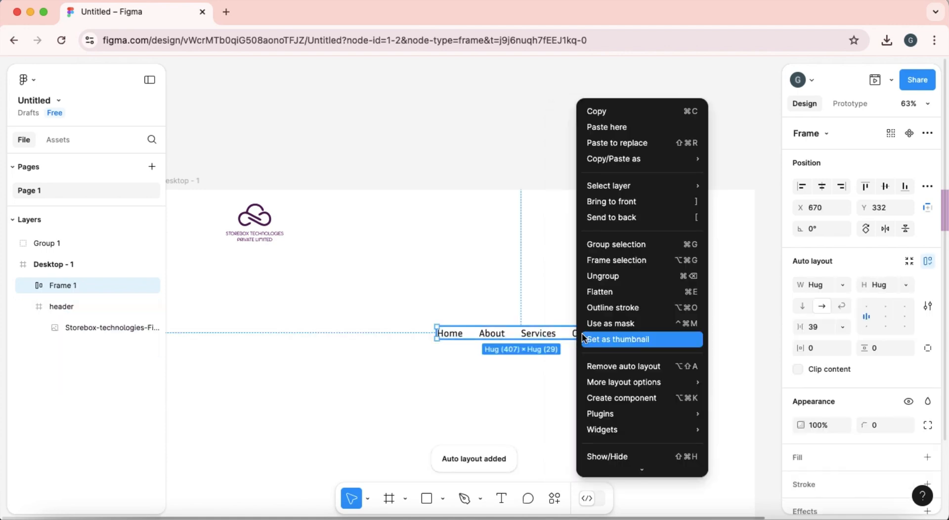
click(737, 333)
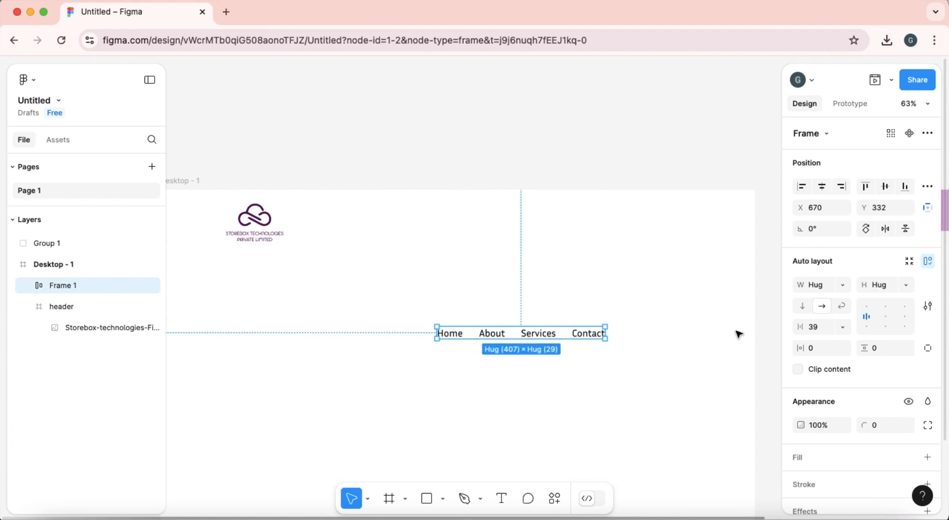
drag(799, 327, 812, 327)
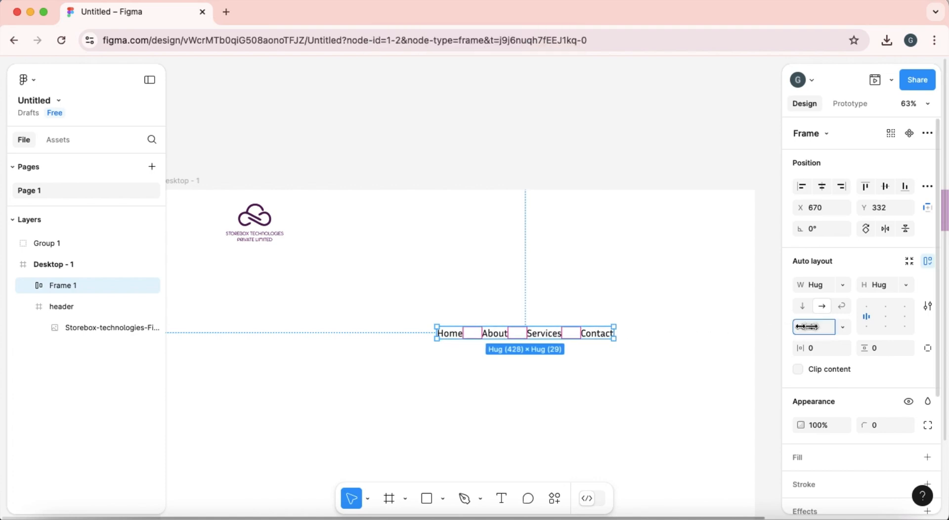
Step: Move the navigation frame into the header at about X 849, Y 65 and center its auto layout alignment
drag(562, 334, 638, 224)
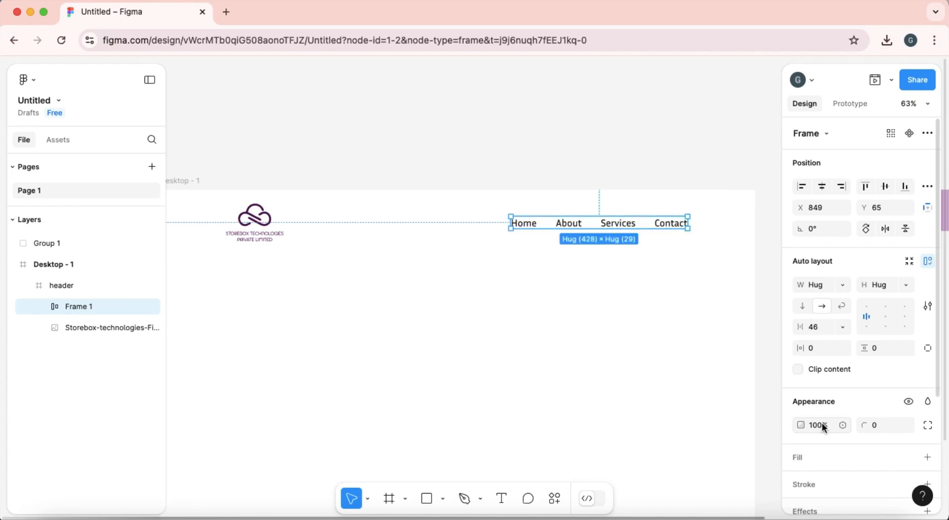
click(886, 321)
click(843, 284)
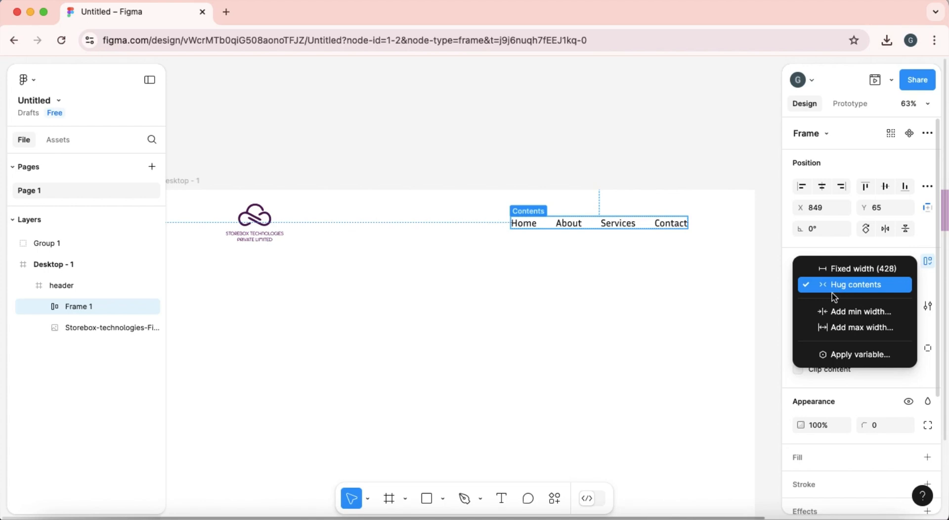
click(688, 311)
Step: Try content clipping and padding adjustments on the navigation frame, restoring the vertical padding to 0
click(797, 367)
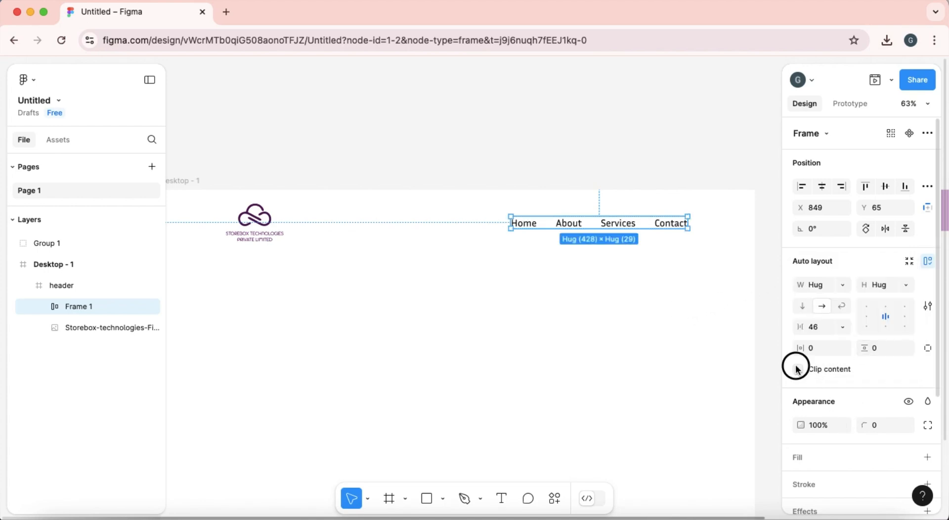
click(796, 369)
click(798, 371)
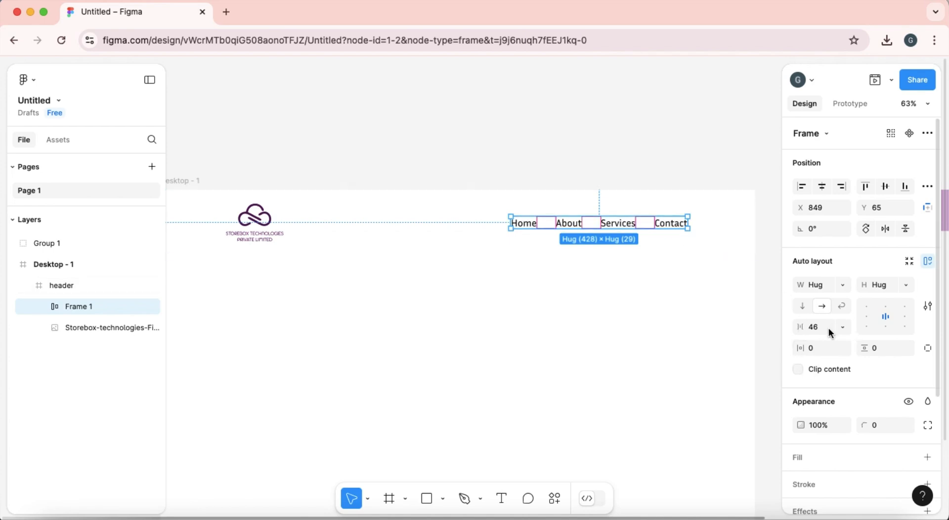
mouse_move(801, 348)
mouse_down()
mouse_move(865, 347)
mouse_move(788, 348)
mouse_up()
mouse_move(882, 347)
mouse_down()
mouse_move(941, 344)
mouse_move(871, 351)
mouse_up()
text(0)
key(Return)
Step: Make the Home text bold and widen its text box to about 67 so the word fits on one line
scroll(835, 446, down, 1)
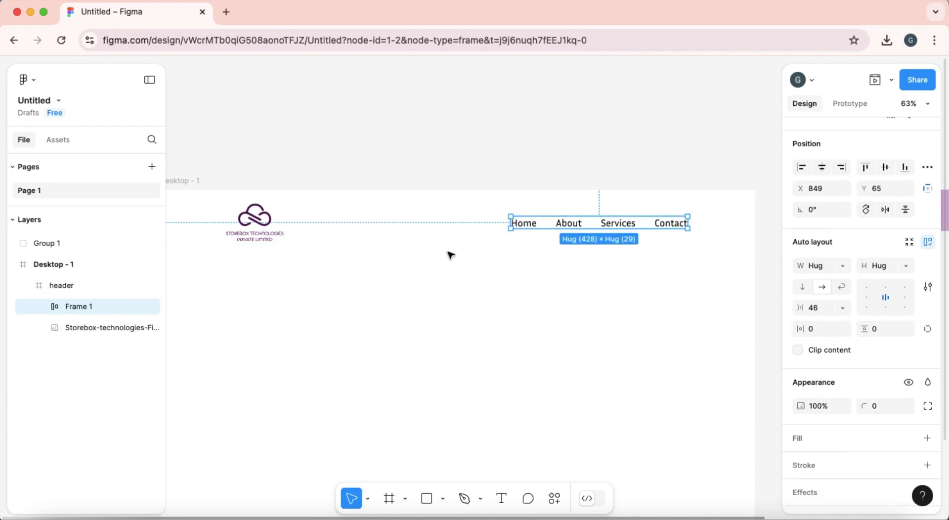
click(525, 224)
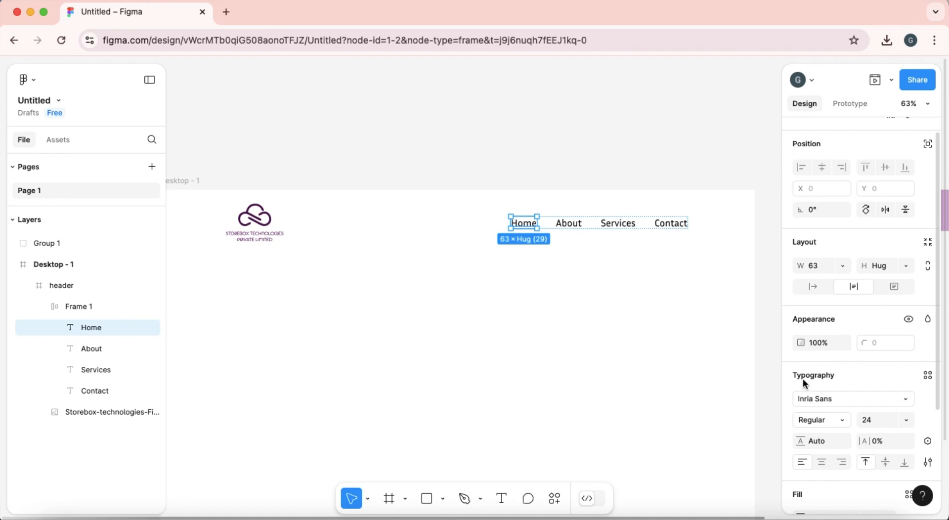
click(823, 421)
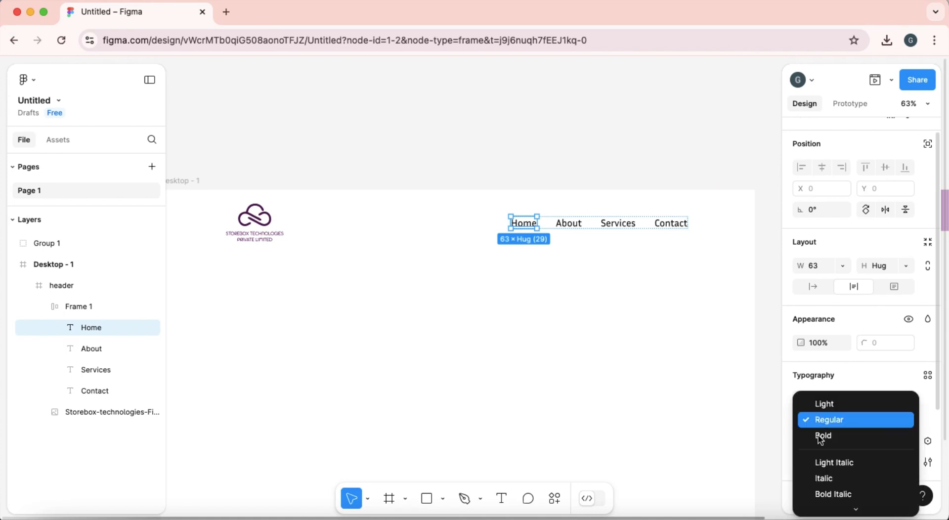
click(822, 435)
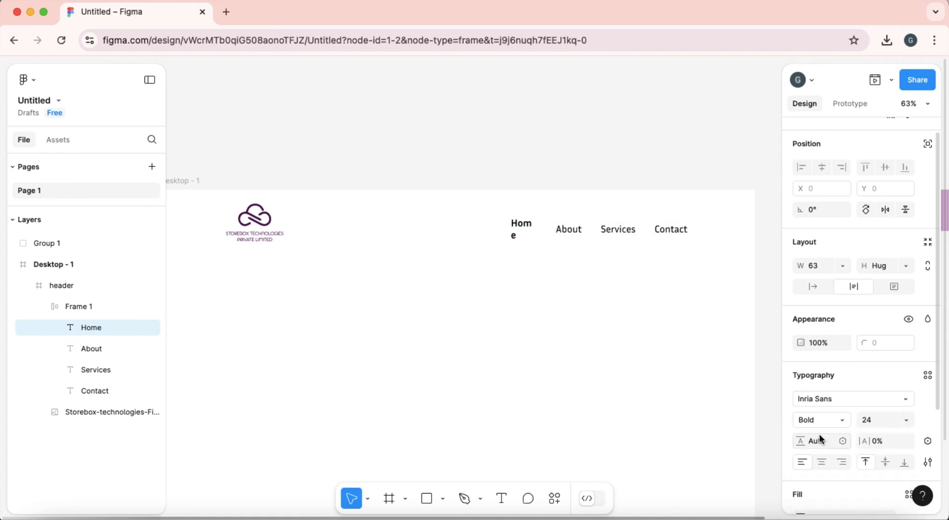
click(906, 420)
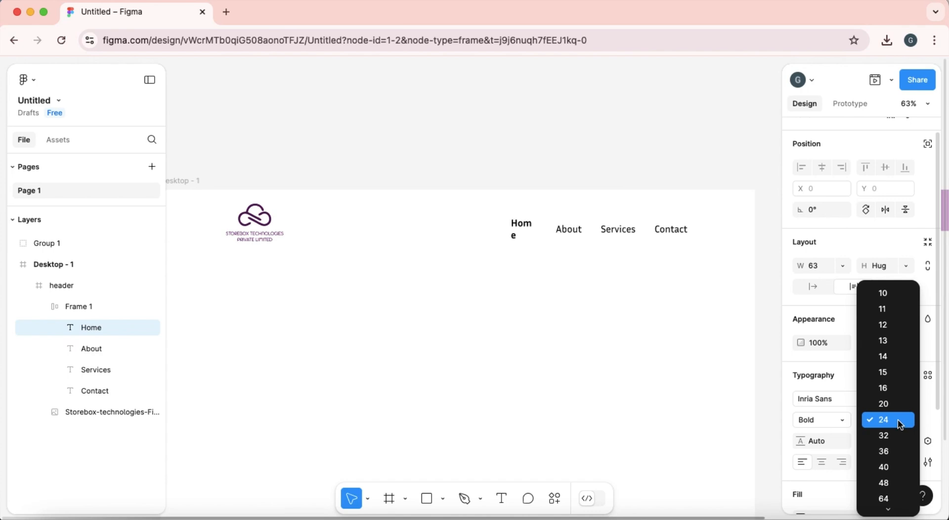
click(565, 299)
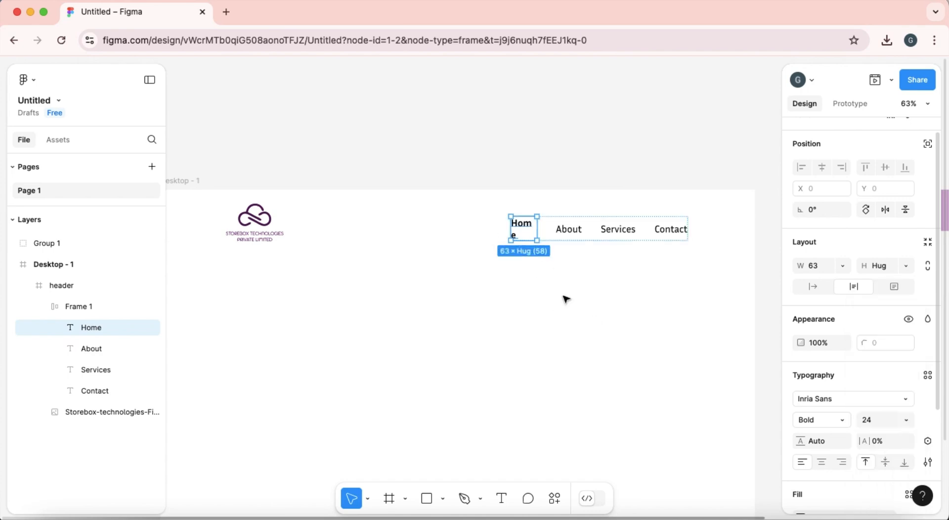
mouse_move(538, 228)
mouse_down()
mouse_move(568, 225)
mouse_move(549, 267)
mouse_move(546, 236)
mouse_move(561, 220)
mouse_move(549, 221)
mouse_up()
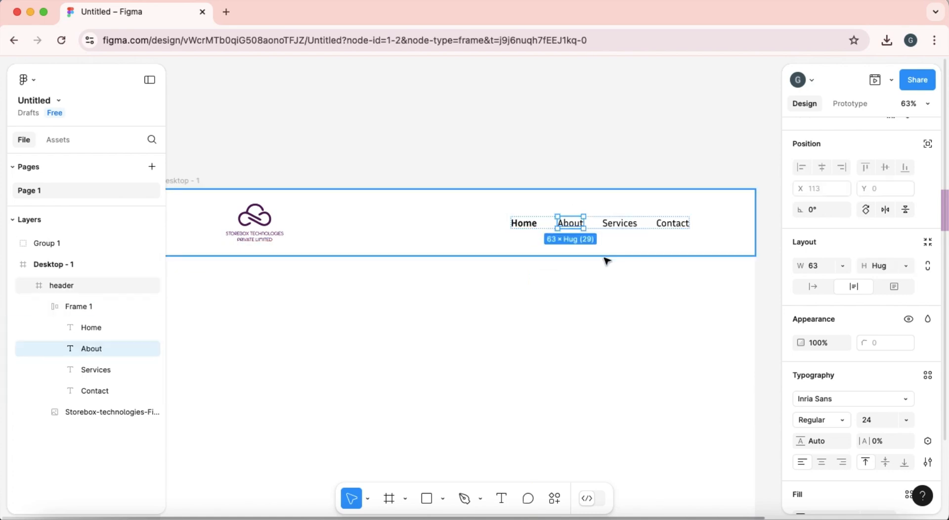
click(631, 223)
click(629, 333)
Step: Change the Home text's fill to the page's purple, 970297
double_click(530, 222)
click(533, 223)
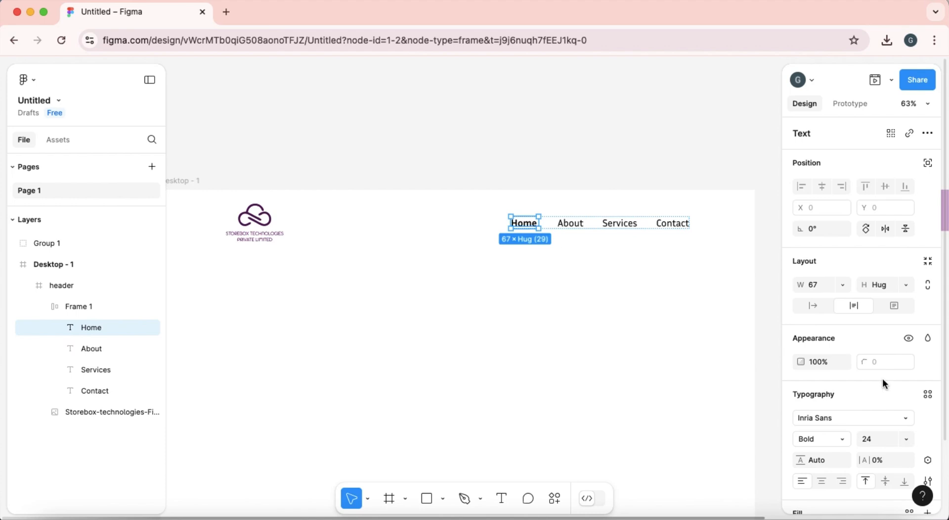
scroll(837, 416, down, 3)
click(801, 453)
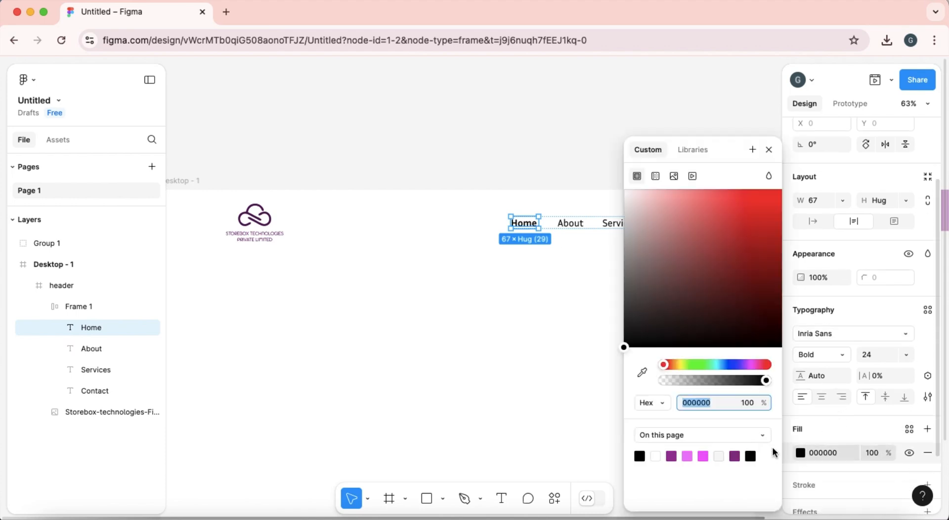
click(676, 455)
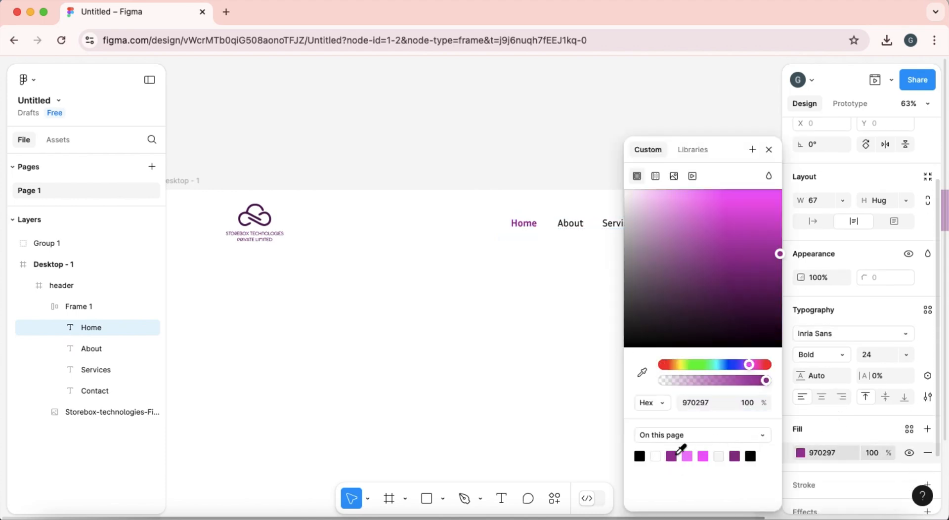
click(657, 119)
Step: Shift the navigation frame right within the header to about X 867, keeping Y at 65
click(622, 228)
mouse_move(621, 227)
mouse_down()
mouse_move(607, 227)
mouse_move(630, 229)
mouse_up()
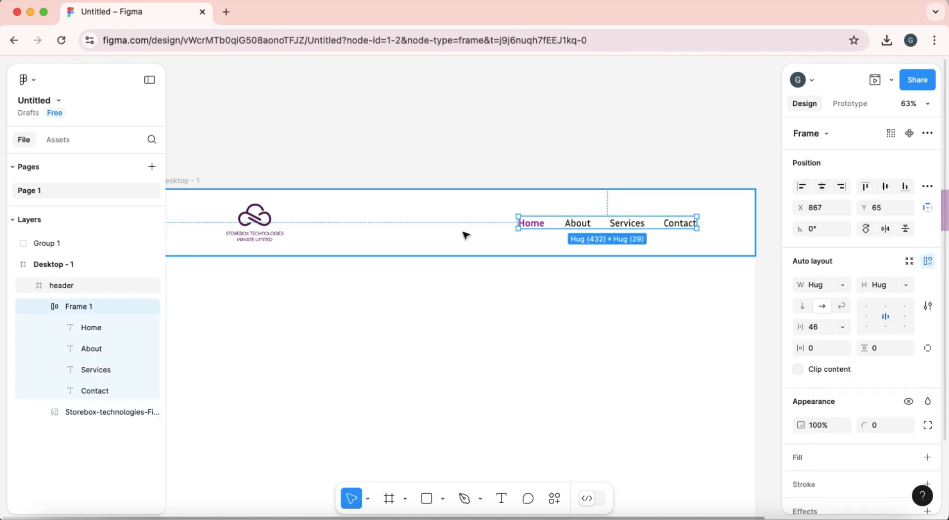
click(376, 323)
drag(371, 391, 394, 303)
click(198, 158)
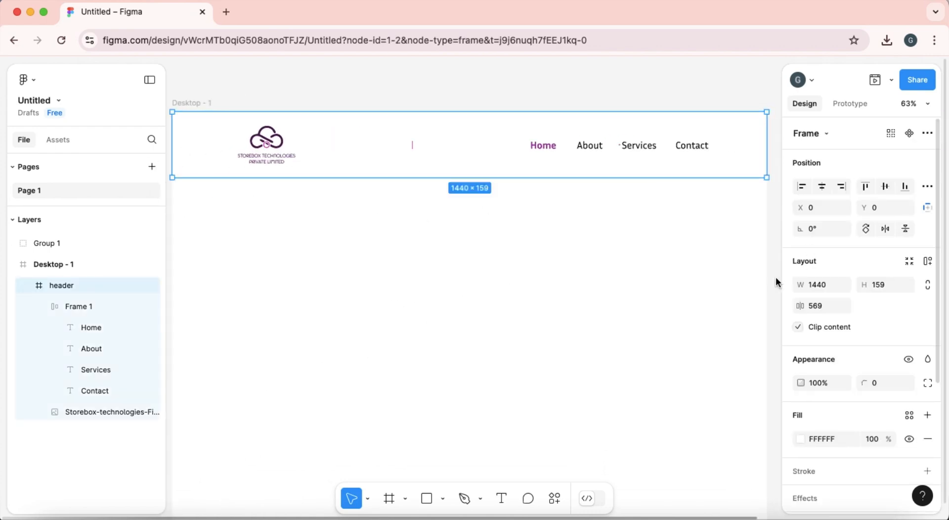
Step: Reorder the navigation links so that Services comes before About
click(668, 149)
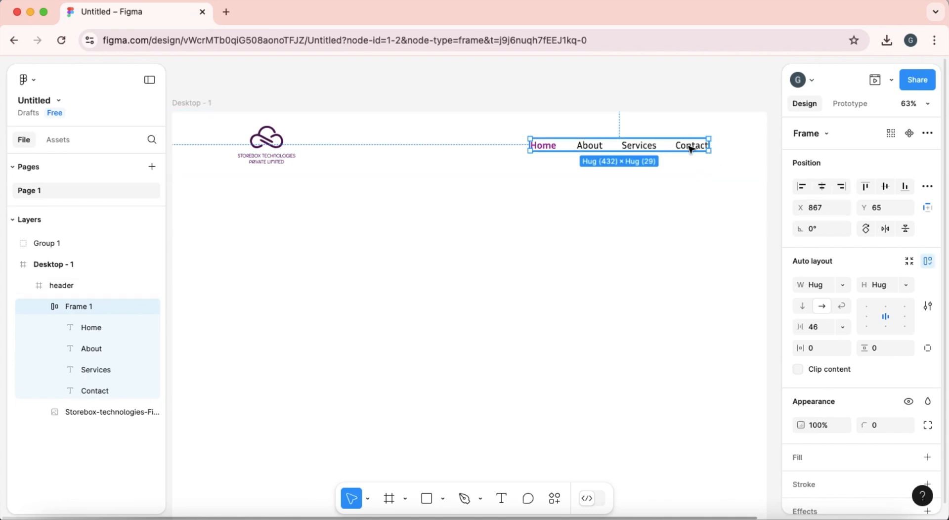
click(639, 147)
drag(639, 147, 596, 147)
click(653, 208)
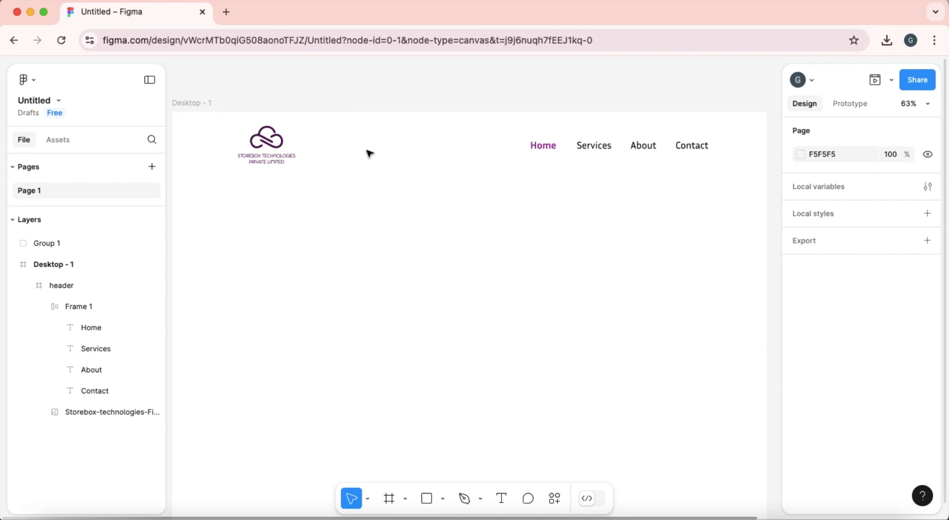
Step: Draw a frame of about 1440 × 578 below the header and move it up to about X 11, Y 139
click(482, 178)
scroll(443, 281, down, 2)
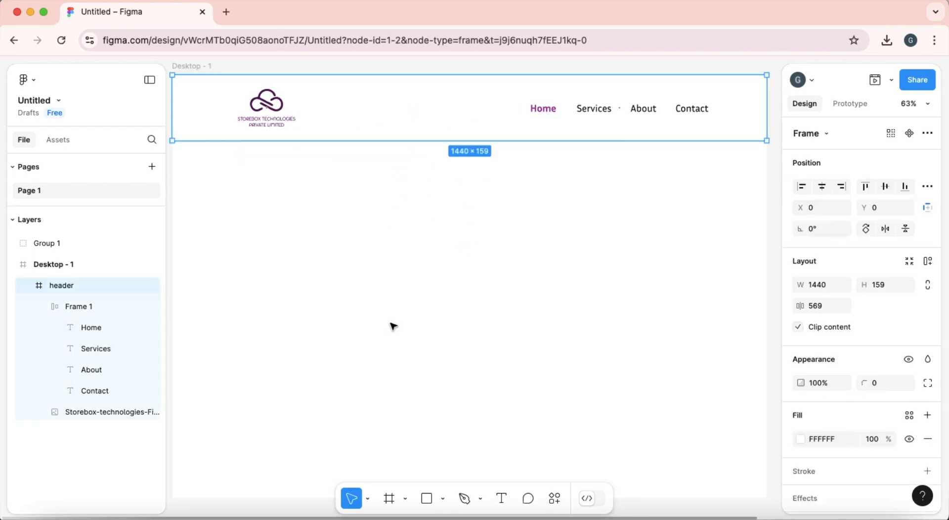
scroll(393, 326, down, 1)
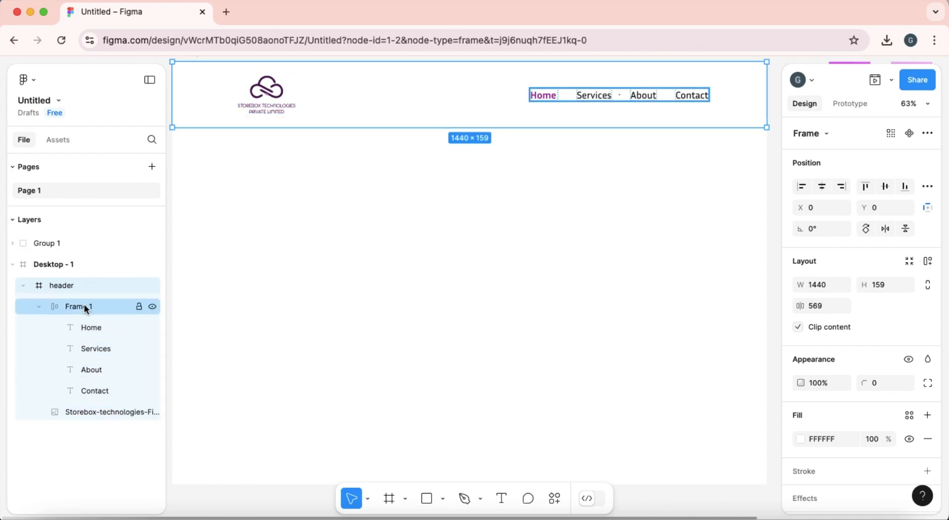
click(107, 463)
click(391, 498)
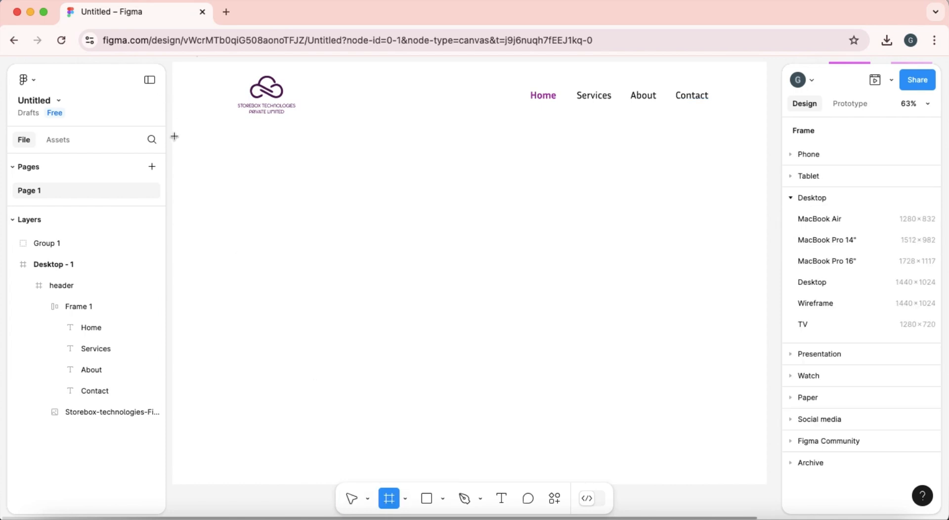
drag(175, 136, 767, 375)
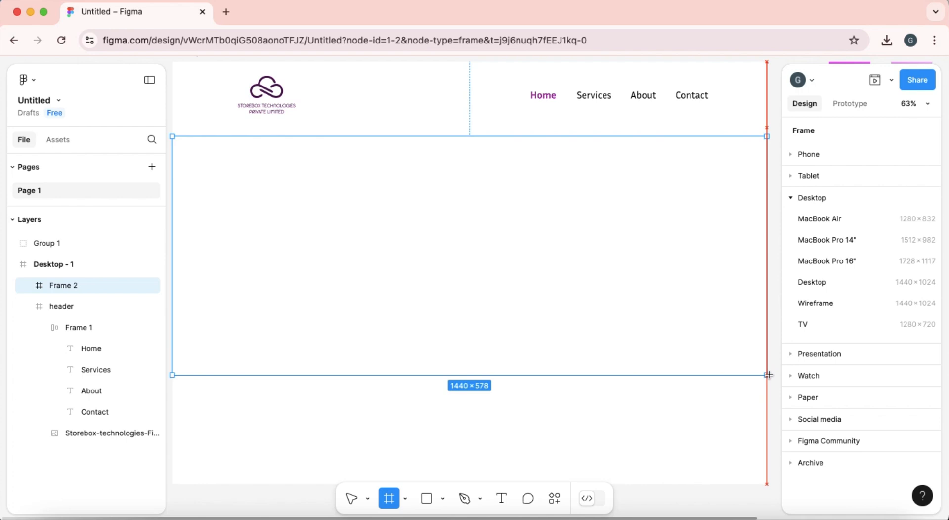
drag(435, 239, 440, 221)
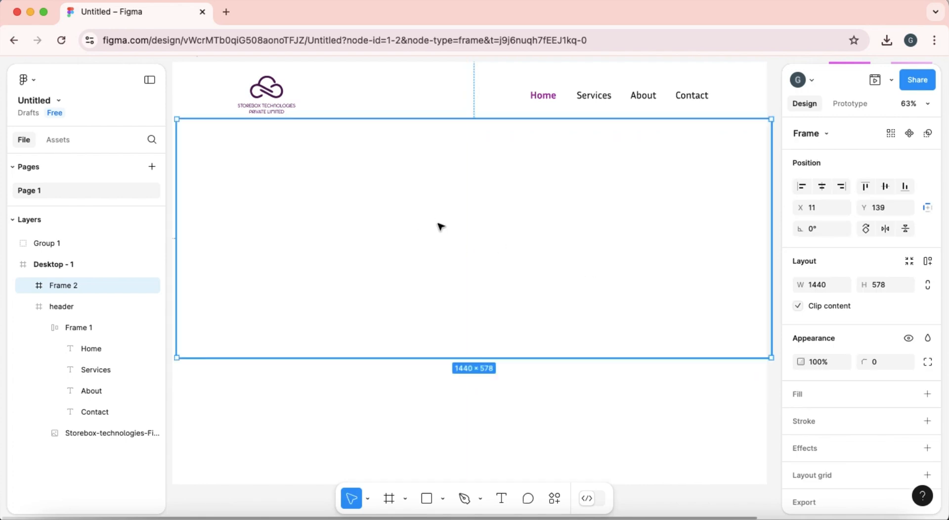
Step: Fill the frame below the header with the page's light pink, FD7CFD, and move the frame to X 0, Y 159
click(928, 394)
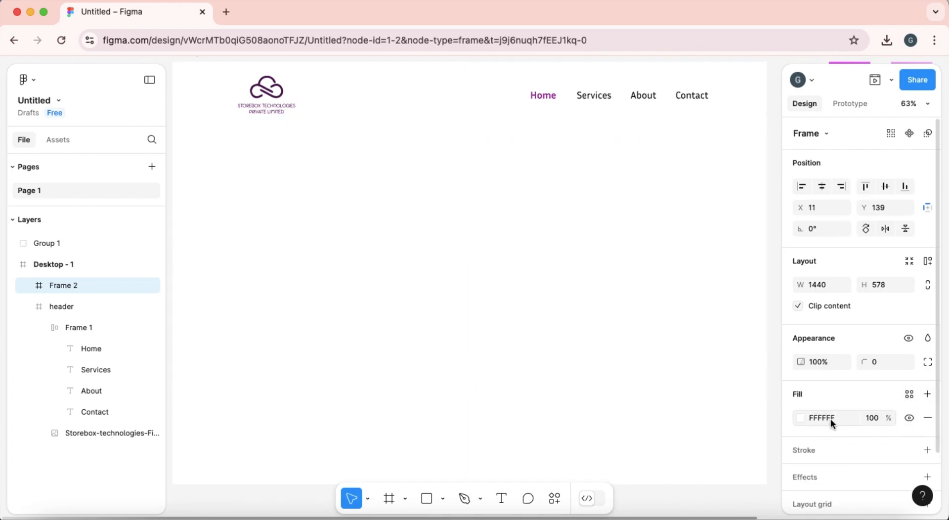
click(801, 418)
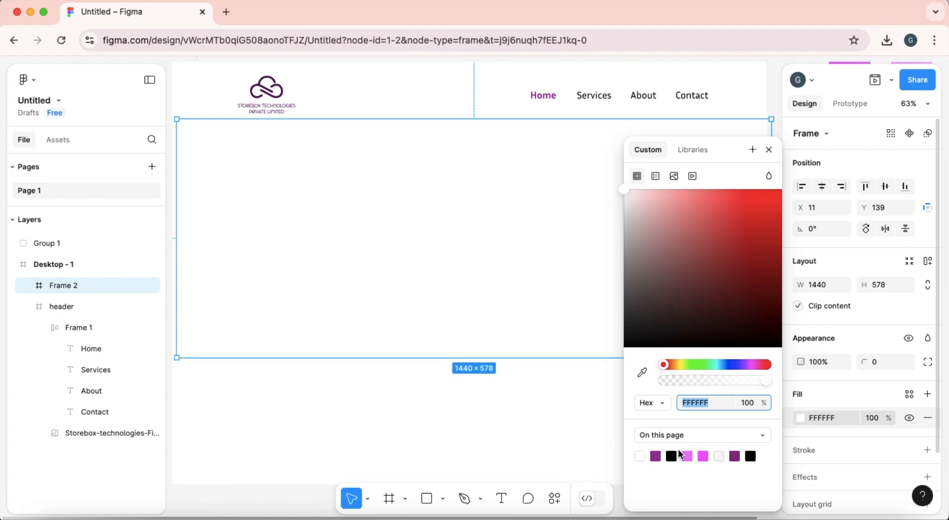
click(696, 456)
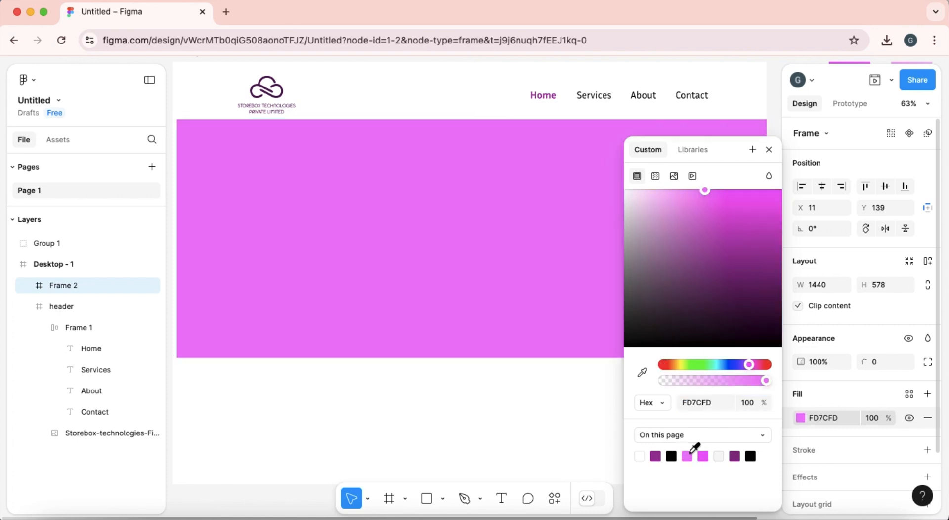
click(769, 150)
drag(502, 186, 502, 190)
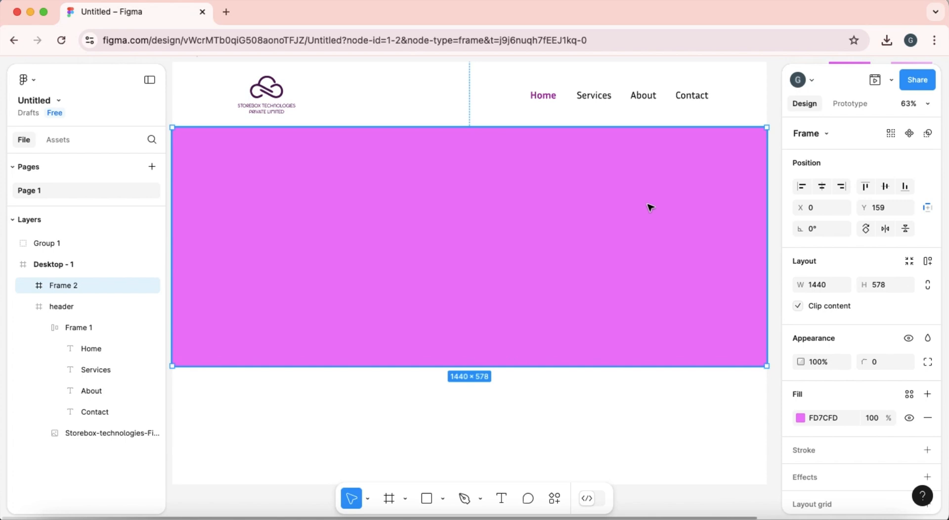
Step: Change the fill of the frame below the header to light grey, F5F5F5, and deselect the frame
click(801, 418)
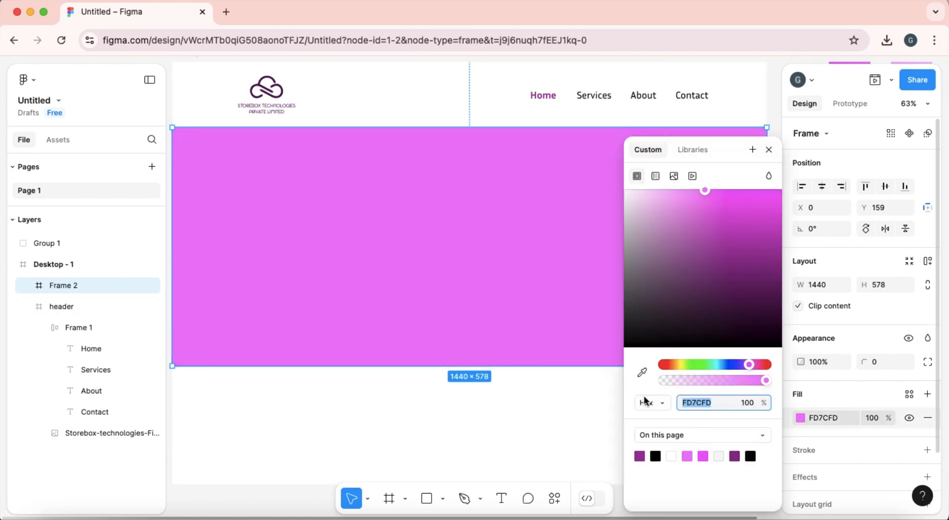
click(671, 456)
click(698, 401)
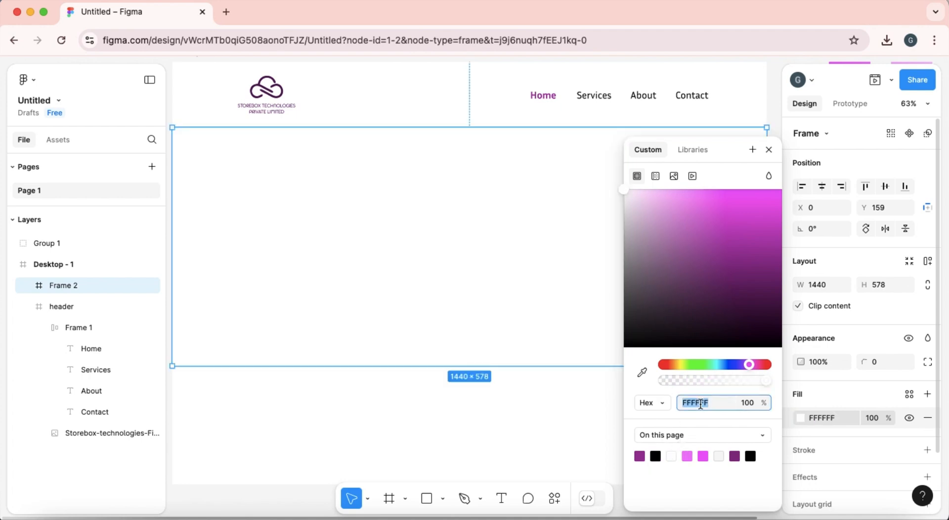
text(f)
key(Return)
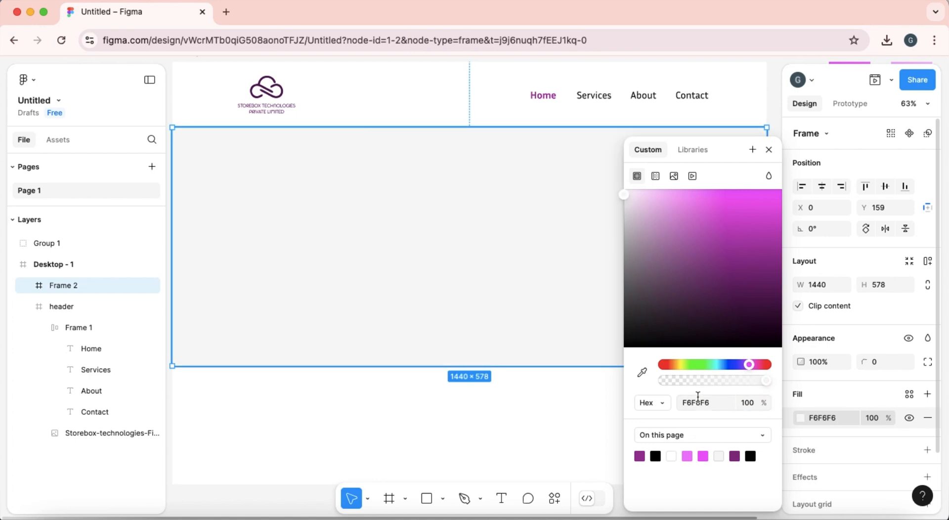
click(694, 403)
text(f)
key(Return)
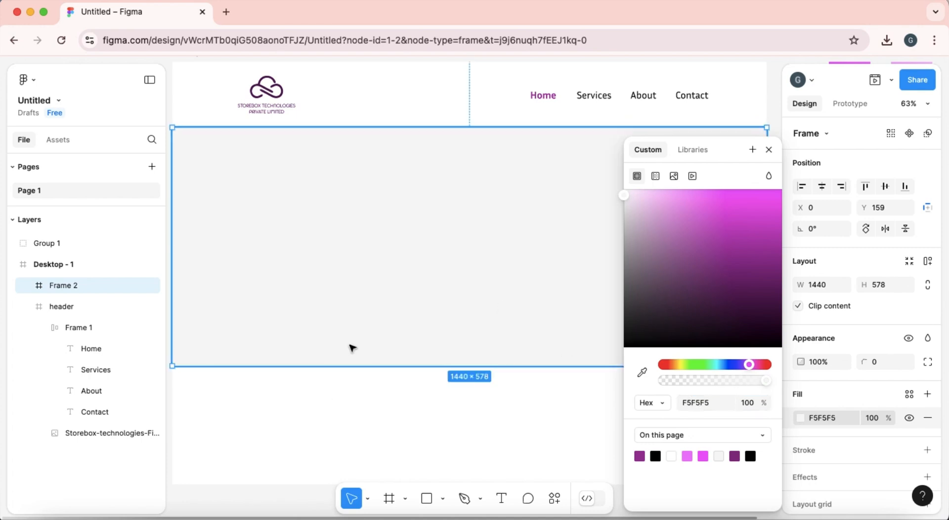
click(769, 149)
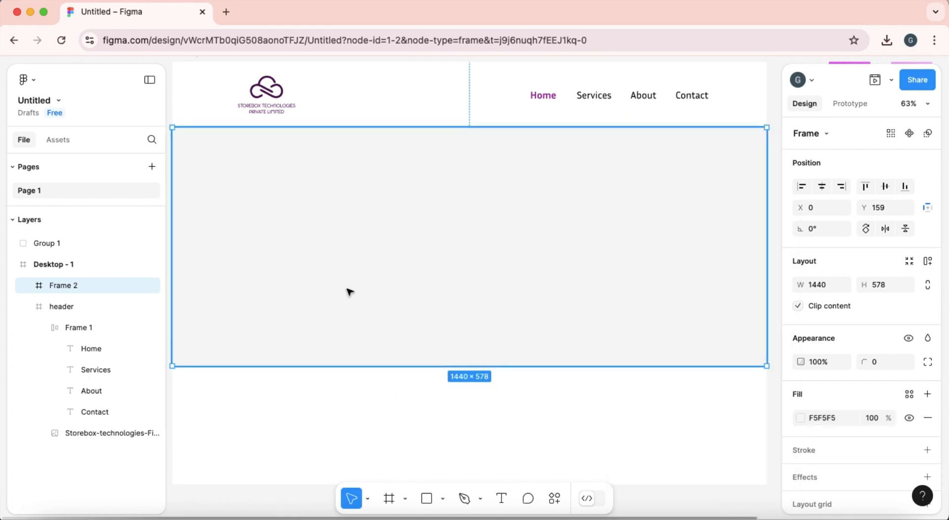
click(536, 432)
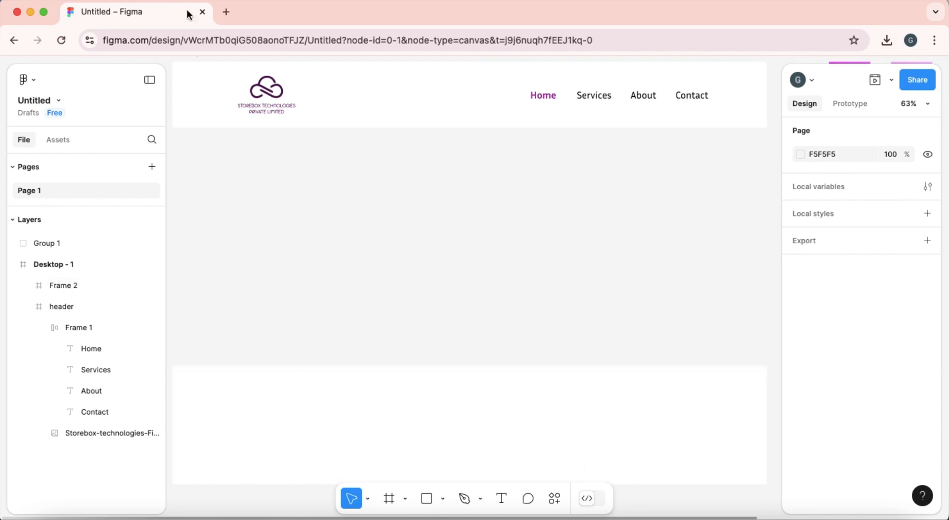
Step: Search Google for freepik in a new browser tab and open the Freepik website
click(226, 13)
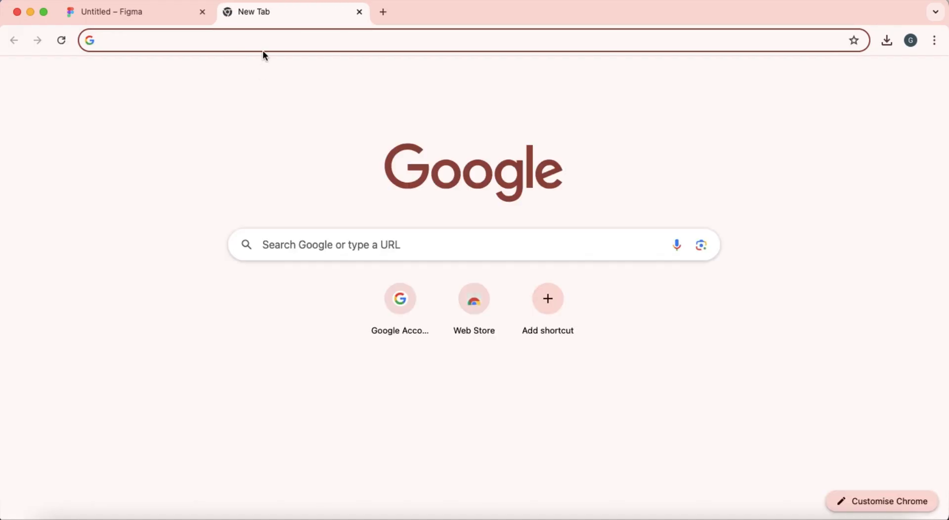
click(310, 250)
text(free)
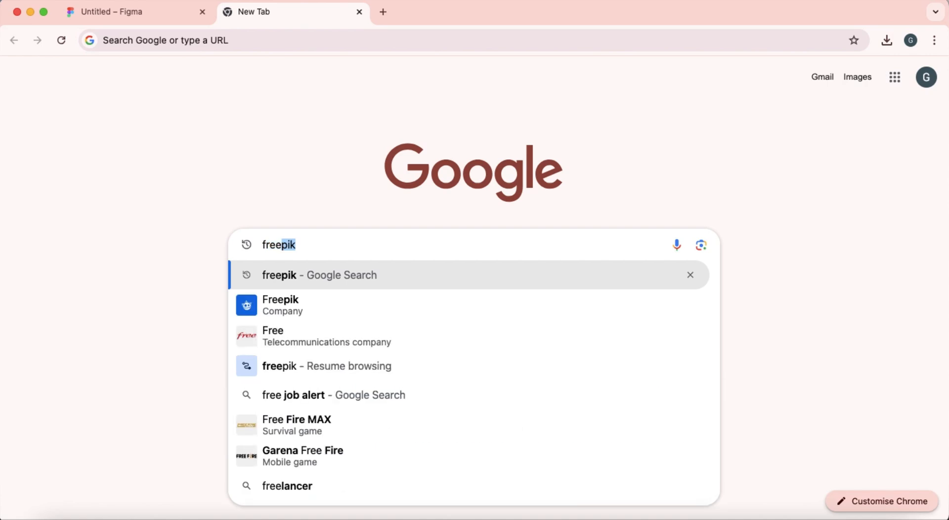
key(Return)
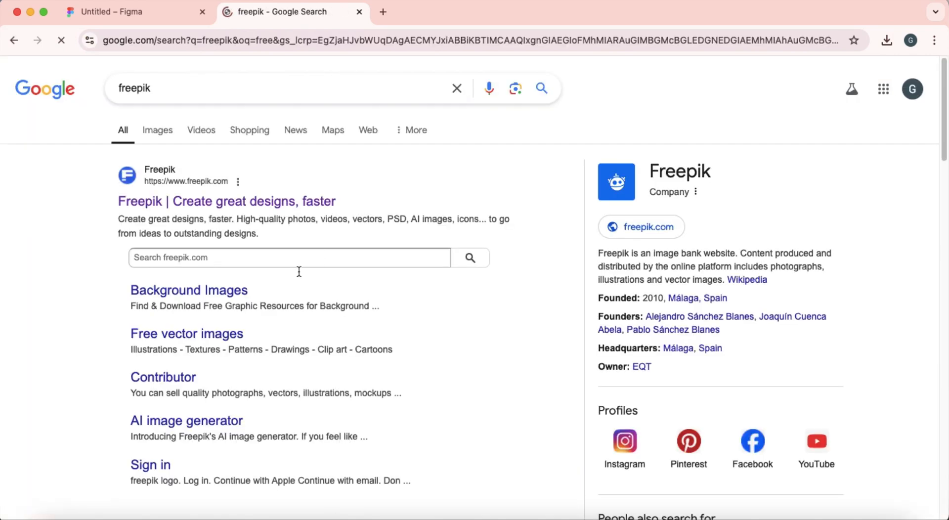
click(210, 210)
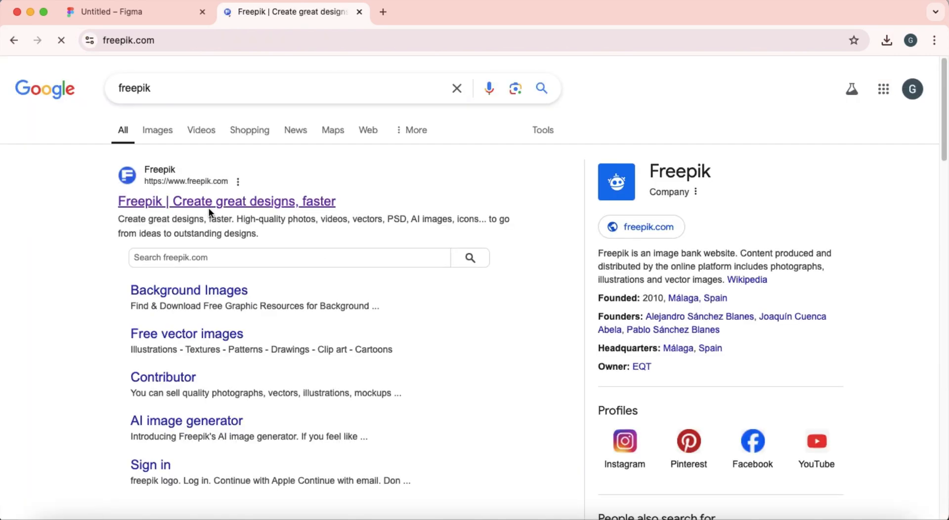
Step: Search Freepik for technology and limit the results to photos
text(technology)
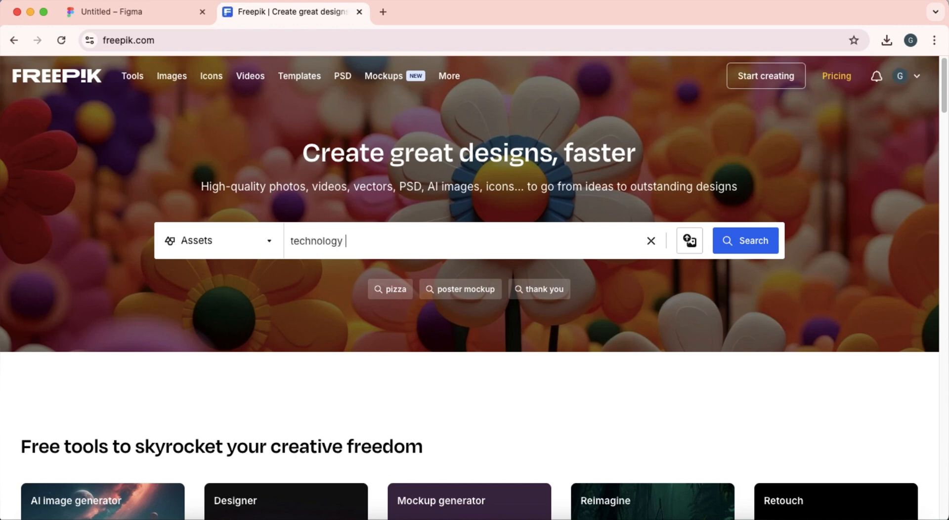
key(Return)
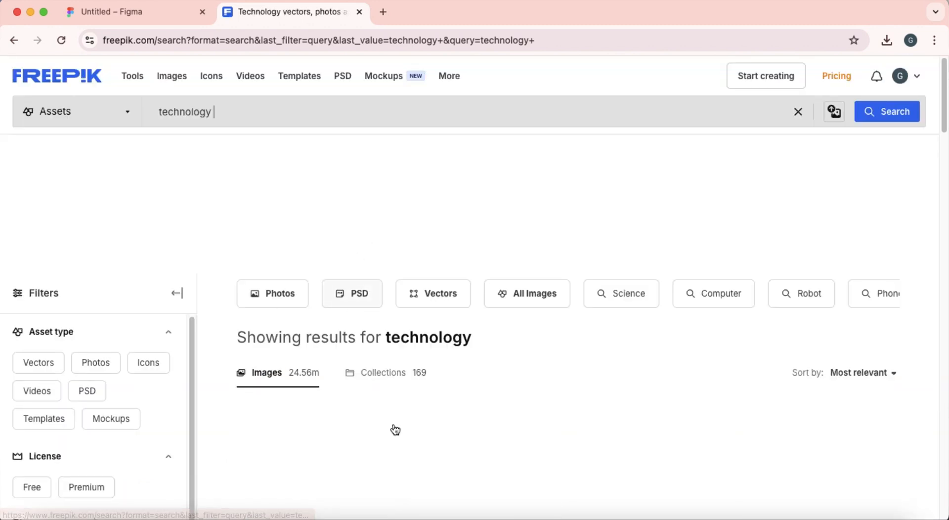
scroll(395, 428, down, 3)
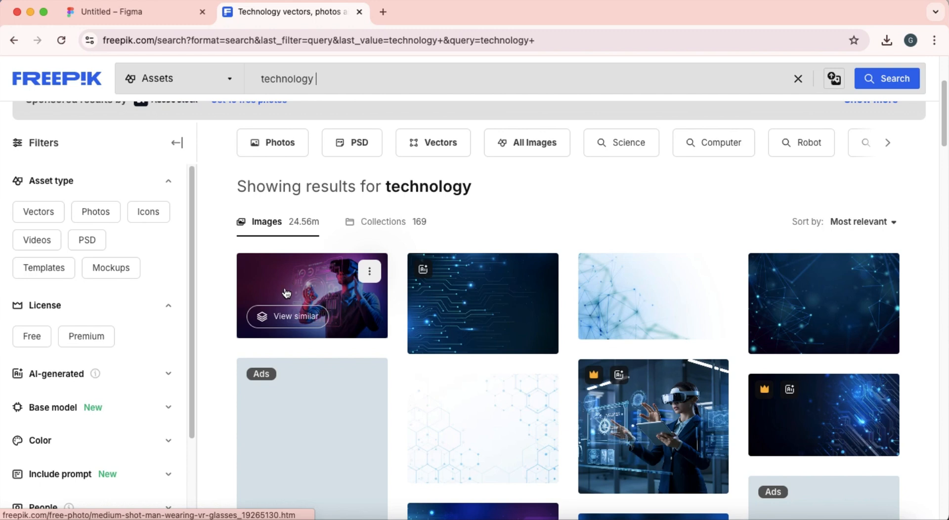
click(110, 216)
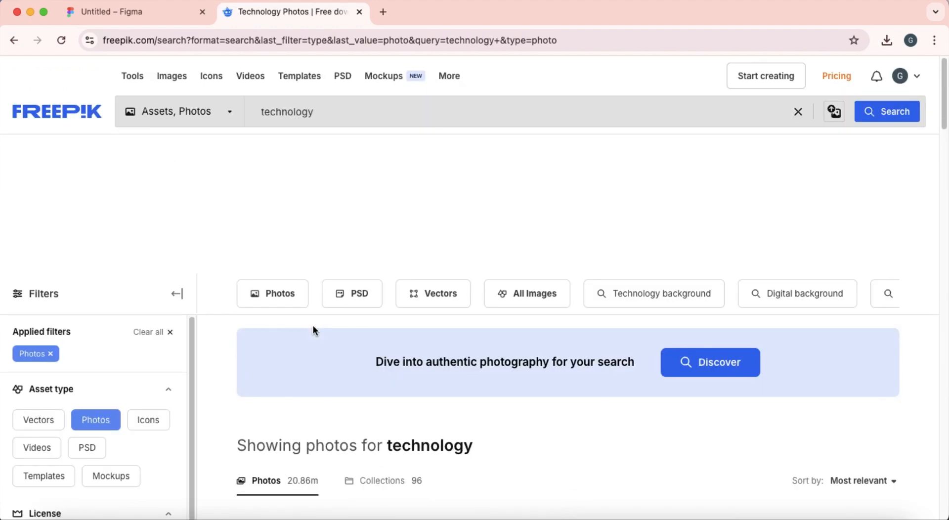
Step: Look through the technology photo results for a suitable image for the page design
scroll(313, 327, down, 10)
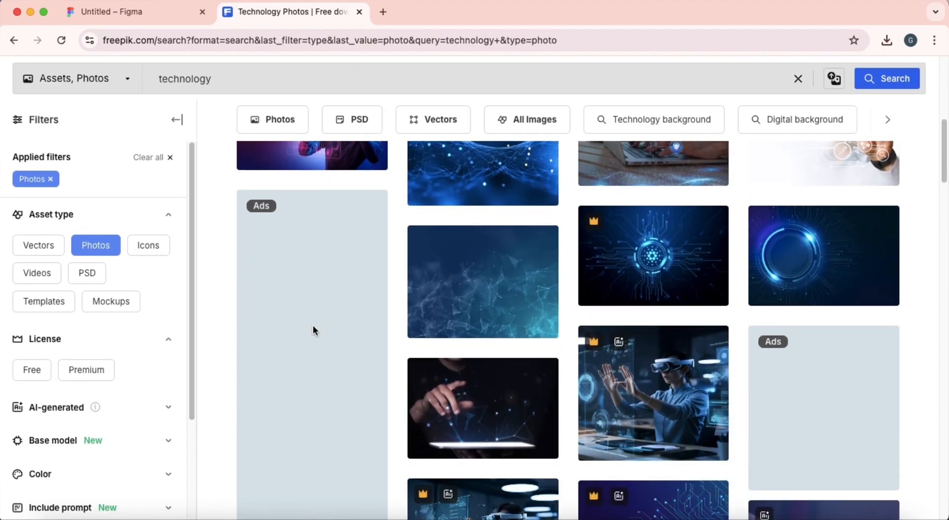
scroll(313, 325, down, 15)
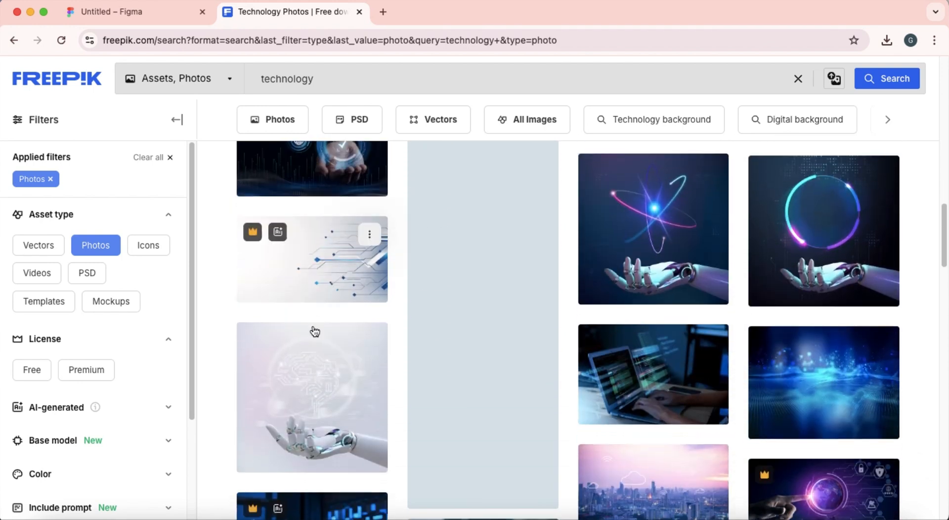
scroll(315, 331, down, 10)
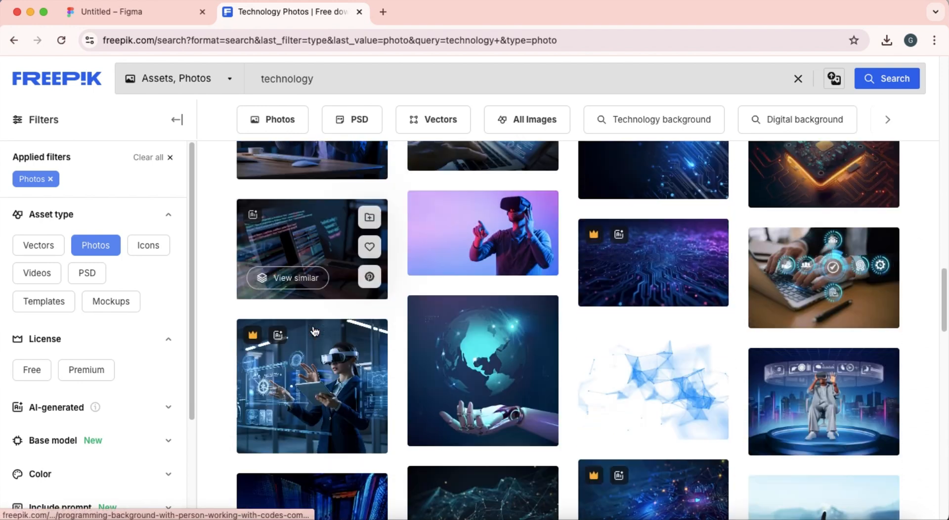
scroll(314, 331, down, 10)
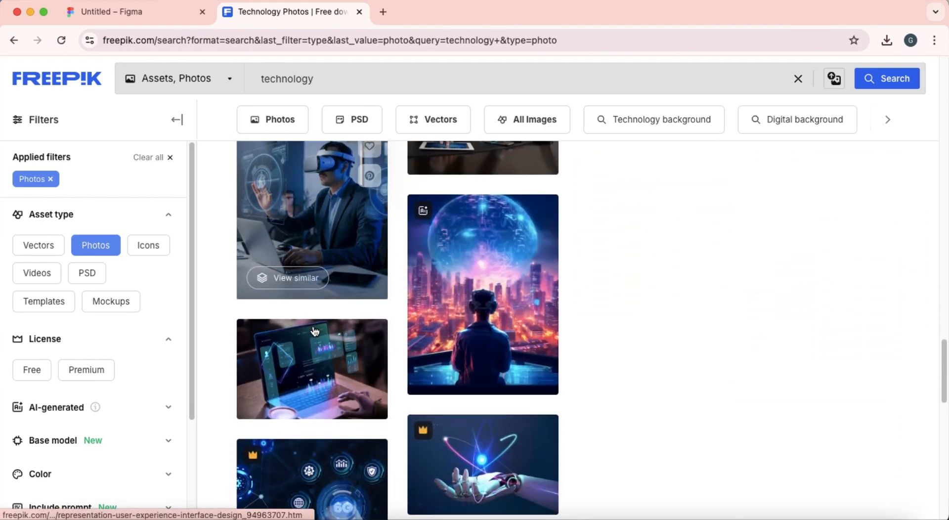
scroll(314, 330, down, 7)
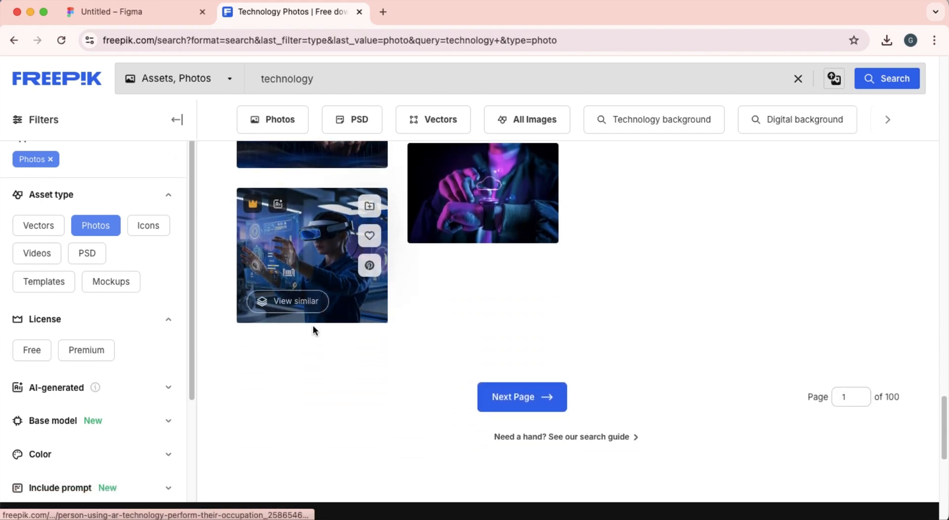
scroll(315, 330, up, 5)
scroll(316, 332, up, 20)
scroll(316, 333, down, 6)
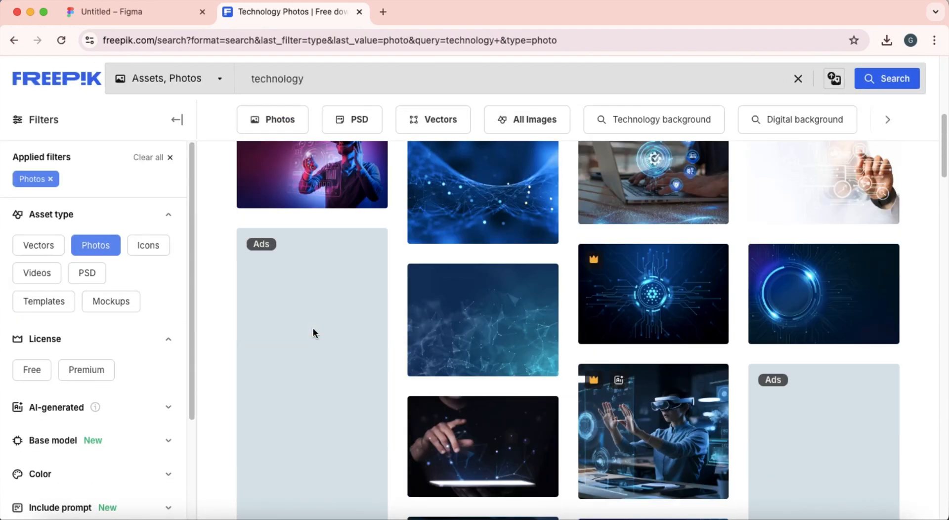
scroll(316, 333, up, 2)
Step: Download the free photo "Medium shot man wearing vr glasses", look over the related images, and close its preview
click(323, 242)
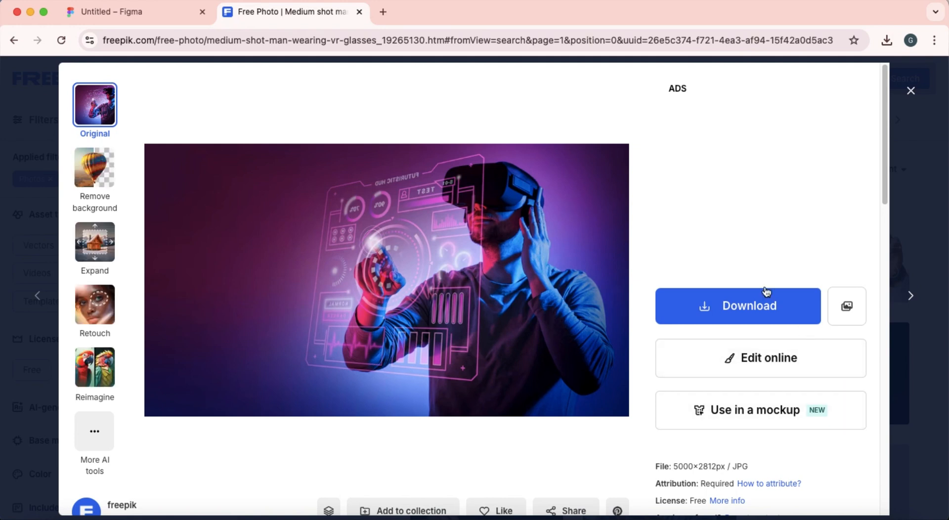
click(768, 308)
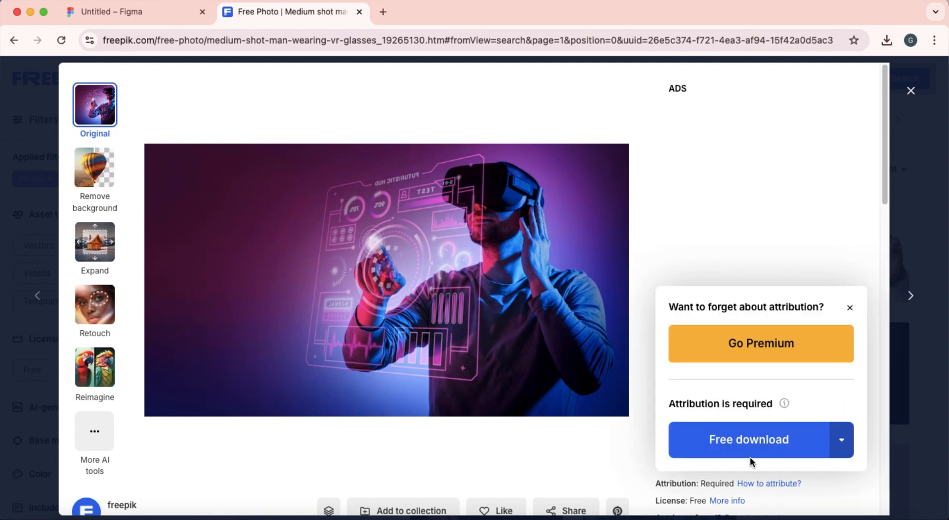
scroll(486, 418, down, 12)
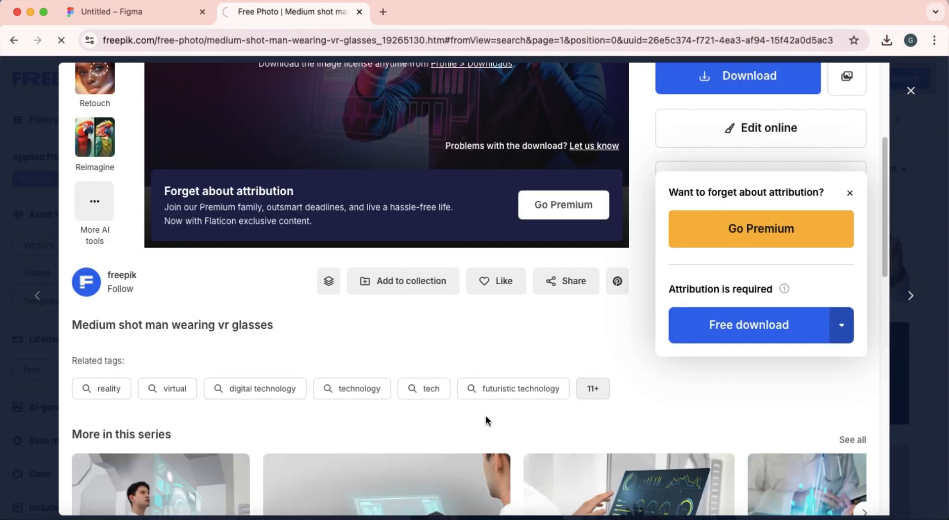
scroll(482, 418, up, 1)
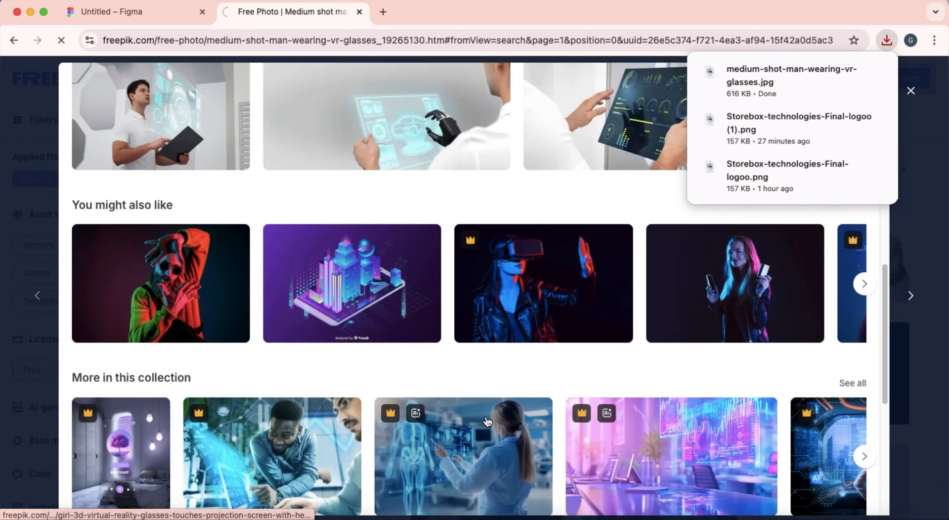
scroll(622, 303, right, 10)
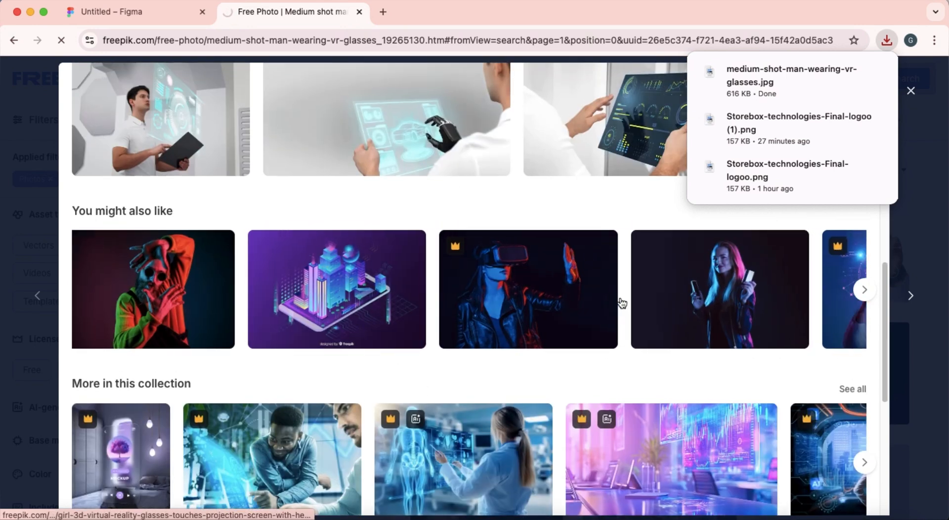
scroll(622, 303, right, 9)
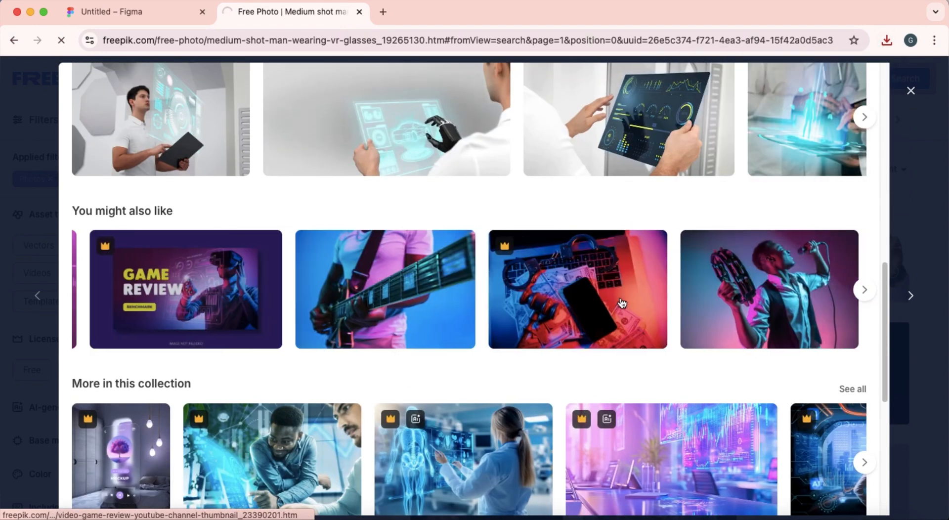
click(908, 93)
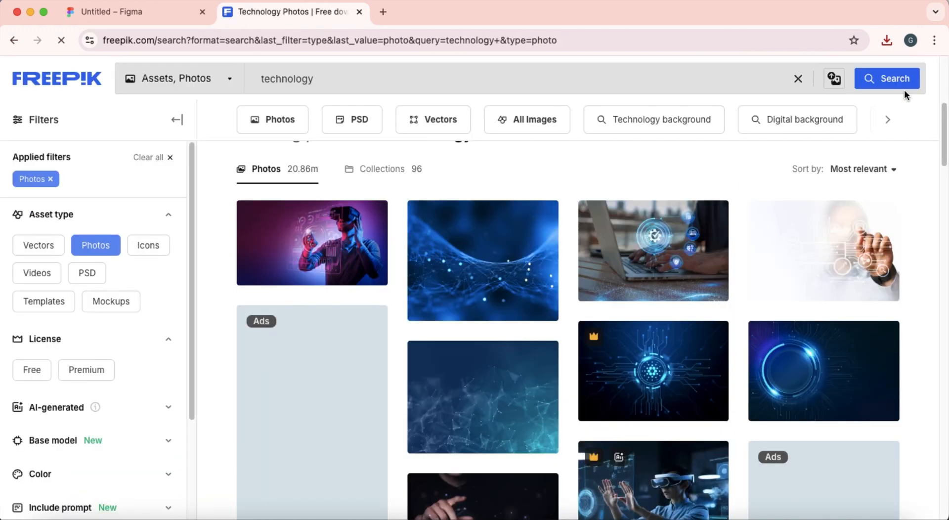
Step: Download the free photo "Man with copy-space futuristic device" from the technology results and close its preview
scroll(640, 391, down, 5)
scroll(638, 391, down, 5)
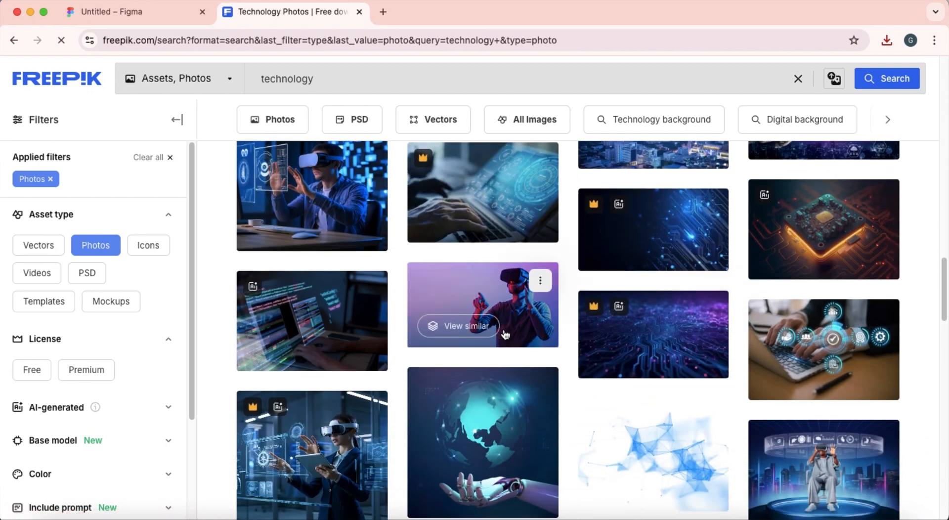
scroll(549, 416, down, 1)
scroll(546, 430, down, 1)
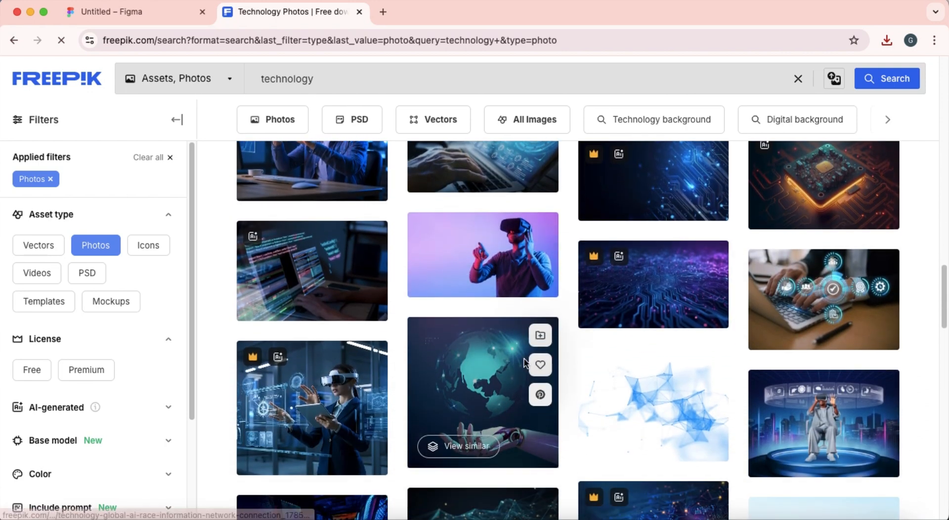
click(504, 268)
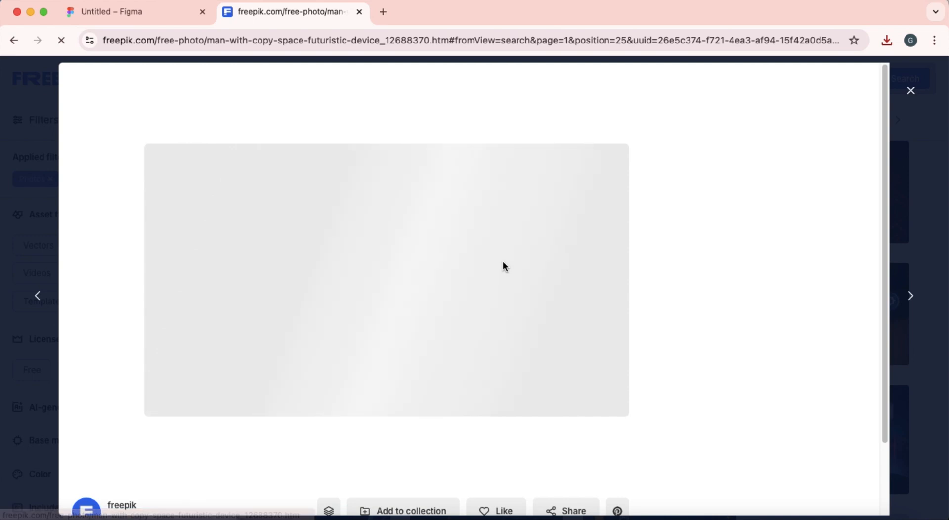
click(719, 309)
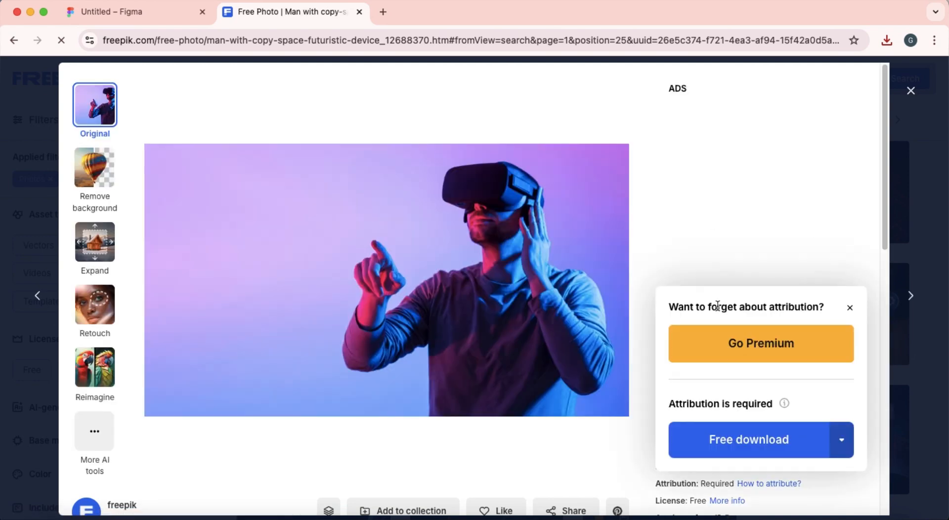
click(699, 450)
click(913, 88)
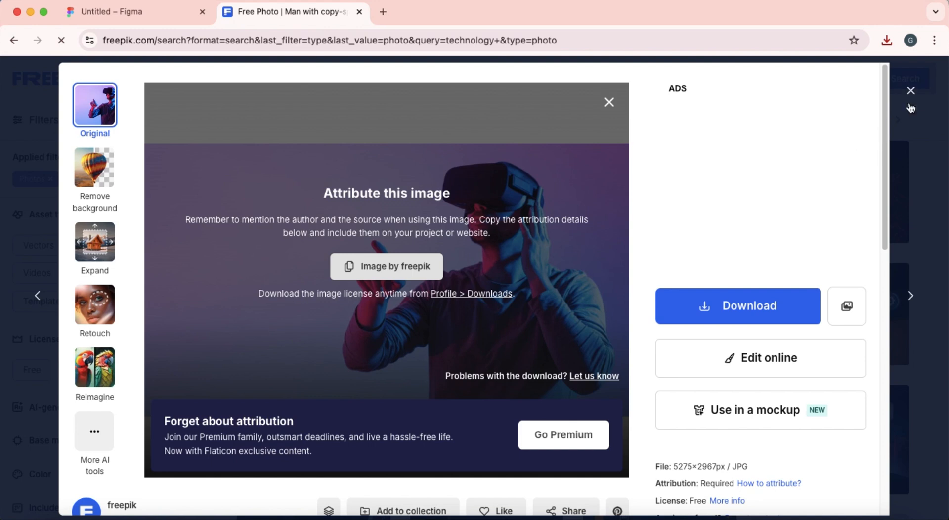
Step: Find the photo of a cloud hologram above a smartwatch further down the results and show photos similar to it
scroll(630, 447, down, 10)
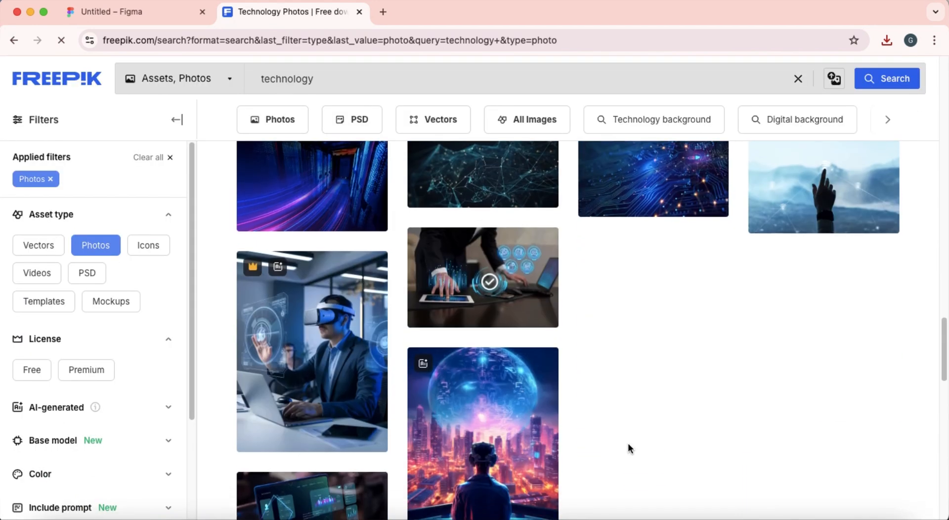
scroll(628, 443, down, 3)
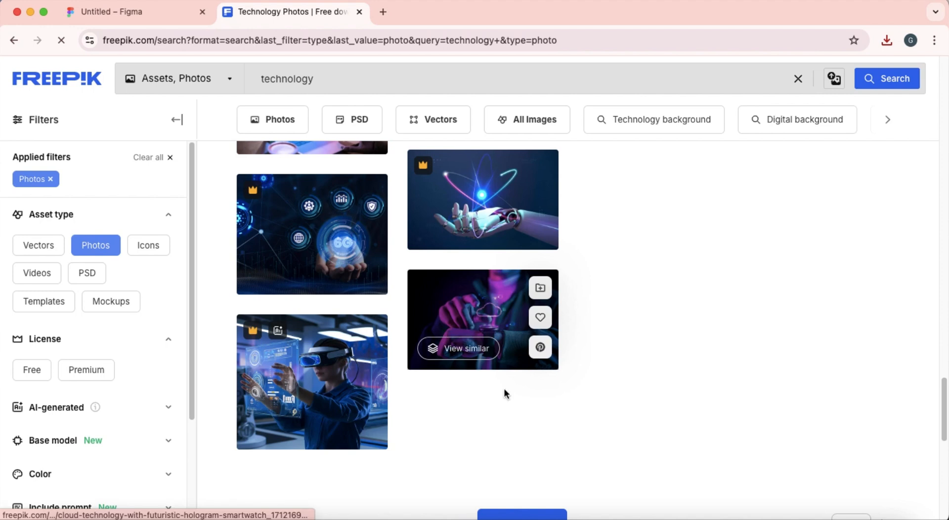
scroll(504, 445, down, 2)
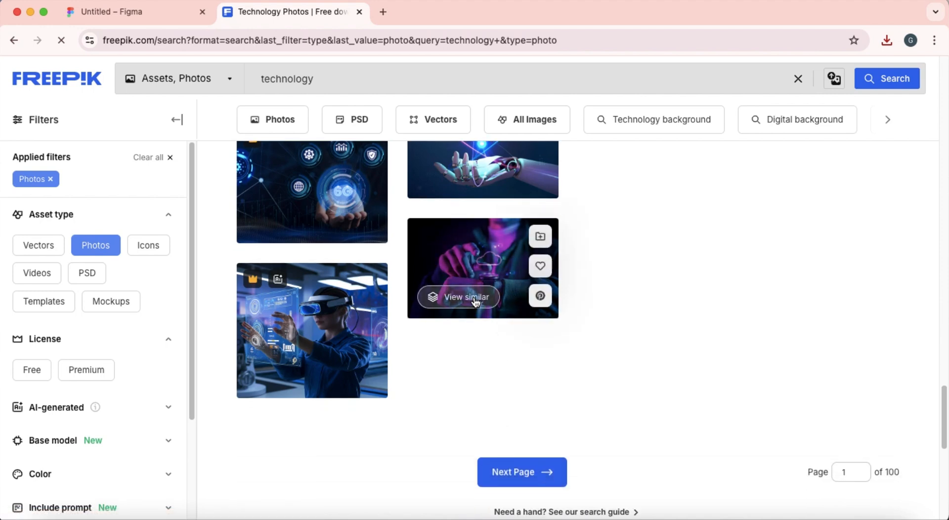
click(476, 302)
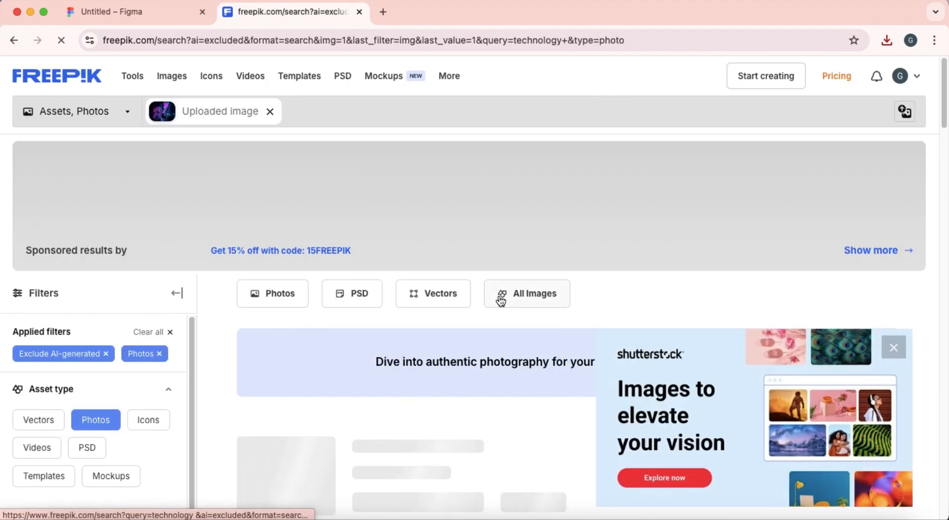
Step: Look through the photos similar to the smartwatch hologram, including a preview of the galaxy-coloured cloud network photo
scroll(503, 352, down, 5)
scroll(503, 353, down, 1)
scroll(594, 391, down, 10)
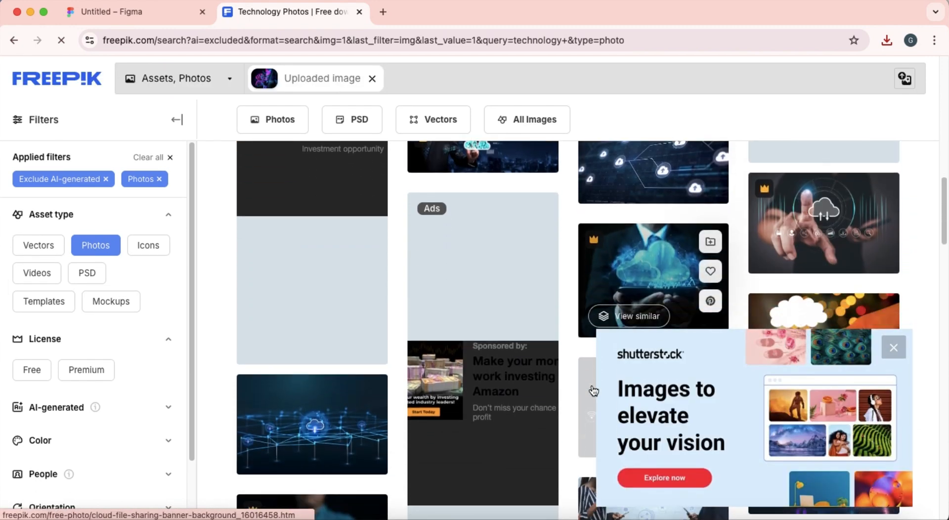
scroll(594, 391, down, 10)
scroll(594, 389, down, 10)
scroll(593, 381, down, 10)
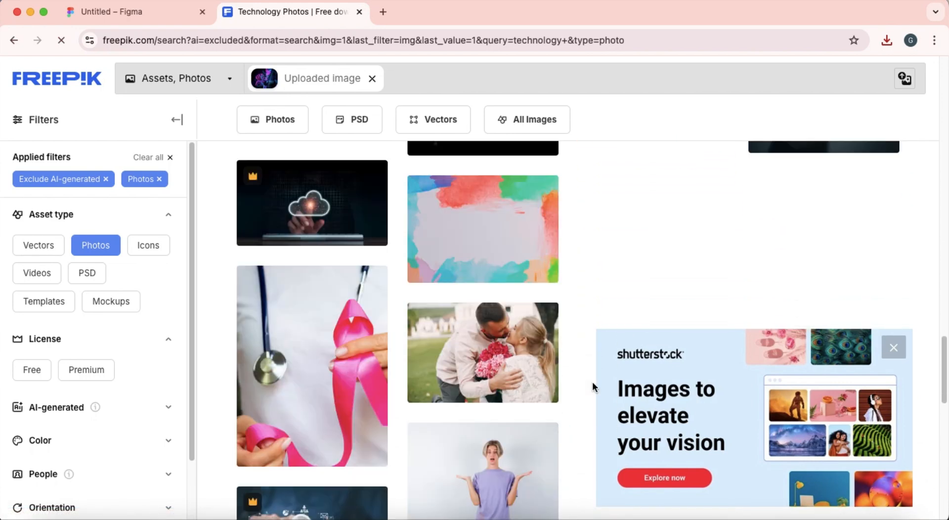
scroll(593, 381, up, 20)
scroll(592, 381, down, 2)
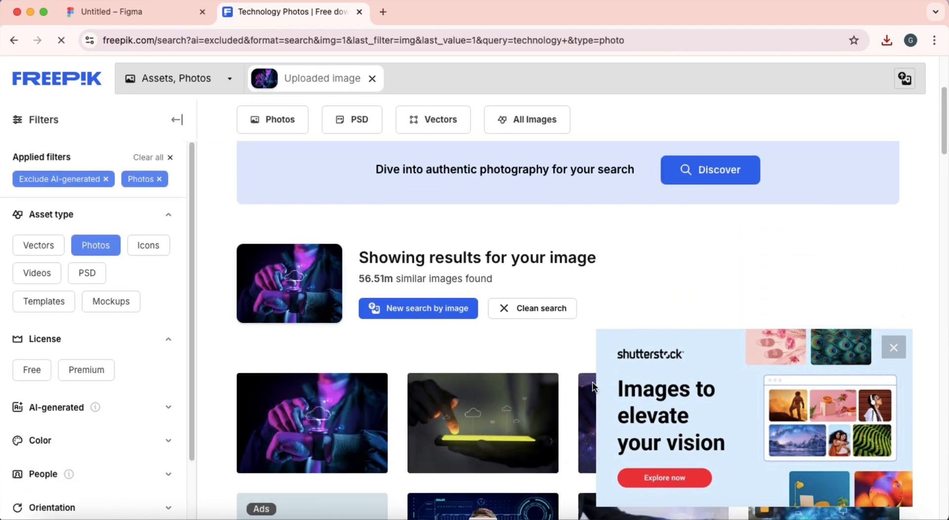
scroll(592, 387, down, 2)
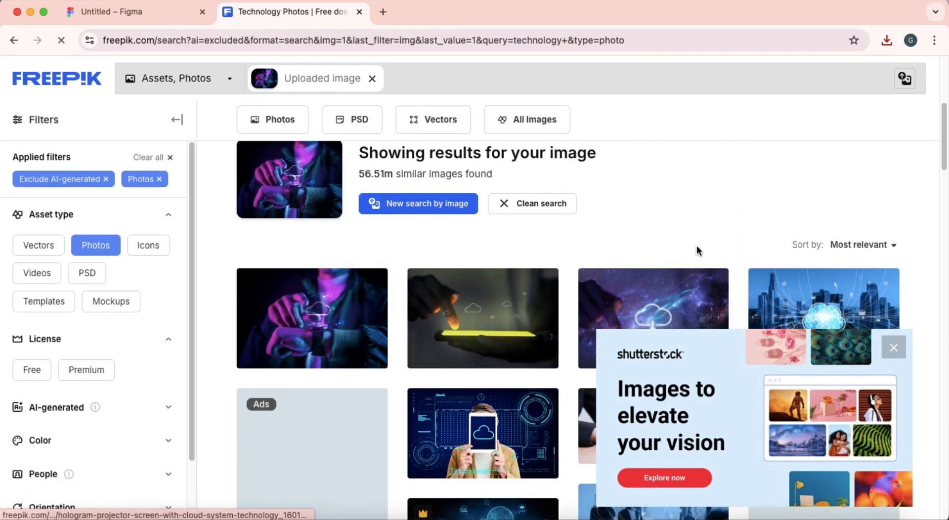
click(684, 279)
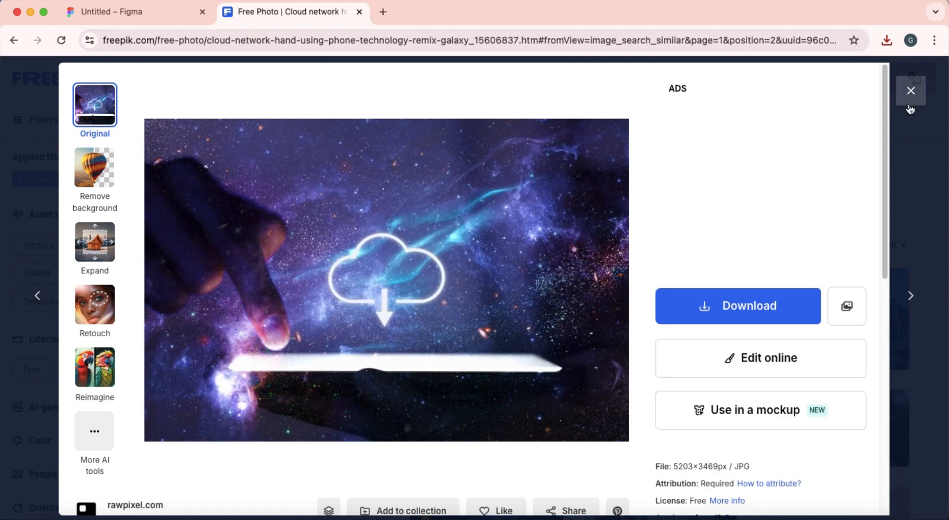
click(910, 109)
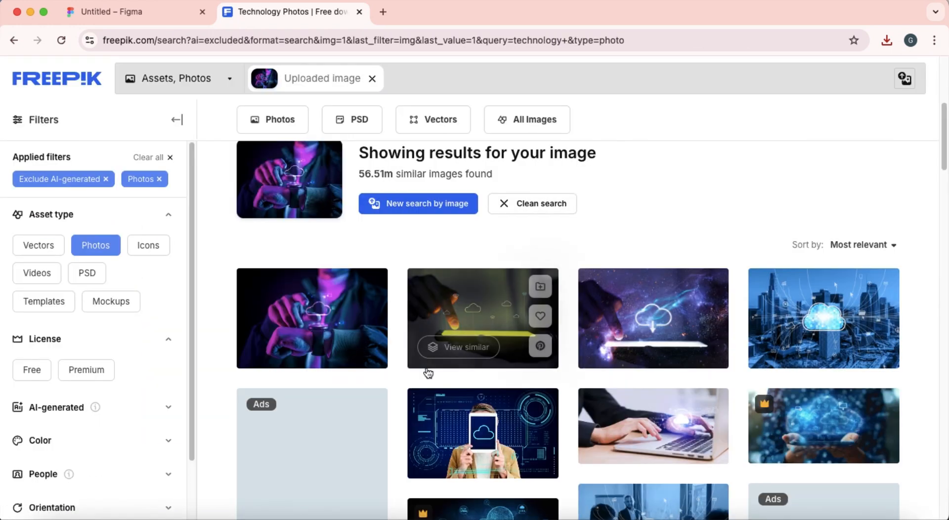
Step: Download the free photo of the cloud technology hologram smartwatch and close its preview
click(328, 341)
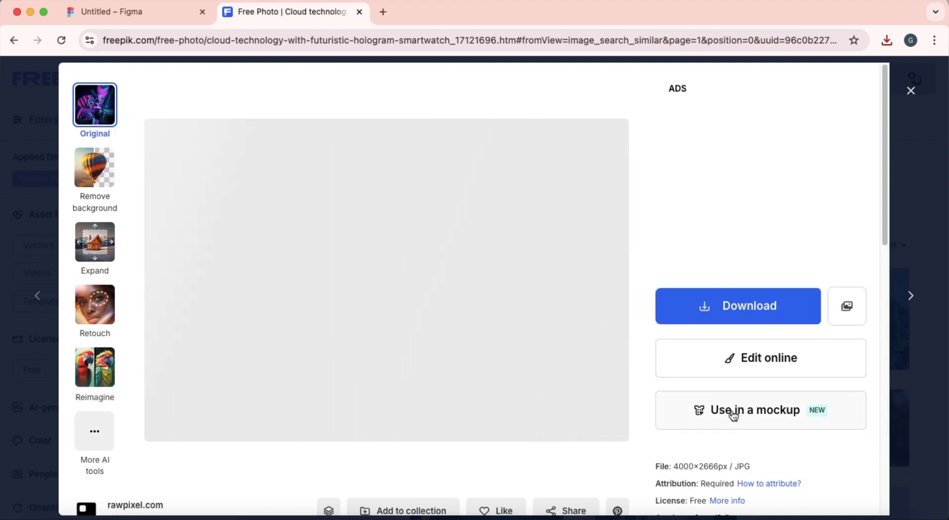
click(717, 323)
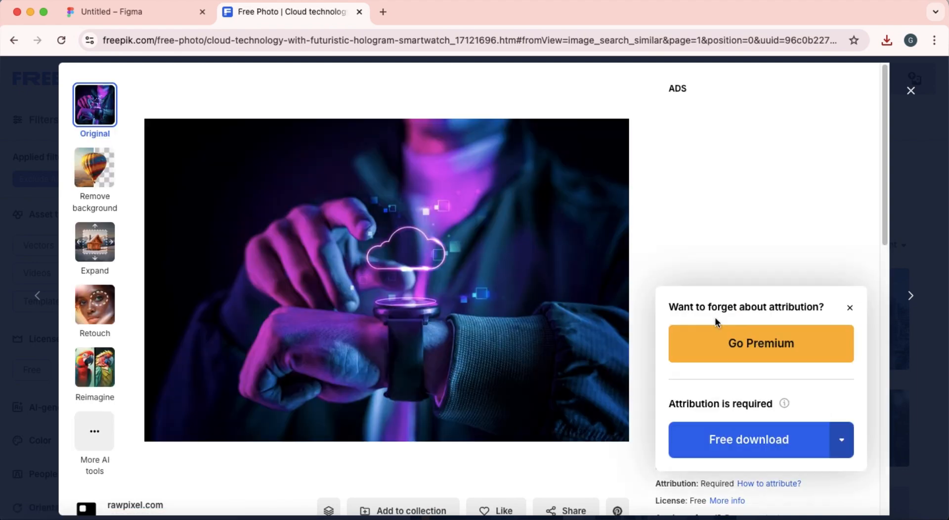
click(713, 445)
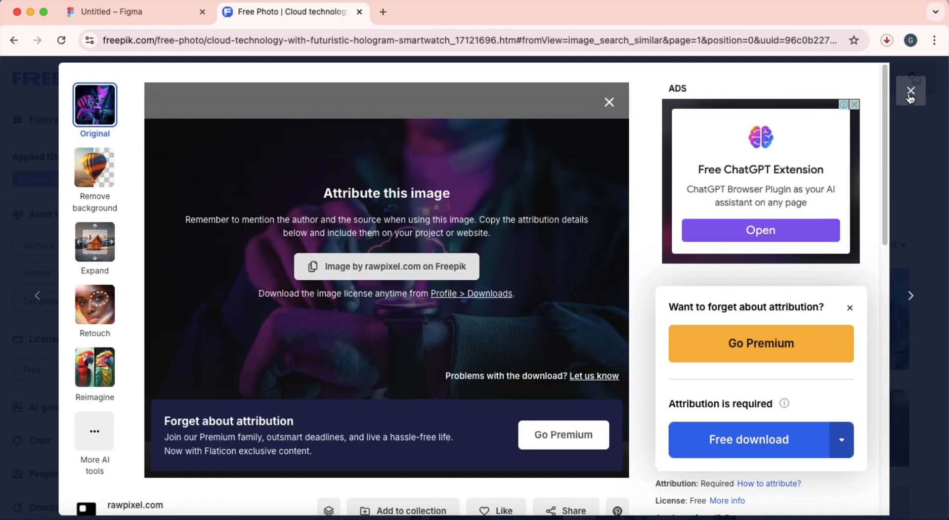
click(911, 91)
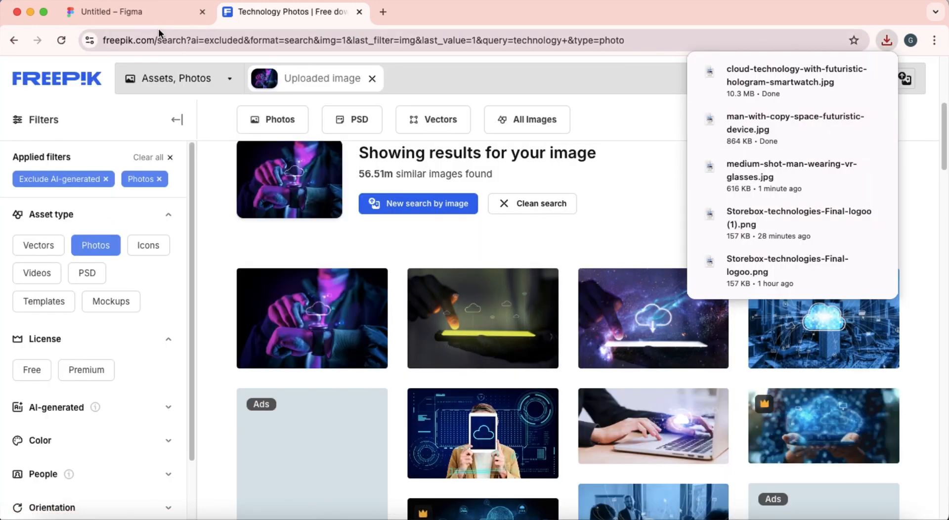
Step: Switch to Figma and replace the light-grey section's solid fill with the downloaded image cloud-technology-with-futuristic-hologram-smartwatch.jpg
click(154, 16)
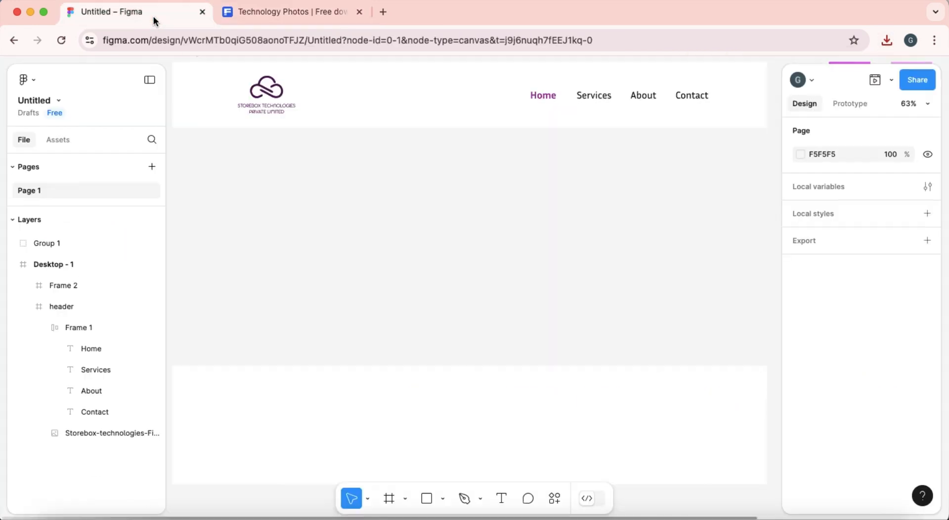
click(402, 254)
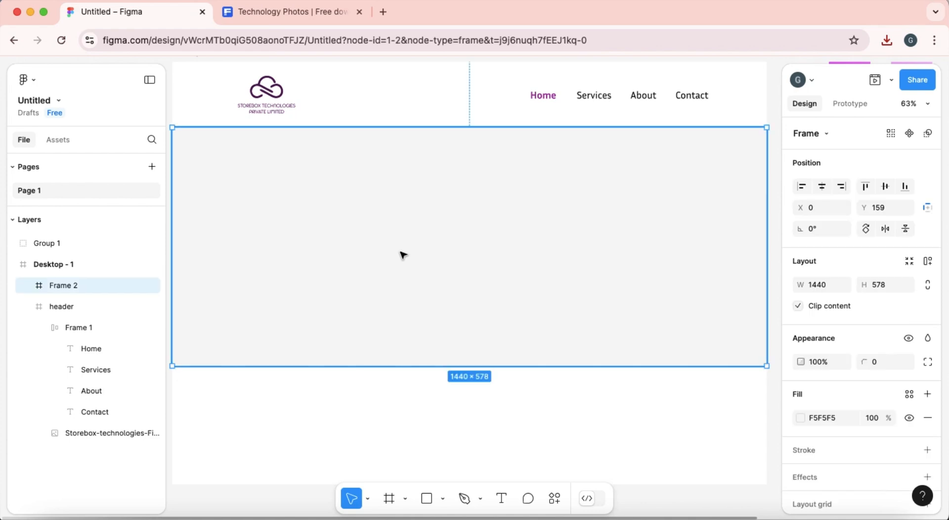
click(802, 418)
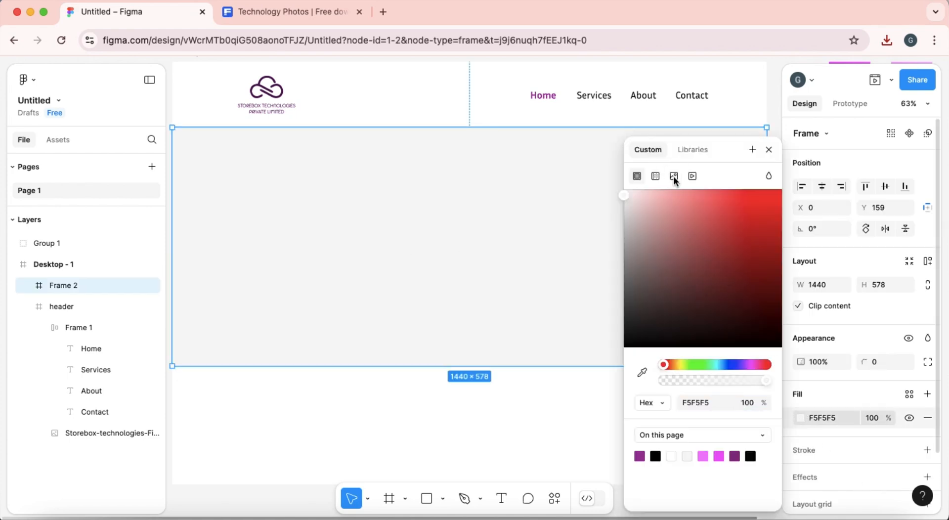
click(674, 176)
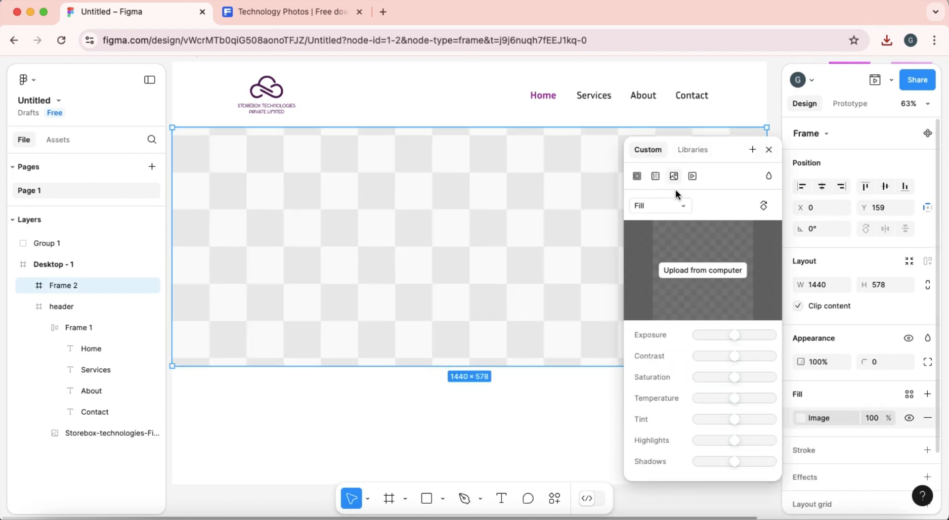
click(701, 271)
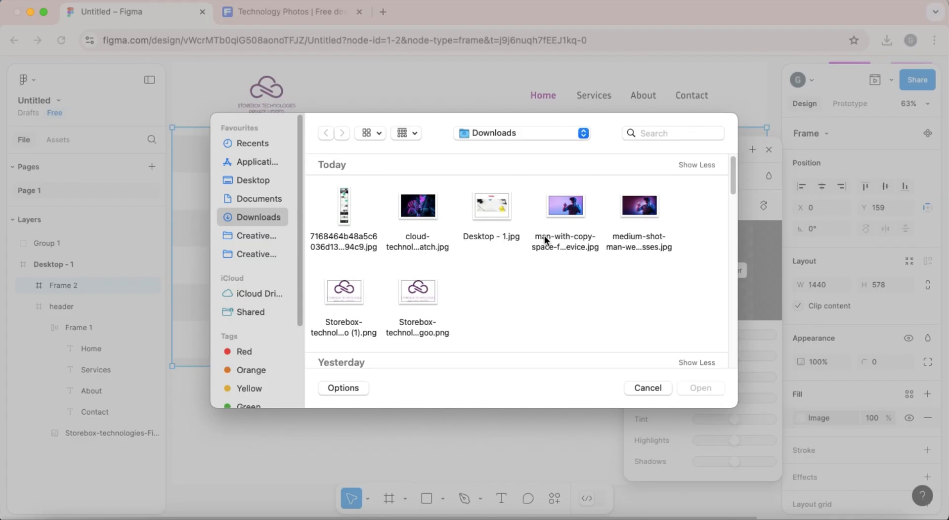
click(414, 215)
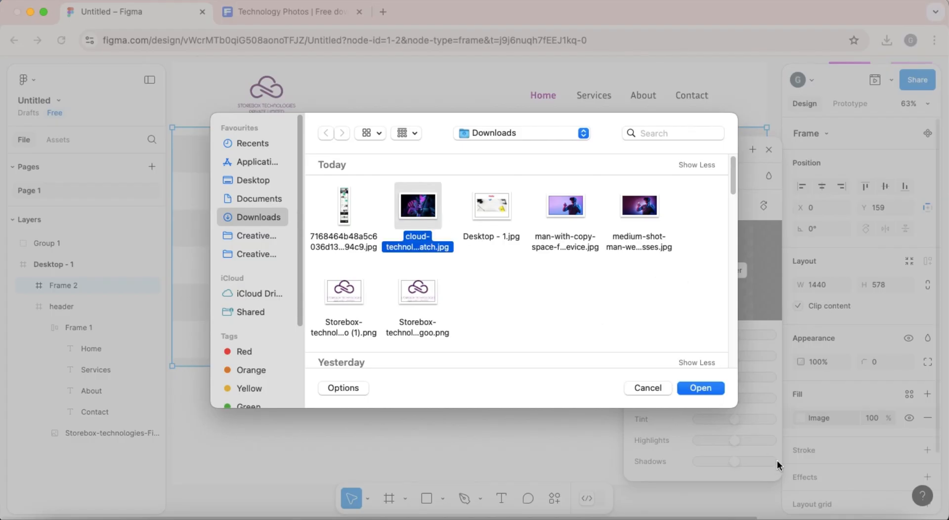
click(702, 388)
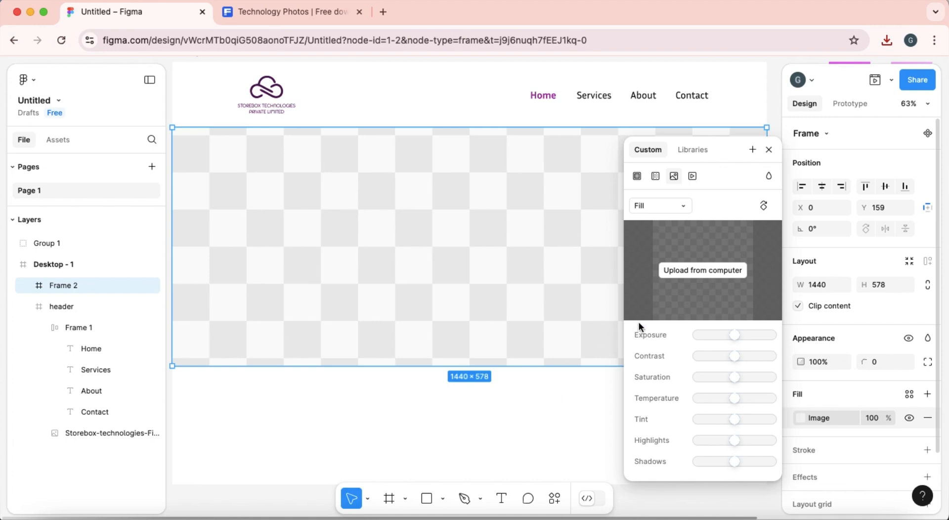
click(703, 272)
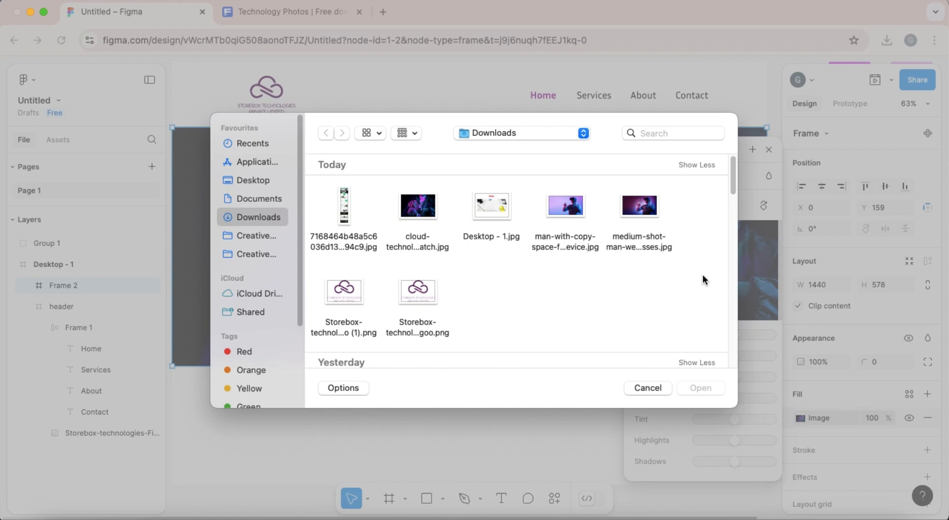
click(426, 207)
click(701, 387)
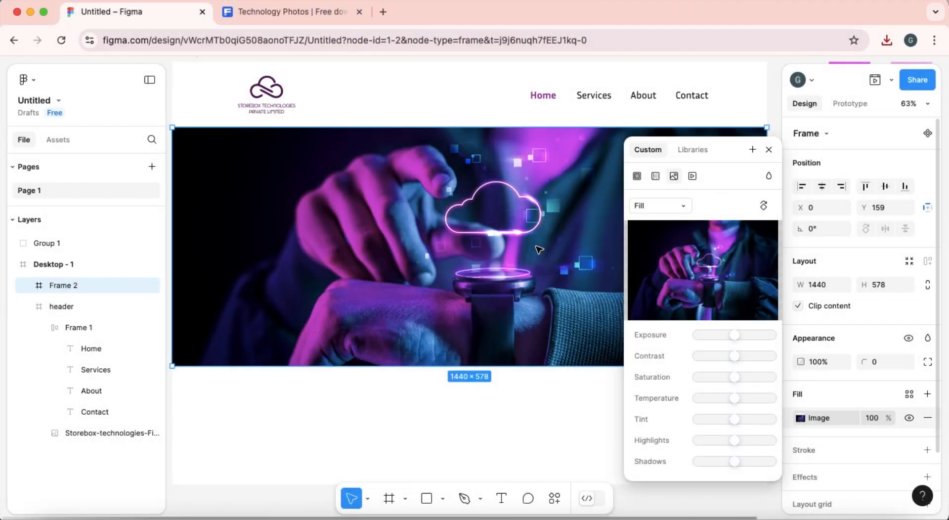
click(539, 250)
Step: Resize the photo section below the header slightly to 1442 × 579, with its X position at -1
scroll(539, 250, up, 1)
scroll(538, 250, left, 1)
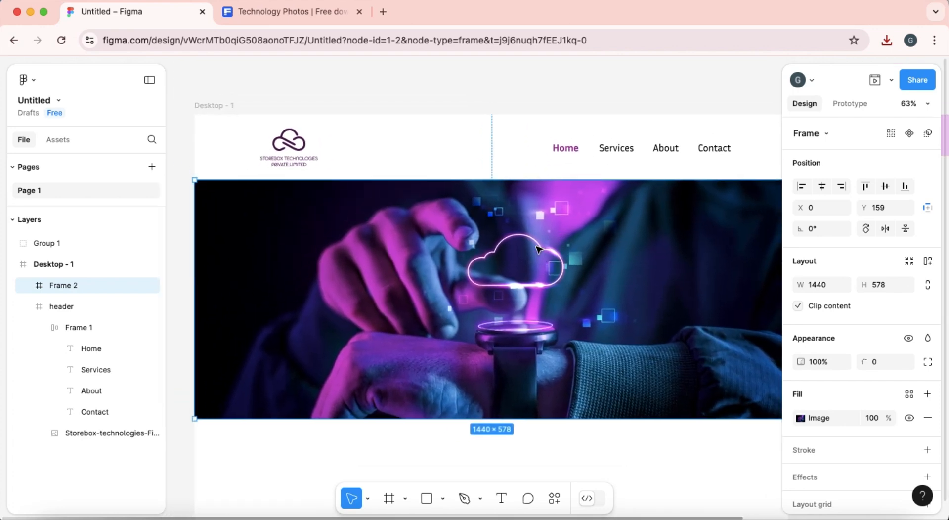
scroll(538, 250, down, 2)
scroll(549, 331, down, 2)
scroll(549, 331, right, 1)
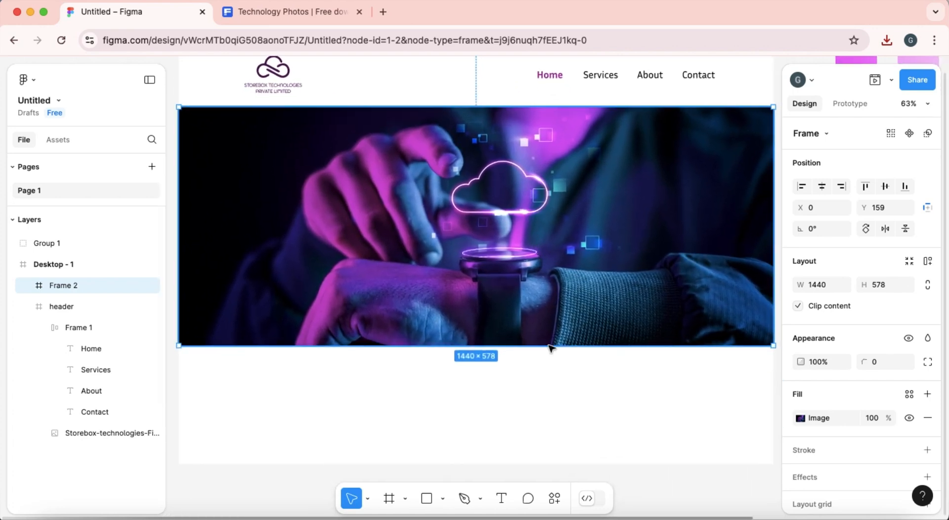
mouse_move(552, 345)
mouse_down()
mouse_move(555, 376)
mouse_move(554, 338)
mouse_move(555, 346)
mouse_up()
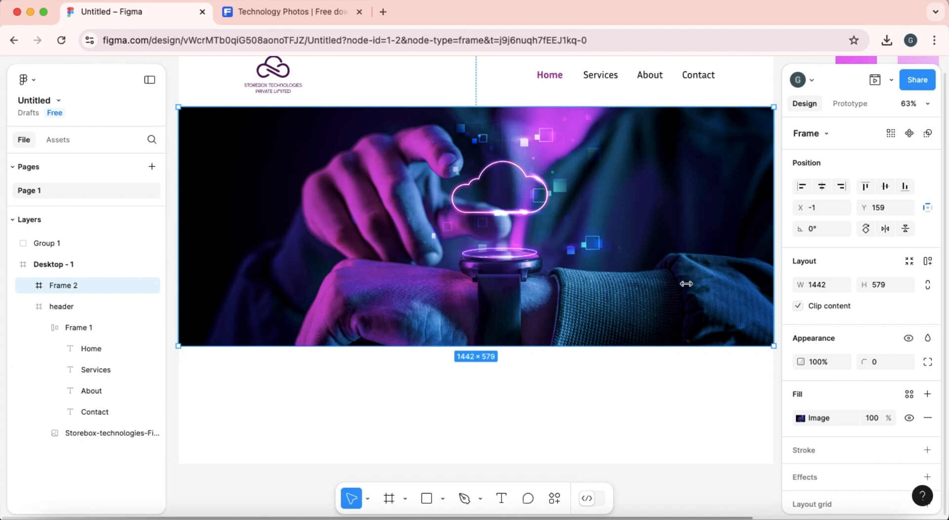
Step: Add a black 000000 fill over the photo section's image and set the fill's opacity to 10%
scroll(643, 277, up, 3)
scroll(617, 220, down, 5)
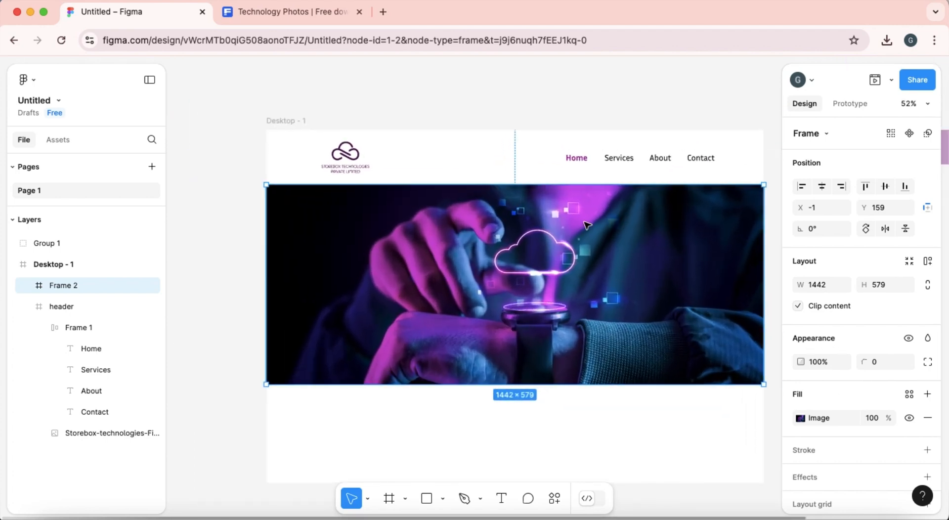
scroll(588, 220, right, 3)
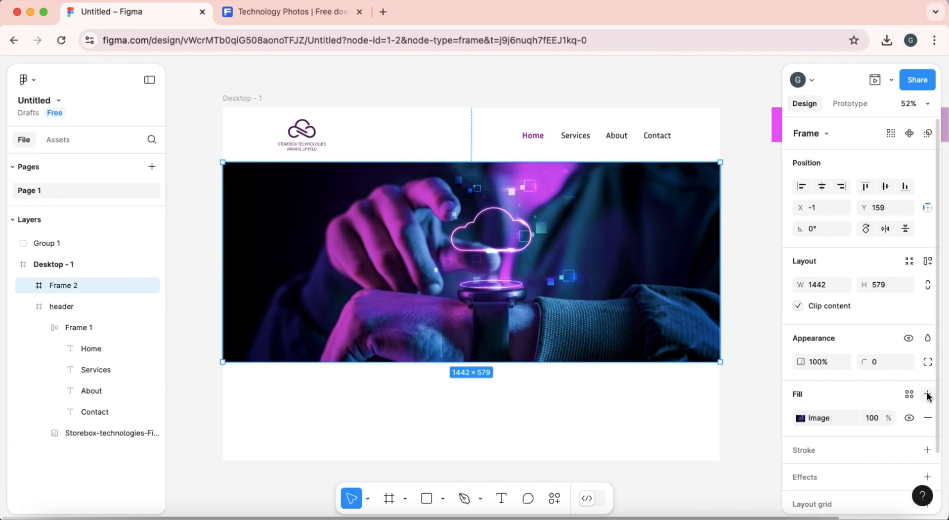
click(927, 394)
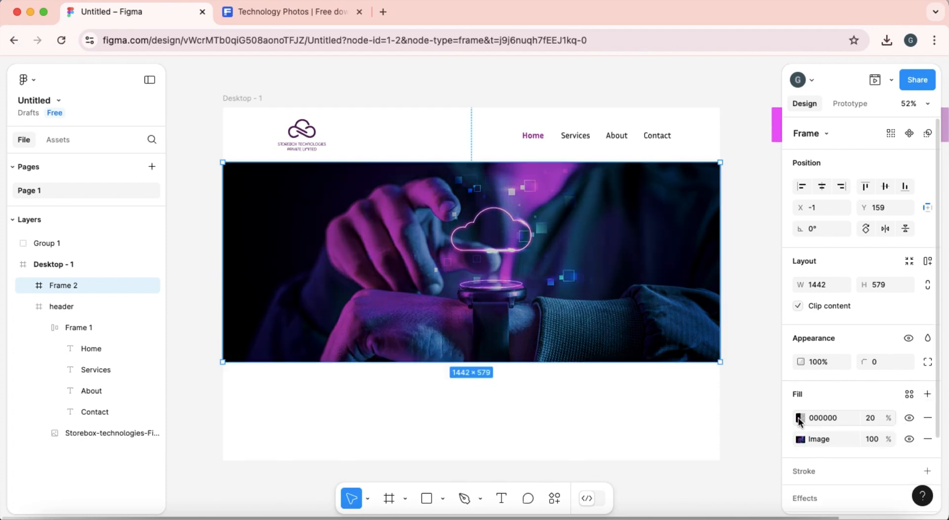
click(800, 419)
drag(684, 381, 674, 381)
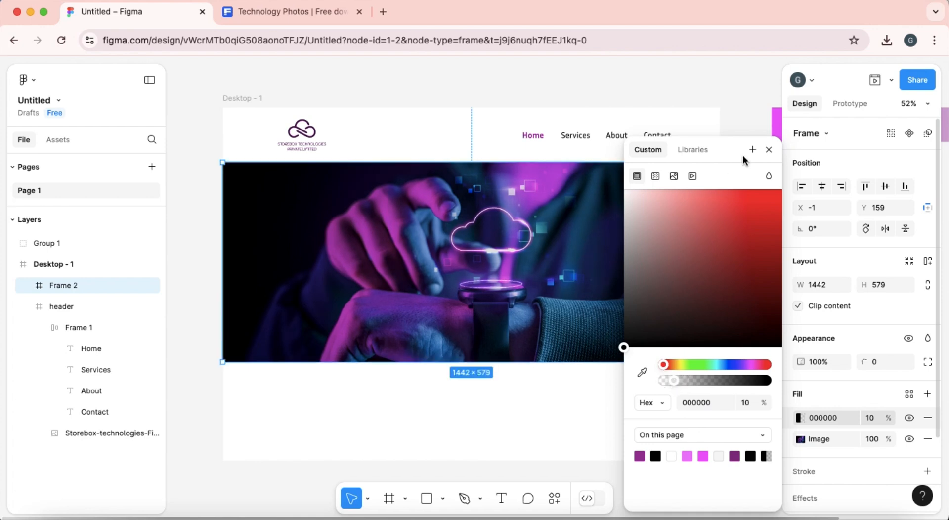
Step: Rename the Frame 2 layer as hero section and start a text object on its photo
click(769, 150)
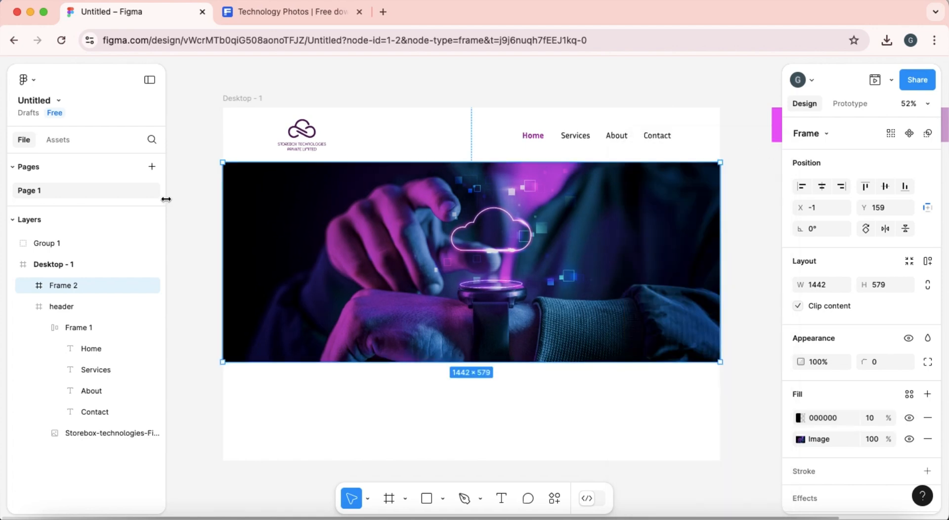
double_click(103, 284)
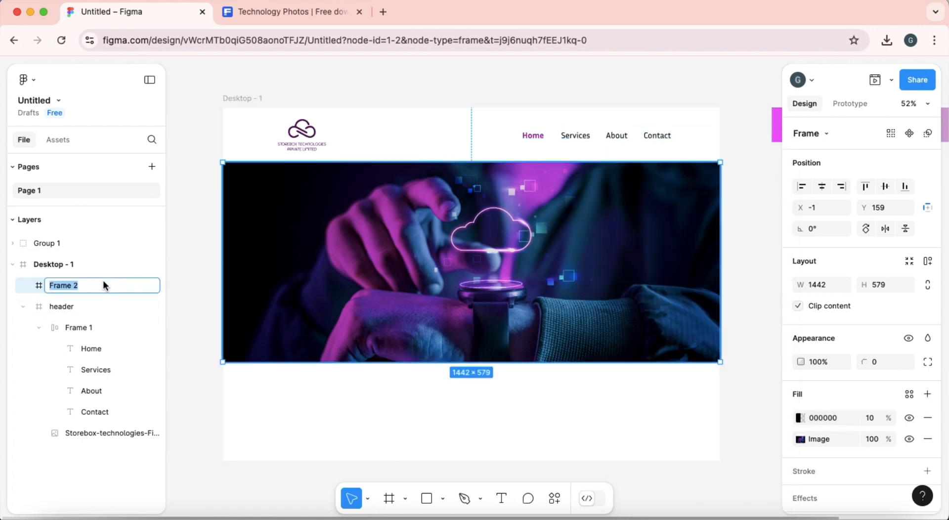
text(section)
key(Return)
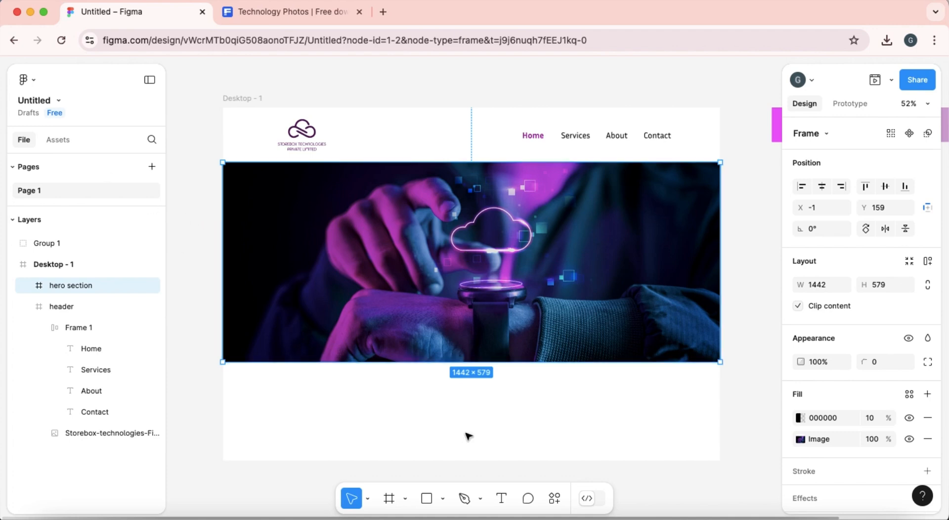
click(501, 499)
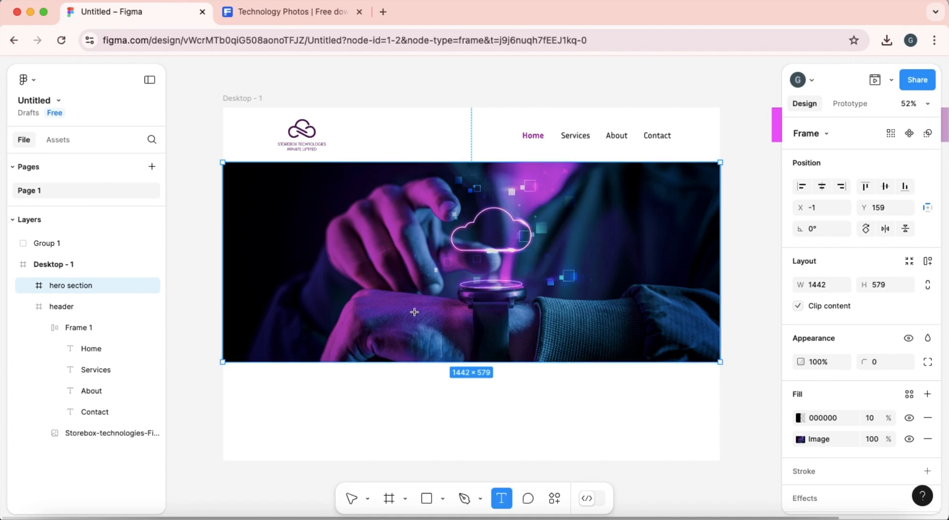
click(409, 254)
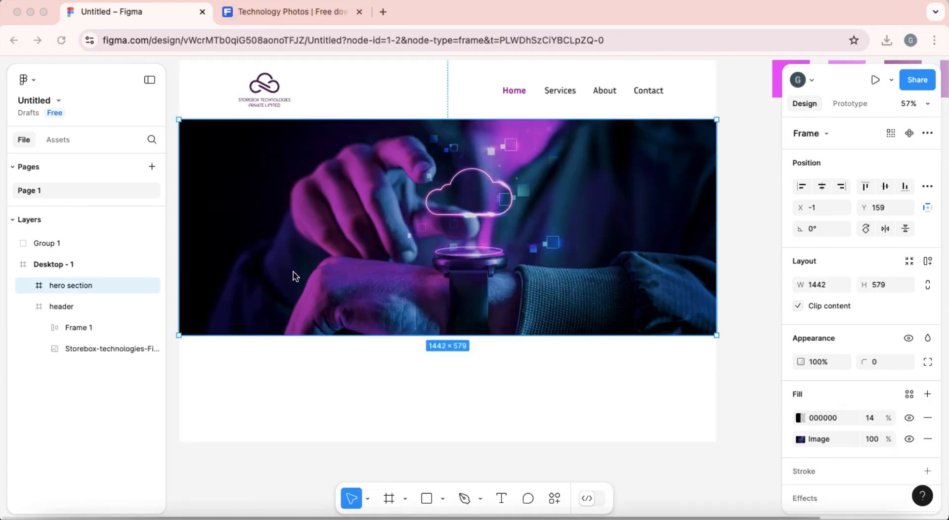
Step: Move the header's logo and navigation links up together by 22 px and reduce the header's height to 117
click(253, 92)
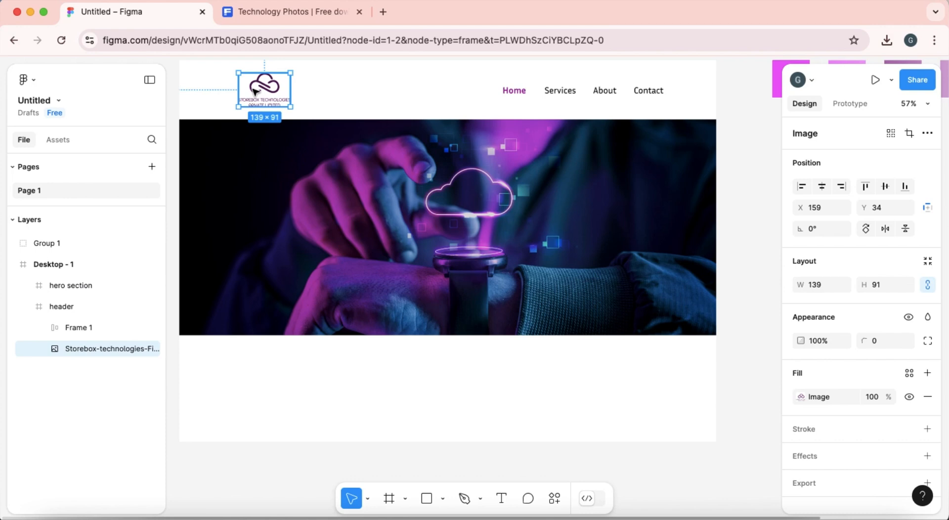
shift+click(582, 95)
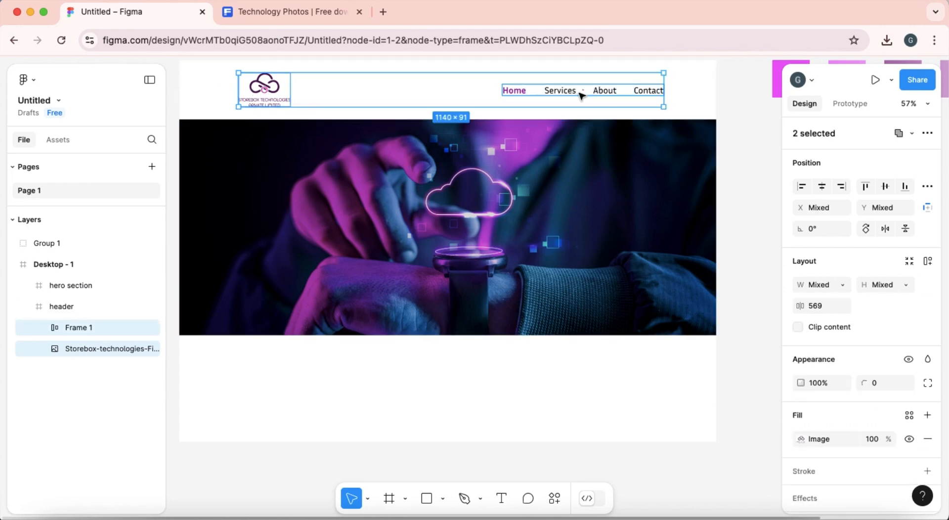
key(shift+Up)
key(Up)
key(Up)
key(Up)
key(Up)
key(Up)
key(Up)
key(Up)
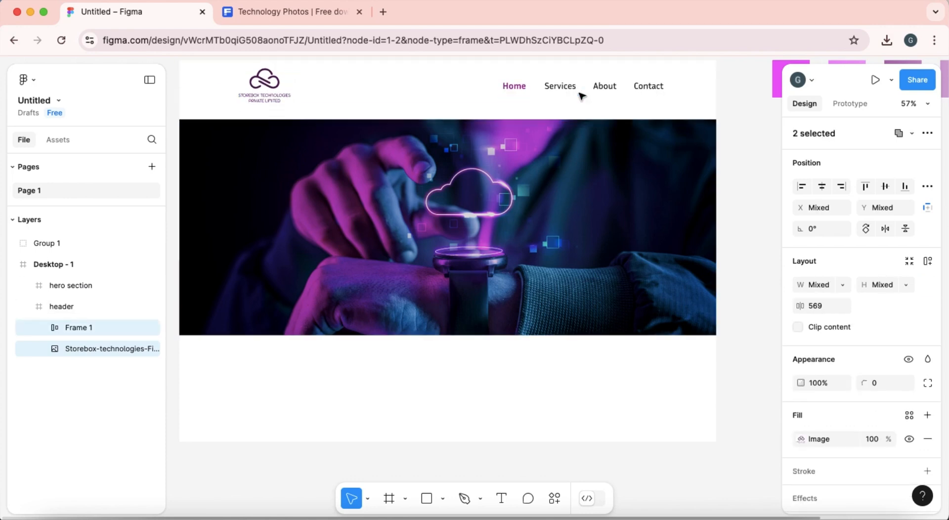
key(Up)
key(Up)
key(Up)
key(Up)
key(Up)
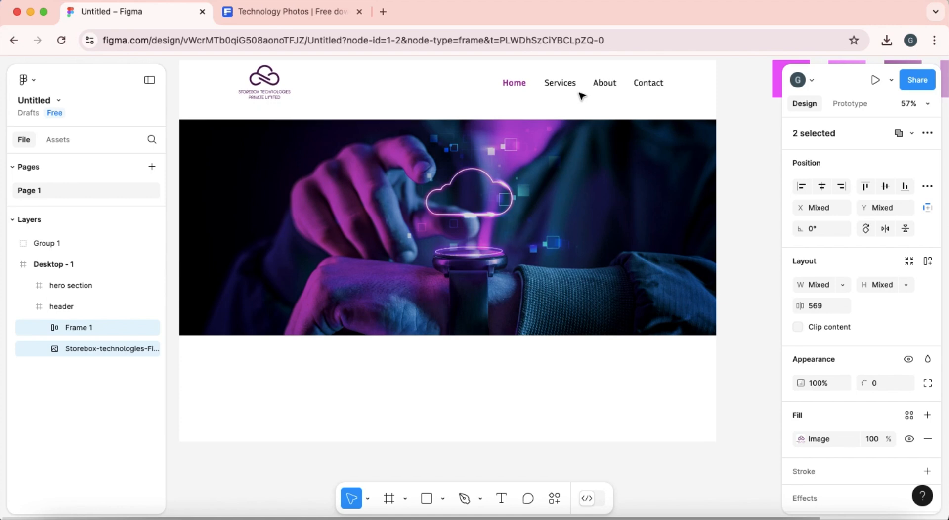
click(589, 120)
drag(587, 118, 585, 103)
Step: Try moving the hero section up to Y 109, and undo the move
click(576, 161)
key(shift+Up)
key(shift+Up)
key(shift+Up)
key(shift+Up)
key(shift+Up)
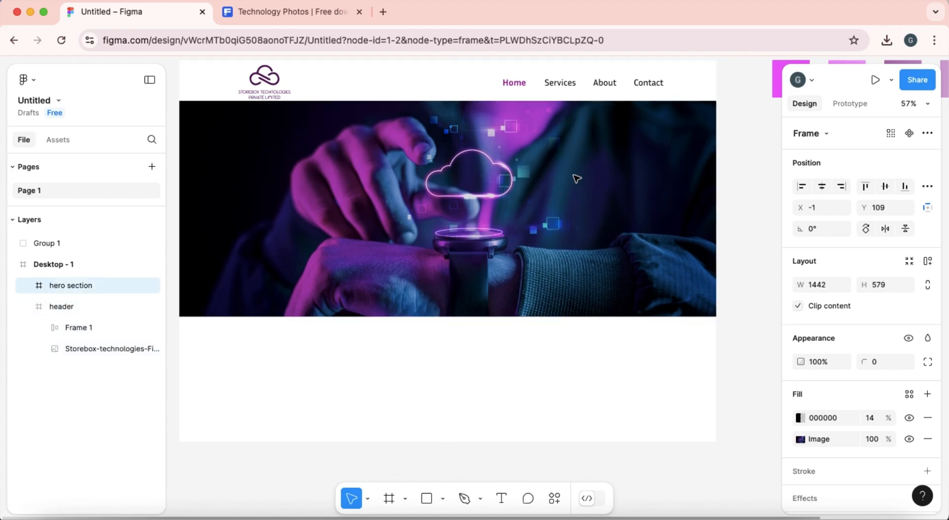
scroll(577, 179, up, 1)
key(super+z)
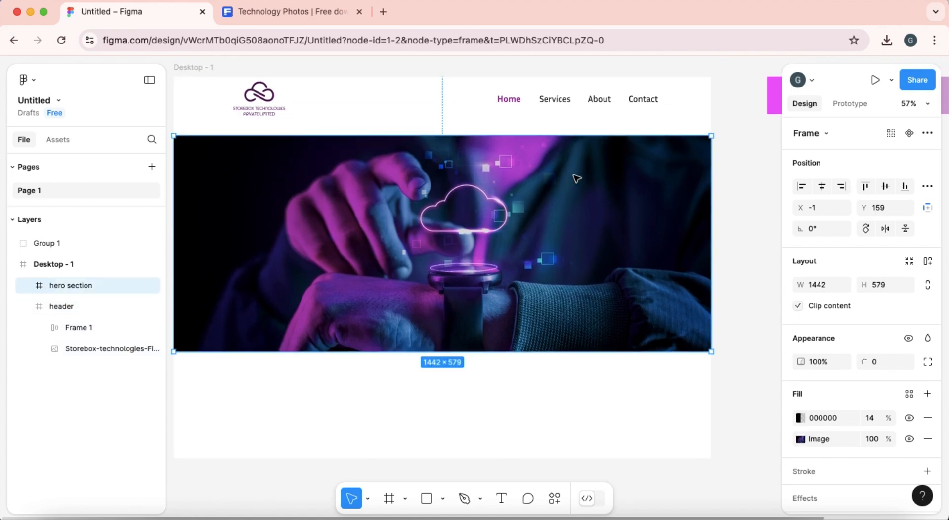
Step: Move the hero section up to Y 119, just below the shortened header
click(527, 123)
click(546, 167)
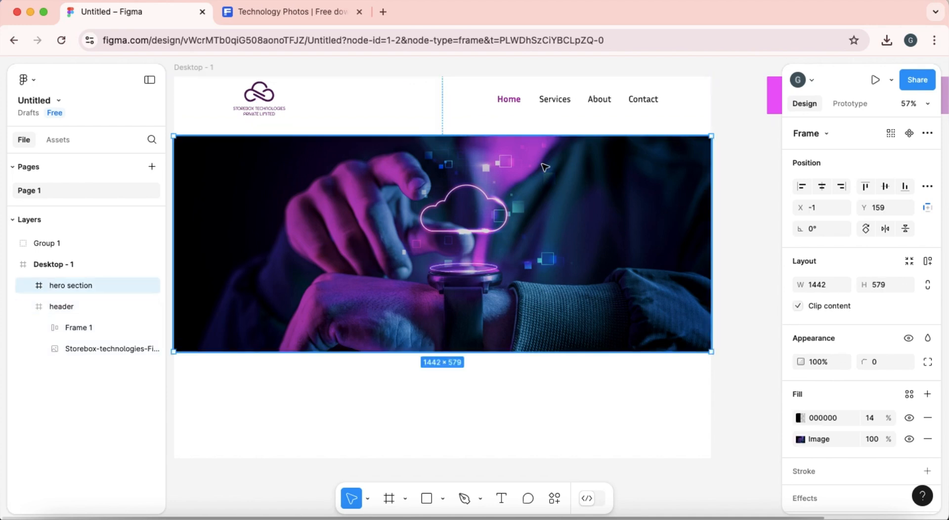
key(shift+Up)
key(shift+Up)
key(shift+Up)
key(shift+Up)
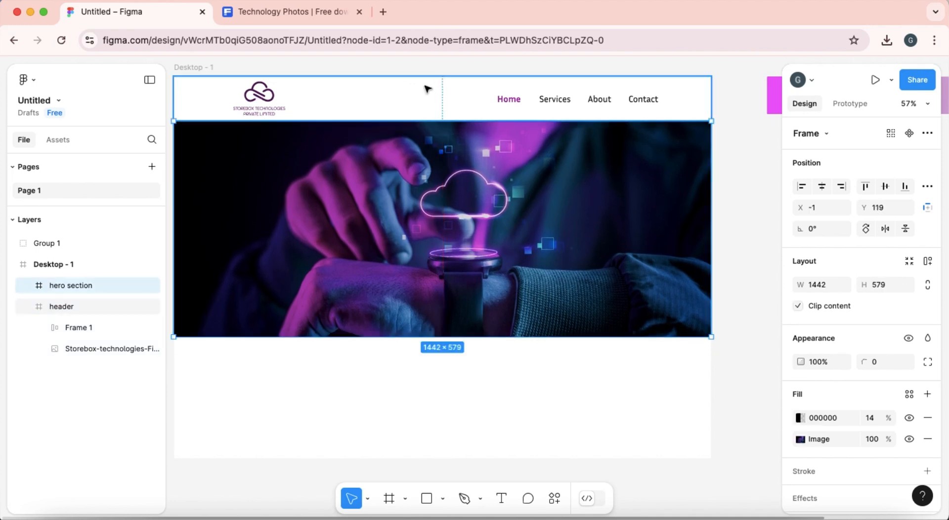
click(413, 102)
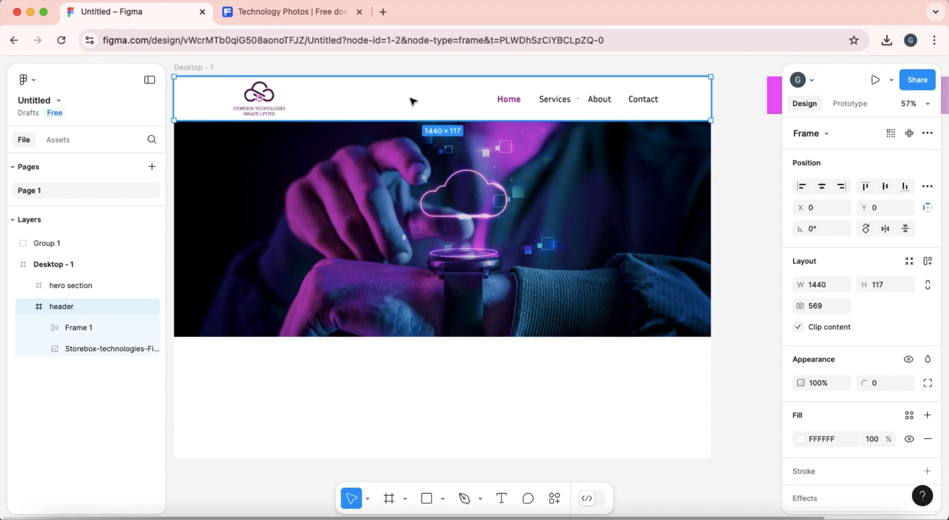
click(400, 197)
Step: Set the Services, About and Contact navigation links to the Bold font weight
double_click(554, 101)
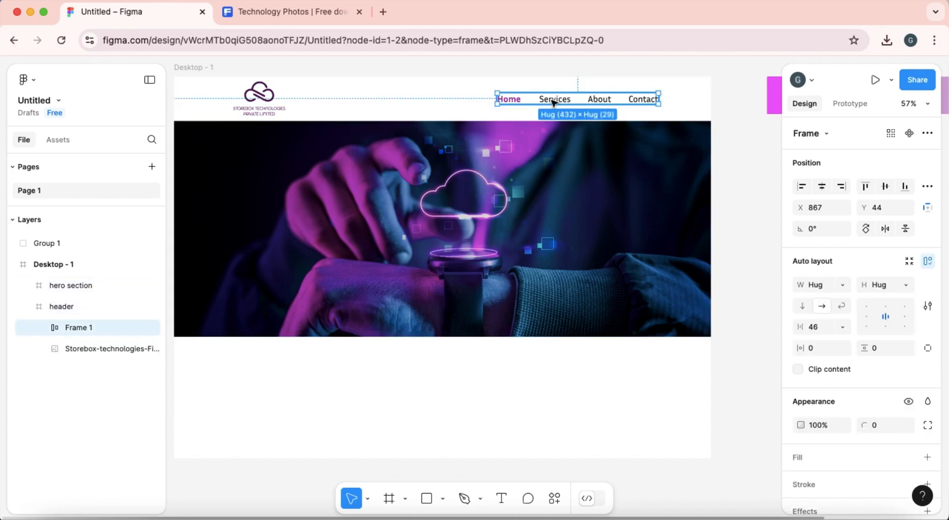
click(553, 101)
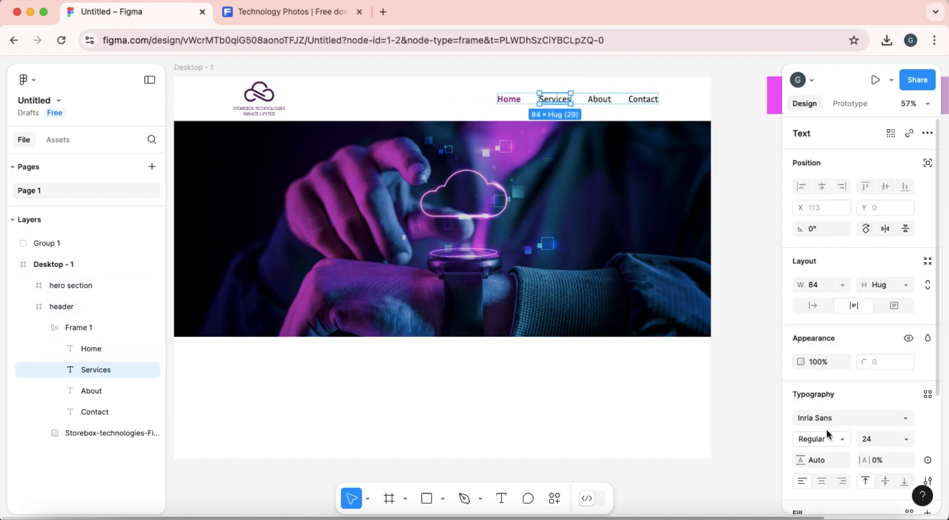
click(824, 439)
click(824, 453)
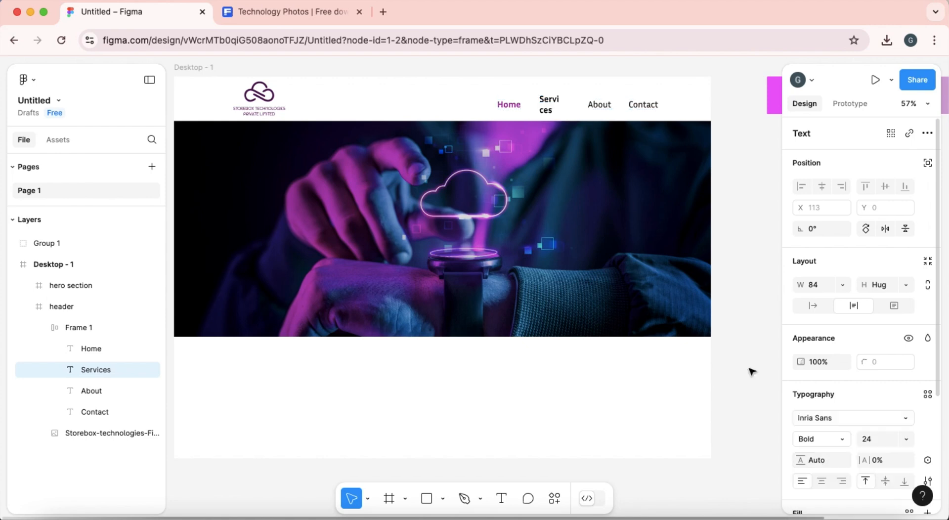
click(599, 104)
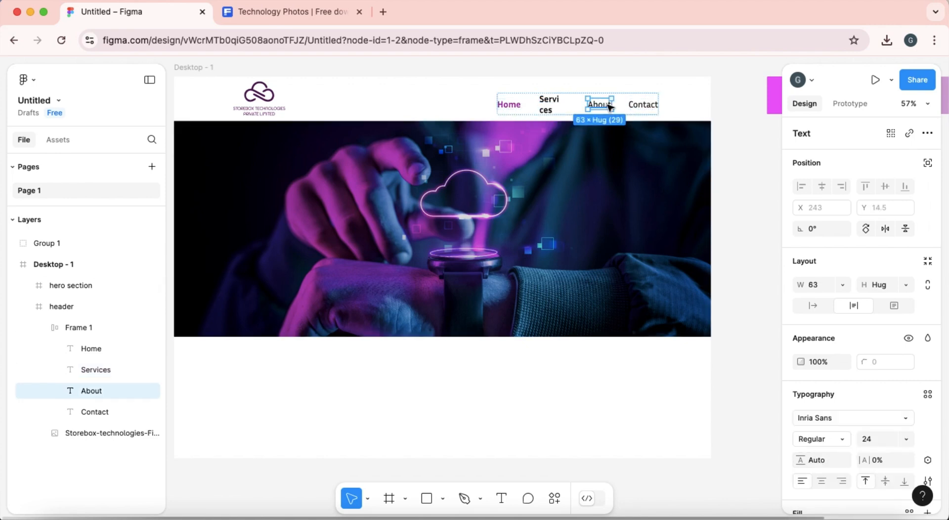
click(823, 439)
click(824, 452)
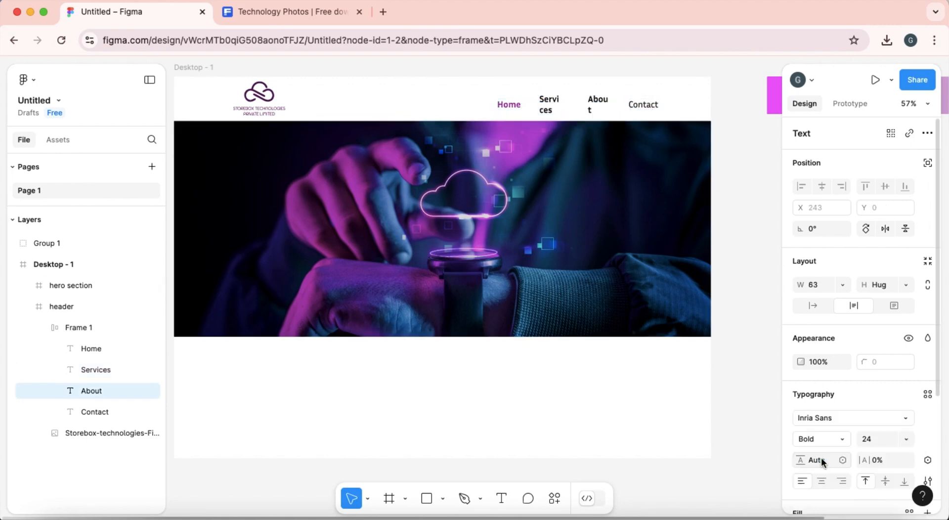
click(642, 105)
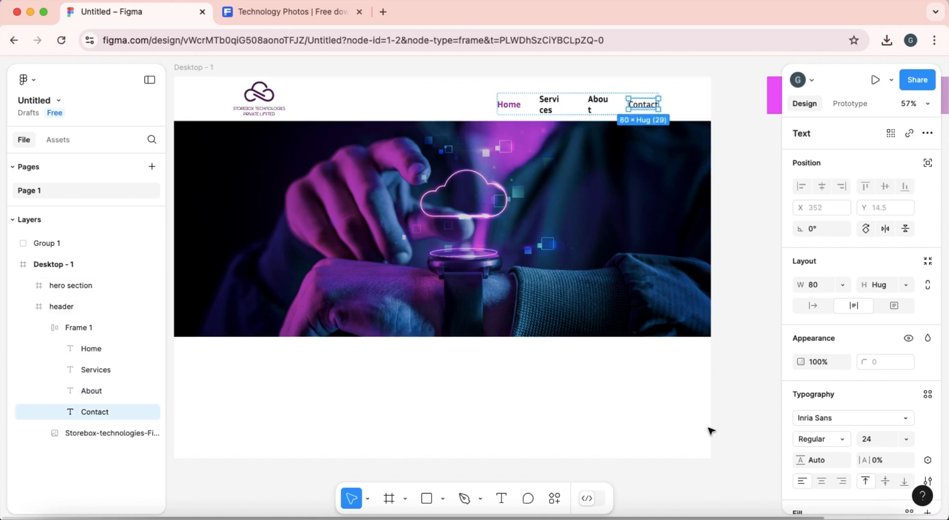
click(826, 440)
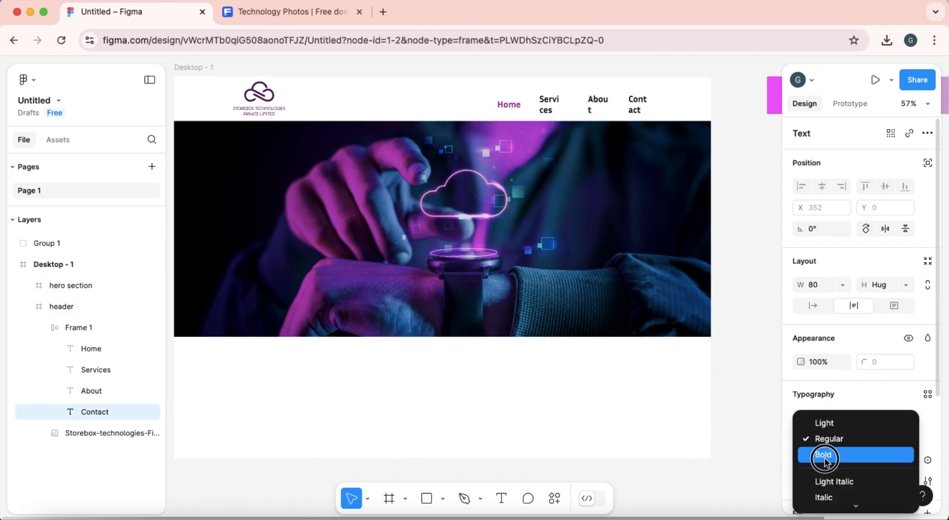
click(824, 453)
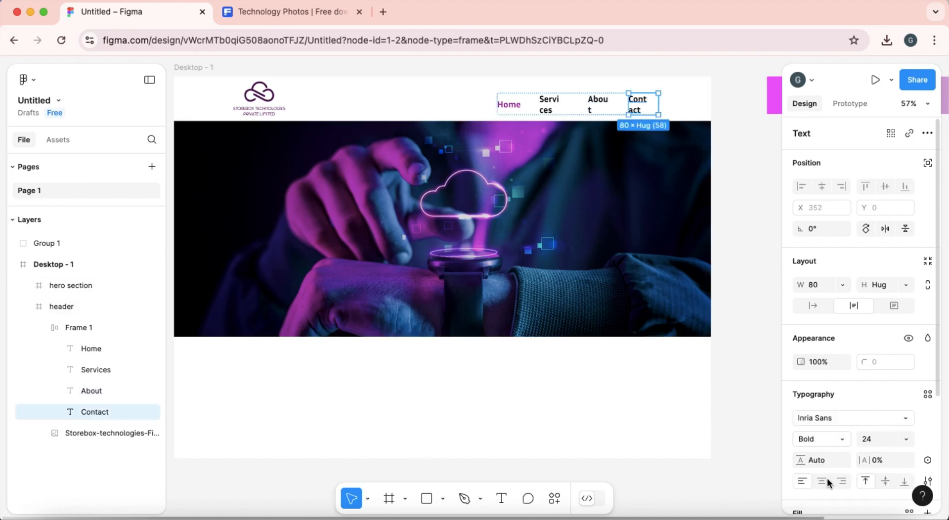
Step: Set the Contact, About and Services links to auto width so each word fits on one line
click(892, 309)
click(853, 307)
click(808, 305)
click(598, 104)
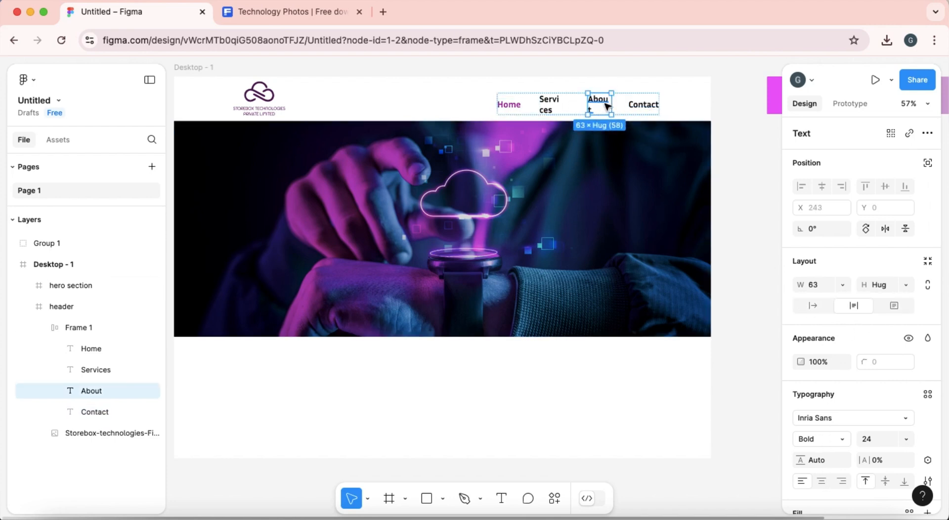
click(814, 306)
click(549, 104)
click(814, 307)
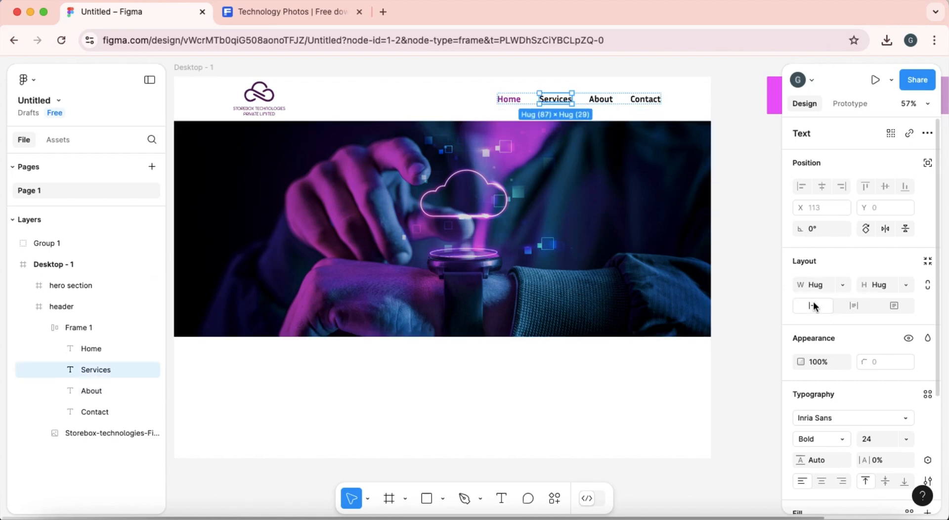
Step: Add the text WE PROVIDE SECURE DATA STORAGE SERVICE on two lines over the hero section's photo
click(538, 413)
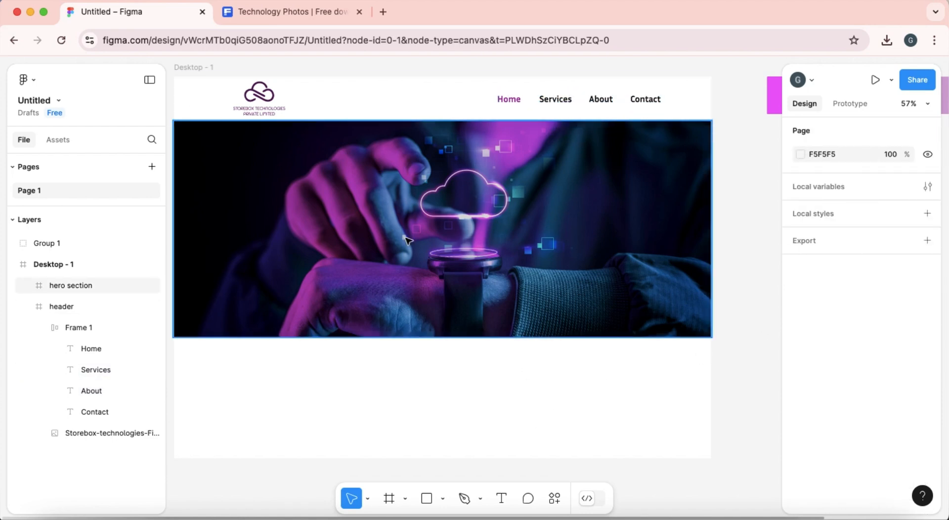
click(338, 213)
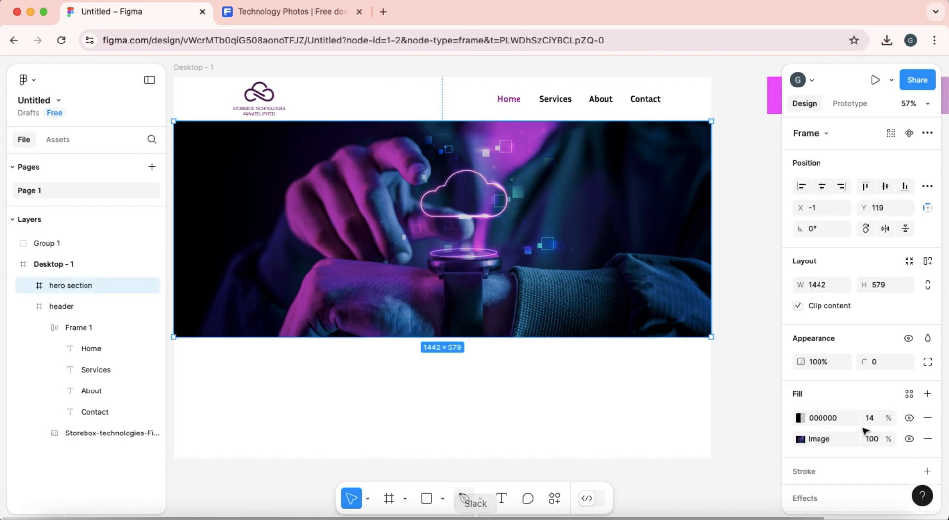
click(501, 498)
click(426, 213)
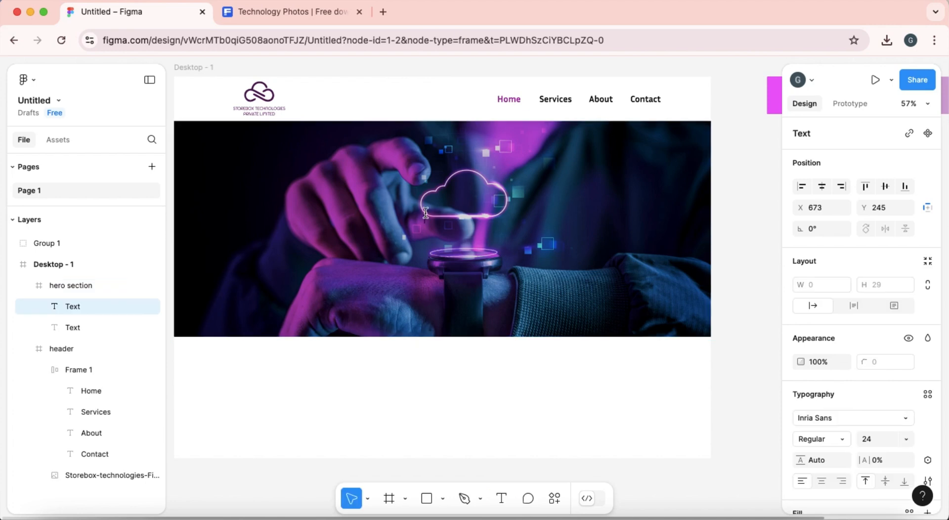
text(WE PROVIDE SECURE DATA STORAGE SERVICE)
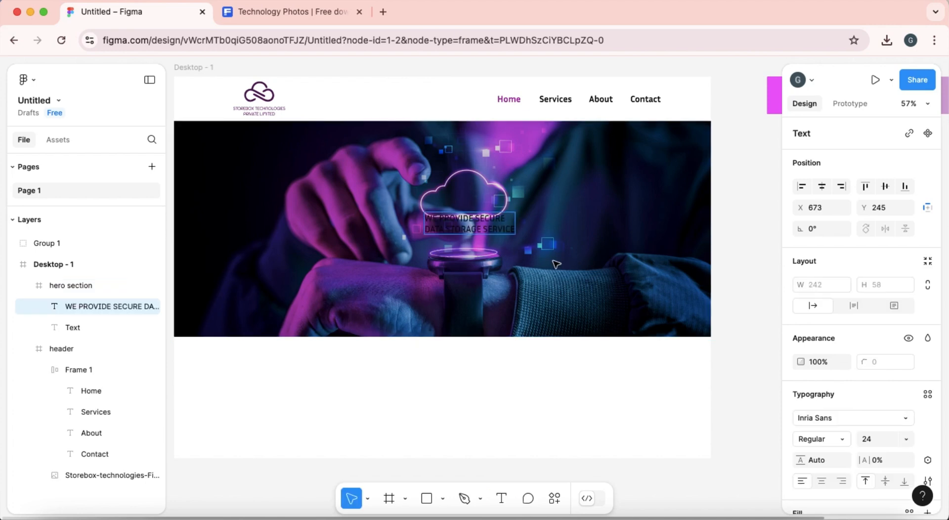
key(Escape)
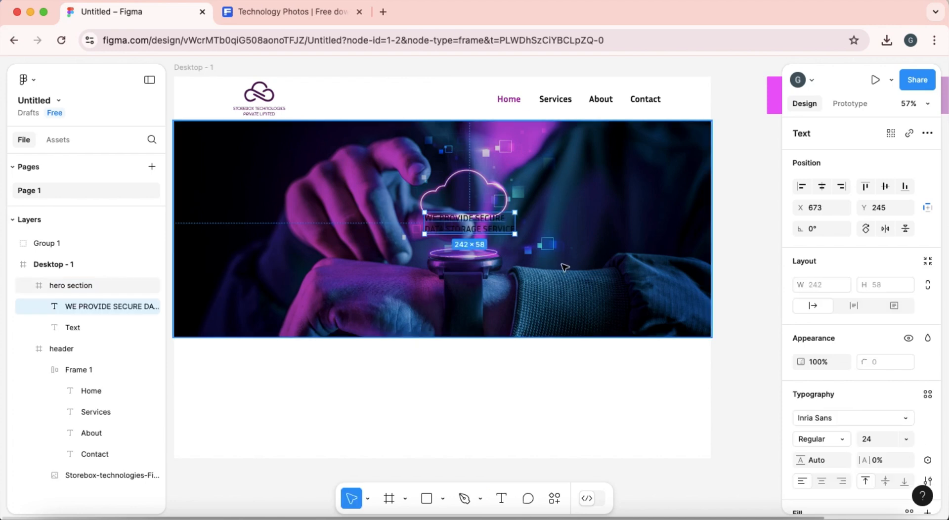
Step: Centre-align the hero headline and set its font to Bold at size 64
click(822, 483)
click(836, 441)
click(838, 458)
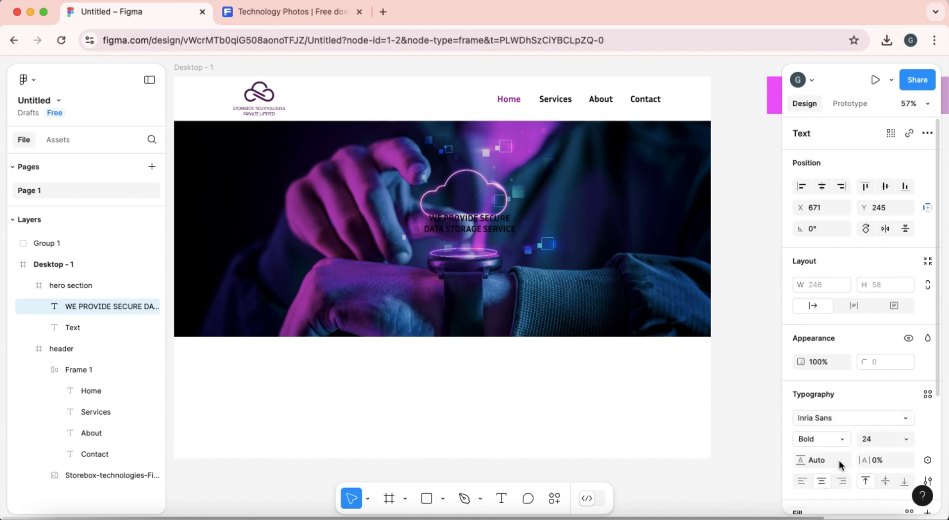
double_click(483, 222)
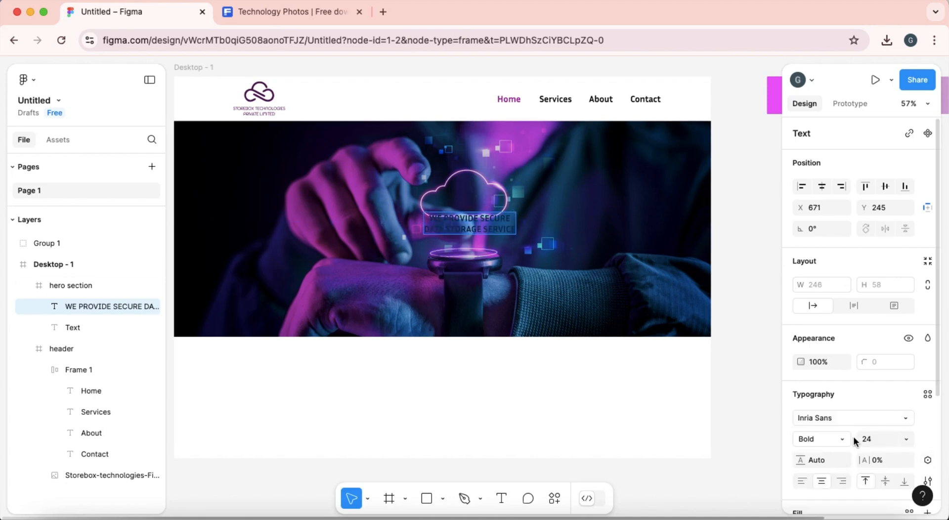
click(900, 441)
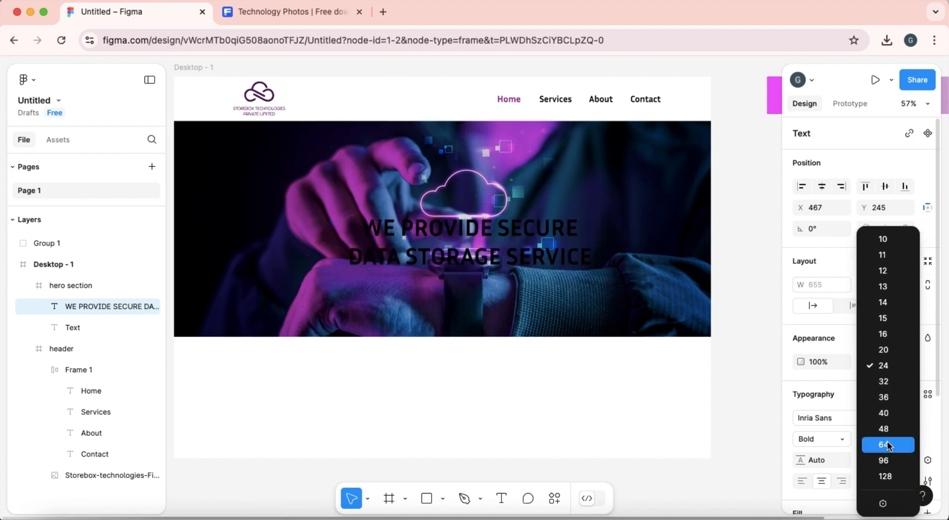
click(888, 441)
Step: Change the hero headline's fill colour to white FFFFFF
scroll(821, 417, down, 5)
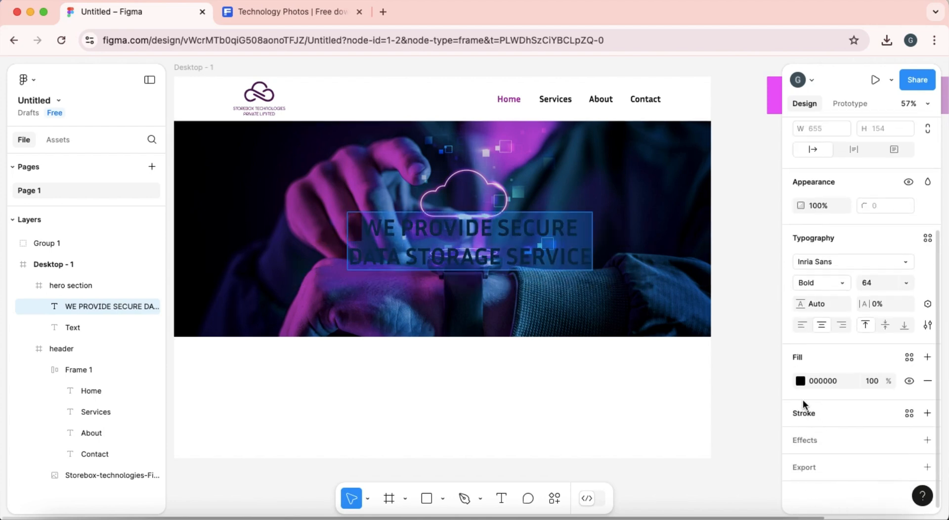
click(800, 382)
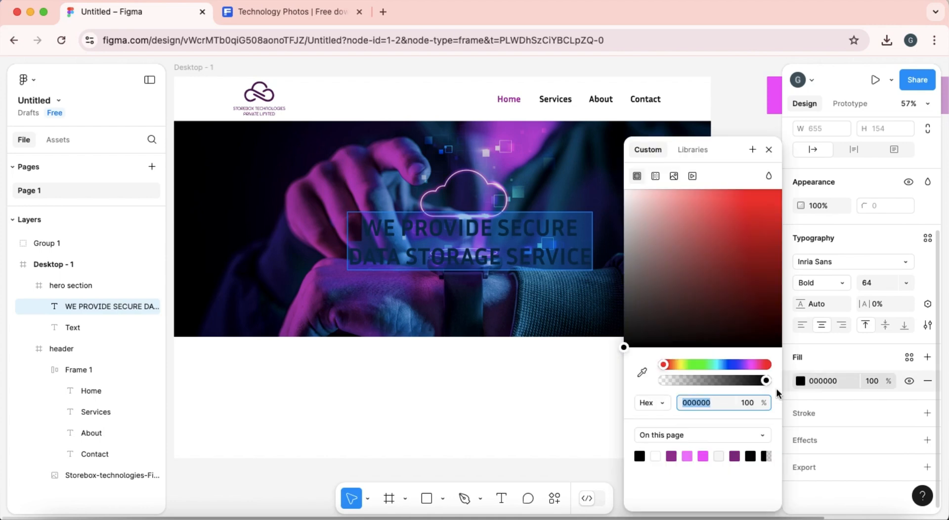
click(657, 456)
click(754, 150)
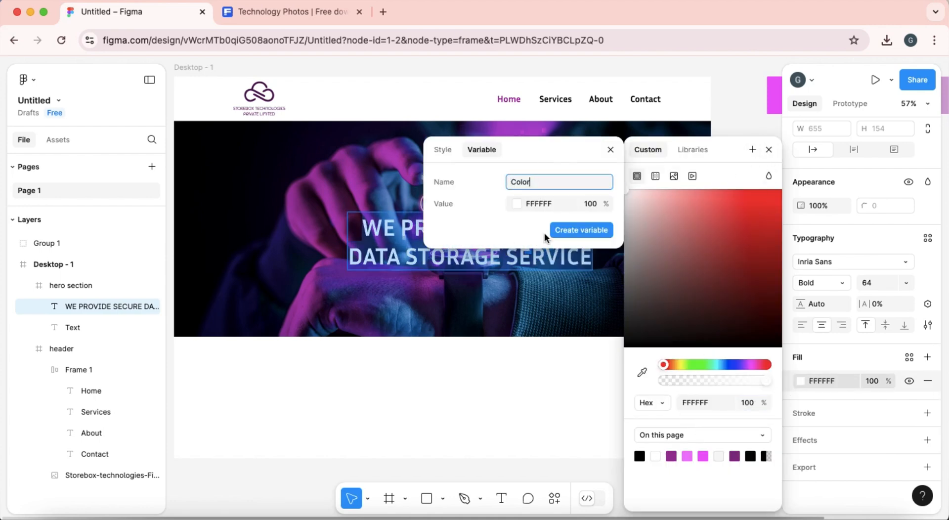
Step: Move the hero headline slightly up and left, and set the hero section's black overlay fill to 45% opacity
click(769, 150)
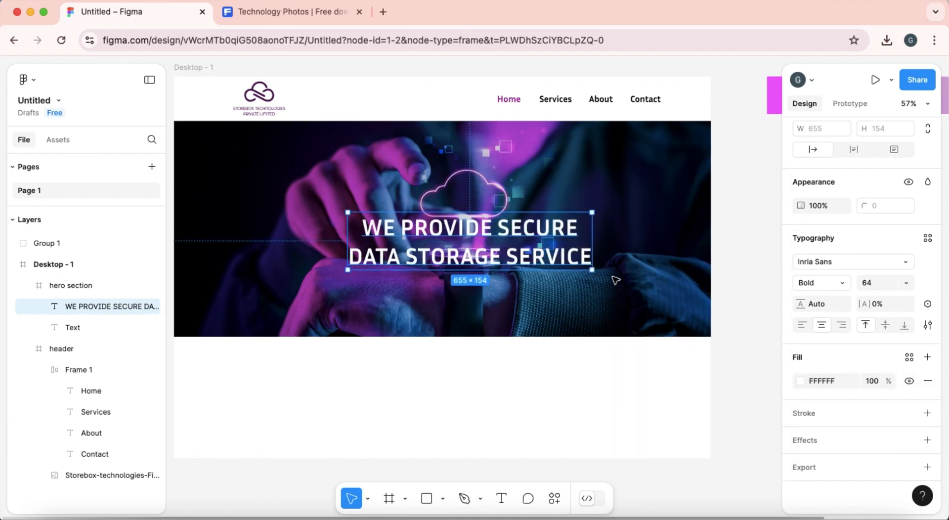
drag(515, 233, 518, 245)
click(618, 189)
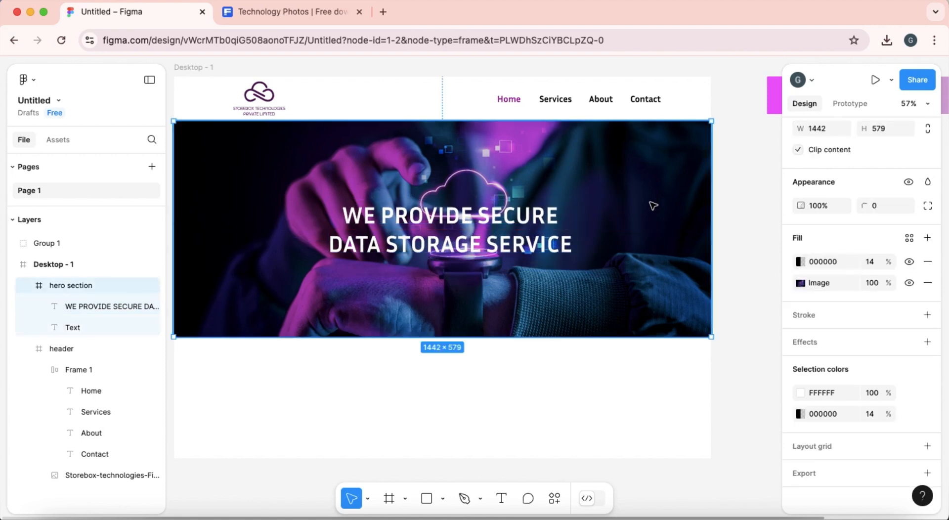
click(871, 266)
drag(871, 265, 917, 265)
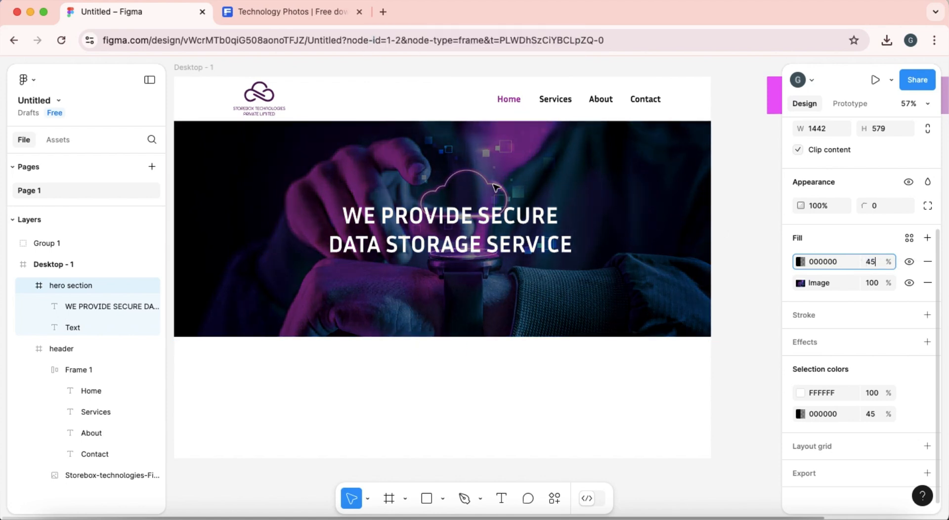
Step: Keep the hero headline in Inria Sans Bold and set its font size to 74
click(470, 241)
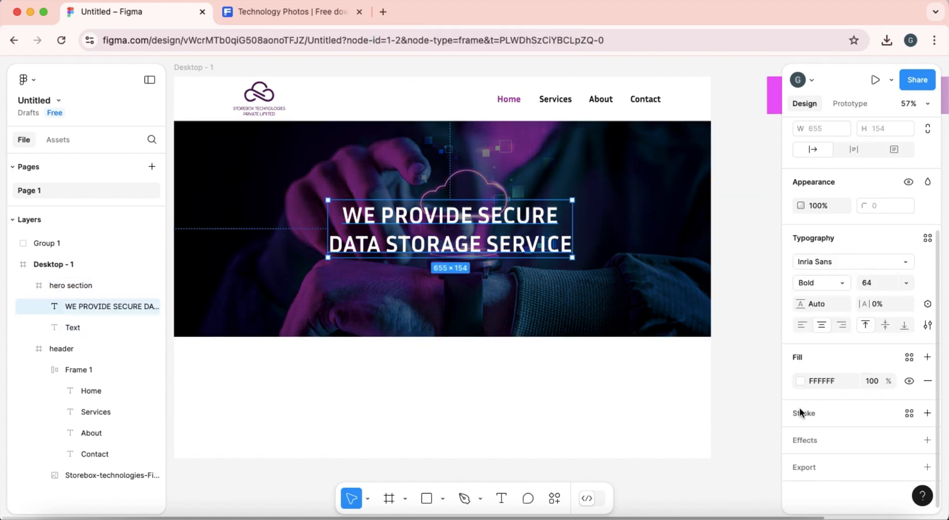
click(456, 212)
click(455, 212)
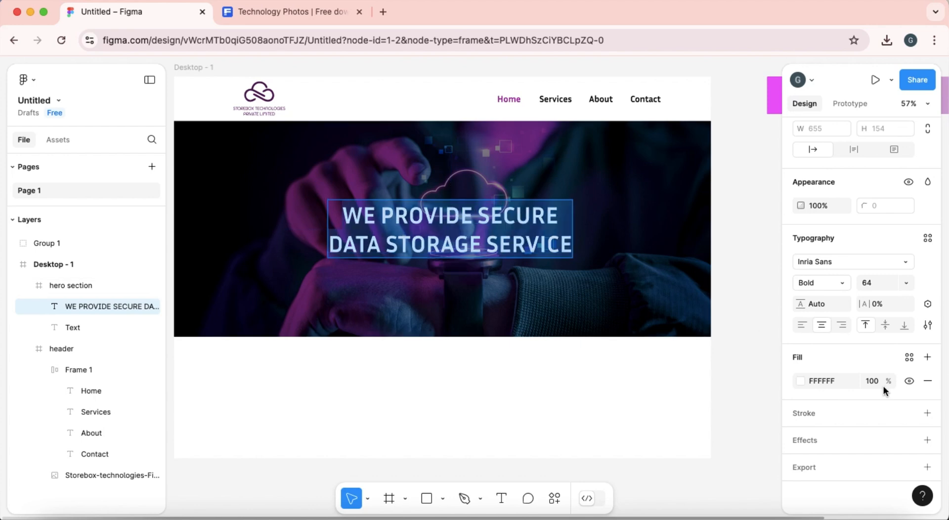
click(857, 263)
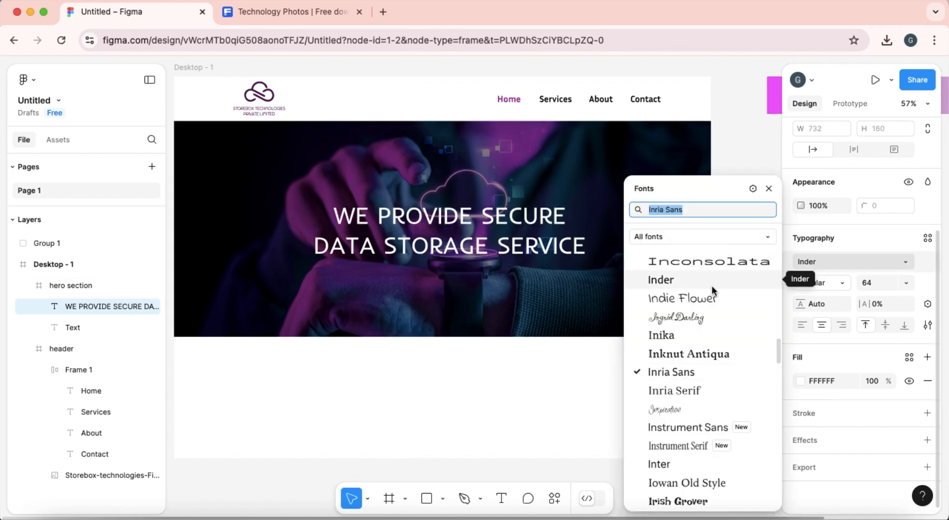
click(692, 373)
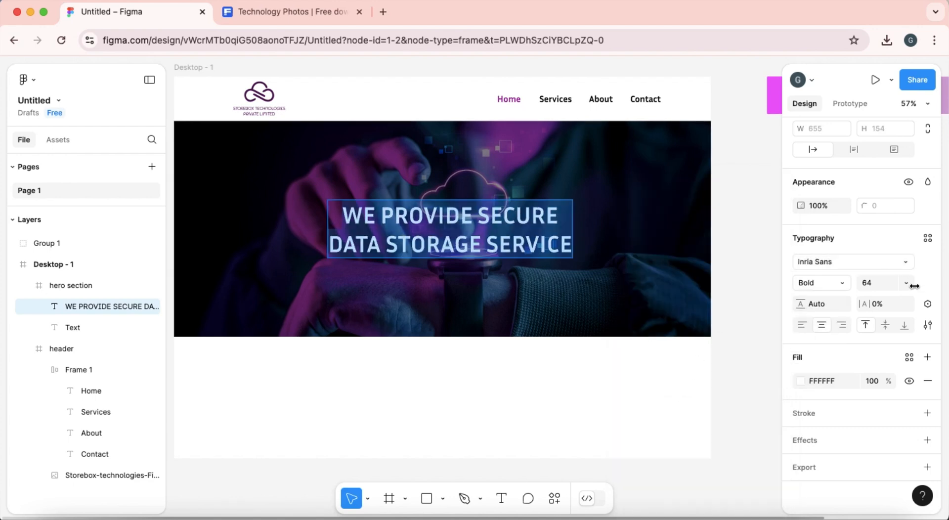
click(909, 282)
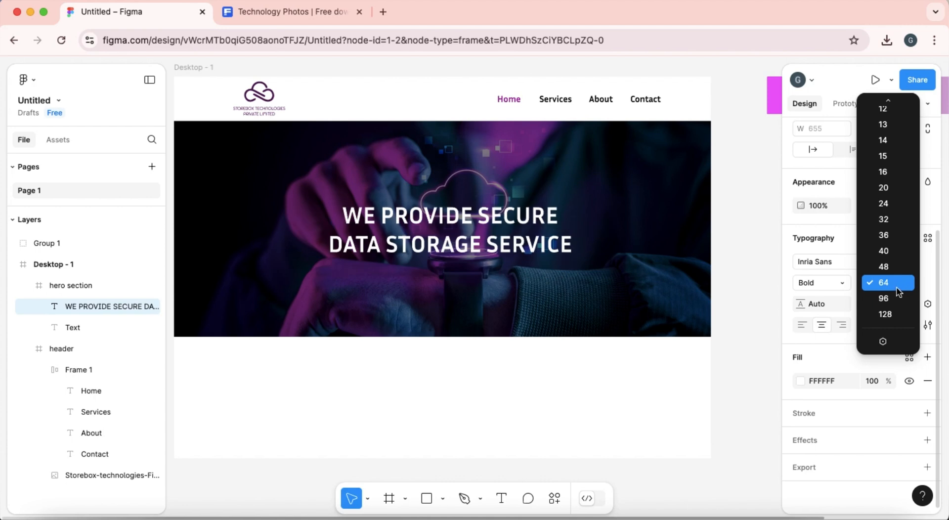
click(890, 283)
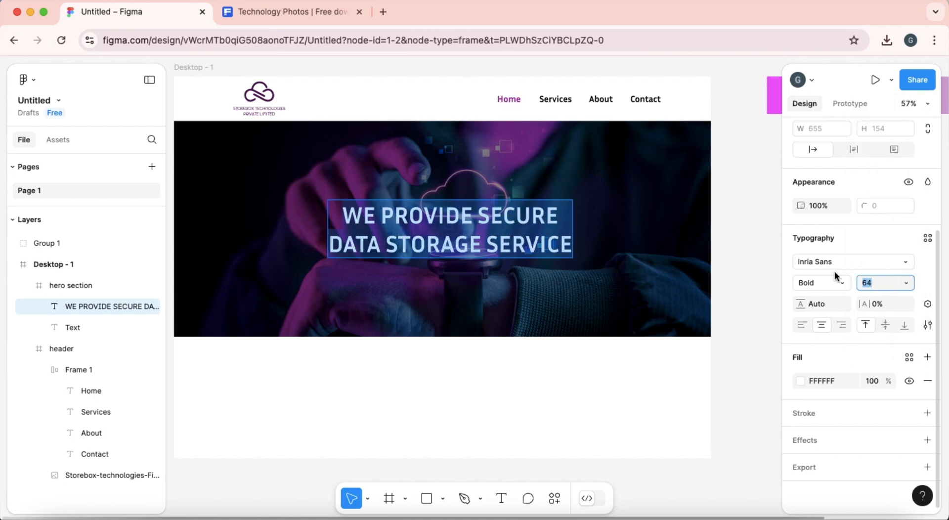
text(74)
key(Return)
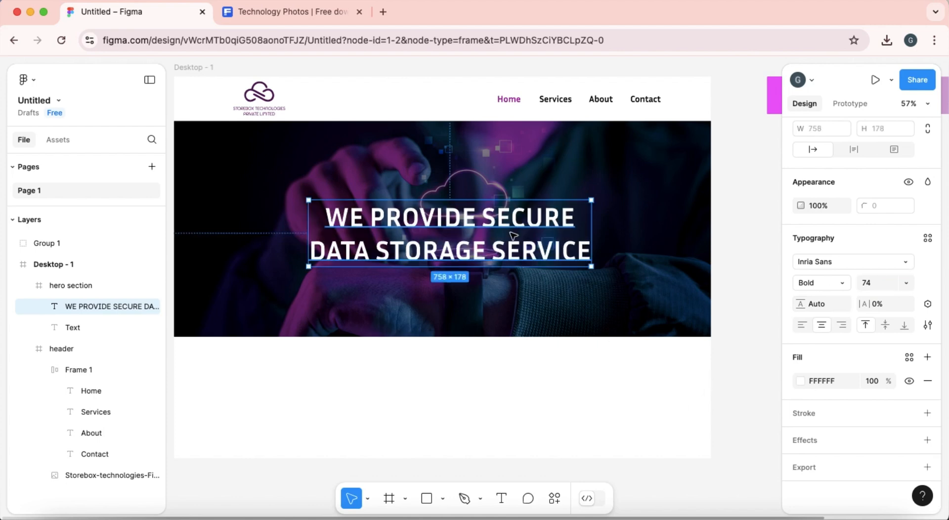
Step: Centre the hero headline horizontally and vertically within the hero section
drag(514, 251, 516, 243)
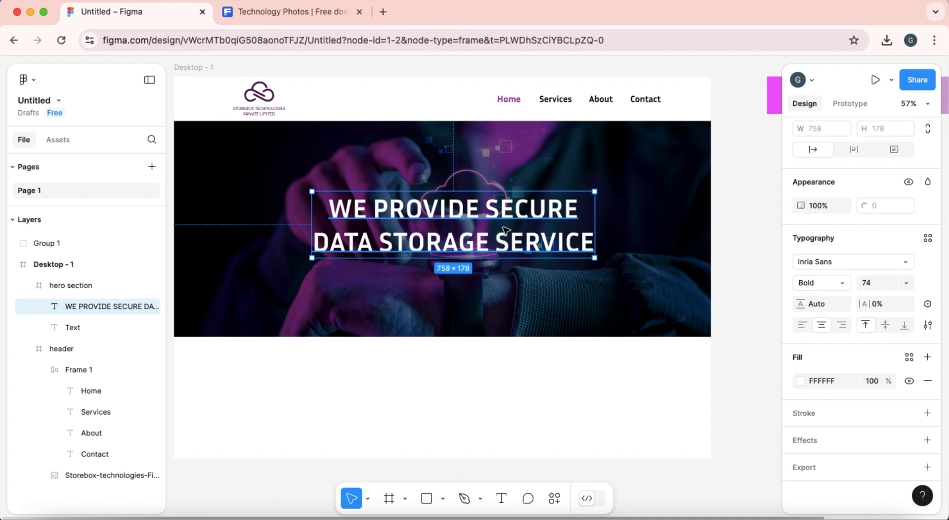
scroll(844, 188, up, 5)
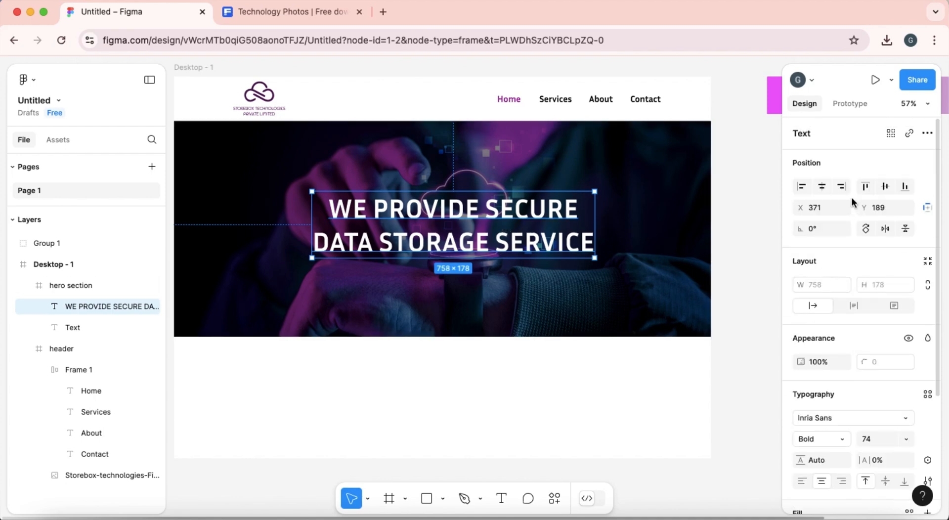
click(824, 187)
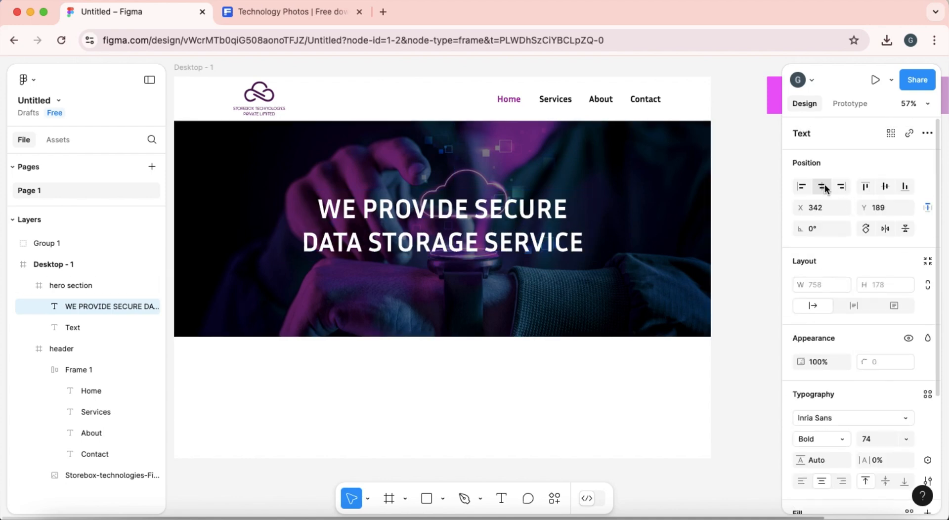
click(886, 191)
scroll(568, 279, left, 2)
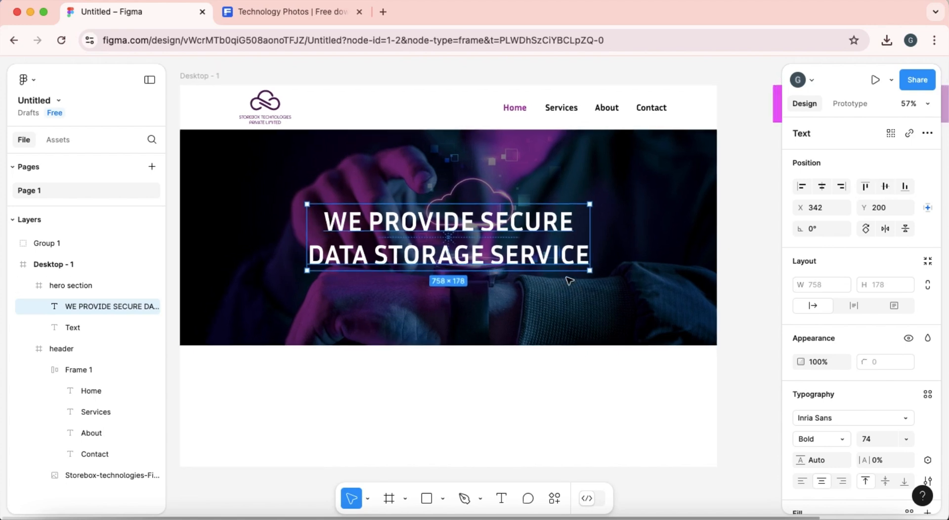
scroll(569, 279, right, 2)
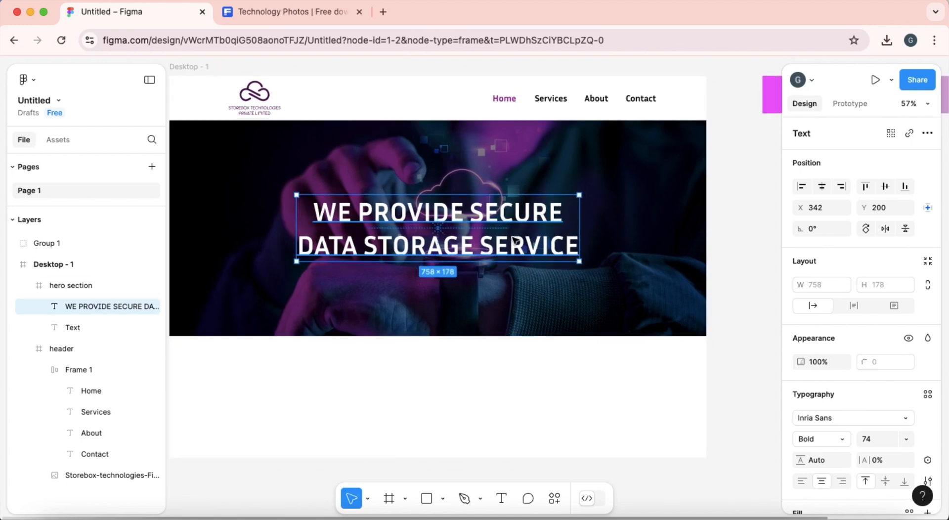
key(shift+Up)
key(shift+Up)
key(shift+Up)
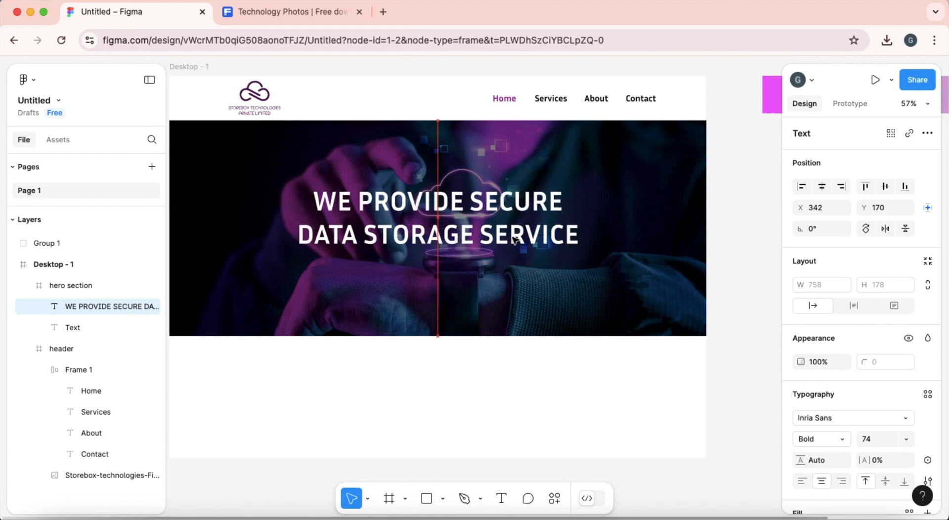
key(shift+Down)
key(shift+Down)
key(shift+Down)
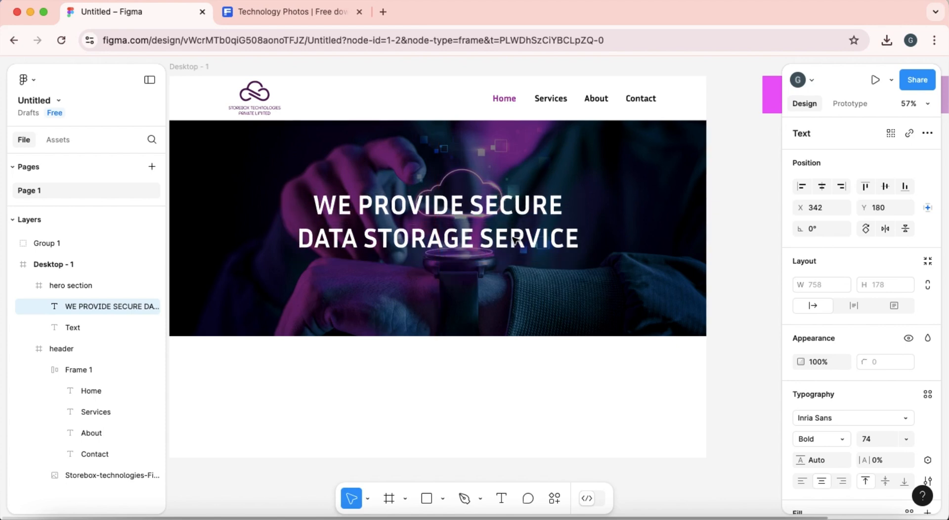
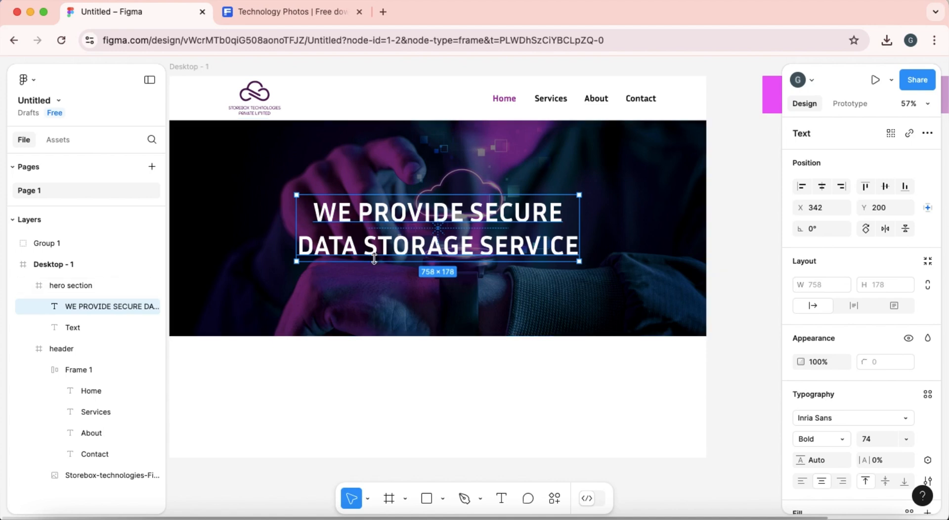
Step: Draw a frame about 260 × 62 in the hero section, fill it with white FFFFFF, and centre it just below the headline
click(371, 319)
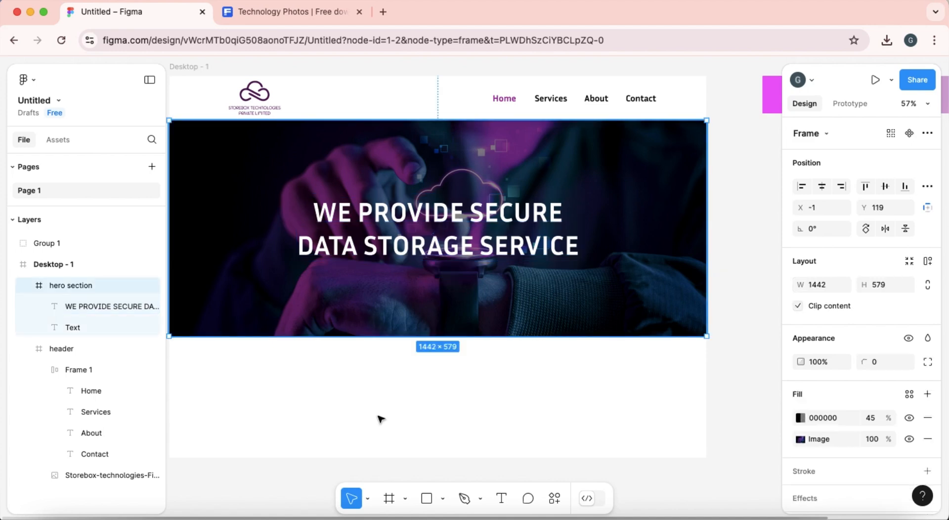
click(389, 500)
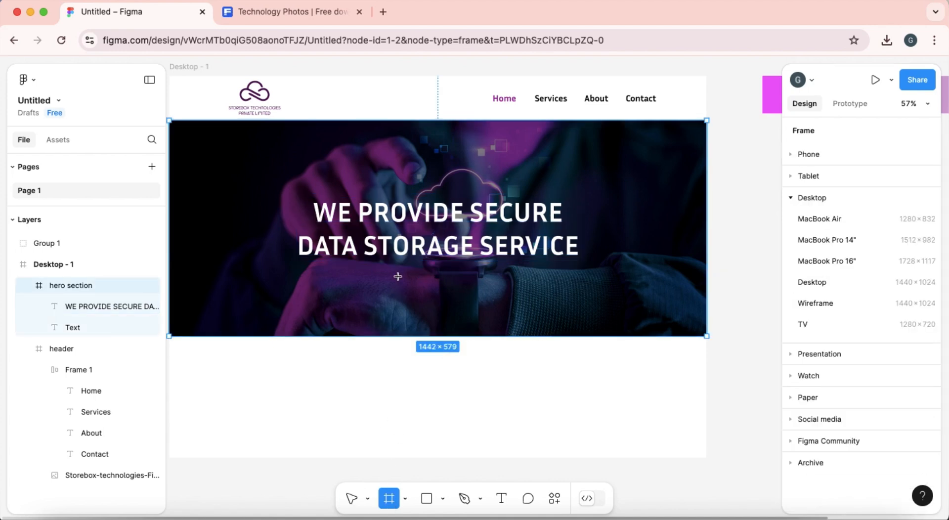
drag(393, 267, 489, 290)
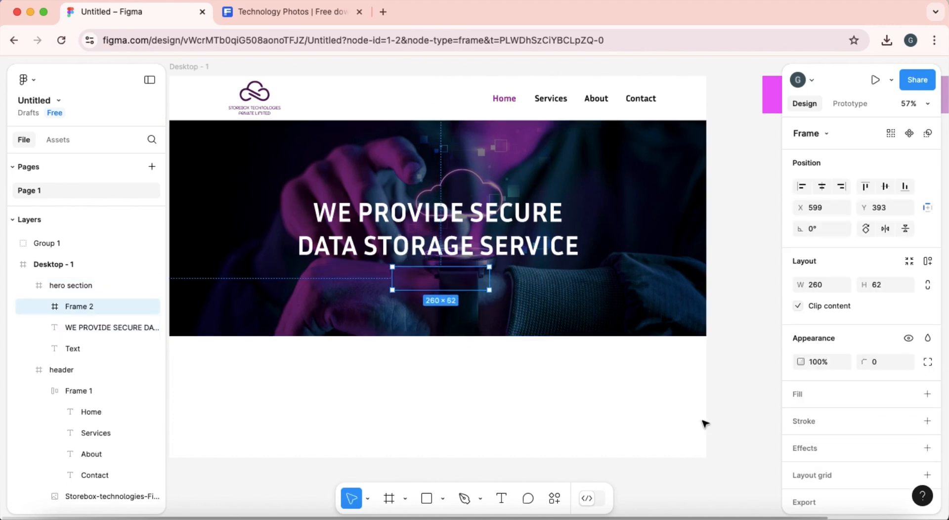
click(928, 394)
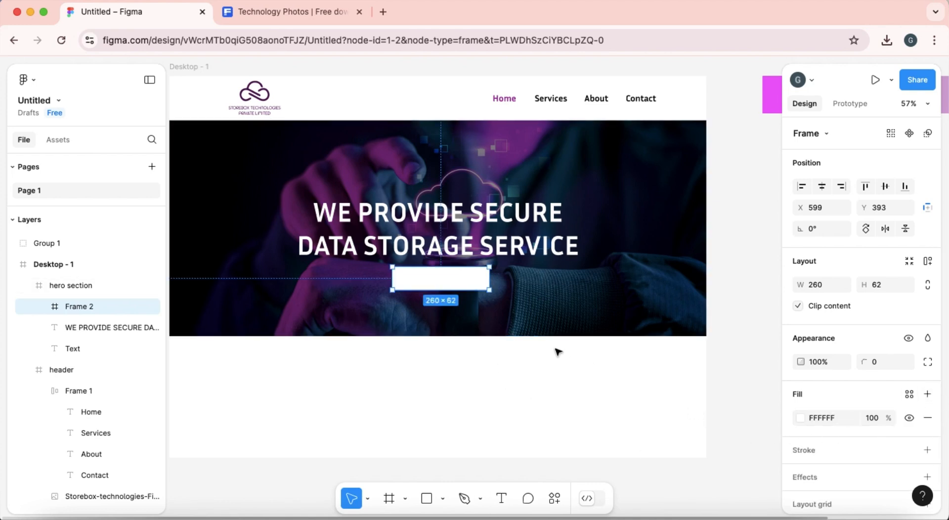
drag(464, 283, 462, 288)
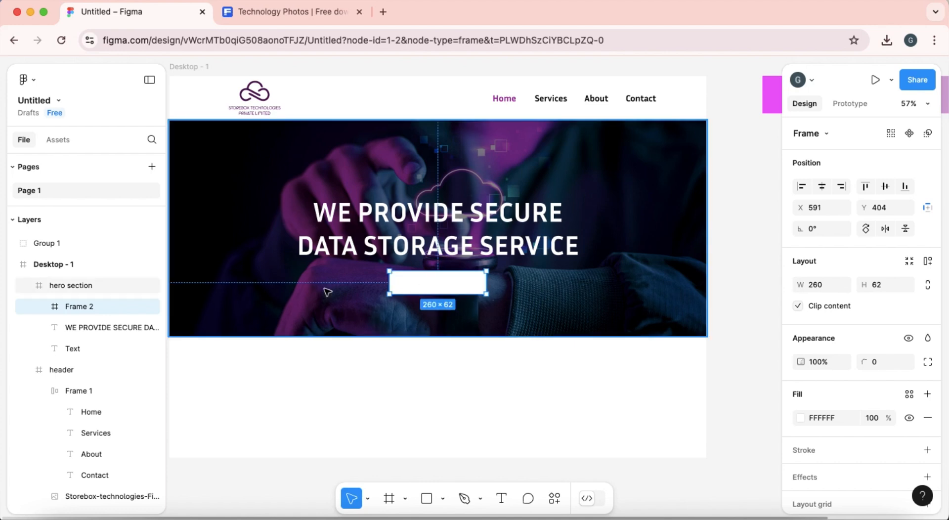
Step: Add the text know more inside the white button frame, with two blank lines above it
click(502, 499)
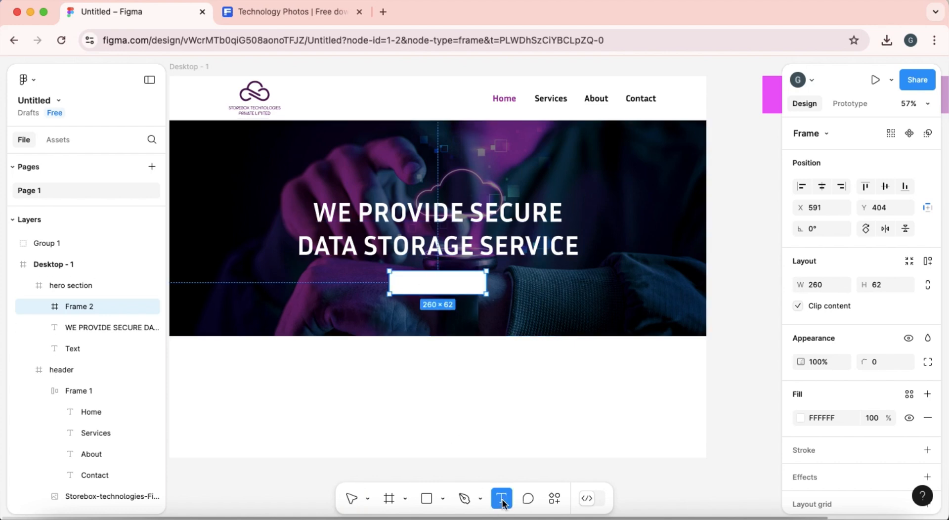
click(421, 284)
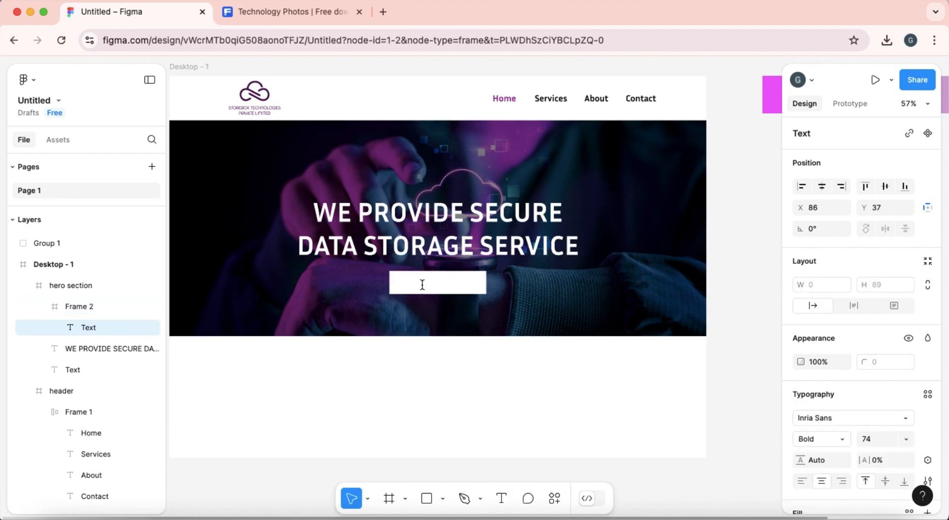
key(Return)
key(Return)
text(know)
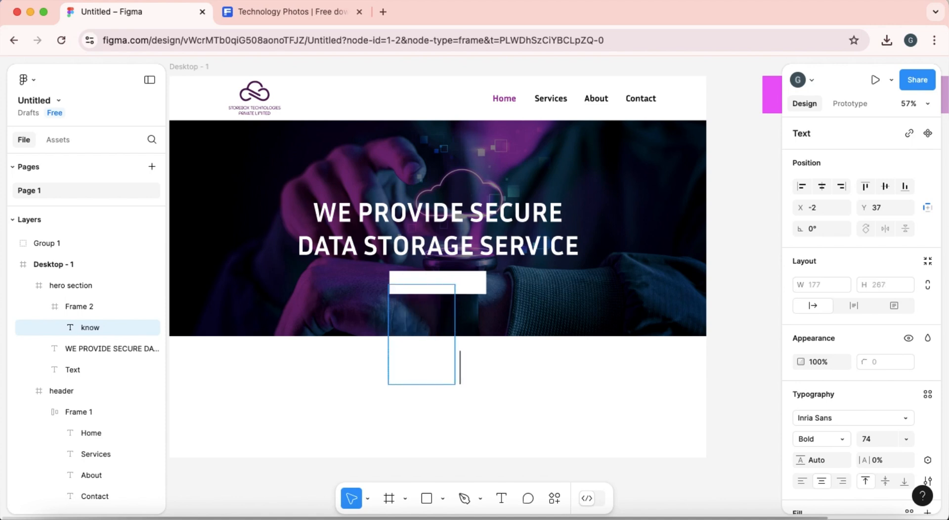
text( more)
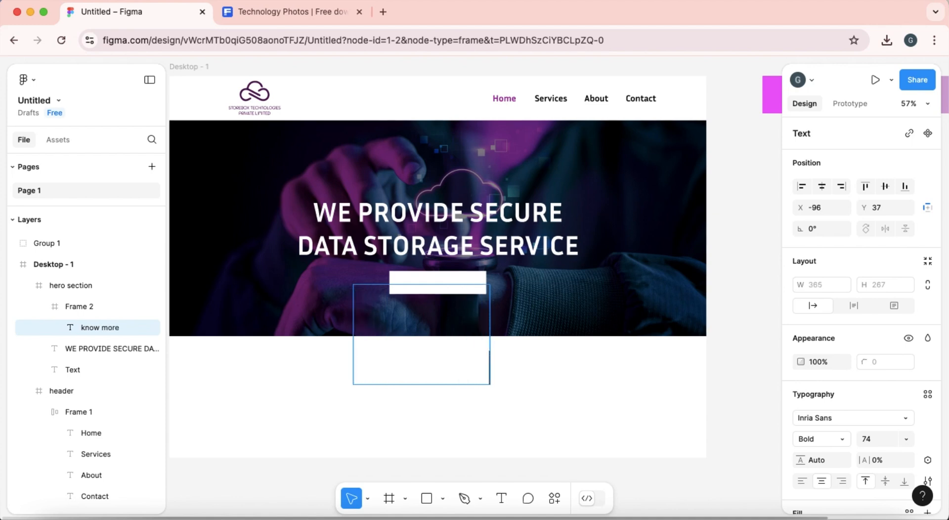
Step: Move the know more text box up so that it is centred over the white button frame
drag(403, 352, 420, 325)
drag(381, 301, 476, 384)
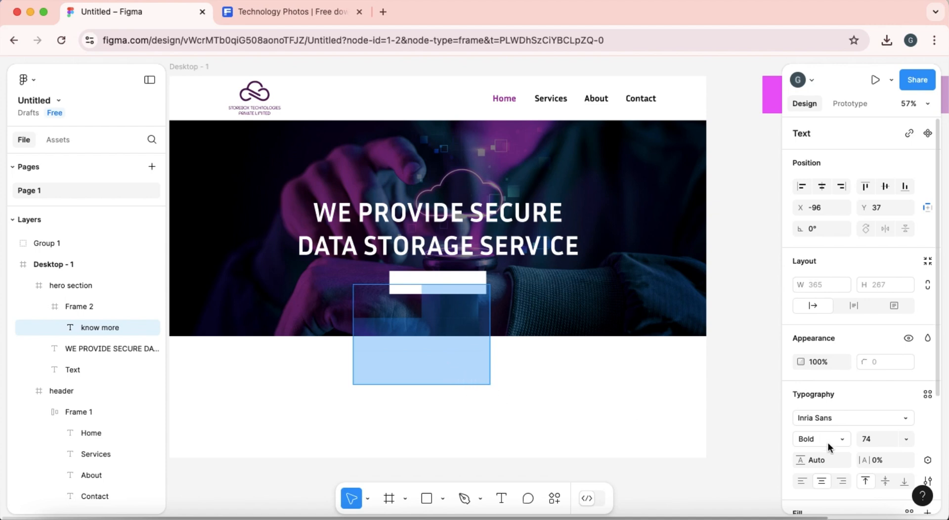
scroll(830, 446, down, 3)
key(Escape)
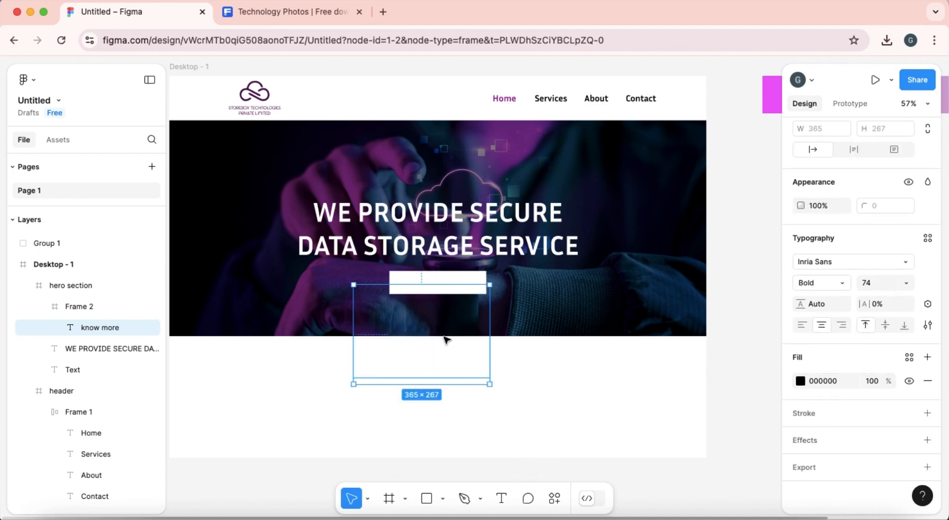
drag(431, 332, 452, 284)
key(Escape)
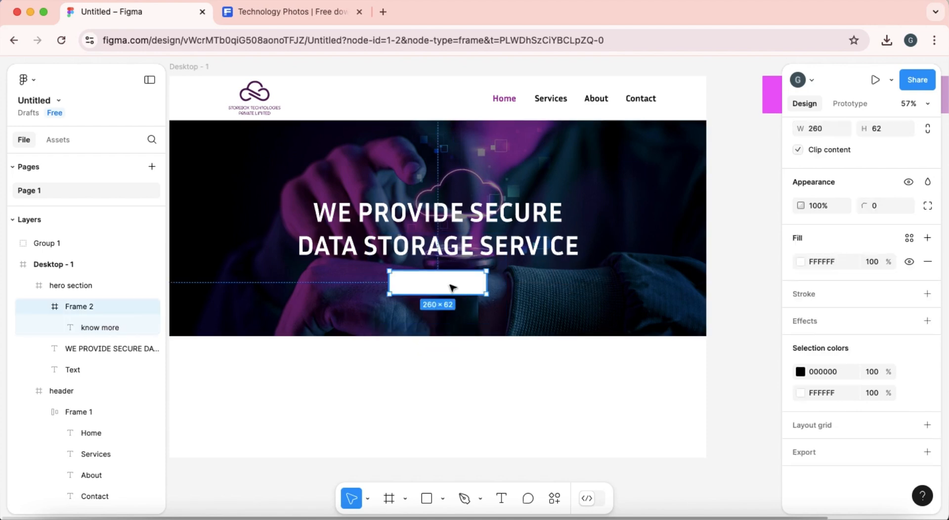
Step: Set the know more text's font size to 24 and position the words in the middle of the white button frame
double_click(93, 327)
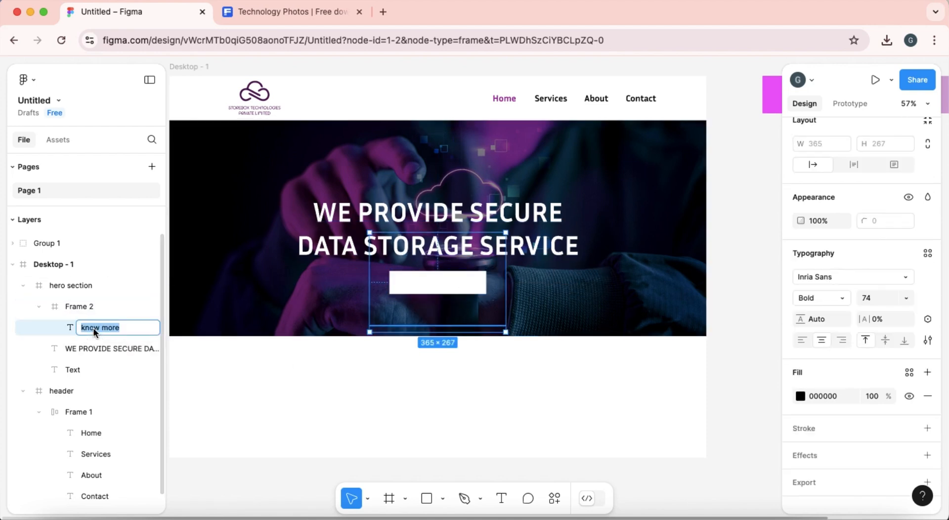
click(906, 298)
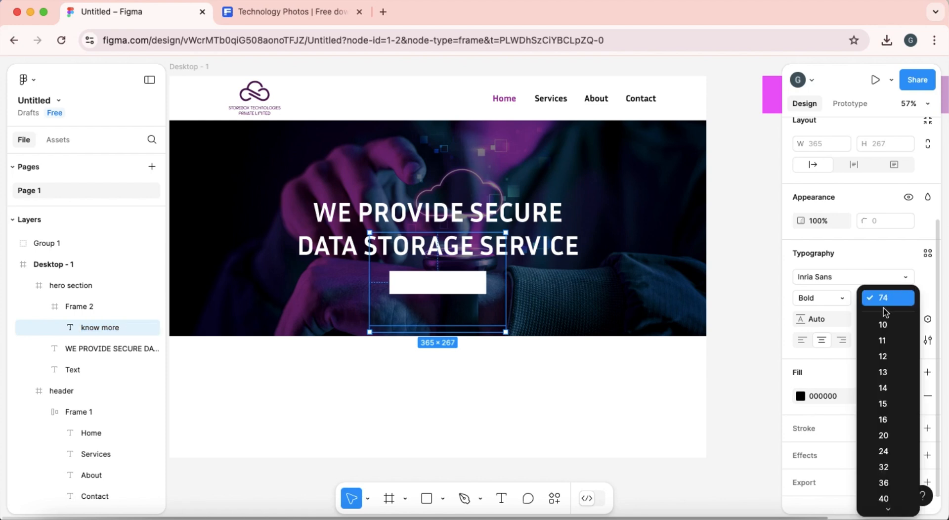
click(884, 451)
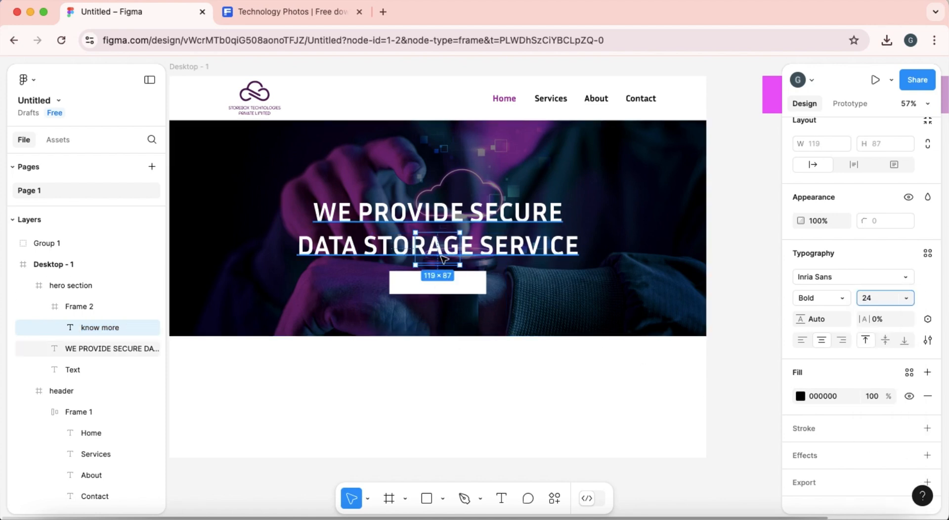
drag(431, 263, 429, 285)
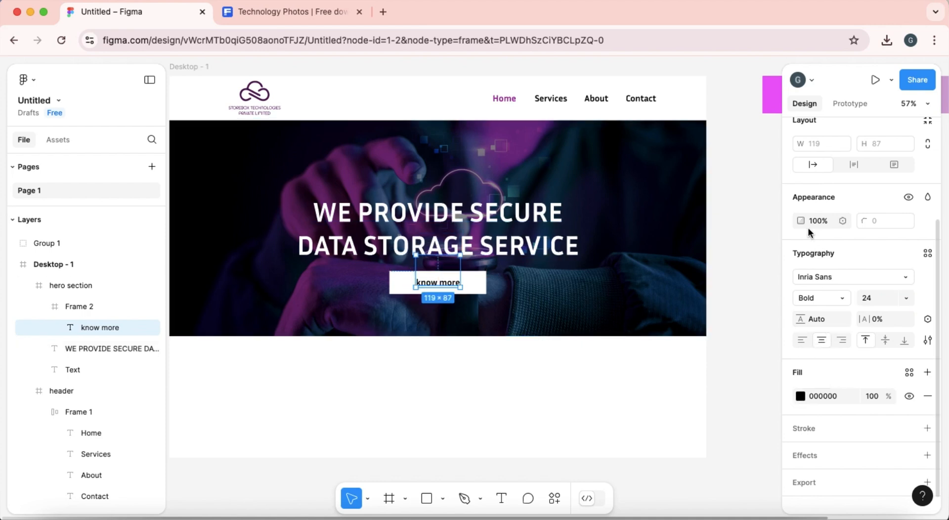
mouse_move(448, 255)
mouse_down()
mouse_move(441, 267)
mouse_move(448, 255)
mouse_up()
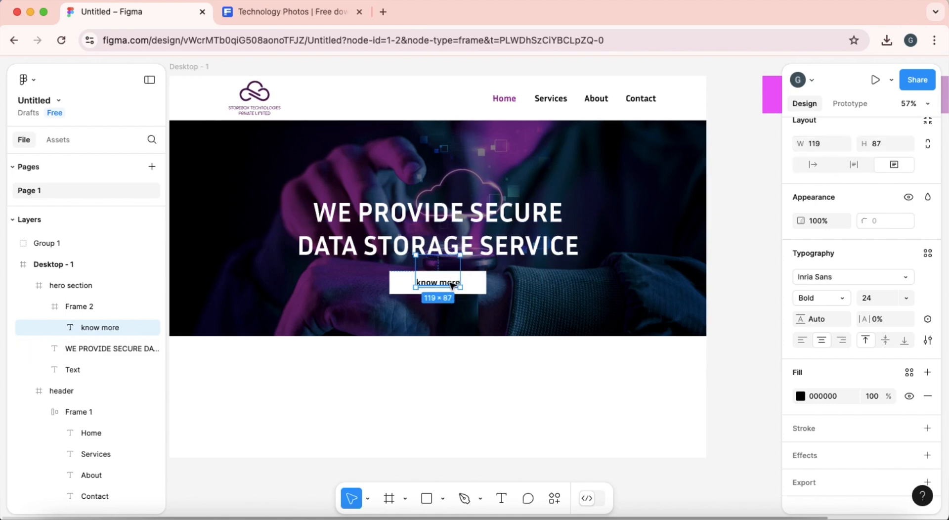
Step: Delete the blank lines above the know more text, with auto height on, and centre its text box in the white button frame
double_click(454, 280)
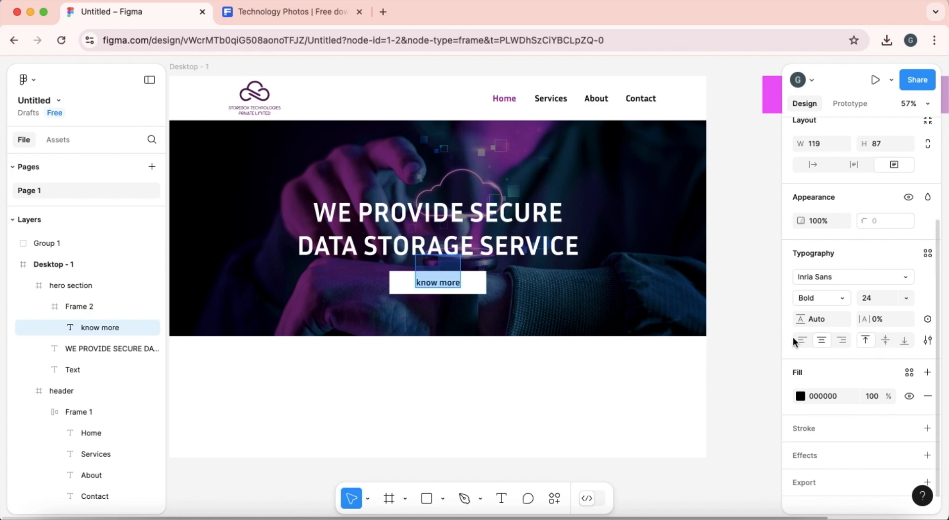
click(812, 164)
click(848, 167)
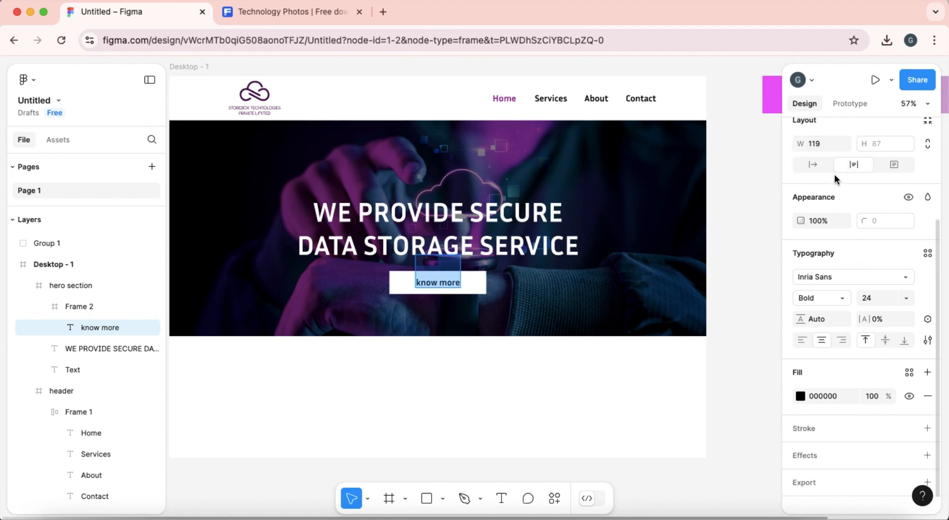
click(451, 275)
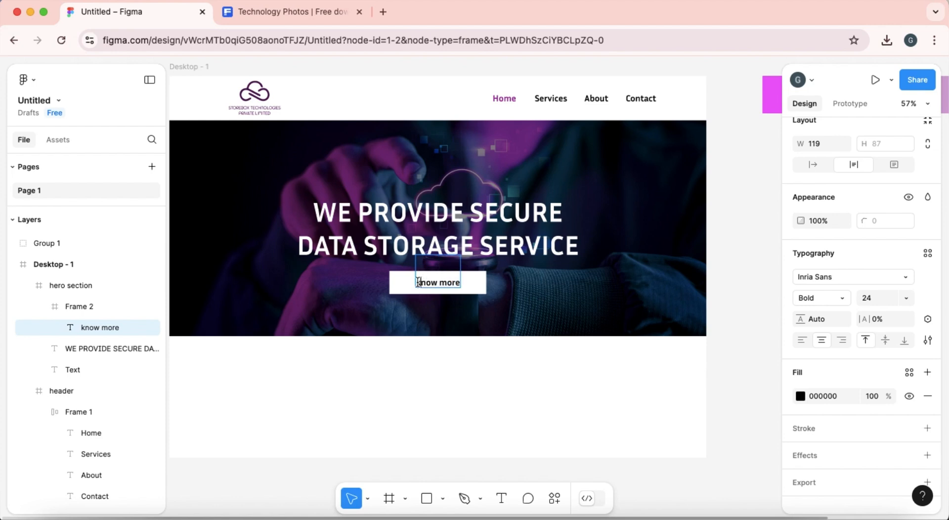
key(super+a)
key(BackSpace)
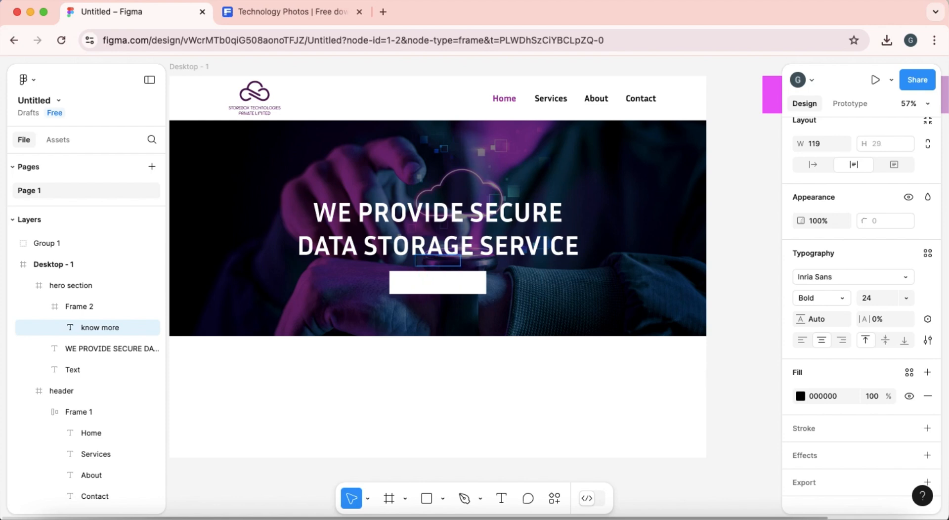
click(527, 297)
drag(429, 262, 429, 302)
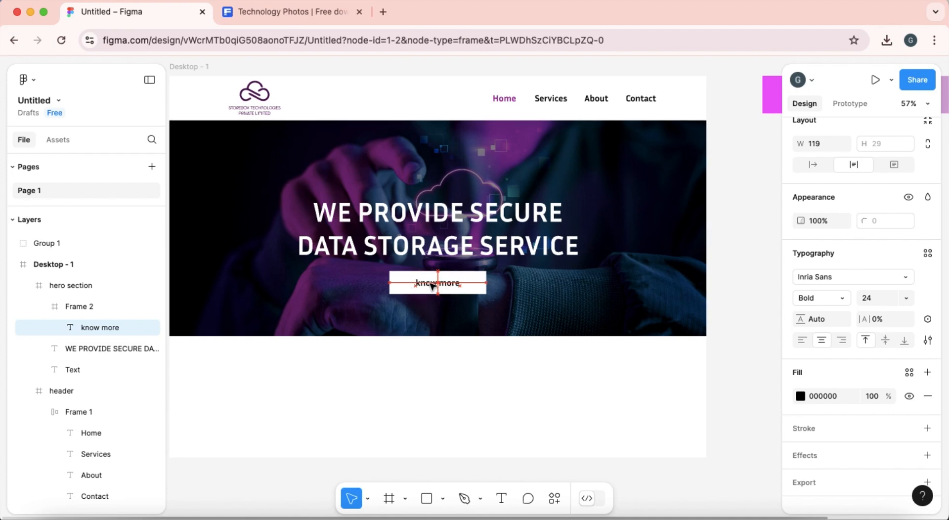
click(813, 165)
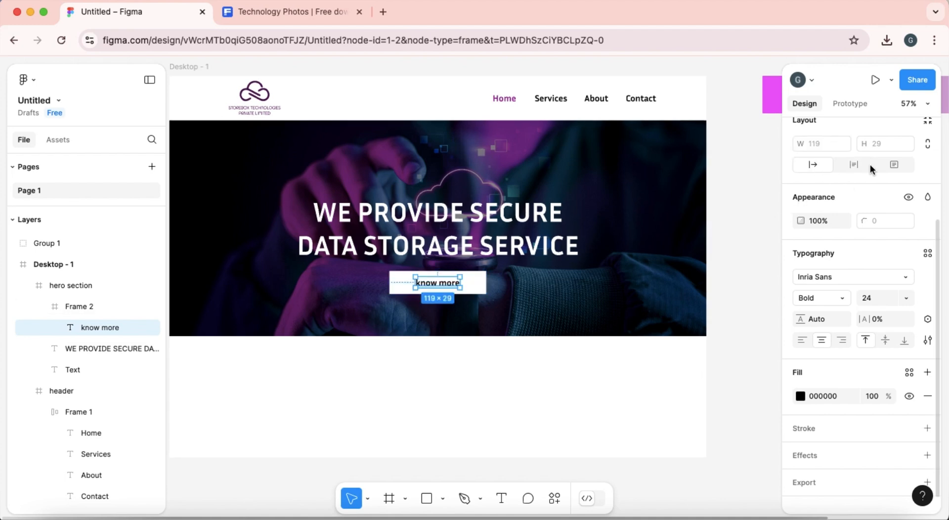
Step: Set the know more text's font size to 32 and centre its 201-wide text box in the white button frame
click(486, 284)
mouse_move(485, 283)
mouse_down()
mouse_move(477, 286)
mouse_move(486, 286)
mouse_up()
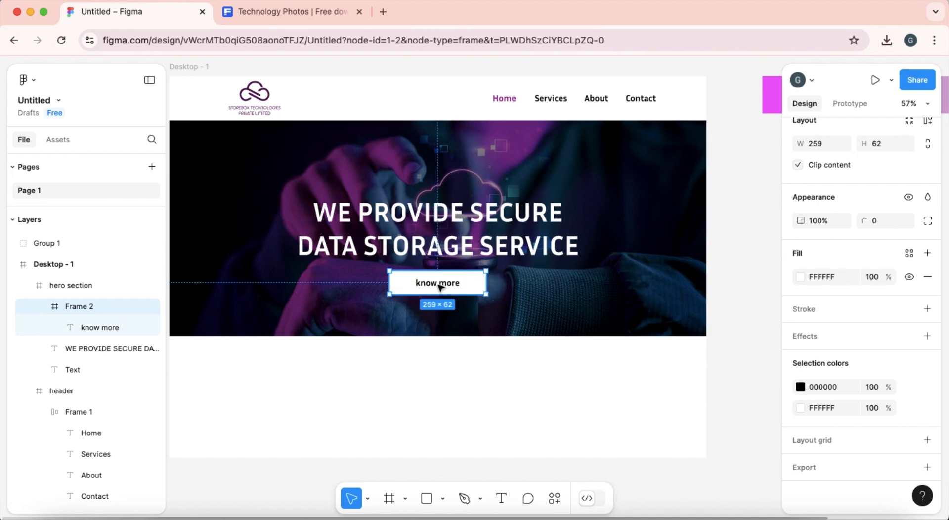
click(439, 287)
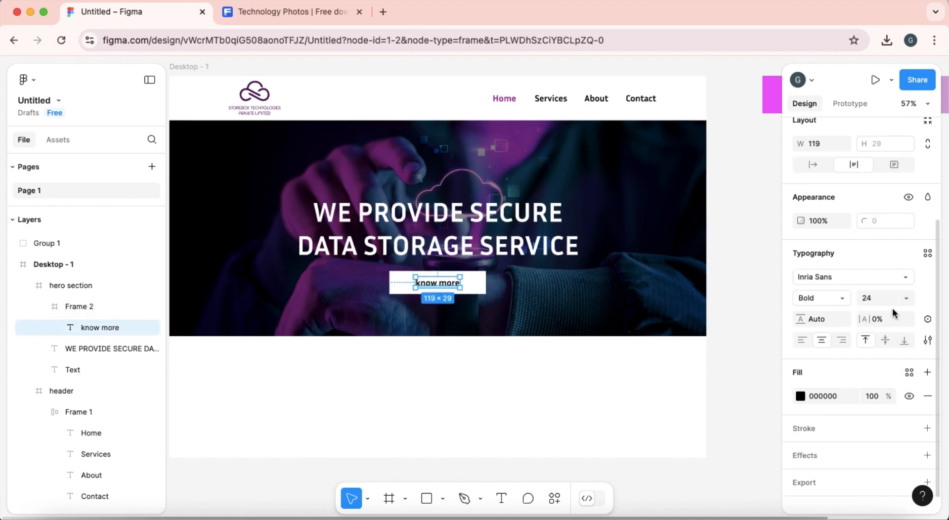
click(906, 298)
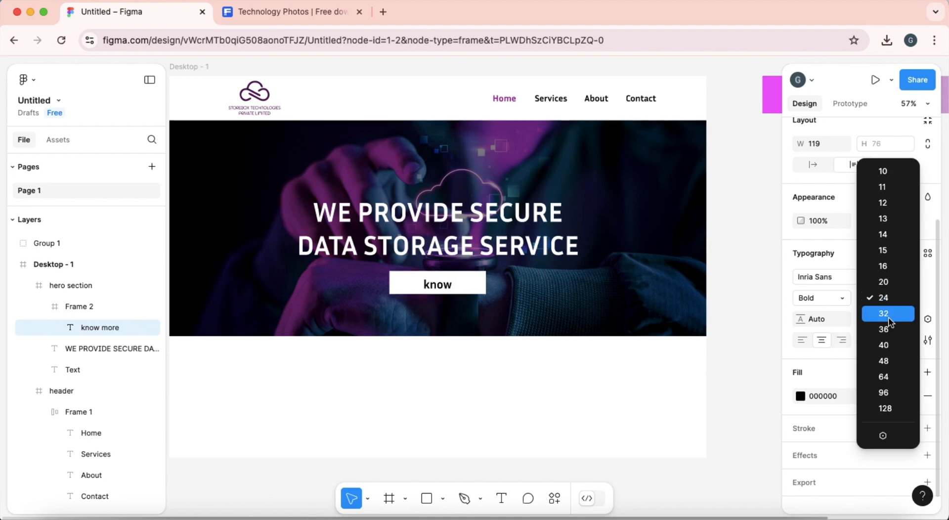
click(889, 322)
mouse_move(460, 290)
mouse_down()
mouse_move(490, 295)
mouse_move(460, 283)
mouse_up()
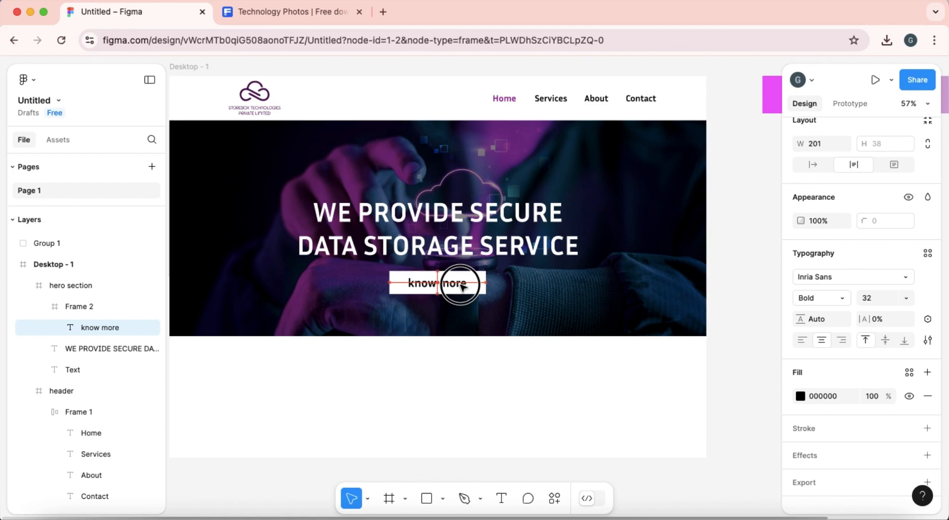
Step: Give the white button frame a corner radius of 10 and narrow the frame to a width of 240
click(486, 288)
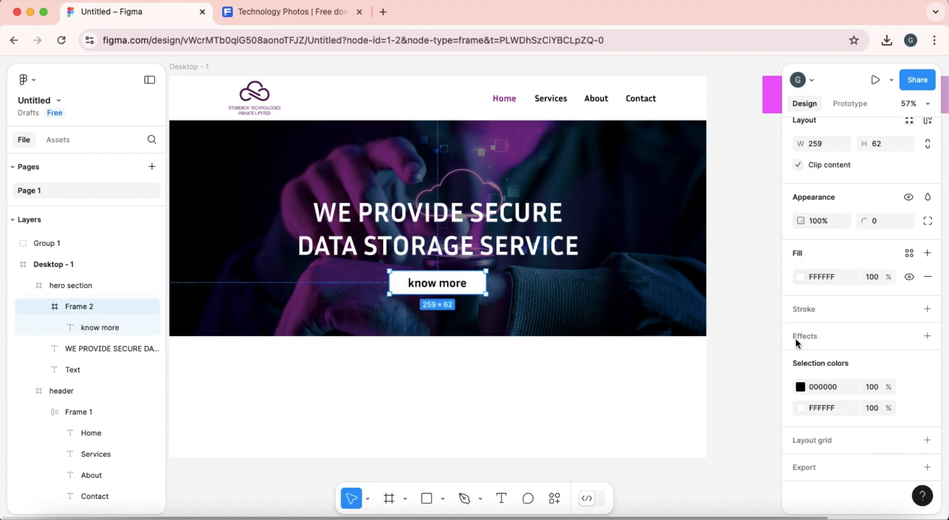
drag(863, 222, 48, 251)
drag(486, 283, 478, 284)
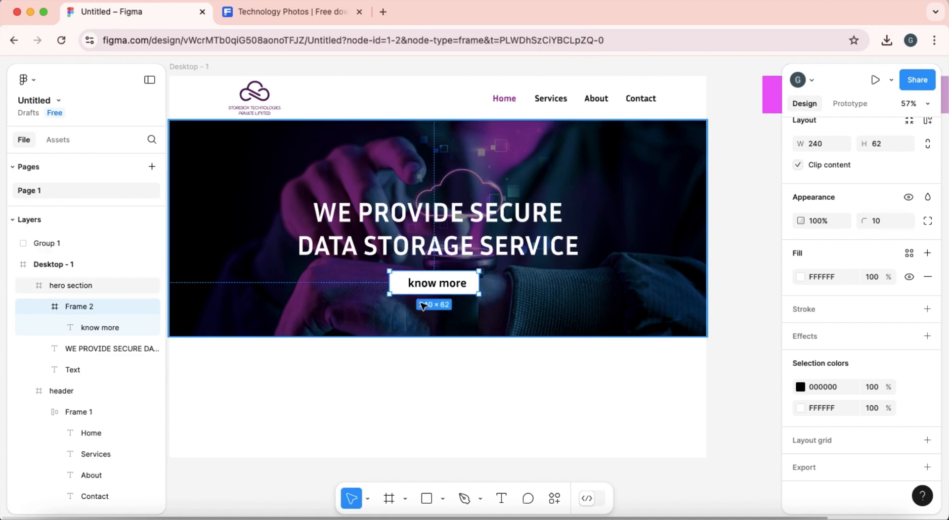
Step: Switch the know more text box to auto width and centre it inside the rounded white button frame
double_click(434, 290)
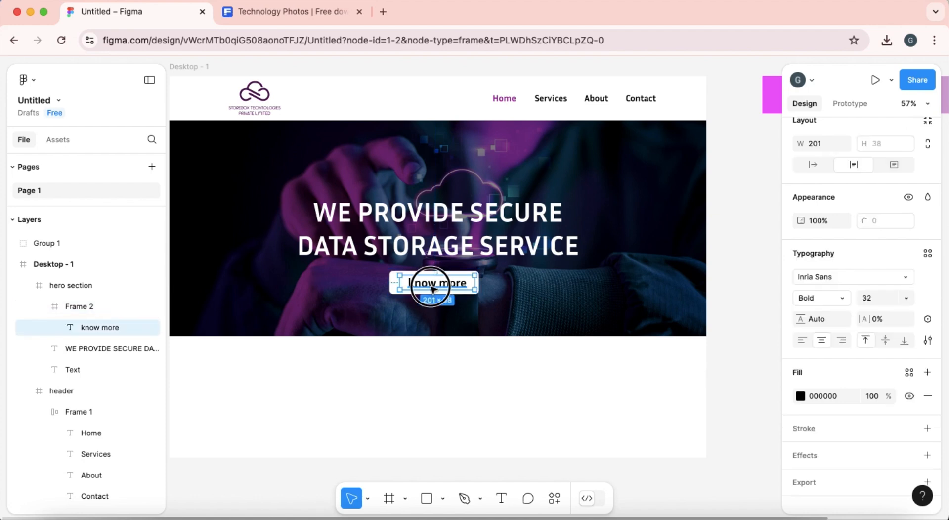
click(812, 168)
drag(436, 286, 438, 288)
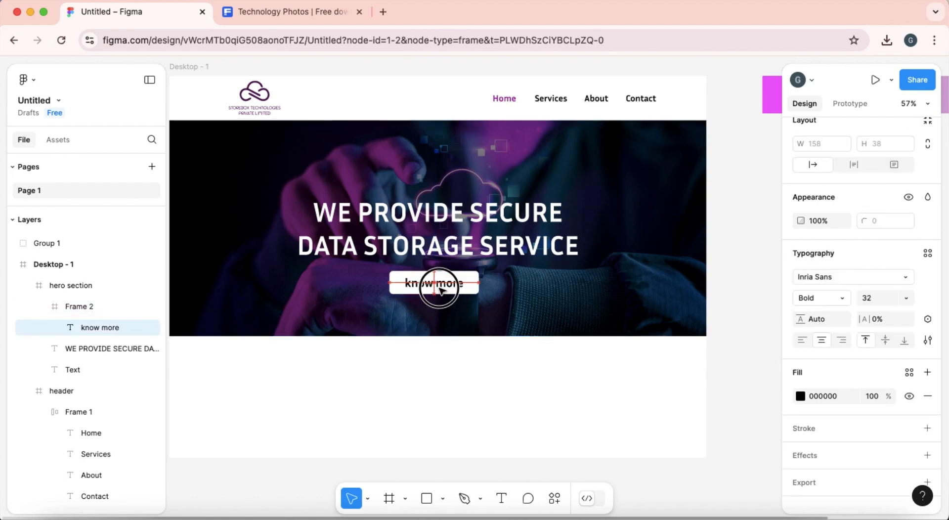
Step: Add auto layout to the white button frame and narrow the frame to a width of 199
click(93, 308)
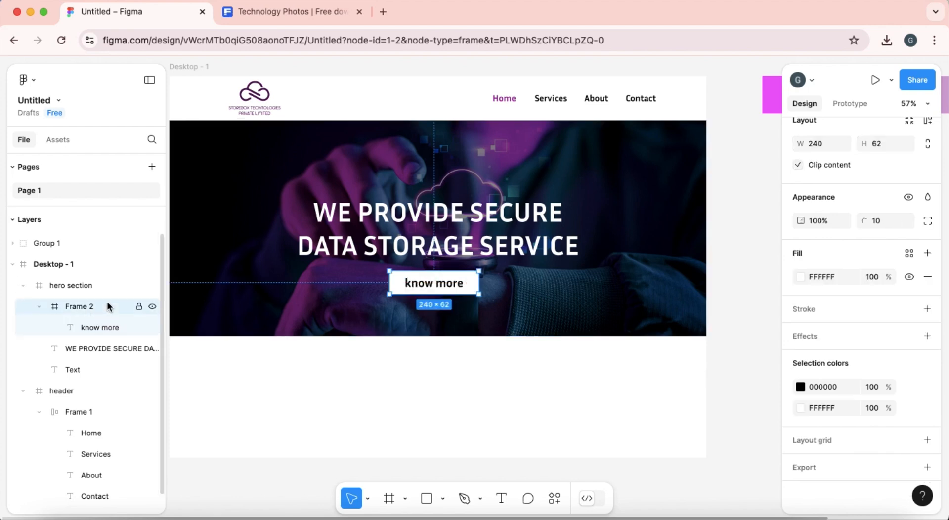
key(shift+a)
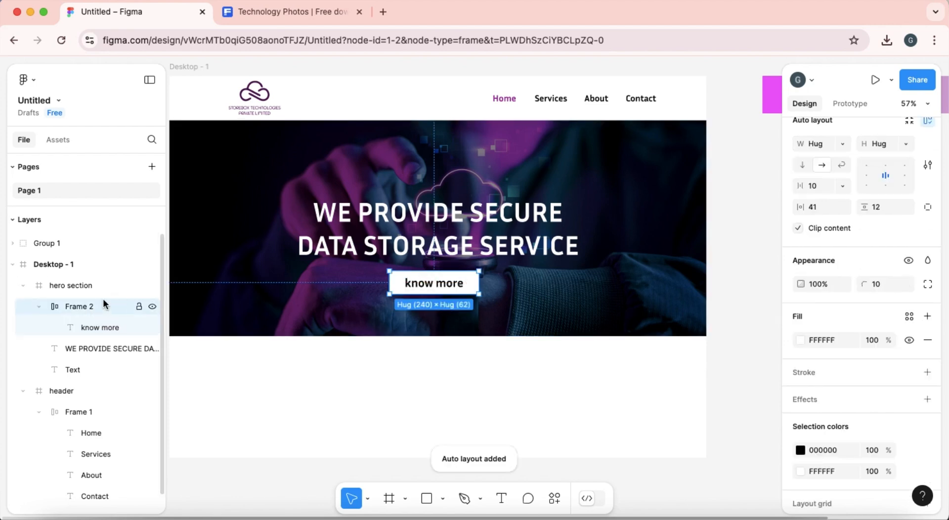
drag(479, 284, 452, 286)
Step: Capitalise the button text's first letter so that it reads Know more
double_click(452, 286)
double_click(451, 286)
click(433, 286)
key(BackSpace)
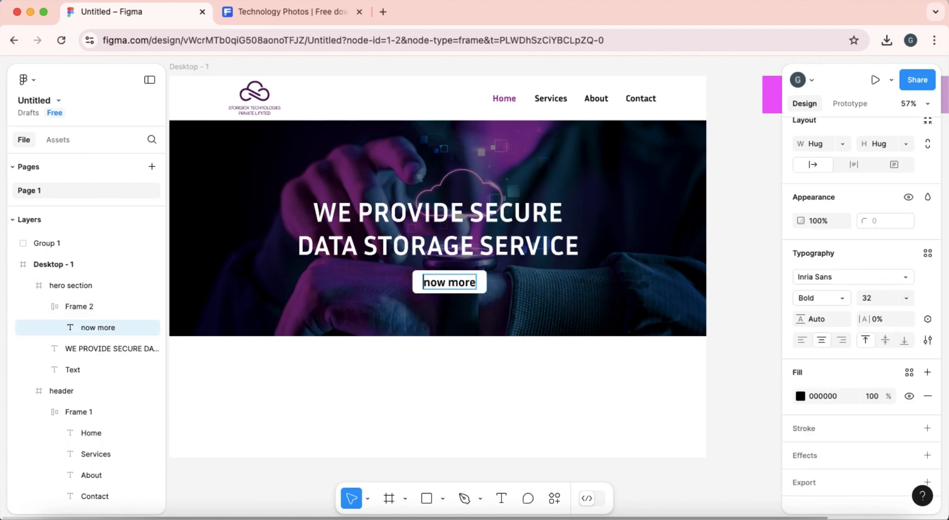
text(K)
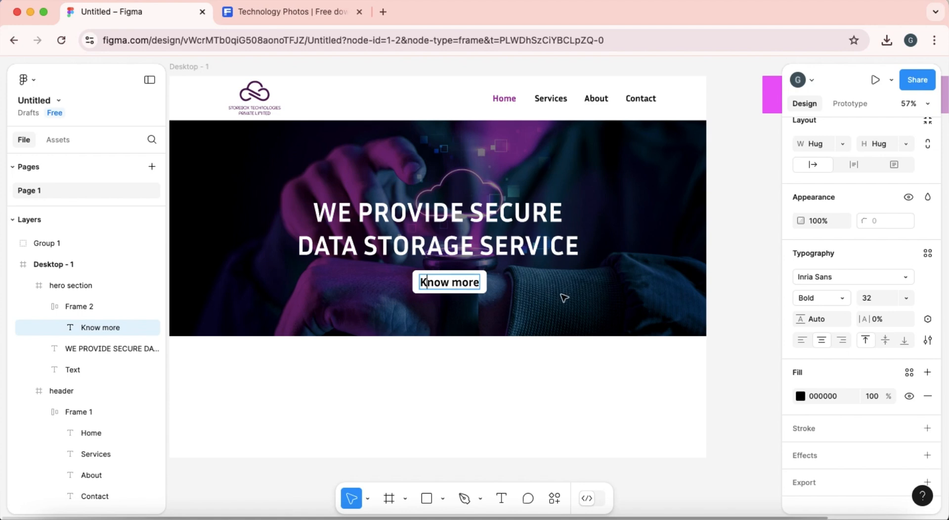
key(Escape)
Step: Fill the Know more text with the page's purple 970297
click(800, 396)
click(694, 407)
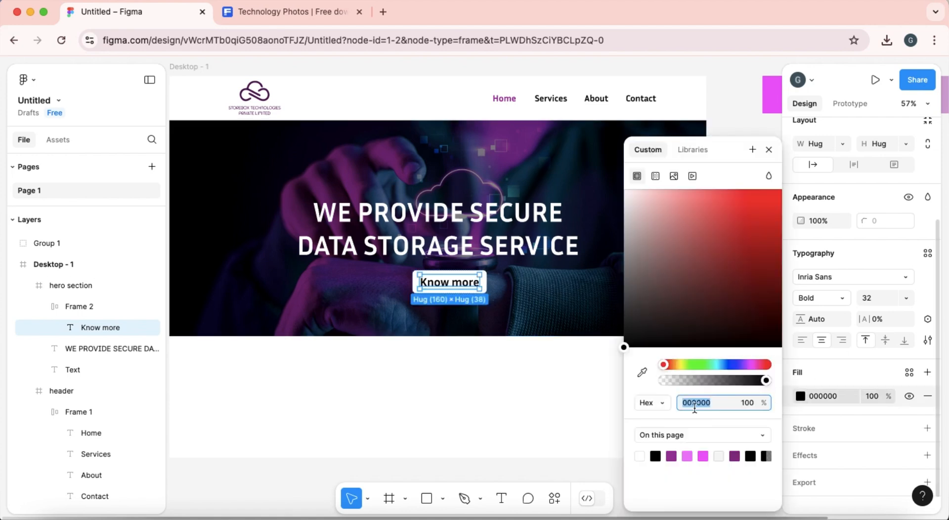
click(673, 455)
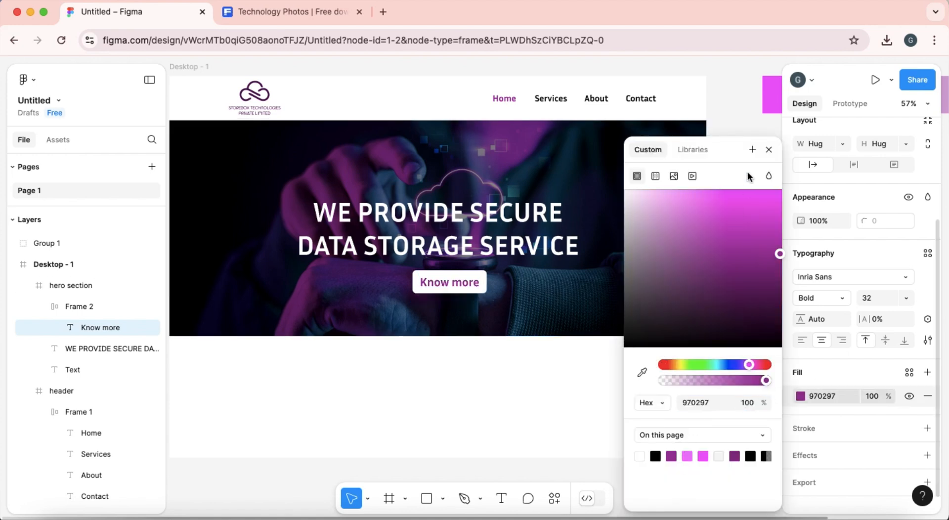
click(769, 150)
click(596, 318)
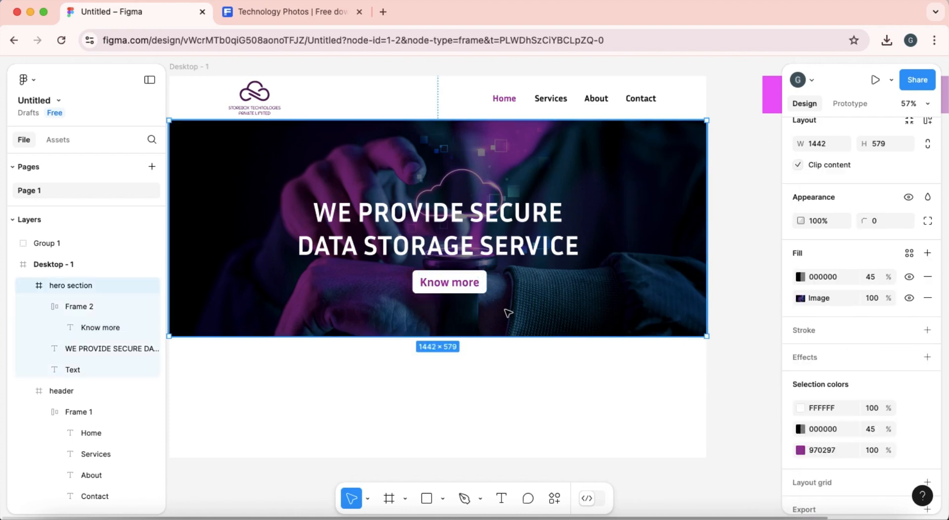
Step: Centre the white Know more button horizontally within the hero section
double_click(475, 295)
drag(473, 292, 468, 292)
scroll(850, 275, up, 3)
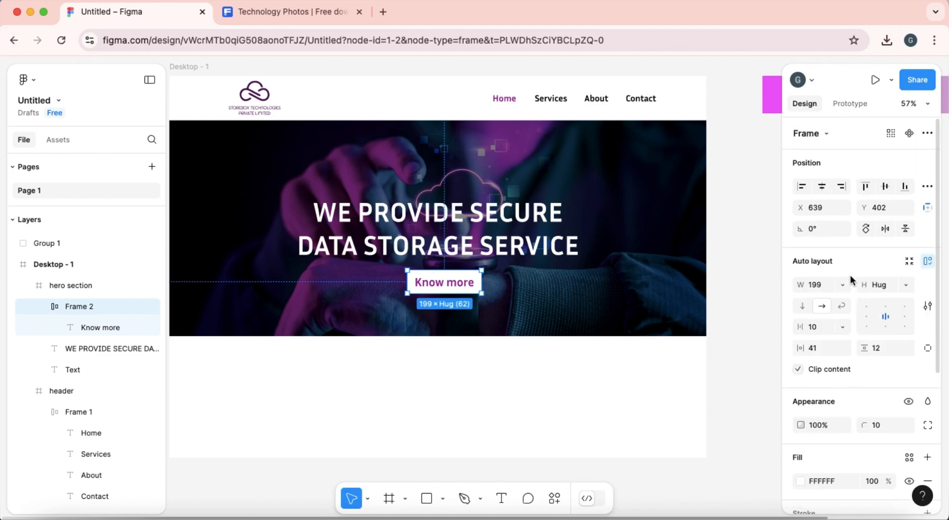
click(822, 187)
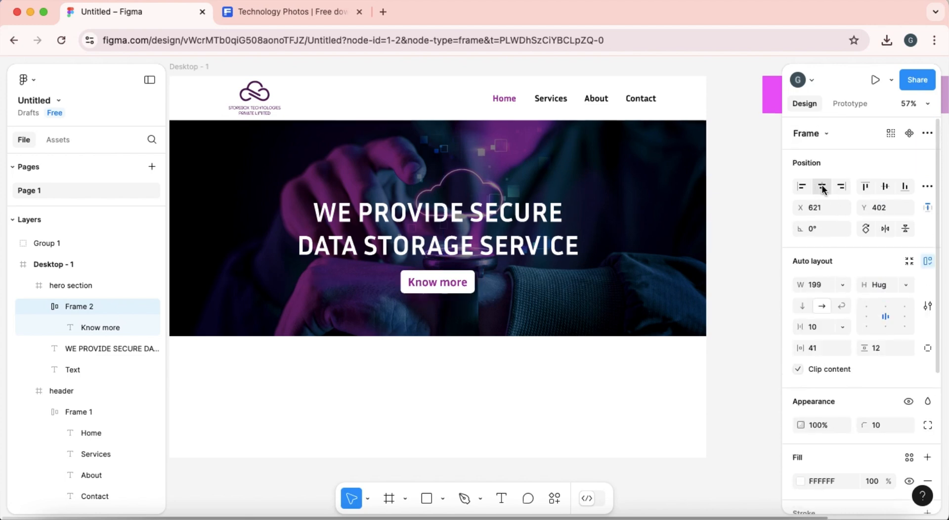
Step: Align the Know more button to the hero section's vertical centre and shift it down below the headline to Y 418
click(884, 191)
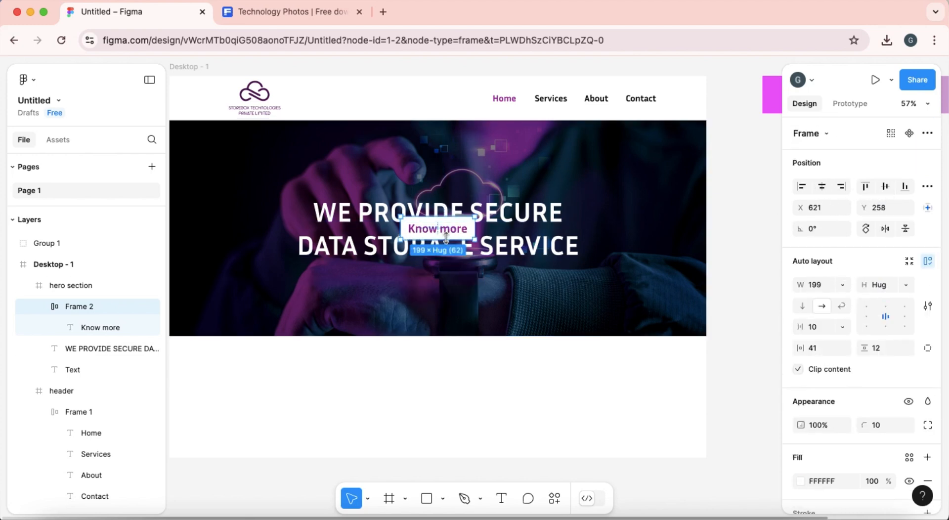
key(shift+Down)
key(shift+Down)
key(shift+Down)
key(shift+Down)
key(shift+Down)
key(shift+Down)
key(shift+Down)
key(shift+Down)
key(shift+Down)
key(shift+Down)
key(shift+Down)
key(shift+Down)
key(shift+Down)
key(shift+Down)
key(shift+Down)
key(shift+Down)
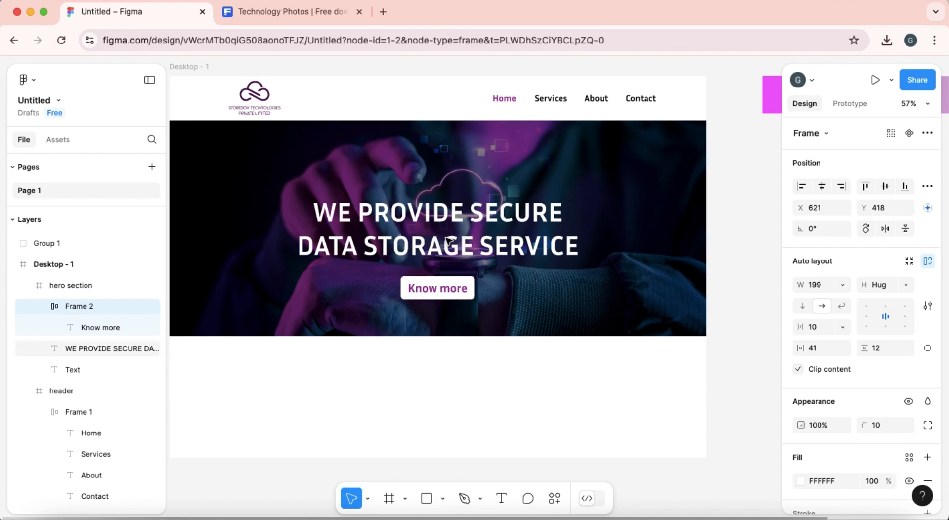
Step: Move the headline and the Know more button together up by about 50 px in the hero section
click(484, 249)
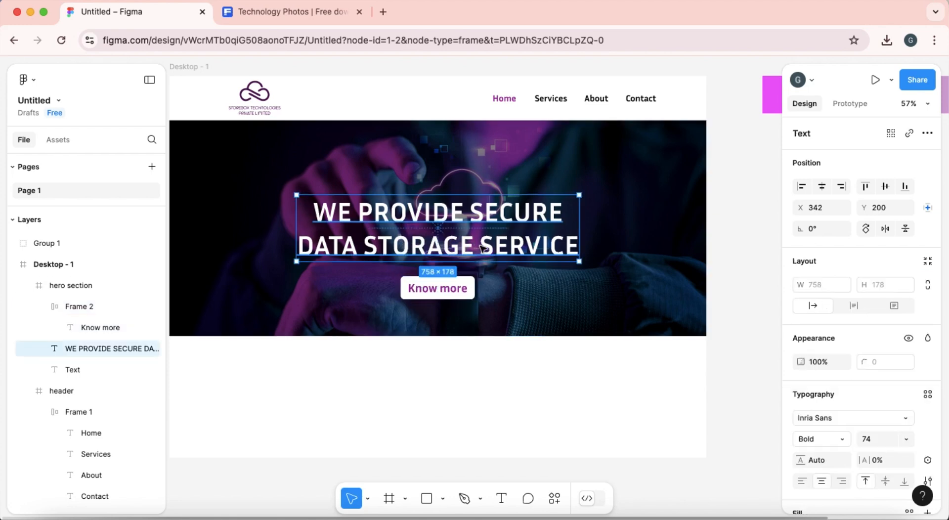
shift+click(448, 295)
key(shift+Up)
key(shift+Up)
key(shift+Up)
key(shift+Up)
key(shift+Up)
key(shift+Up)
key(shift+Up)
key(shift+Up)
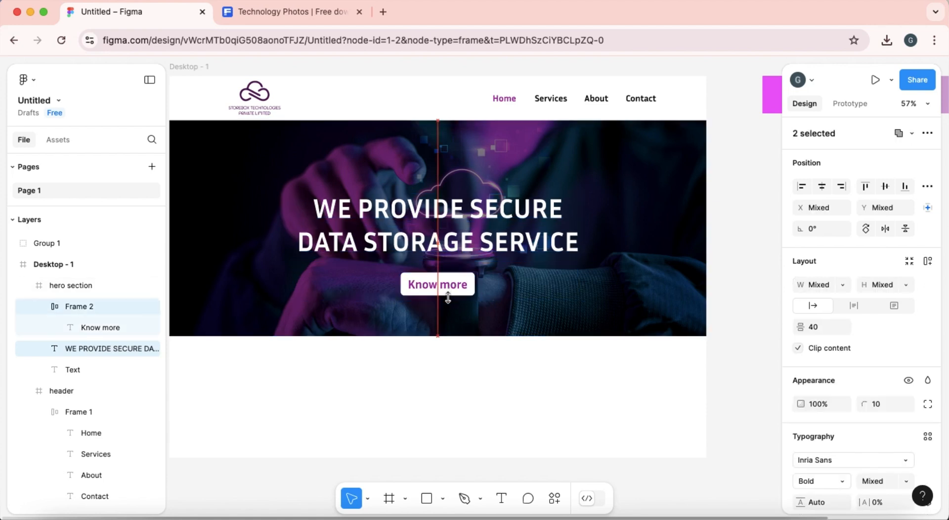
key(shift+Down)
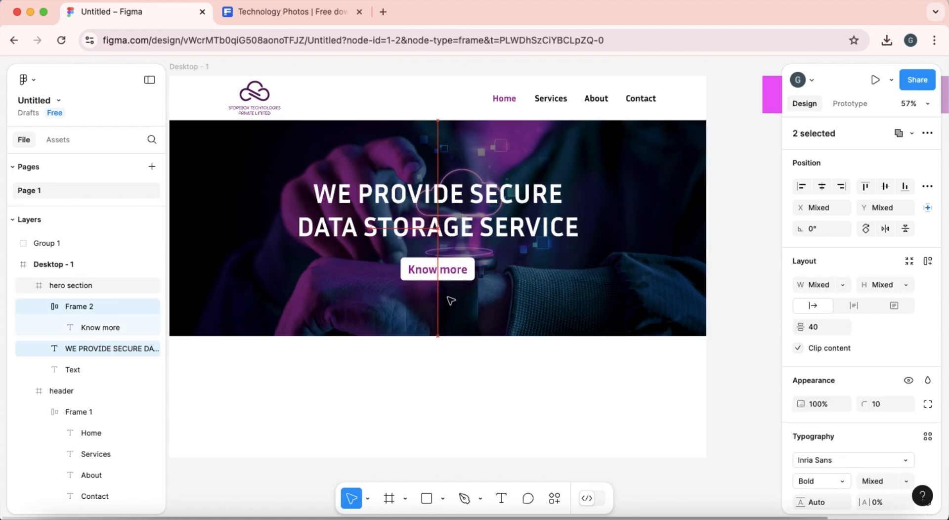
Step: Review the whole page design, examining the hero section, the header and the Desktop - 1 frame in turn
click(546, 322)
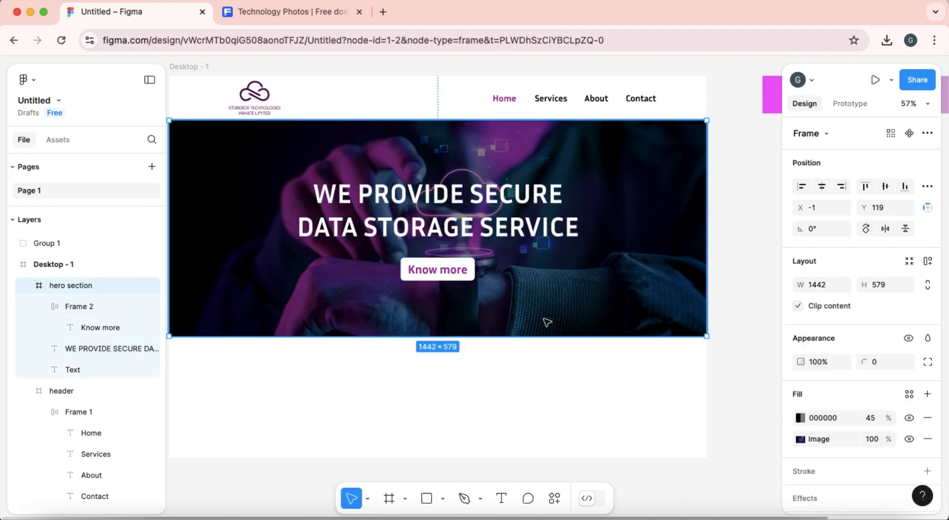
scroll(547, 322, down, 5)
scroll(547, 322, down, 1)
scroll(547, 322, down, 1)
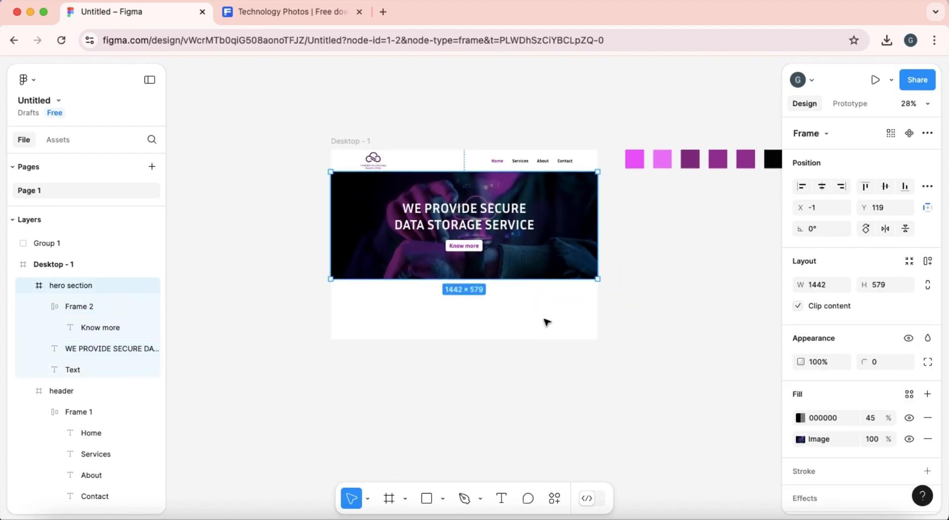
click(632, 275)
scroll(435, 160, up, 1)
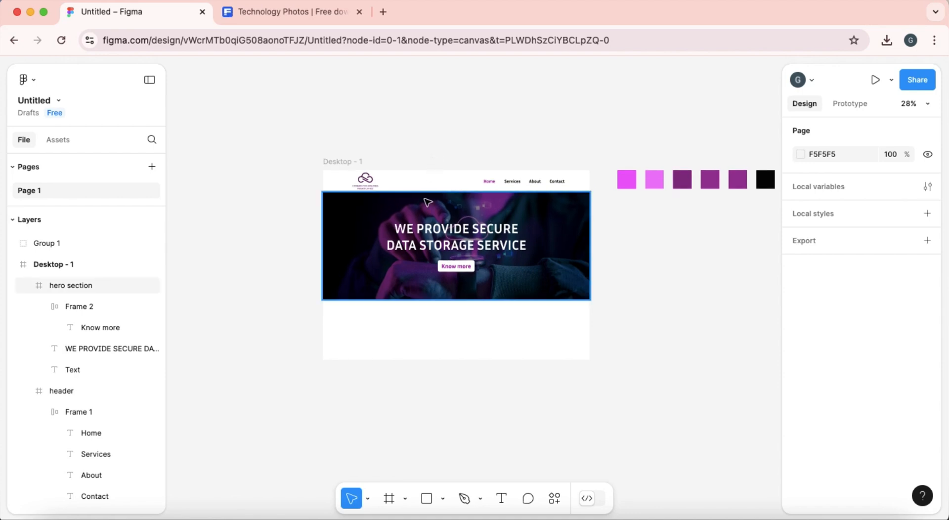
scroll(434, 159, up, 5)
scroll(428, 202, down, 5)
scroll(435, 218, down, 1)
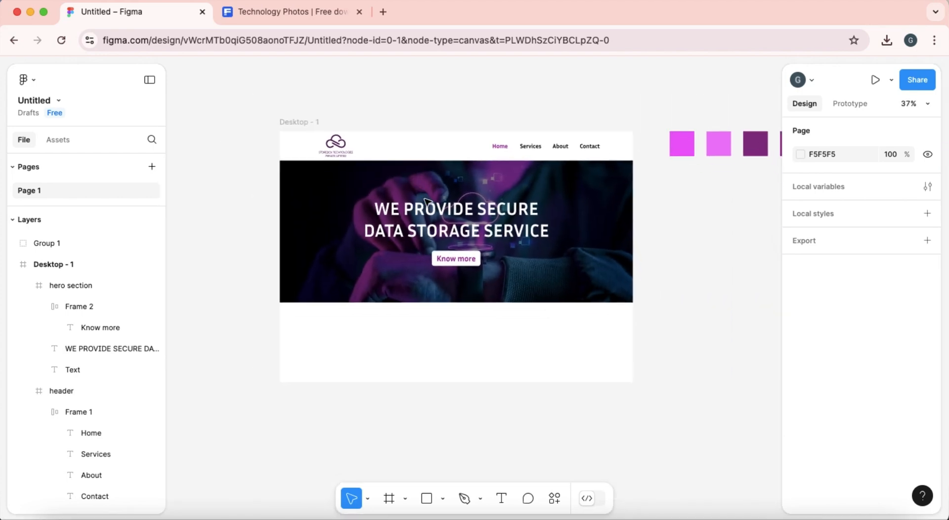
click(442, 228)
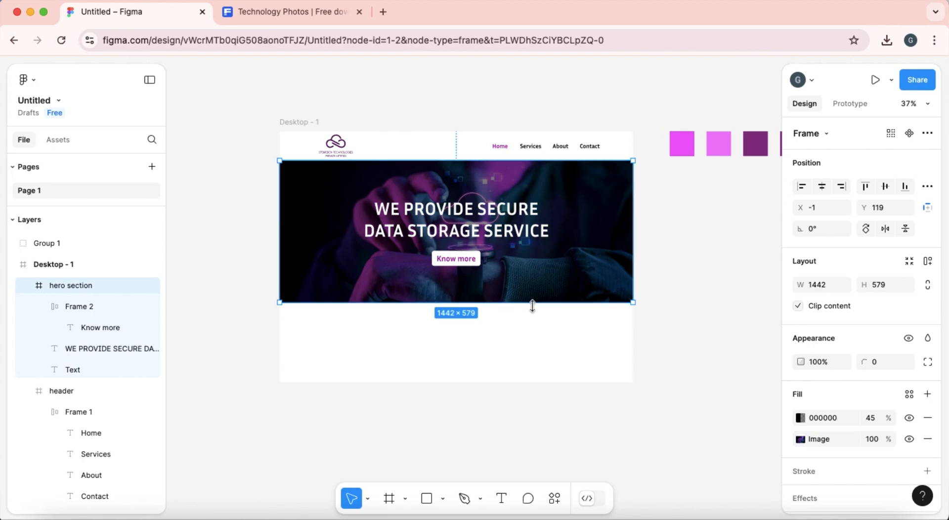
click(290, 131)
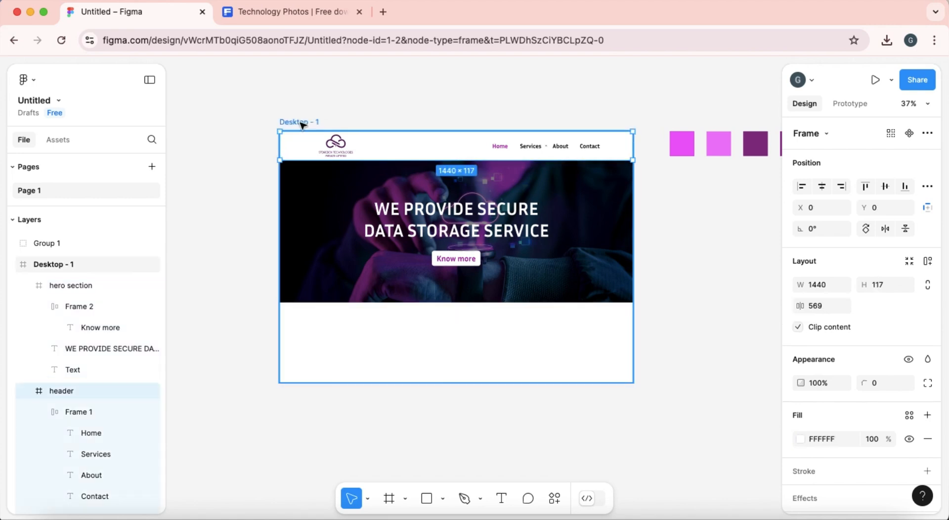
click(299, 123)
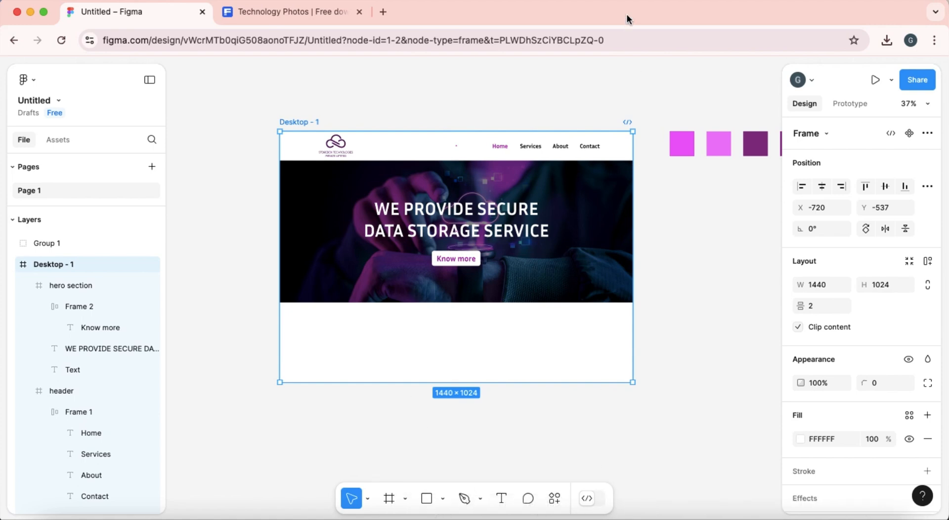
Step: Draw a new frame about 1199 × 200 in the white area of Desktop - 1 below the hero section
key(Escape)
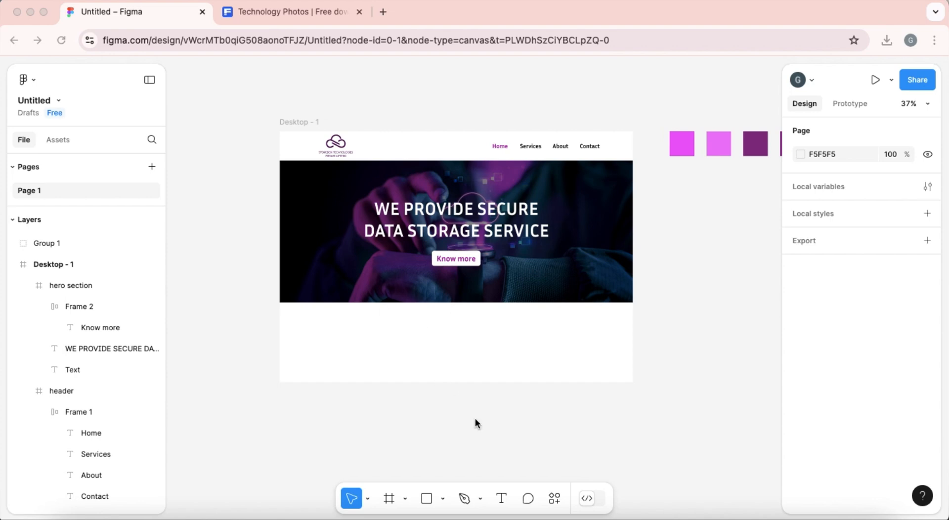
click(435, 377)
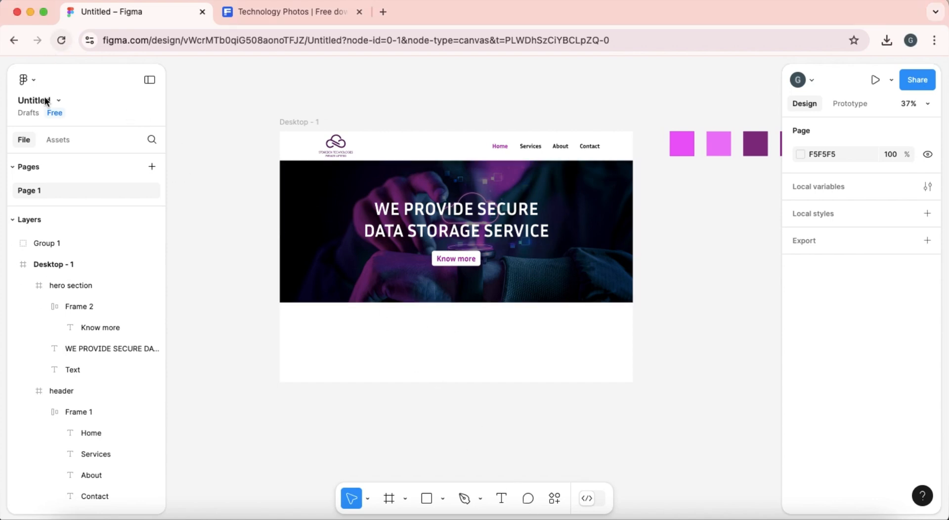
click(388, 499)
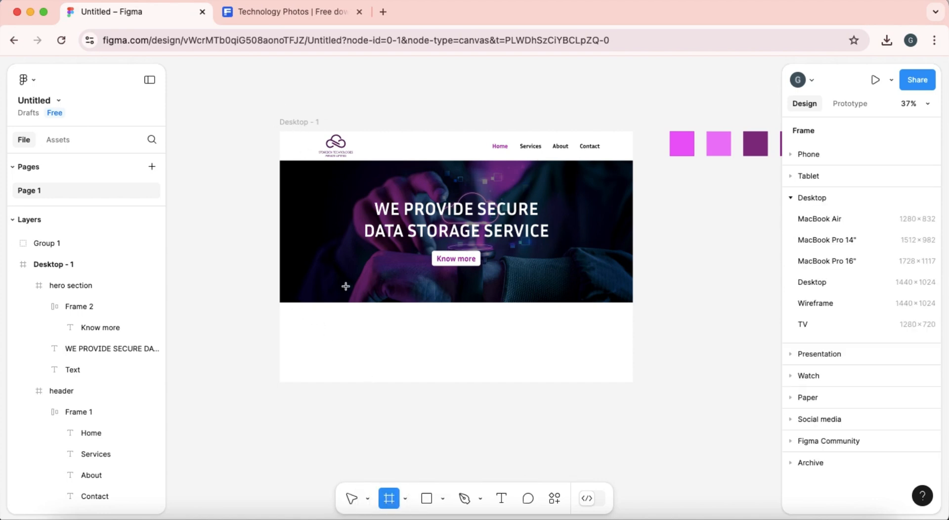
drag(328, 312, 593, 362)
drag(329, 329, 301, 326)
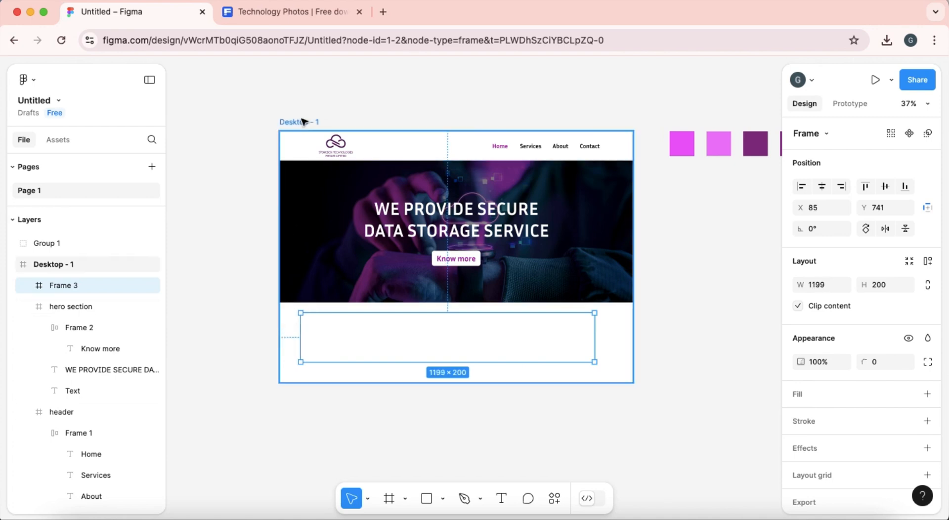
Step: Show the layout grid of the Desktop - 1 frame
click(306, 122)
scroll(899, 431, down, 4)
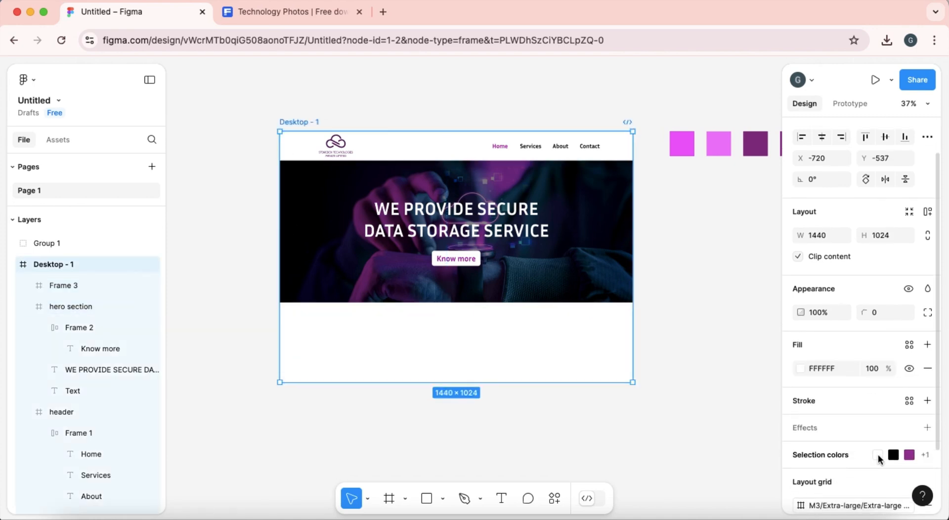
click(891, 448)
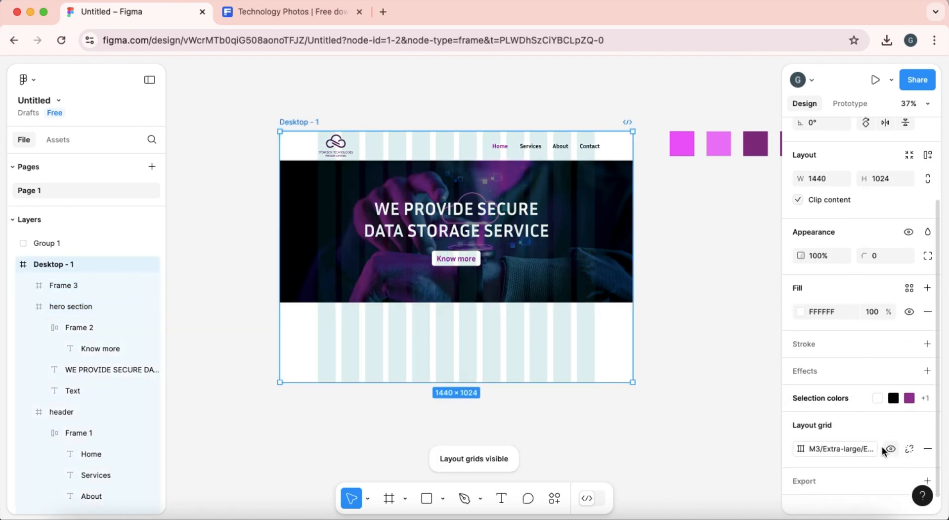
Step: Widen the new frame below the hero to about 1257 and shift the header navigation links left to X 846, within the grid columns
click(495, 340)
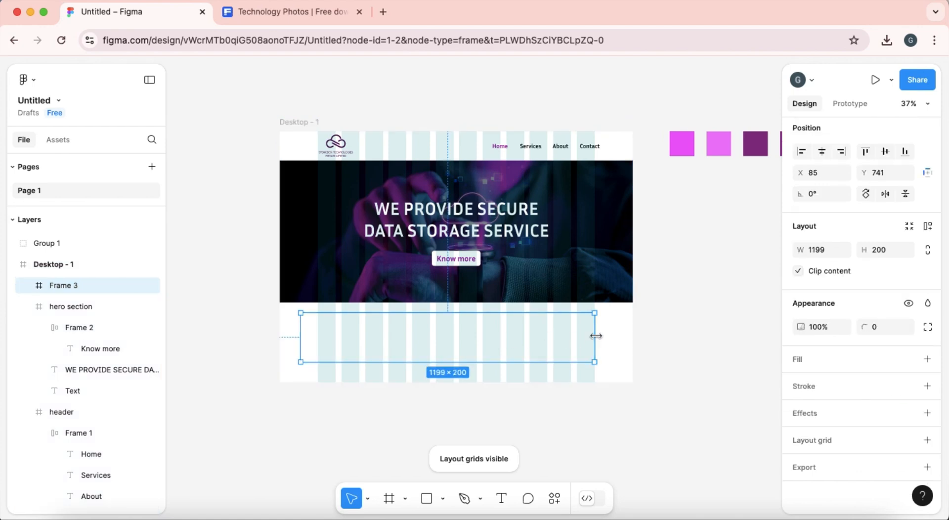
drag(596, 336, 610, 335)
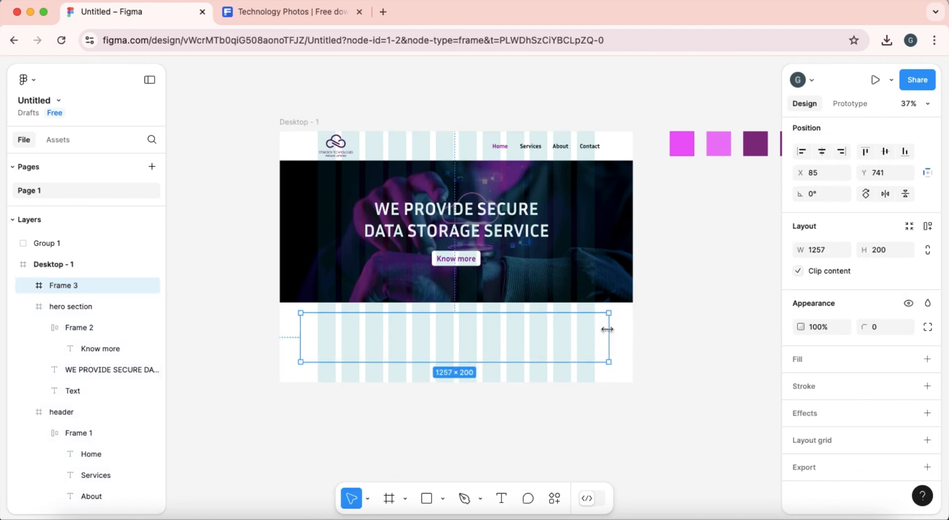
click(565, 149)
key(Left)
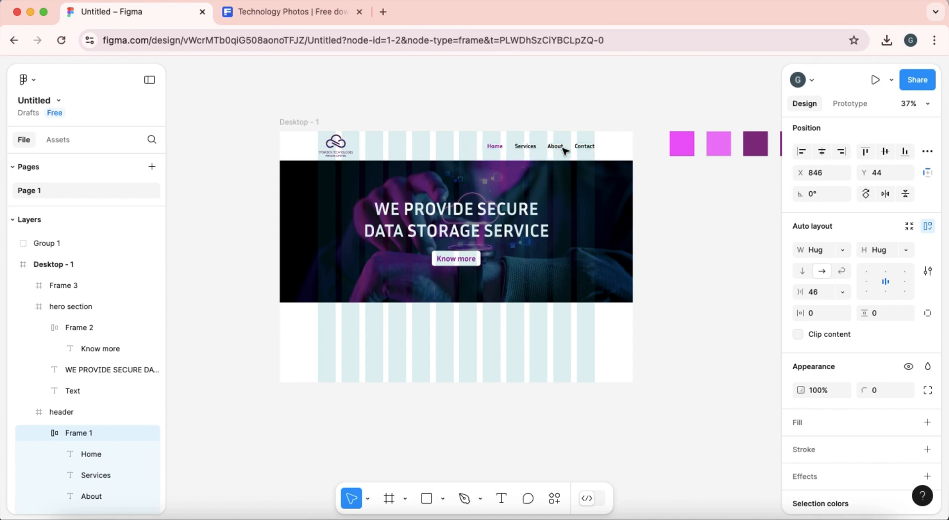
Step: Fill the empty frame below the hero with the page's purple 970297
click(558, 340)
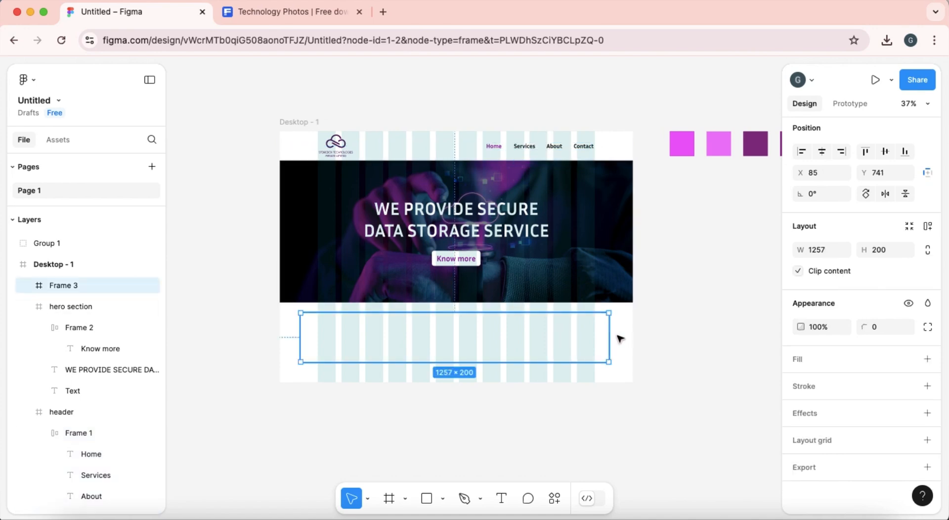
click(928, 359)
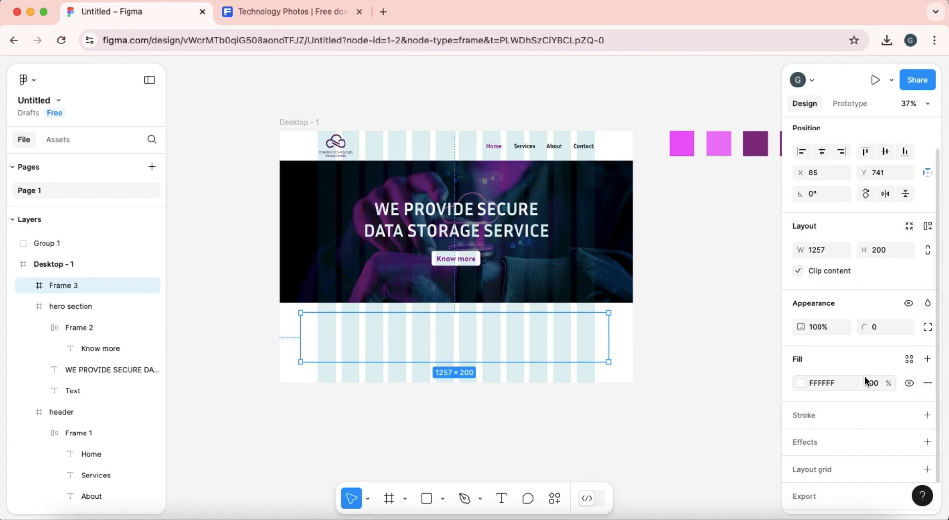
click(801, 383)
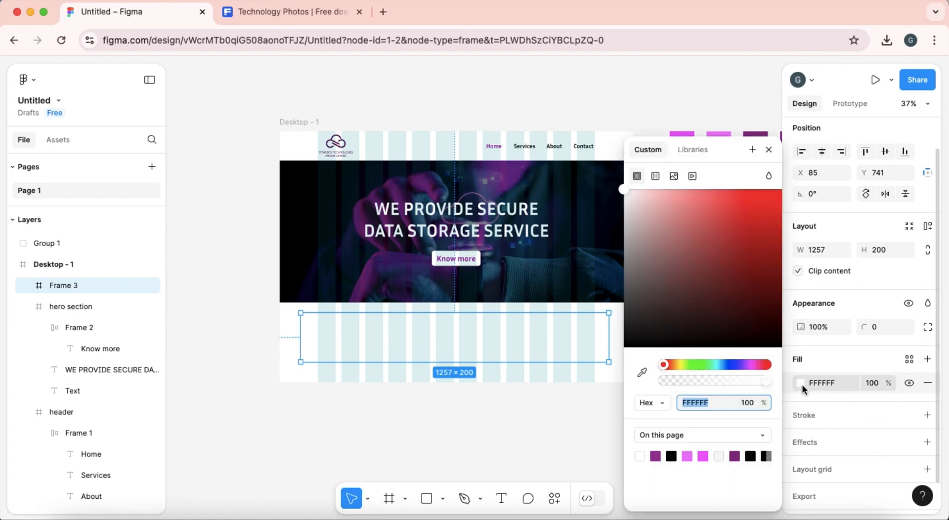
click(642, 374)
click(658, 456)
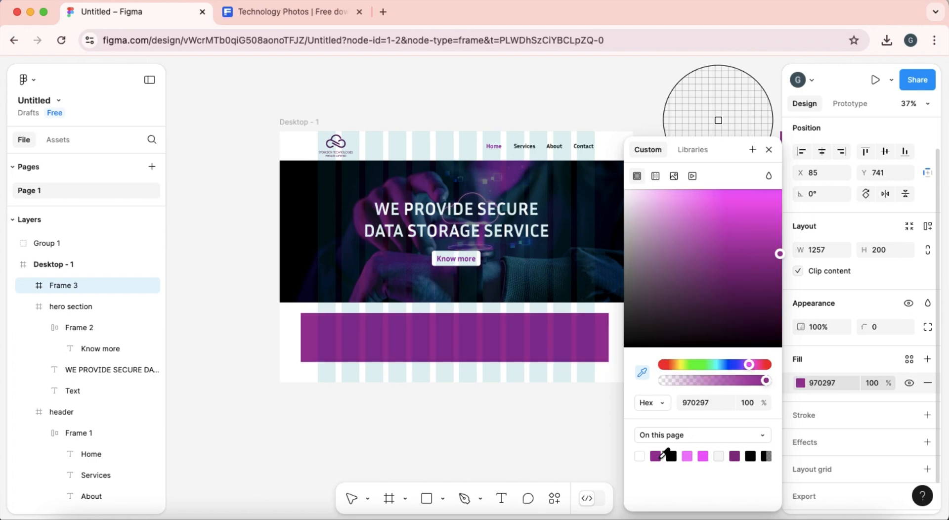
click(769, 151)
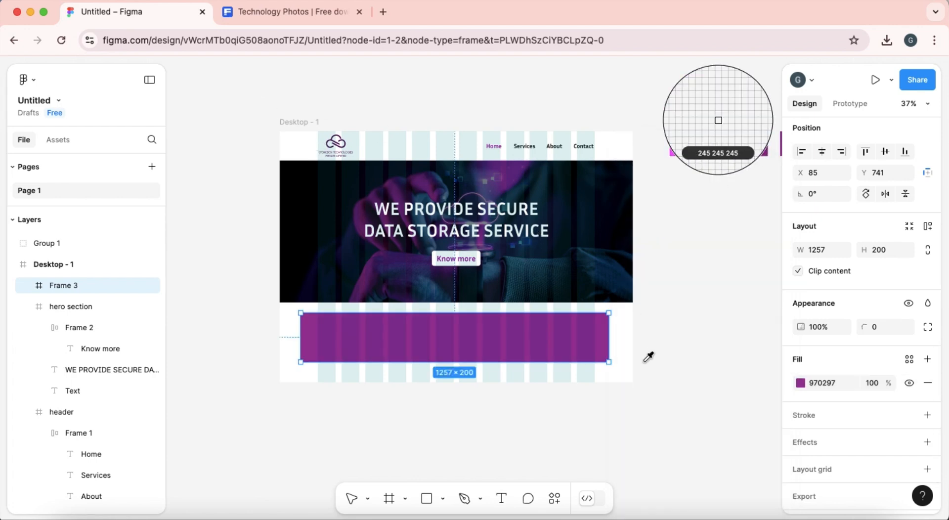
key(Escape)
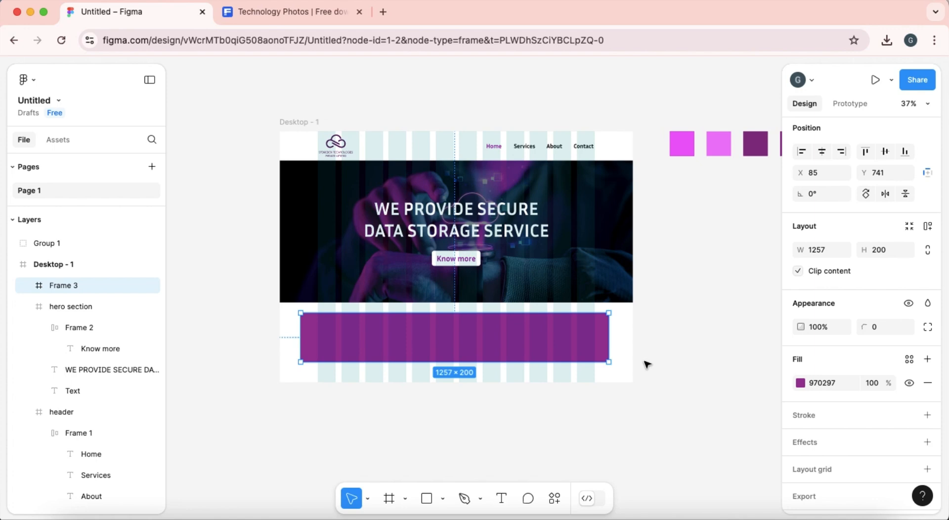
Step: Center the purple frame horizontally within Desktop - 1
click(319, 123)
scroll(843, 428, down, 2)
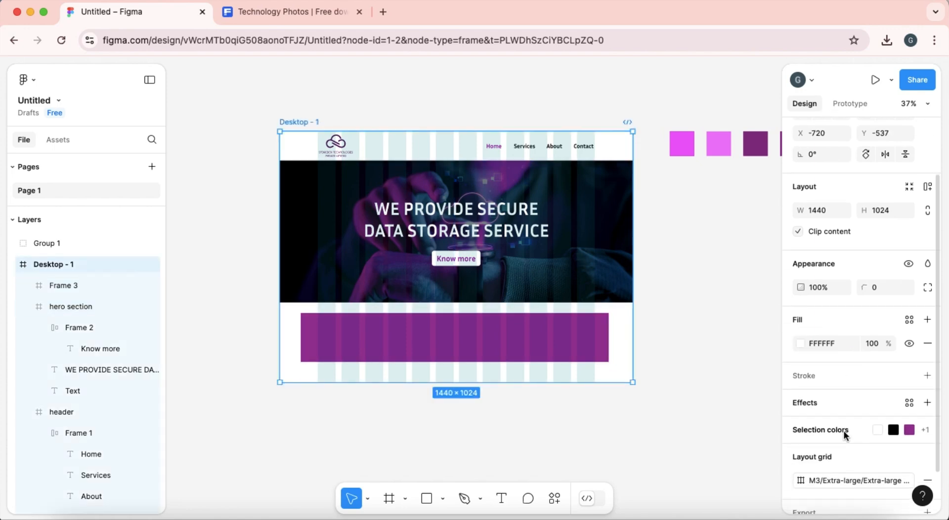
scroll(862, 432, down, 2)
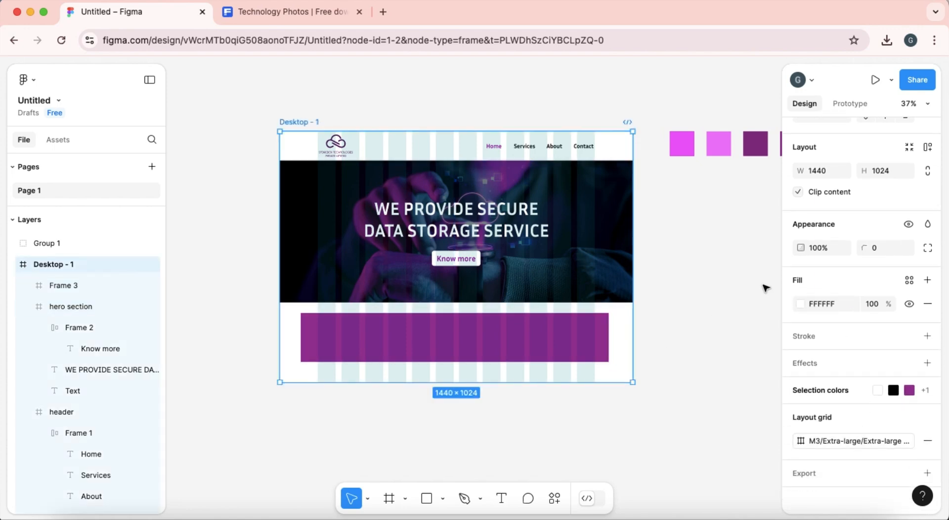
click(523, 338)
click(820, 121)
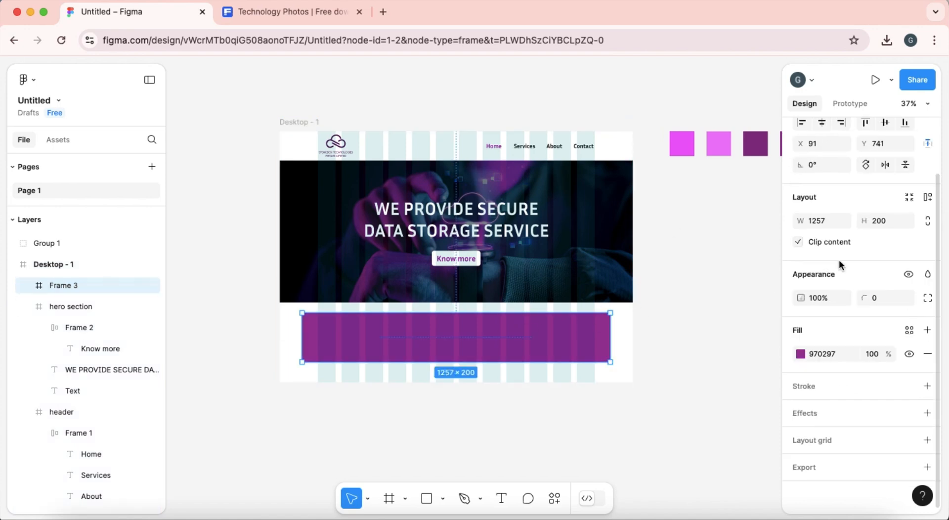
Step: Round the purple frame's corners with a radius of 26
scroll(888, 149, up, 3)
scroll(877, 337, down, 2)
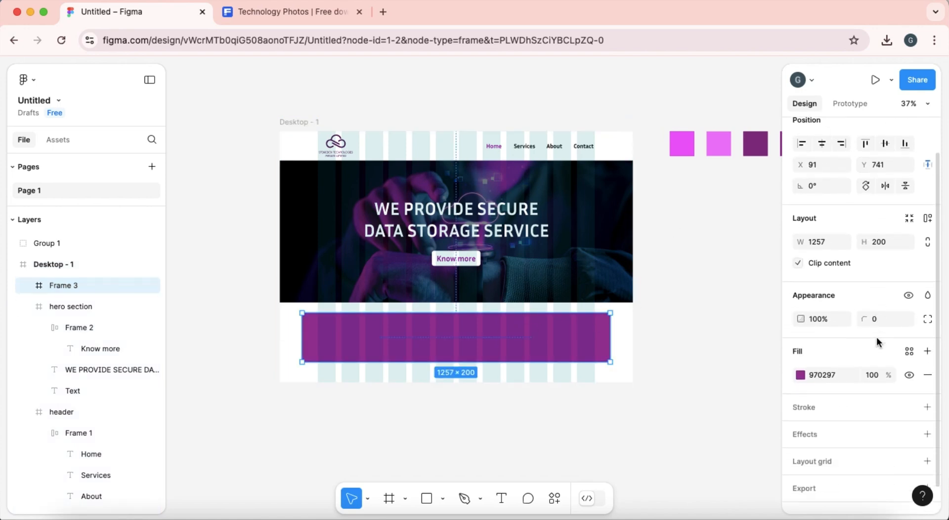
mouse_move(864, 319)
mouse_down()
mouse_move(936, 320)
mouse_move(36, 326)
mouse_move(934, 320)
mouse_move(45, 325)
mouse_move(867, 318)
mouse_up()
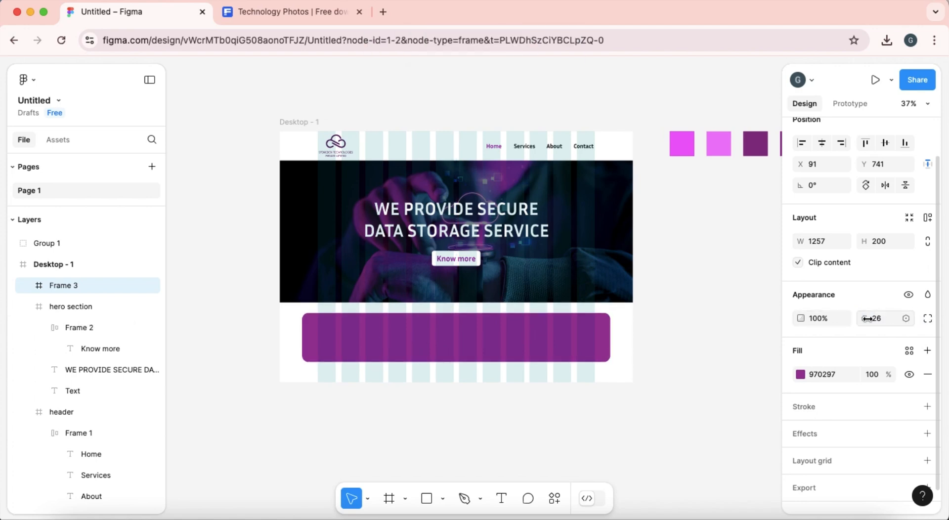
Step: Extend Desktop - 1 downward to a height of about 1285 and the purple frame to about 280
click(310, 122)
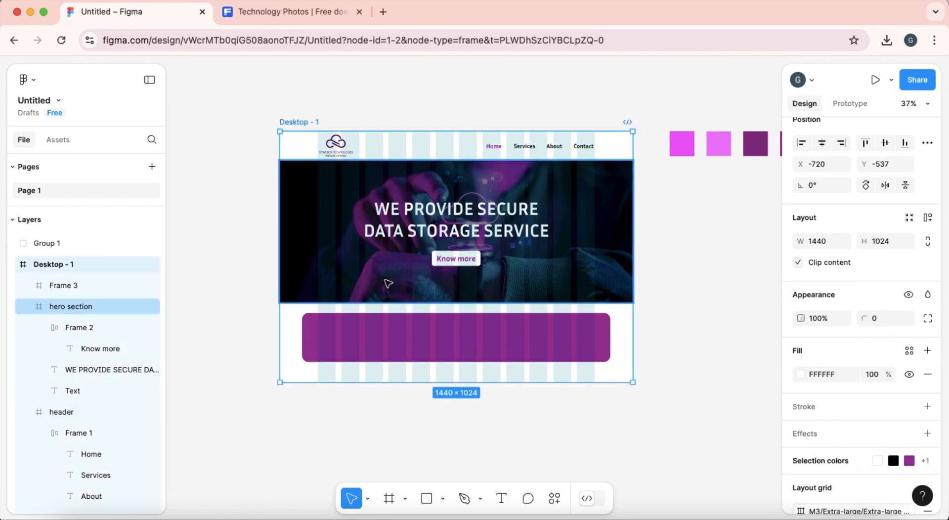
drag(368, 383, 367, 446)
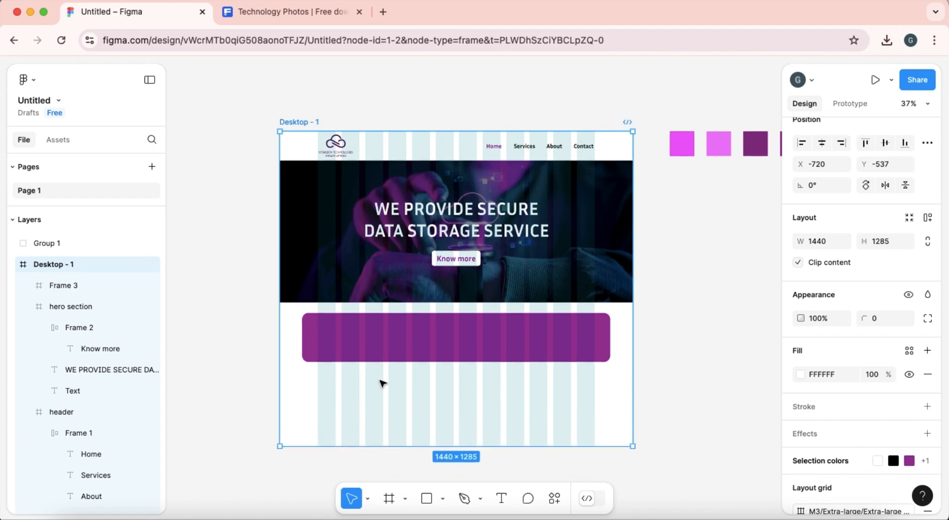
click(399, 354)
drag(415, 361, 418, 382)
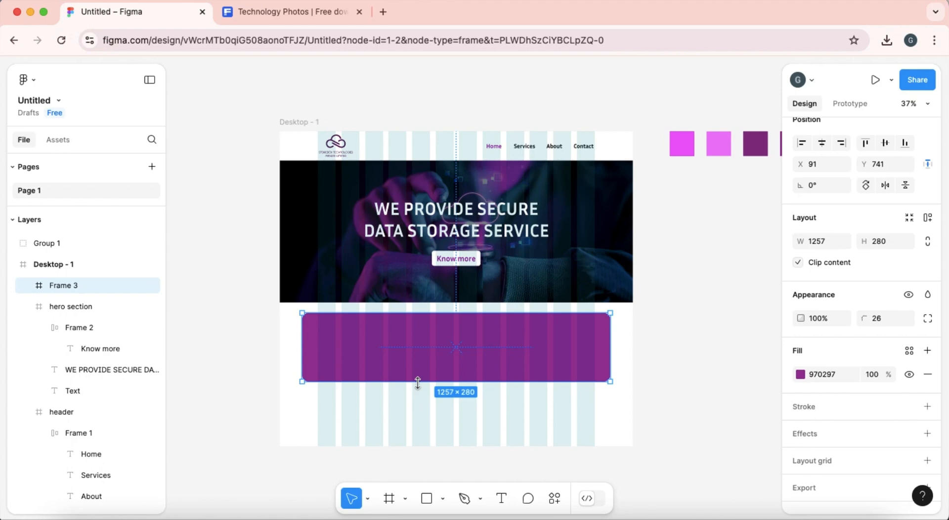
click(418, 383)
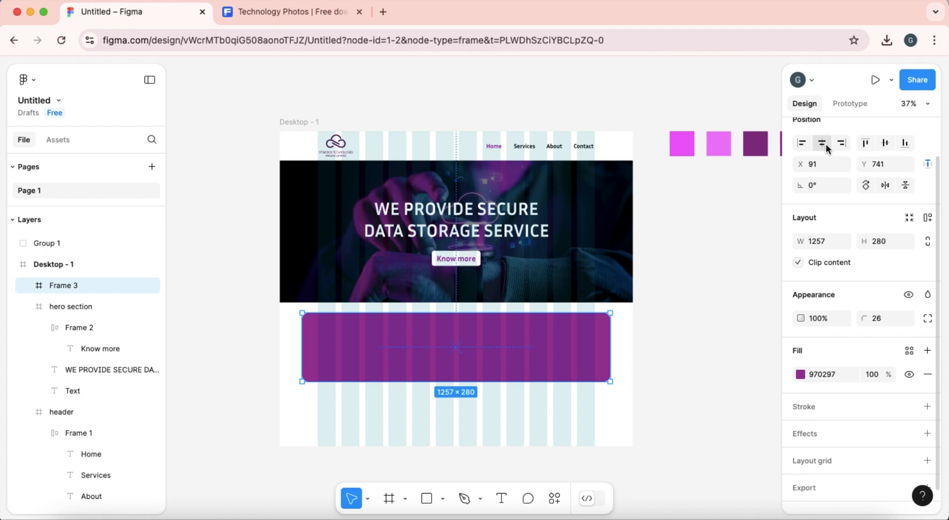
Step: Add the text "Data Backup for Business" inside the purple frame
key(t)
click(400, 365)
text(Data Back)
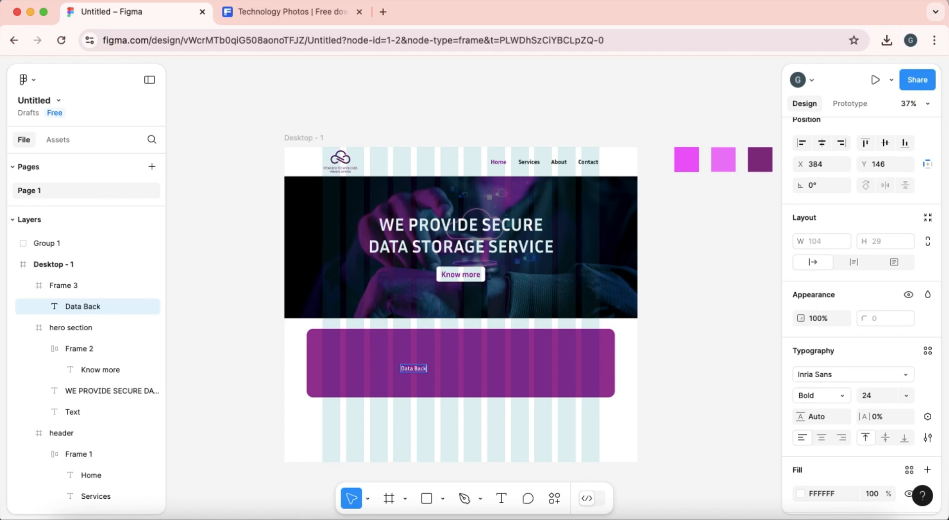
text(up for Business)
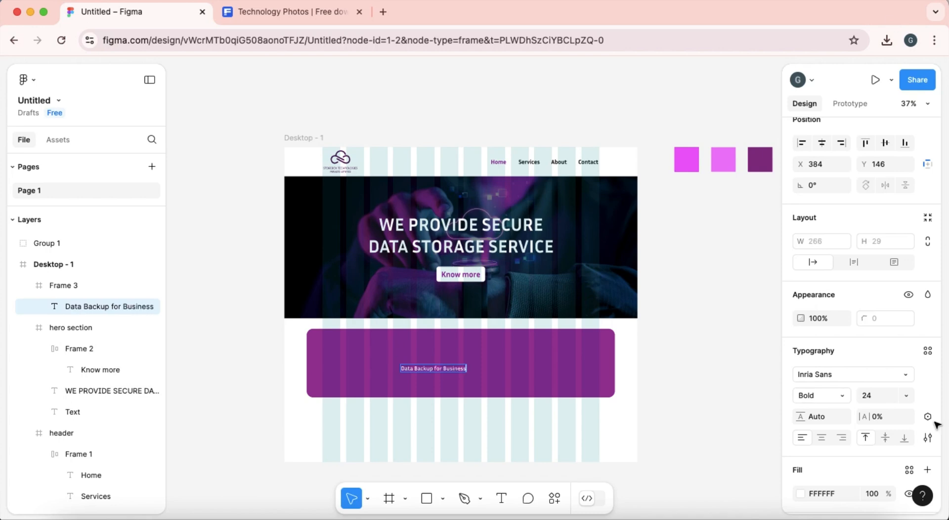
Step: Set the font size of the "Data Backup for Business" text to 64
click(900, 398)
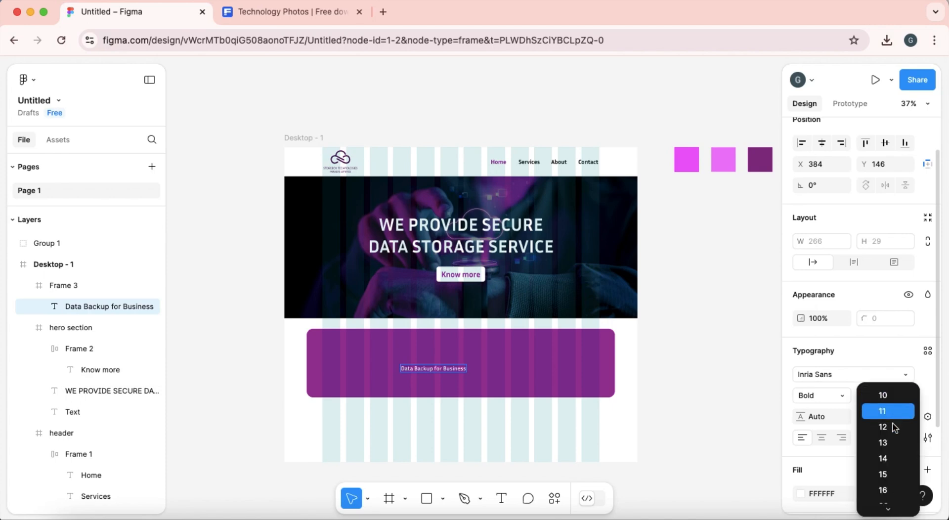
click(462, 369)
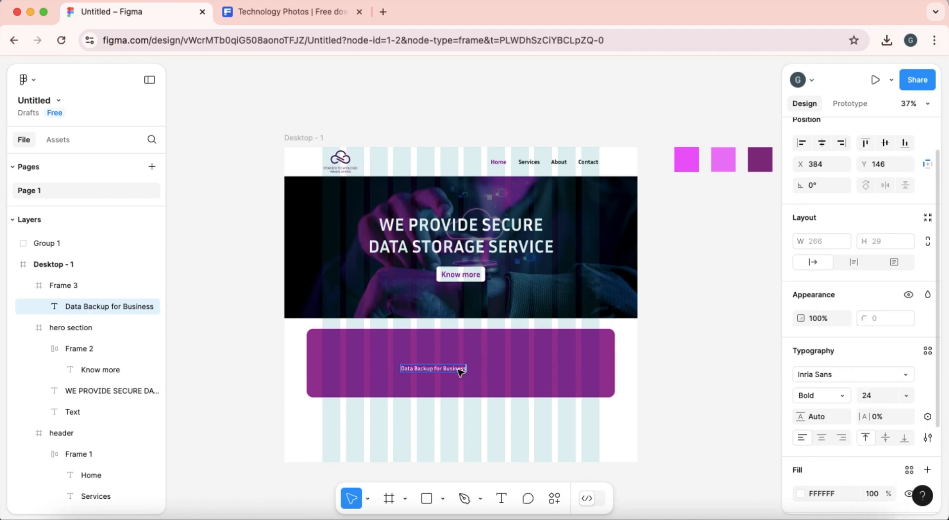
click(907, 395)
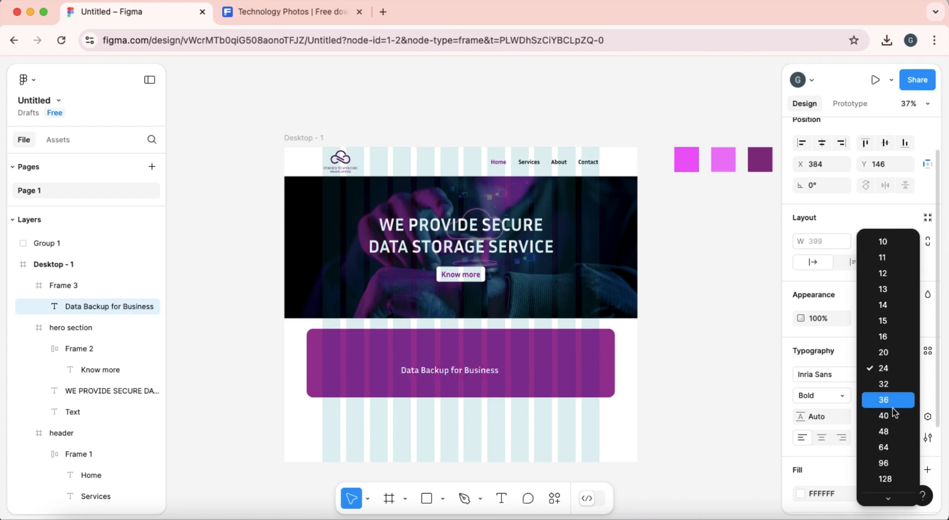
click(887, 446)
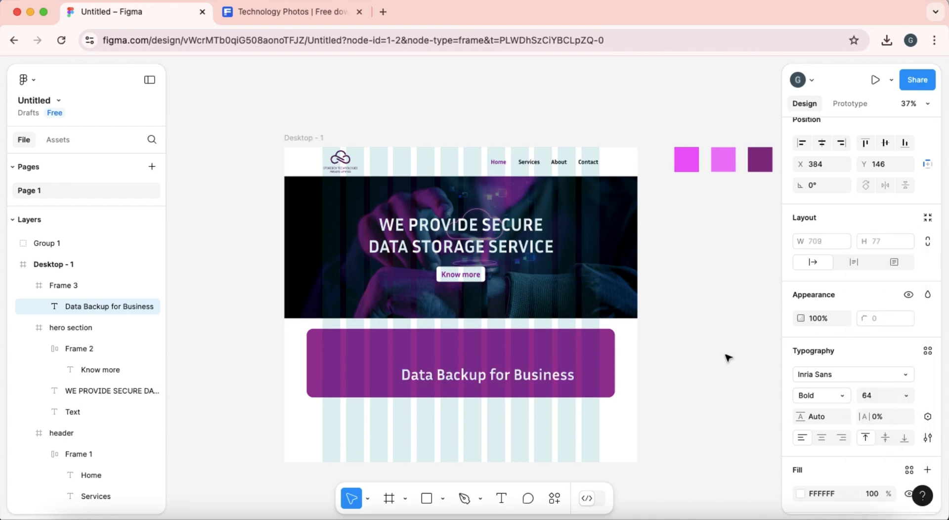
Step: Position the "Data Backup for Business" heading horizontally centered and slightly above the middle of the purple frame, at X 274, Y 77
drag(518, 372, 500, 363)
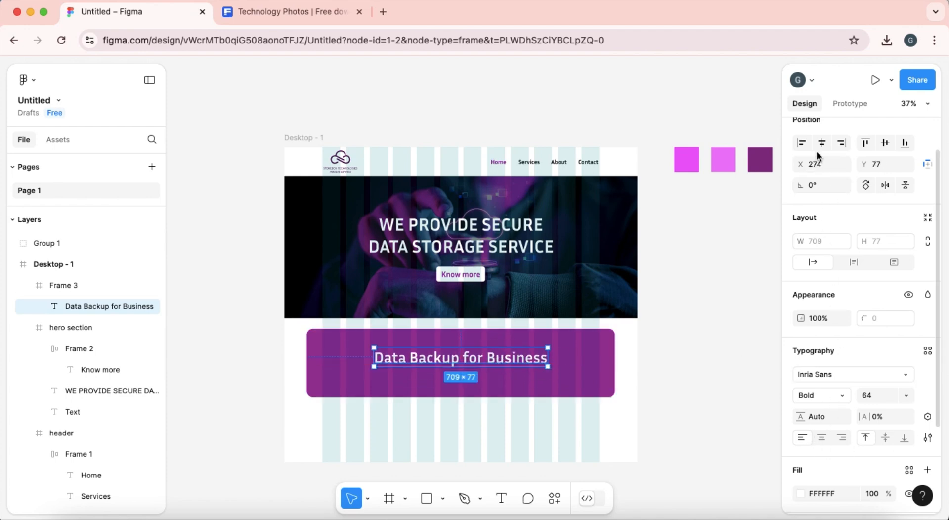
click(885, 143)
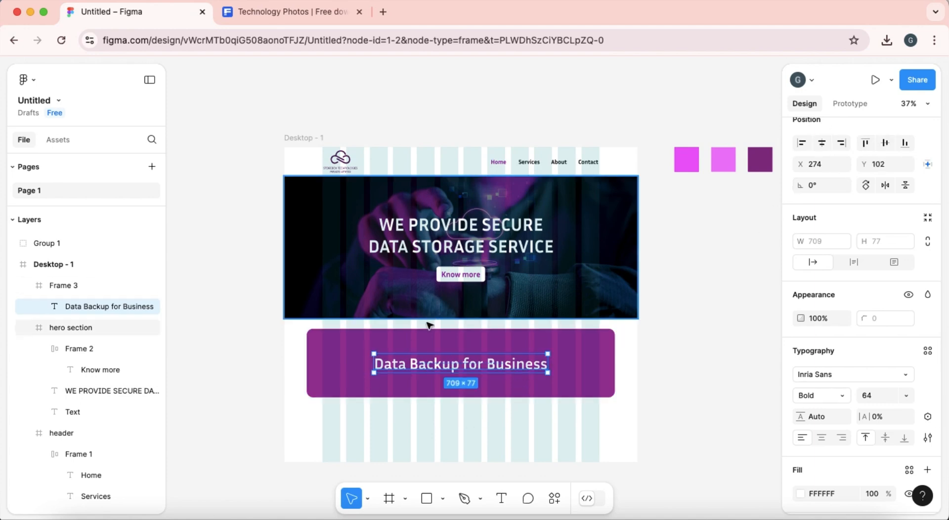
drag(427, 367, 428, 364)
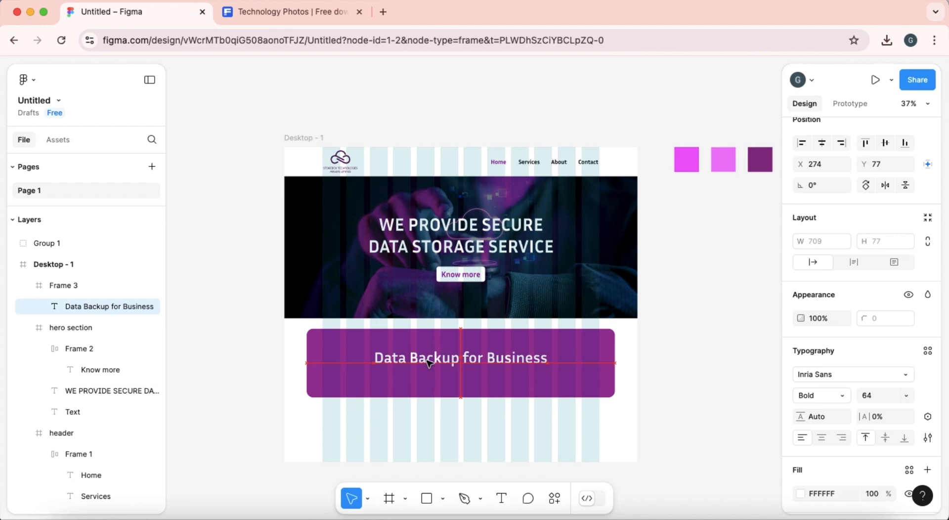
Step: Hide the layout grid of the Desktop - 1 frame
click(308, 145)
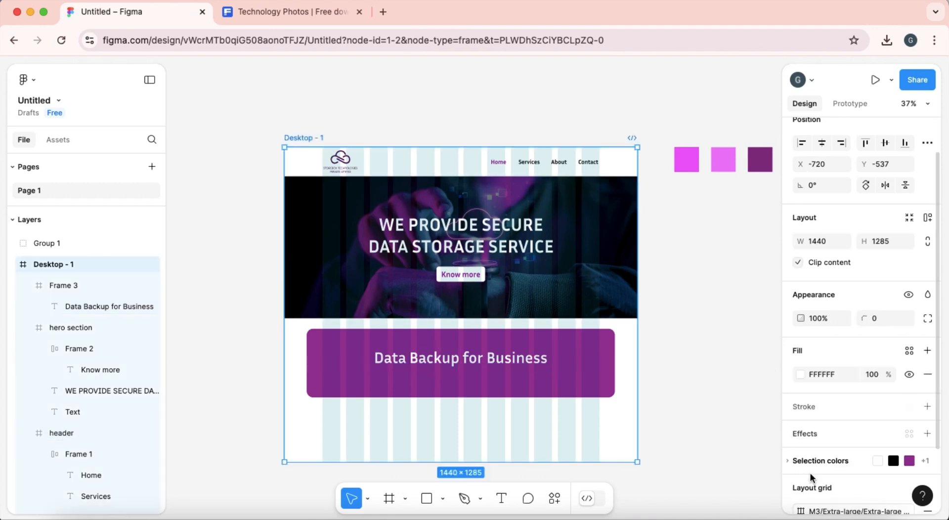
scroll(863, 452, down, 3)
click(891, 447)
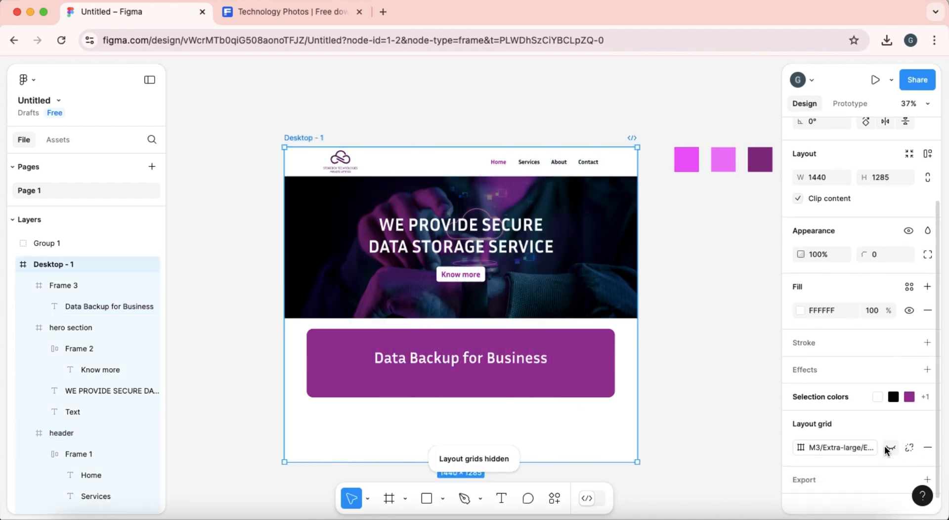
Step: Change the fill of the purple section frame below the hero to 840484
click(502, 352)
click(511, 360)
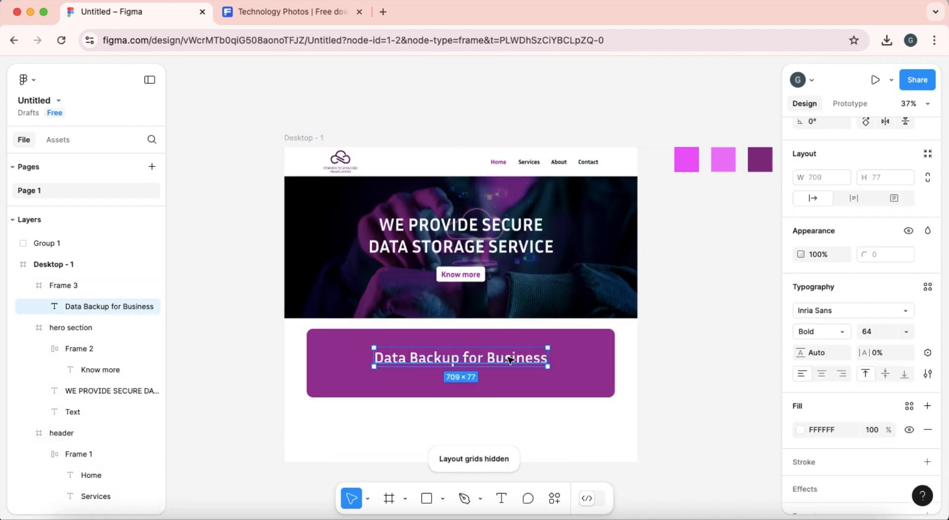
click(583, 379)
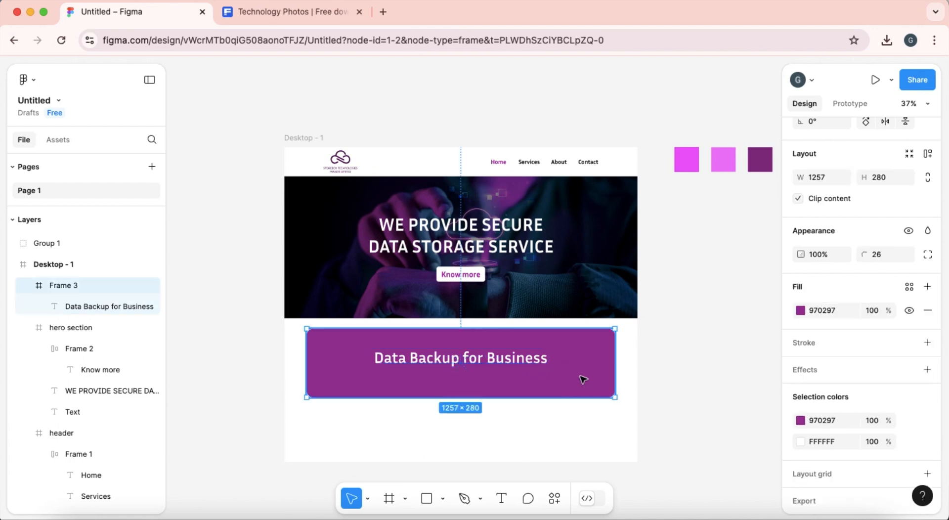
click(799, 310)
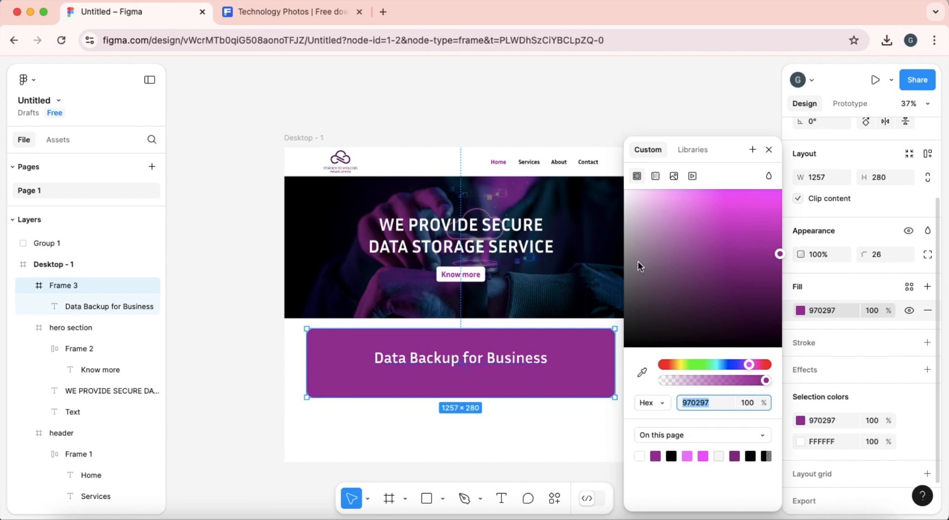
click(734, 456)
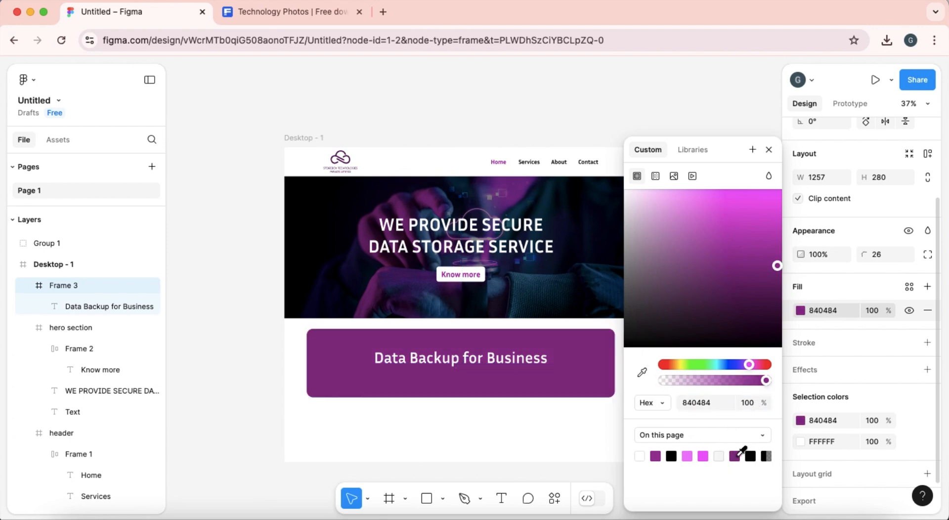
click(198, 172)
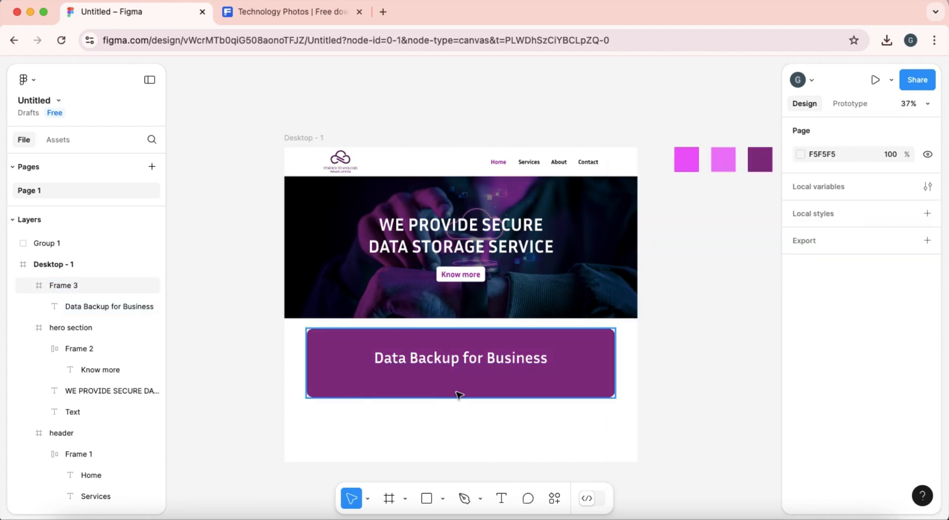
Step: Place a new text object inside the purple frame, below the "Data Backup for Business" heading
click(502, 498)
click(463, 382)
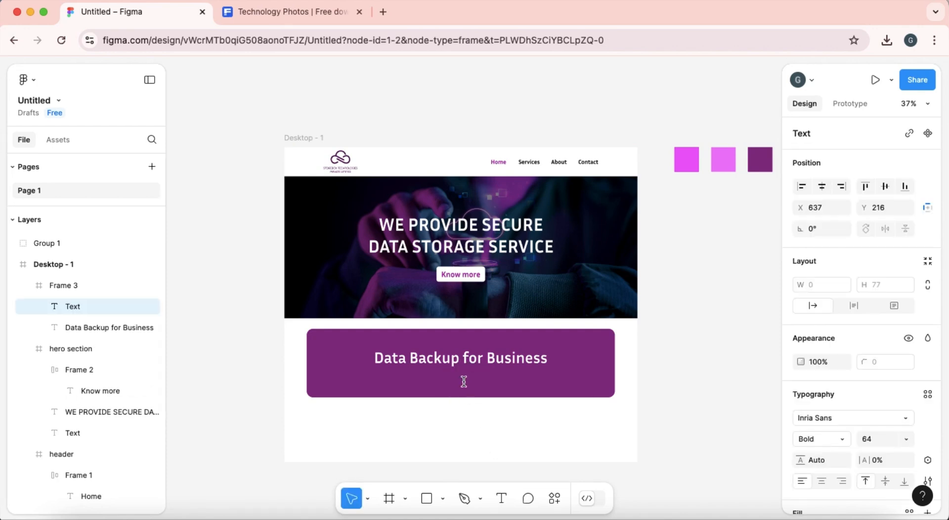
text(we are data a)
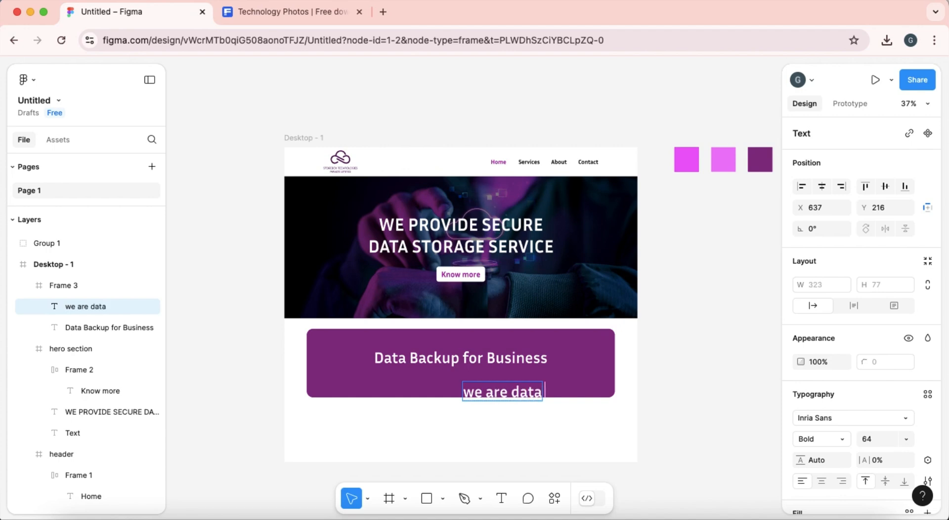
key(BackSpace)
text(provide)
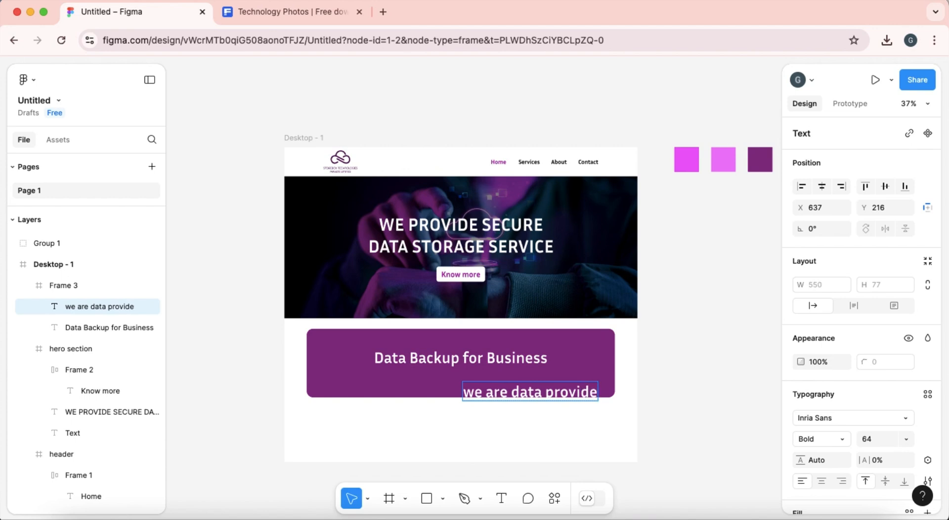
key(BackSpace)
key(BackSpace)
key(BackSpace)
key(BackSpace)
key(BackSpace)
key(BackSpace)
key(BackSpace)
key(BackSpace)
key(BackSpace)
key(BackSpace)
key(BackSpace)
key(BackSpace)
key(BackSpace)
key(BackSpace)
key(BackSpace)
key(BackSpace)
key(BackSpace)
key(BackSpace)
key(BackSpace)
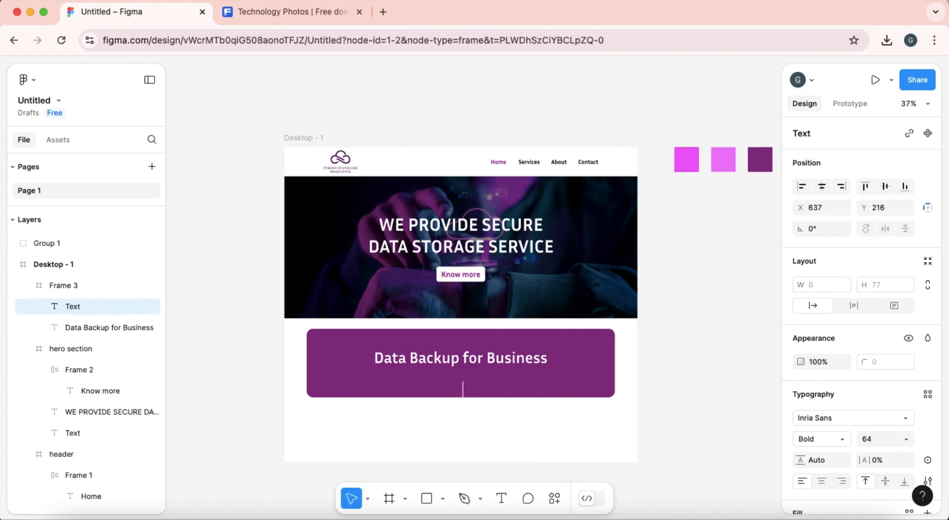
Step: Enter "We are Data Storage Providers" as the subtitle and move it directly beneath the heading, at X 274, Y 170
text(We)
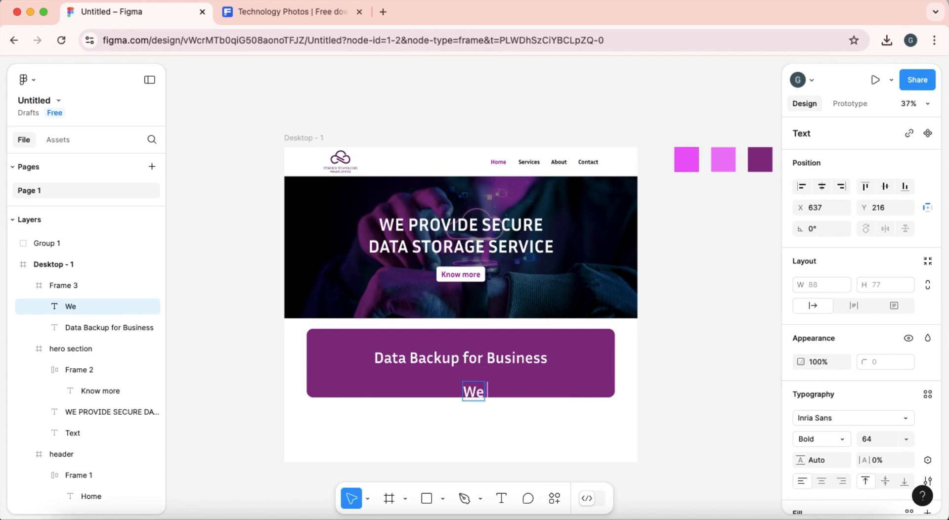
text( are)
text( Da)
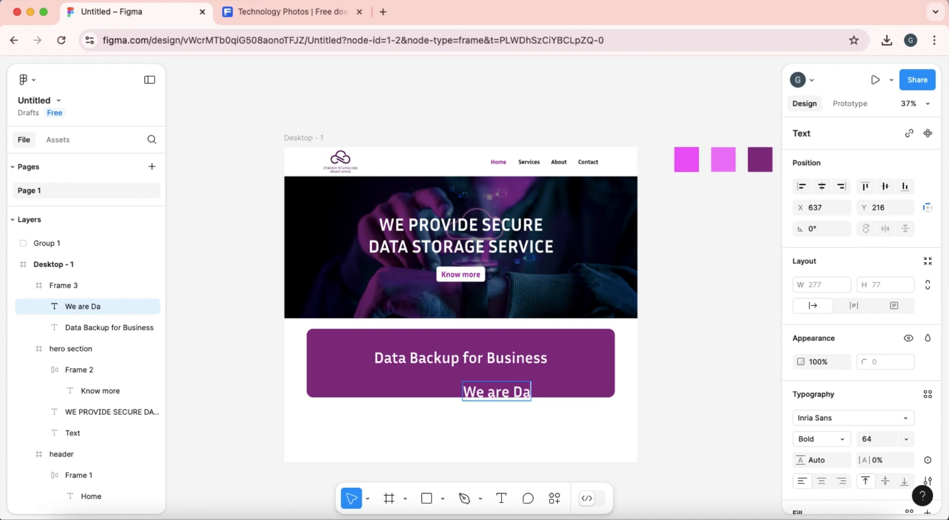
text(ta Stora)
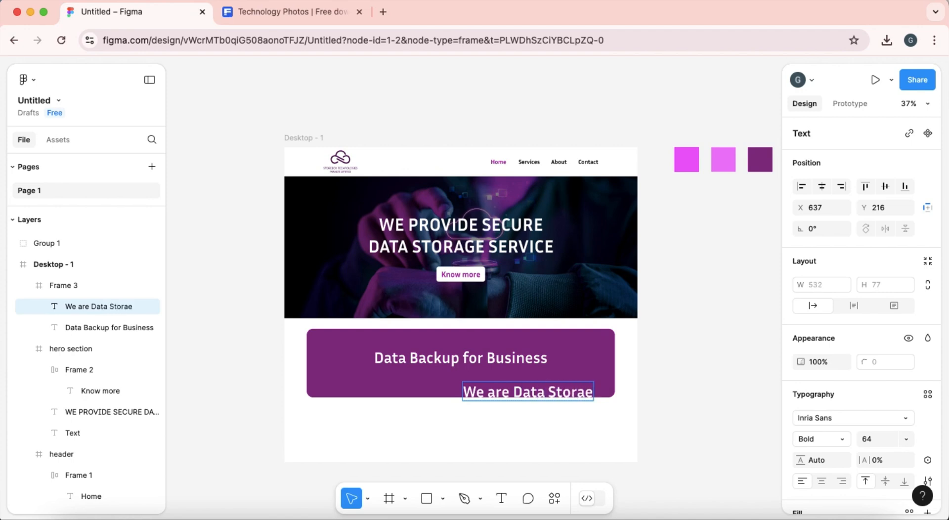
text(ge Provi)
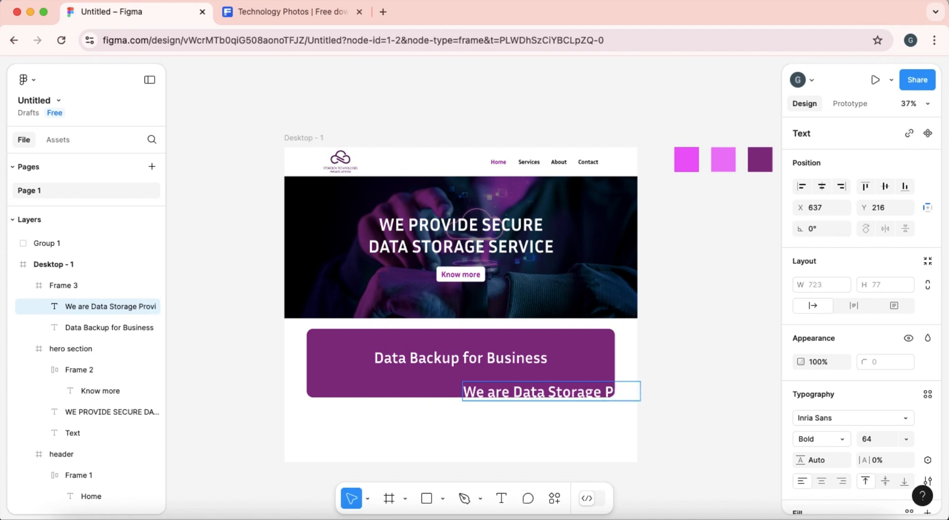
text(ders)
key(Escape)
click(585, 398)
drag(584, 398, 494, 388)
Step: Append "in India" to the end of the "We are Data Storage Providers" subtitle
double_click(497, 386)
click(579, 384)
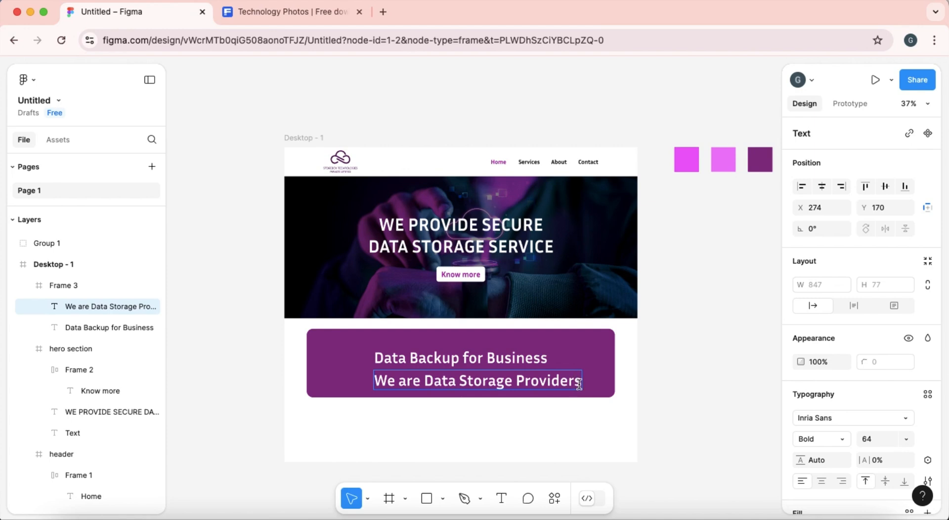
text(in Indu)
key(BackSpace)
key(BackSpace)
text(dia)
click(724, 416)
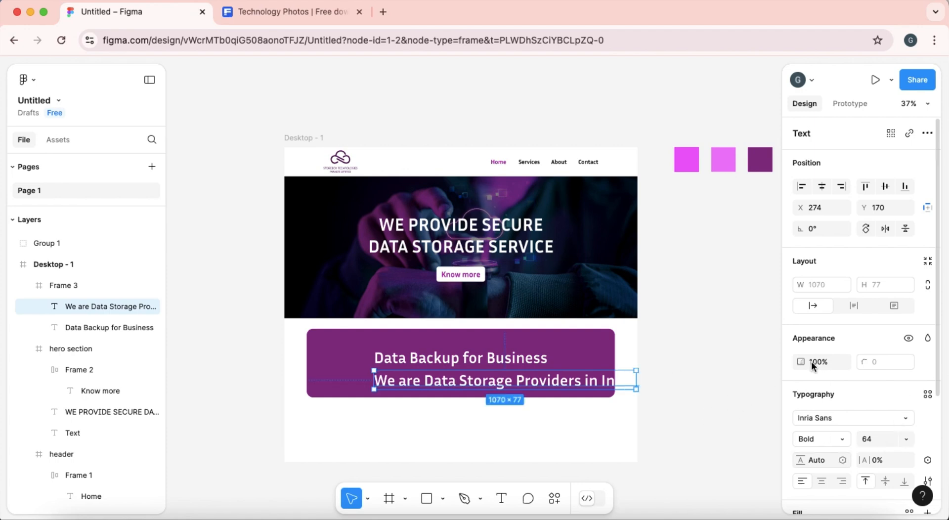
Step: Center the subtitle horizontally in the purple frame and set its font size to 40
click(821, 188)
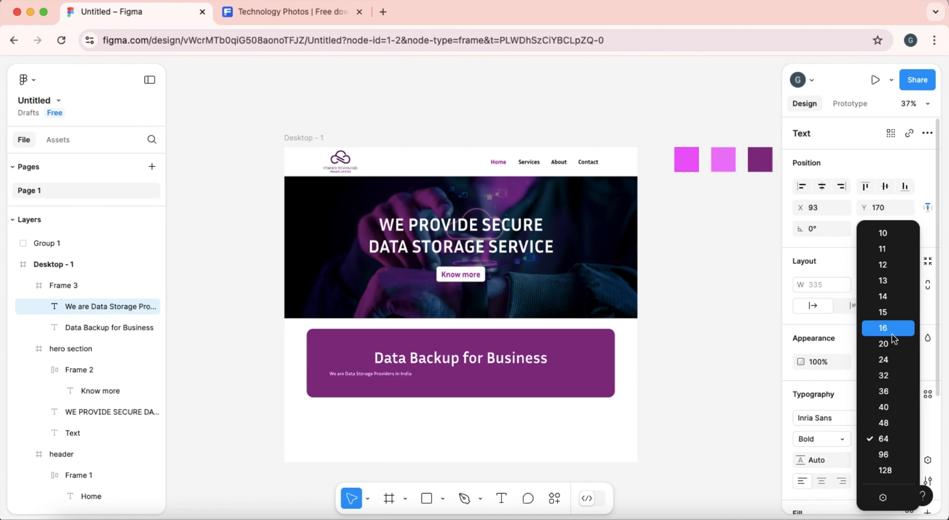
click(891, 405)
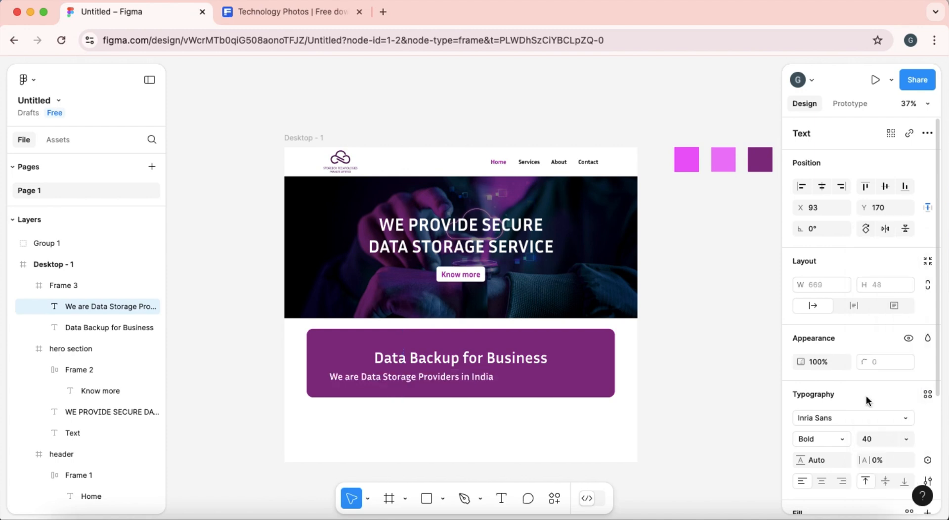
Step: Set the "Data Backup for Business" heading's font size to 55 and center it horizontally in the frame
click(476, 365)
click(908, 441)
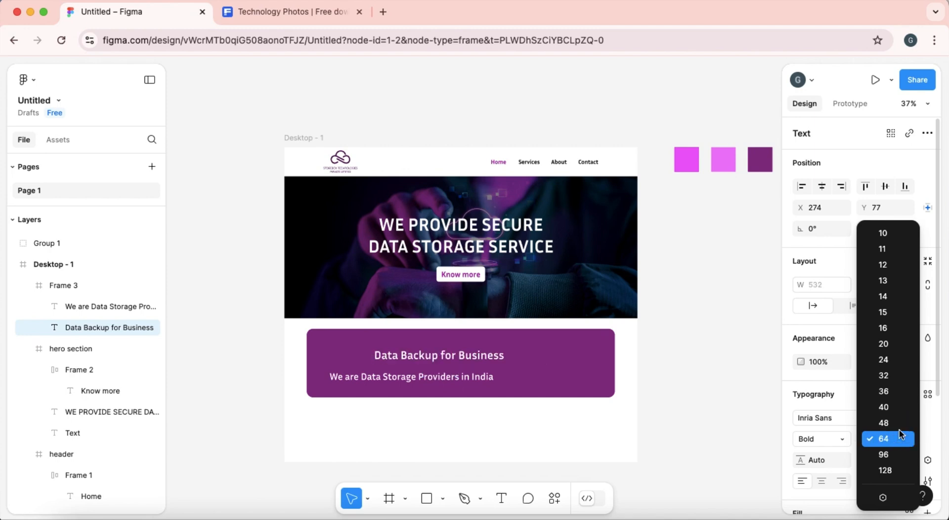
click(898, 436)
click(905, 440)
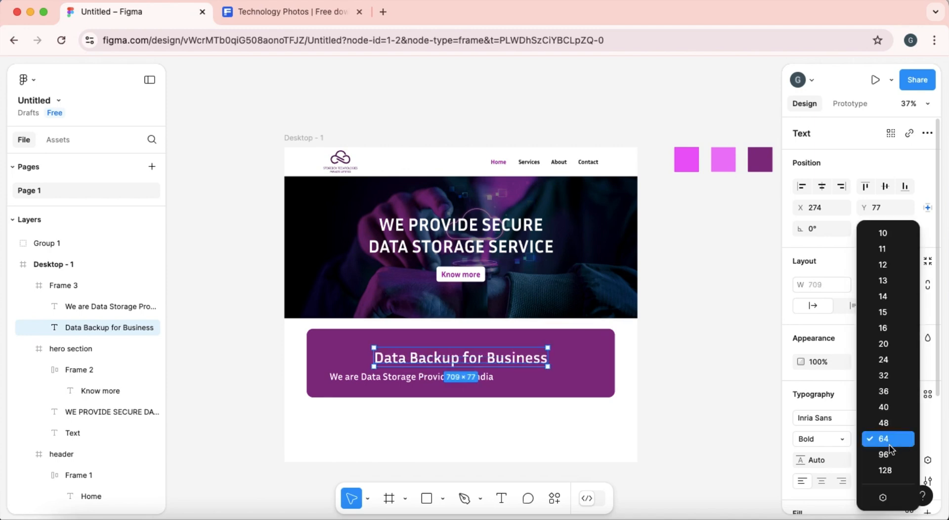
click(888, 442)
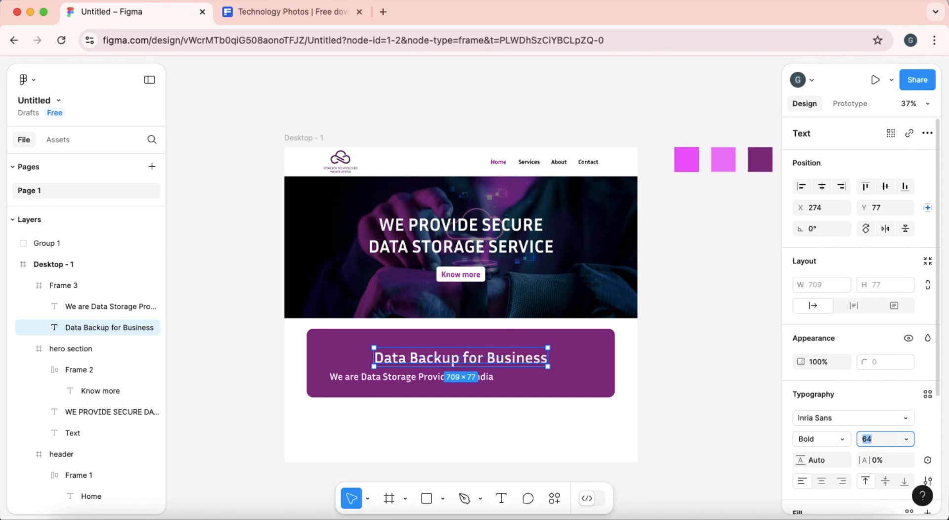
text(55)
key(Return)
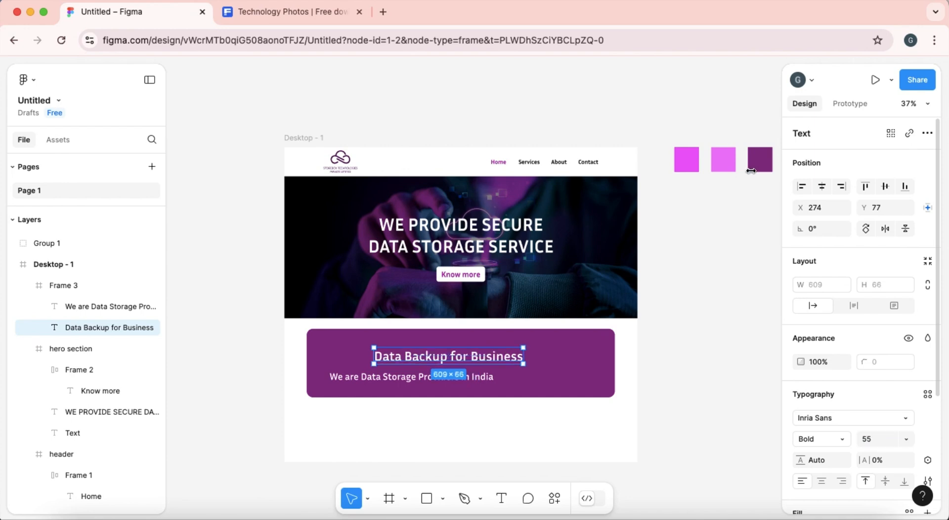
click(822, 186)
Step: Extend the subtitle with "to be recommended" and move it centered under the heading, at about X 112, Y 160
click(460, 379)
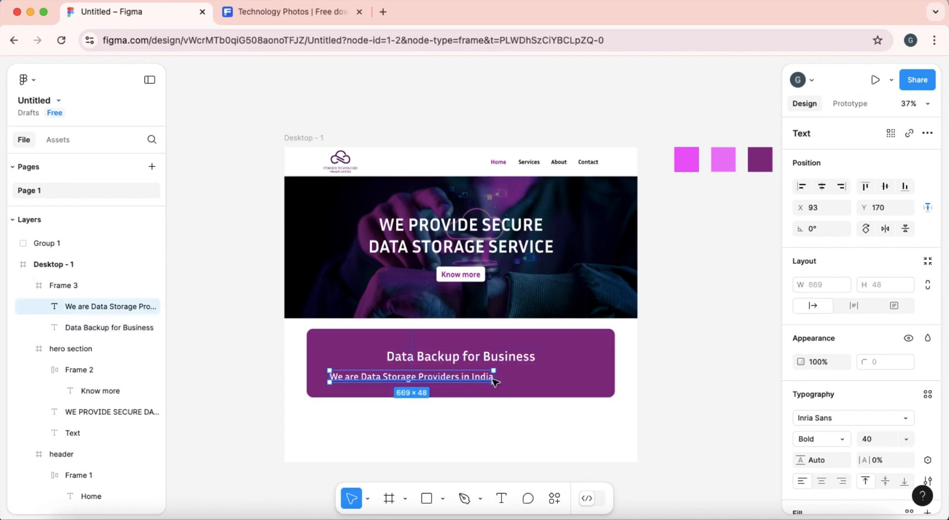
mouse_move(460, 380)
mouse_down()
mouse_move(494, 381)
mouse_move(468, 370)
mouse_move(467, 379)
mouse_up()
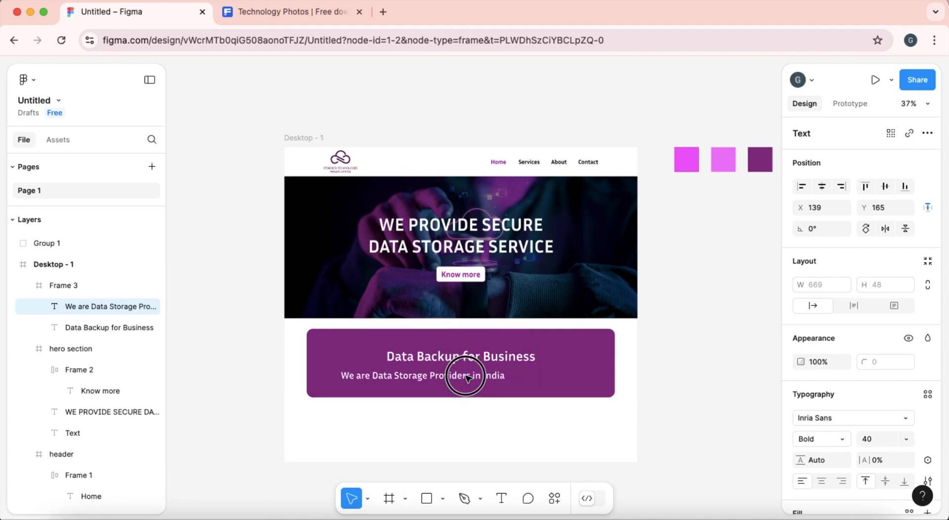
double_click(467, 378)
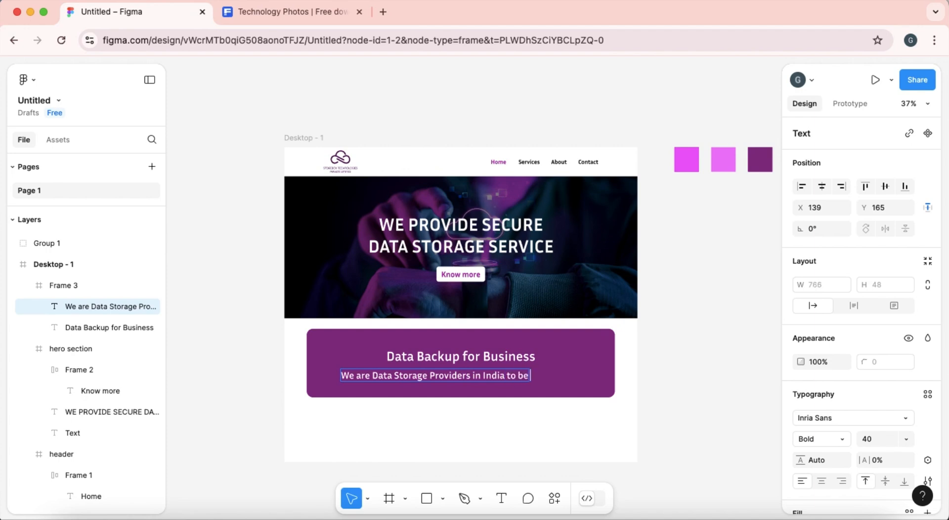
text(oco)
drag(542, 382, 535, 381)
Step: Set the purple frame's corner radius to 54 and stretch its bottom edge down to a height of about 331
click(579, 353)
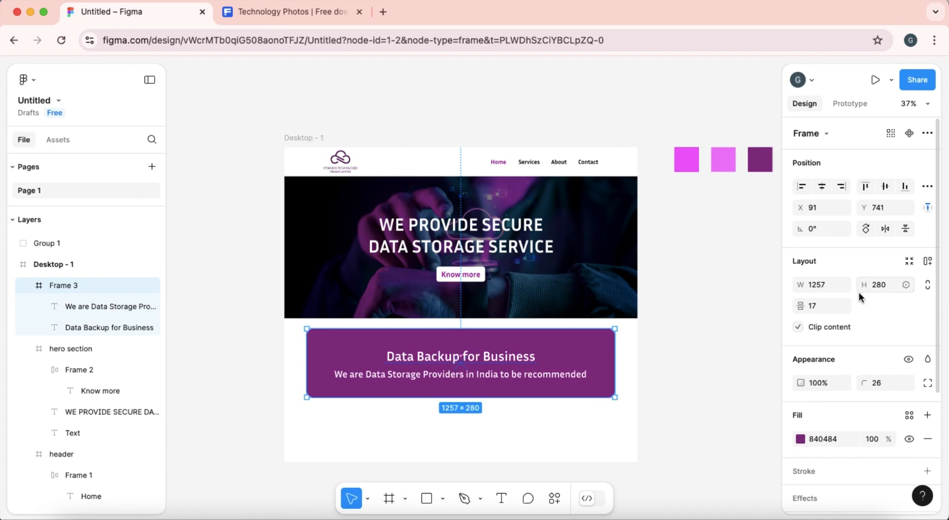
drag(867, 382, 875, 383)
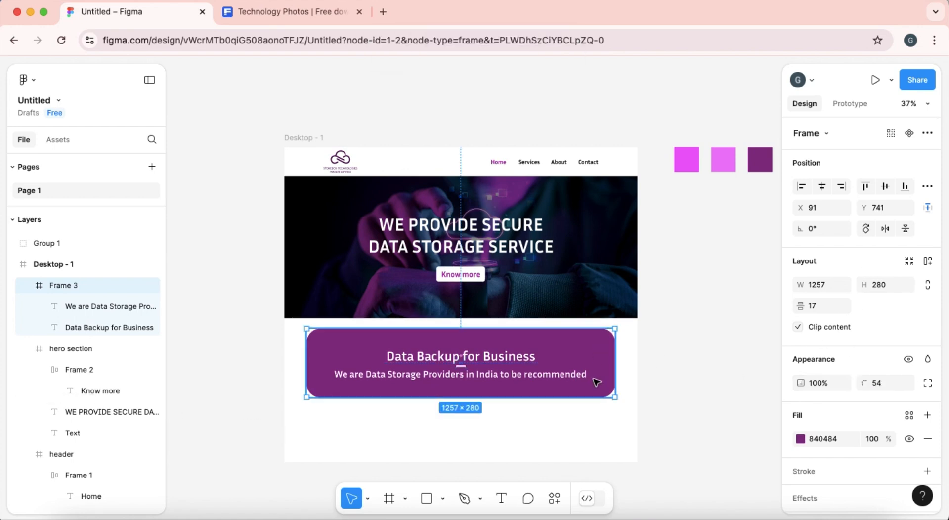
drag(537, 403, 535, 411)
Step: Move the subtitle down slightly to Y 166 and change its font weight to Regular
click(537, 379)
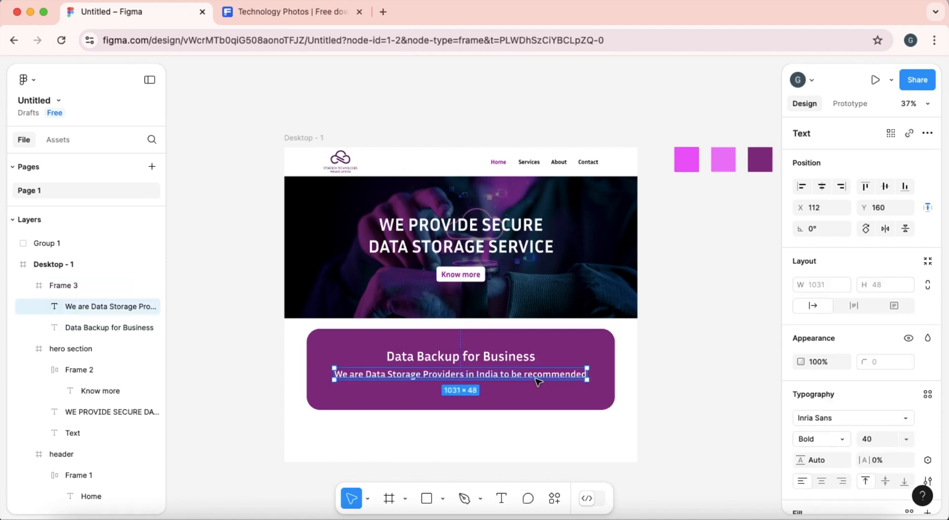
drag(538, 379, 538, 380)
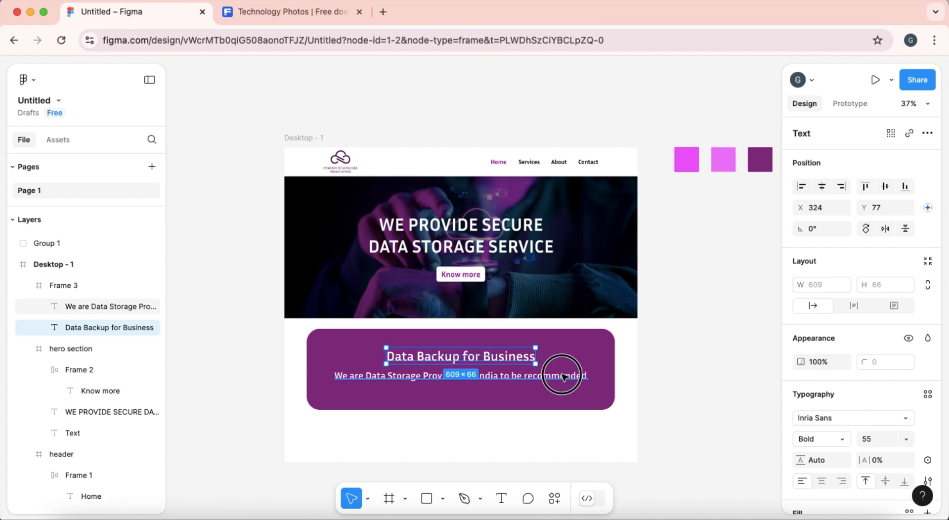
click(816, 439)
click(801, 422)
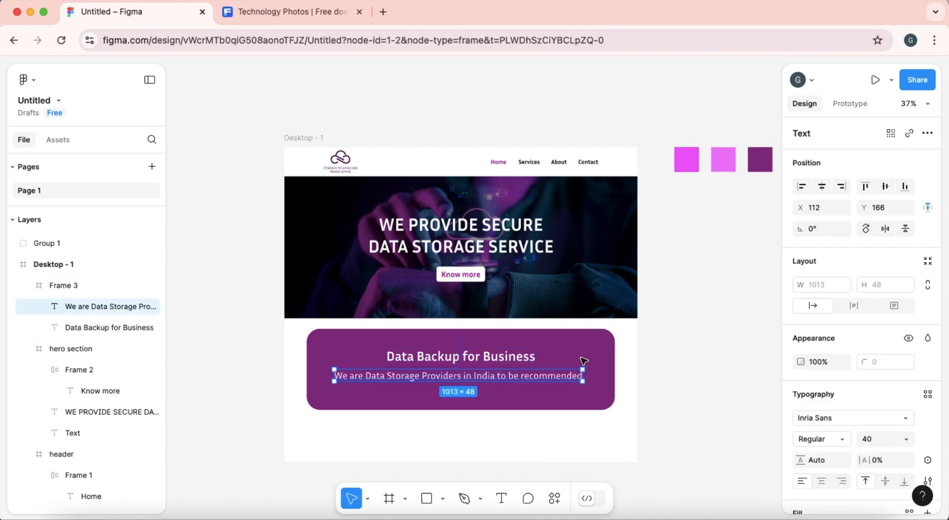
Step: Set the "Data Backup for Business" heading's font size to 60 and center it horizontally again
click(516, 357)
click(879, 444)
text(60)
key(Return)
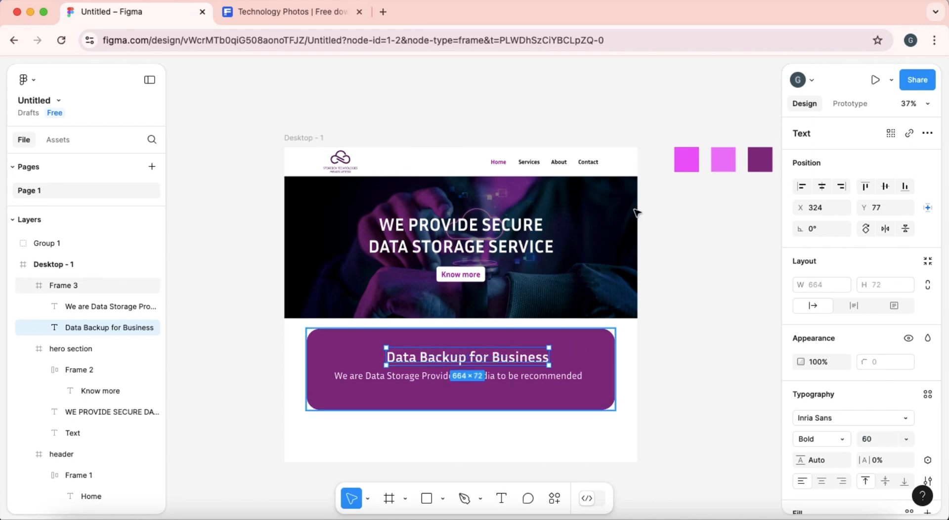
click(822, 186)
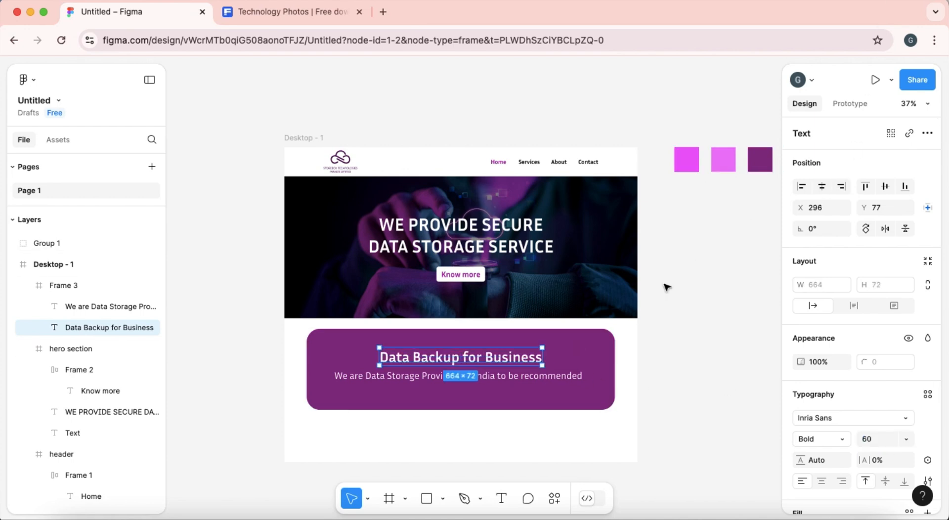
Step: Center the Regular-weight subtitle horizontally within the purple frame
click(569, 376)
click(822, 189)
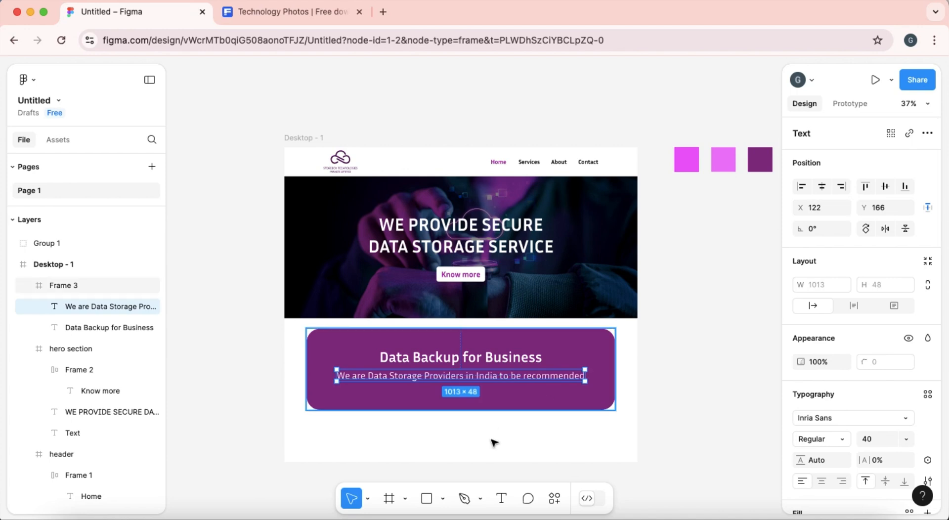
click(667, 379)
Step: Duplicate the hero's "Know more" button into the purple frame, centered below the subtitle
click(472, 278)
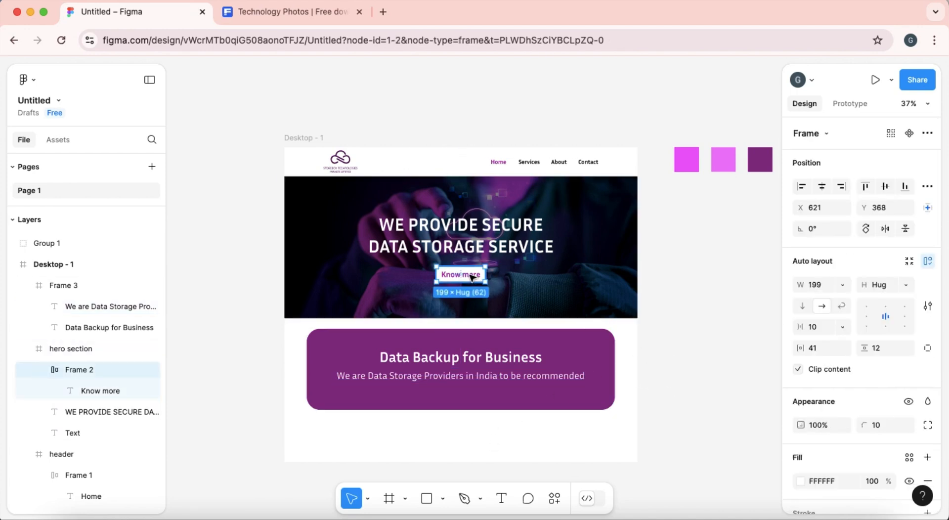
drag(472, 277, 469, 396)
click(469, 396)
Step: Change the copied button's label in the purple frame to "Get In Touch"
double_click(469, 395)
key(BackSpace)
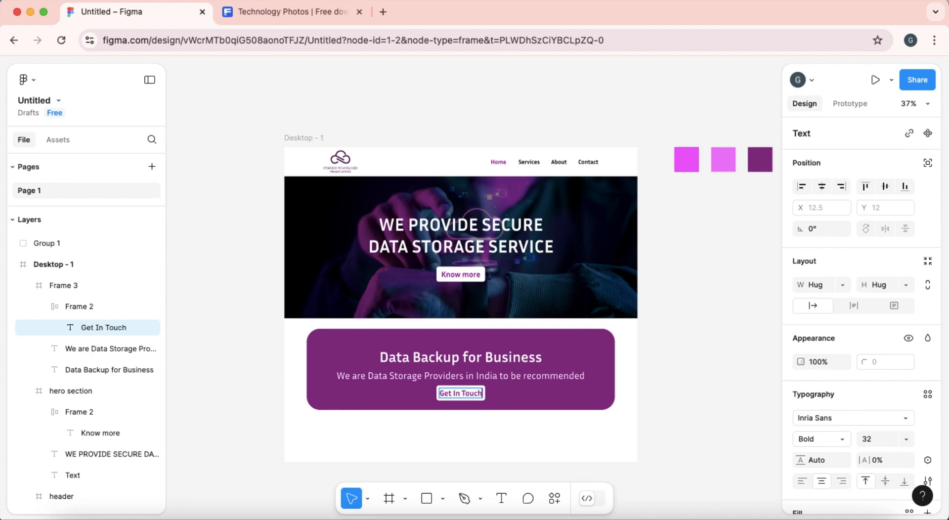
key(Escape)
click(572, 401)
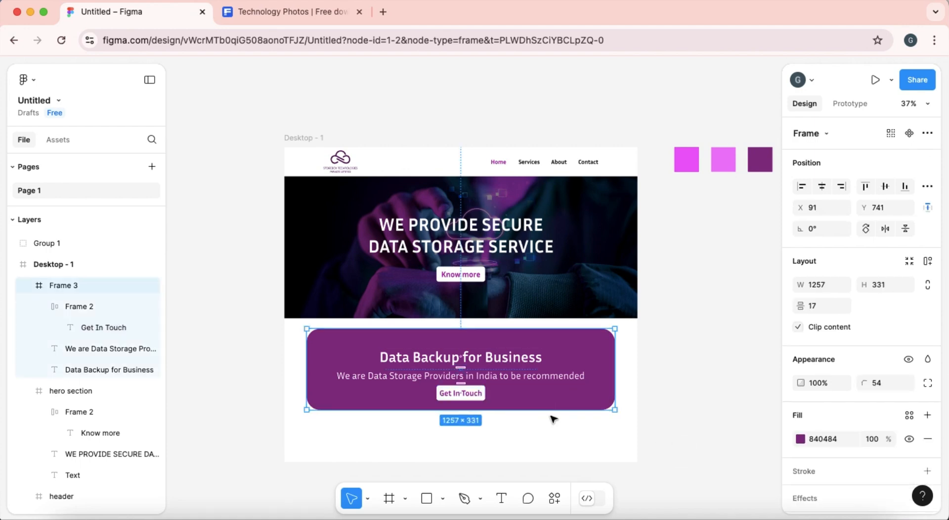
Step: Increase the purple section frame's height to 389 and move its "Get In Touch" button slightly lower
drag(553, 410, 555, 421)
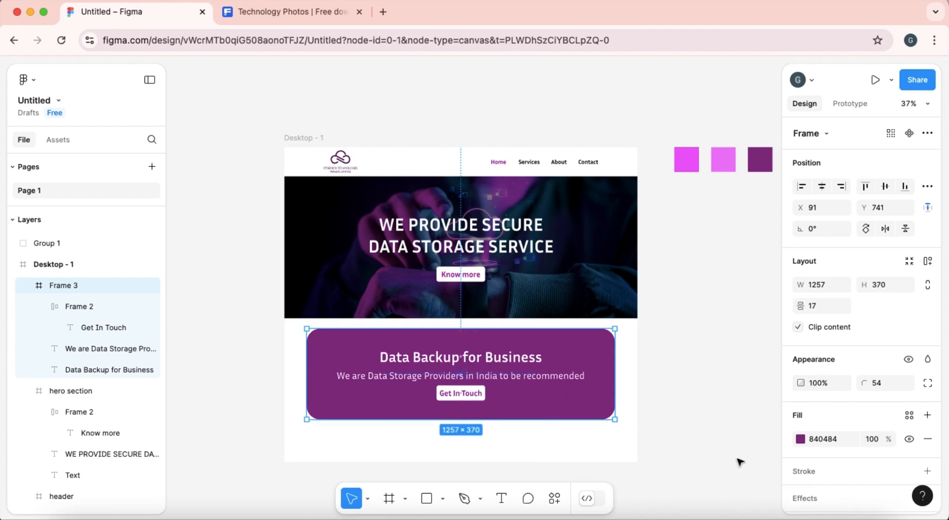
click(740, 458)
click(464, 398)
drag(463, 398, 464, 400)
click(535, 403)
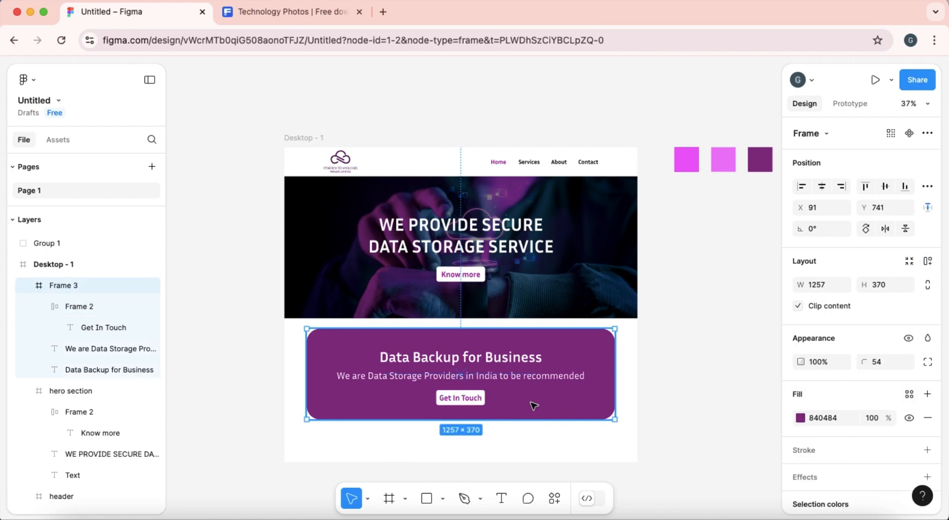
drag(509, 421, 509, 421)
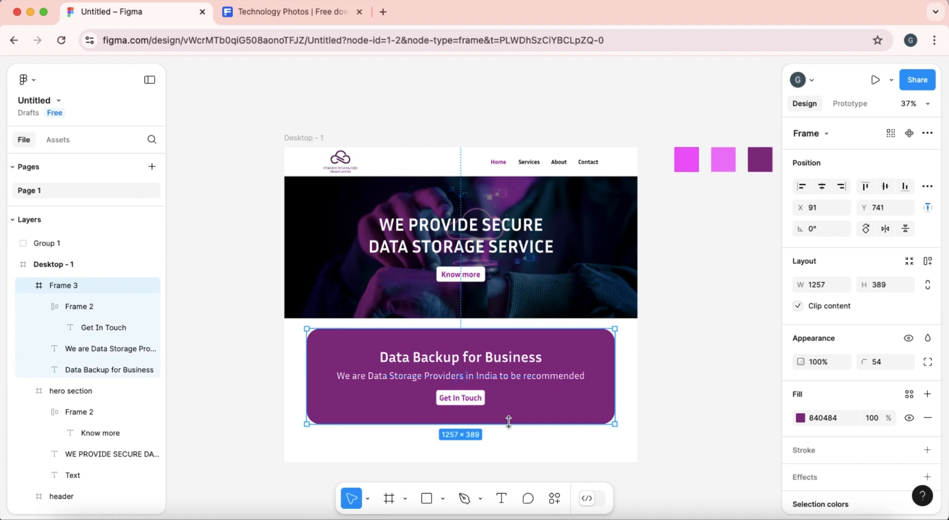
Step: Change the purple section frame's fill to the dark purple 4E0854 sampled from the logo
scroll(753, 319, right, 5)
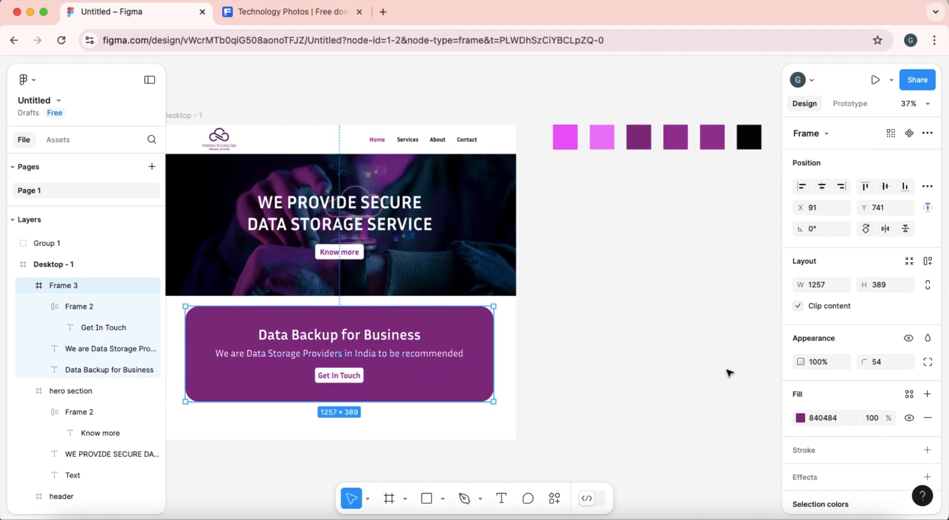
click(800, 418)
click(642, 372)
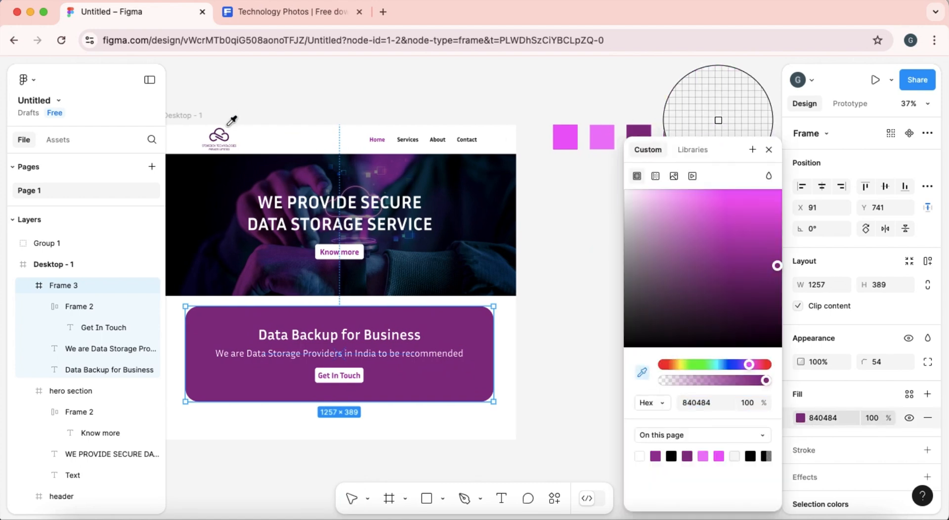
scroll(229, 126, up, 5)
scroll(228, 126, up, 4)
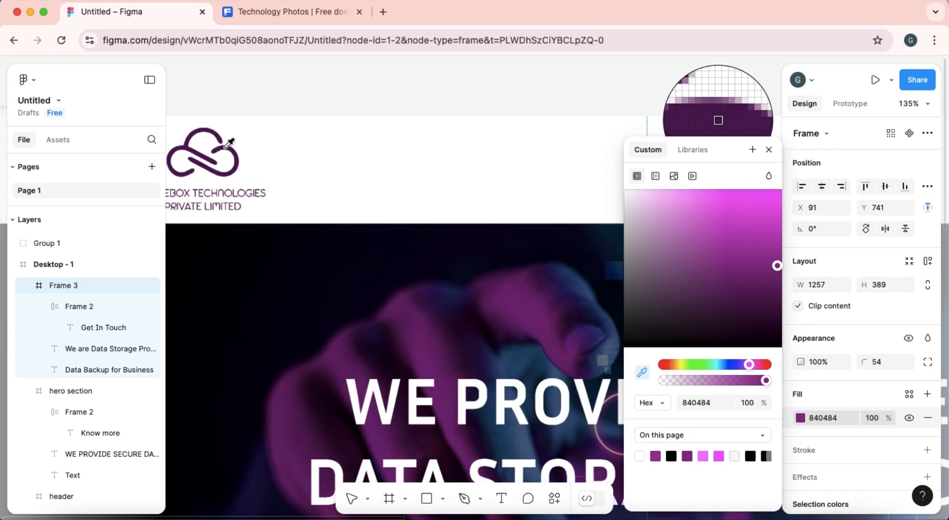
click(226, 129)
click(312, 82)
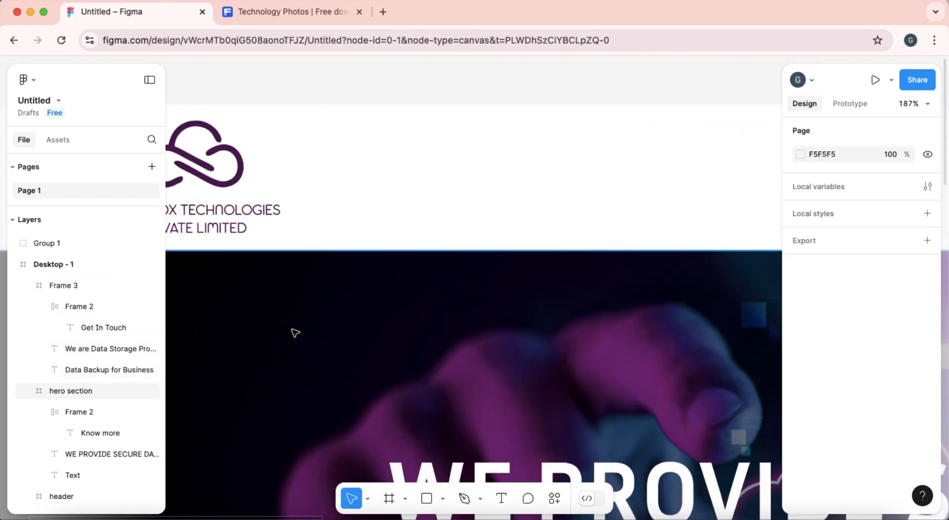
Step: Recolor the "Get In Touch" label with the dark purple sampled from the section's background
scroll(295, 326, down, 10)
scroll(358, 448, up, 5)
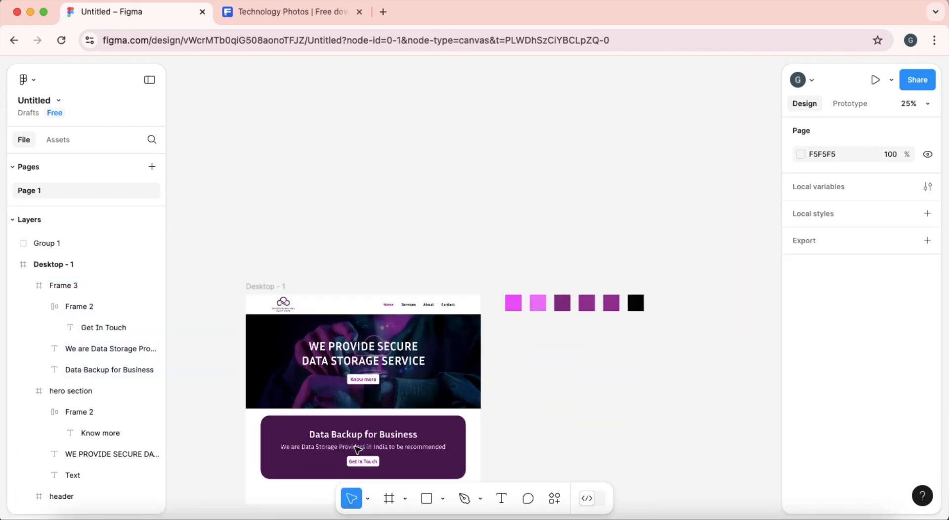
scroll(432, 423, down, 8)
scroll(429, 423, up, 1)
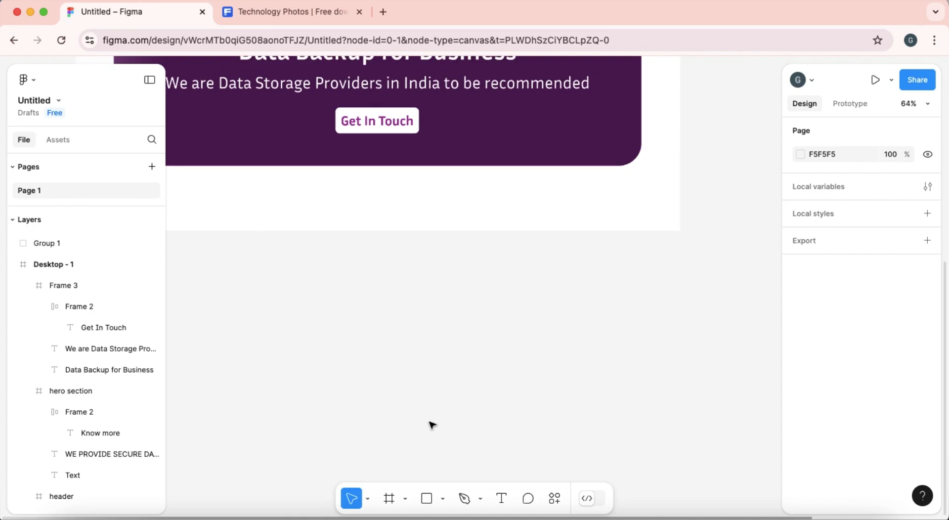
scroll(425, 346, down, 3)
click(405, 272)
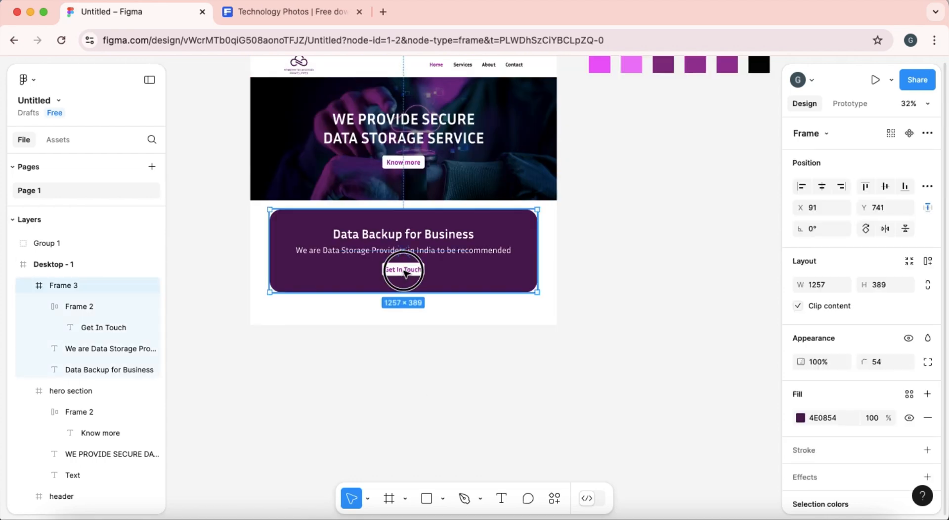
double_click(405, 272)
double_click(403, 270)
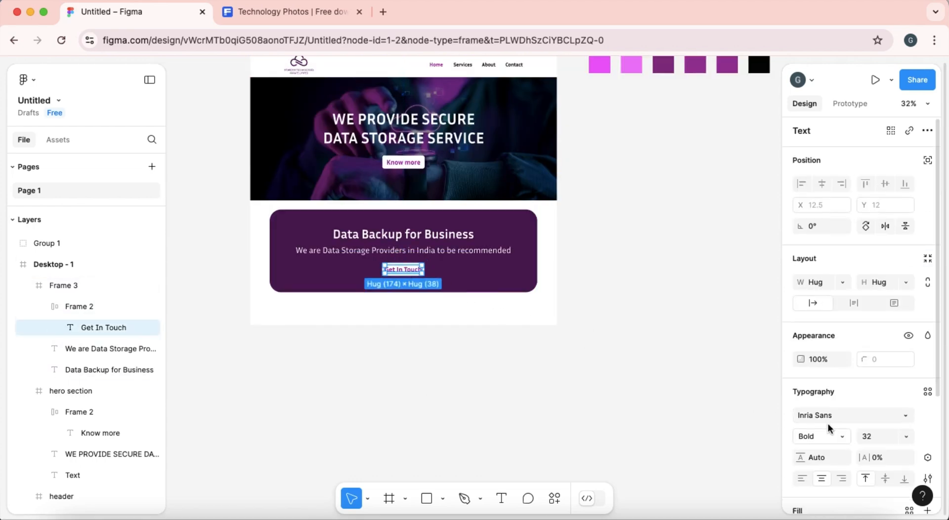
scroll(830, 429, down, 3)
click(800, 382)
click(643, 371)
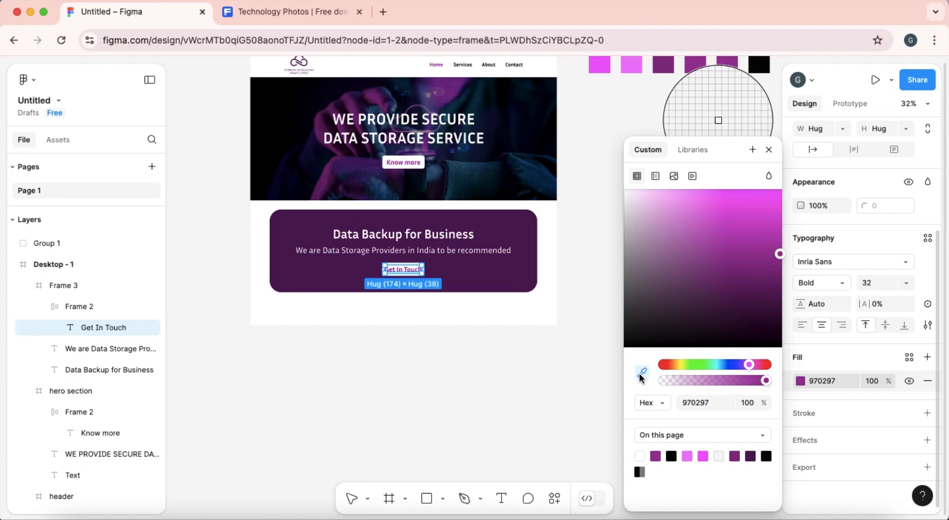
click(510, 289)
click(528, 366)
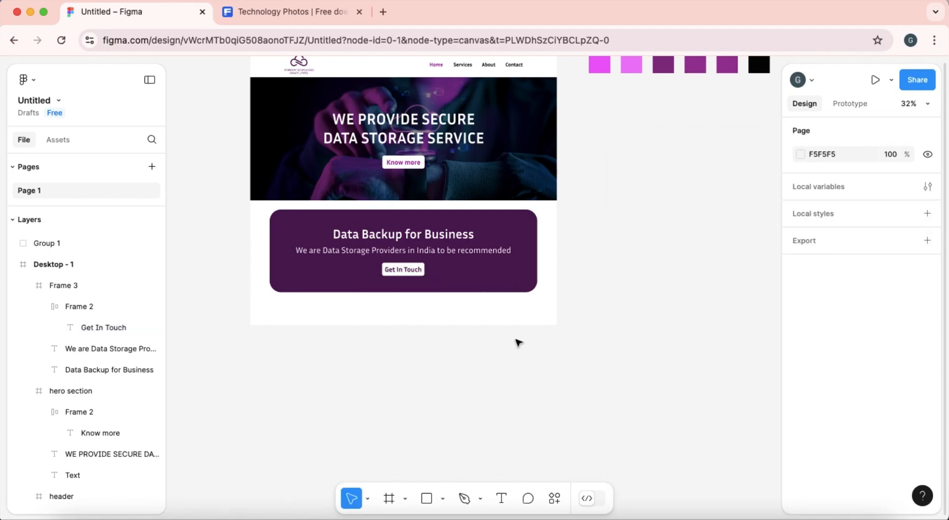
Step: Replace the header menu's 970297 selection color with the dark purple sampled from the "Data Backup for Business" section
scroll(515, 340, up, 3)
scroll(514, 340, down, 1)
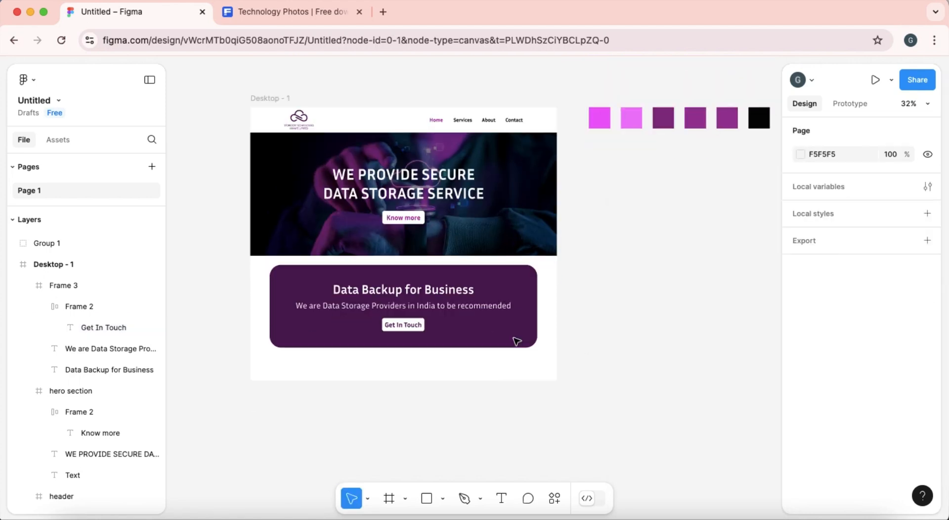
double_click(437, 122)
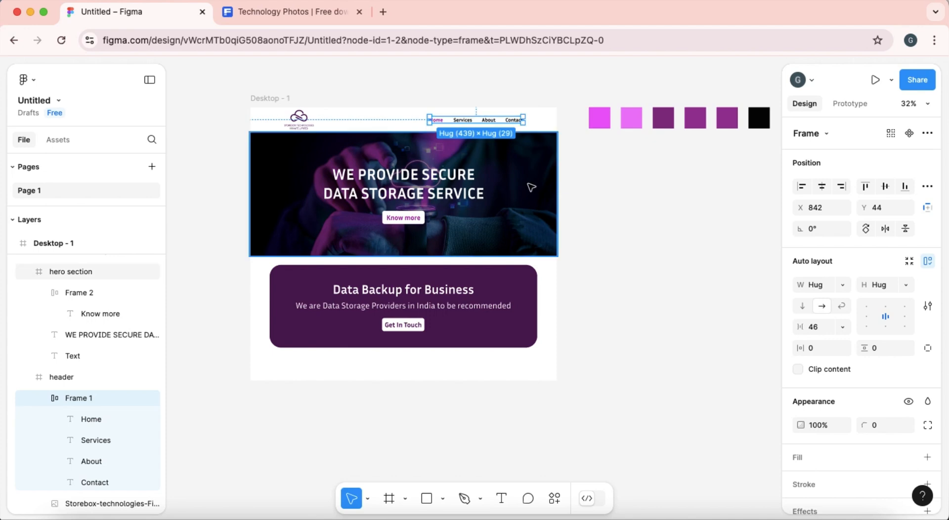
scroll(797, 382, down, 5)
click(800, 408)
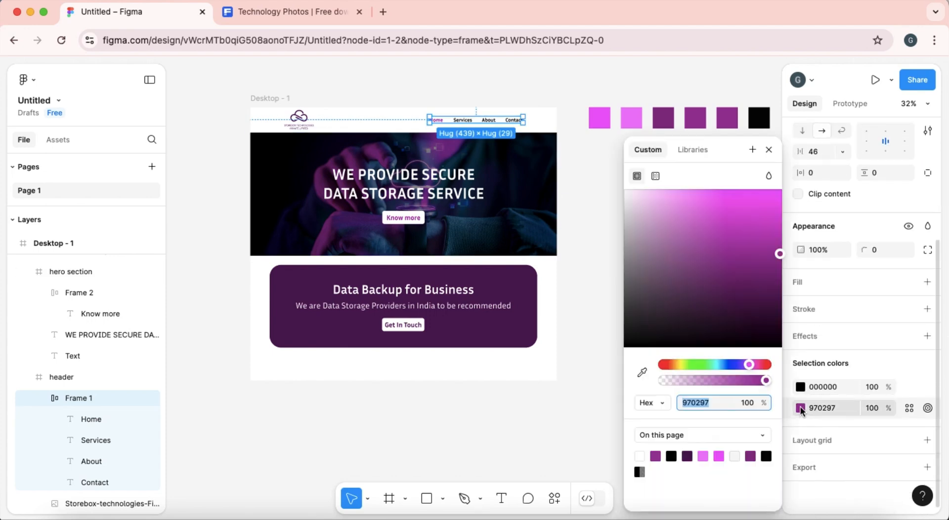
click(643, 372)
click(512, 333)
click(544, 417)
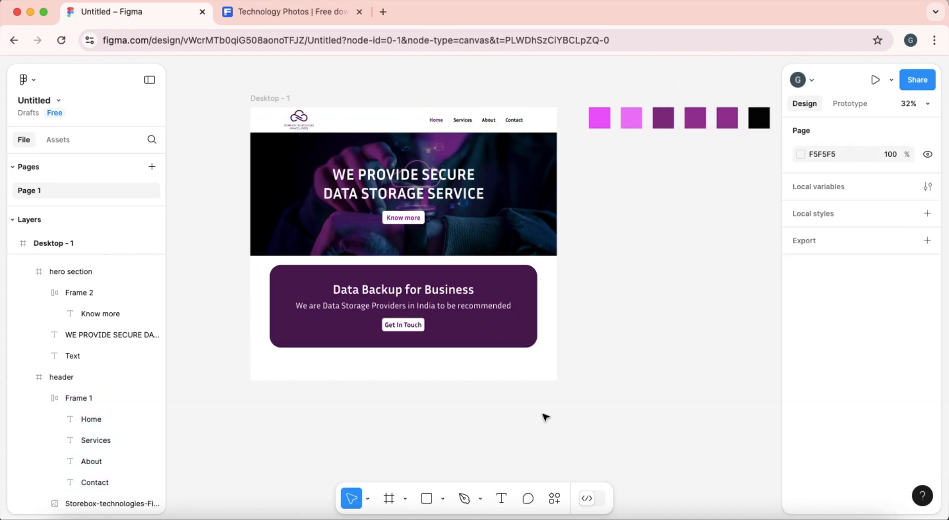
Step: Recolor the hero's "Know more" label with the dark purple sampled from the section below
scroll(546, 417, down, 3)
scroll(546, 418, up, 2)
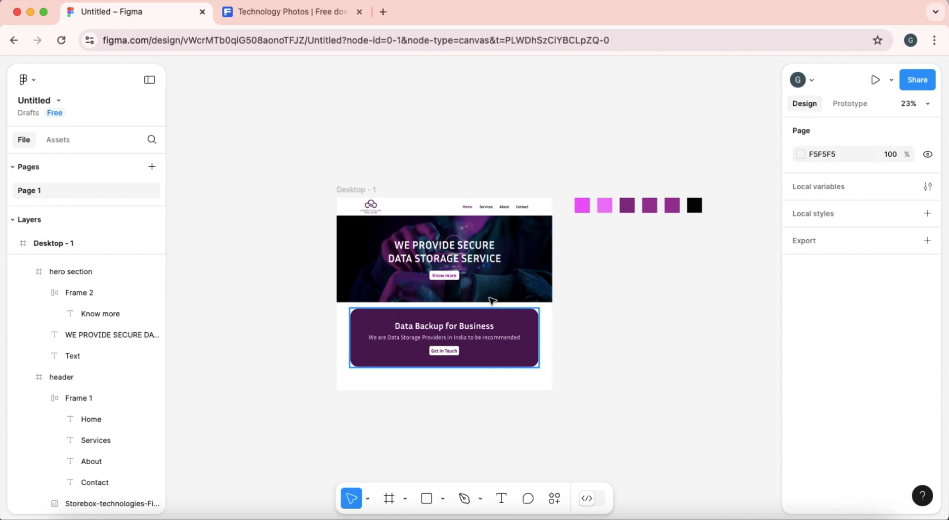
click(454, 277)
double_click(454, 277)
double_click(454, 277)
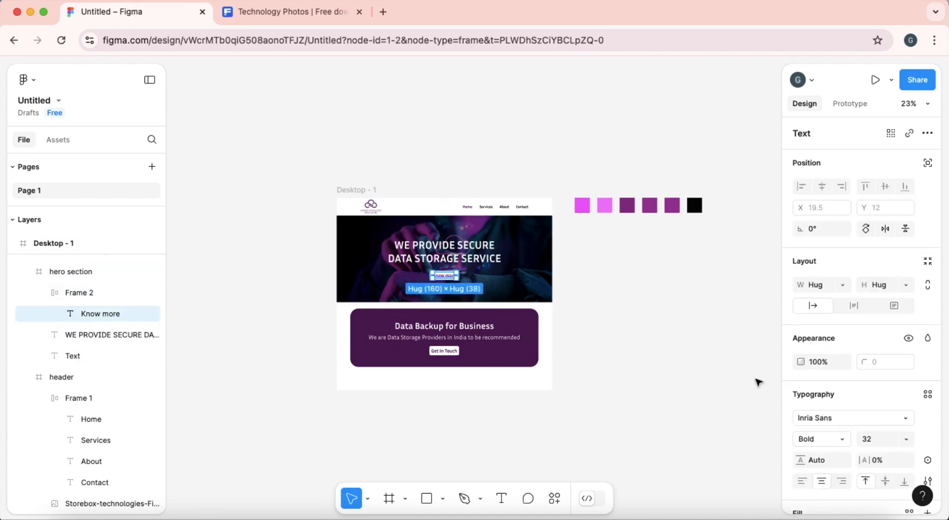
scroll(841, 395, down, 3)
click(800, 426)
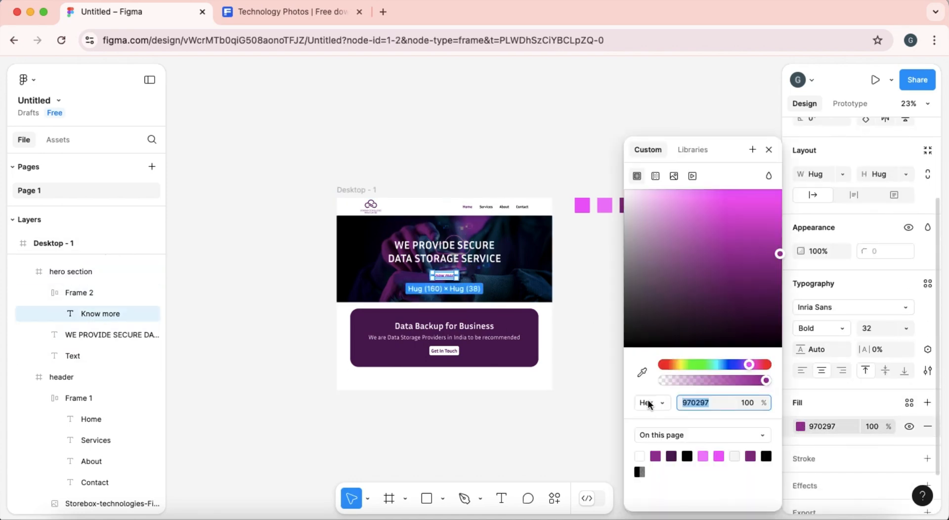
click(643, 373)
click(535, 336)
click(532, 435)
Step: Extend the Desktop - 1 frame downward to a height of 1907
scroll(489, 358, up, 5)
scroll(489, 358, down, 5)
scroll(490, 358, up, 2)
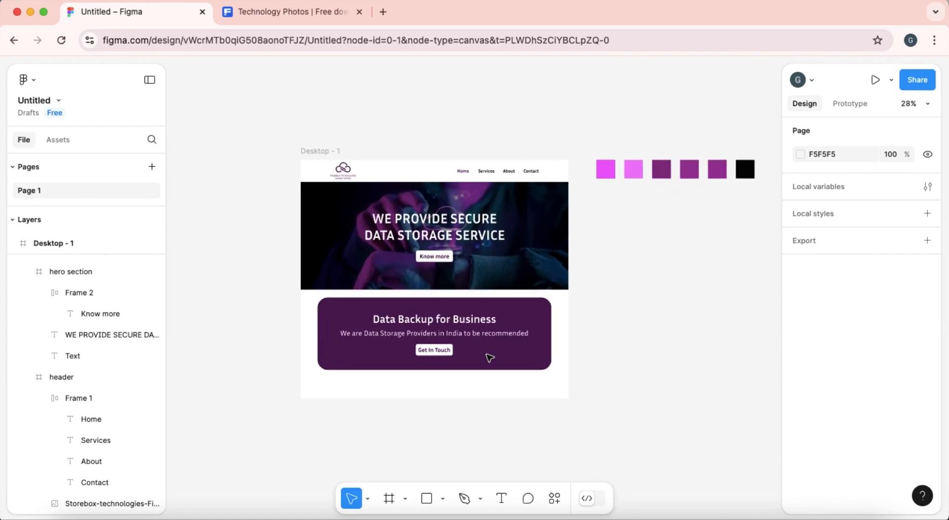
click(319, 173)
click(311, 155)
drag(366, 397, 365, 474)
scroll(406, 384, down, 5)
scroll(426, 303, up, 3)
scroll(428, 306, down, 2)
drag(427, 300, 424, 321)
Step: Move the "Data Backup for Business" section down the page, leaving an empty area below the hero
scroll(424, 288, up, 2)
click(474, 259)
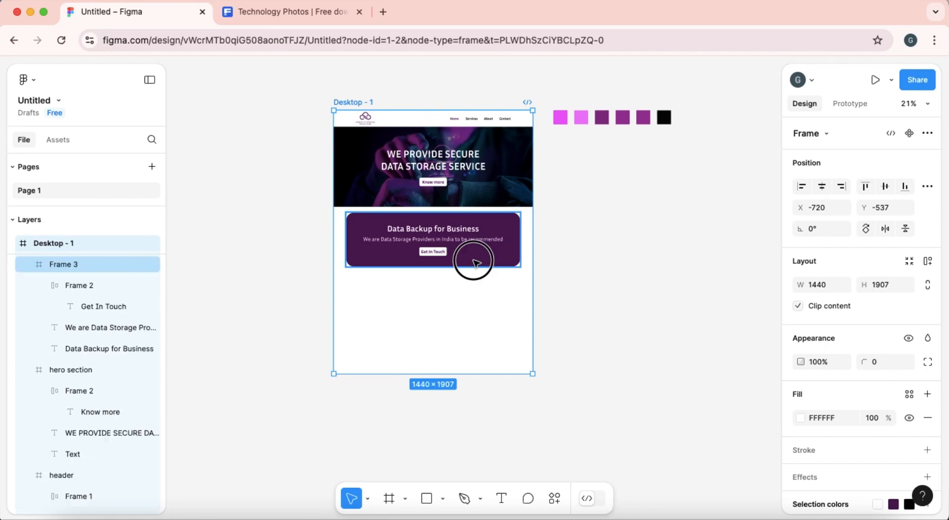
drag(475, 257, 474, 346)
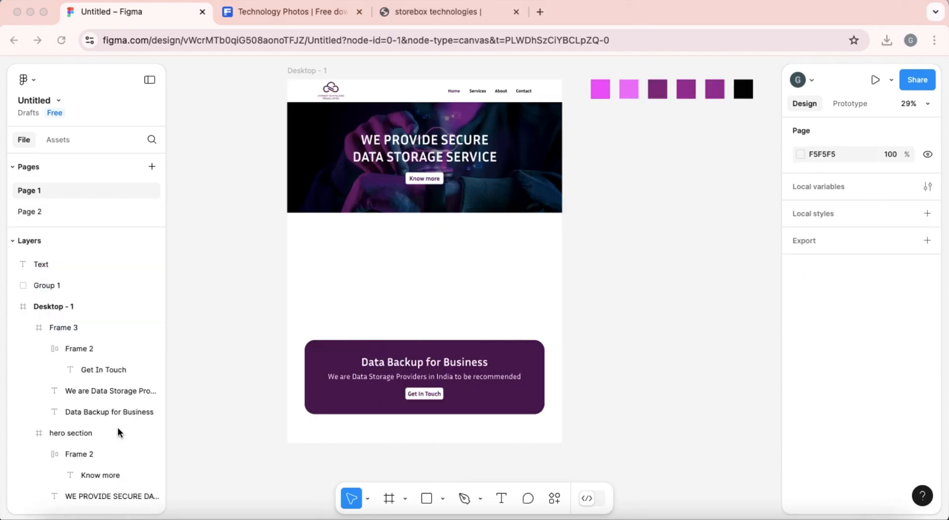
Step: Import the datacenter secure cloud illustration from the Downloads folder into the Desktop - 1 frame
click(57, 518)
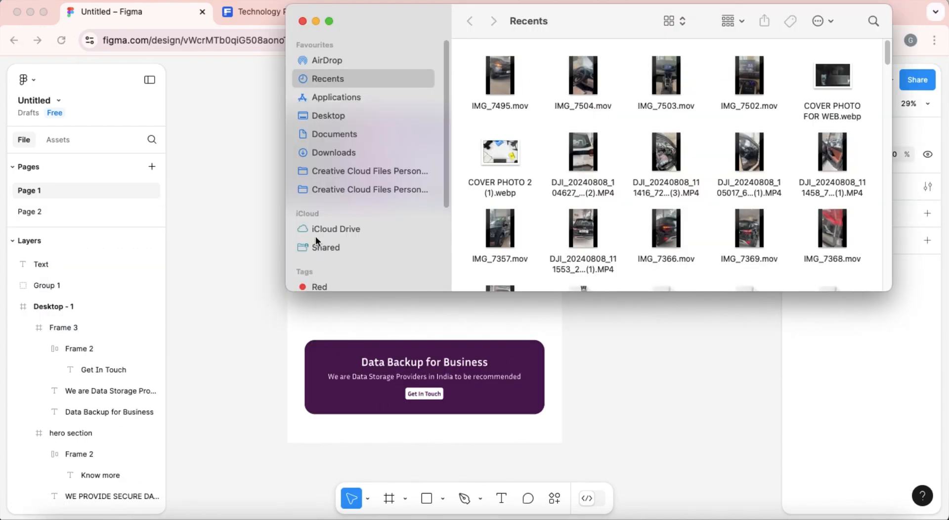
scroll(662, 277, down, 5)
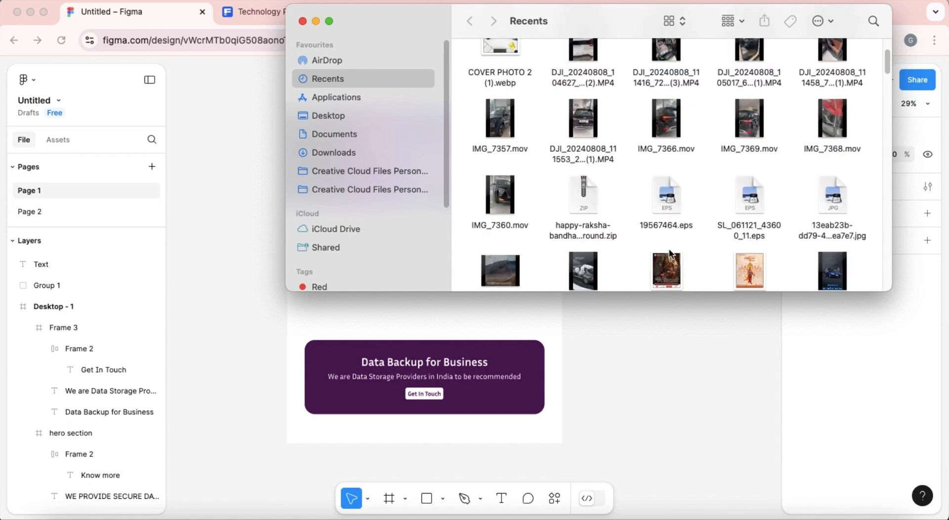
click(359, 139)
click(360, 153)
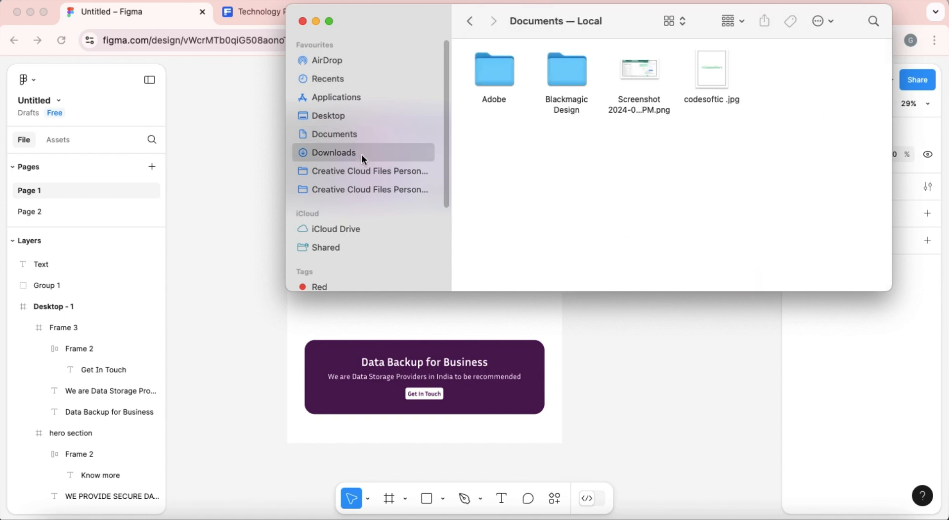
drag(638, 90, 553, 328)
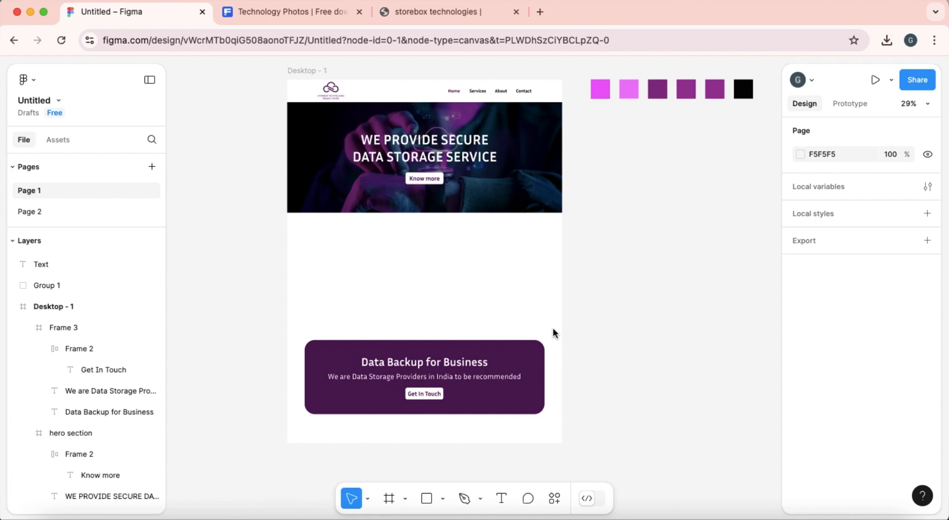
Step: Scale the datacenter illustration to 447 × 447 and place it at X 842, Y 772 between the hero and the purple section
scroll(454, 347, up, 2)
scroll(456, 351, down, 3)
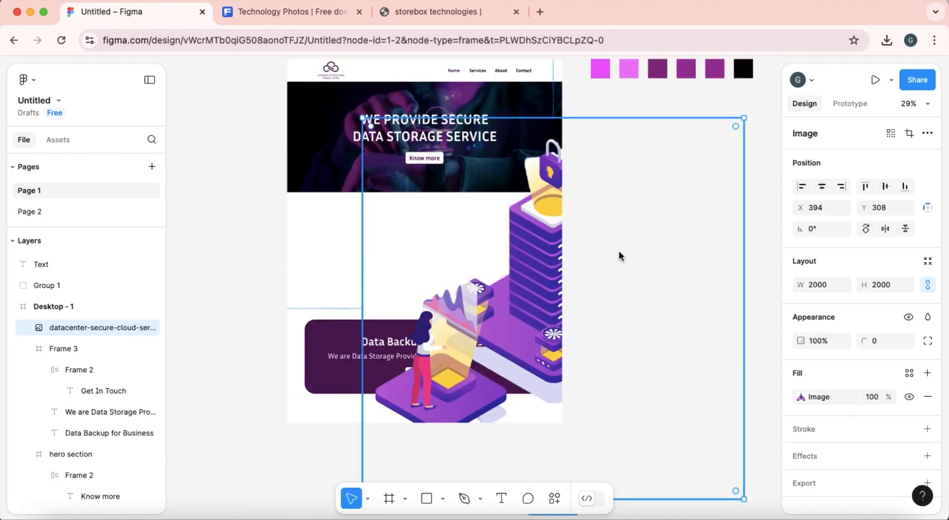
drag(746, 118, 499, 233)
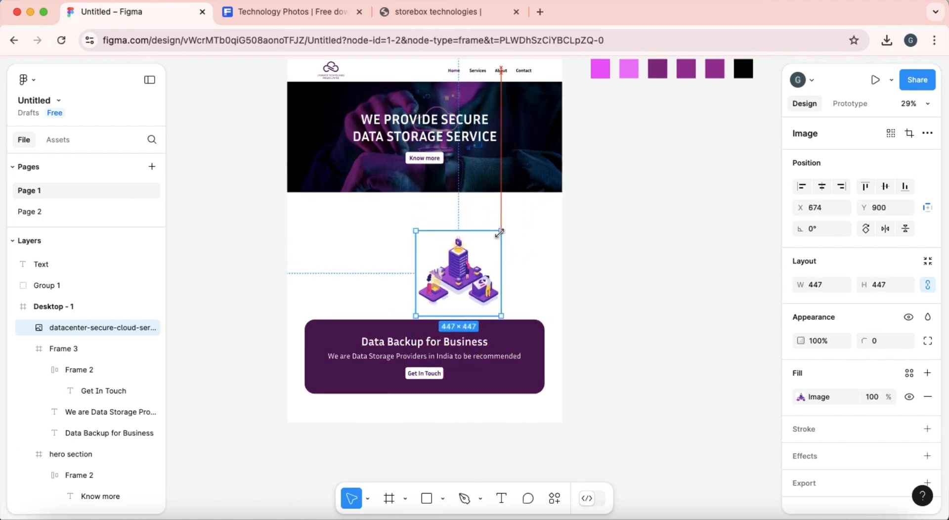
drag(459, 285, 489, 264)
drag(492, 261, 491, 262)
scroll(421, 188, up, 1)
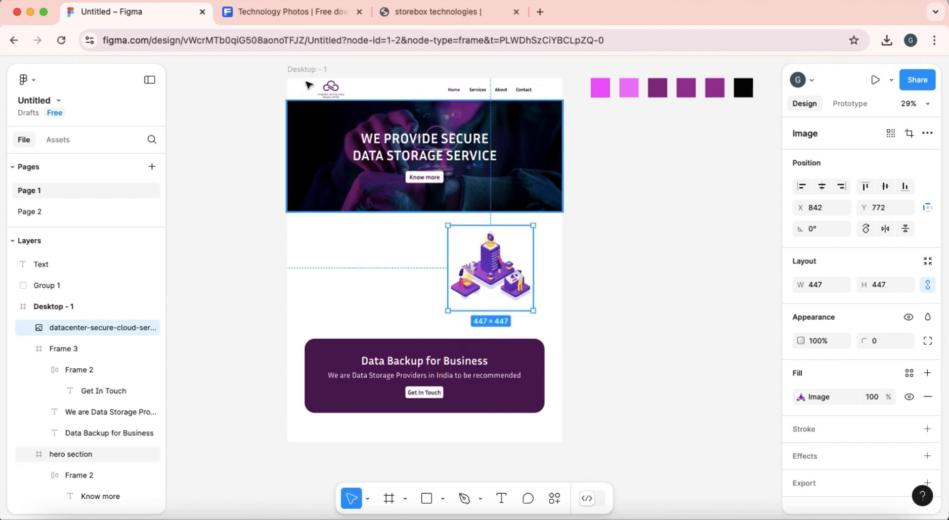
click(303, 69)
scroll(861, 453, down, 3)
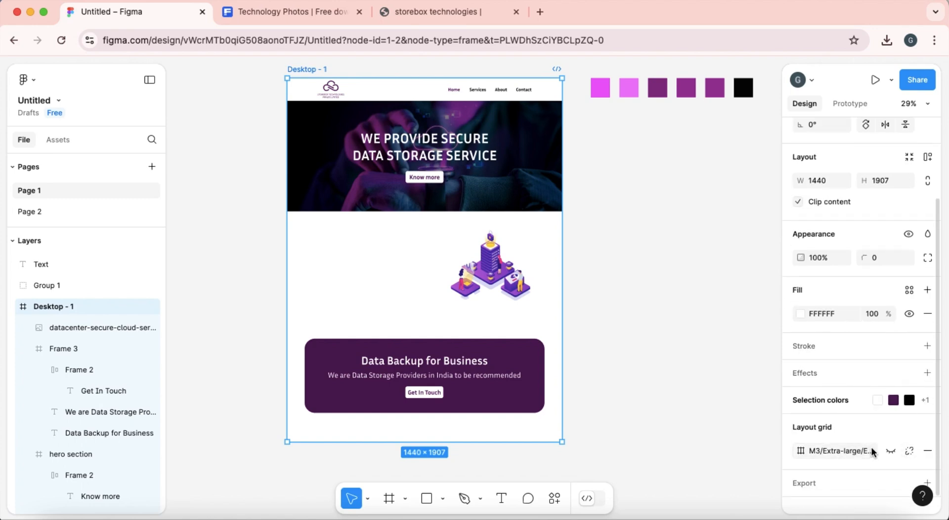
click(873, 452)
click(752, 394)
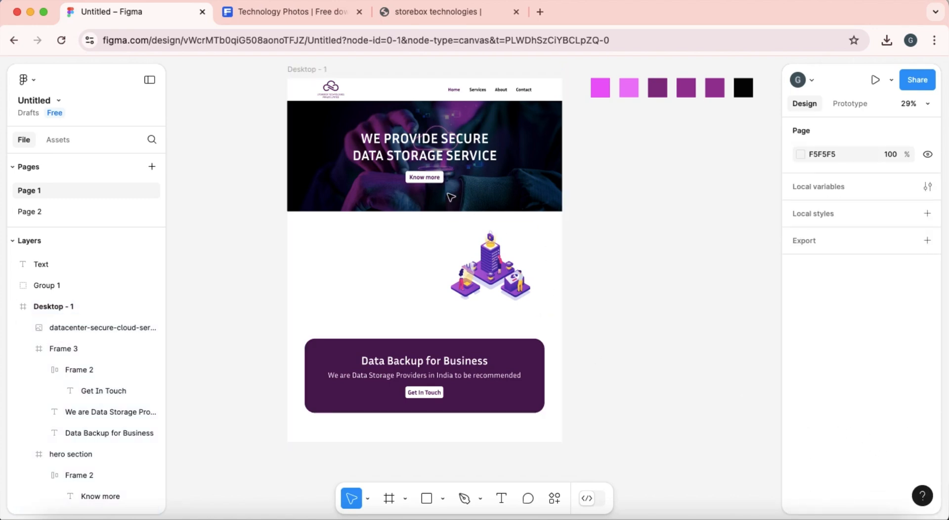
Step: Show the M3/Extra-large layout grid on the Desktop - 1 frame
click(303, 69)
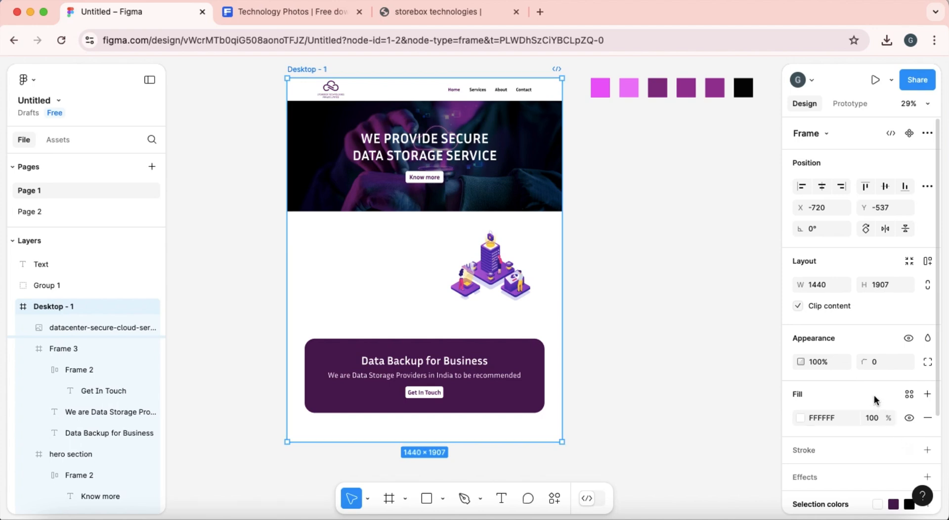
scroll(890, 445, down, 3)
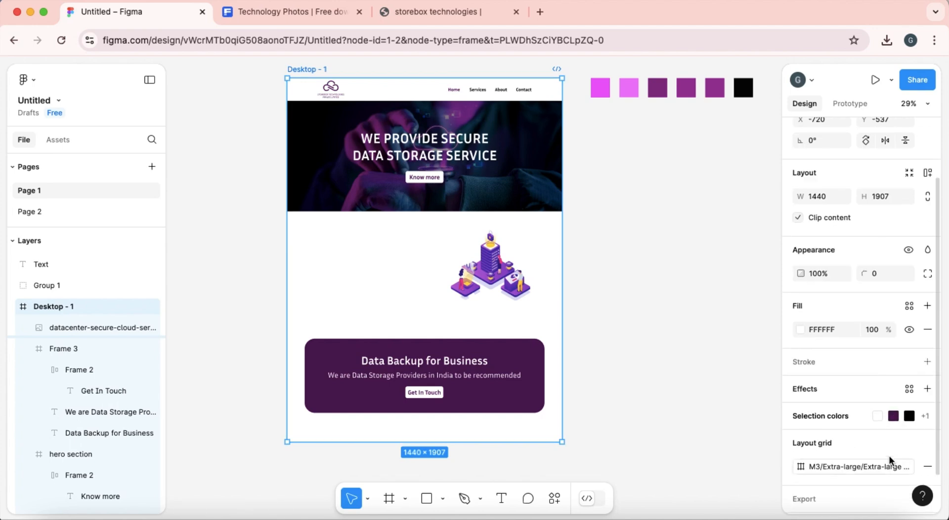
click(893, 442)
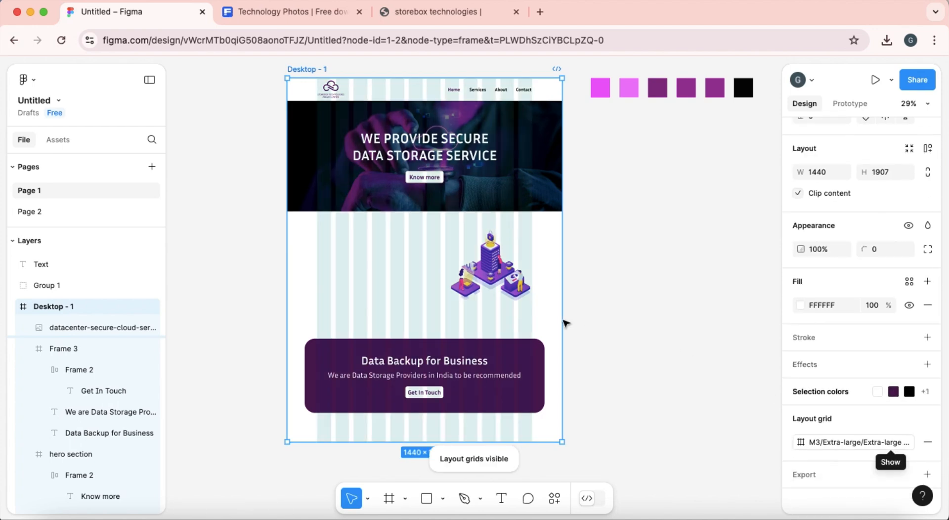
Step: Reposition the datacenter illustration at X 834, Y 789 within the rightmost grid columns
double_click(497, 276)
drag(497, 276, 496, 279)
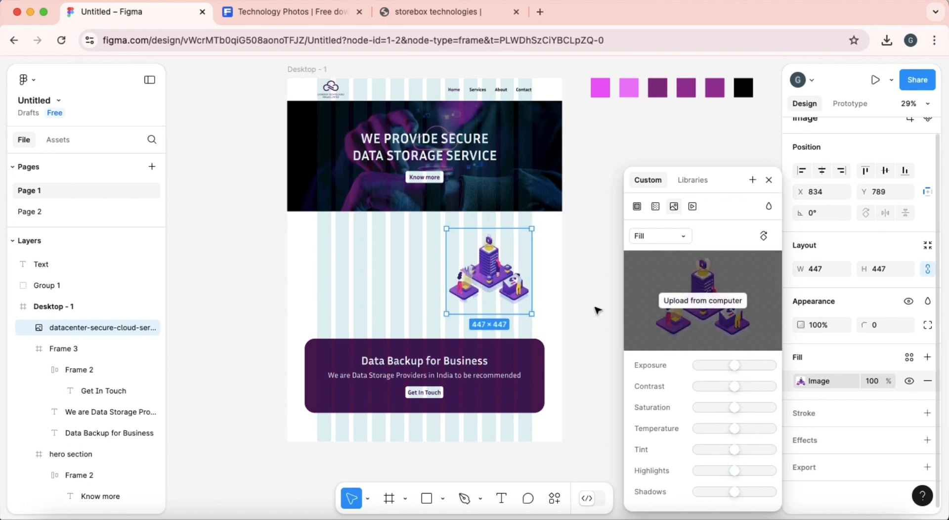
click(597, 310)
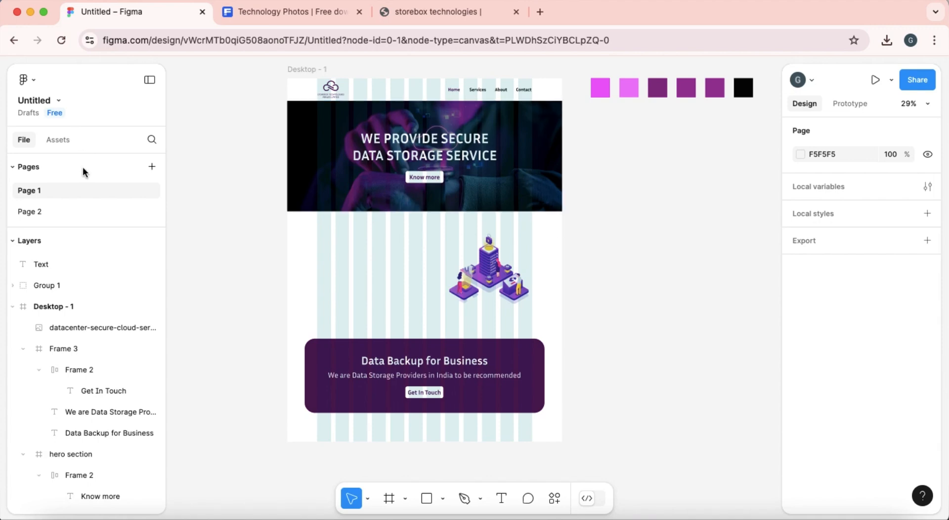
Step: Draw a frame about 552 × 107 in the grid columns beside the illustration and give it an FFFFFF fill
click(388, 500)
drag(317, 235, 423, 256)
scroll(381, 251, up, 1)
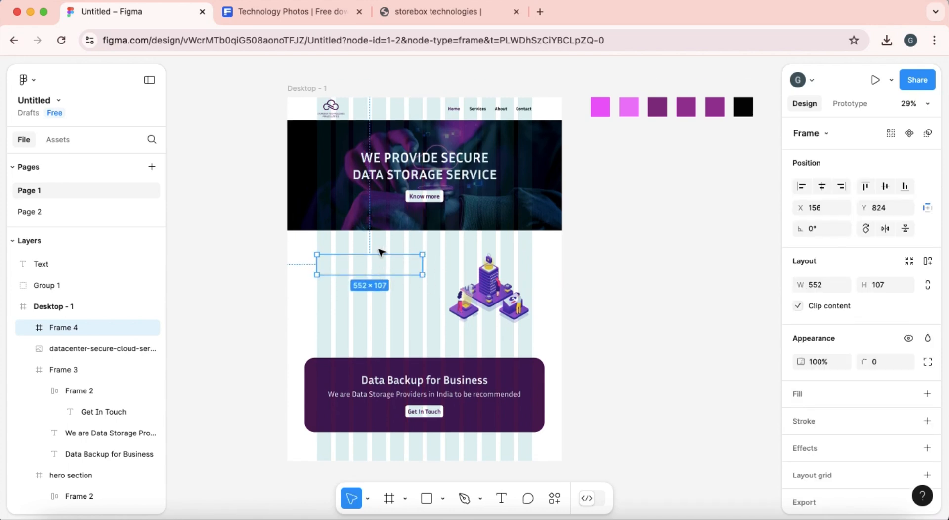
scroll(924, 409, down, 1)
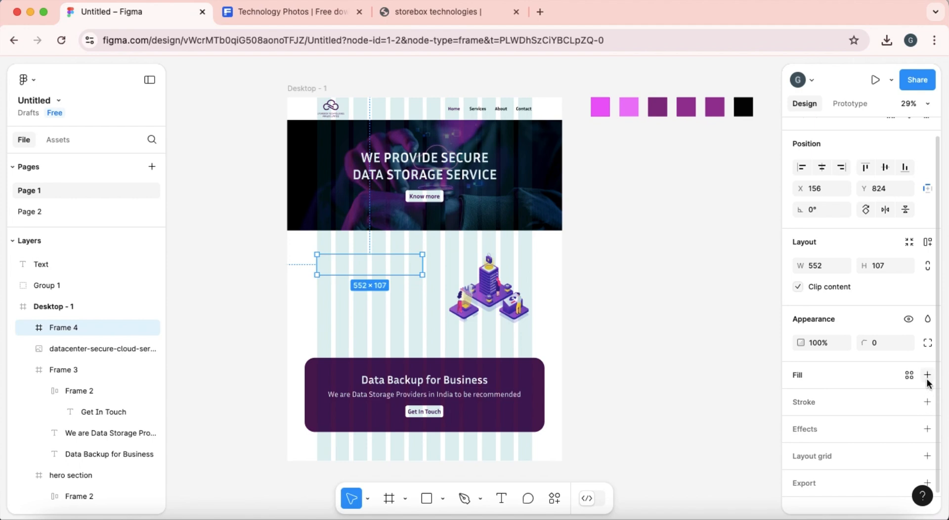
click(927, 380)
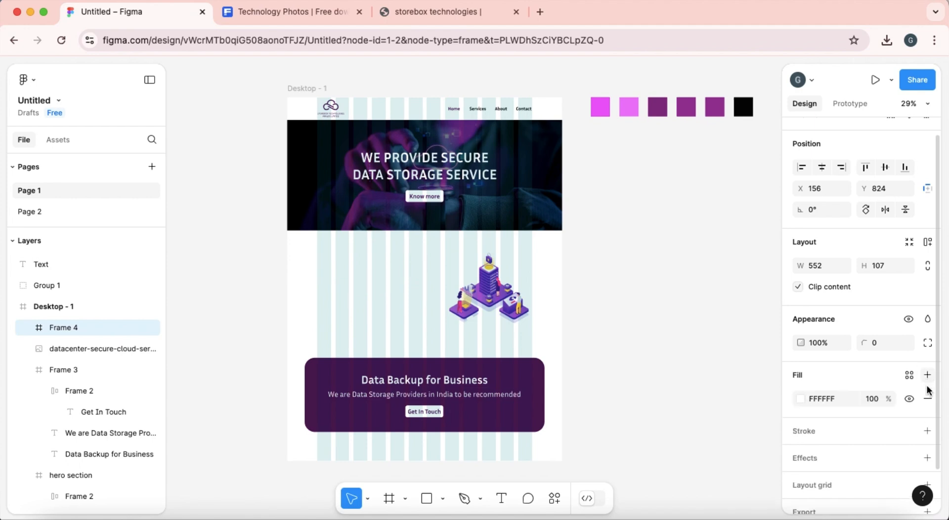
Step: Add a dark purple 4E0854 stroke to the new frame and position the stroke outside
click(927, 430)
click(800, 455)
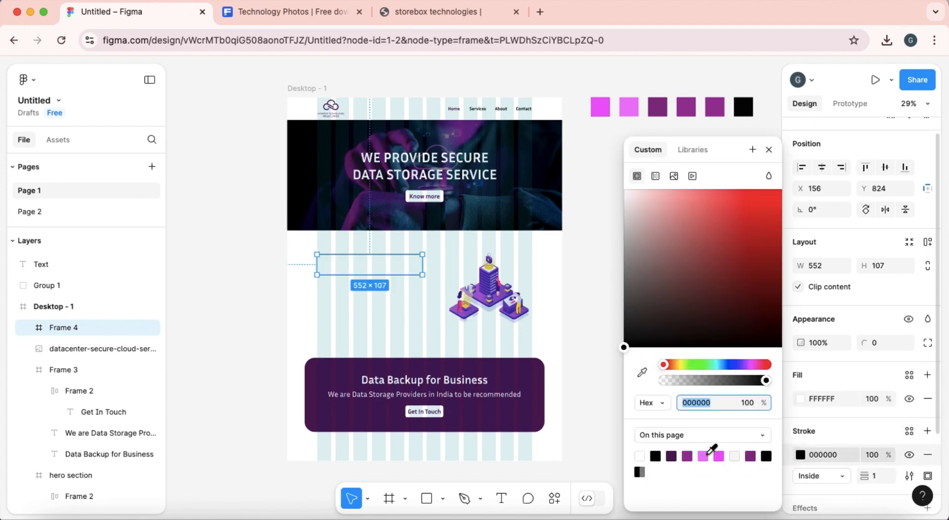
click(671, 455)
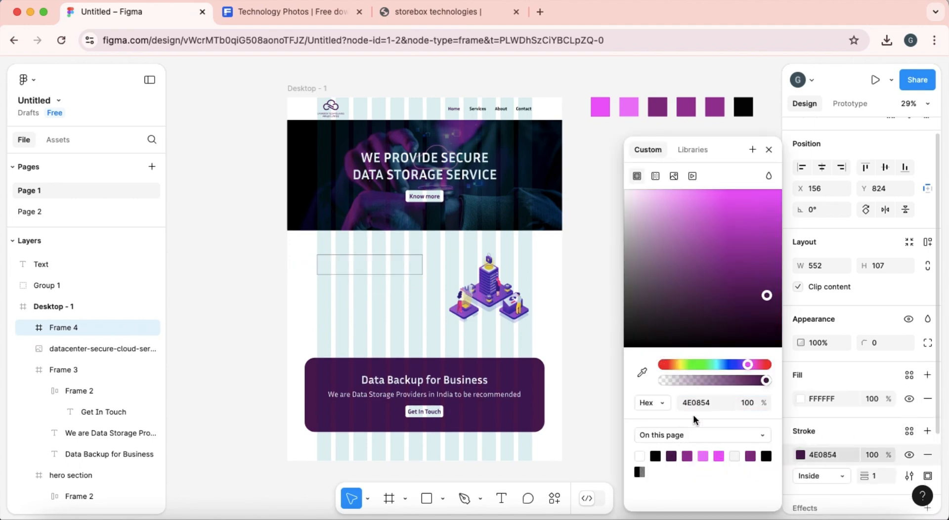
click(806, 475)
click(811, 489)
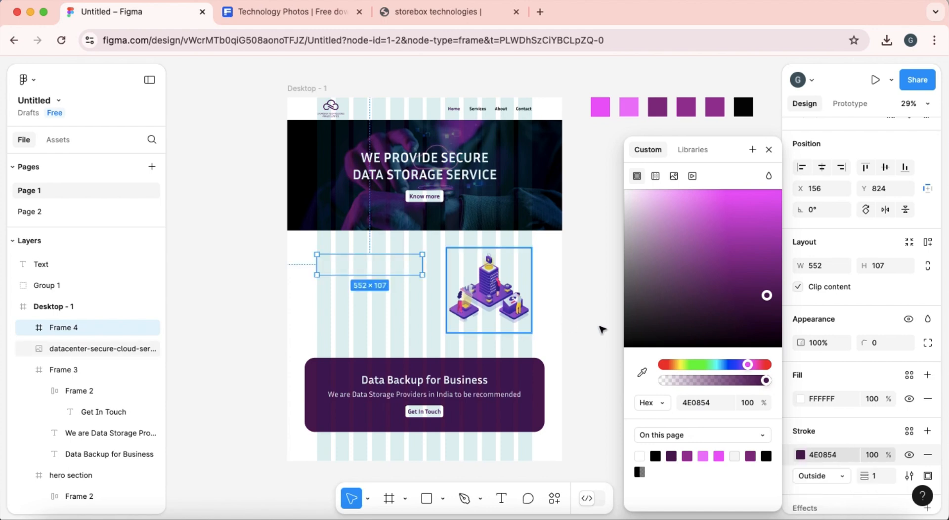
Step: Hide the layout grid on the Desktop - 1 frame
click(292, 90)
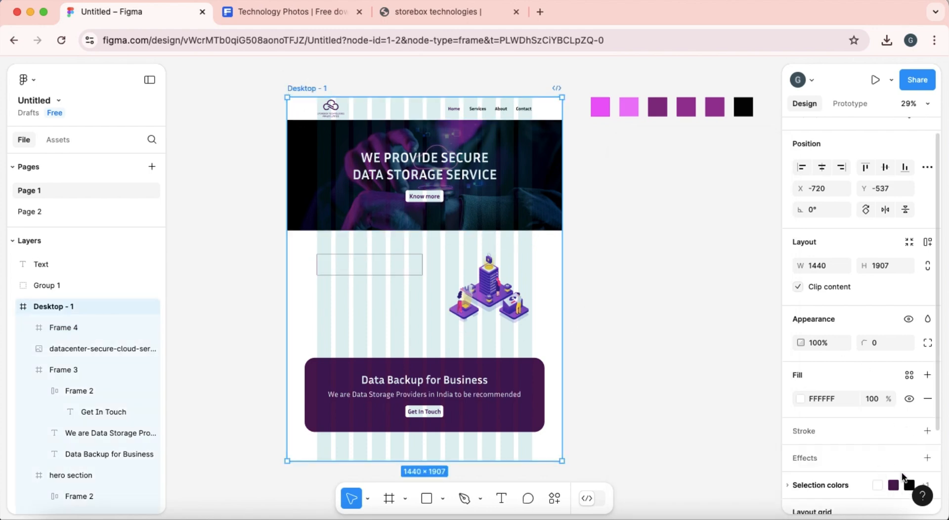
scroll(896, 446, down, 4)
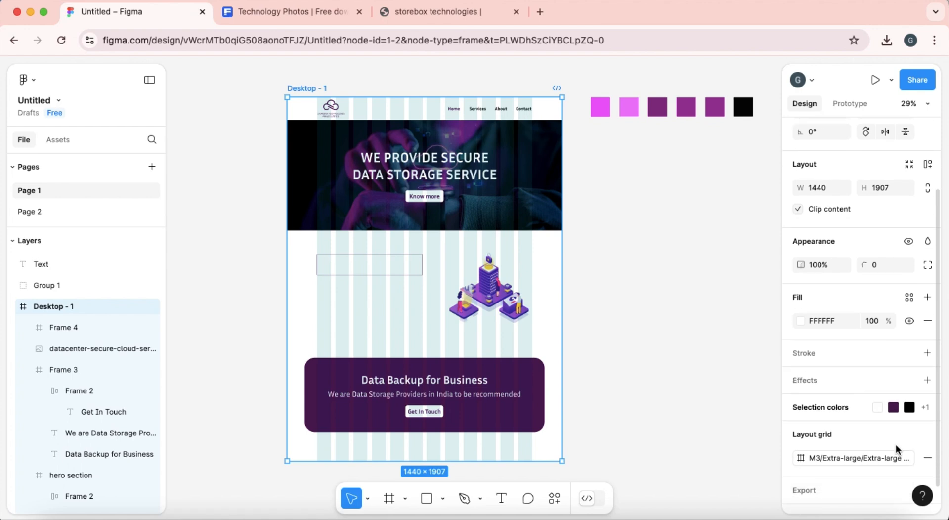
key(ctrl+g)
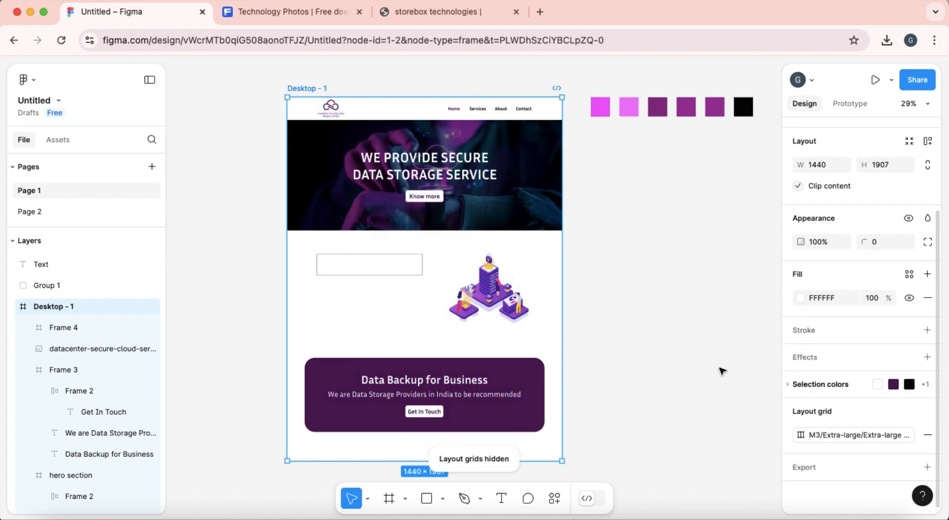
Step: Set the outlined frame's stroke weight to 2 and resize the frame to 484 × 100
scroll(390, 272, up, 2)
click(390, 272)
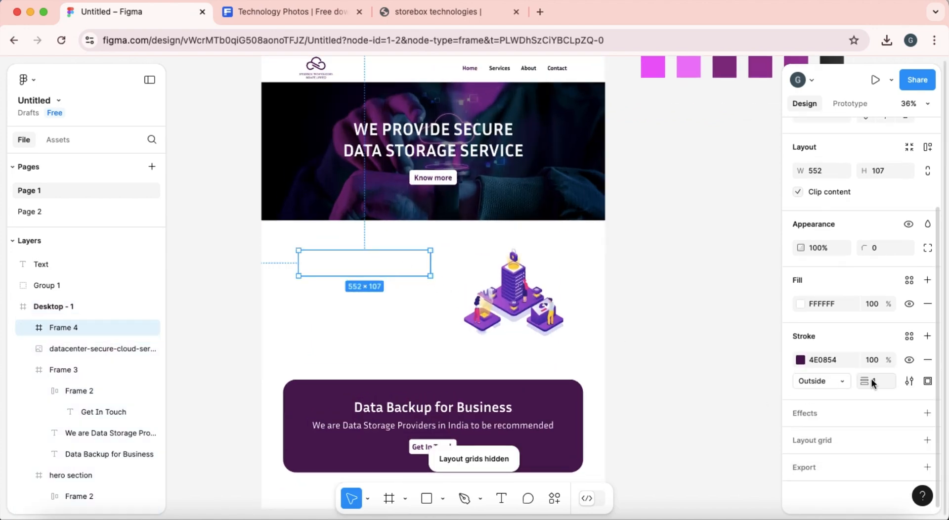
drag(872, 380, 872, 382)
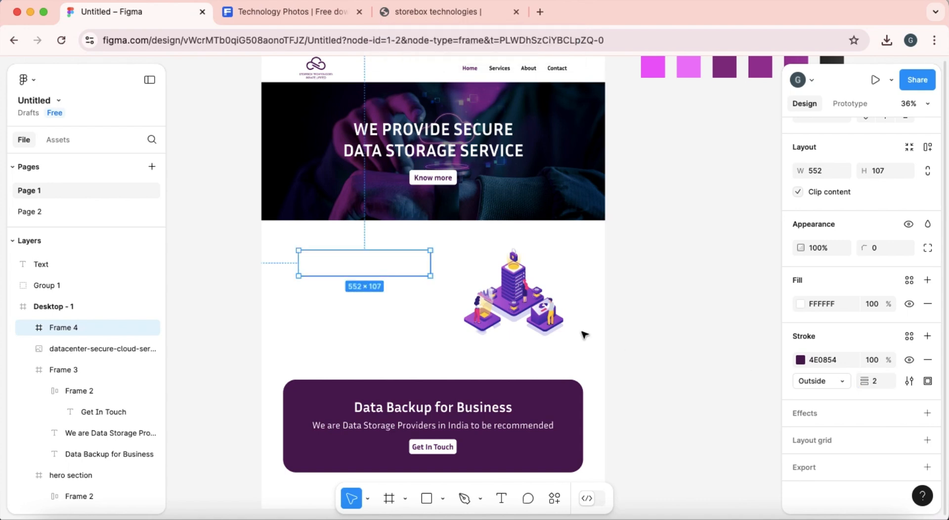
drag(426, 270, 416, 270)
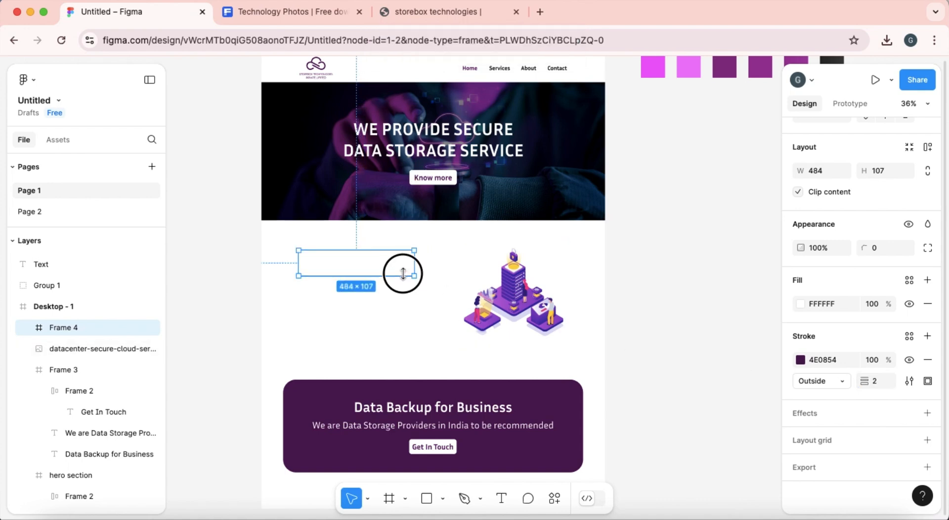
drag(403, 273, 403, 271)
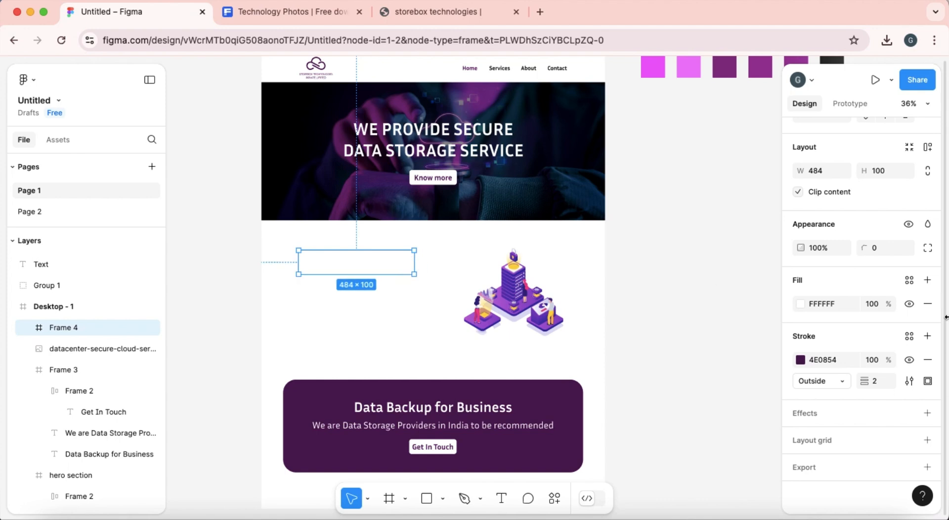
Step: Review the service names on Page 2, and duplicate the outlined frame on Page 1 into a column of four boxes
click(52, 211)
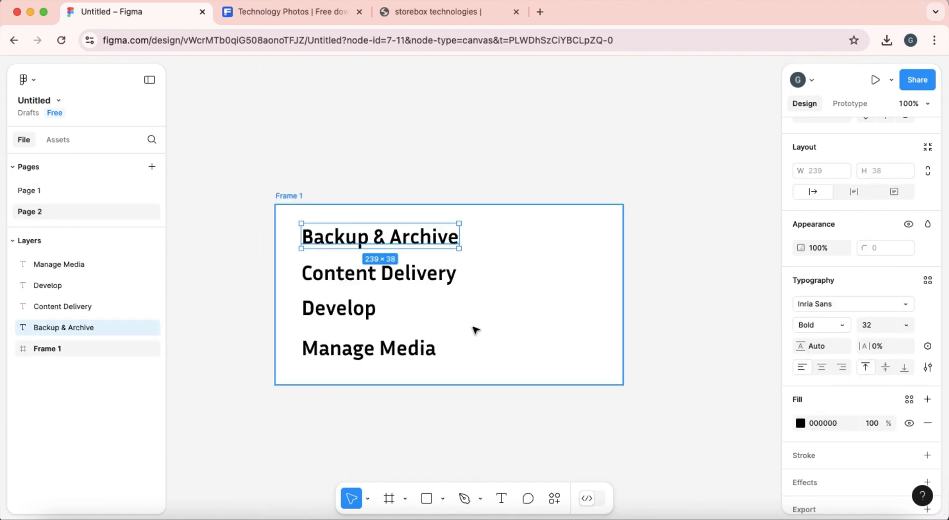
click(436, 322)
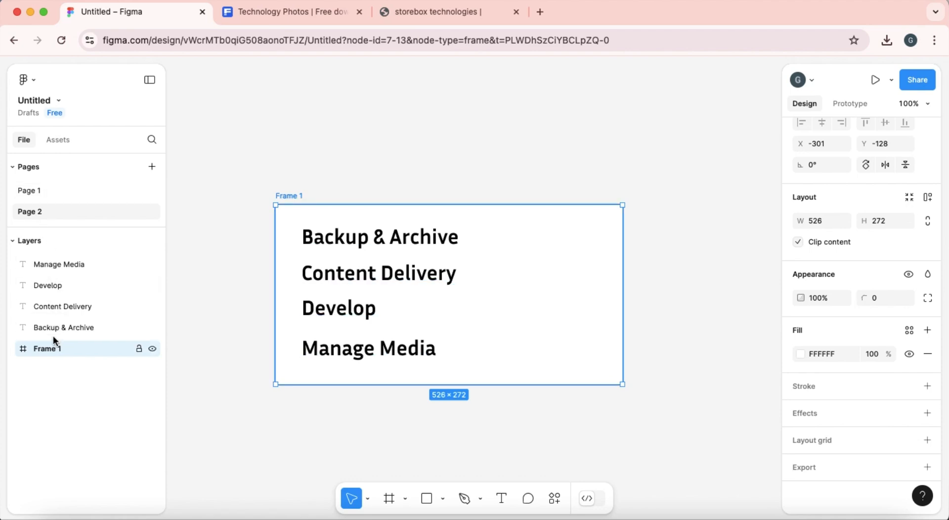
click(31, 190)
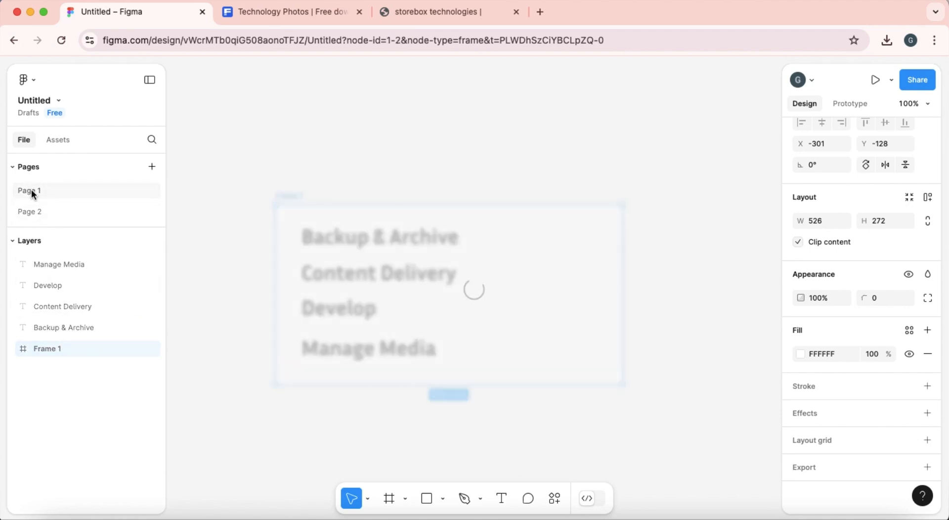
drag(345, 268, 345, 367)
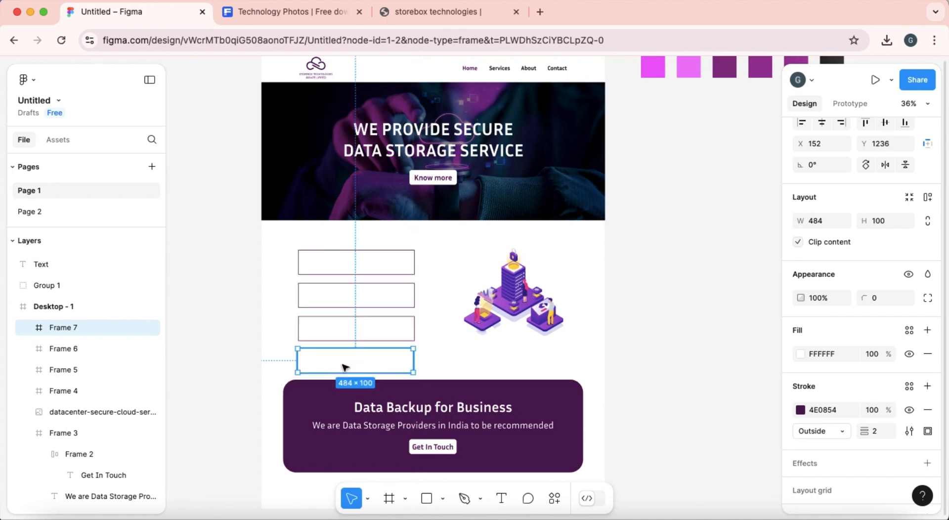
Step: Space the four boxes evenly with a gap of 39, widen them to 540 and shift the column slightly up
click(348, 272)
shift+click(339, 299)
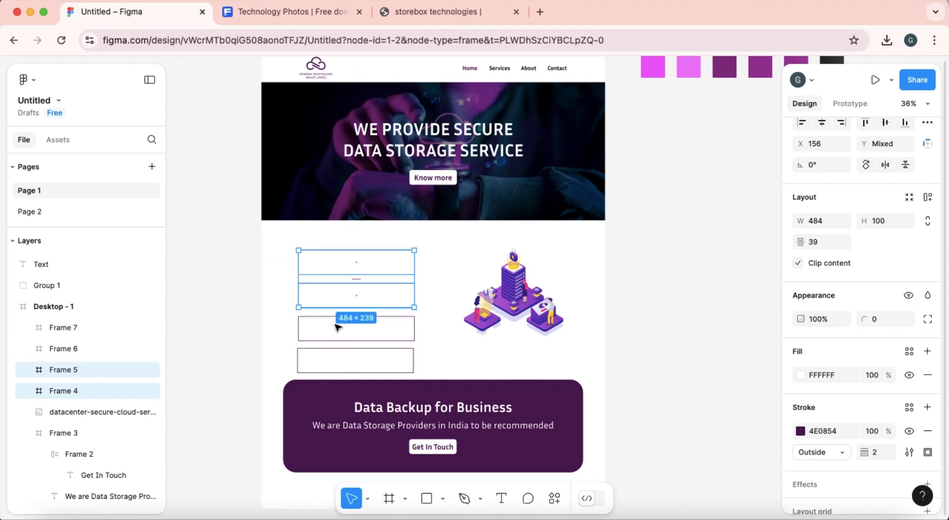
shift+click(339, 329)
shift+click(331, 357)
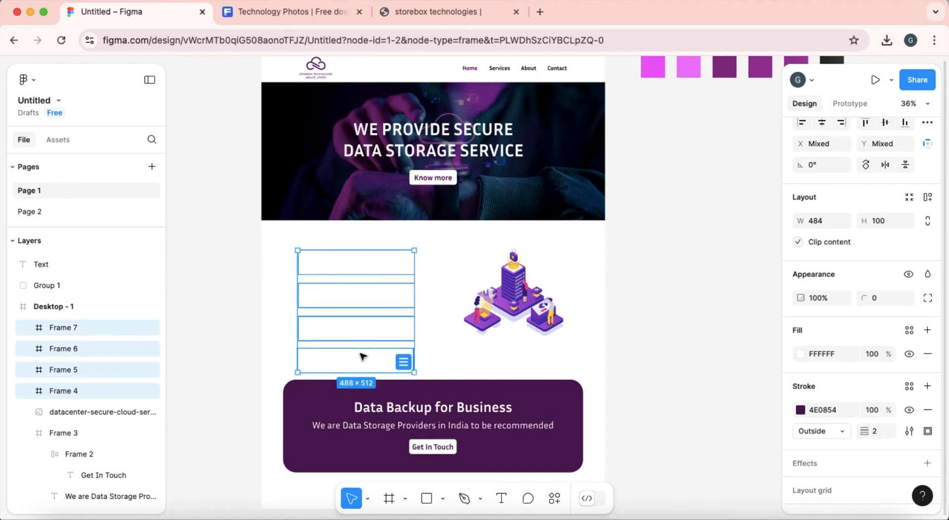
click(403, 363)
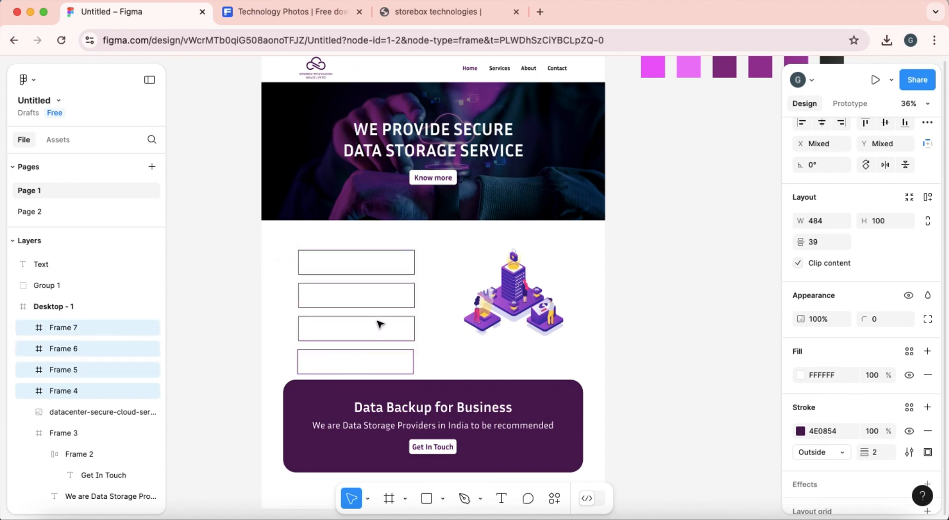
drag(378, 302, 427, 289)
Step: Enlarge the datacenter illustration to 506 × 486 and shift it slightly away from the boxes
click(521, 312)
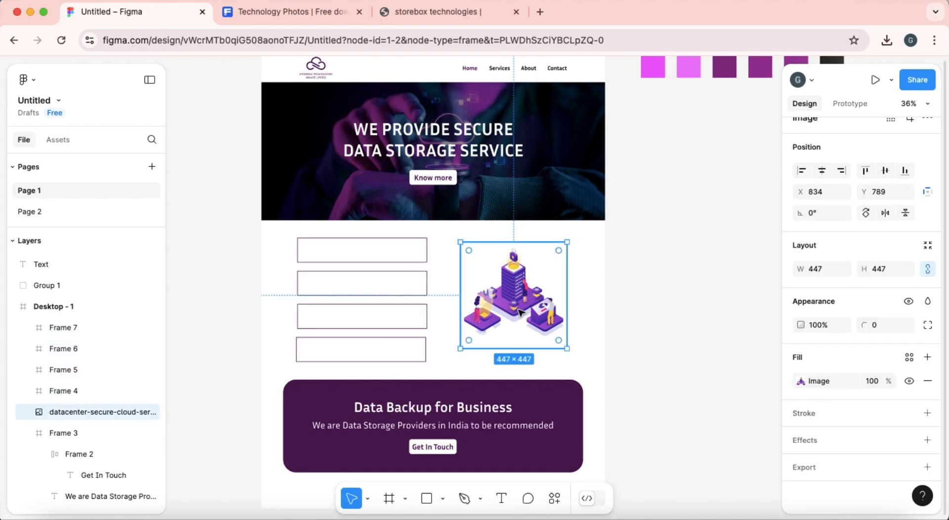
drag(465, 352, 445, 355)
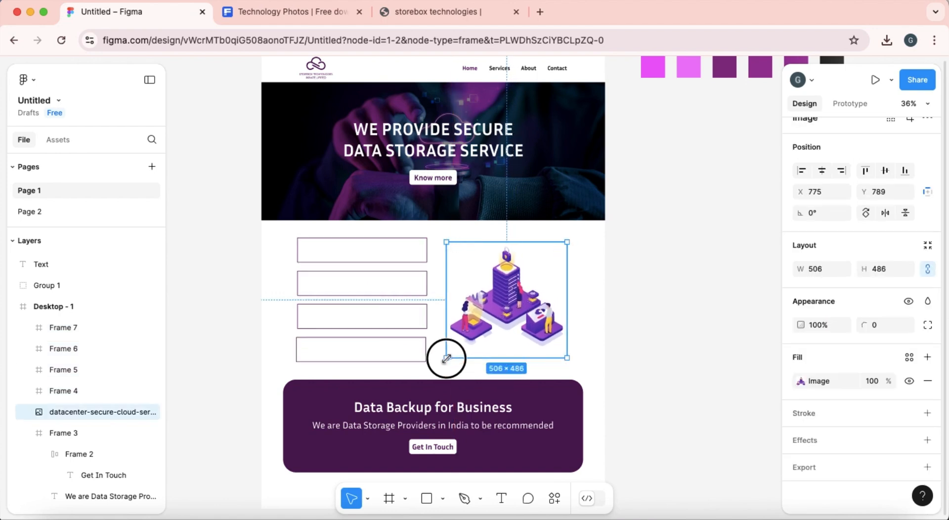
drag(482, 312, 489, 309)
click(634, 331)
Step: Move the "Data Backup for Business" section slightly down to leave more space below the boxes
scroll(534, 345, down, 3)
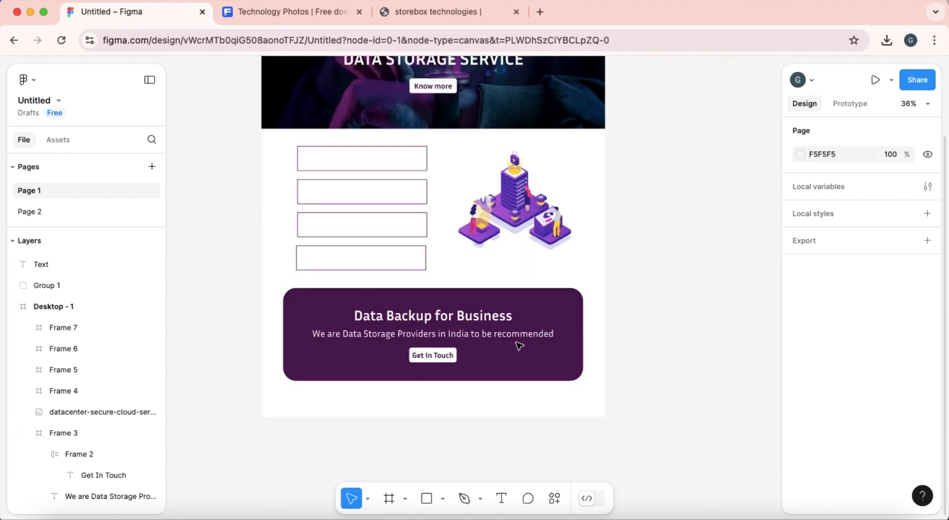
click(517, 346)
drag(517, 347, 514, 352)
Step: Shift the four boxes slightly down and inward, and place the datacenter illustration at X 806, Y 798
click(335, 161)
shift+click(334, 195)
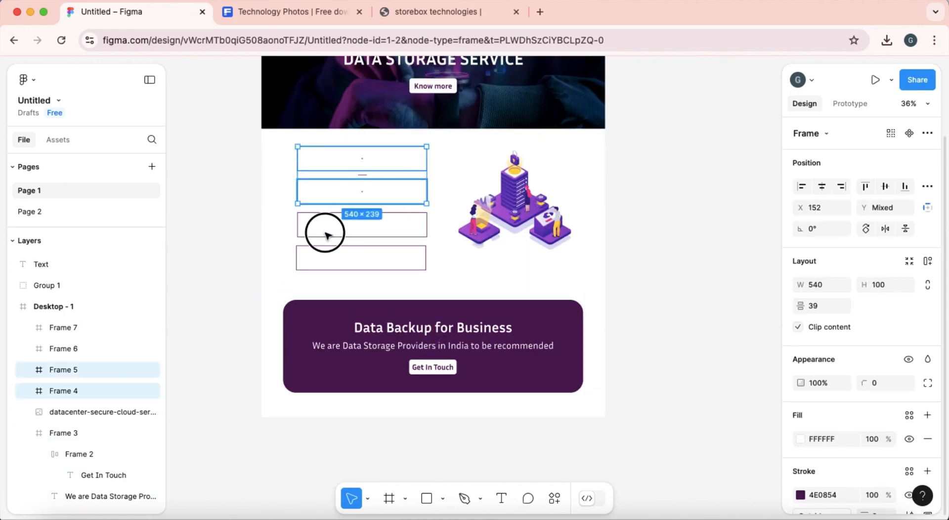
shift+click(325, 229)
shift+click(327, 259)
drag(375, 196, 385, 197)
drag(496, 215, 496, 218)
Step: Copy the text "Backup & Archive" from Page 2 and paste it as a new text layer inside the topmost box on Page 1
click(41, 203)
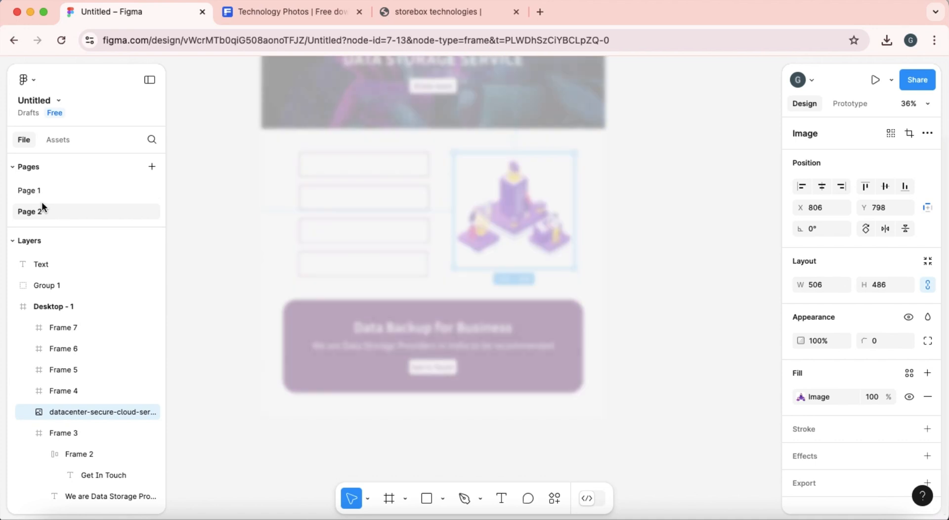
double_click(392, 239)
key(super+c)
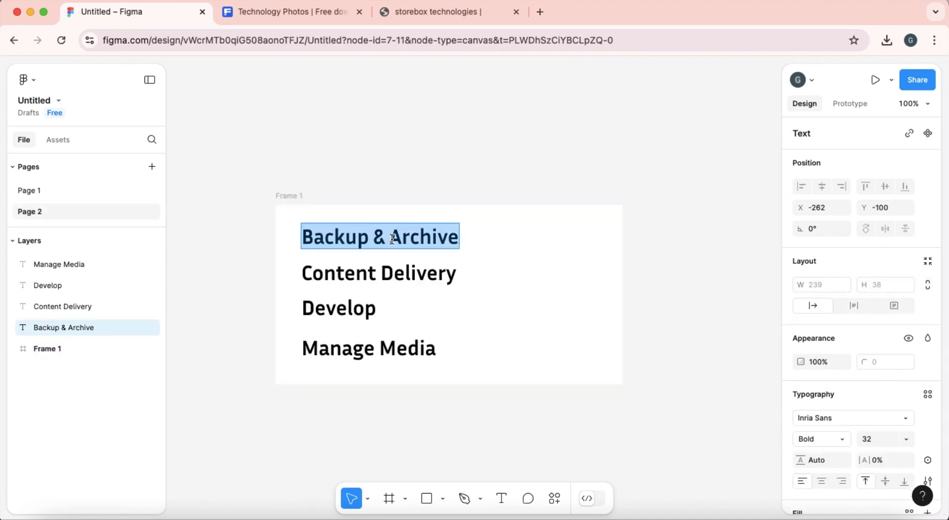
click(58, 190)
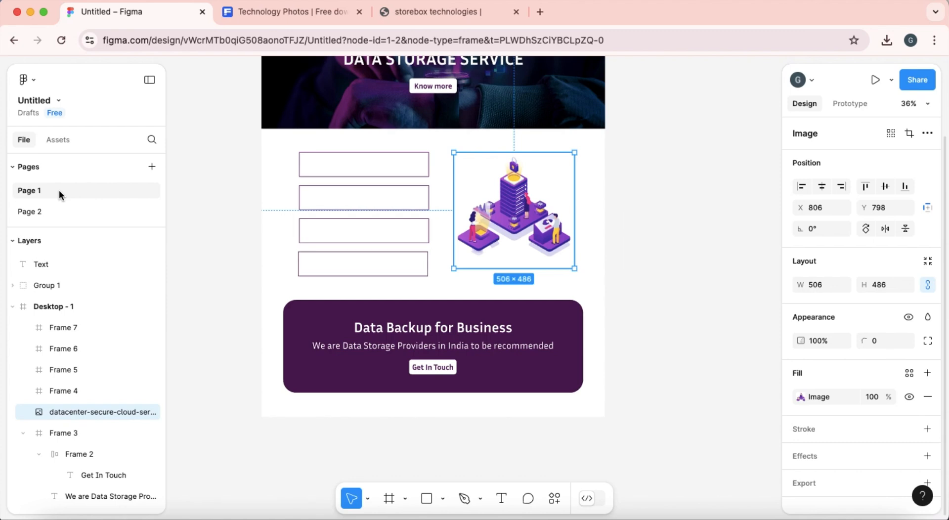
click(65, 328)
click(499, 500)
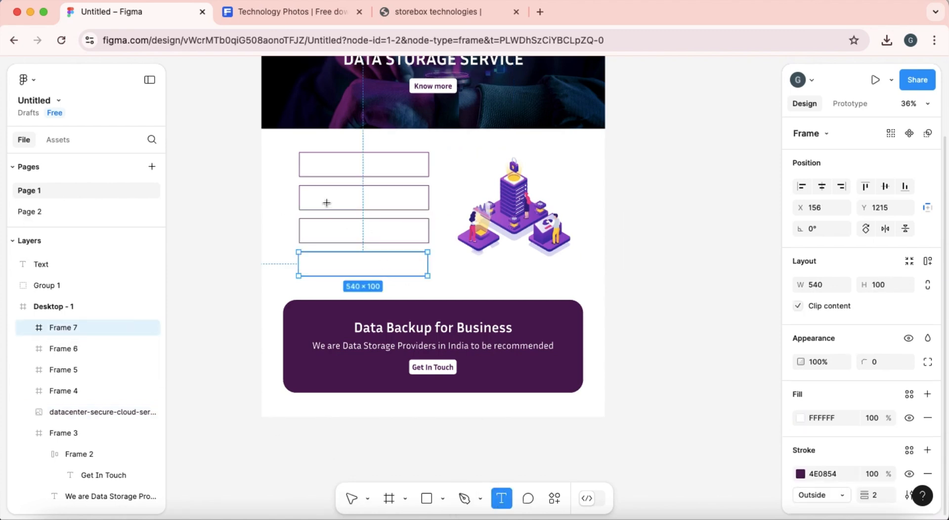
click(311, 166)
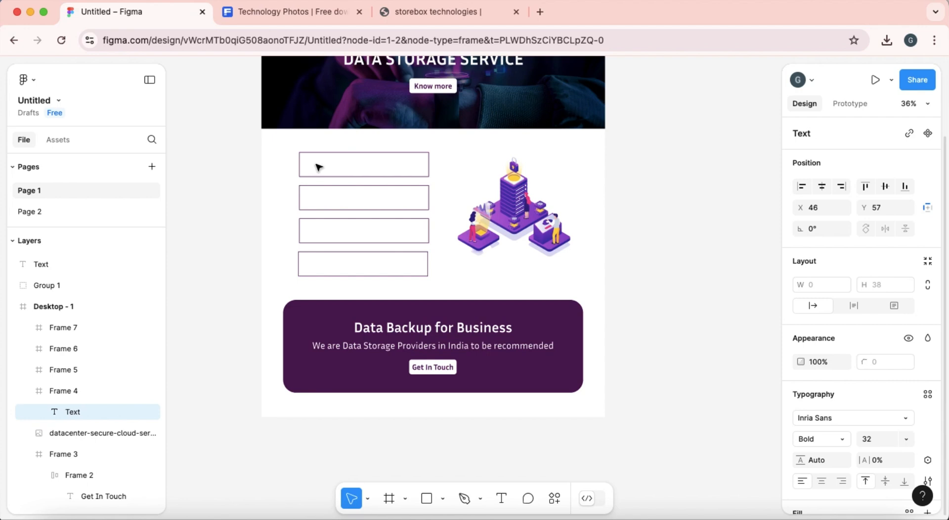
key(super+v)
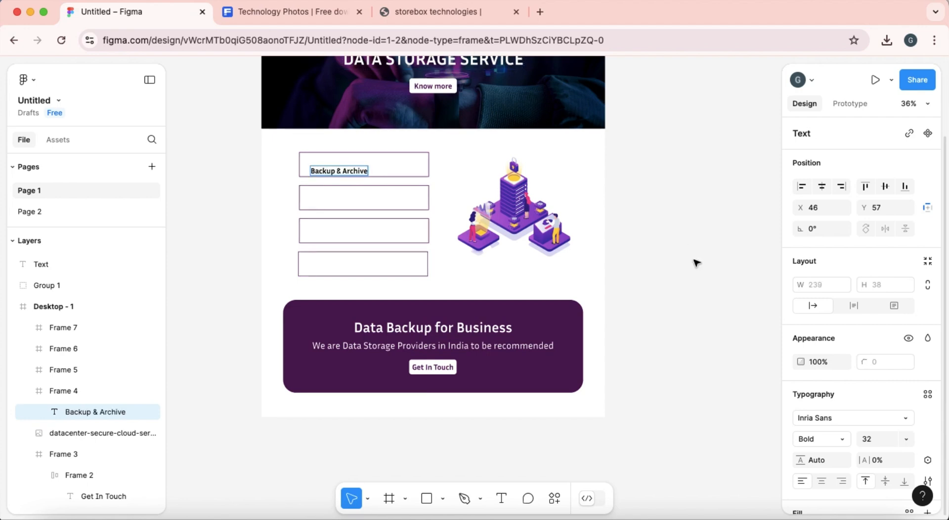
key(Escape)
Step: Center the "Backup & Archive" text in the topmost box, narrowing that box to fit more closely around it
drag(344, 172, 341, 163)
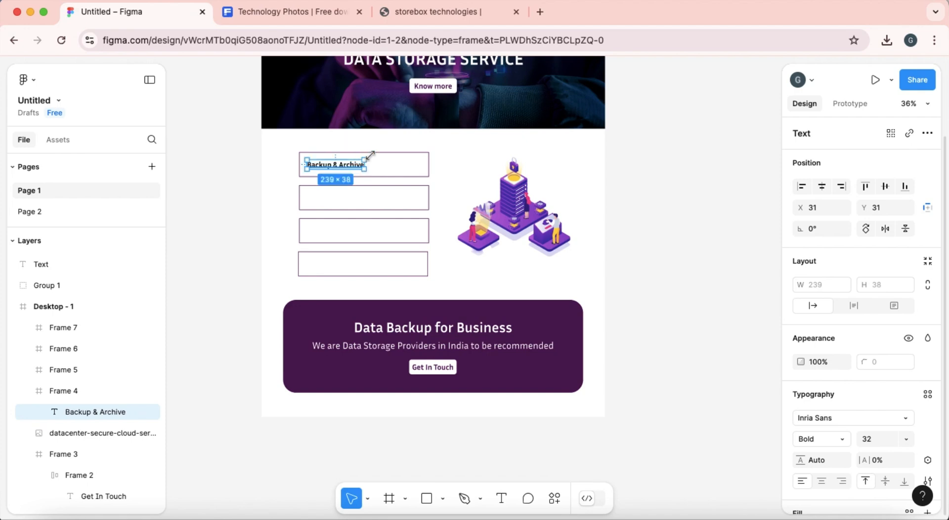
drag(428, 164, 384, 164)
click(364, 164)
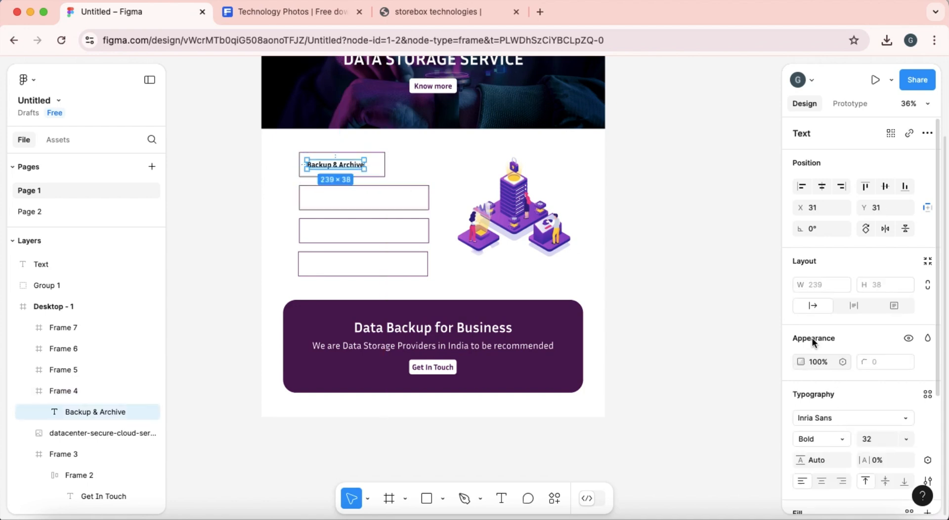
click(823, 188)
scroll(823, 432, down, 3)
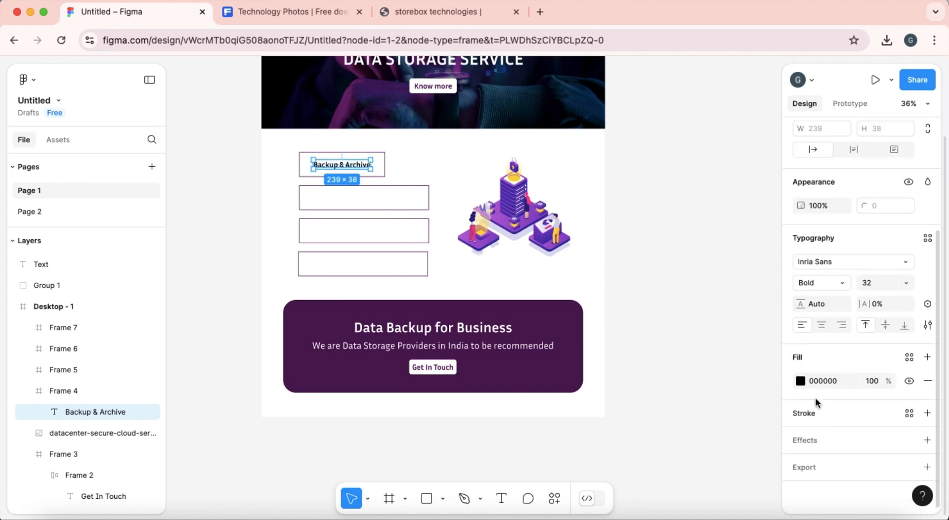
Step: Recolor the "Backup & Archive" text in the topmost box to dark purple 4E0854
click(800, 381)
click(655, 455)
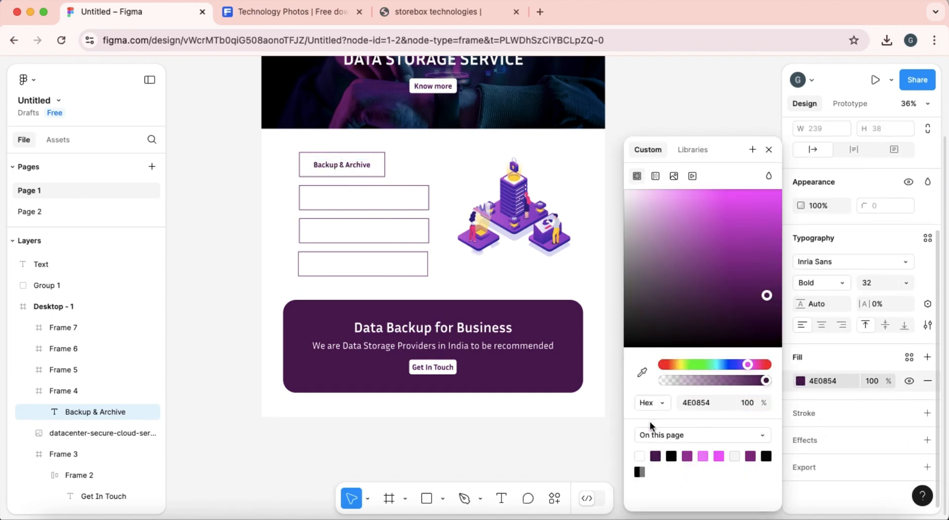
click(717, 117)
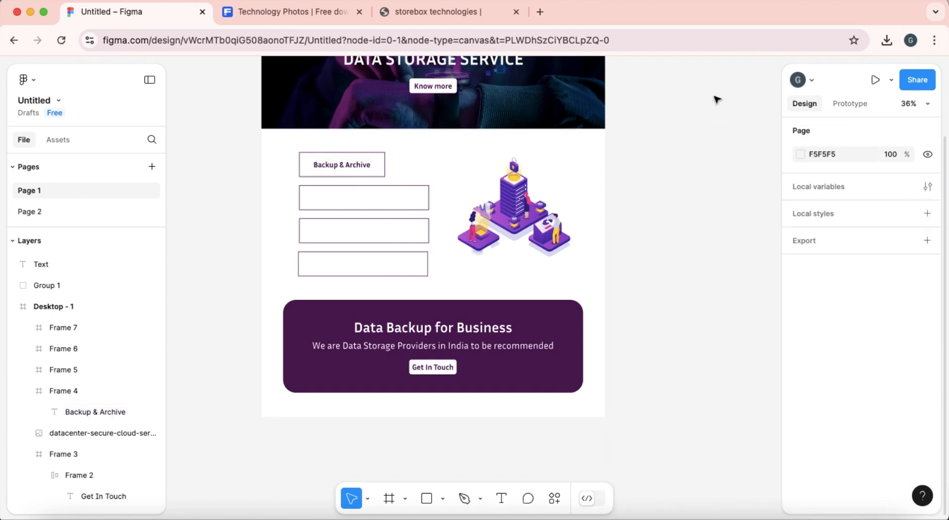
Step: Narrow the second box to 356 × 100 to match the topmost box, and try narrowing the third box the same way
click(403, 205)
drag(419, 198, 385, 195)
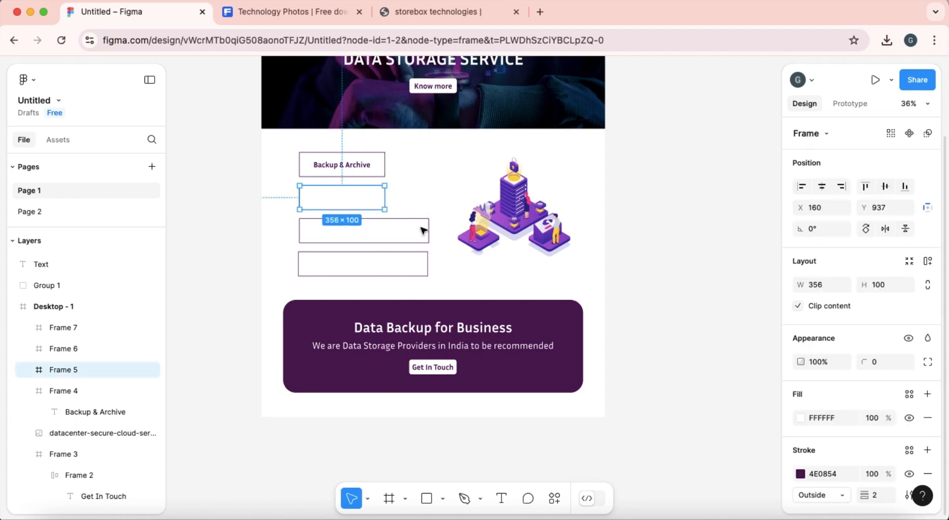
drag(427, 232, 393, 223)
key(super+z)
Step: Delete the two wide empty boxes below the second box
click(378, 229)
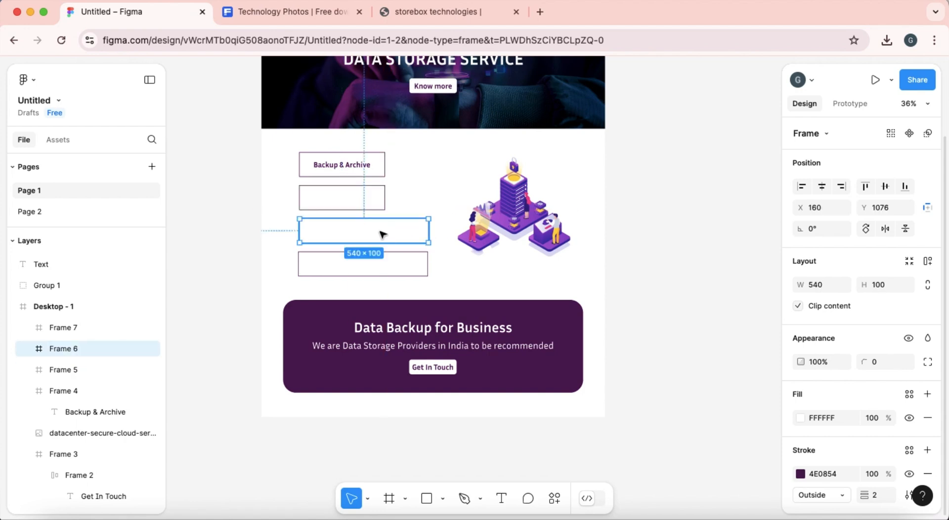
key(Delete)
click(384, 265)
key(Delete)
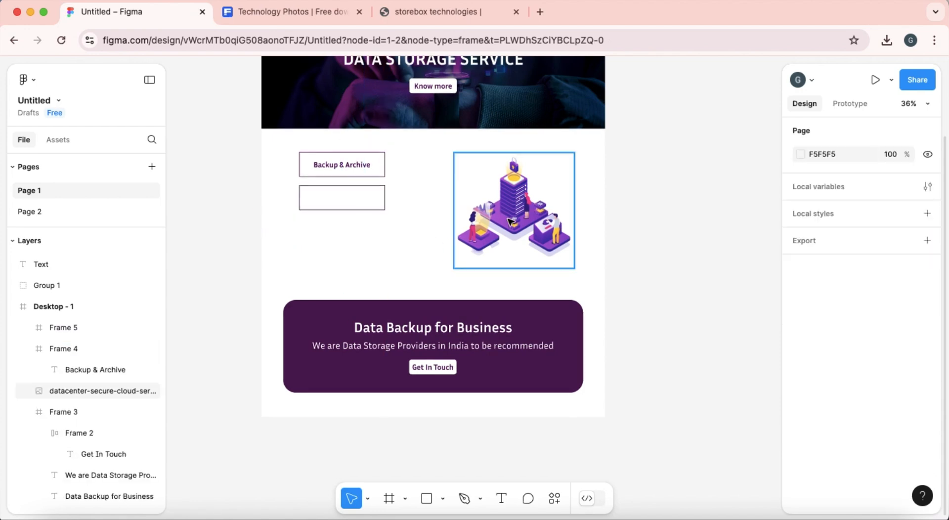
Step: Enlarge the datacenter illustration to about 587 × 501 and reposition it beside the boxes
click(493, 238)
drag(448, 271, 421, 278)
drag(464, 233, 496, 236)
drag(436, 272, 445, 265)
drag(514, 228, 510, 222)
Step: Duplicate the "Backup & Archive" box and the empty box together, placing the copies directly below the originals
click(364, 164)
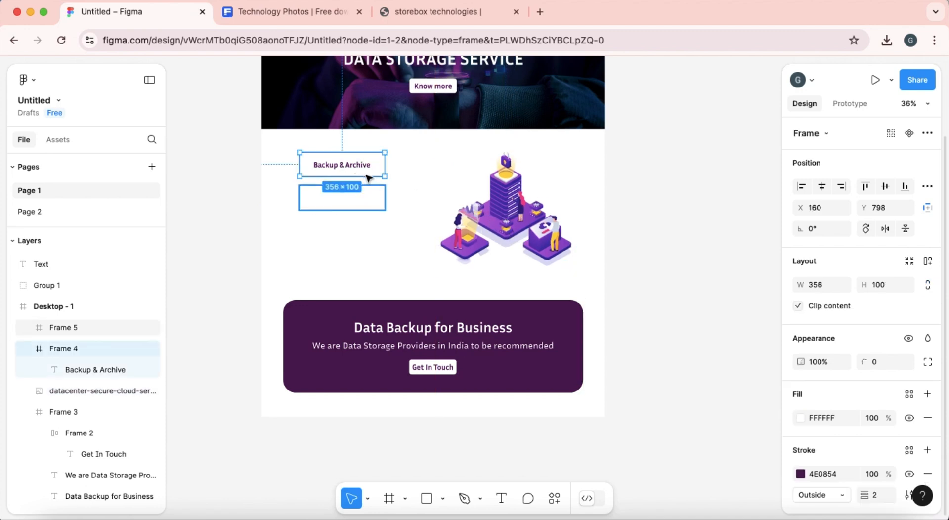
click(368, 178)
shift+click(373, 172)
drag(373, 173, 378, 236)
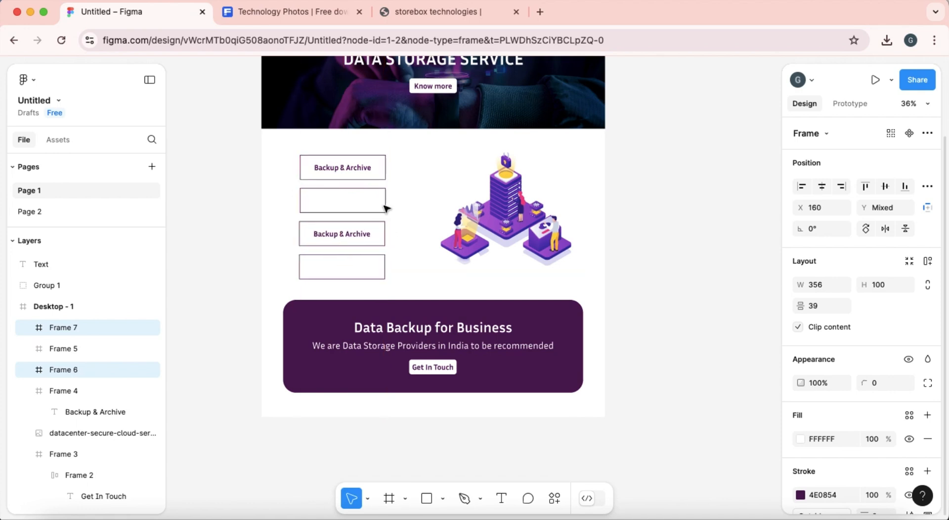
Step: Widen all four boxes together to about 434 and place the datacenter illustration at X 732, Y 798
click(384, 166)
shift+click(379, 211)
shift+click(380, 240)
shift+click(381, 270)
drag(387, 215, 405, 217)
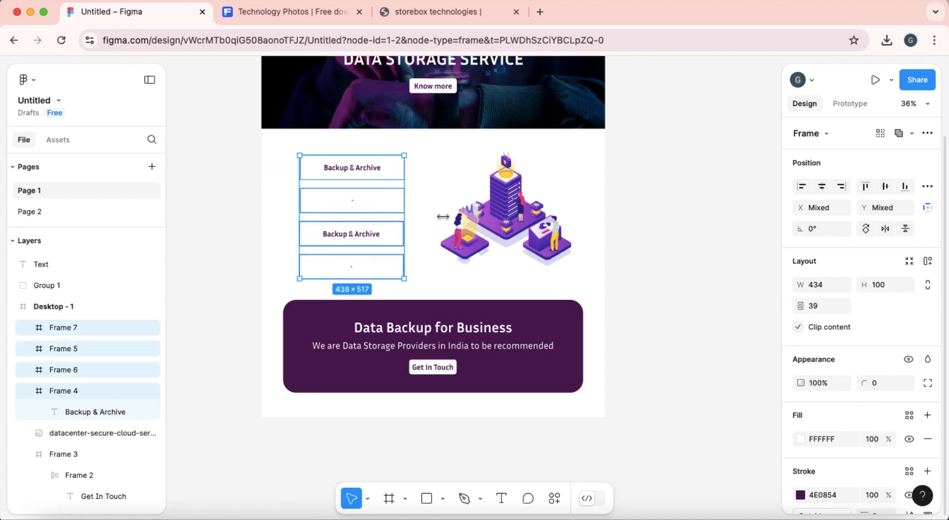
drag(505, 223, 506, 225)
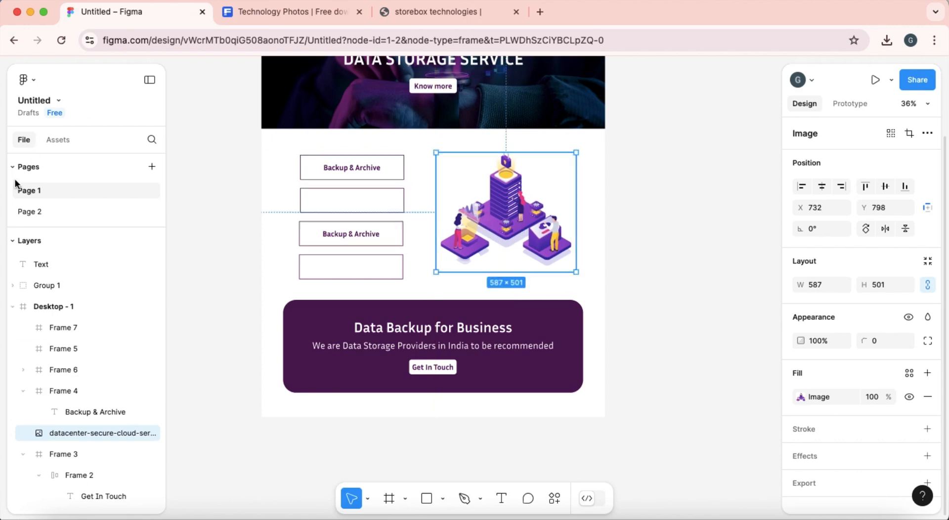
Step: Copy "Content Delivery" from Page 2 and put it in the second box on Page 1, using a duplicate of the third box's text
click(28, 213)
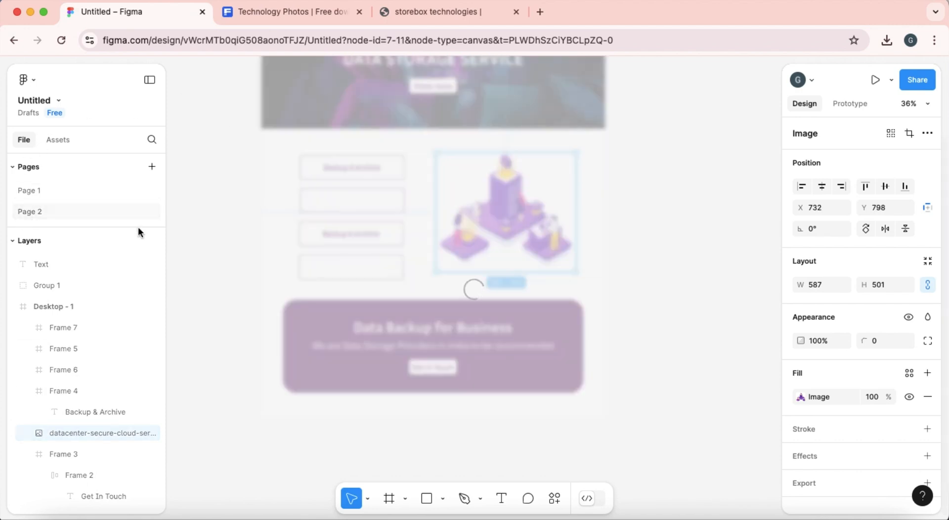
click(314, 266)
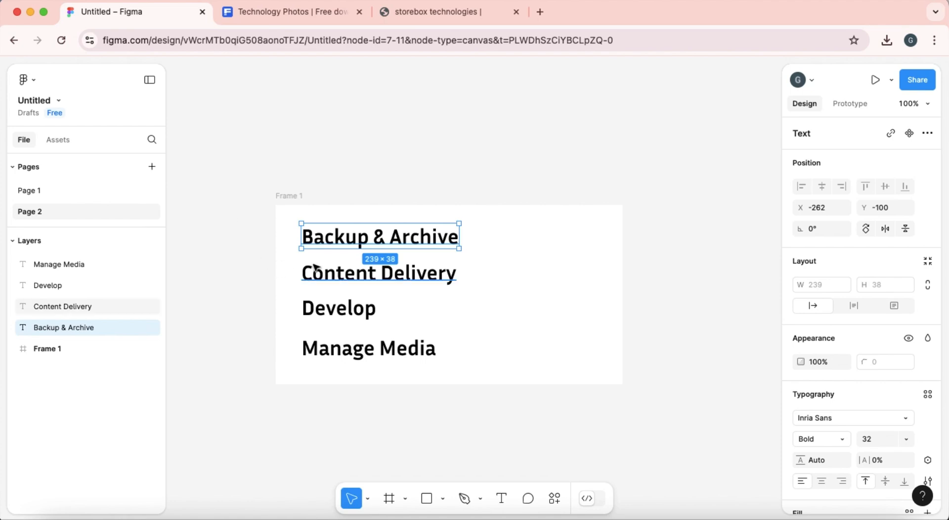
double_click(314, 266)
key(super+c)
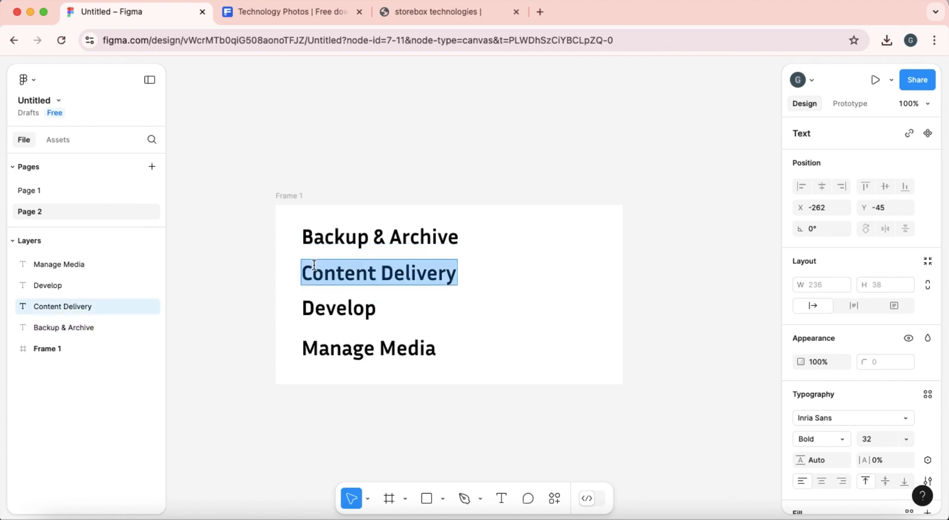
click(49, 191)
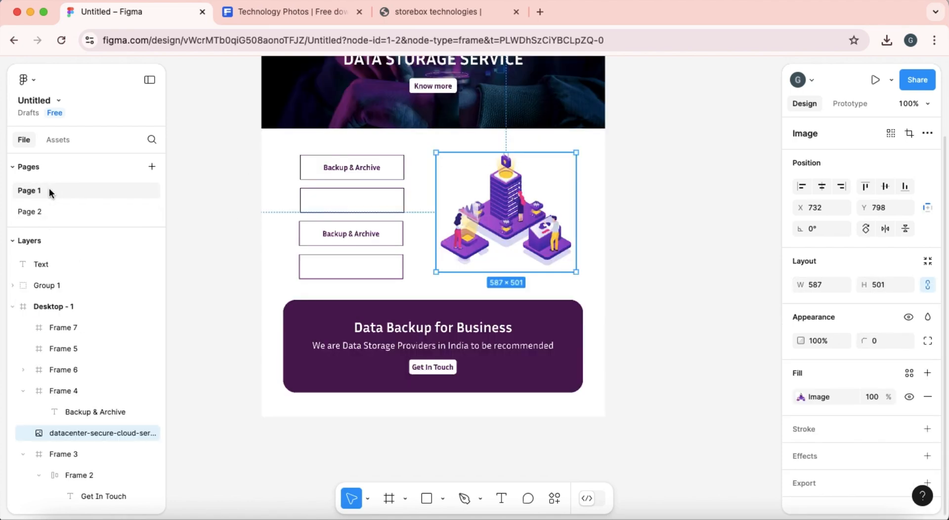
double_click(354, 236)
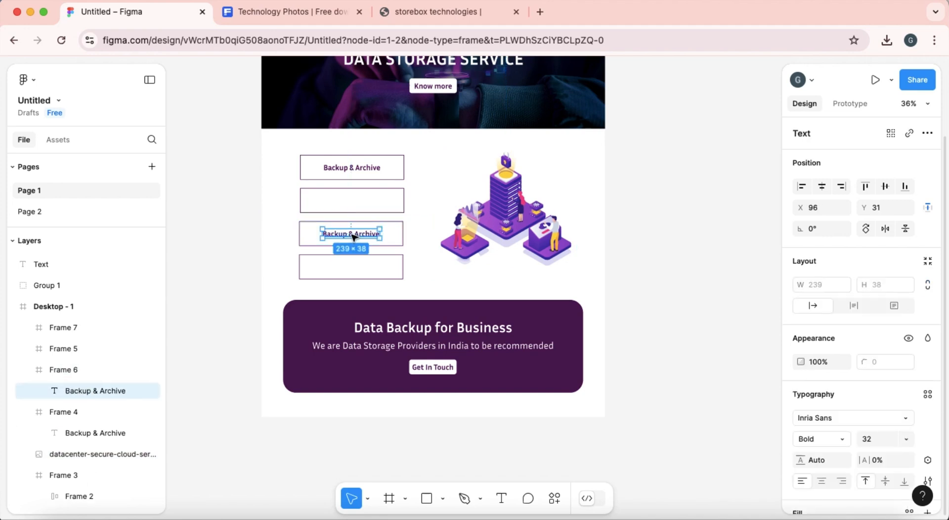
drag(354, 236, 352, 202)
double_click(350, 201)
key(super+v)
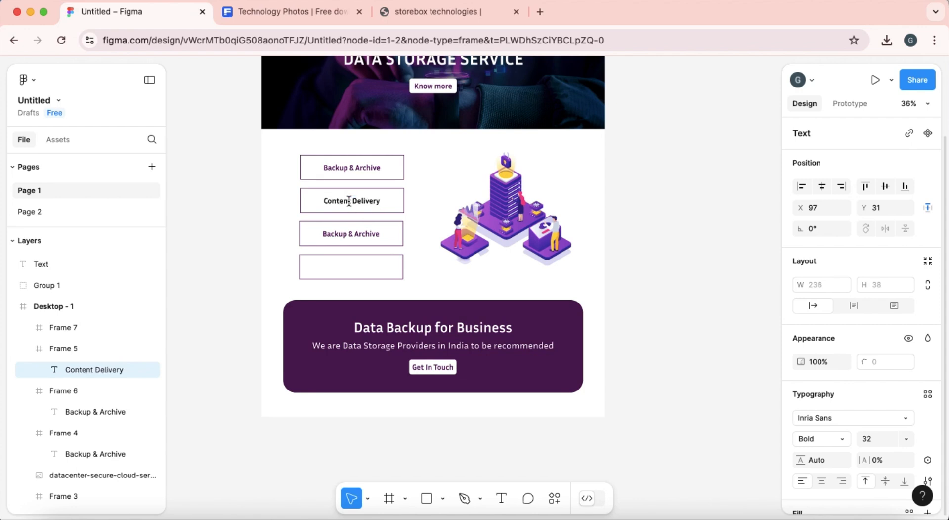
Step: Recolor the whole "Content Delivery" text in the second box to dark purple 4E0854
scroll(847, 409, down, 3)
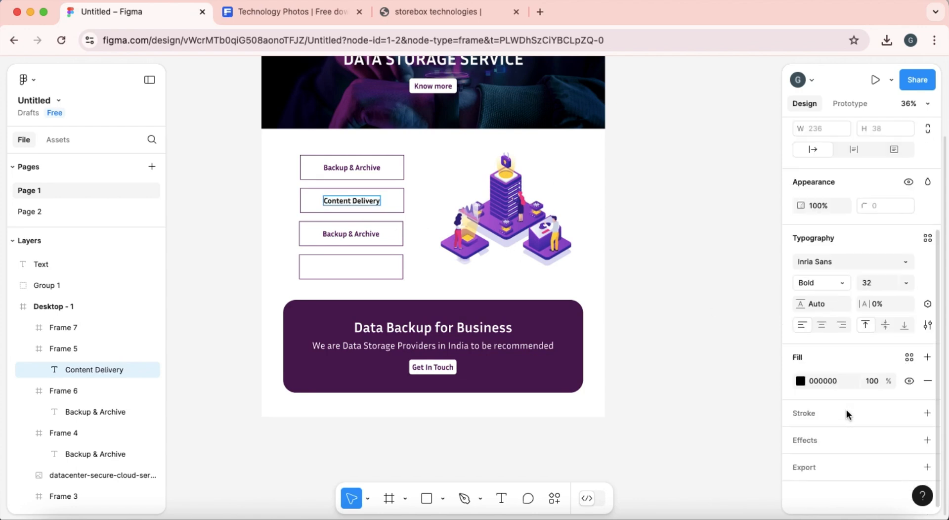
click(797, 380)
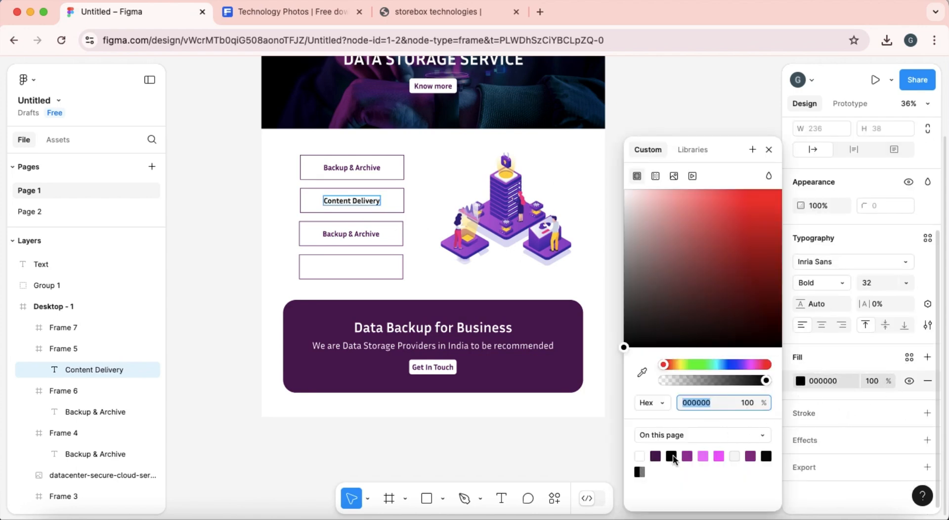
click(657, 456)
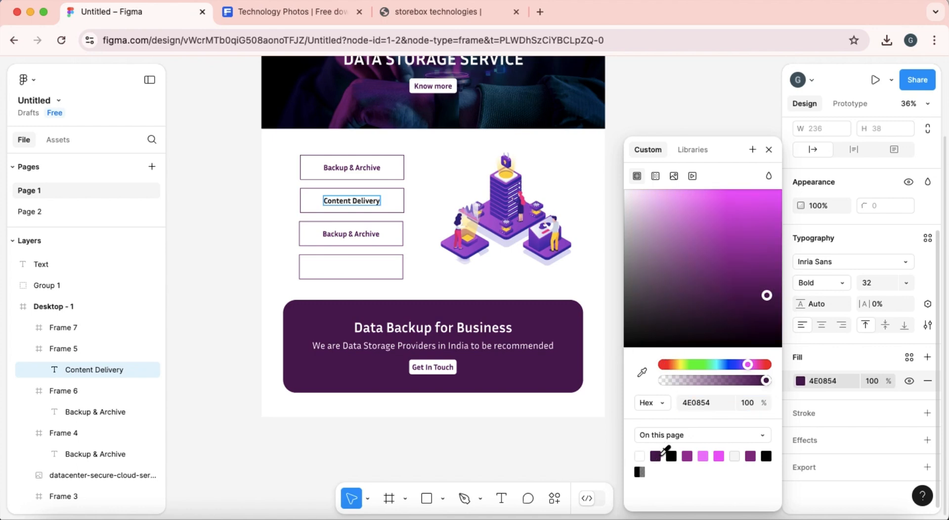
click(769, 149)
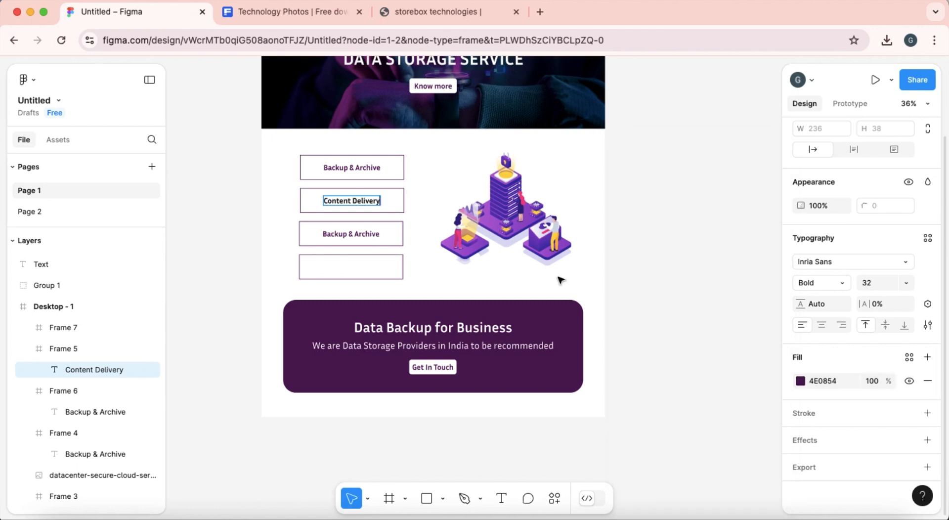
double_click(363, 202)
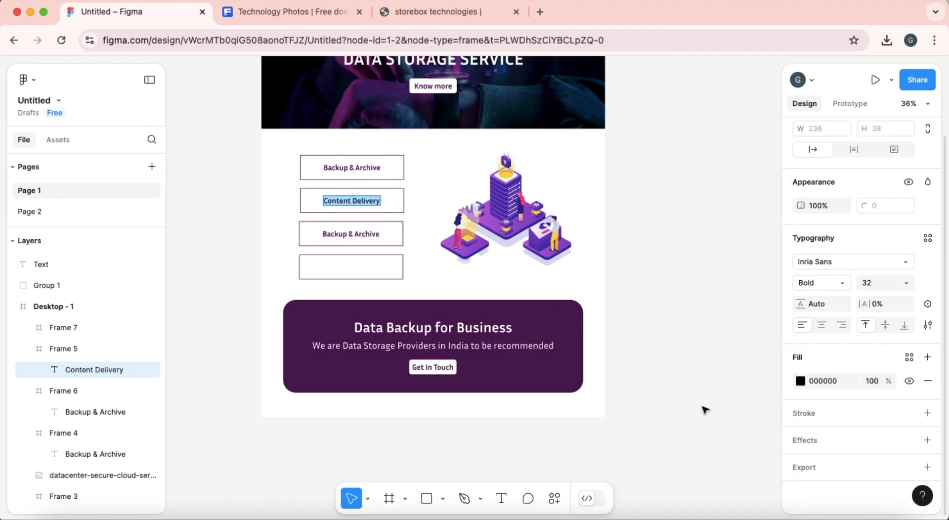
click(800, 380)
click(655, 456)
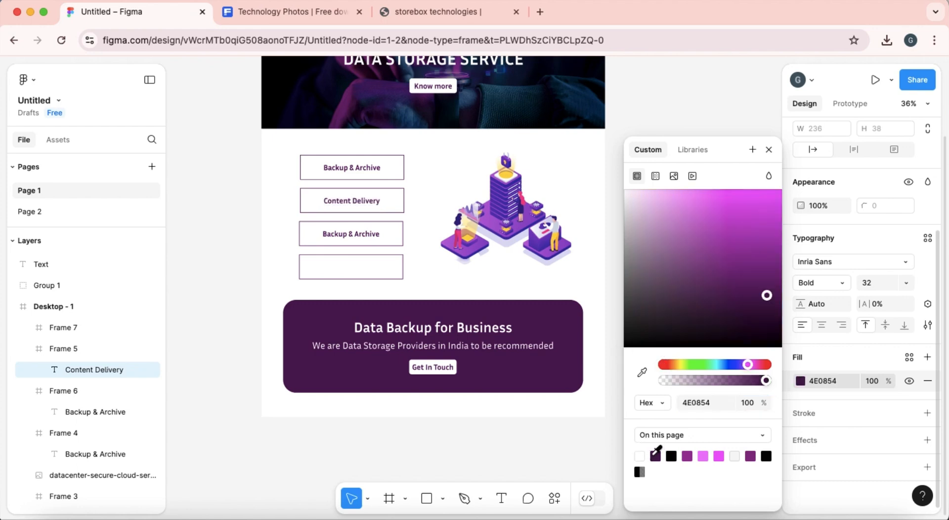
key(Escape)
click(684, 117)
Step: Center the "Content Delivery" text horizontally in the second box
click(356, 200)
click(356, 200)
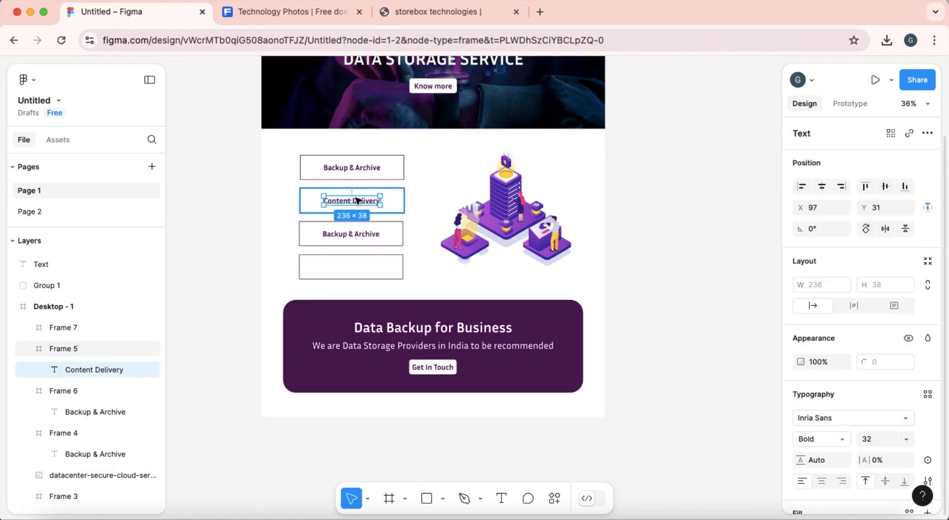
click(824, 187)
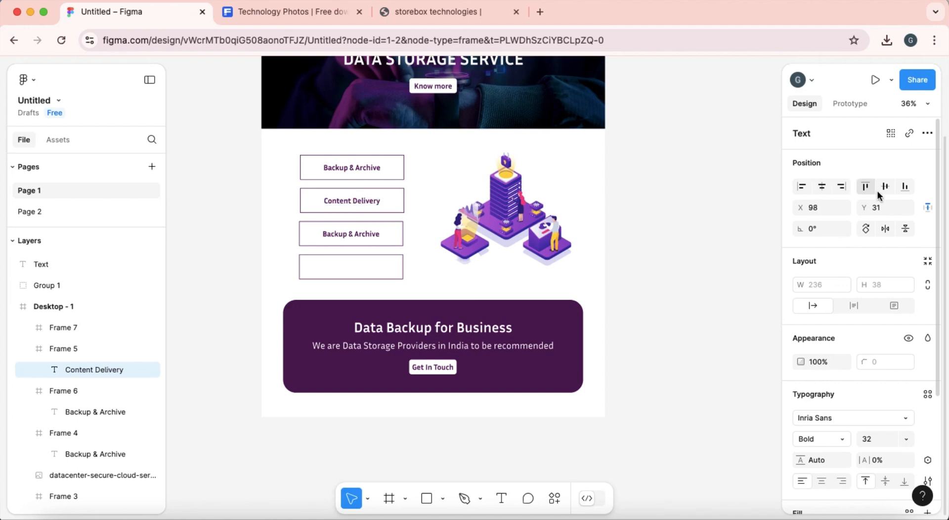
Step: Replace the "Backup & Archive" text in the third box on Page 1 with "Develop" from Page 2
click(348, 234)
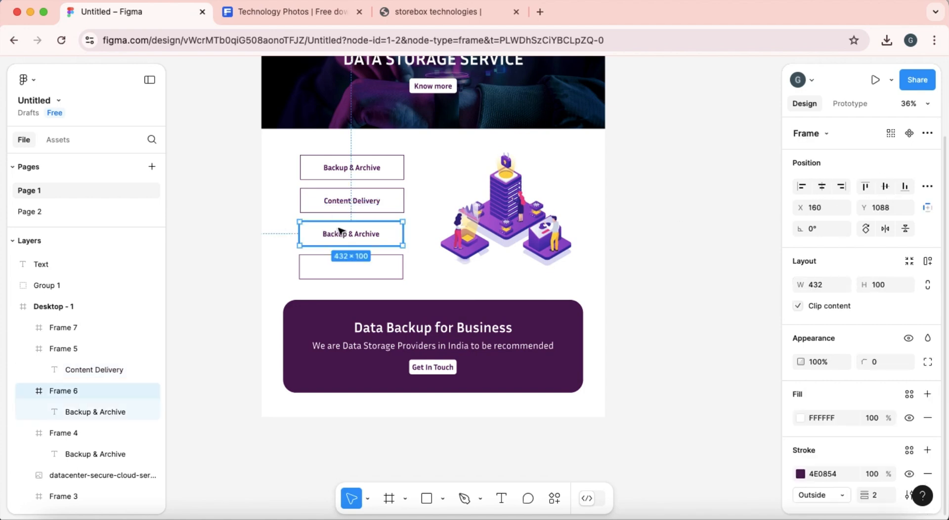
click(81, 205)
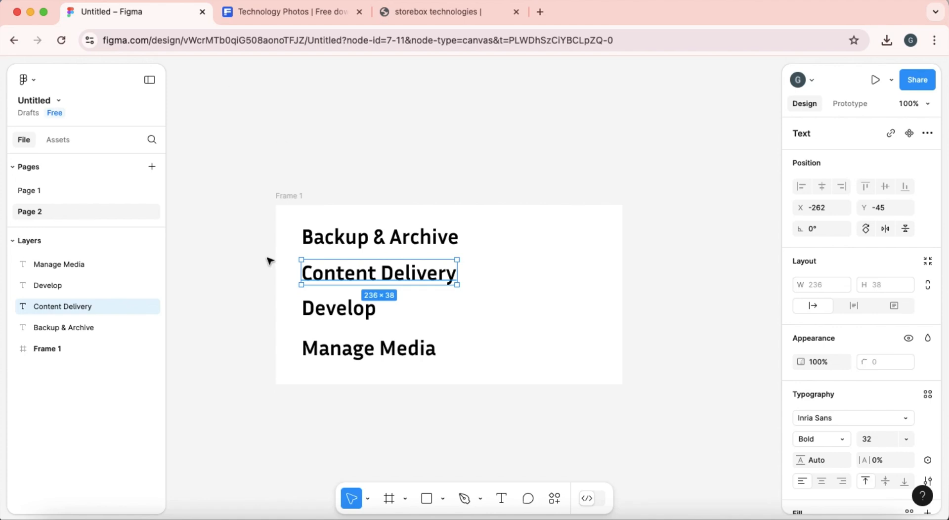
click(340, 315)
double_click(341, 315)
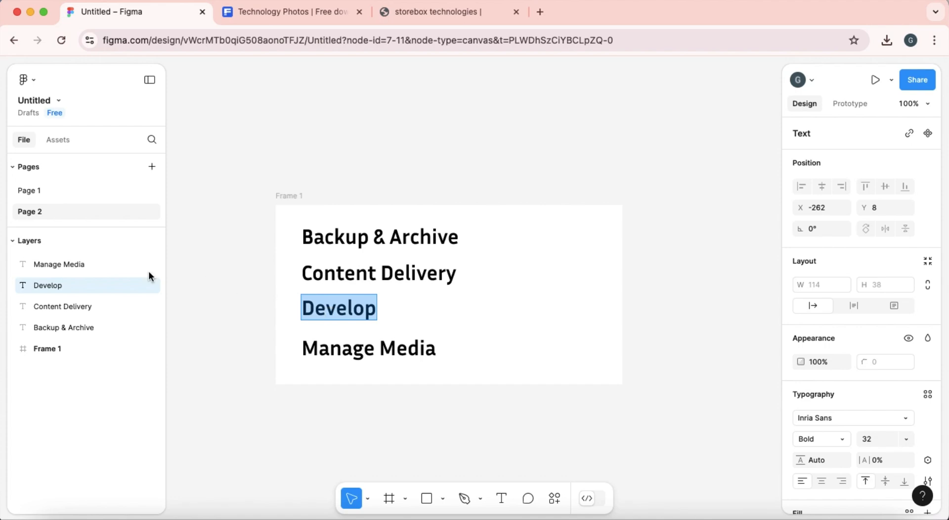
click(46, 189)
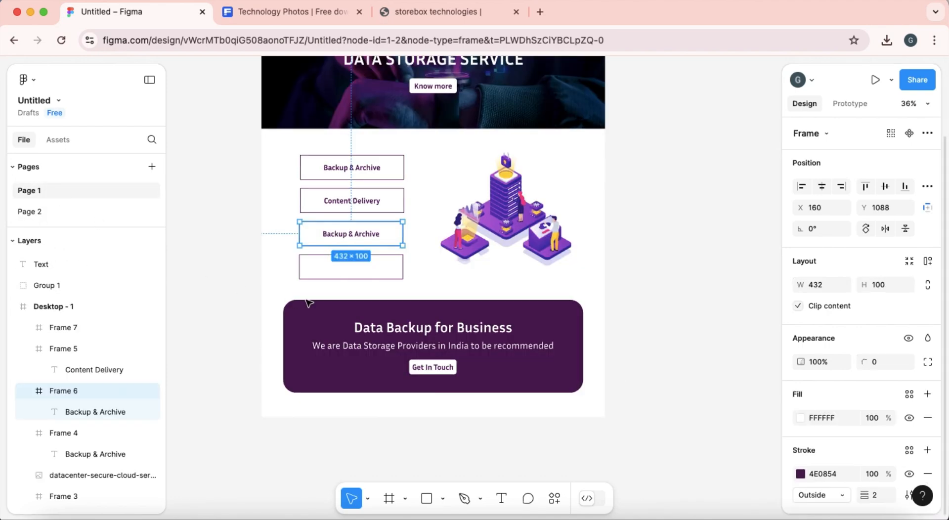
double_click(370, 242)
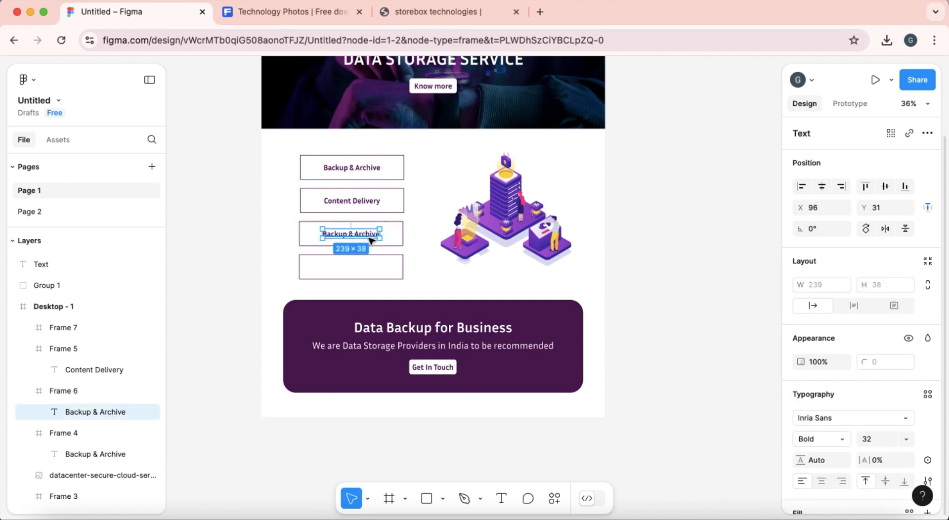
key(Return)
key(BackSpace)
text(Develop)
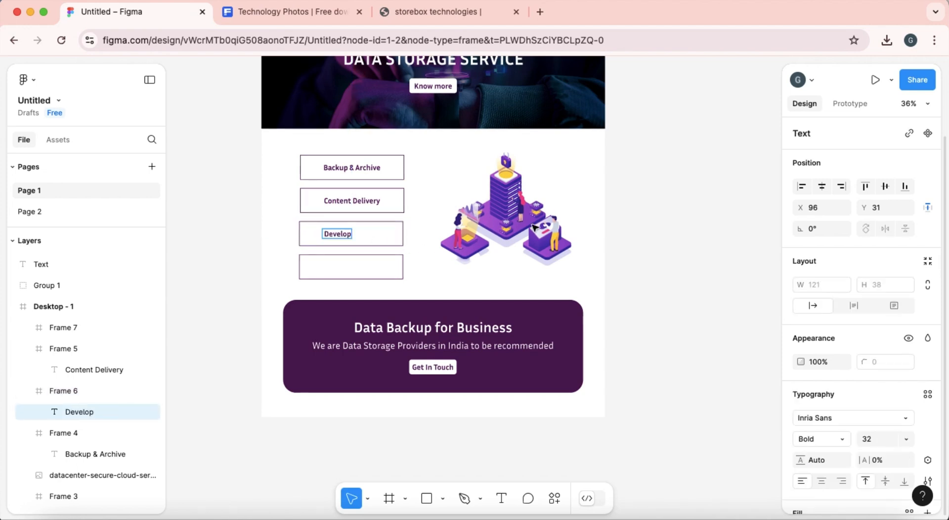
Step: Center the "Develop" text horizontally in the third box
click(824, 185)
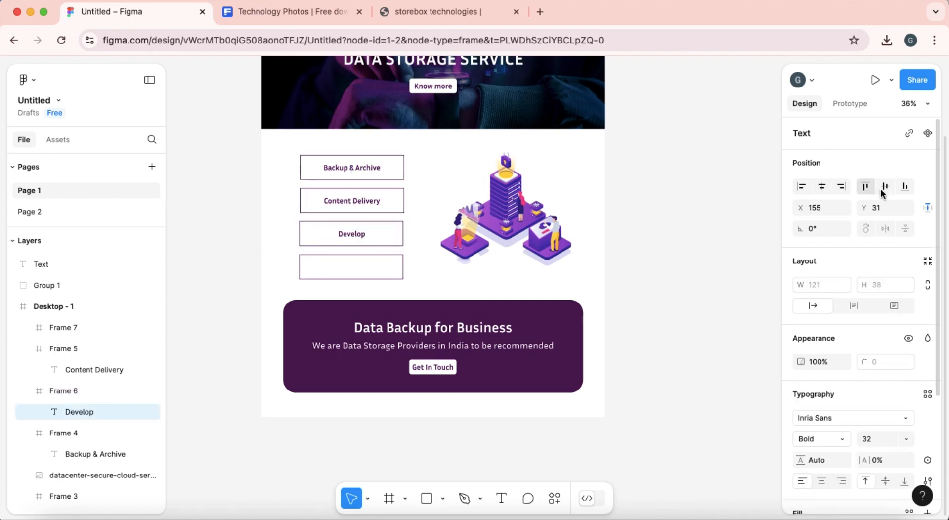
key(Escape)
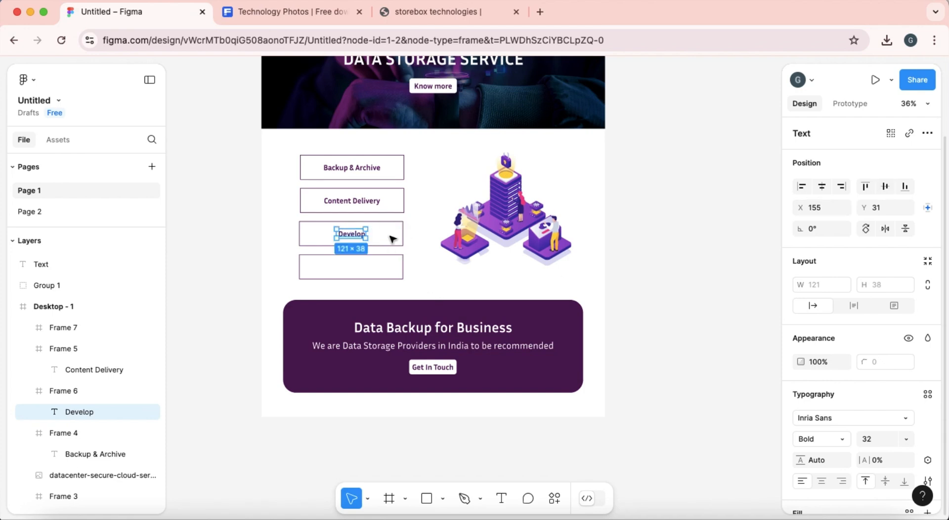
click(699, 322)
Step: Duplicate the "Develop" text into the empty fourth box and center it horizontally there
click(357, 238)
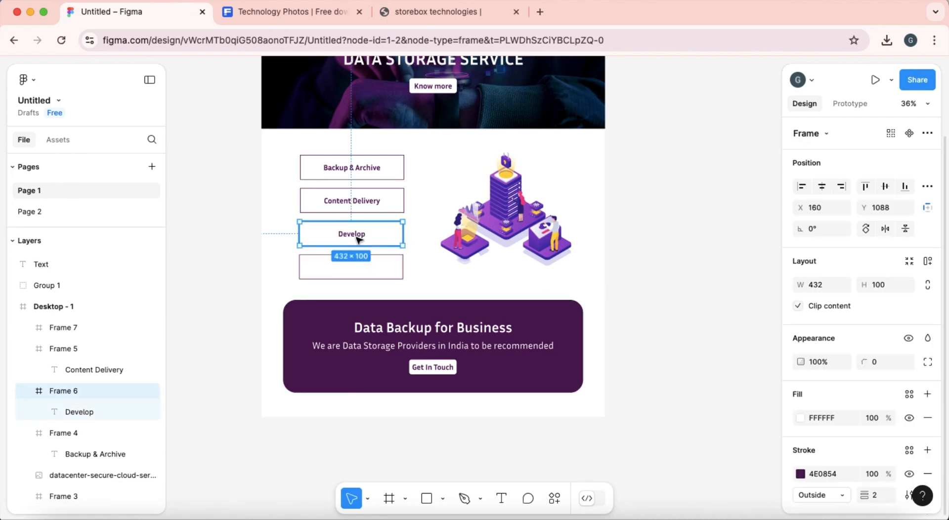
click(357, 238)
drag(357, 238, 355, 272)
click(823, 187)
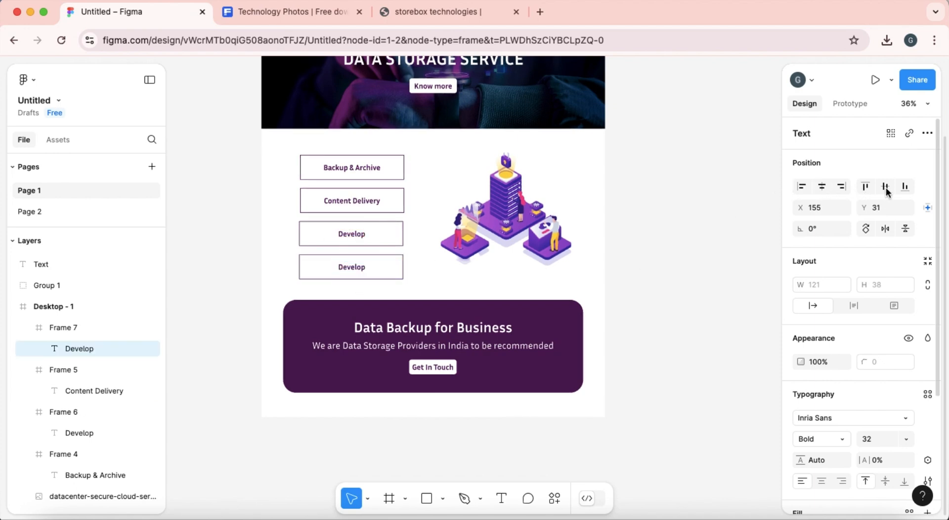
Step: Copy "Manage Media" from Page 2 and paste it over the duplicated "Develop" text in the fourth box on Page 1
click(43, 212)
double_click(356, 355)
key(super+c)
click(35, 190)
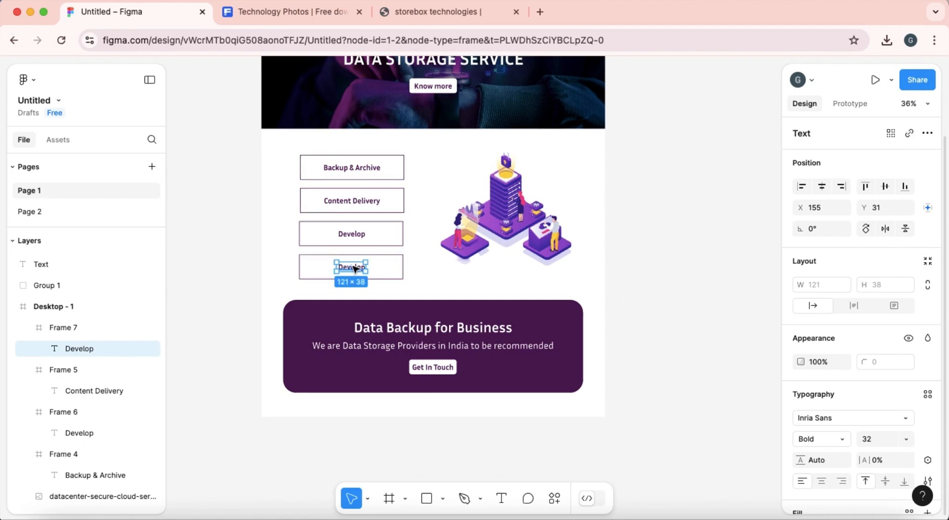
key(Return)
key(BackSpace)
key(super+v)
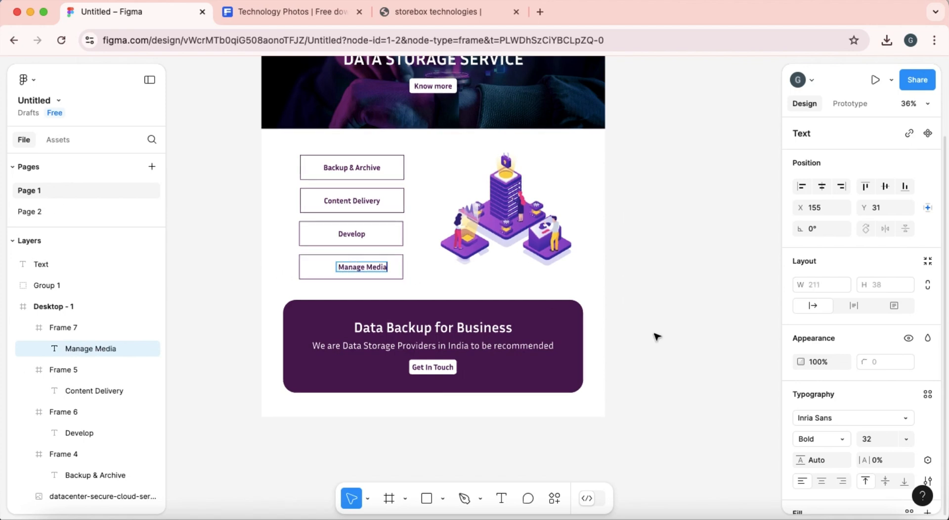
Step: Center the "Manage Media" text horizontally and vertically in the fourth service box
key(Escape)
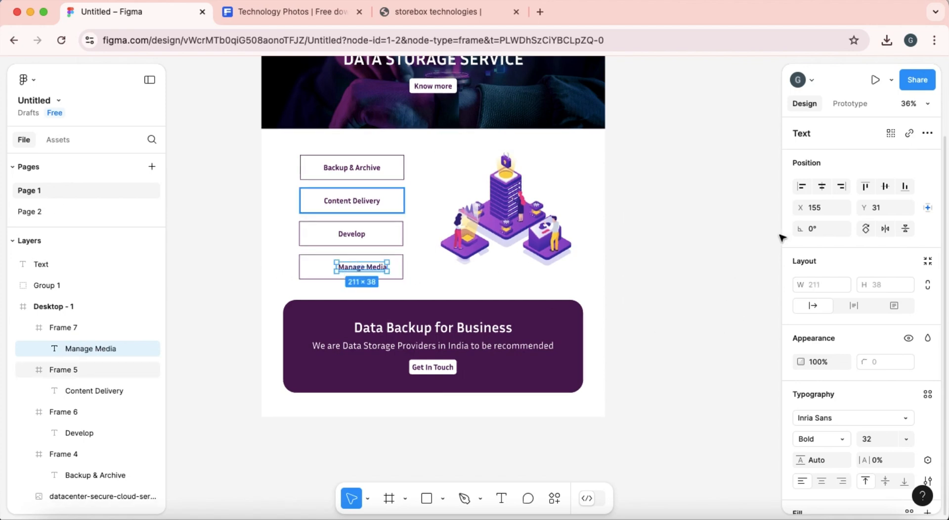
click(822, 187)
click(885, 188)
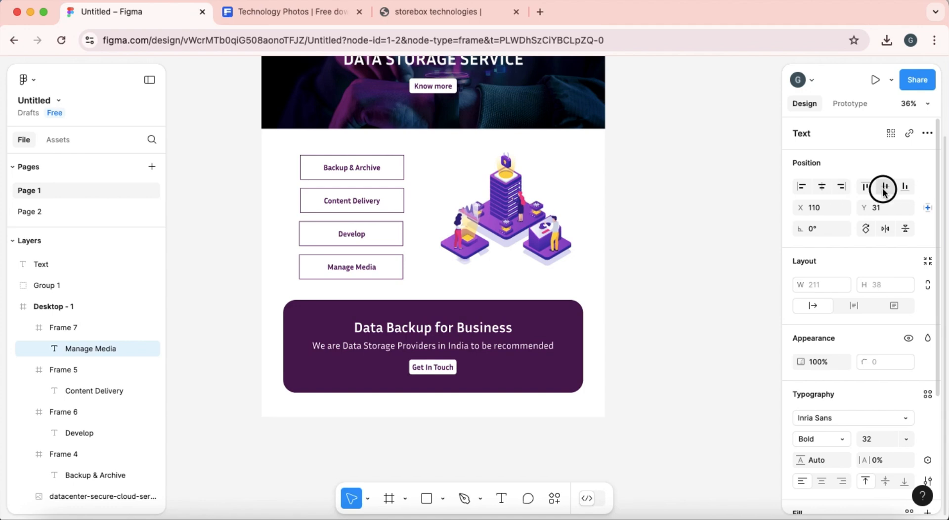
click(692, 316)
Step: Nudge the datacenter illustration down to X 732, Y 810 so it lines up with the service boxes
click(497, 218)
drag(497, 217, 495, 221)
mouse_move(334, 313)
mouse_down()
mouse_move(332, 327)
mouse_move(328, 317)
mouse_up()
scroll(430, 294, down, 2)
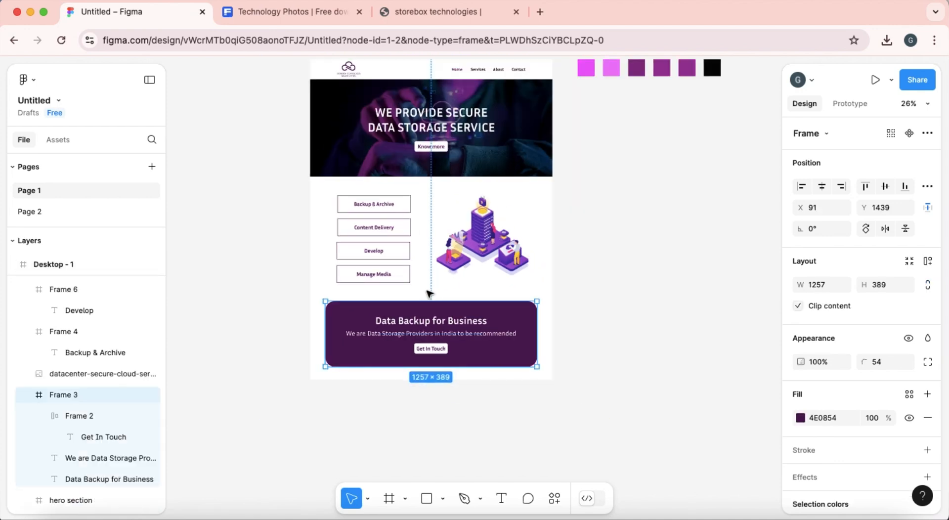
click(662, 298)
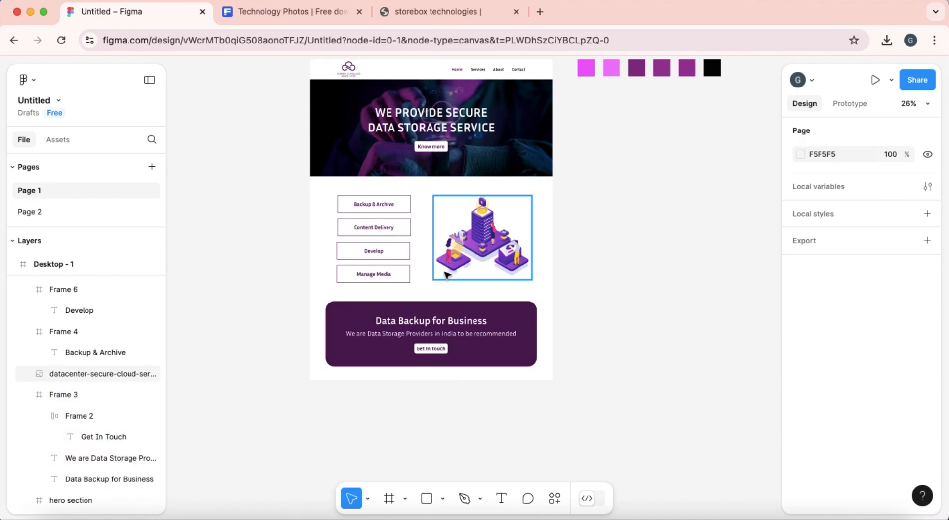
Step: Select the four service boxes and widen them together toward the datacenter illustration without making them taller
click(398, 204)
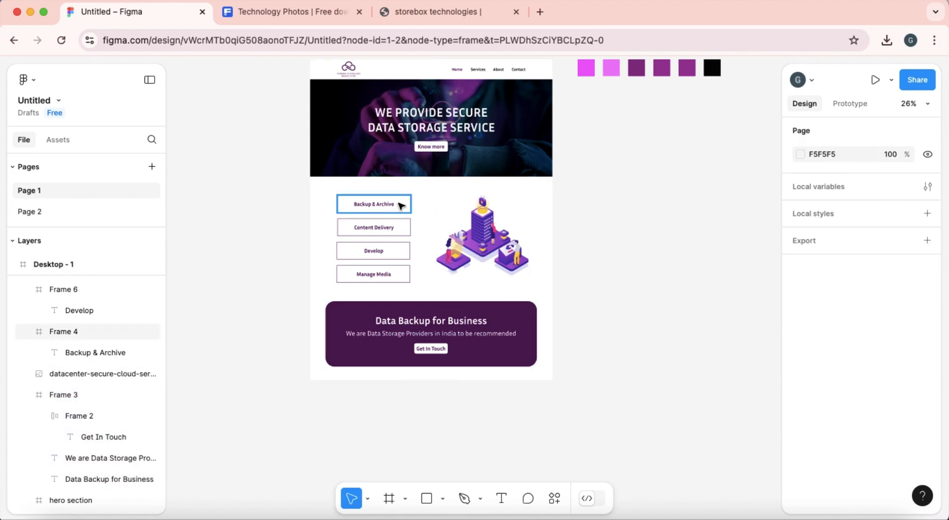
shift+click(405, 232)
shift+click(402, 251)
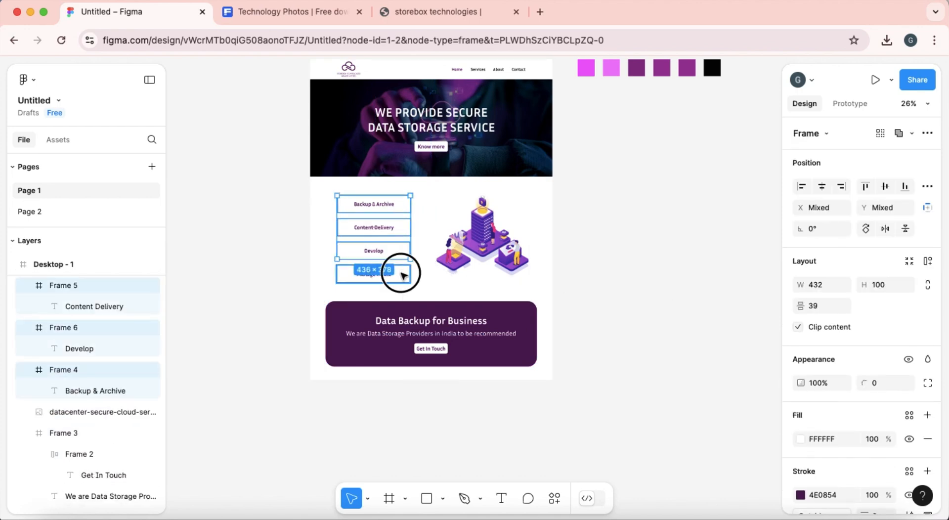
shift+click(402, 274)
drag(410, 242, 419, 243)
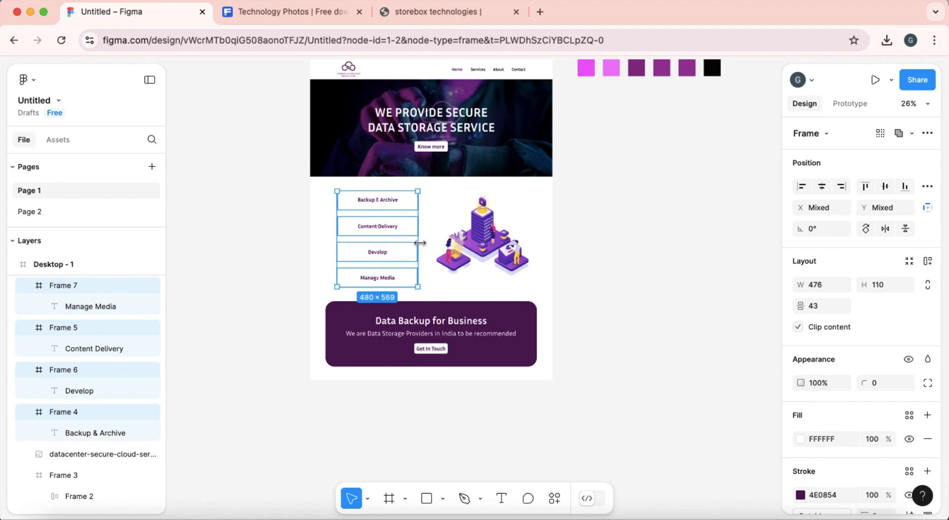
key(super+z)
drag(411, 242, 422, 243)
click(483, 246)
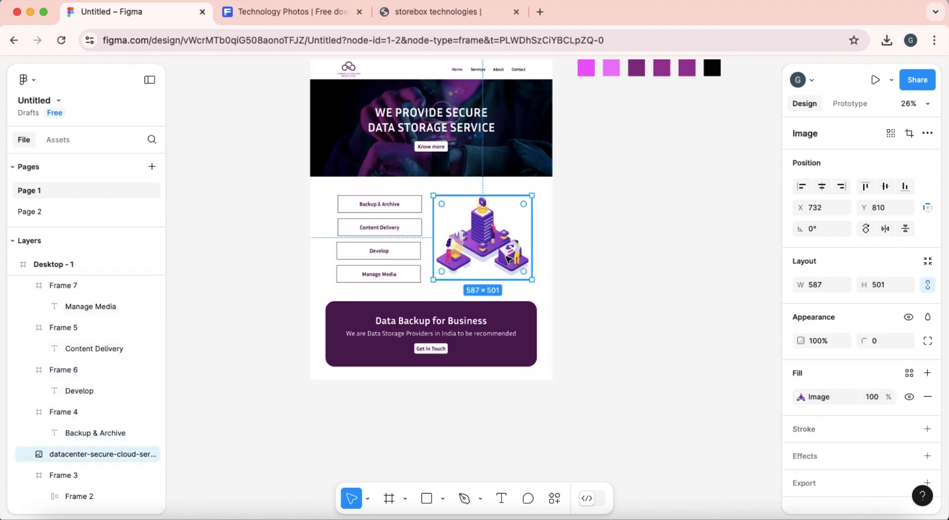
click(597, 298)
drag(497, 256, 496, 257)
click(615, 295)
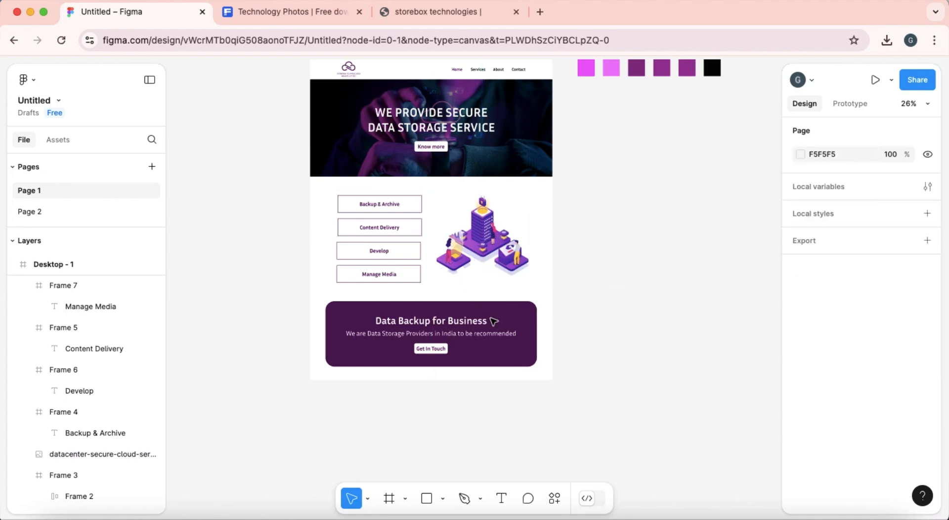
click(439, 319)
drag(502, 315, 503, 320)
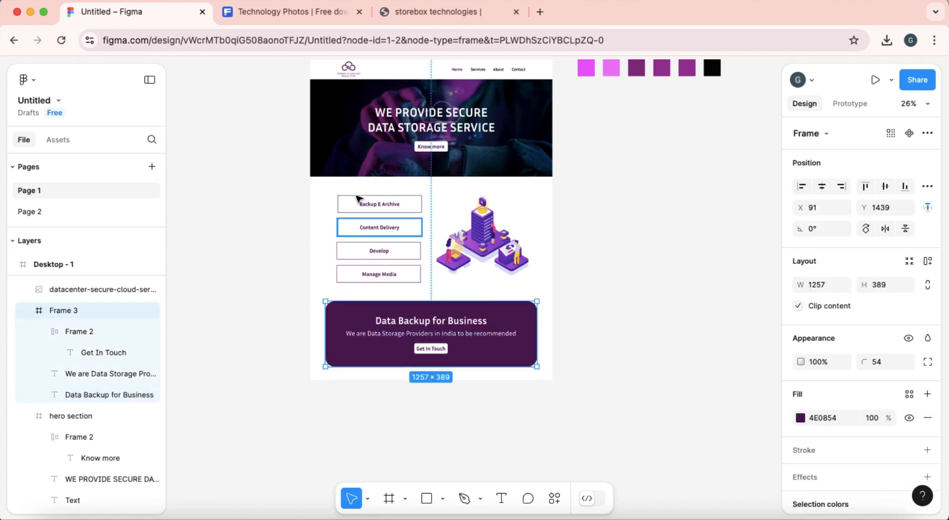
click(350, 185)
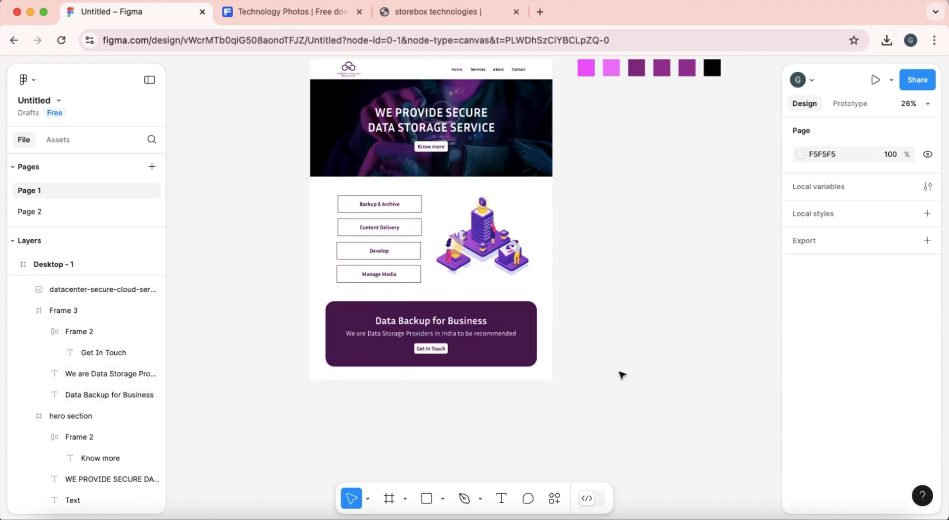
Step: Extend the "Desktop - 1" frame downward to add empty space below the "Data Backup for Business" banner
scroll(504, 368, up, 2)
click(349, 73)
drag(460, 402, 473, 483)
click(636, 397)
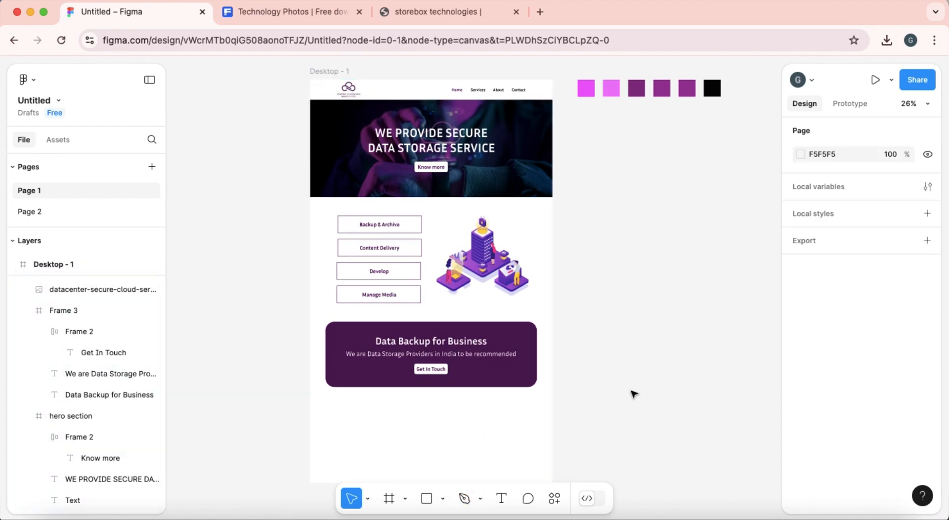
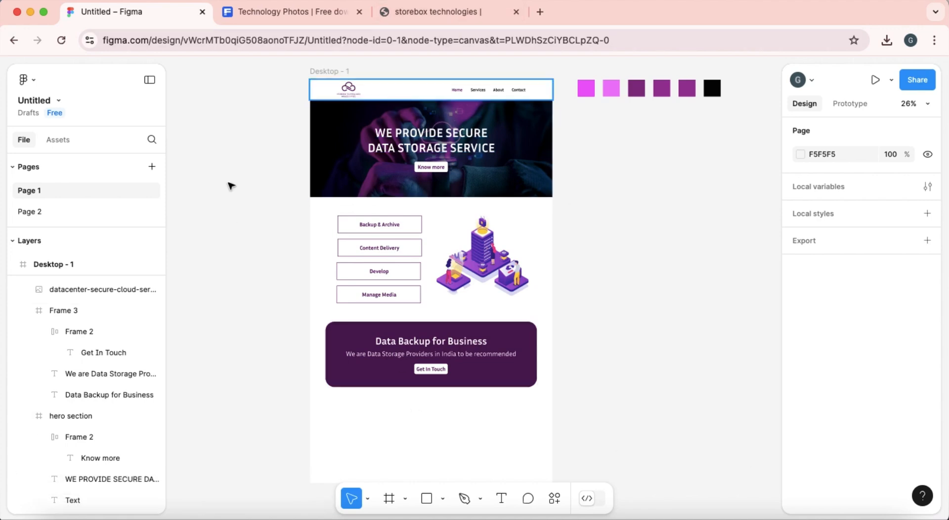
Step: Draw a full-width frame of about 1441 × 644 over the service boxes and illustration, directly below the hero section
scroll(360, 239, up, 5)
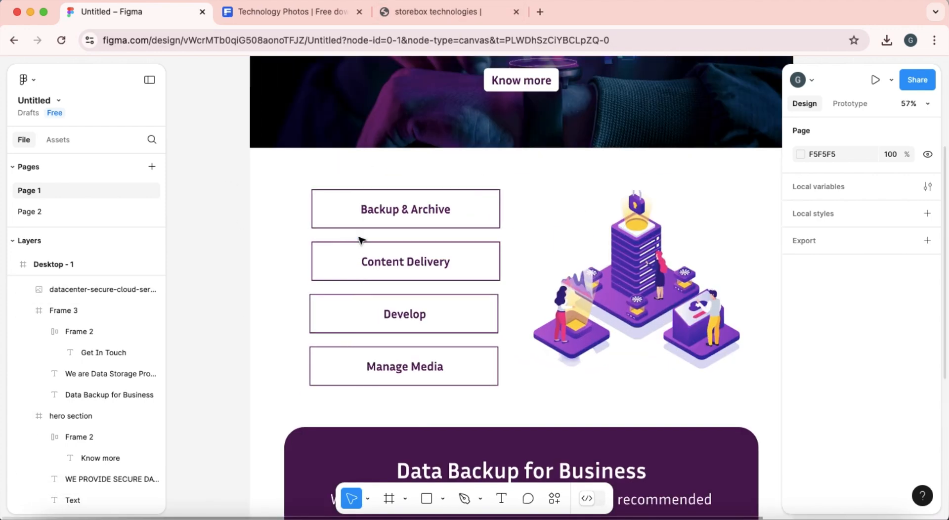
scroll(361, 239, down, 3)
scroll(361, 239, up, 4)
scroll(361, 240, down, 4)
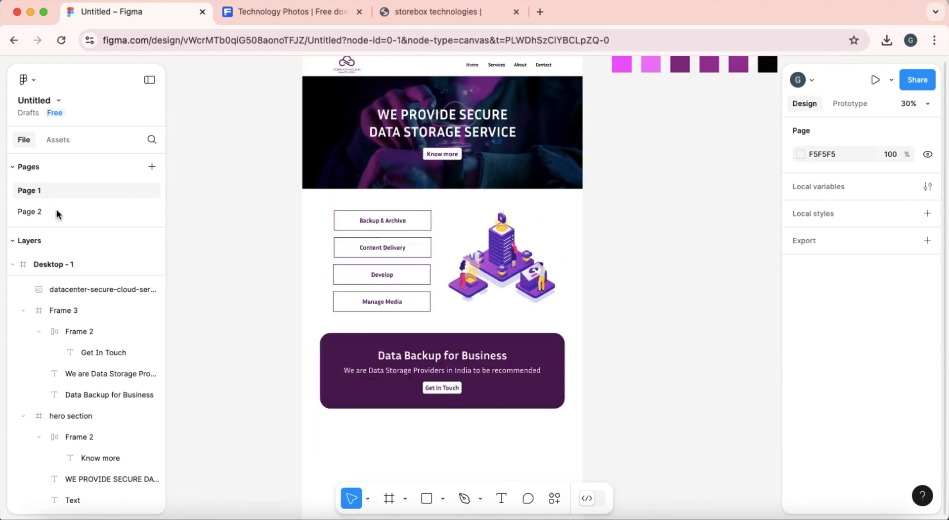
click(389, 499)
drag(305, 191, 582, 313)
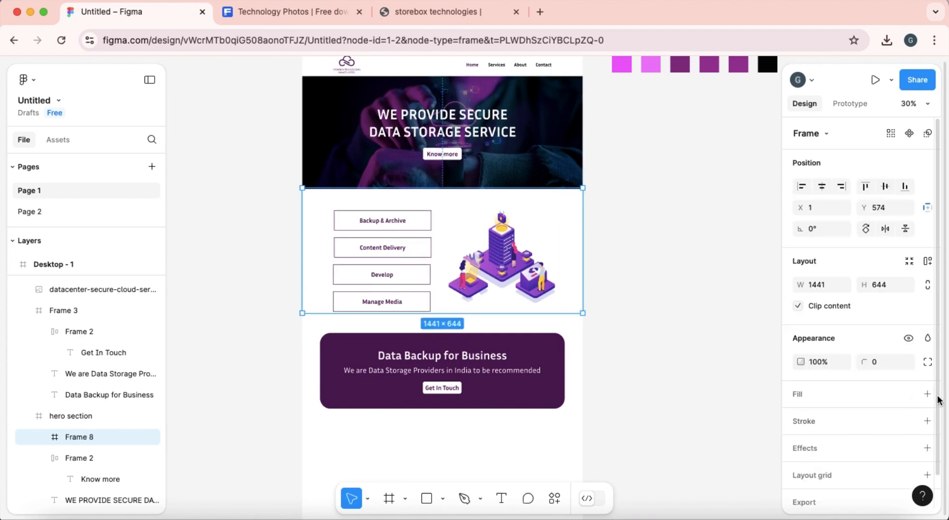
Step: Add a fill to the new section frame and set its color to the light tint F6F3F3
click(928, 395)
click(801, 418)
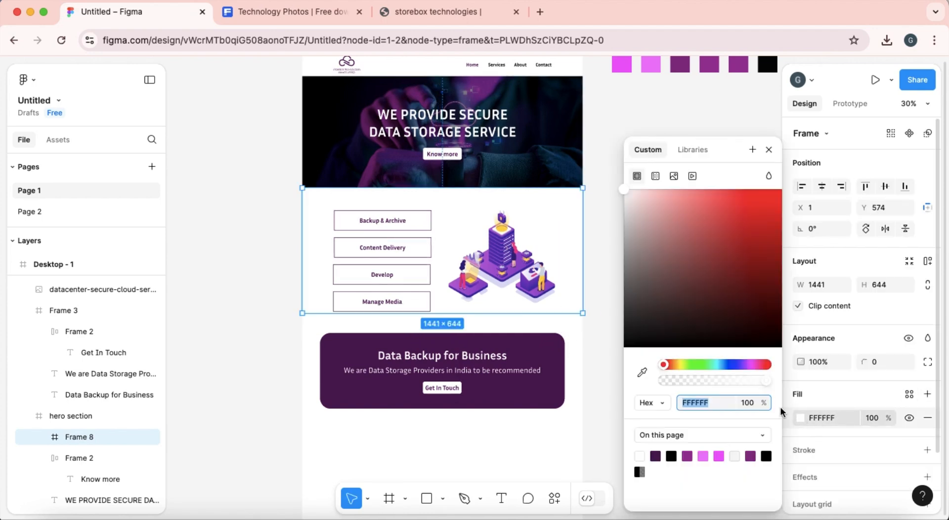
mouse_move(625, 190)
mouse_down()
mouse_move(627, 203)
mouse_move(626, 195)
mouse_up()
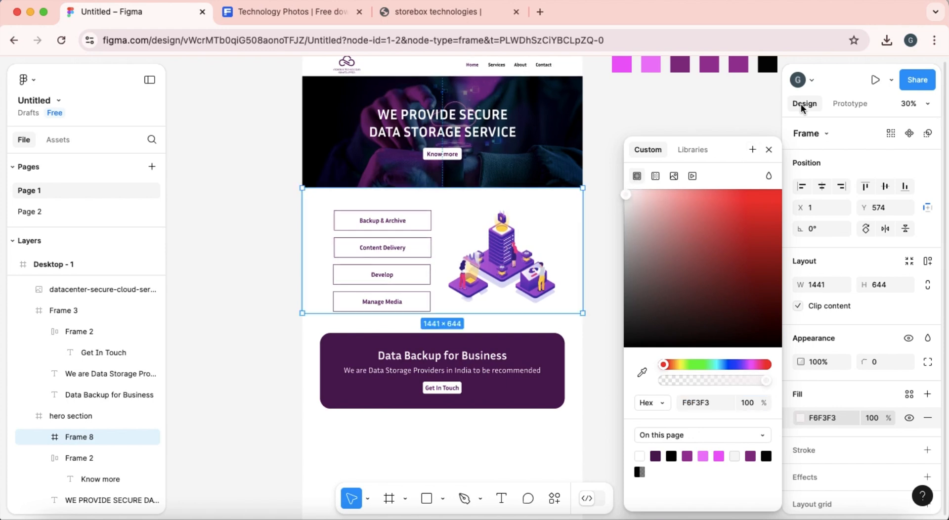
key(Escape)
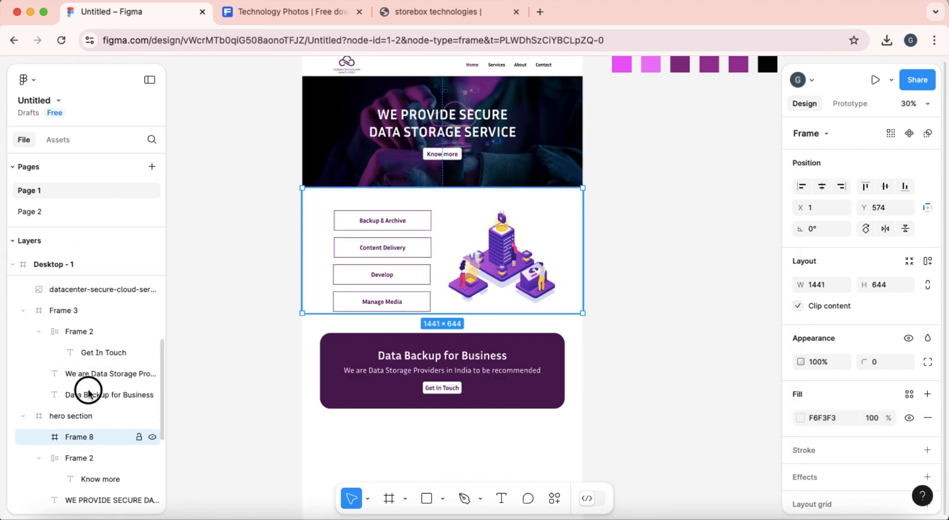
Step: Move Frame 8 out of the hero section in the layer order, placing it directly beneath the datacenter illustration layer
drag(88, 273, 89, 296)
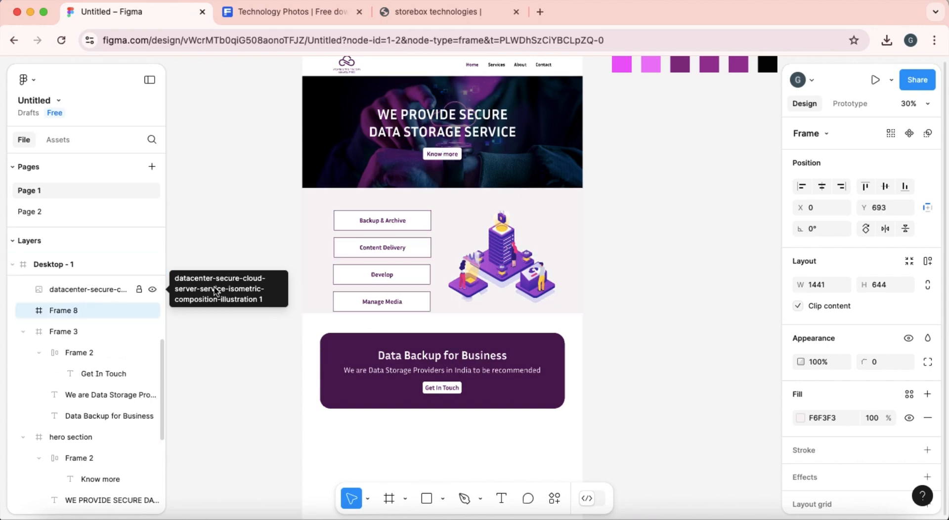
click(553, 249)
click(570, 238)
drag(570, 239, 572, 239)
Step: Extend Frame 8 to a height of 746 and move the "Data Backup for Business" banner down to Y 1551
drag(511, 314, 515, 333)
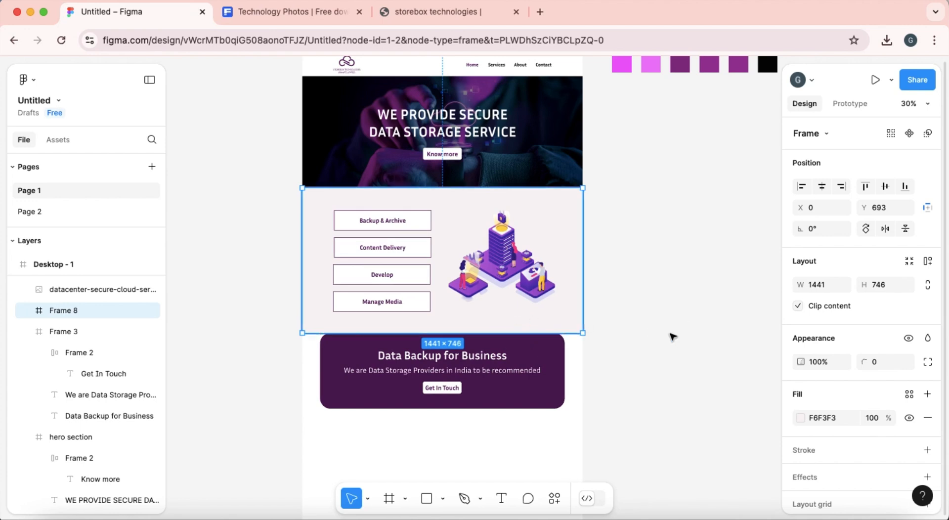
click(548, 371)
drag(550, 371, 551, 393)
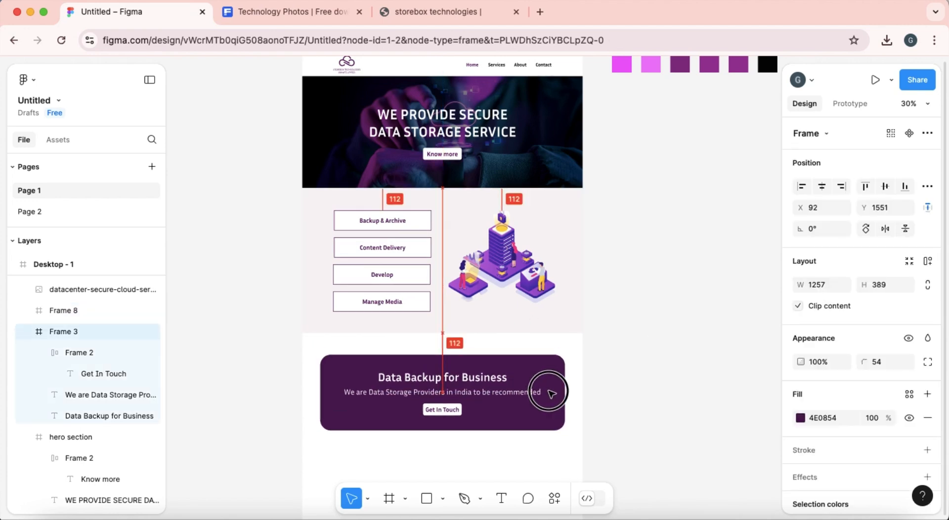
Step: Set the fill color of Frame 8 behind the service boxes to F3F3F3
click(561, 218)
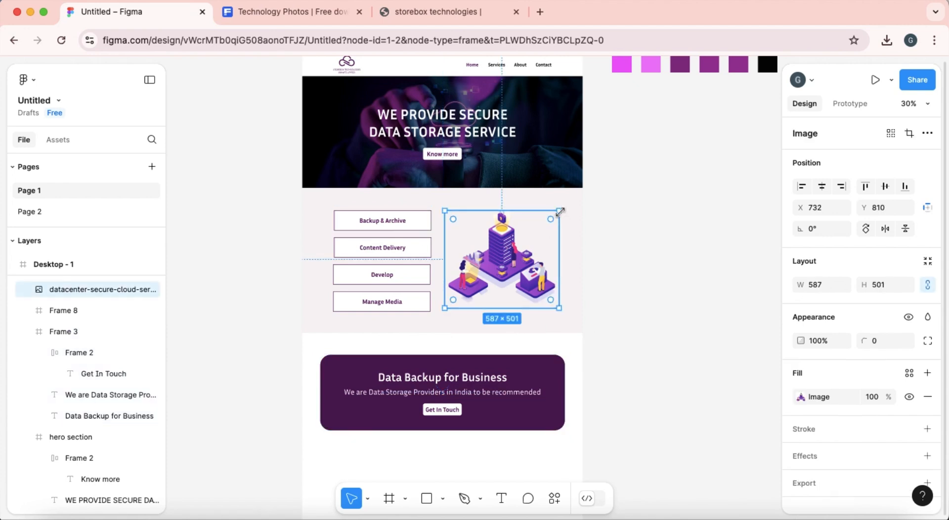
click(568, 199)
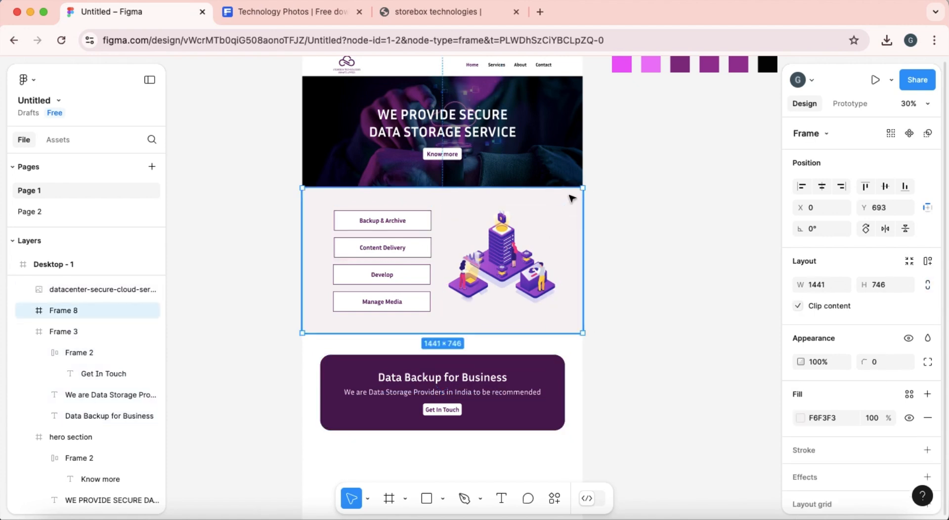
click(799, 417)
click(818, 418)
text(f3f3f3)
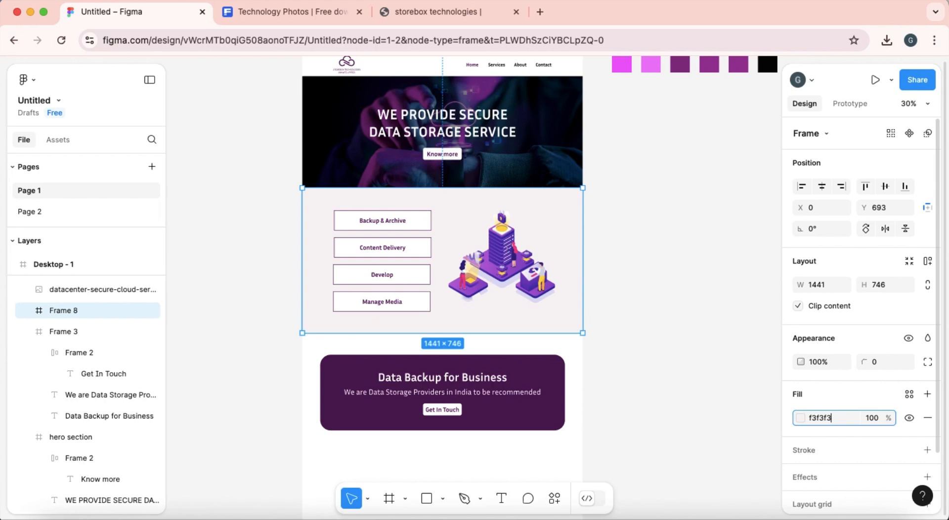
key(Return)
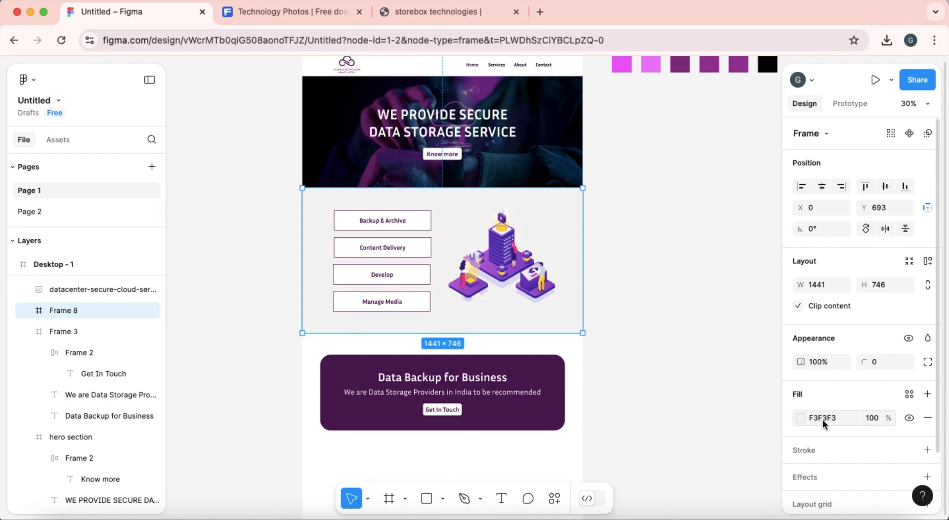
Step: Try fill F0EEEE at 59% and 85% opacity on Frame 8, then switch it to F5F5F5 at 100%
click(801, 417)
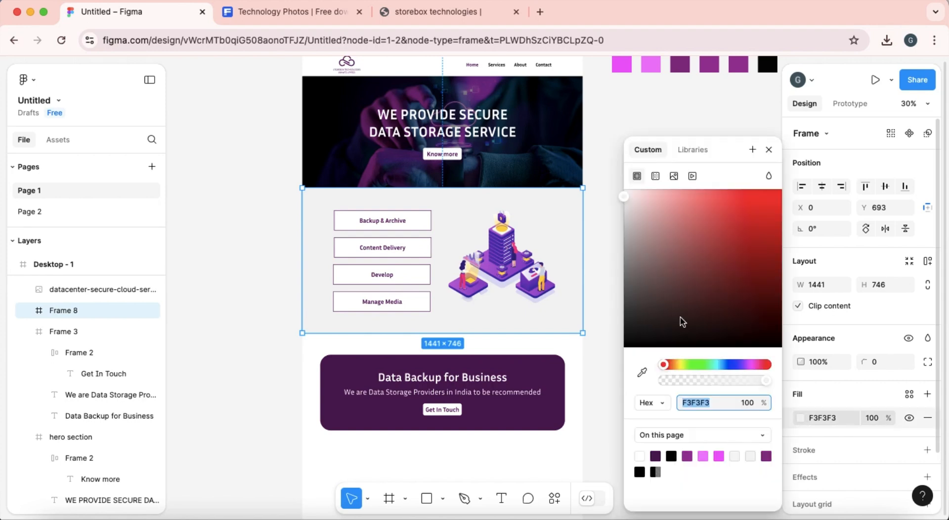
click(623, 198)
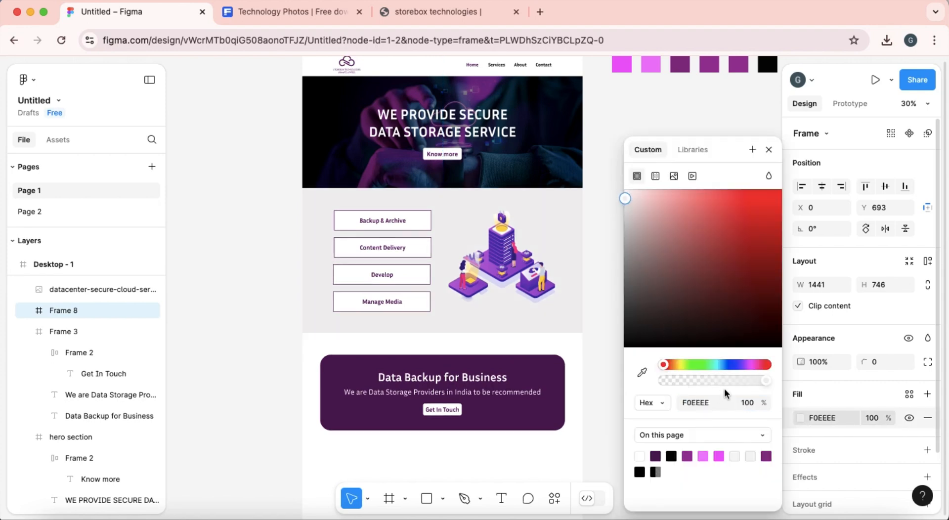
drag(756, 377, 726, 381)
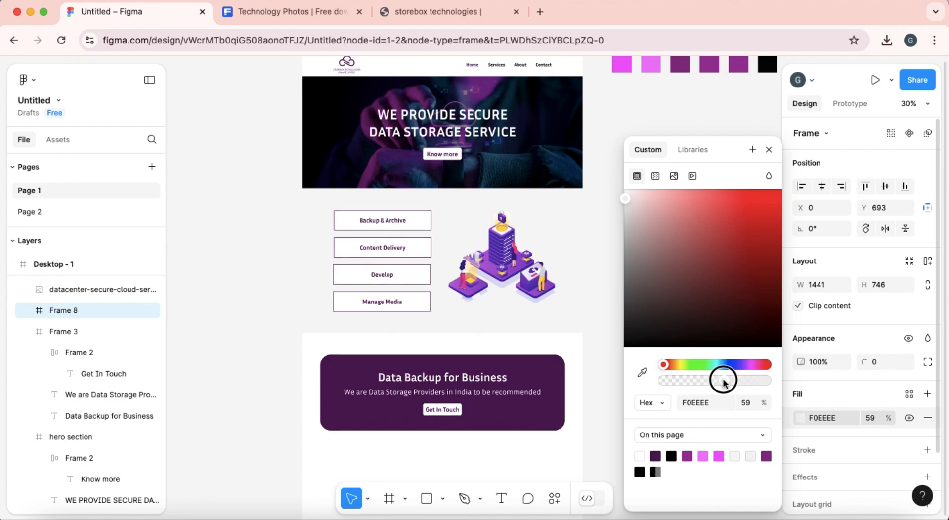
drag(722, 384, 753, 385)
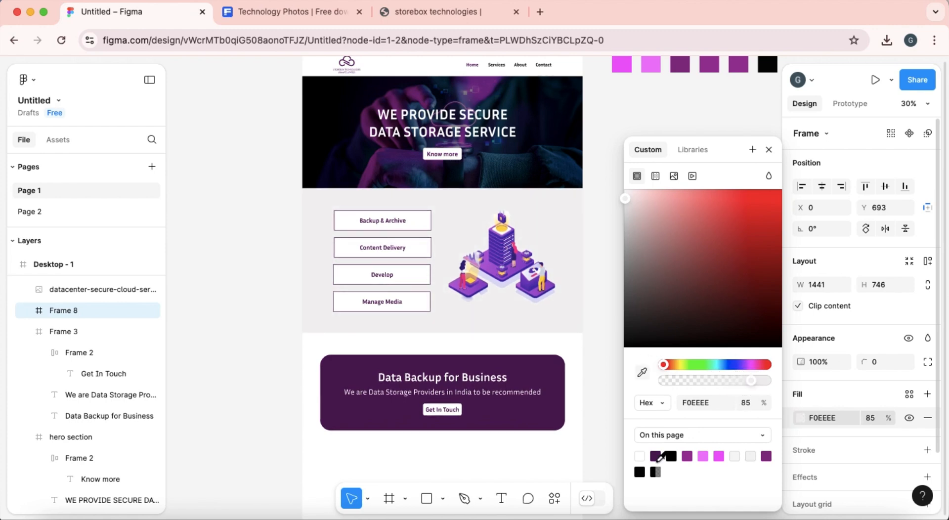
click(735, 456)
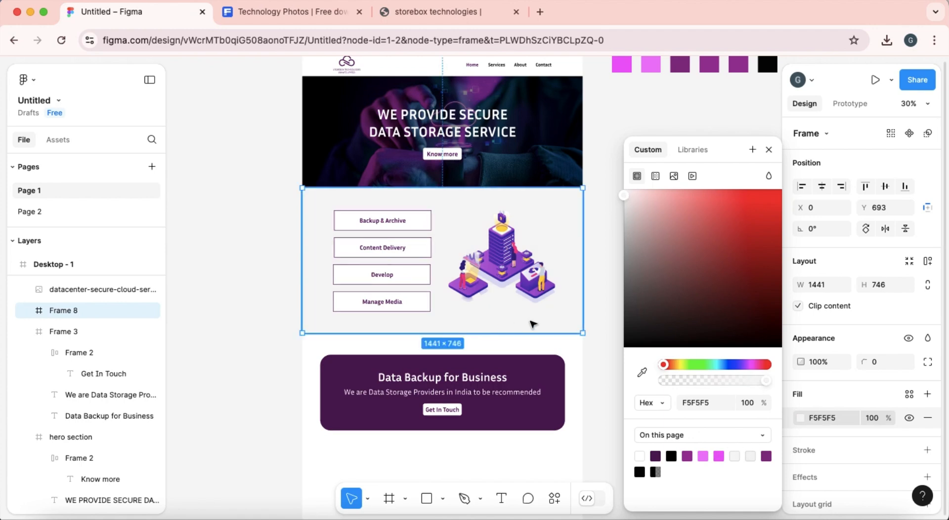
Step: Fill Frame 8 with the dark purple page color 4E0854 and lower the fill opacity to 2%
click(642, 372)
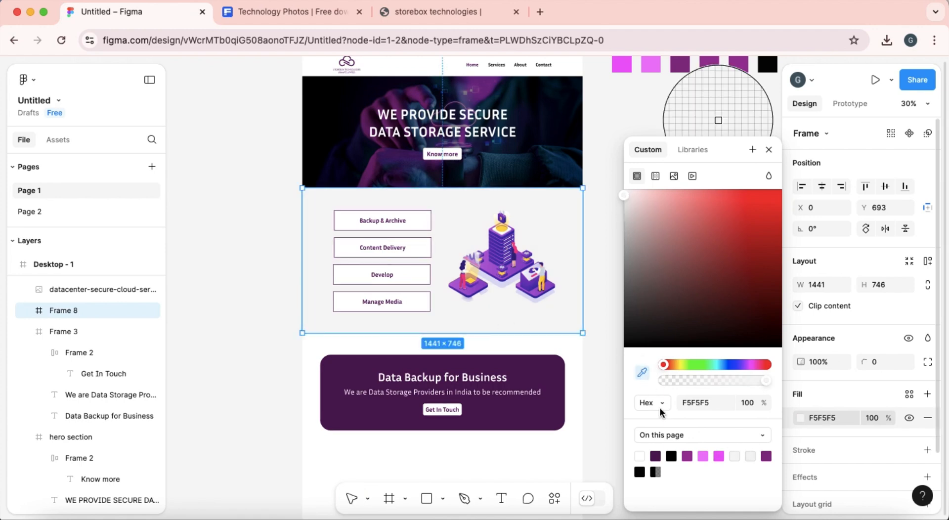
click(651, 456)
drag(766, 383, 668, 383)
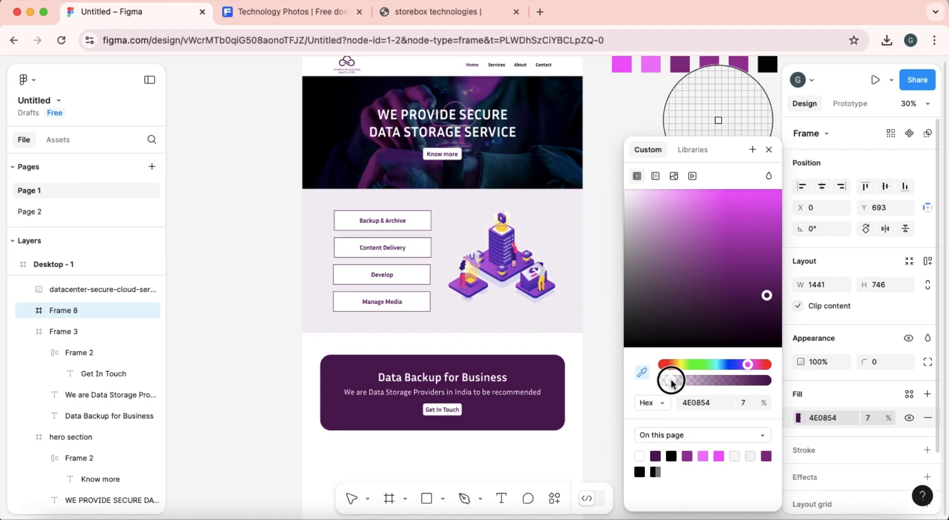
drag(670, 382, 667, 382)
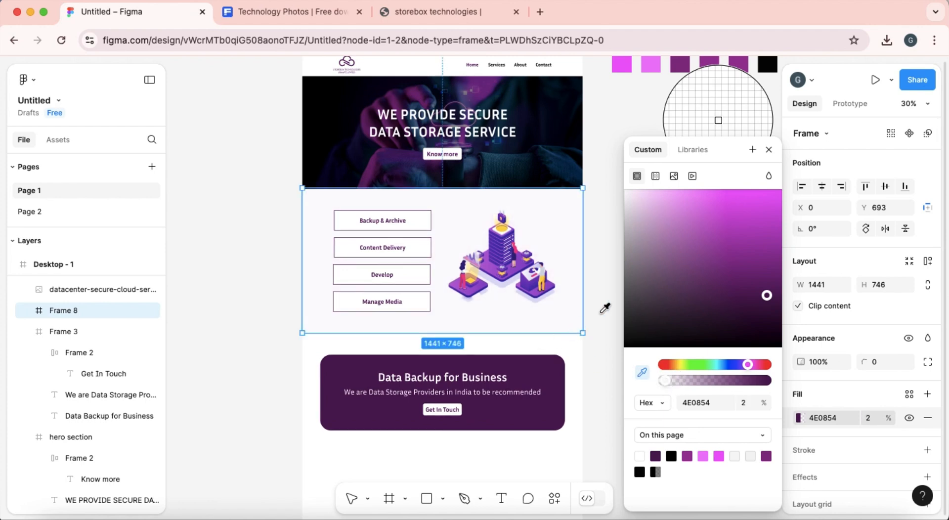
click(769, 150)
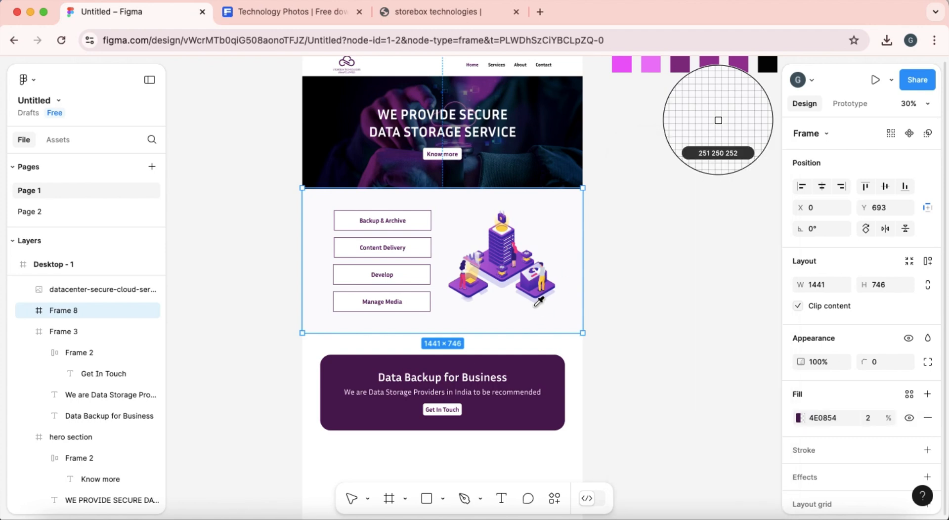
Step: Nudge Frame 8 behind the service boxes down to Y 696, against the hero section's lower edge
key(Escape)
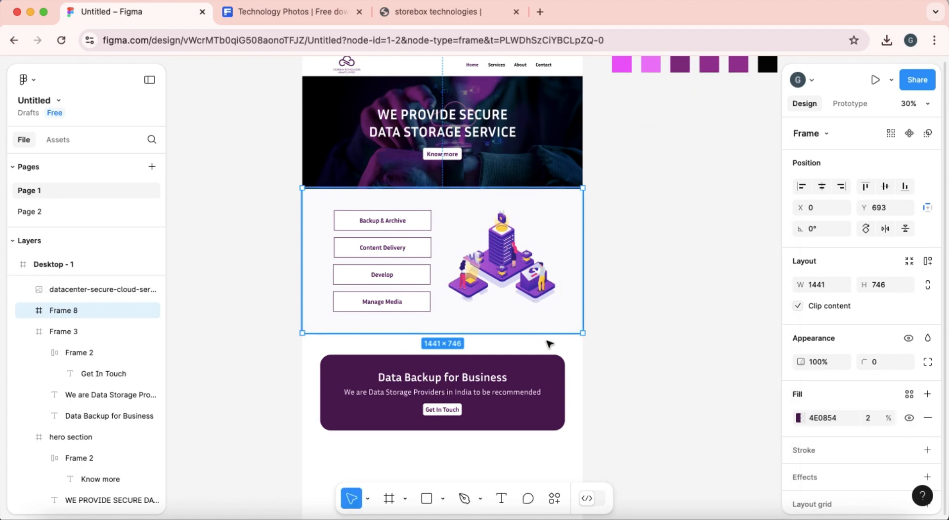
key(Down)
key(Down)
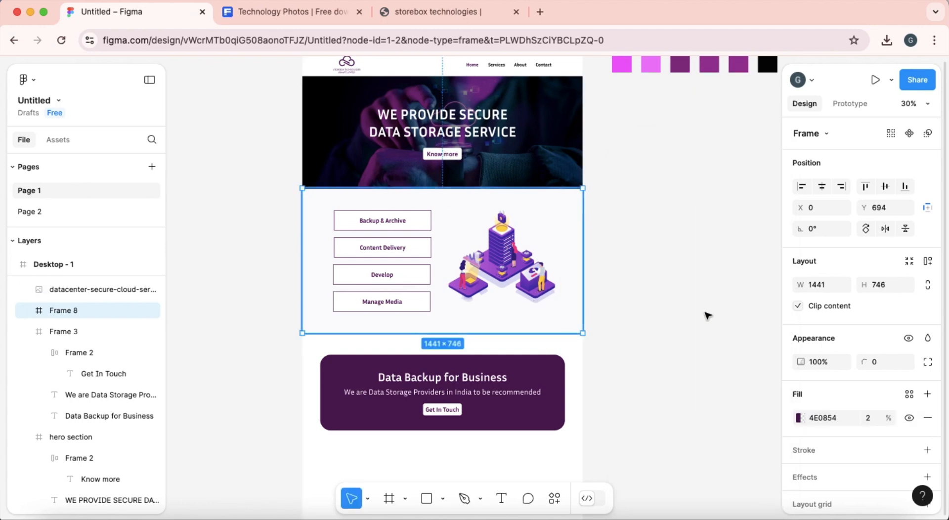
key(Down)
click(700, 375)
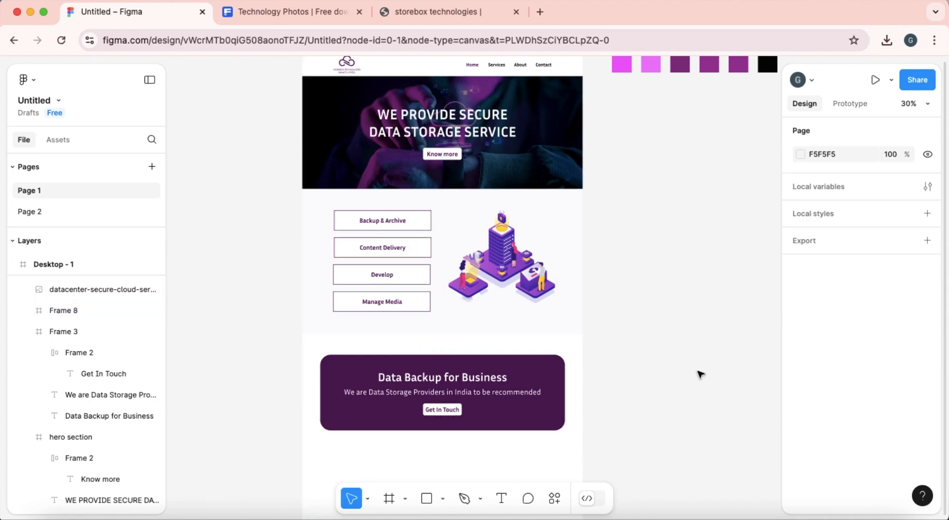
Step: Move the "Data Backup for Business" banner up to Y 1510, closer to the services section
drag(498, 365, 503, 363)
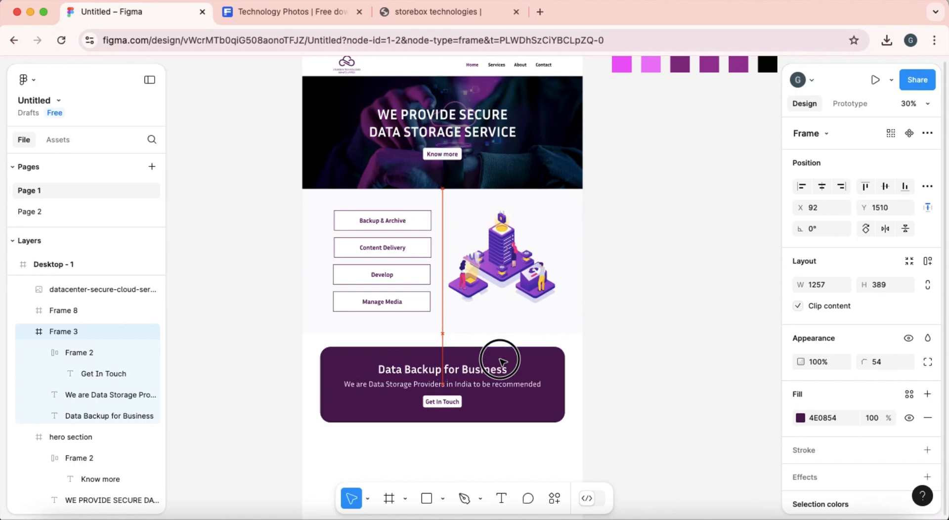
click(646, 349)
scroll(648, 350, up, 2)
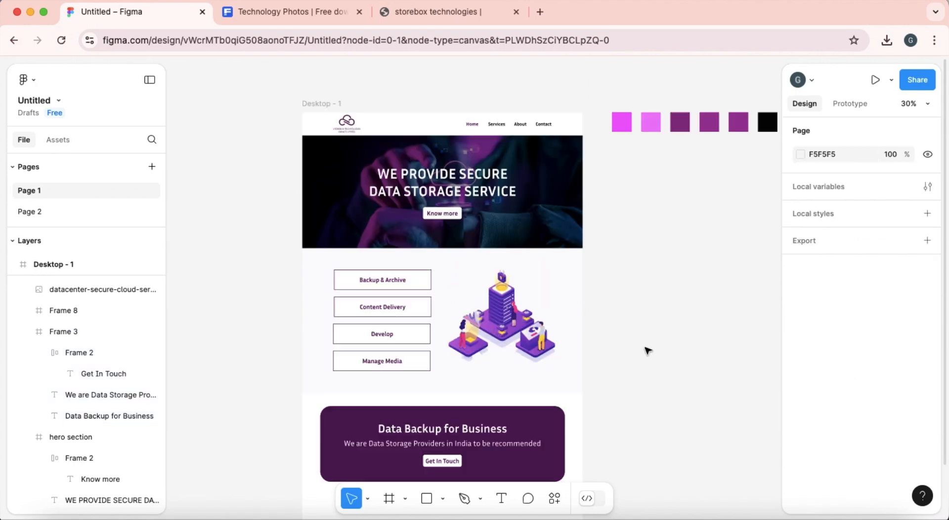
scroll(648, 350, down, 3)
scroll(648, 350, up, 5)
scroll(648, 350, down, 3)
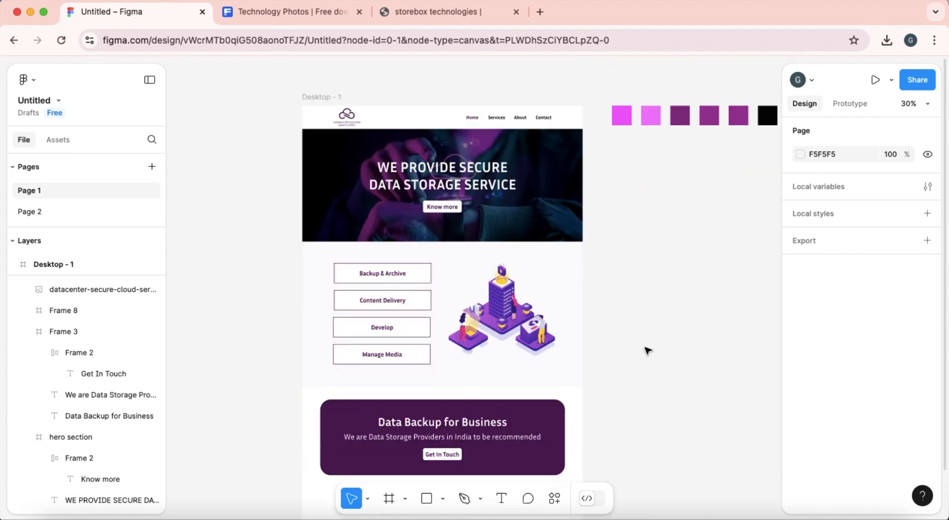
scroll(647, 350, down, 4)
scroll(647, 350, down, 2)
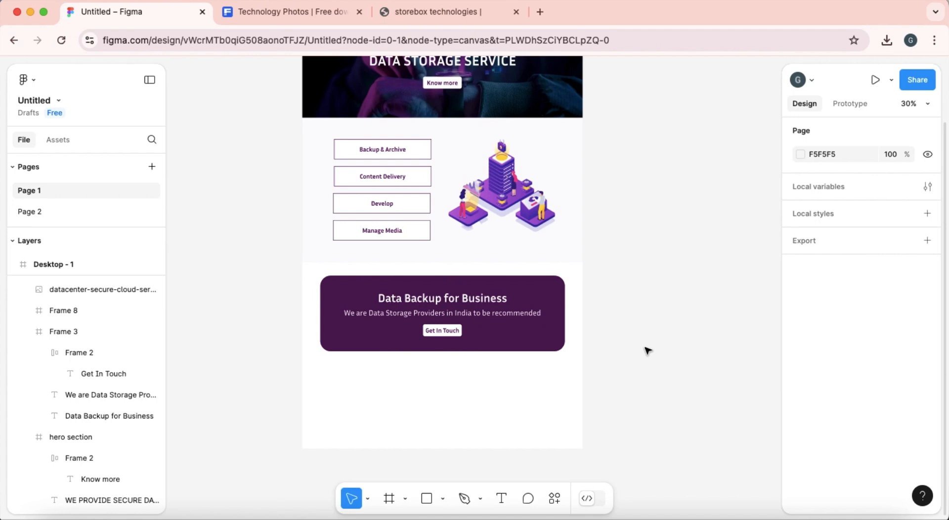
scroll(648, 350, up, 4)
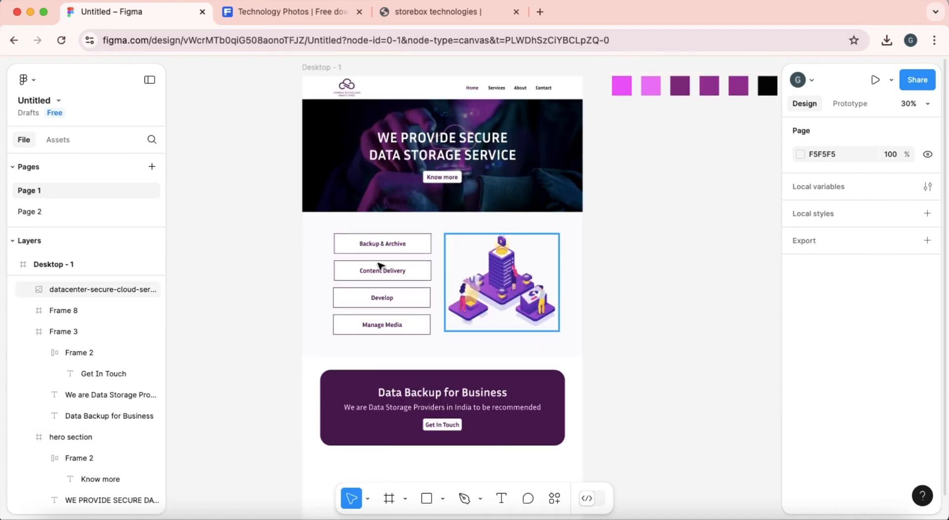
Step: Nudge Frame 8 down to Y 697 and reorder it to the front of the Desktop - 1 layers
click(475, 226)
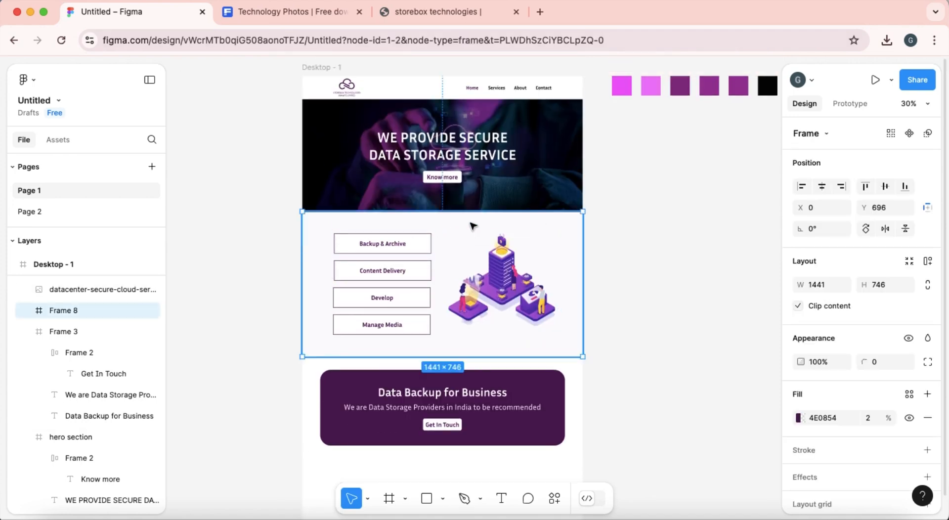
key(Down)
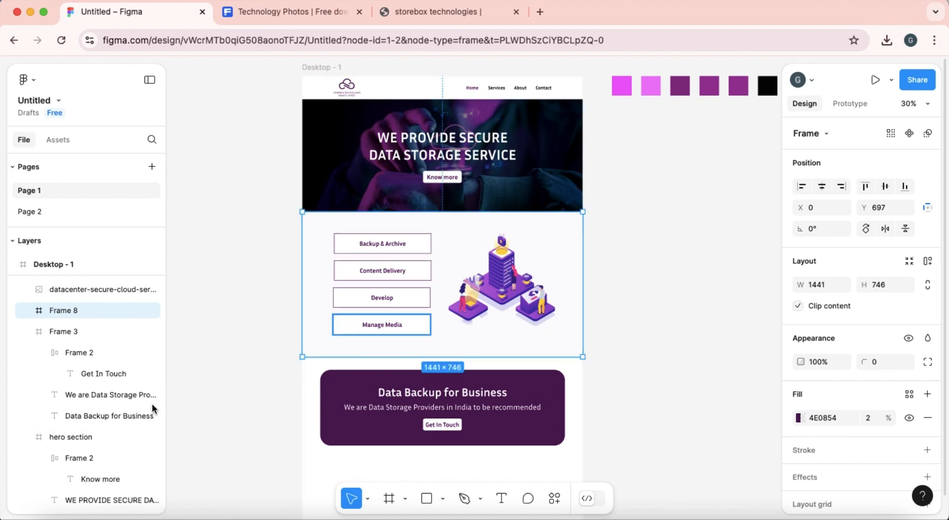
scroll(57, 437, down, 3)
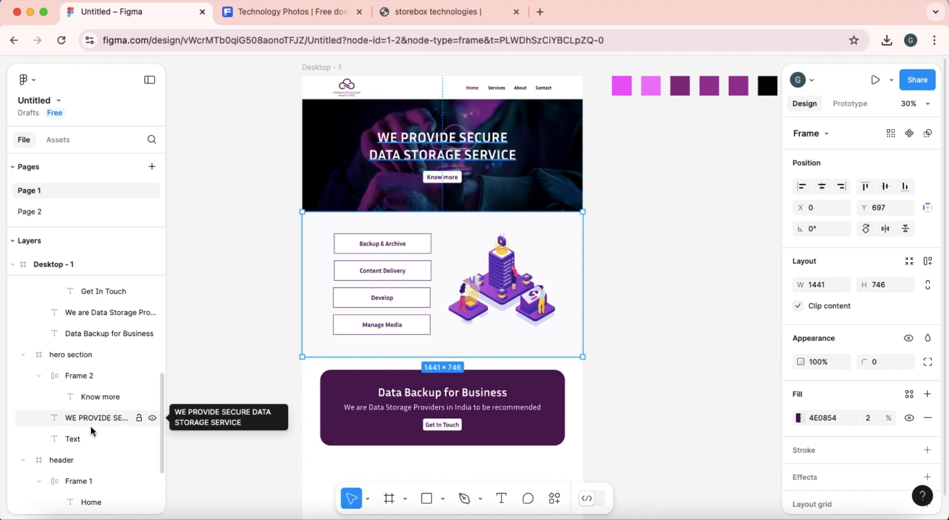
scroll(90, 425, down, 3)
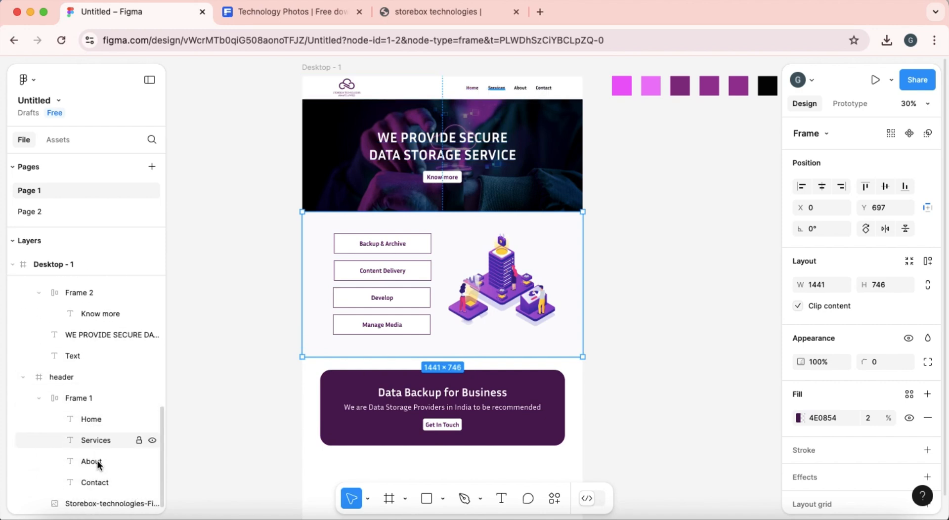
scroll(96, 460, up, 5)
scroll(99, 335, up, 8)
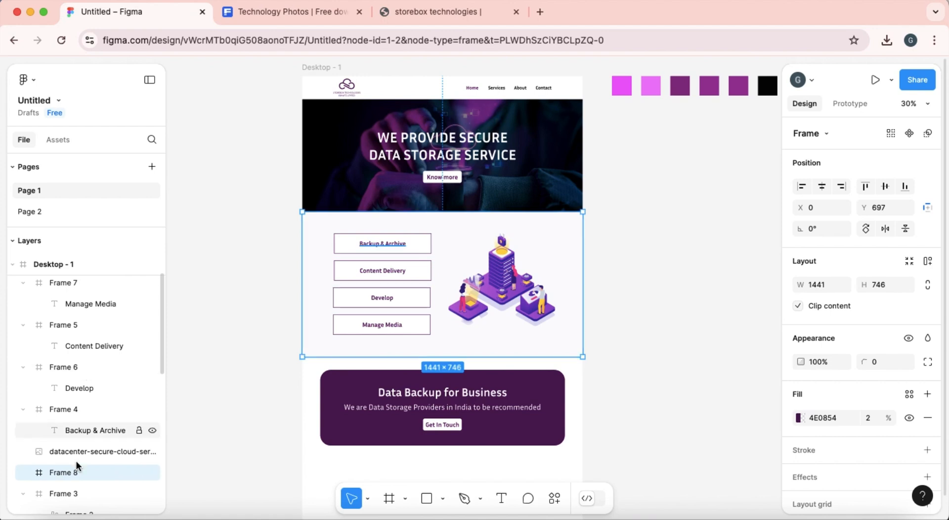
drag(76, 472, 84, 322)
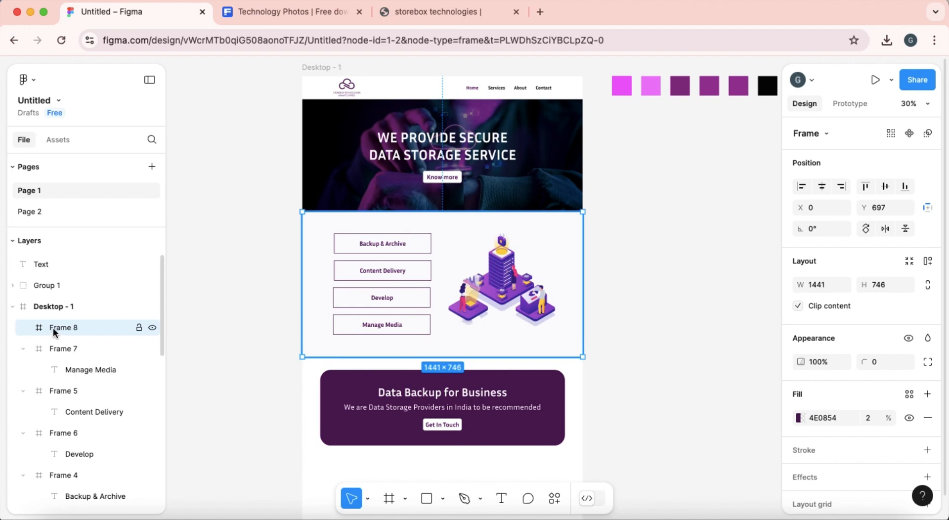
Step: Nudge Frame 8 further down to Y 701 so it clears the hero image
scroll(70, 328, down, 5)
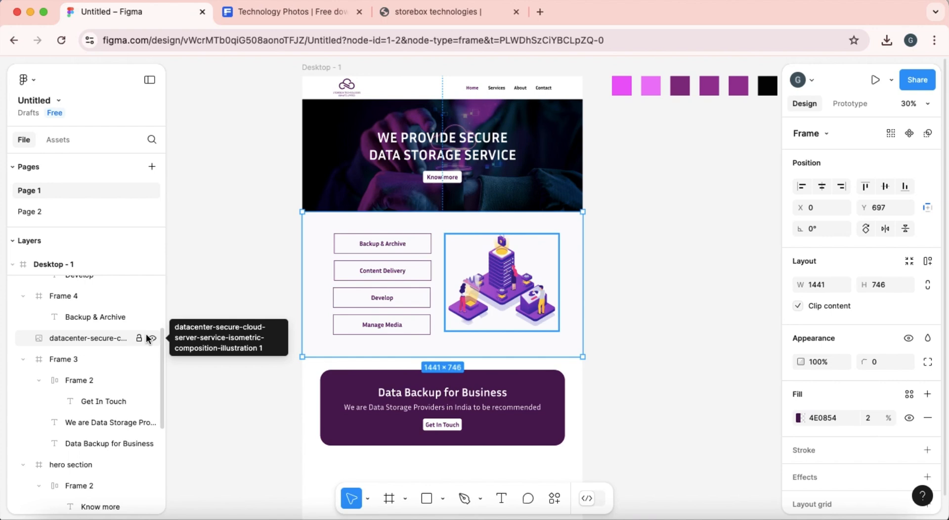
key(Down)
key(Down)
key(Down)
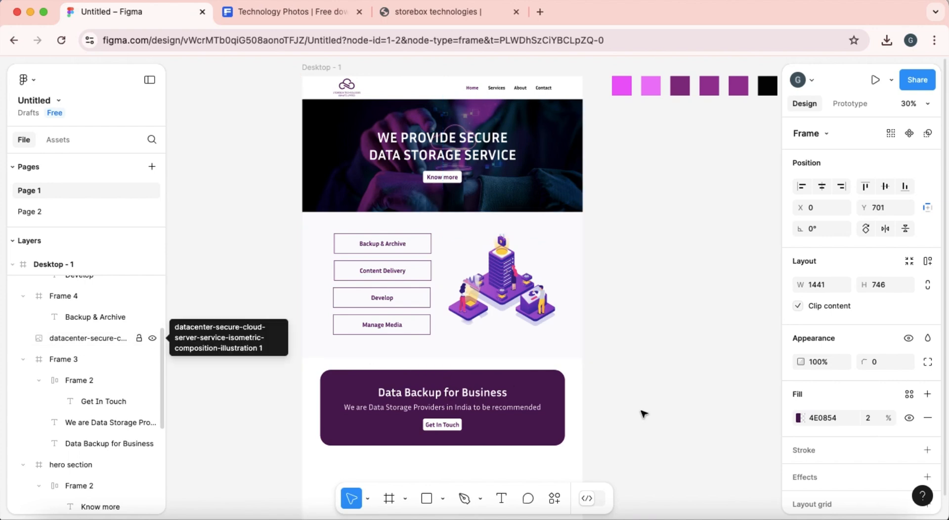
click(655, 372)
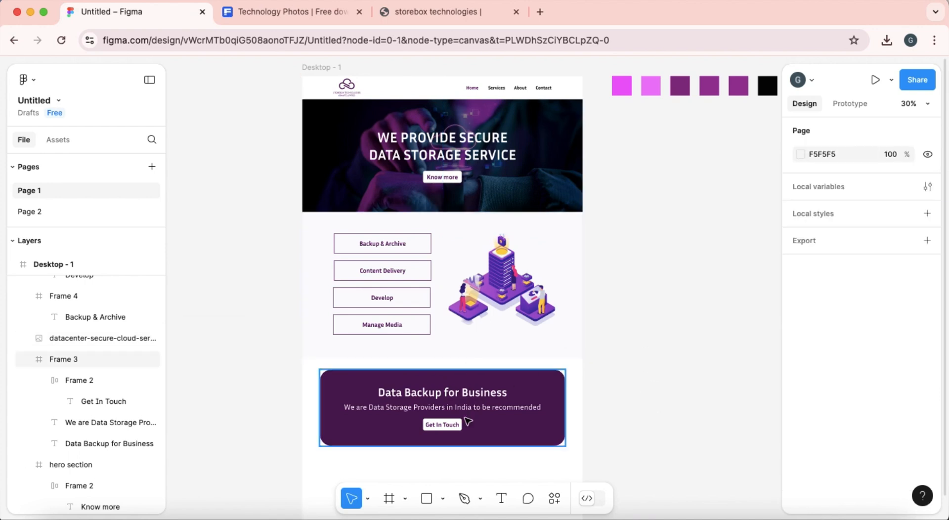
Step: Extend the Desktop - 1 frame downward to a height of 2945, adding empty space below the banner
scroll(468, 421, down, 3)
click(509, 325)
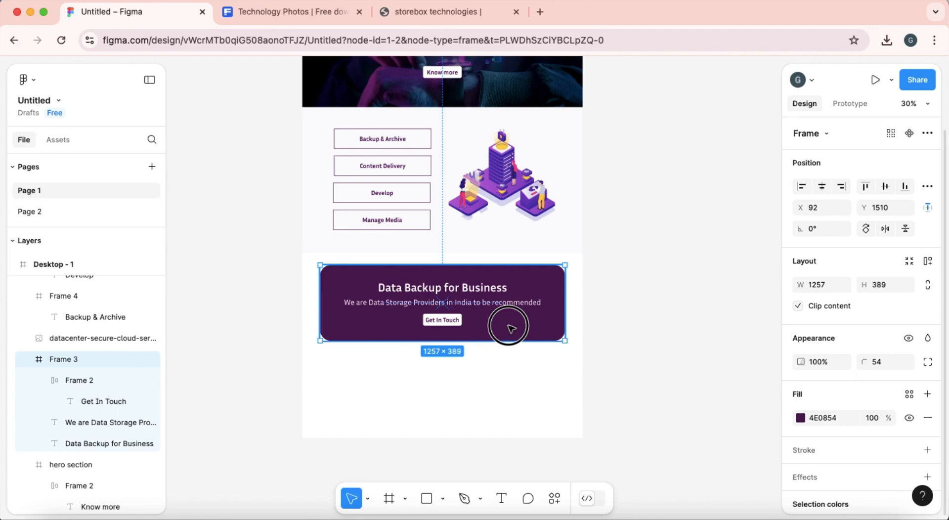
scroll(509, 326, up, 2)
scroll(508, 326, up, 3)
scroll(510, 328, down, 2)
scroll(511, 329, down, 3)
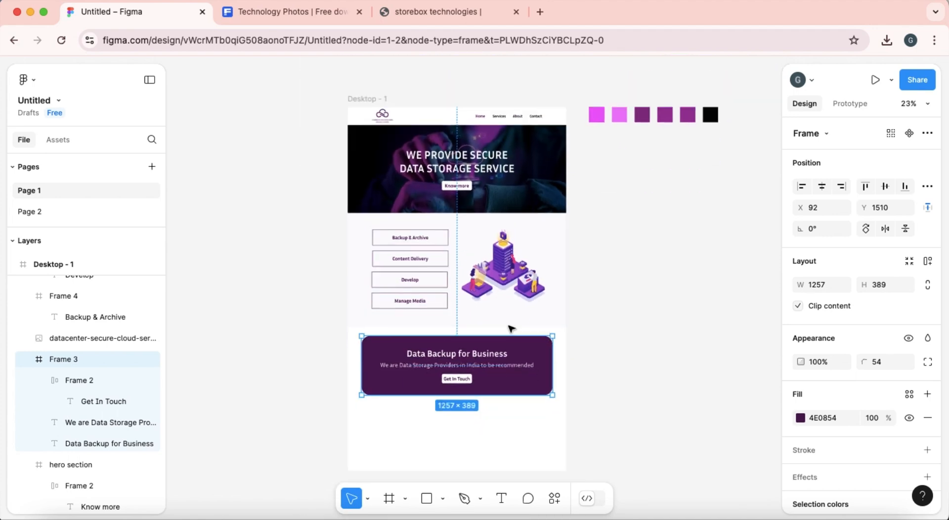
click(373, 98)
scroll(503, 445, down, 3)
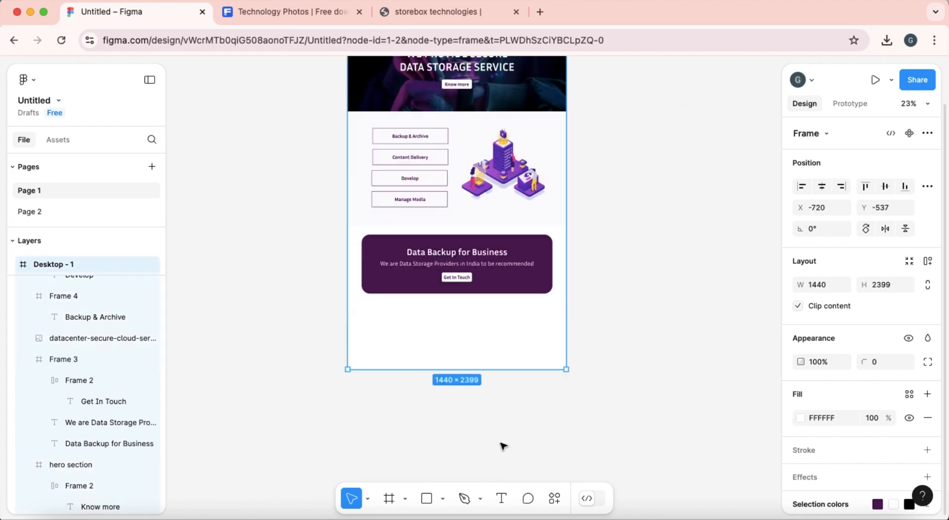
scroll(503, 447, down, 2)
drag(525, 294, 516, 376)
scroll(516, 357, up, 1)
scroll(517, 357, up, 2)
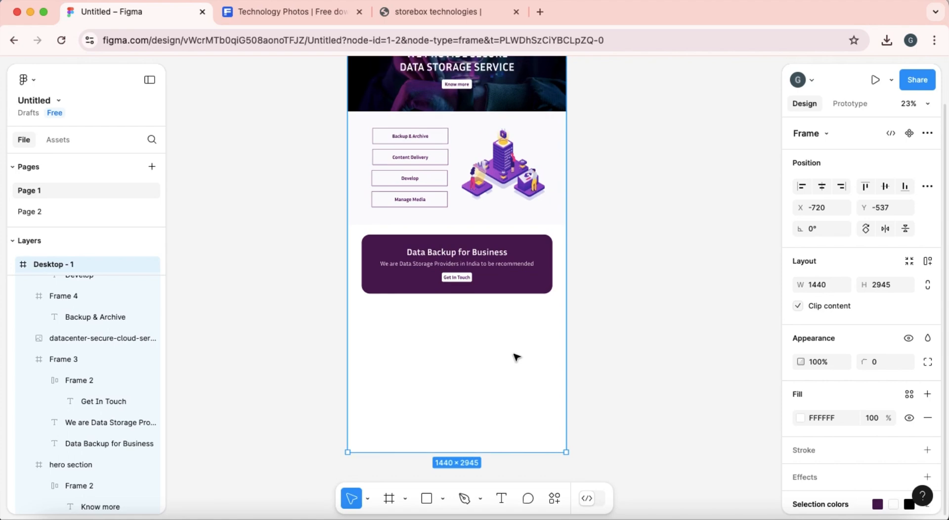
scroll(516, 357, up, 2)
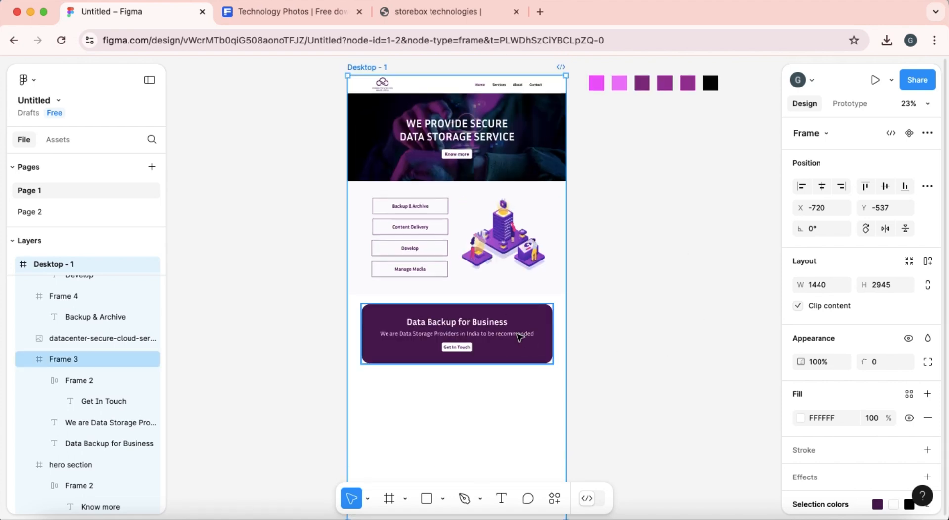
click(502, 312)
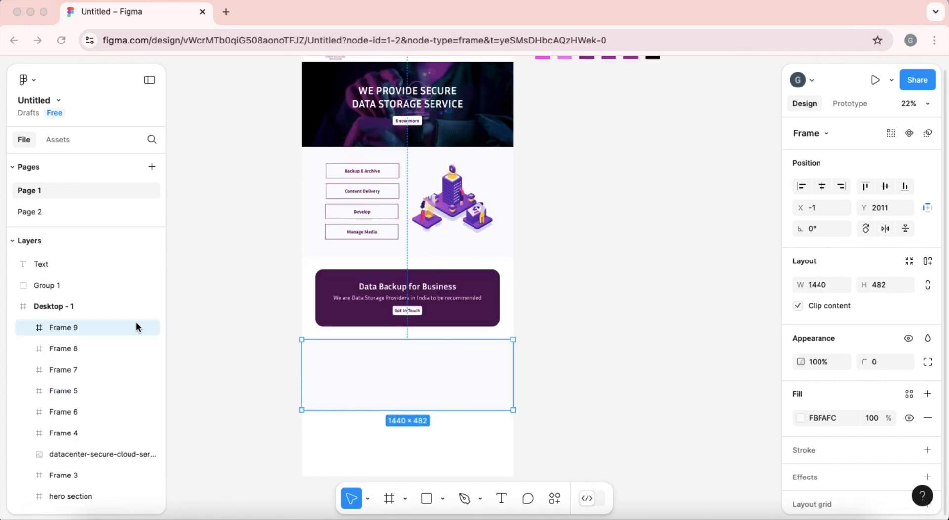
Step: Draw a frame about 309 × 297 inside Frame 9 below the banner and fill it with FFFFFF
scroll(398, 386, up, 5)
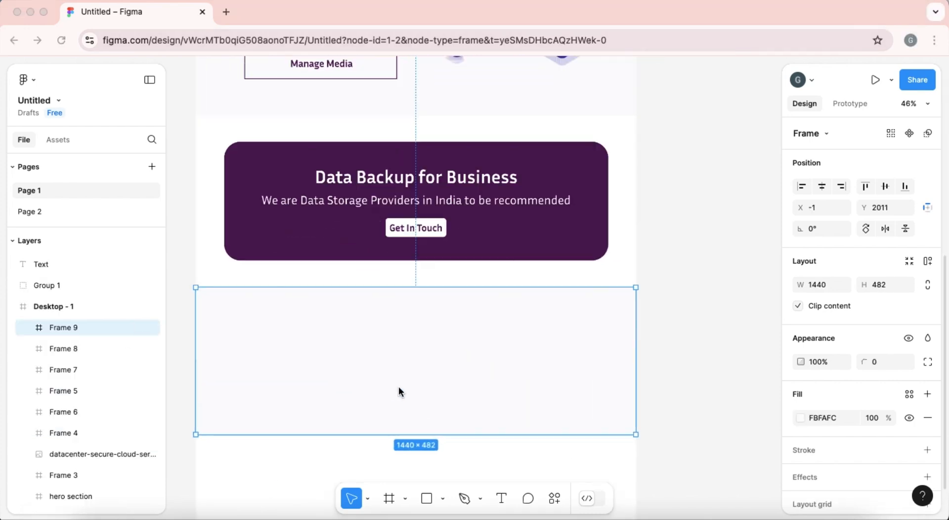
scroll(399, 386, down, 3)
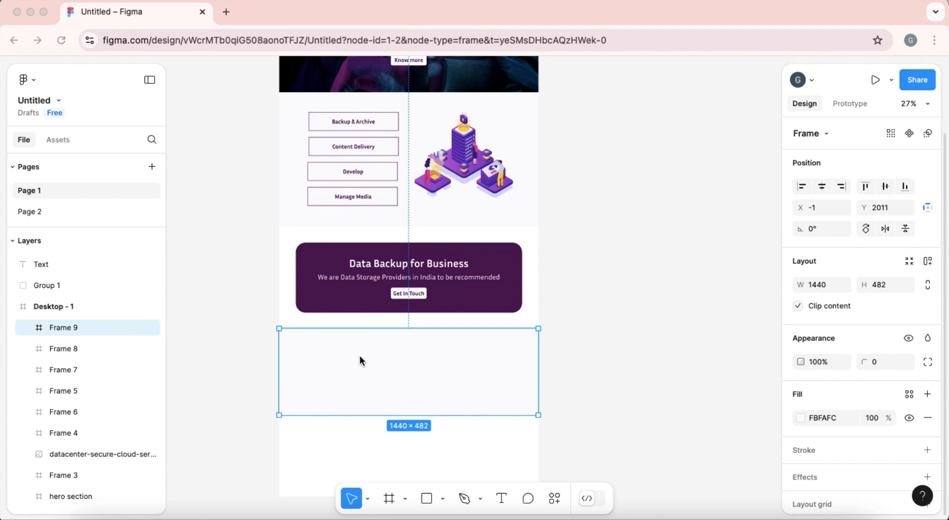
click(387, 498)
click(390, 499)
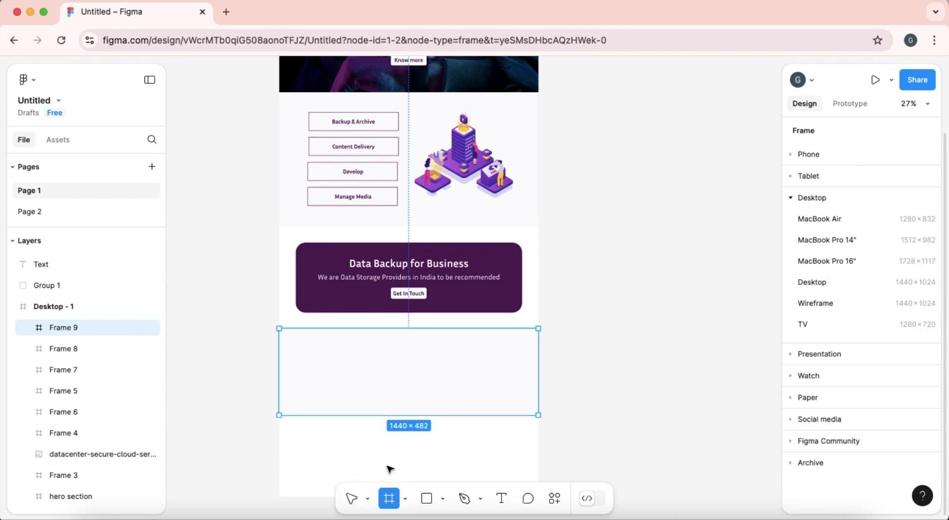
drag(320, 340, 376, 392)
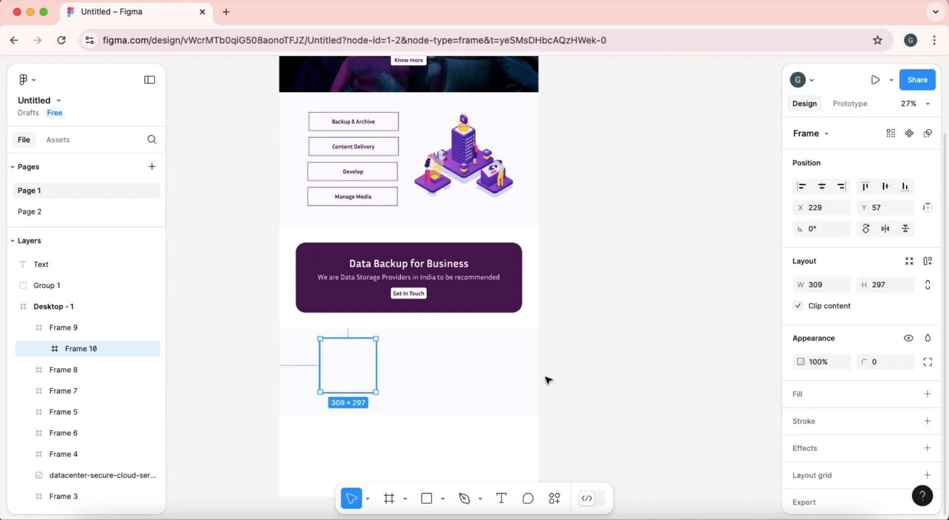
click(926, 396)
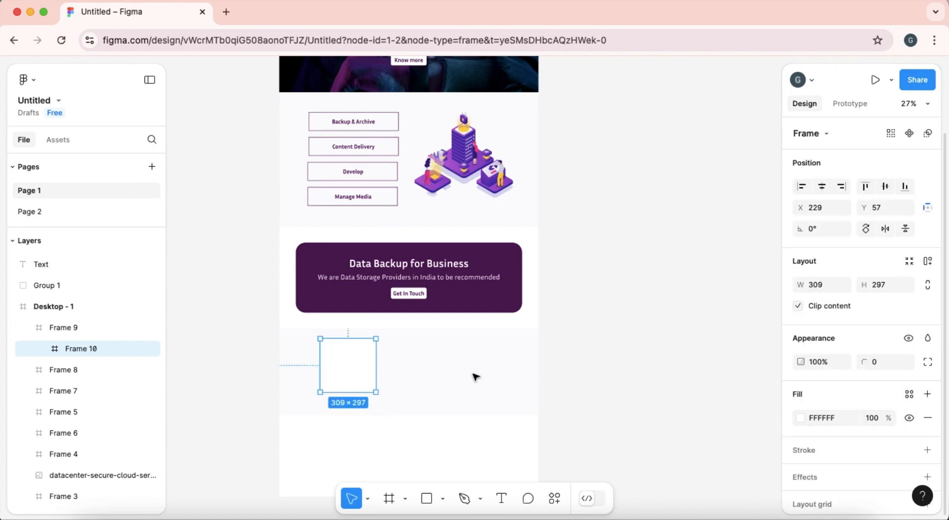
Step: Position the new white box inside Frame 9 at X 120, Y 92
drag(339, 367, 327, 375)
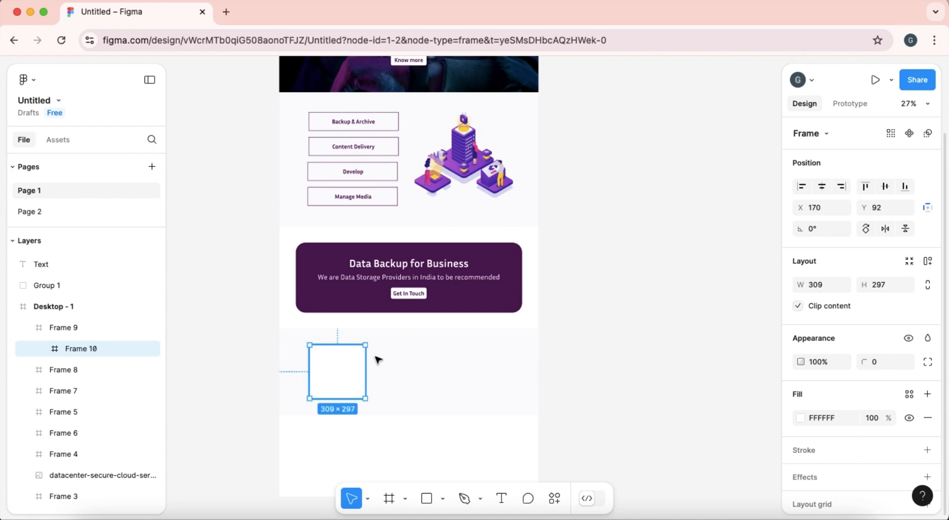
click(803, 187)
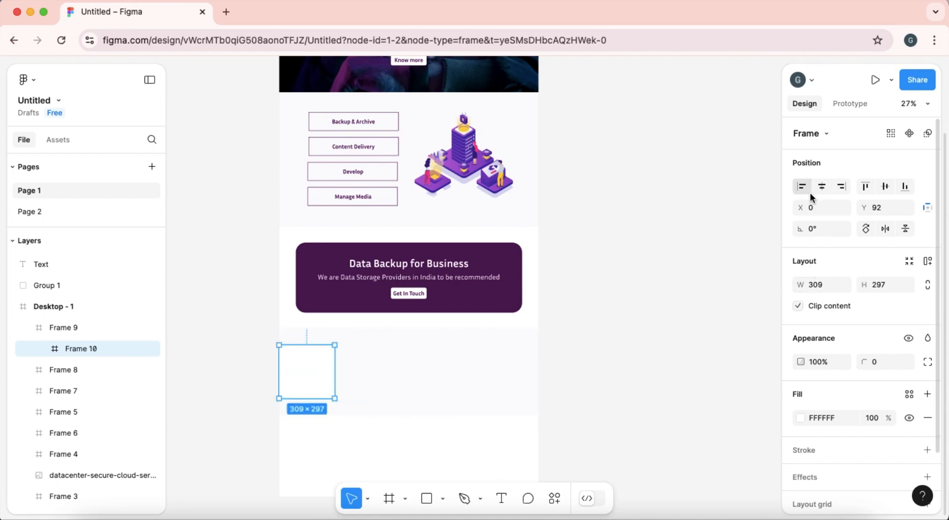
key(shift+Right)
key(shift+Right)
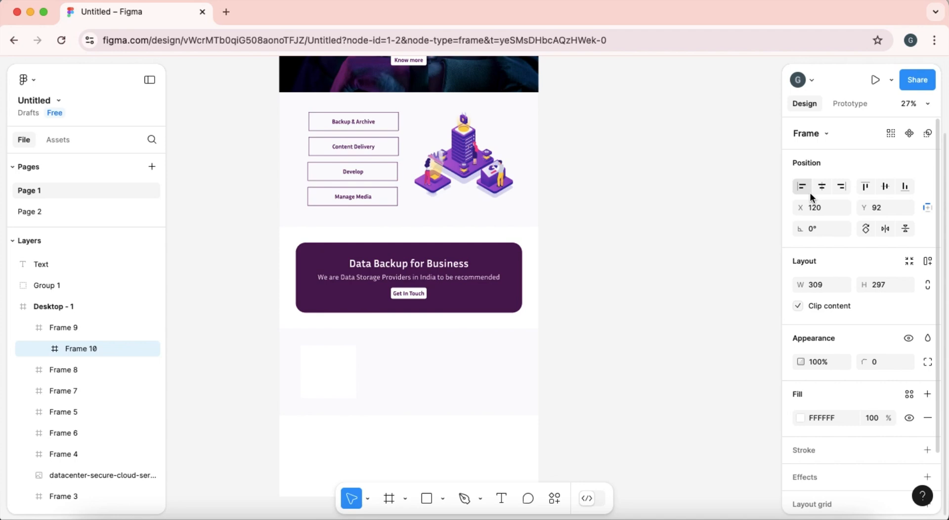
Step: Make the layout grid of the Desktop - 1 frame visible
scroll(316, 163, up, 5)
click(314, 93)
scroll(850, 427, down, 3)
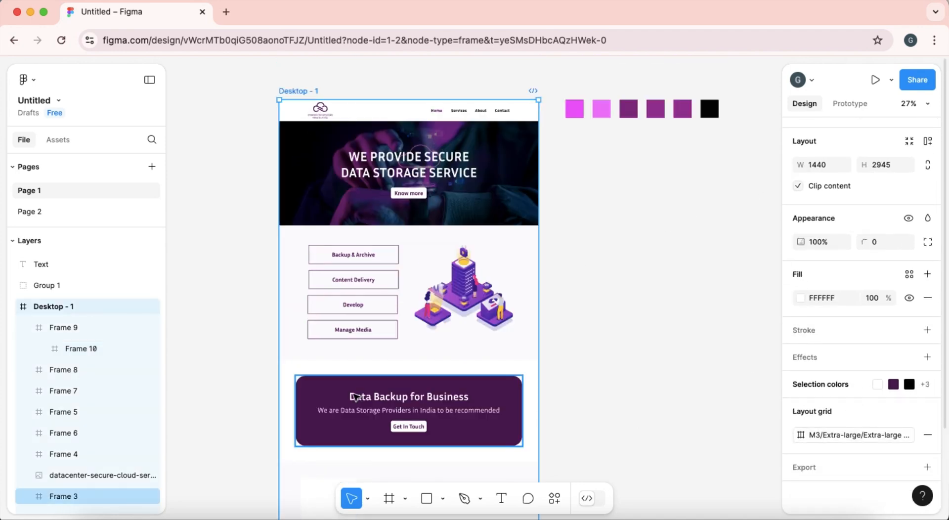
scroll(357, 397, down, 4)
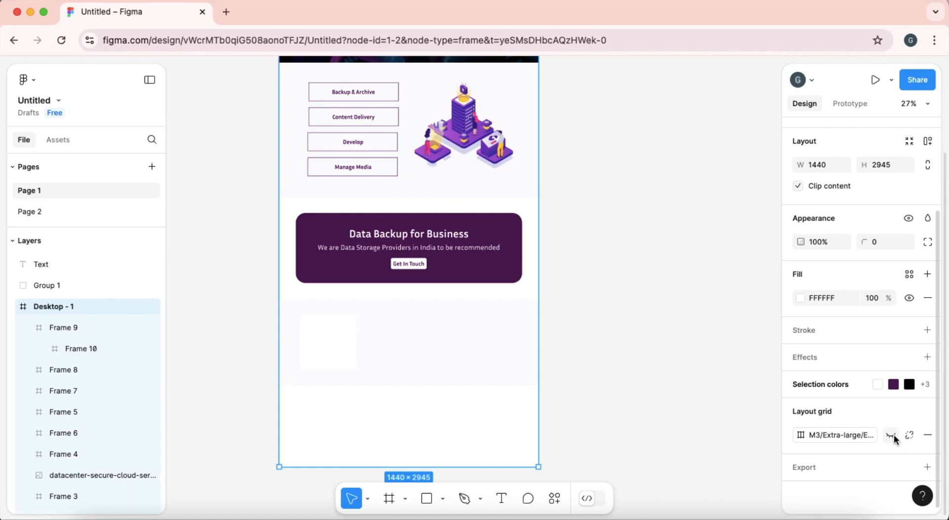
click(892, 435)
scroll(322, 344, up, 3)
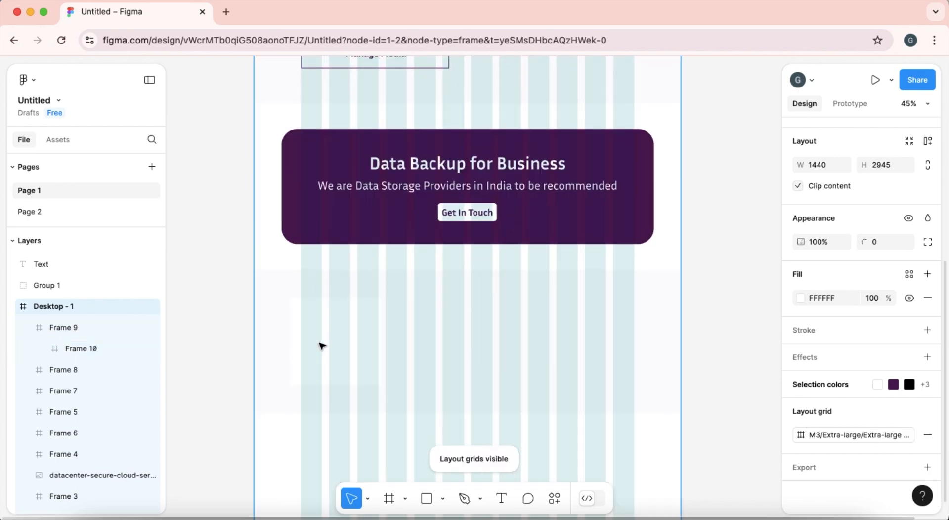
Step: Fit the white box in Frame 9 to the grid columns, with its left edge at X 162 and a width of 350
scroll(322, 345, up, 2)
double_click(322, 345)
drag(322, 345, 338, 345)
mouse_move(407, 349)
drag(406, 349, 420, 349)
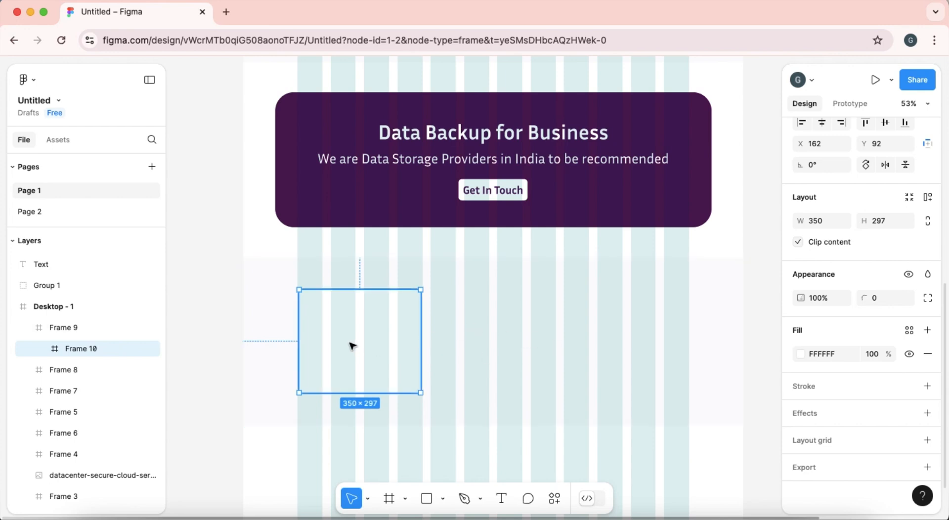
Step: Hide the layout grid of the Desktop - 1 frame
scroll(352, 346, up, 5)
scroll(352, 346, down, 4)
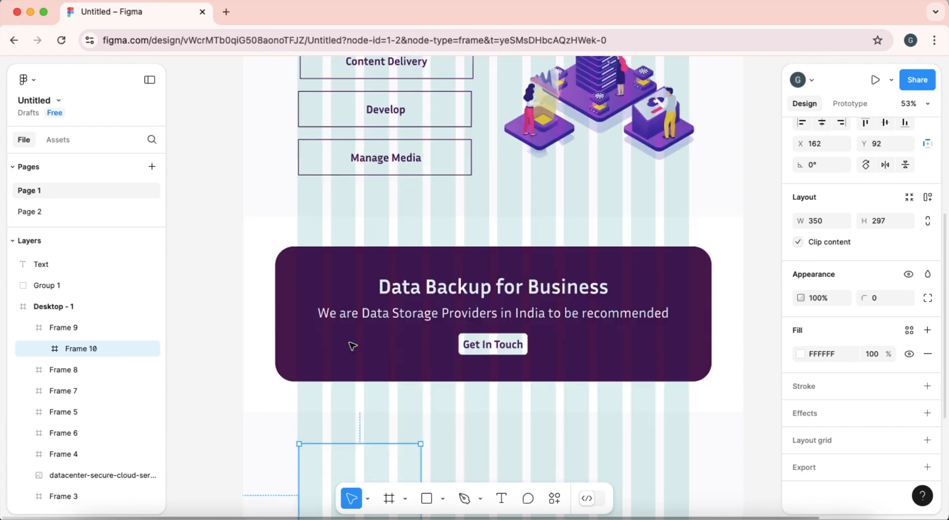
scroll(352, 346, down, 3)
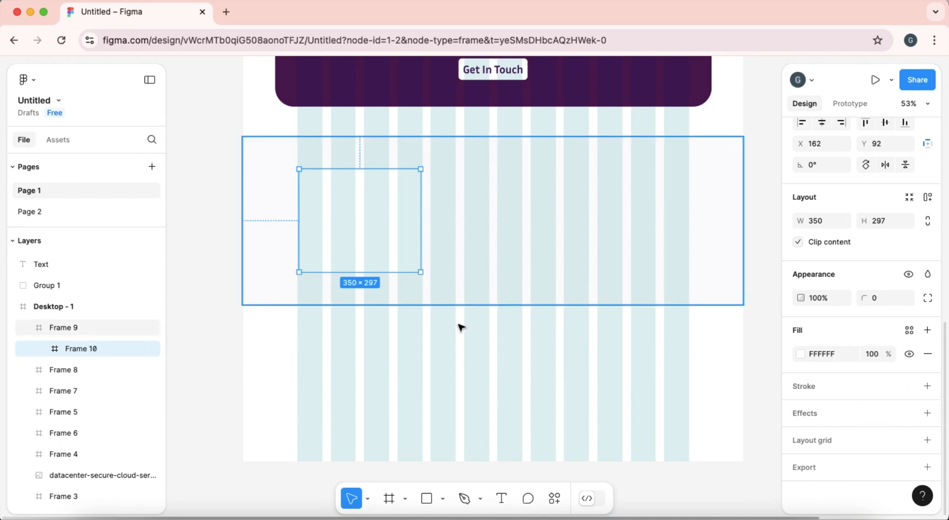
scroll(460, 325, up, 5)
scroll(460, 326, up, 5)
scroll(464, 308, down, 3)
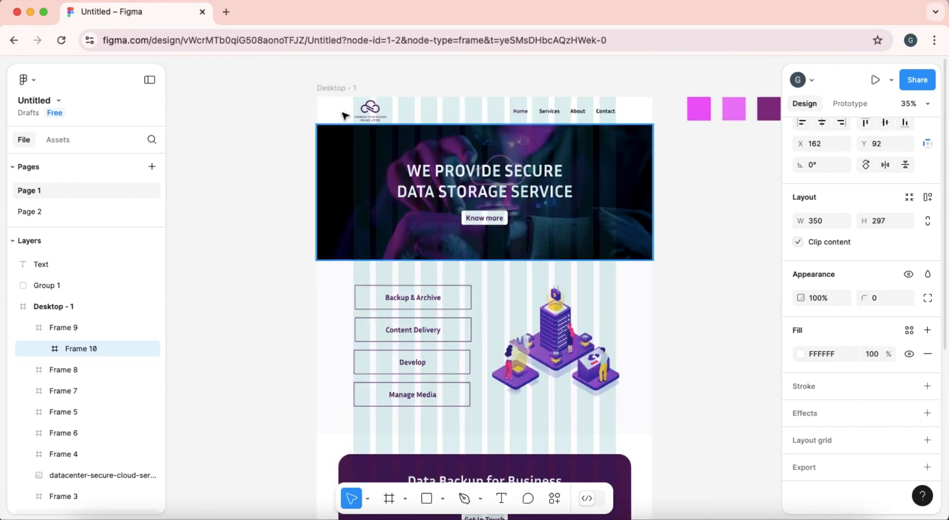
click(353, 92)
scroll(840, 460, down, 2)
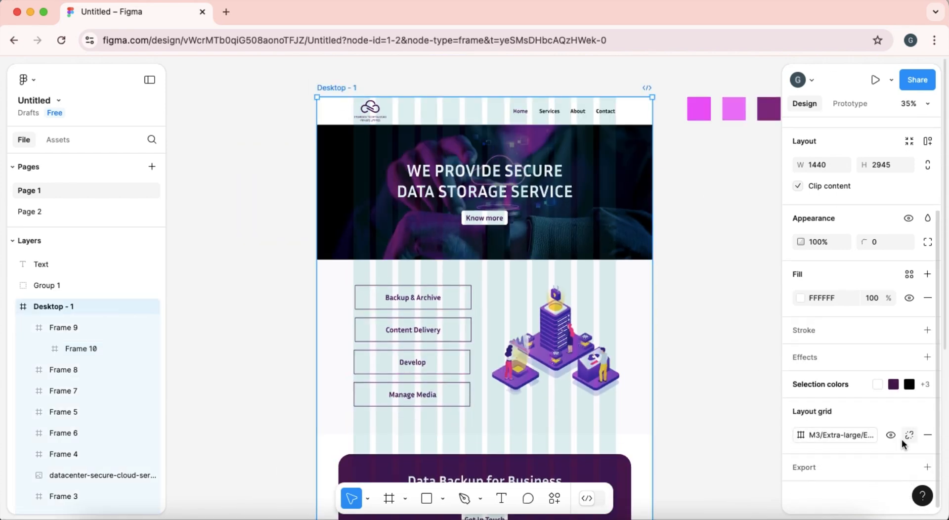
click(891, 435)
Step: Duplicate the white box in Frame 9 twice to form a row of three boxes spaced 20 apart
scroll(407, 366, down, 4)
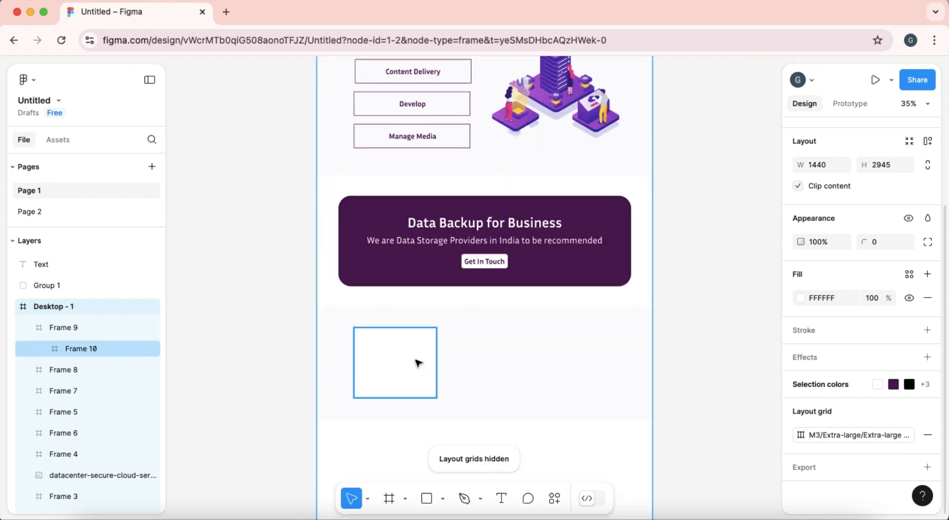
scroll(418, 364, up, 3)
scroll(417, 364, down, 3)
click(416, 360)
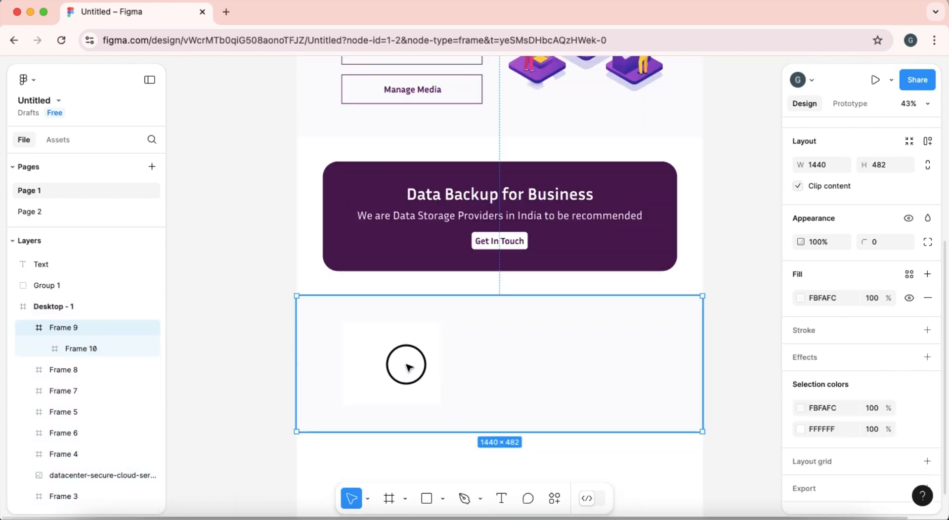
click(408, 367)
drag(408, 367, 608, 364)
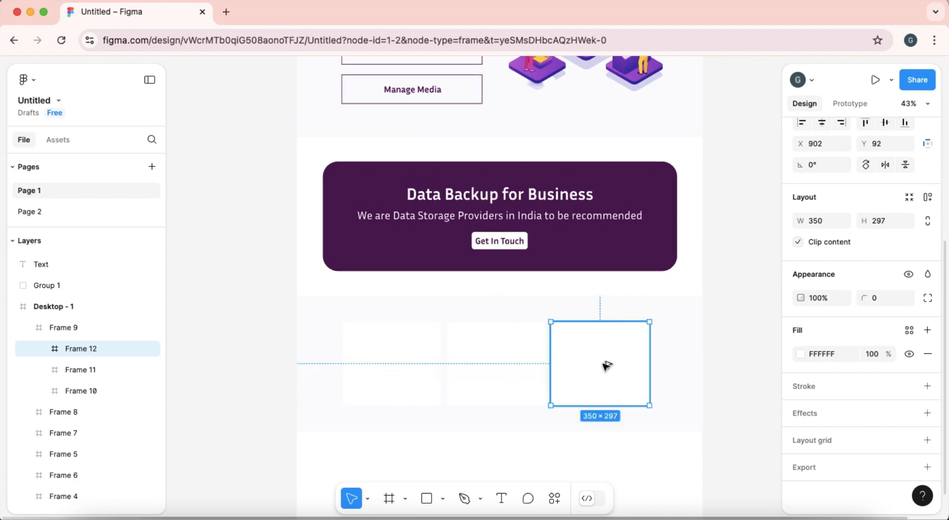
Step: Move the three white boxes together so the row is horizontally centred in Frame 9
click(388, 376)
shift+click(512, 372)
shift+click(582, 373)
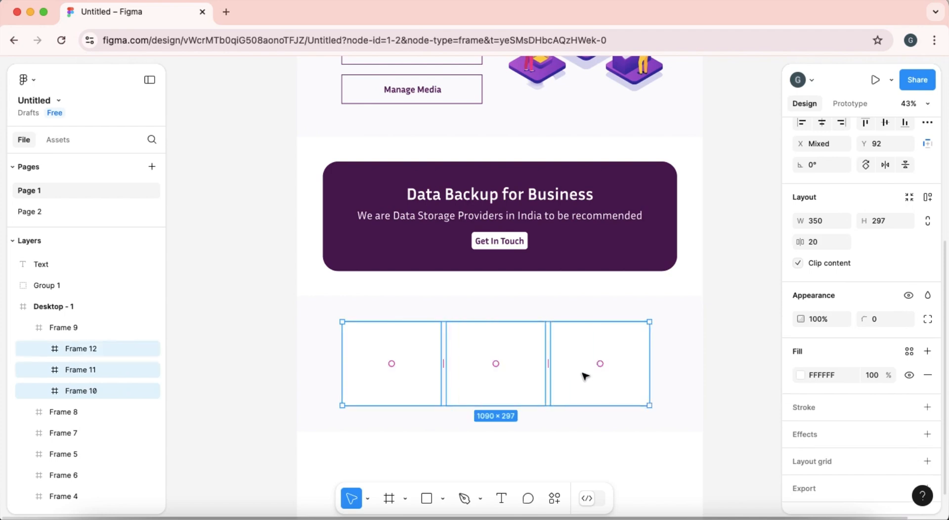
drag(585, 377, 588, 377)
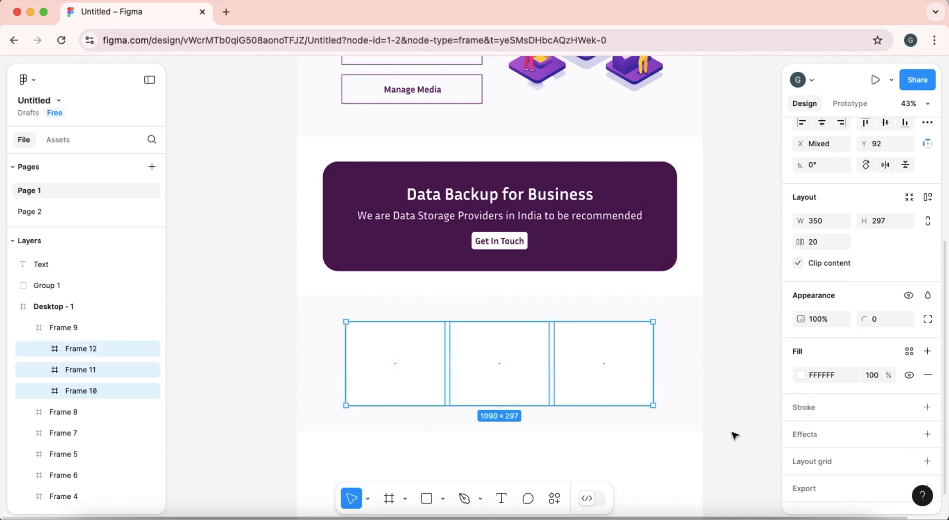
click(748, 439)
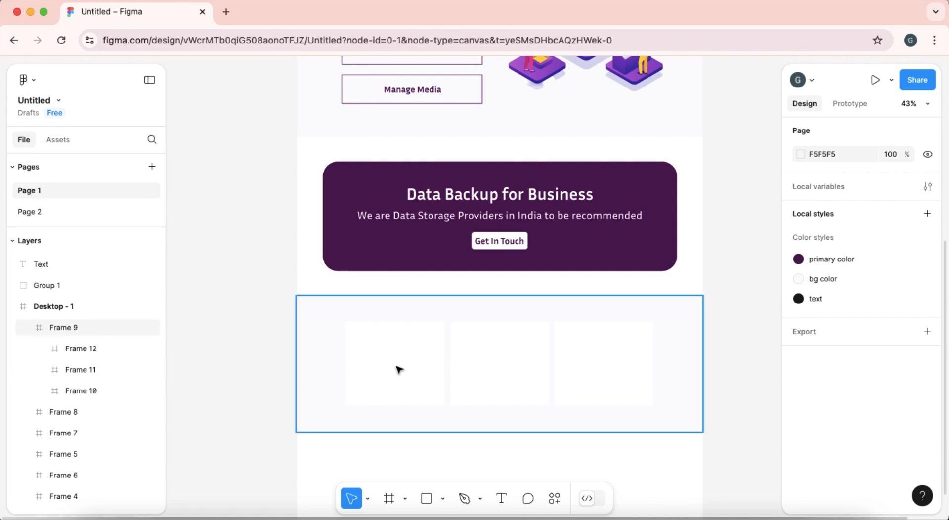
Step: Make the layout grid of the Desktop - 1 frame visible
ctrl+scroll(399, 370, down, 5)
scroll(398, 317, up, 4)
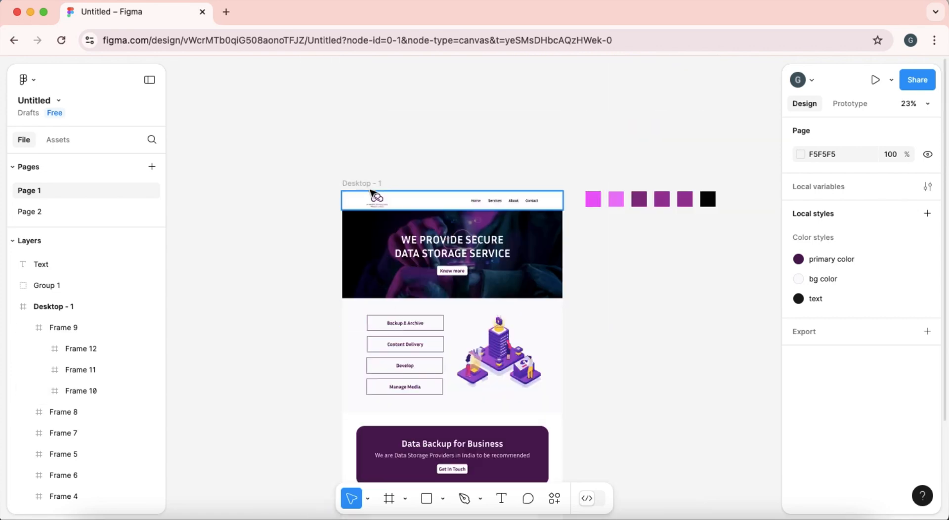
click(372, 193)
click(376, 184)
scroll(850, 470, down, 3)
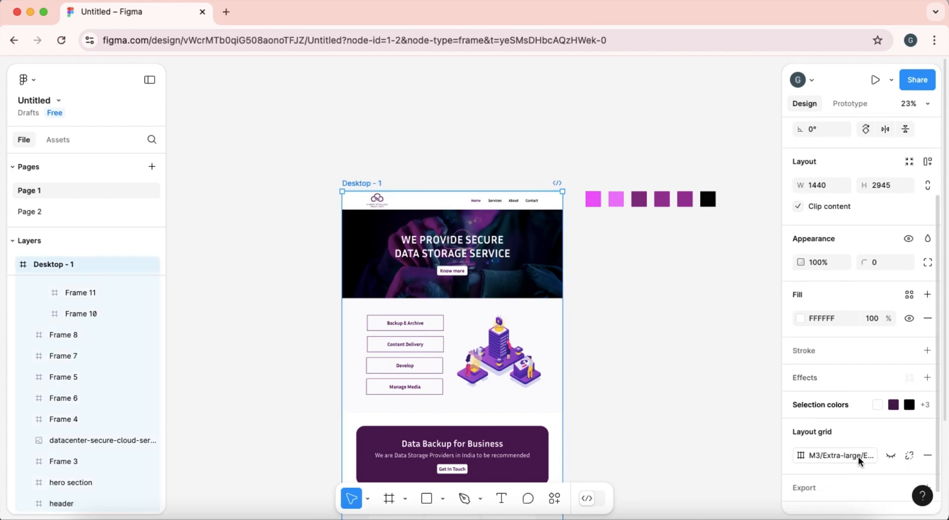
click(890, 455)
scroll(450, 395, down, 4)
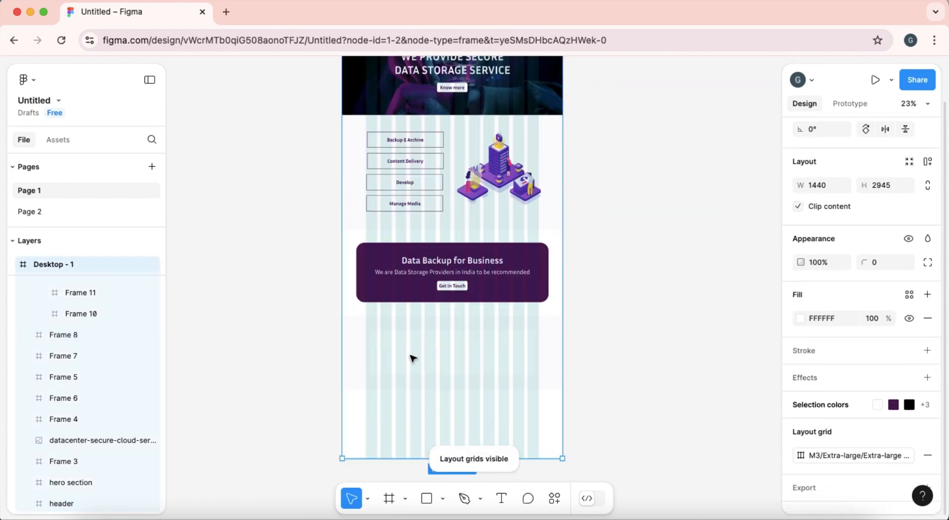
Step: Fit the first white box in Frame 9 to the first four grid columns, at X 159 with a width of 358
ctrl+scroll(445, 389, up, 5)
ctrl+scroll(438, 389, up, 2)
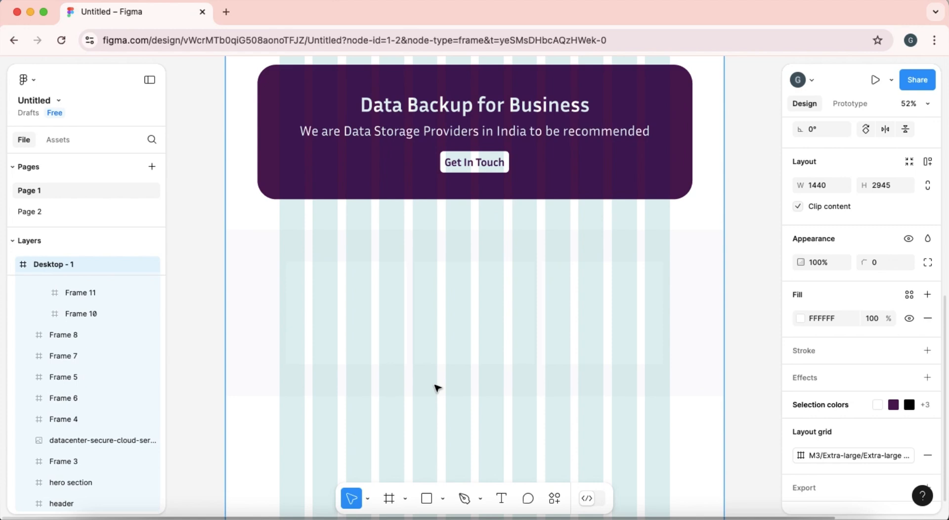
click(338, 336)
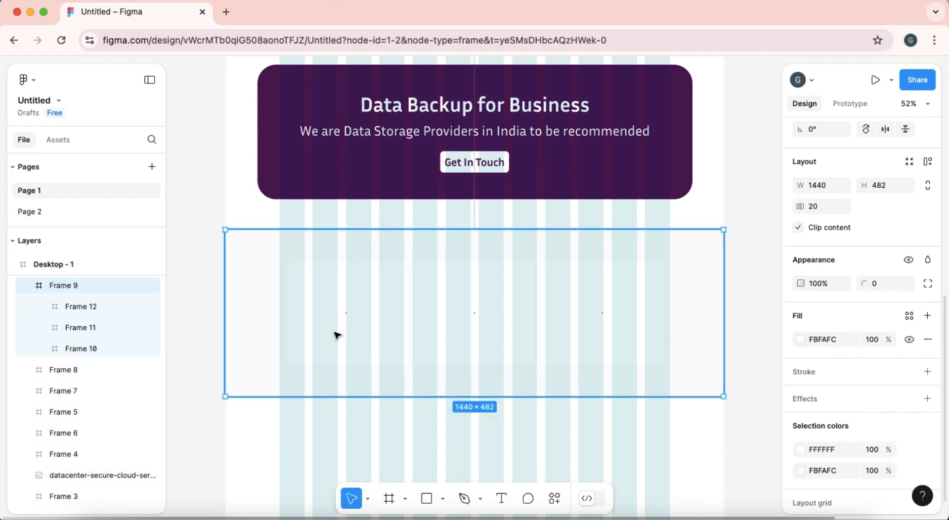
click(338, 336)
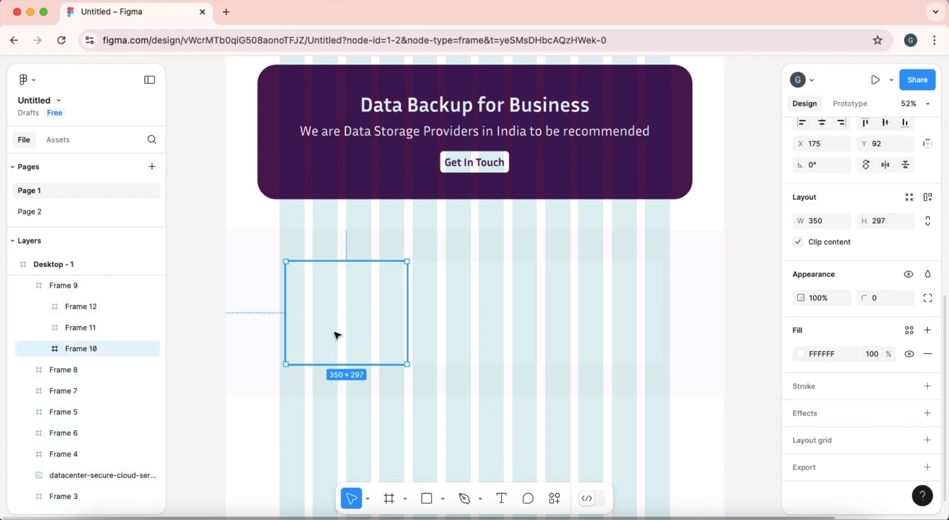
drag(338, 335, 337, 336)
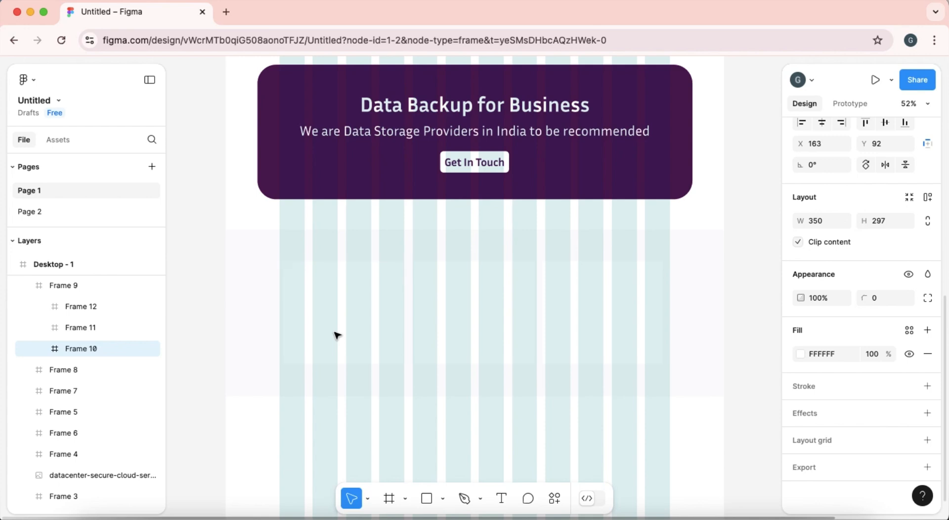
scroll(307, 331, up, 5)
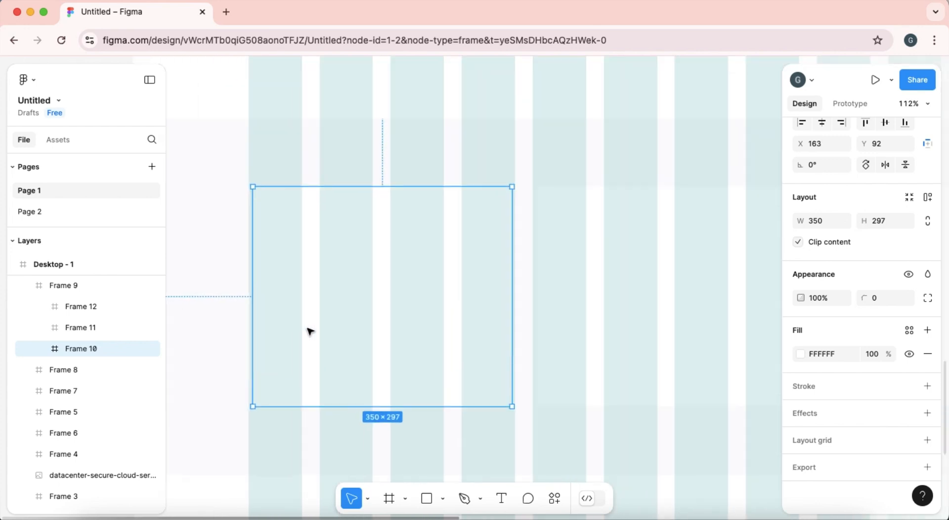
drag(253, 273, 251, 273)
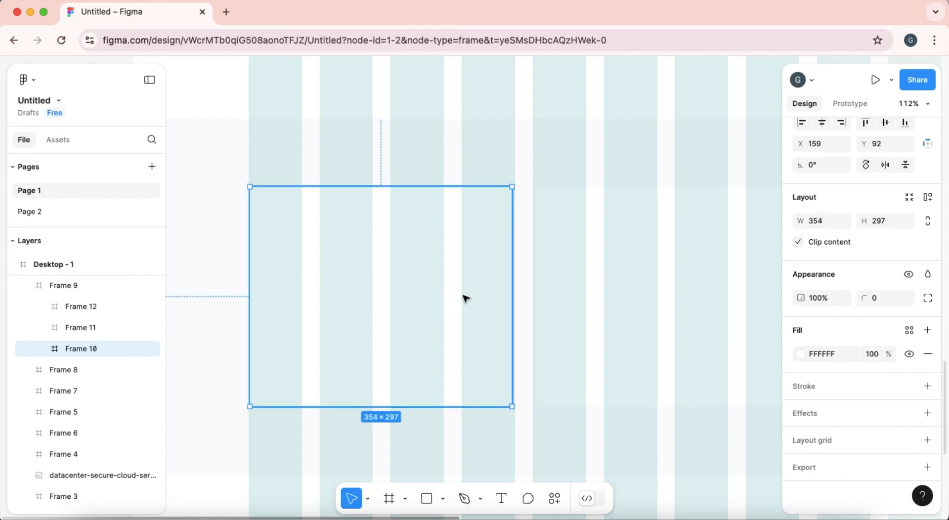
drag(512, 306, 515, 309)
Step: Delete the second and third white boxes from Frame 9
click(627, 315)
scroll(627, 315, down, 3)
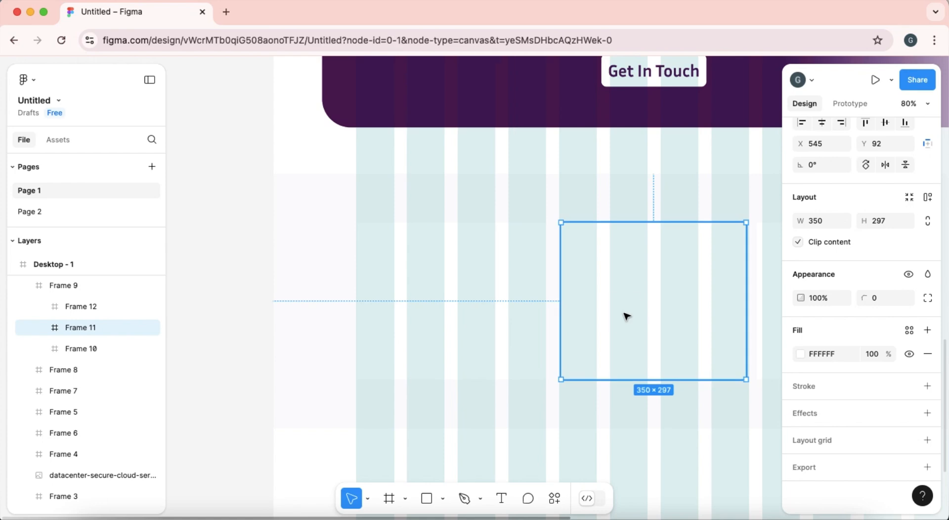
key(Delete)
scroll(625, 314, right, 5)
click(695, 306)
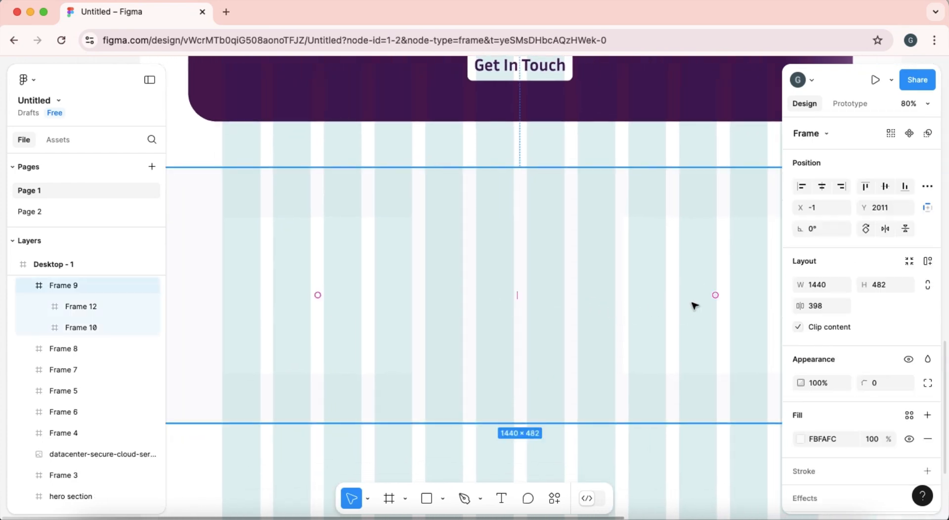
click(693, 305)
key(Delete)
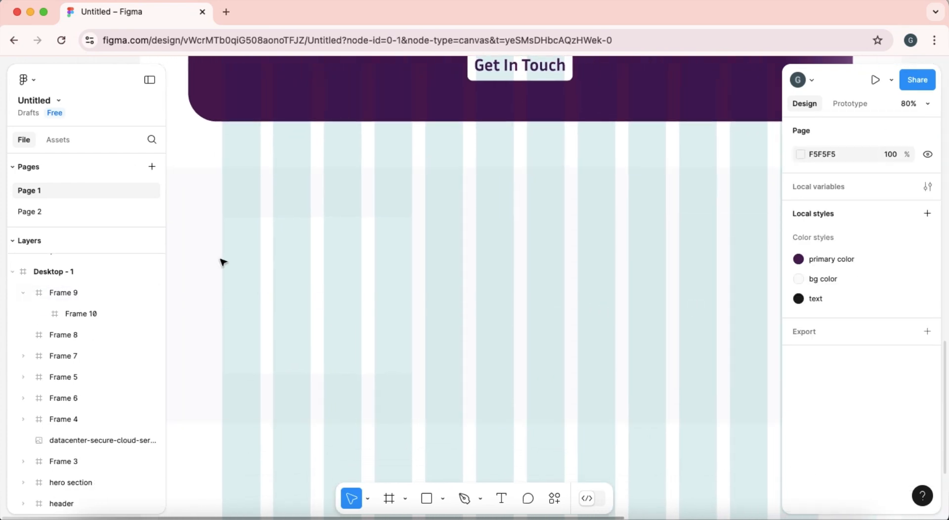
Step: Duplicate the refitted white box twice along the row in Frame 9, placing the copies at X 541 and X 923
double_click(275, 282)
drag(277, 286, 678, 287)
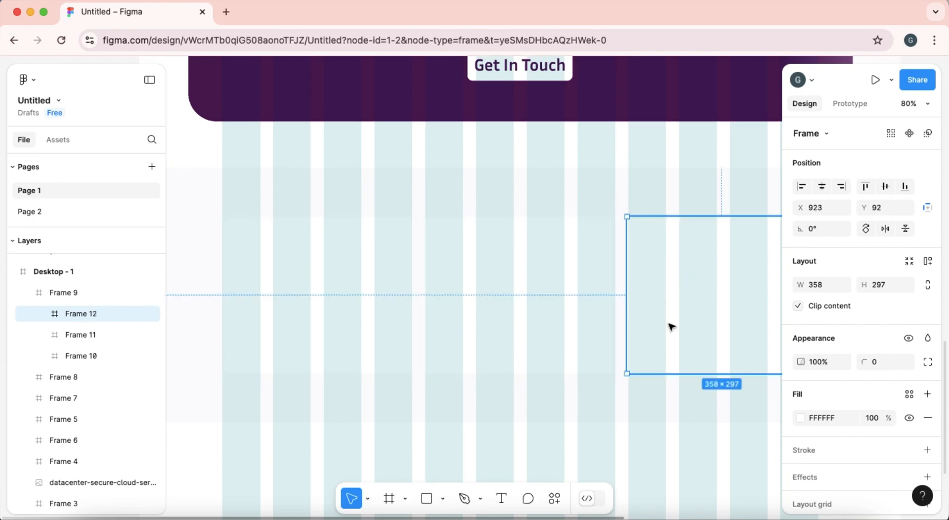
scroll(621, 375, up, 1)
scroll(621, 375, down, 5)
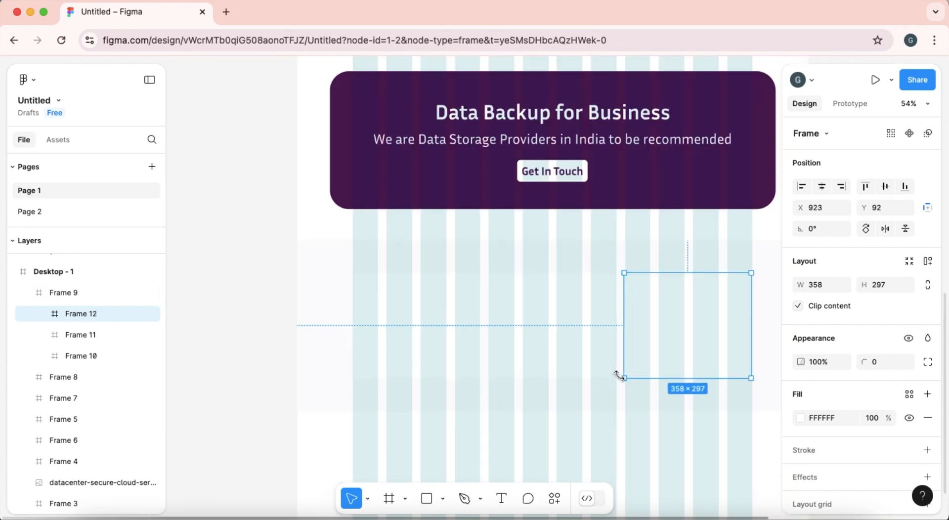
Step: Nudge the third white box to X 927, then adjust its left edge to the start of its grid column
scroll(623, 371, up, 5)
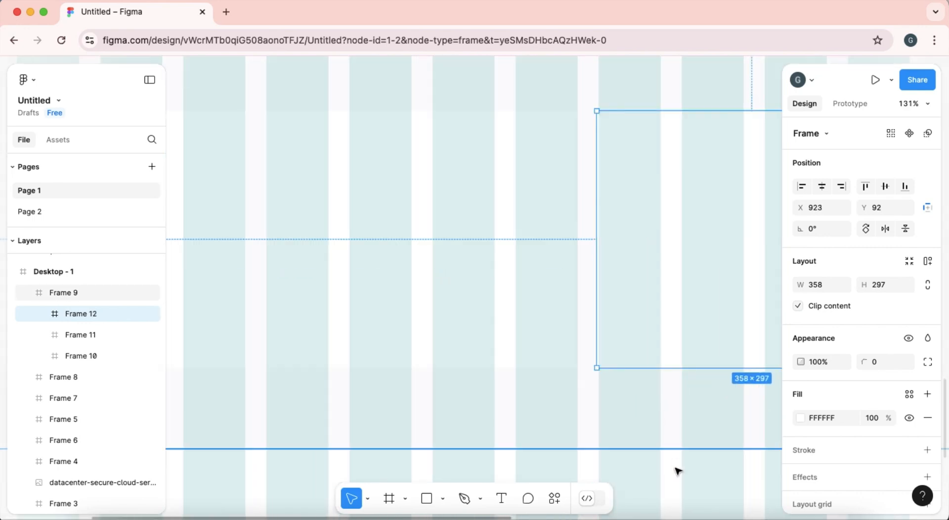
drag(685, 472, 429, 485)
key(Right)
key(Right)
scroll(379, 226, up, 3)
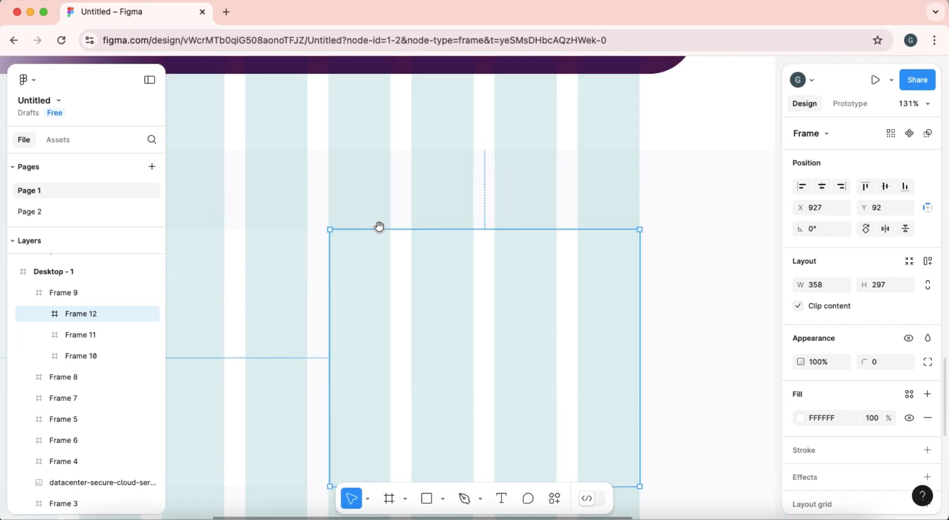
scroll(360, 265, up, 5)
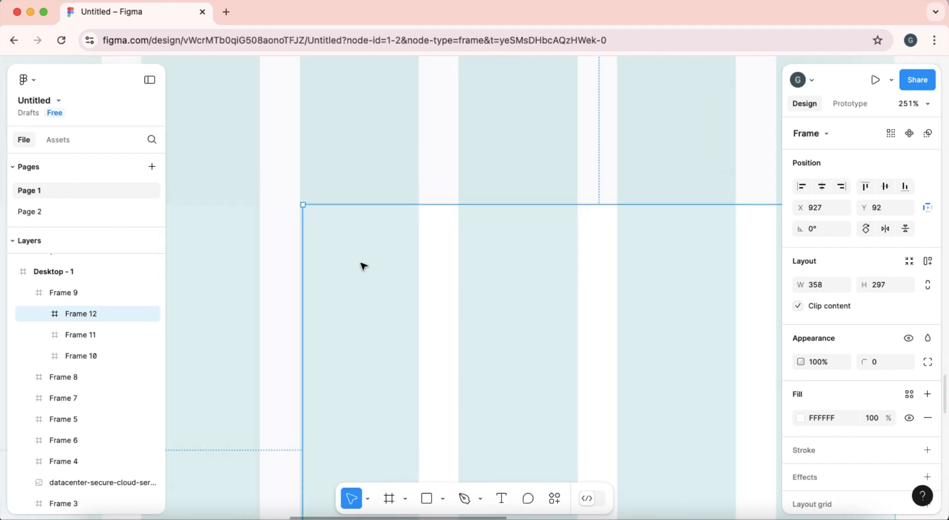
scroll(364, 267, down, 3)
drag(321, 271, 318, 274)
Step: Widen the middle white box to 360 so that its right edge meets the grid column, and check its left edge
click(233, 307)
scroll(252, 300, up, 5)
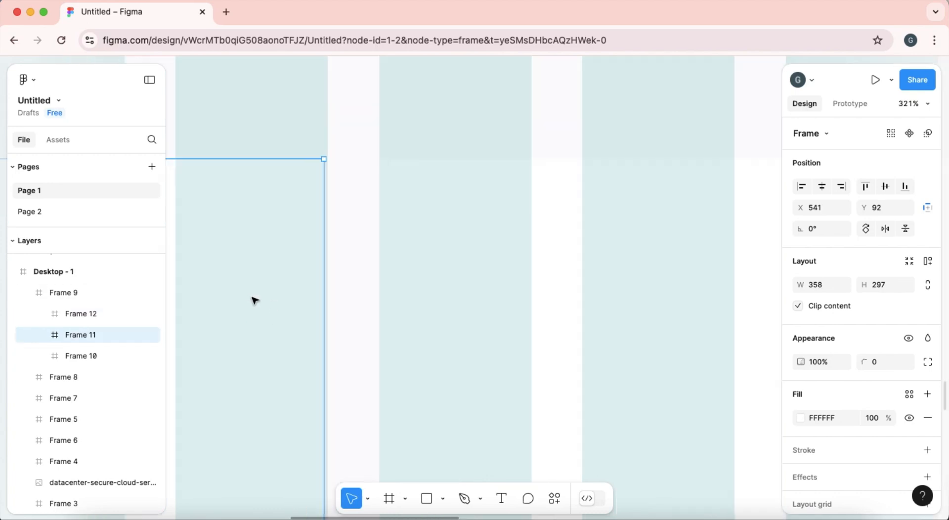
drag(393, 251, 403, 254)
scroll(362, 279, down, 10)
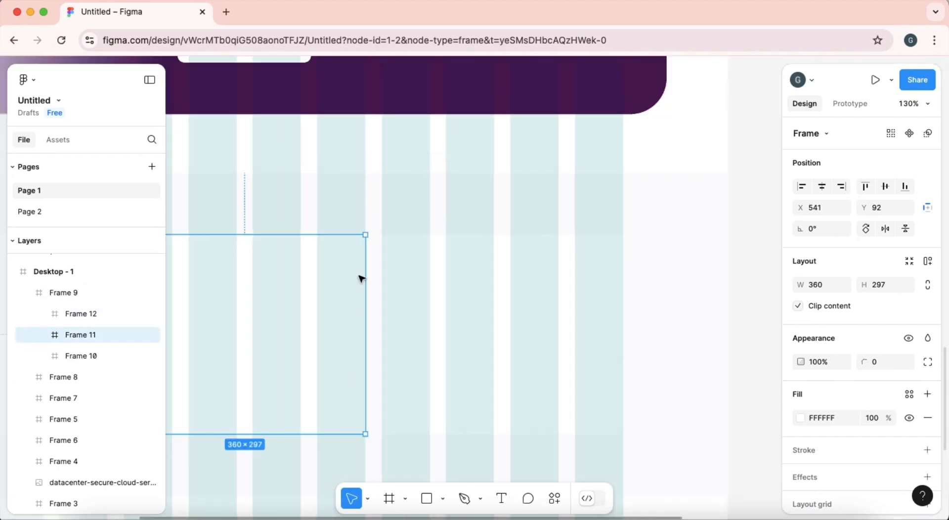
key(space)
drag(221, 464, 373, 453)
scroll(331, 300, up, 3)
scroll(331, 300, up, 5)
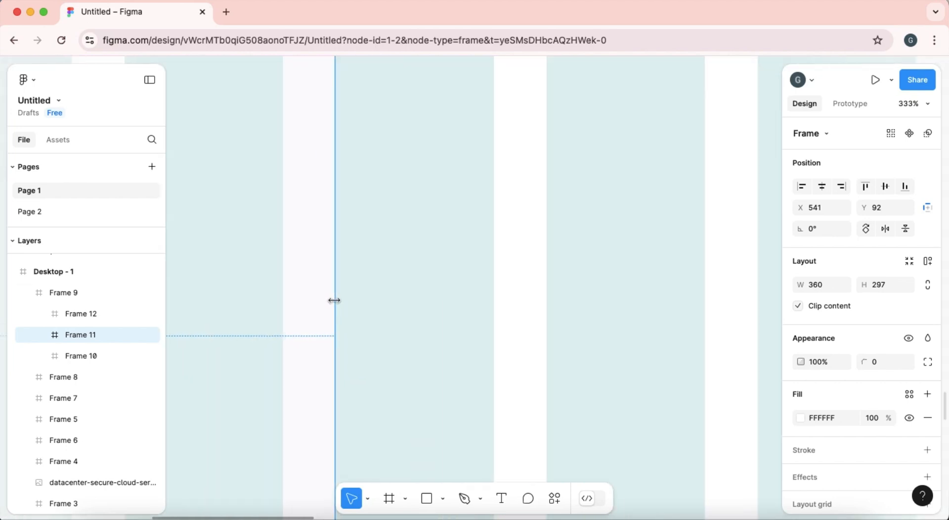
scroll(330, 300, down, 4)
scroll(331, 305, down, 5)
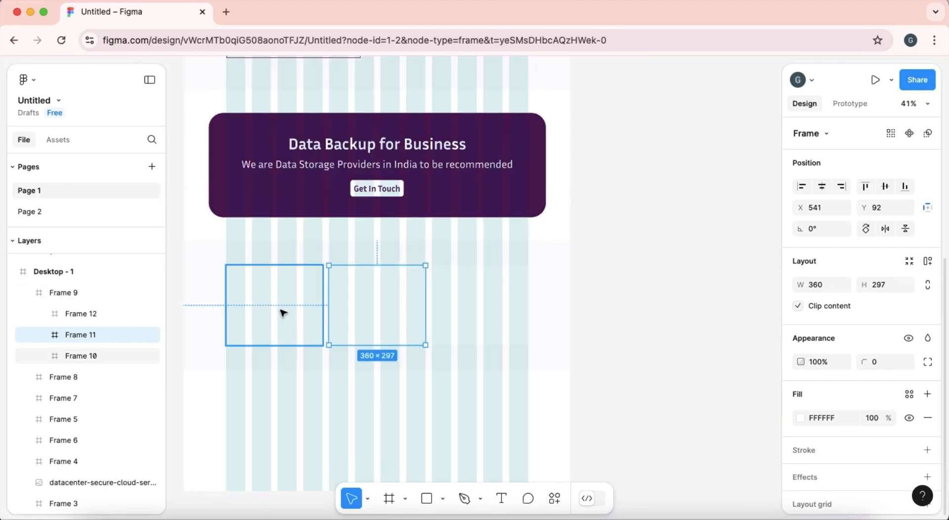
Step: Check the first white box against the columns and hide the layout grid of the Desktop - 1 frame
click(281, 311)
scroll(284, 312, up, 4)
scroll(285, 312, down, 6)
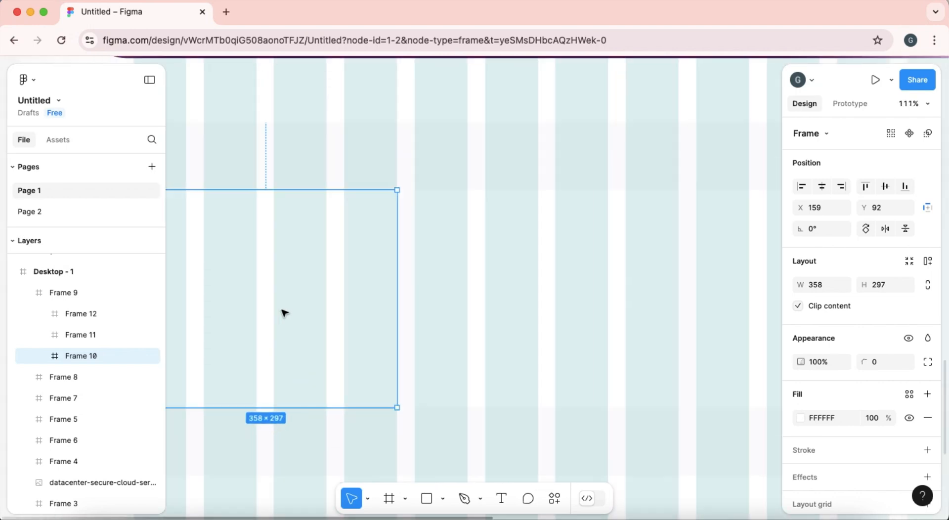
scroll(304, 293, up, 3)
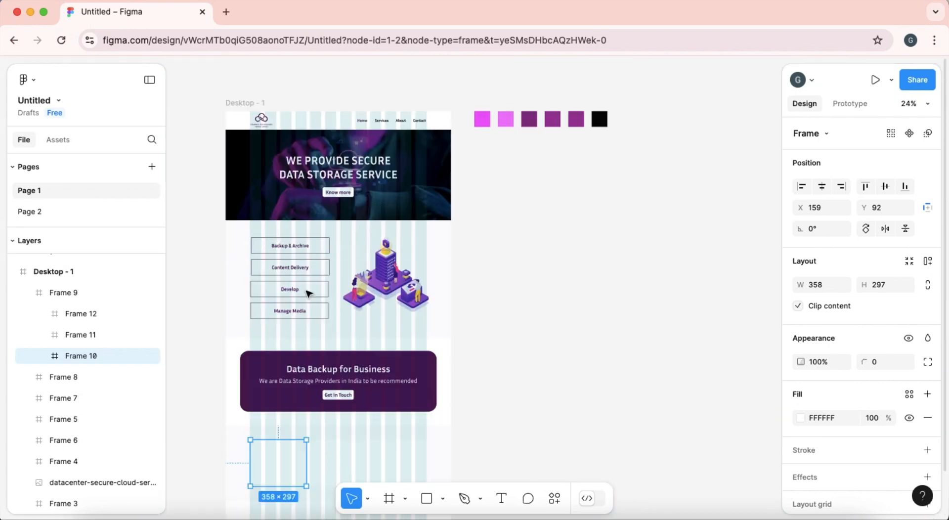
click(240, 103)
scroll(874, 438, down, 3)
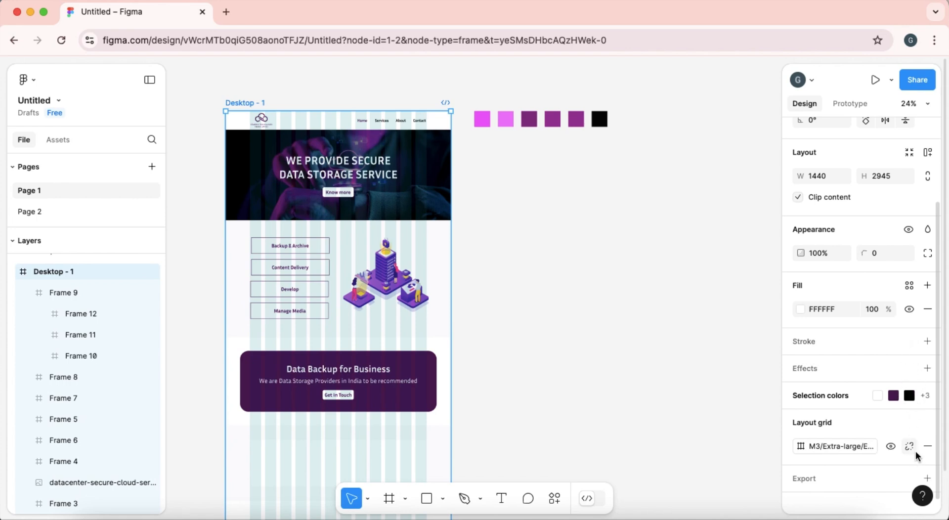
key(shift+g)
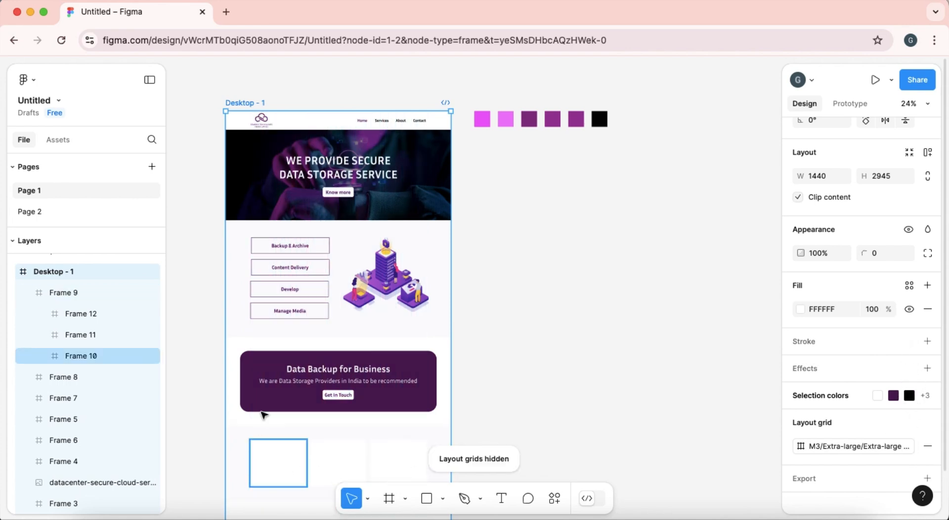
drag(226, 395, 239, 394)
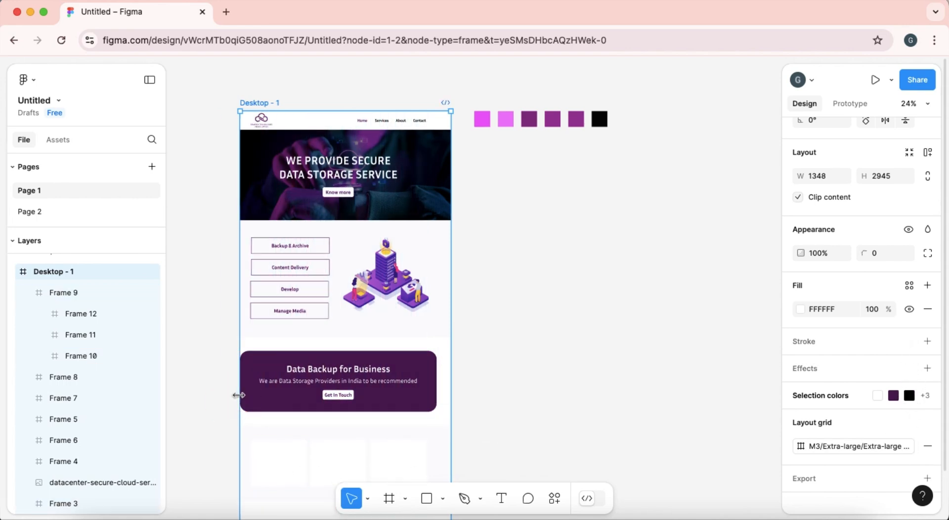
key(super+z)
Step: Copy the heading "Access On All Device" from the first text block in Frame 2 on Page 2
drag(328, 452, 454, 346)
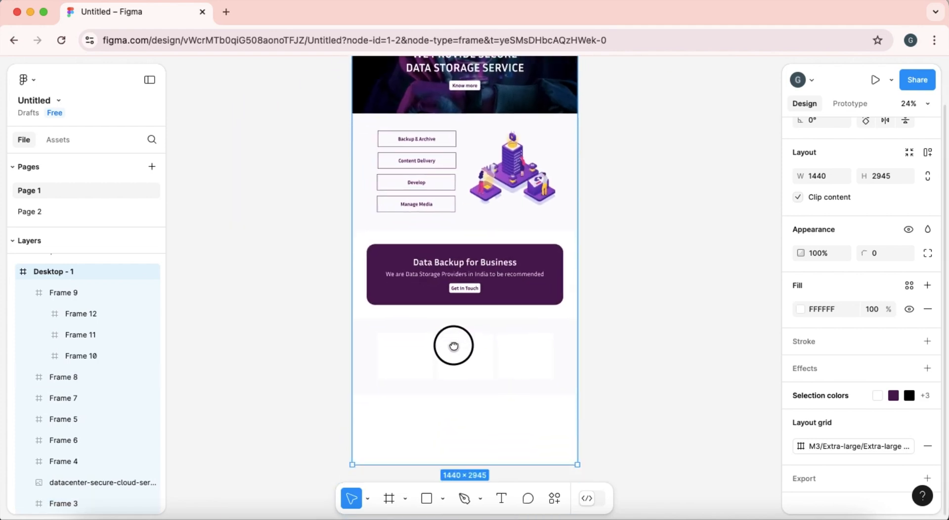
scroll(454, 346, up, 3)
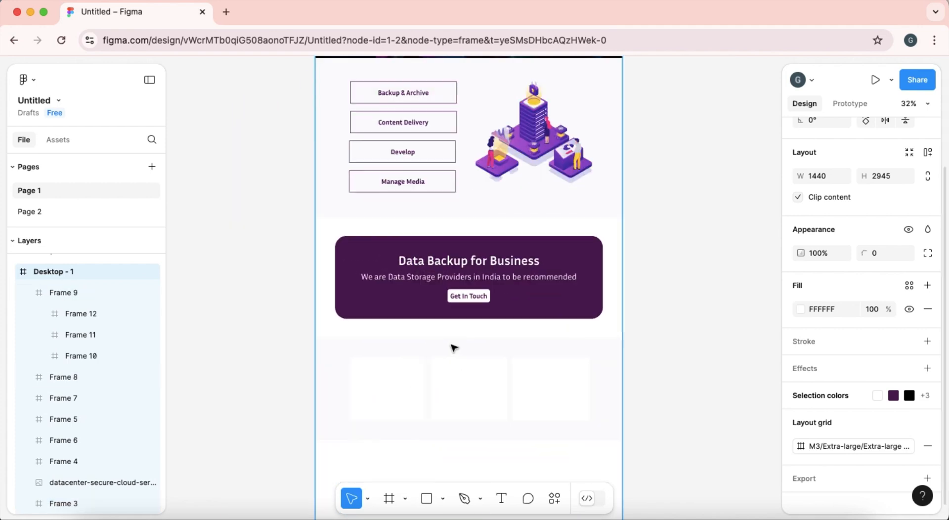
scroll(454, 346, up, 5)
scroll(451, 346, down, 2)
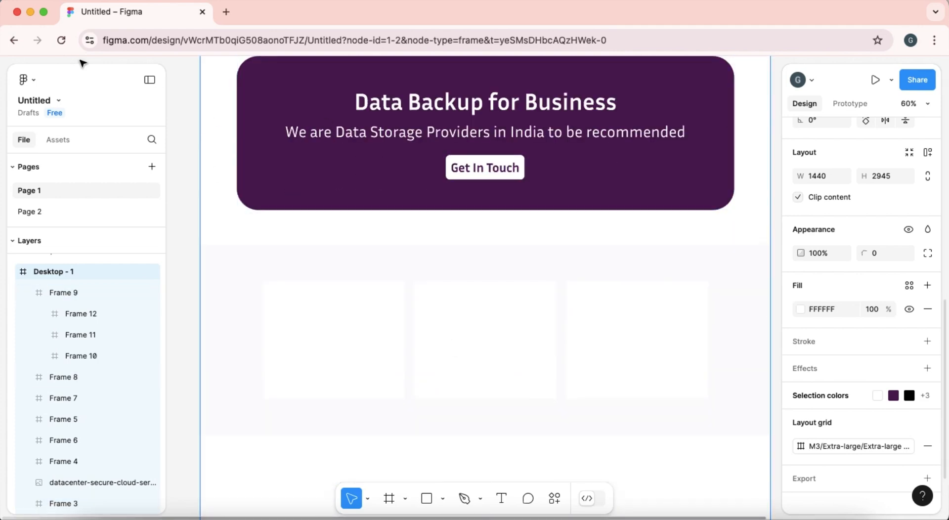
click(31, 204)
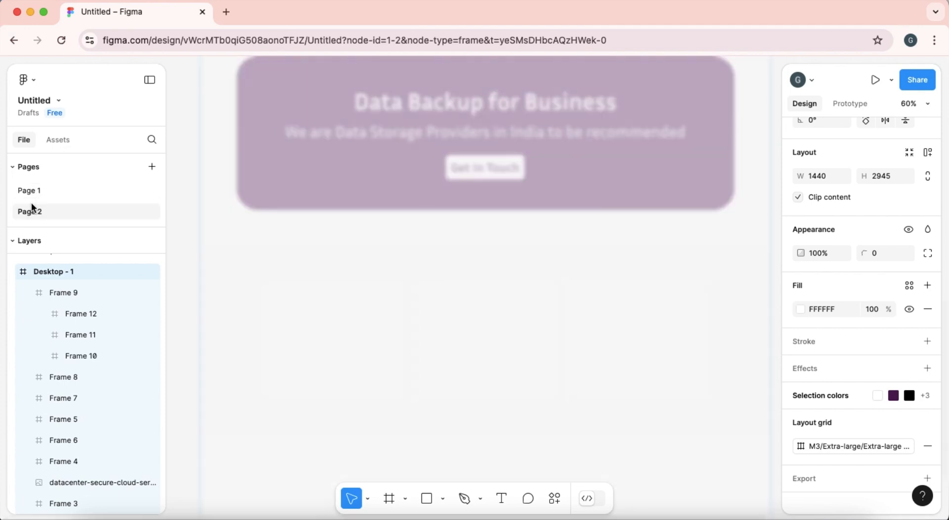
scroll(366, 211, up, 1)
click(390, 246)
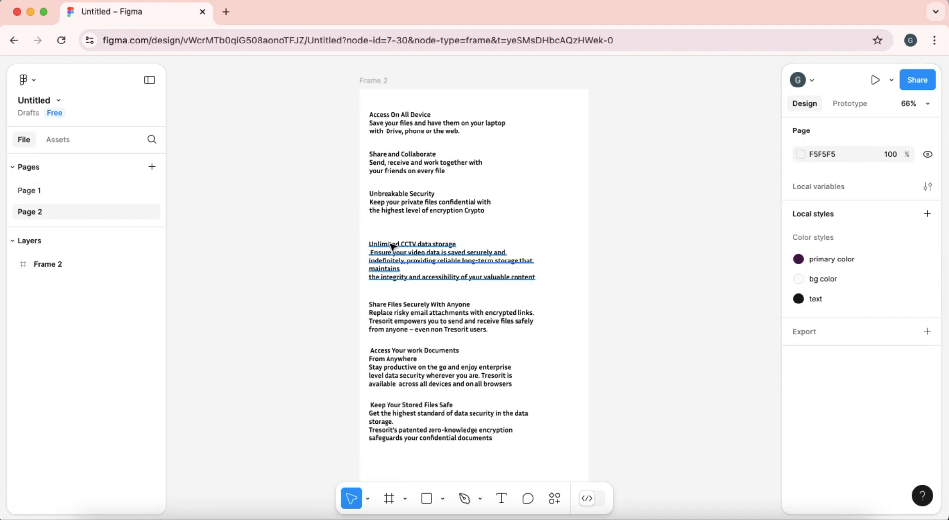
click(401, 119)
drag(432, 115, 357, 113)
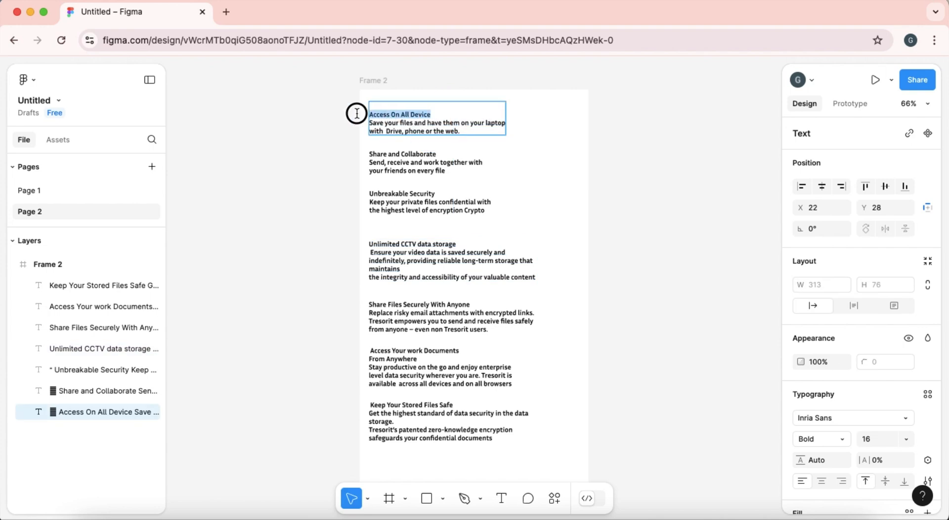
Step: Insert the copied heading "Access On All Device" as a text layer inside the first white box on Page 1
click(26, 191)
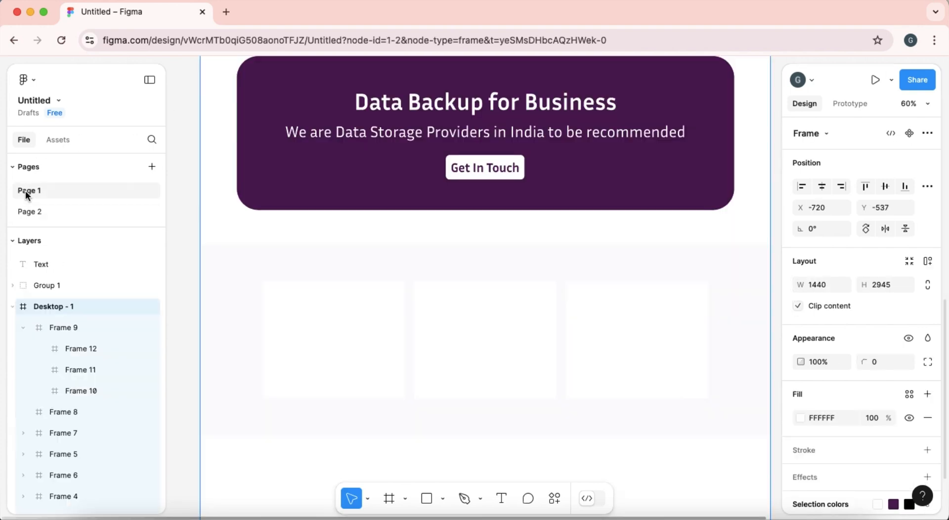
click(364, 370)
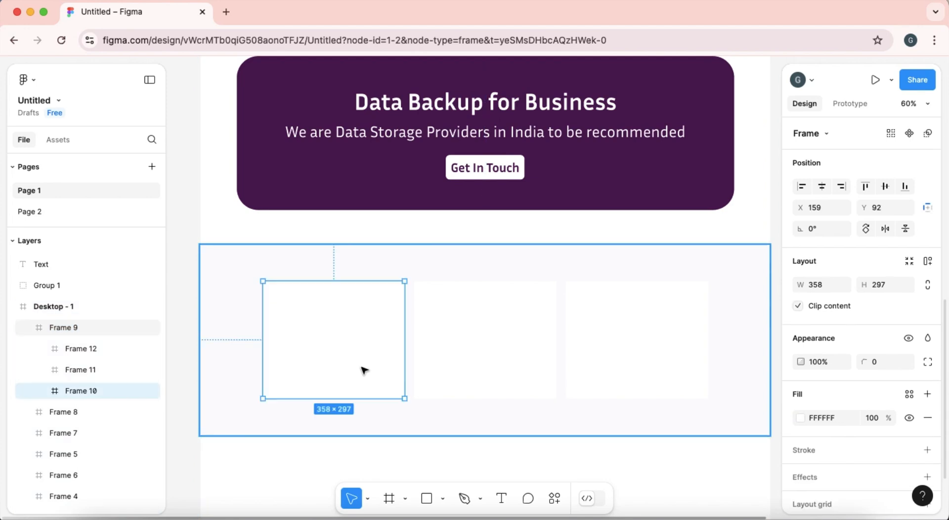
click(501, 498)
click(315, 353)
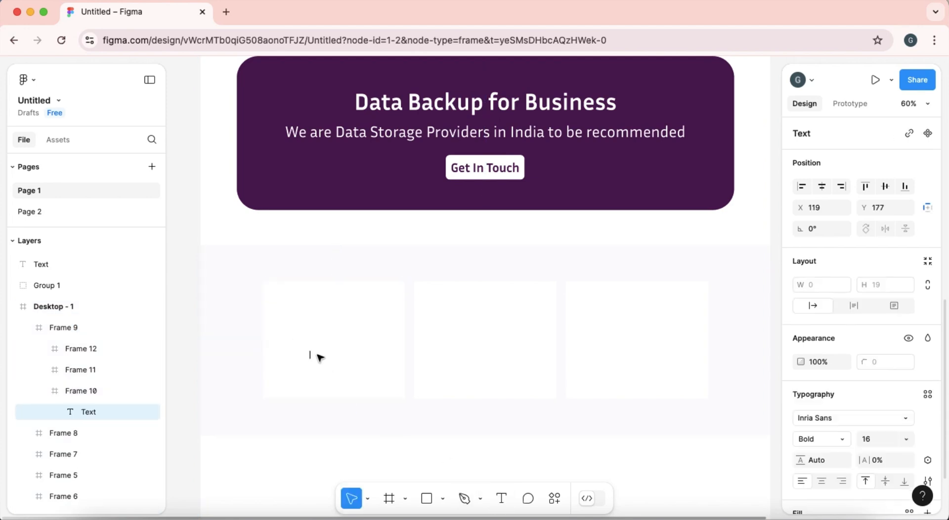
text(Access On All Device)
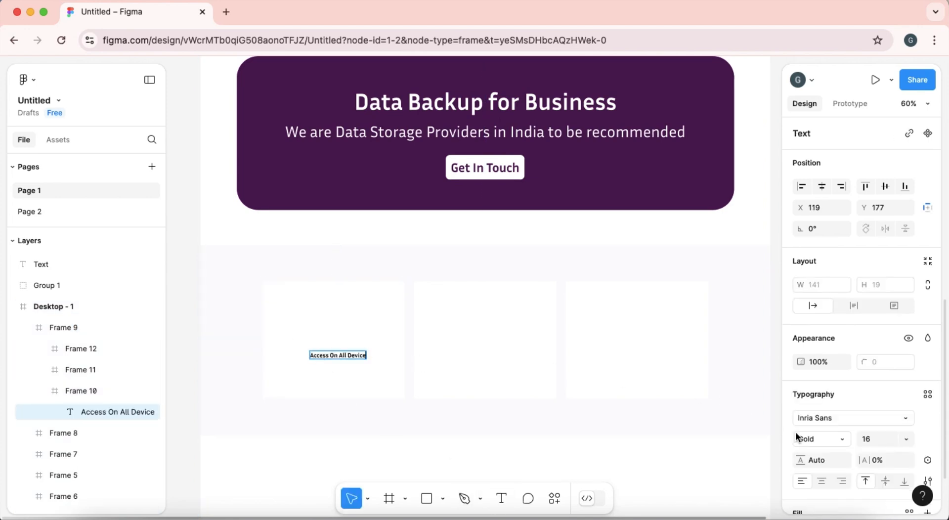
Step: Apply the primary color style to the whole "Access On All Device" heading
scroll(817, 435, down, 4)
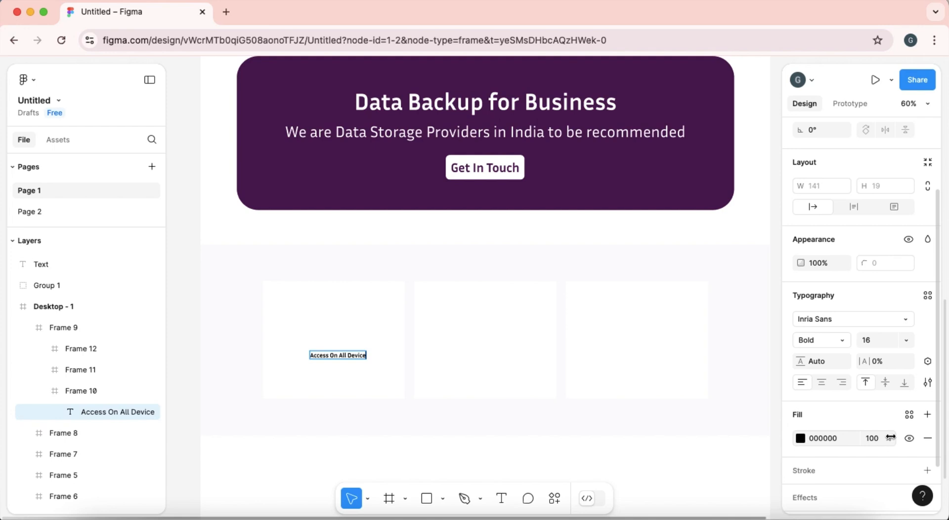
click(909, 417)
click(642, 335)
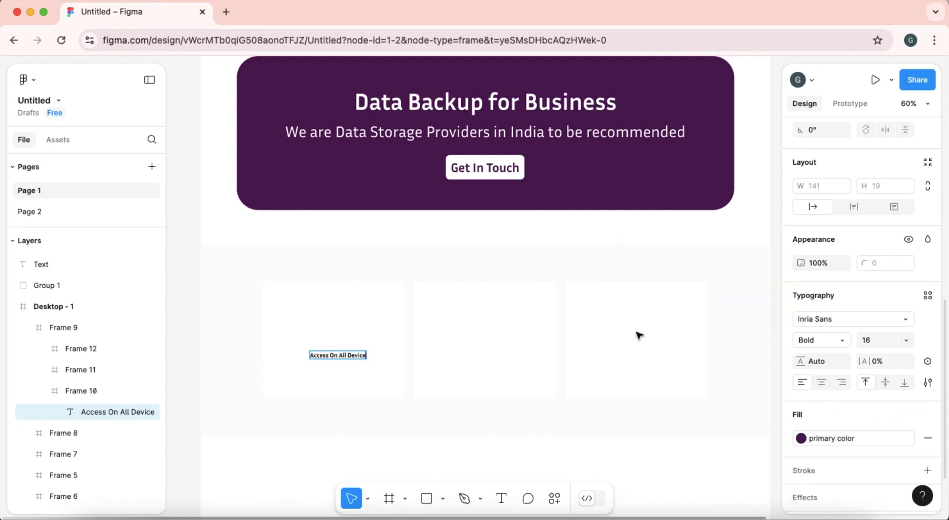
drag(365, 356, 352, 352)
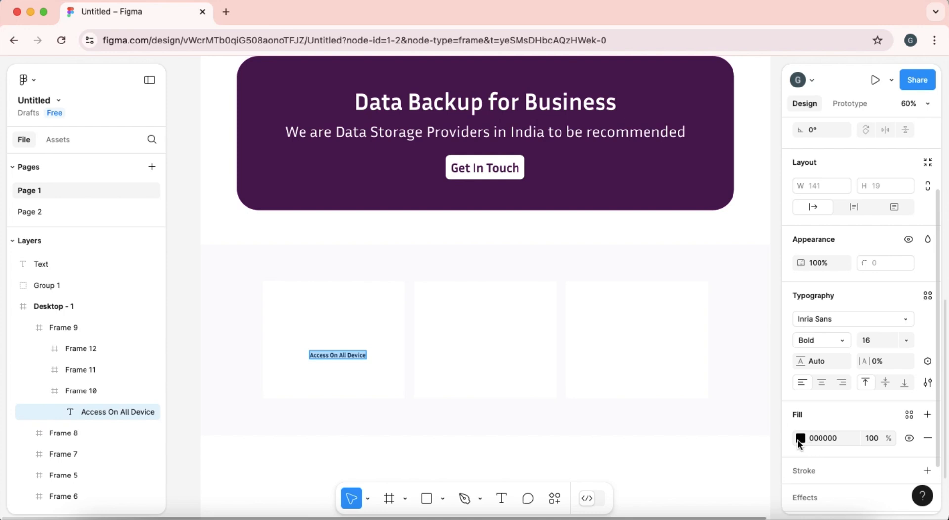
click(909, 417)
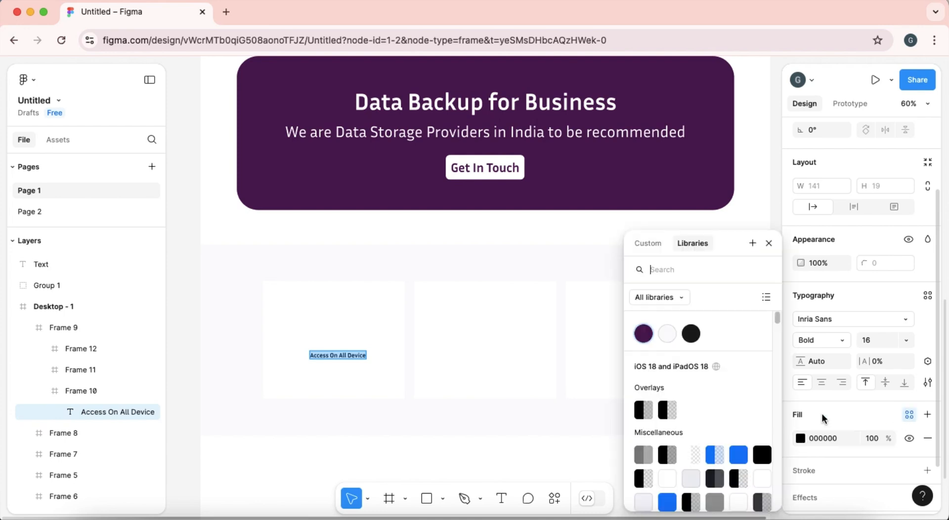
click(640, 340)
click(393, 387)
click(348, 358)
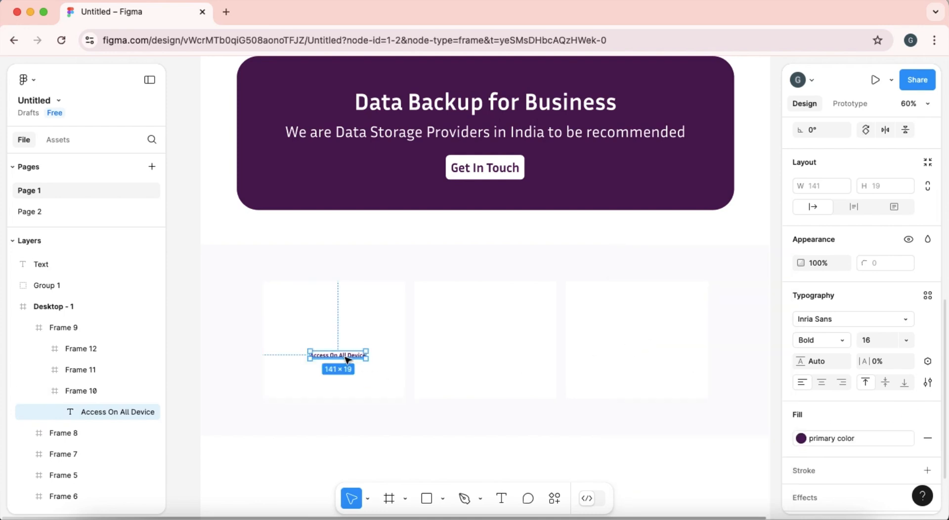
Step: Set the "Access On All Device" heading to font size 24 and centre it horizontally in the first white box
drag(346, 356, 337, 349)
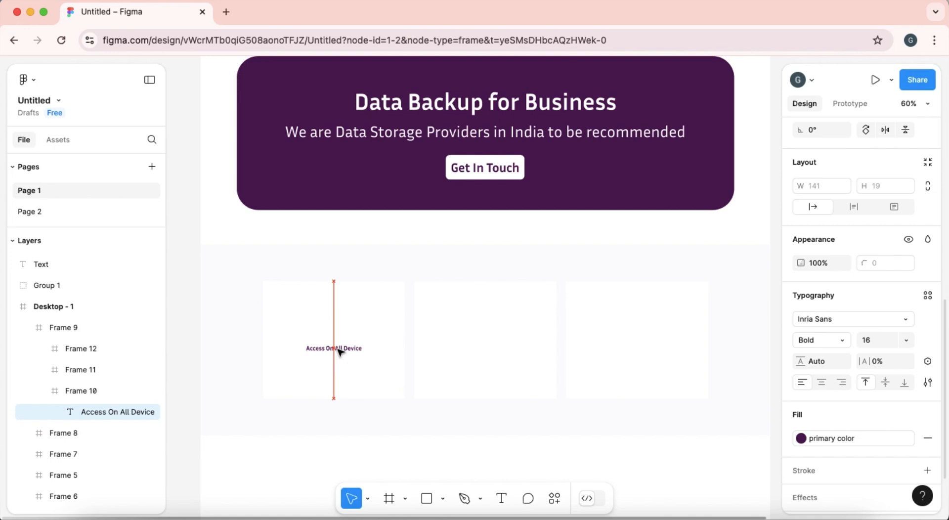
click(906, 343)
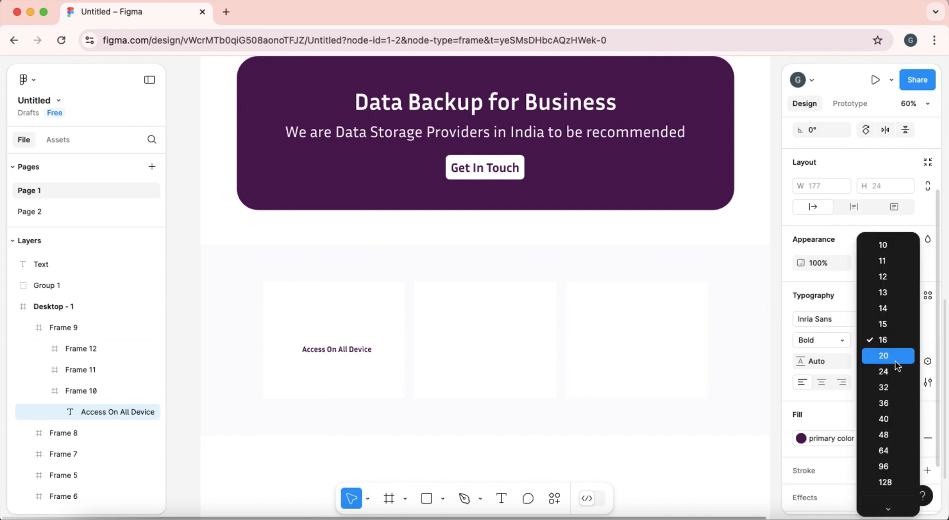
click(889, 372)
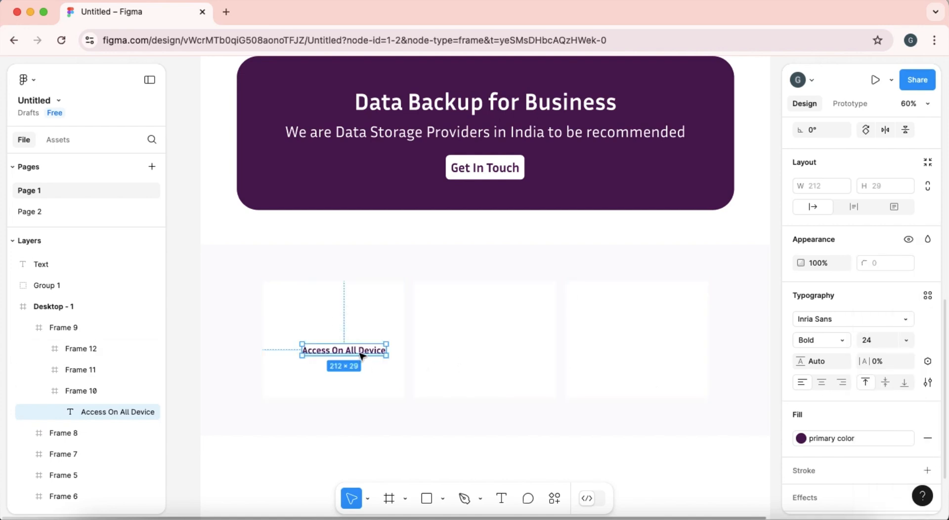
drag(359, 353, 352, 353)
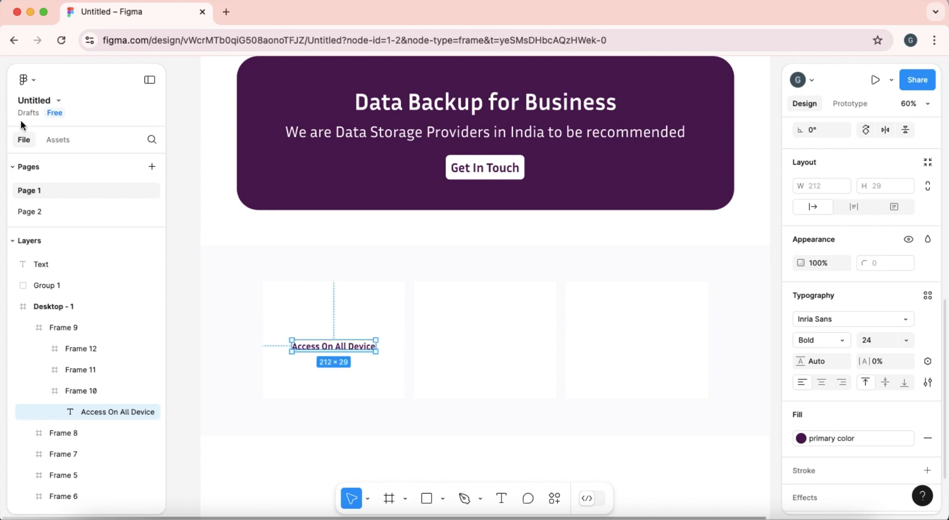
Step: Copy the description "Save your files and have them on your laptop with Drive, phone or the web." from Page 2 and return to Page 1
click(35, 211)
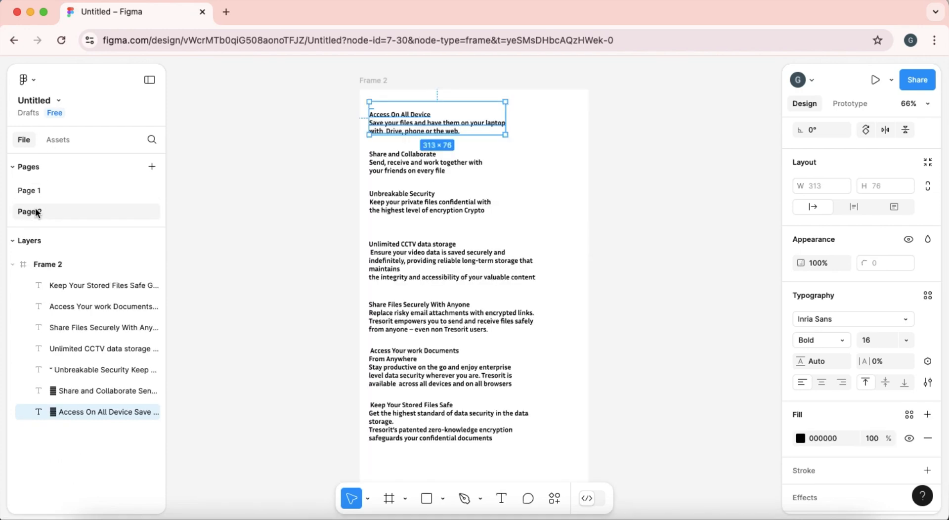
double_click(404, 131)
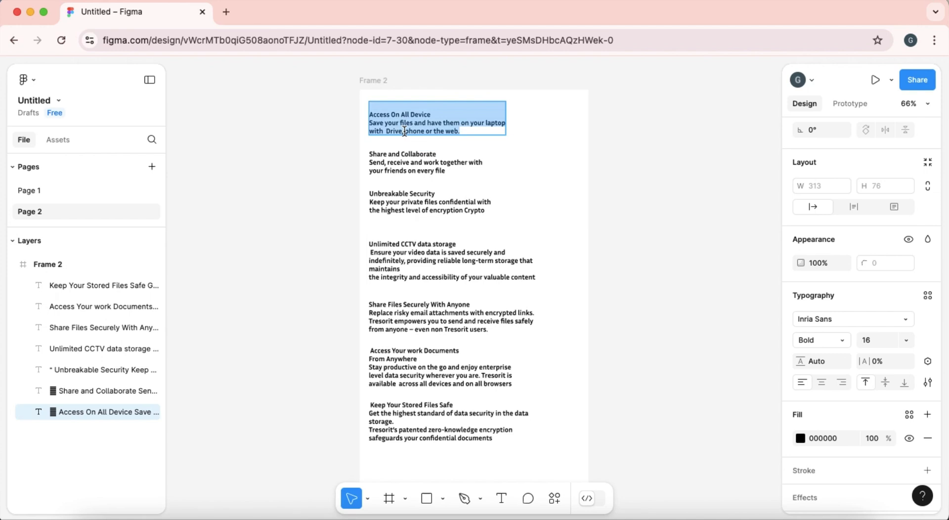
click(473, 142)
drag(466, 135, 371, 125)
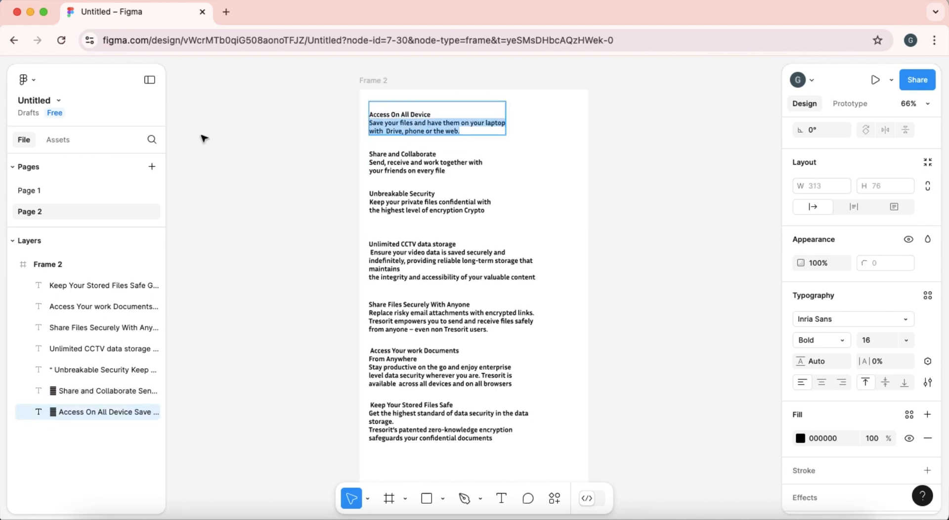
click(28, 191)
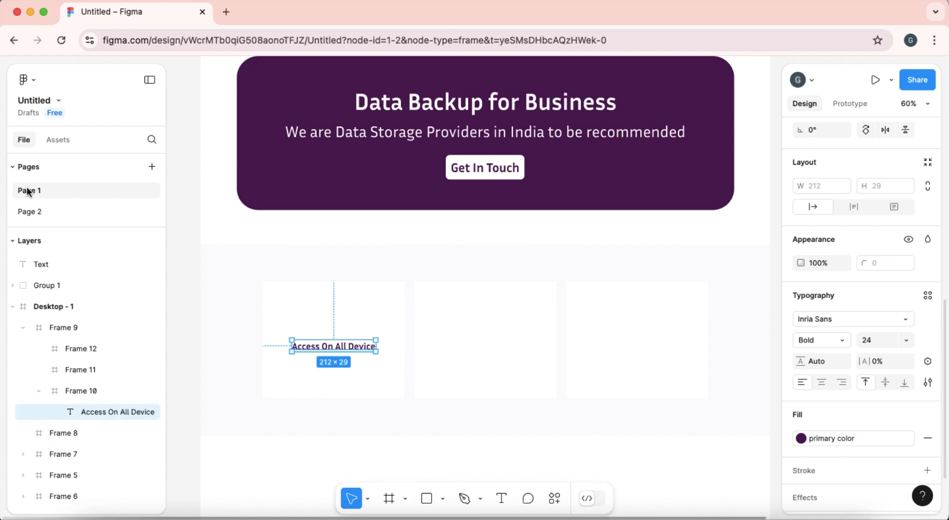
Step: Add the copied description "Save your files and have them on your laptop with Drive, phone or the web." below the first card's heading
scroll(324, 335, up, 5)
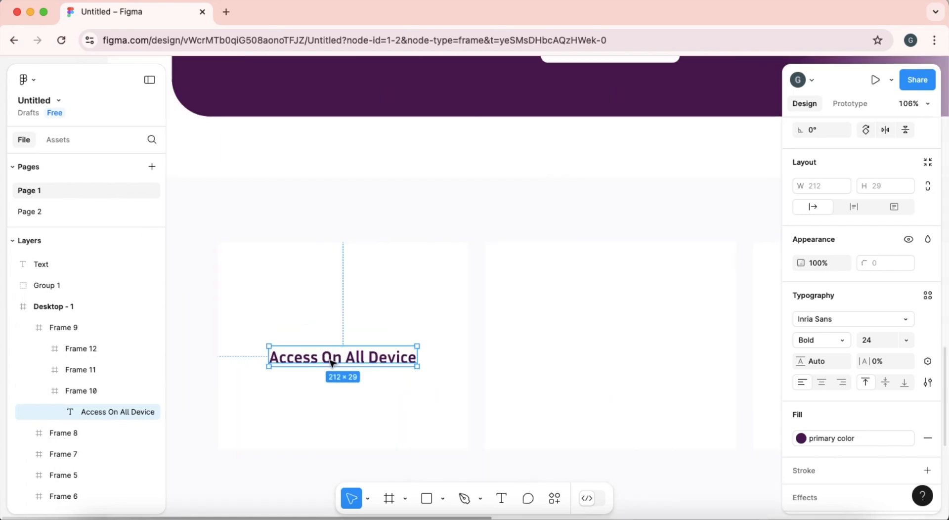
drag(330, 363, 330, 364)
click(500, 500)
click(273, 394)
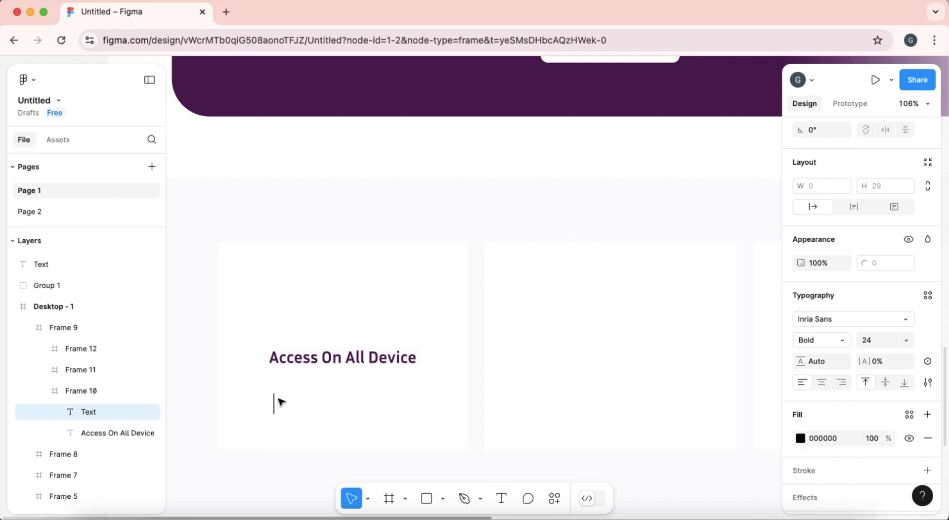
key(super+v)
key(Escape)
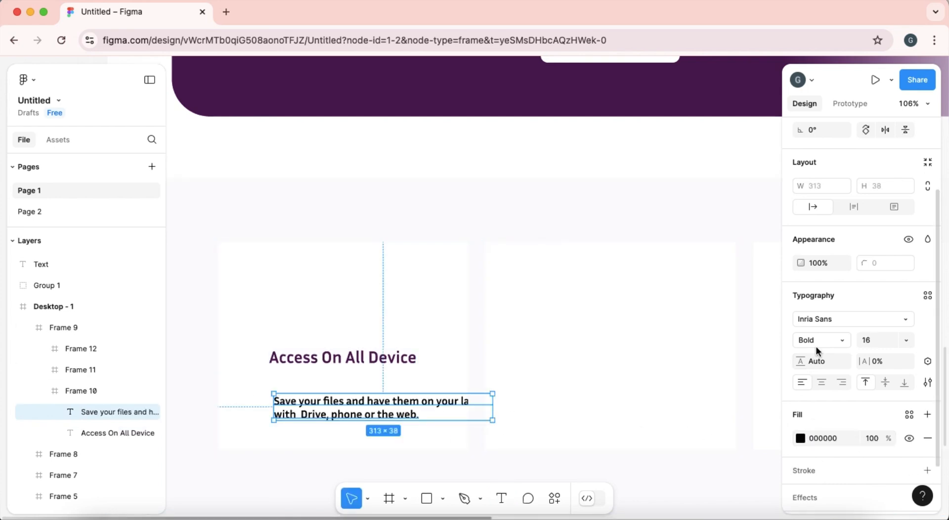
Step: Set the description to Regular weight with centred text and centre it horizontally in the first card
click(816, 345)
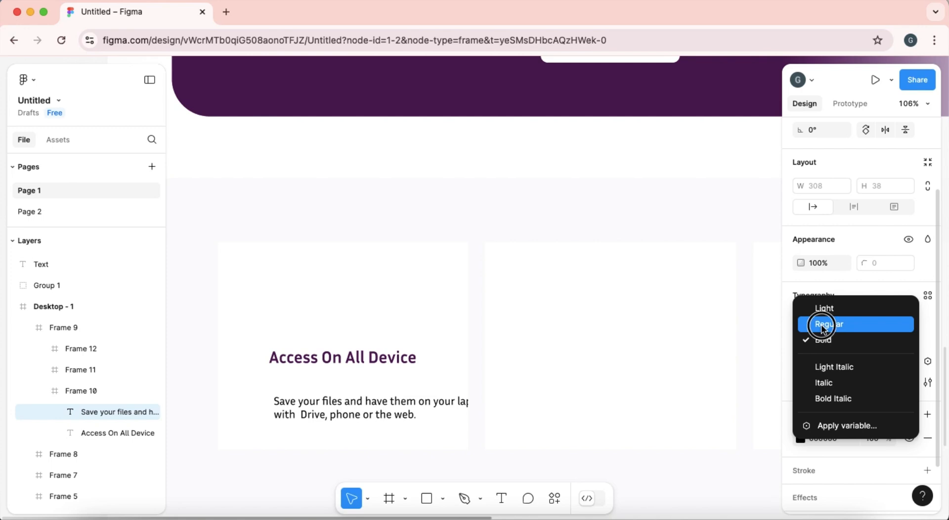
click(822, 325)
click(823, 382)
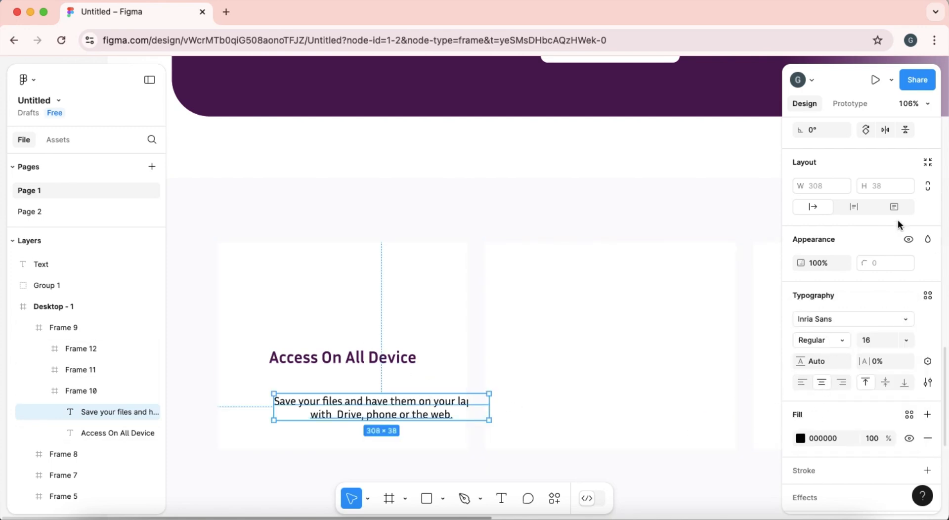
scroll(885, 247, up, 3)
click(821, 186)
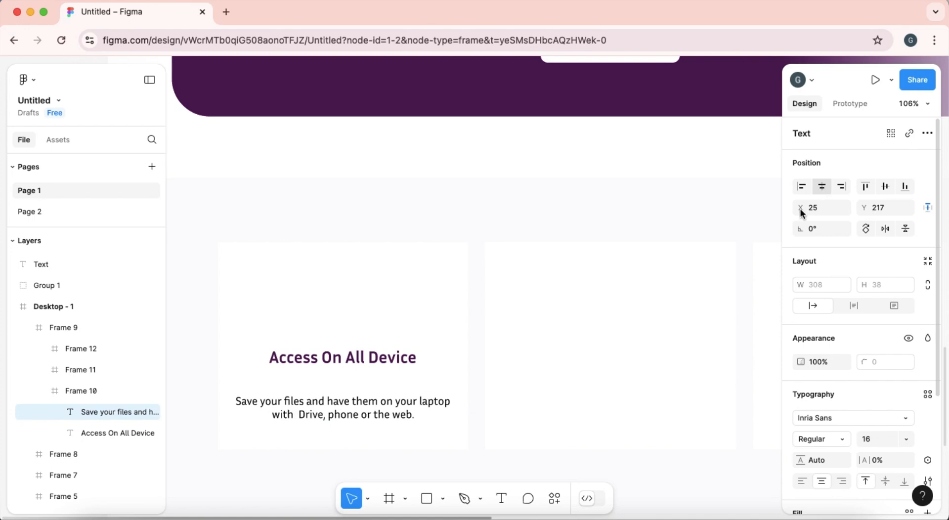
Step: Rebreak the description into two lines so the second line starts with "laptop with Drive"
double_click(397, 409)
click(408, 402)
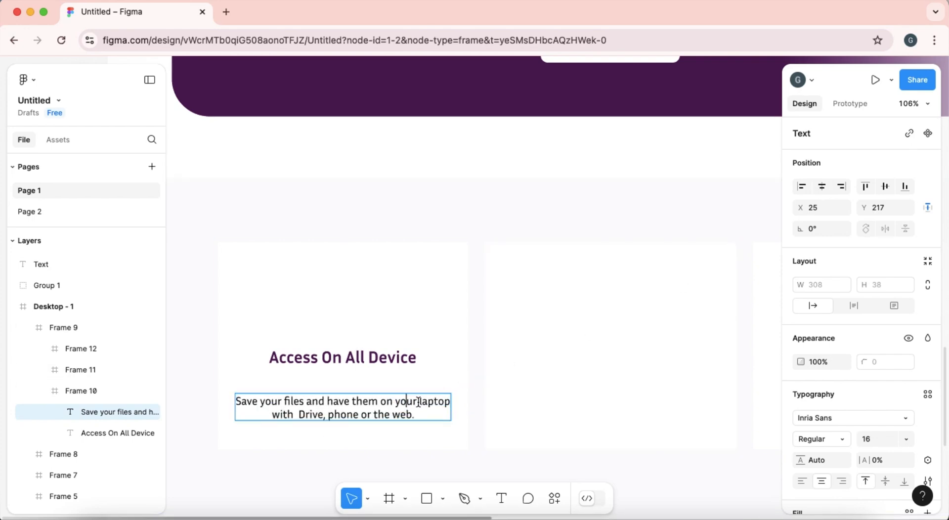
click(417, 403)
key(Return)
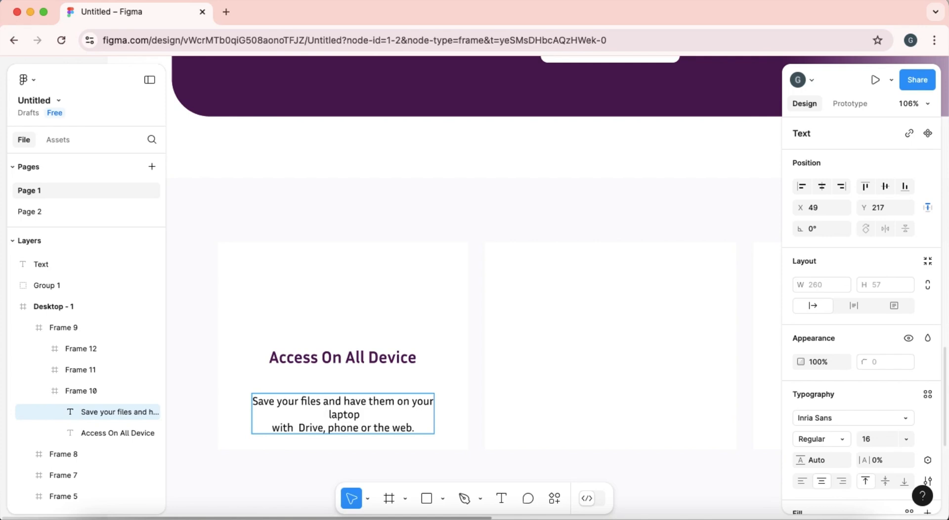
key(BackSpace)
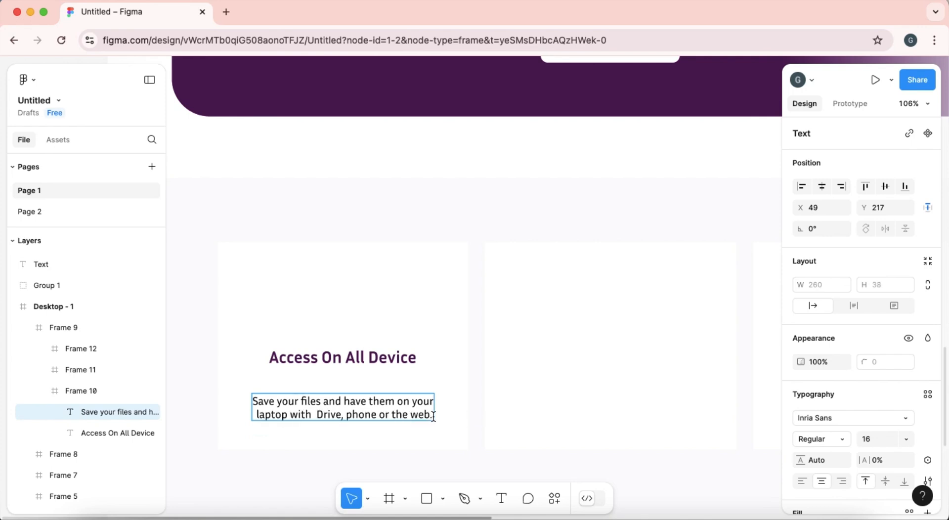
key(Escape)
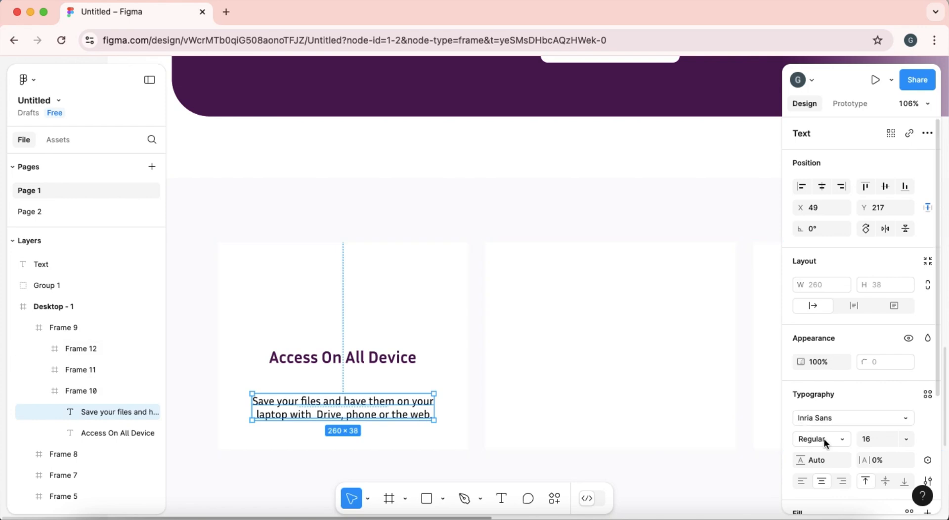
Step: Apply the saved near-black library colour style to the first card's description
scroll(824, 438, down, 2)
scroll(825, 438, down, 1)
click(798, 469)
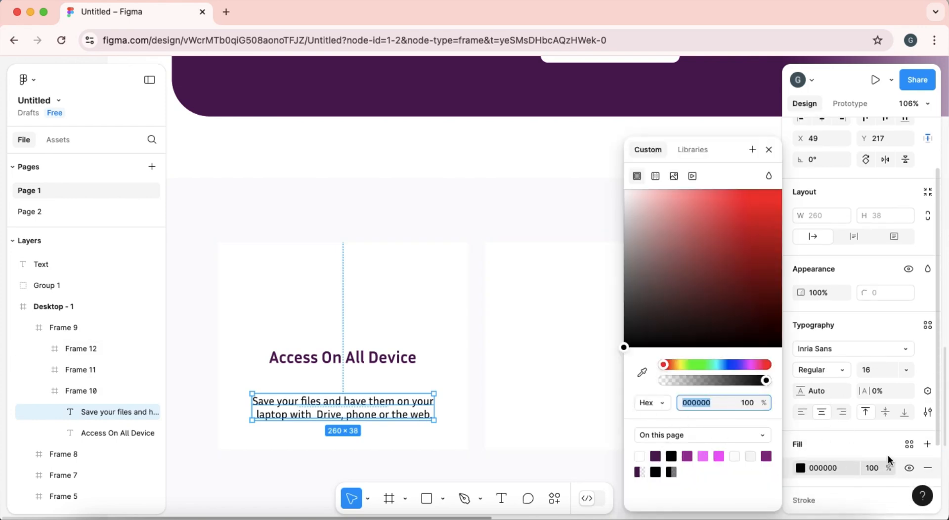
click(910, 444)
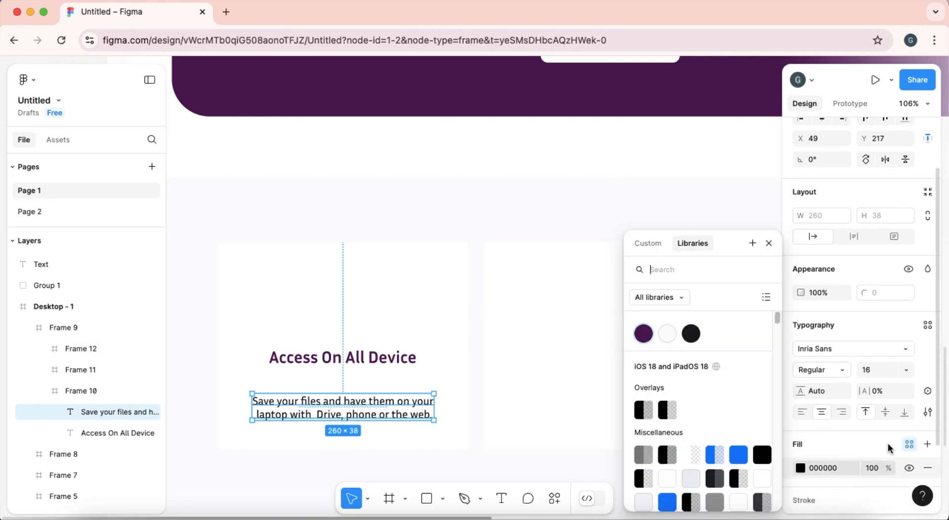
click(694, 338)
click(409, 470)
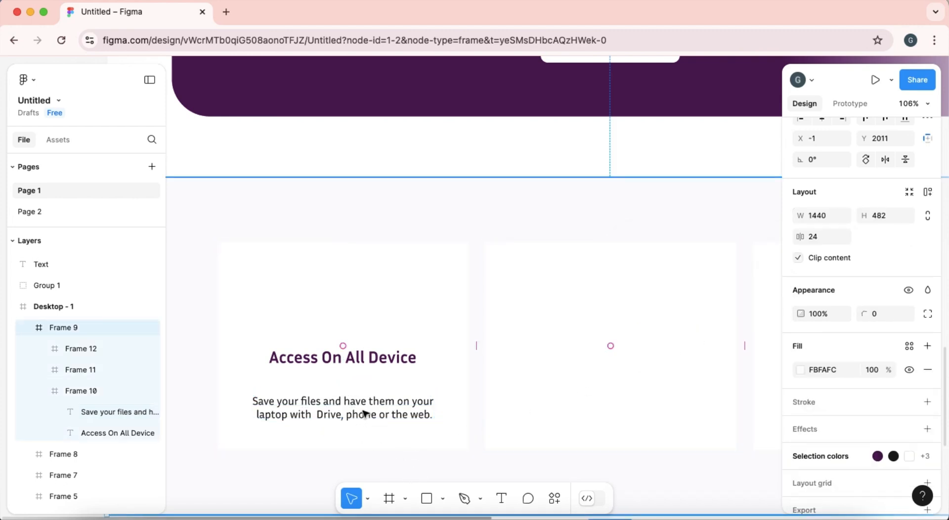
Step: Move the description up and the "Access On All Device" heading down to leave a 10 px gap between them
click(364, 415)
click(364, 416)
drag(364, 410, 366, 395)
click(374, 362)
drag(373, 363, 372, 371)
scroll(842, 237, up, 3)
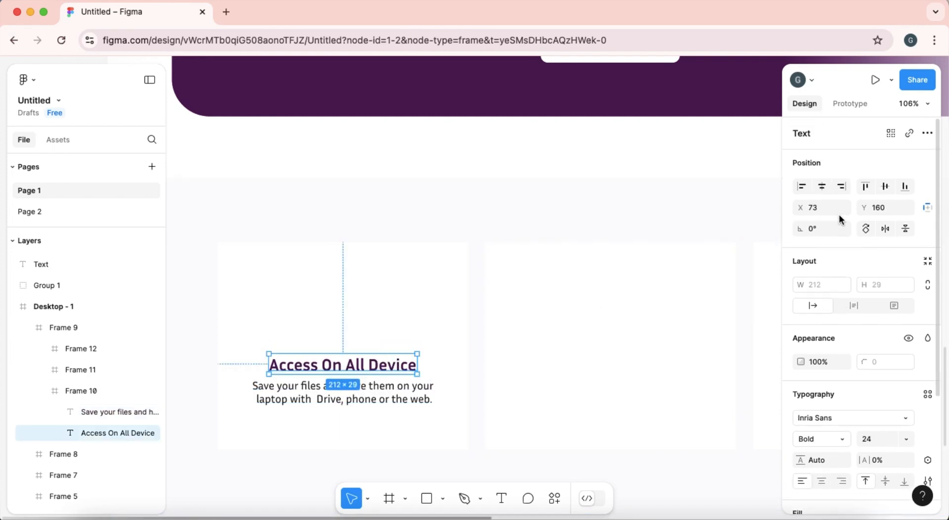
drag(405, 388, 401, 395)
key(Escape)
Step: Wrap the first card's heading and description in a vertical auto layout and set its width to hug contents
scroll(376, 396, down, 3)
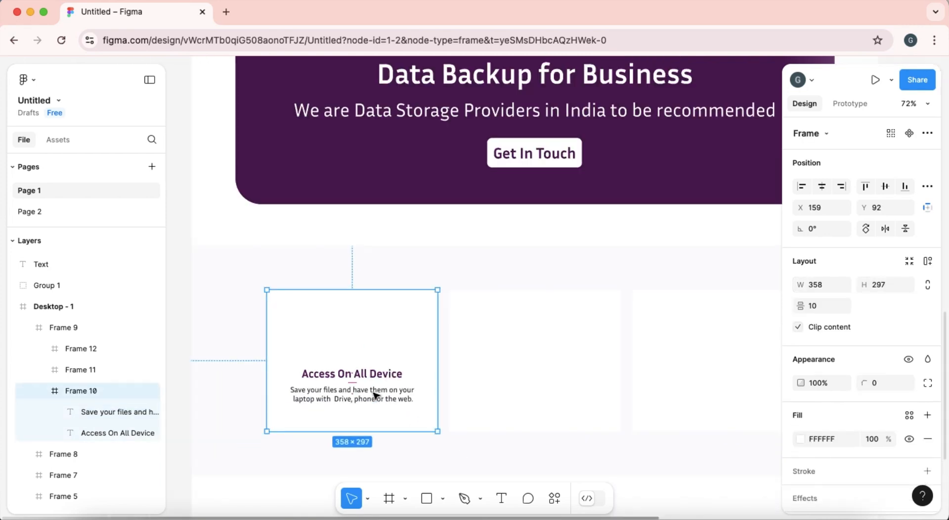
scroll(375, 396, up, 2)
scroll(376, 396, down, 2)
scroll(377, 397, up, 2)
click(382, 375)
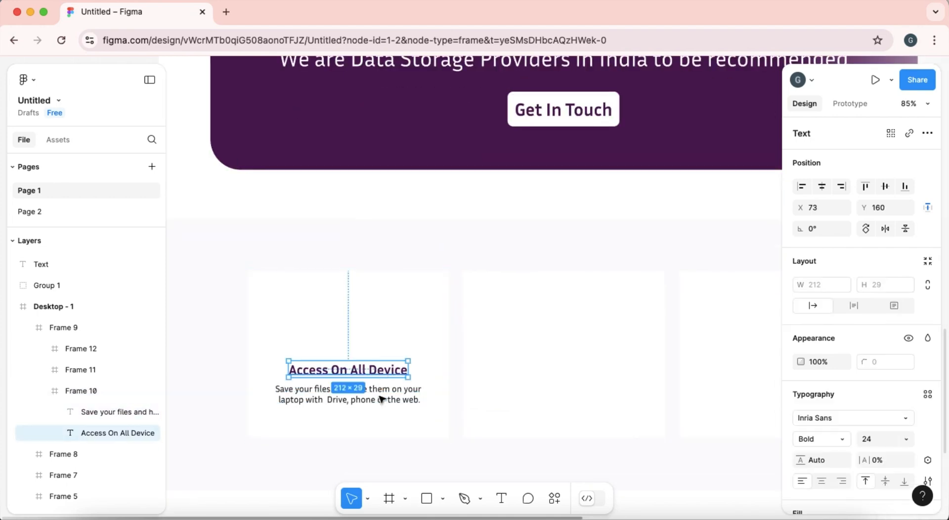
shift+click(381, 402)
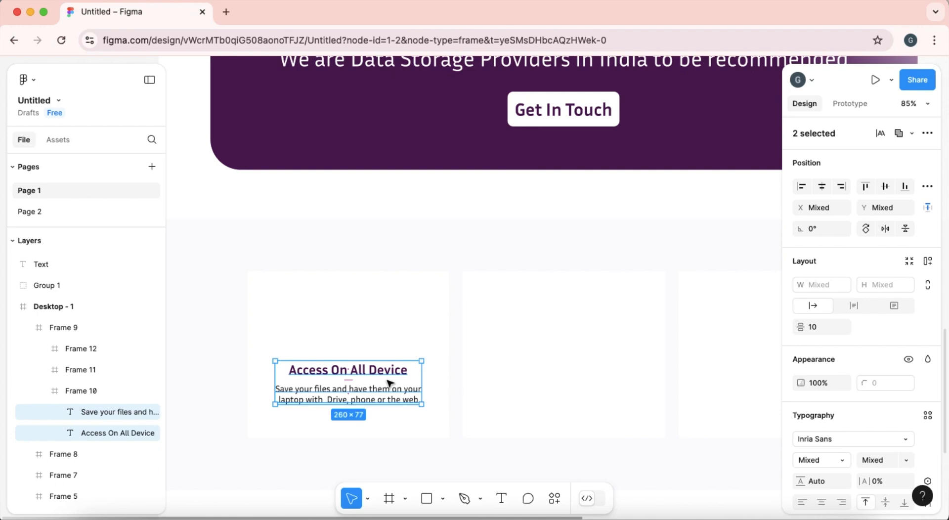
key(shift+a)
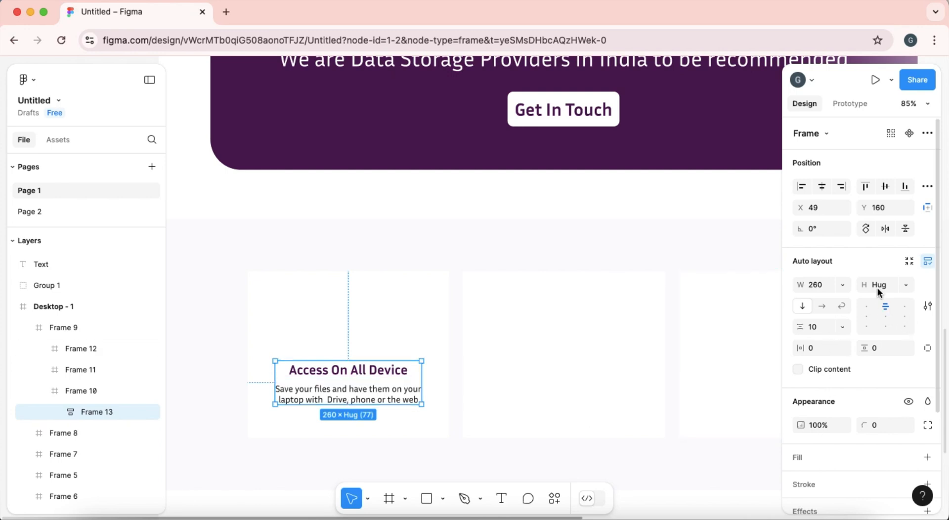
click(843, 286)
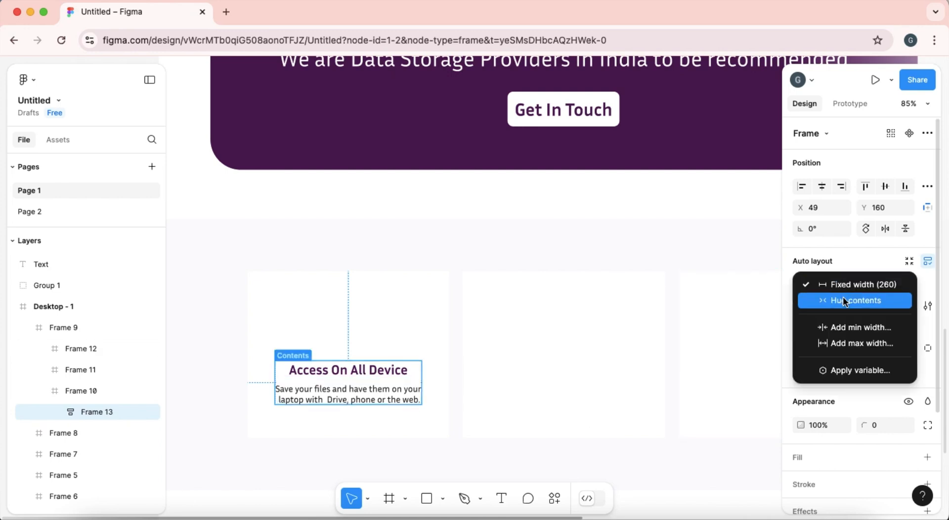
click(844, 299)
Step: Duplicate the heading and description block into the second and third cards, centred horizontally in each
drag(336, 385, 552, 390)
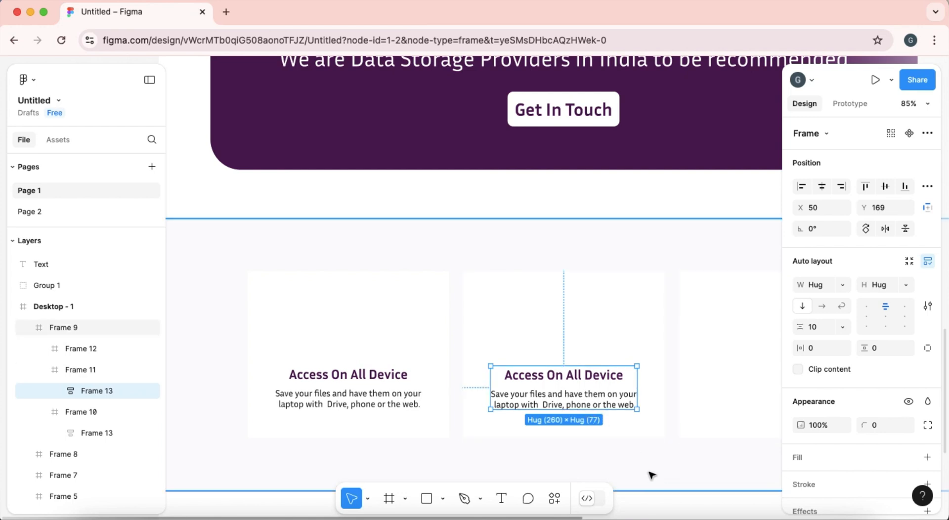
scroll(530, 470, right, 2)
scroll(529, 470, down, 1)
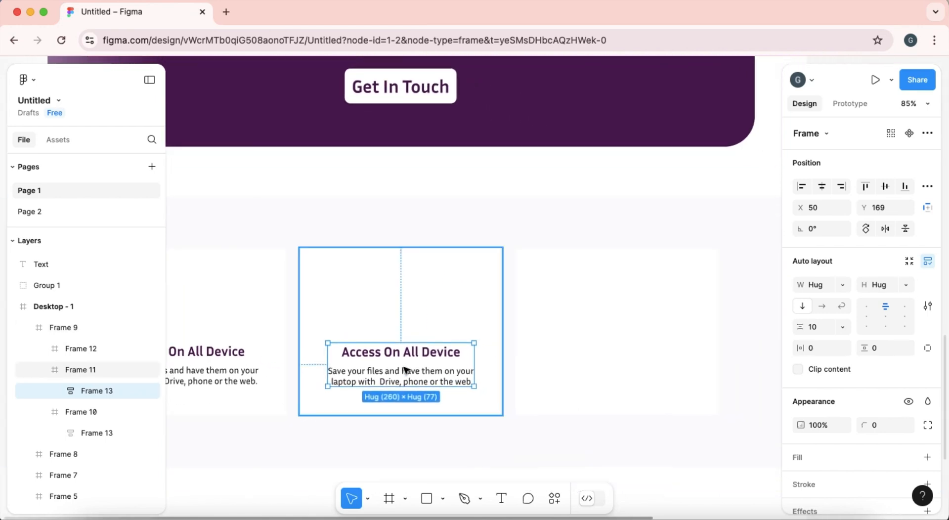
drag(401, 365, 619, 363)
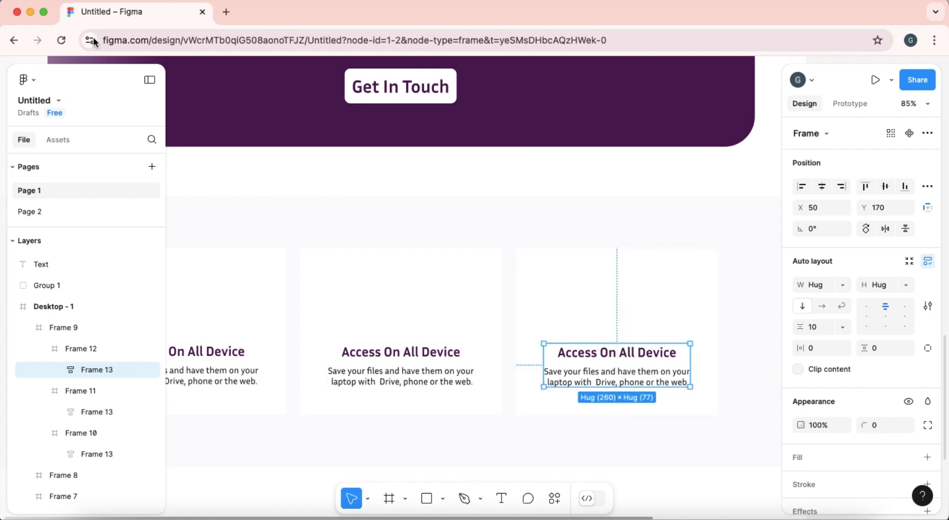
Step: Copy only the title "Share and Collaborate" from the text content on Page 2
click(46, 207)
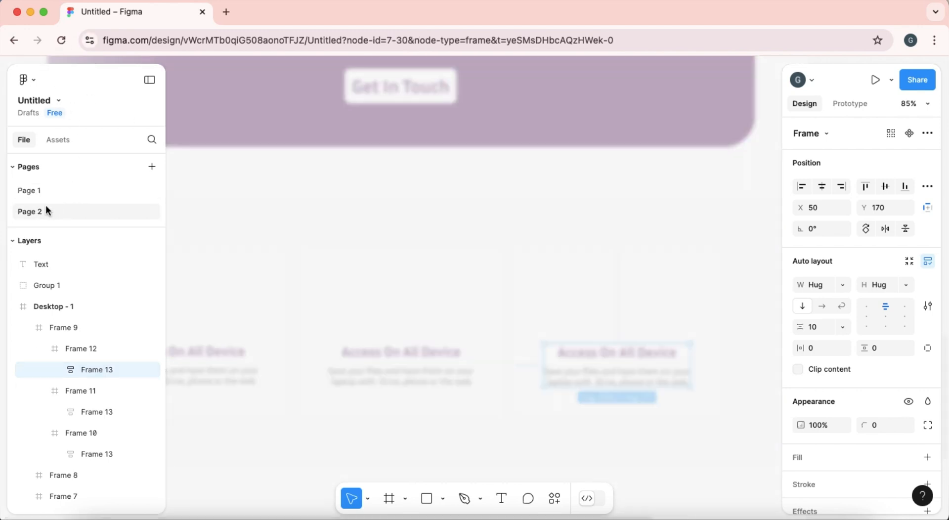
double_click(425, 162)
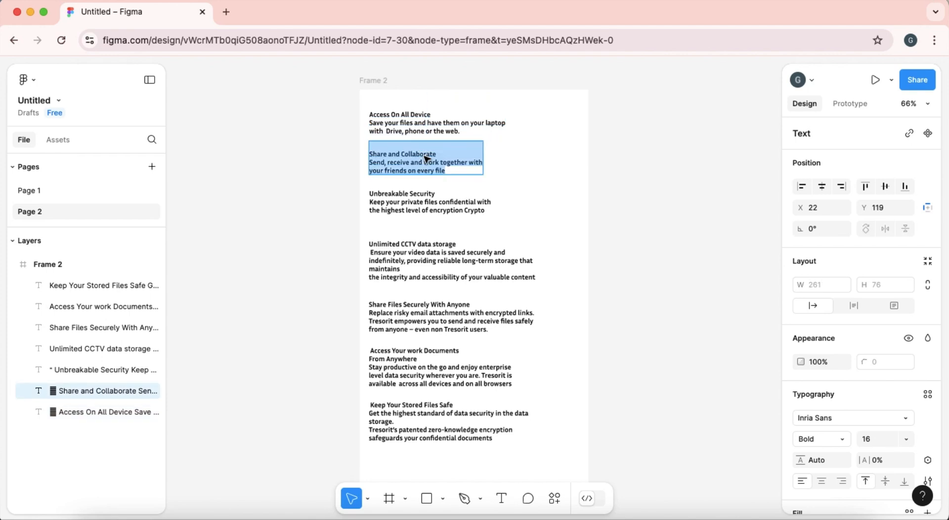
click(443, 153)
drag(442, 153, 354, 155)
key(super+c)
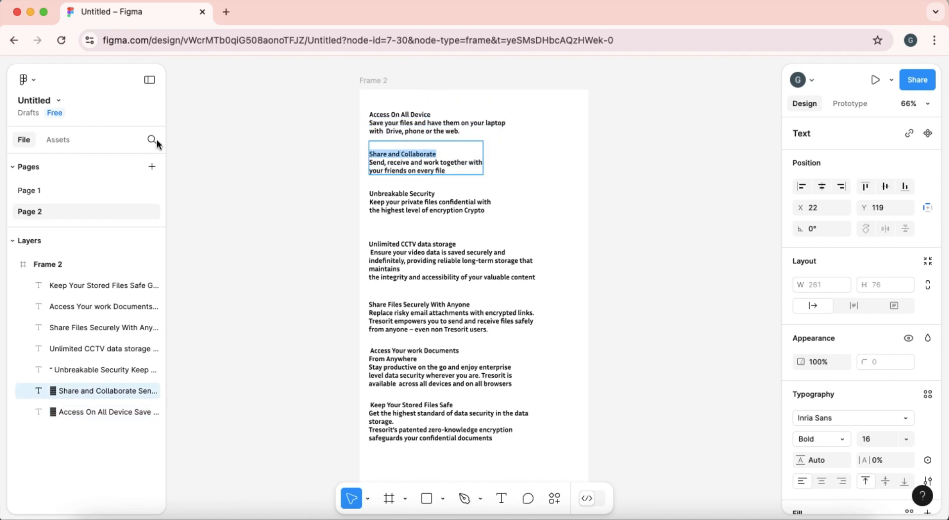
Step: Replace the second card's heading on Page 1 with "Share and Collaborate", keeping the Bold size 24 formatting
click(42, 195)
click(386, 353)
click(387, 353)
double_click(386, 352)
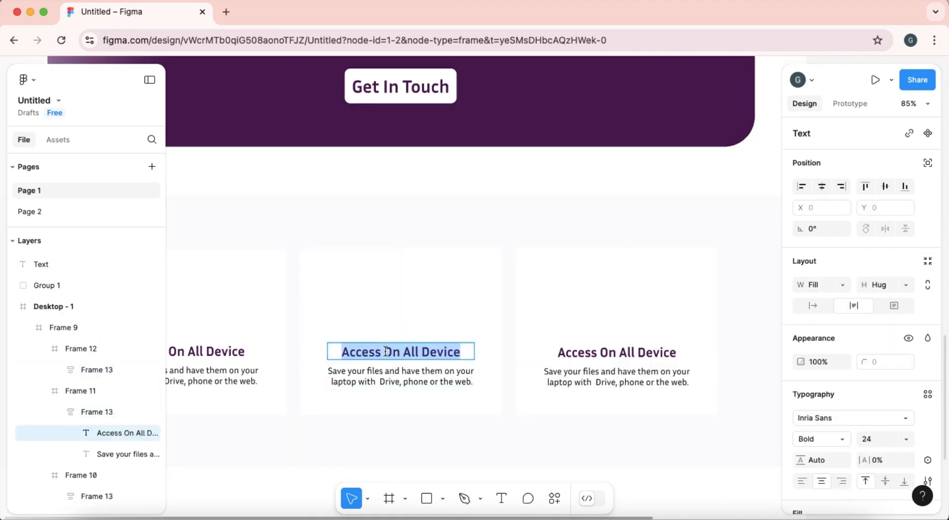
key(super+v)
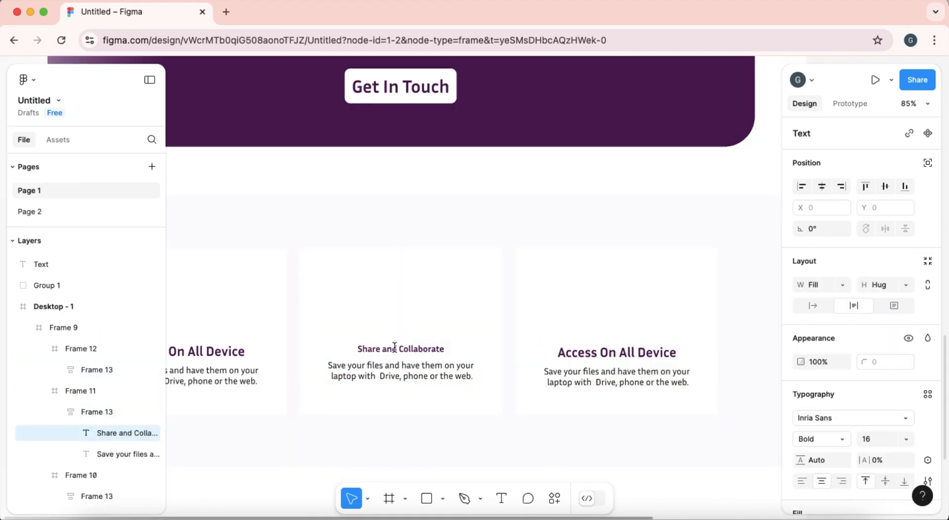
key(super+z)
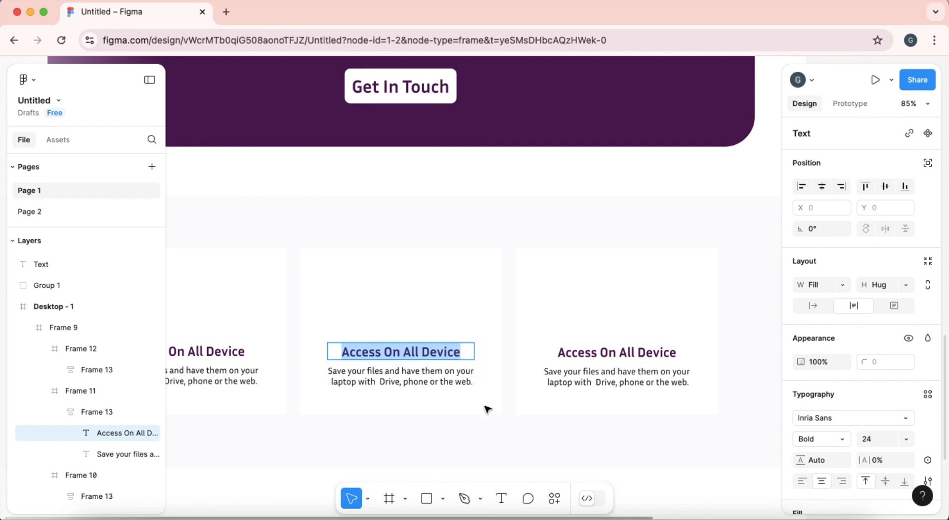
triple_click(438, 349)
key(BackSpace)
key(super+v)
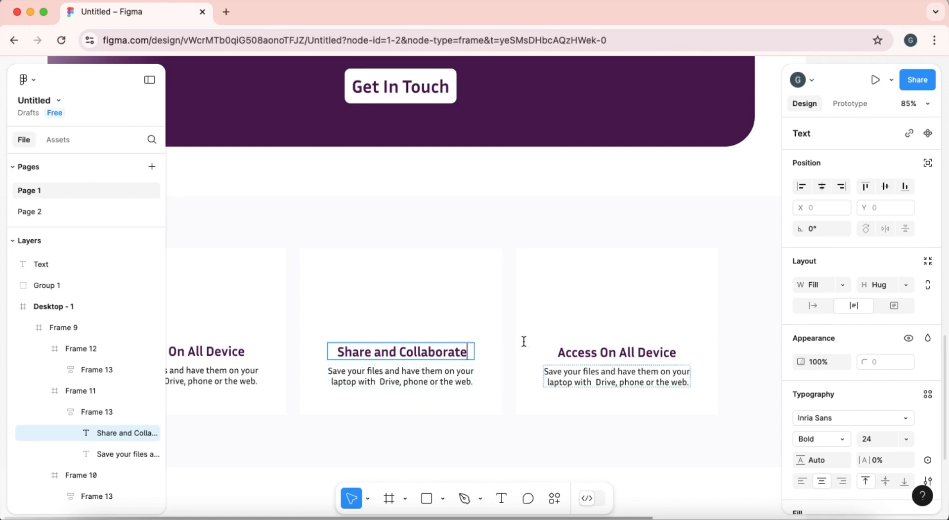
Step: Copy only the title "Unbreakable Security" from the text content on Page 2
click(40, 210)
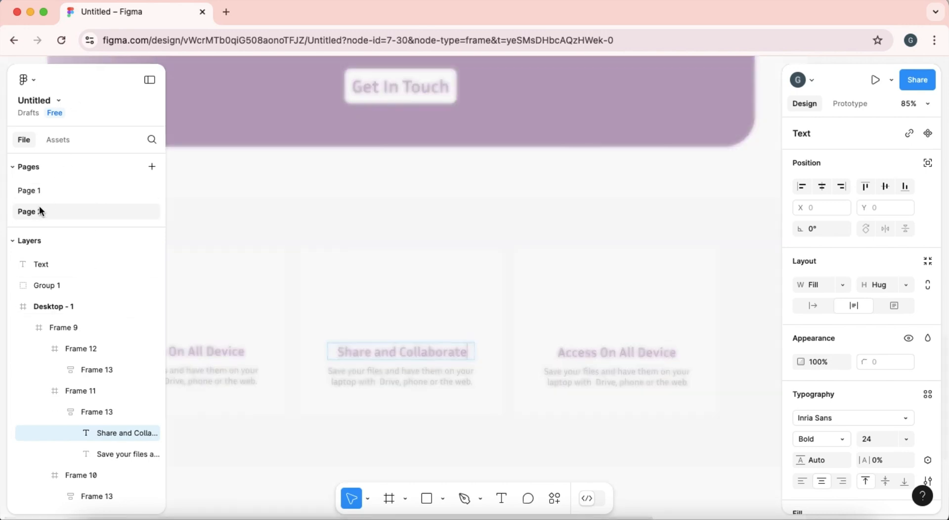
click(393, 207)
triple_click(382, 192)
key(super+c)
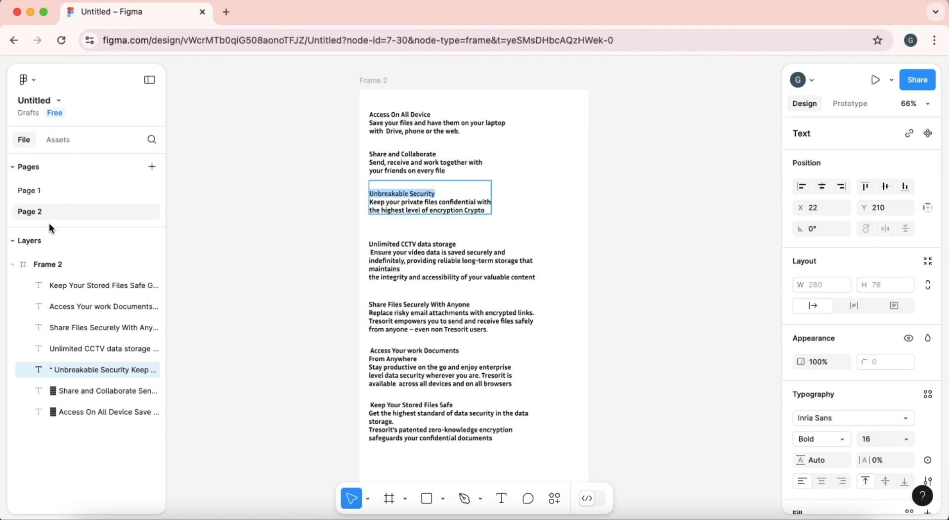
Step: Replace the third card's heading on Page 1 with "Unbreakable Security", keeping the Bold size 24 formatting
click(55, 186)
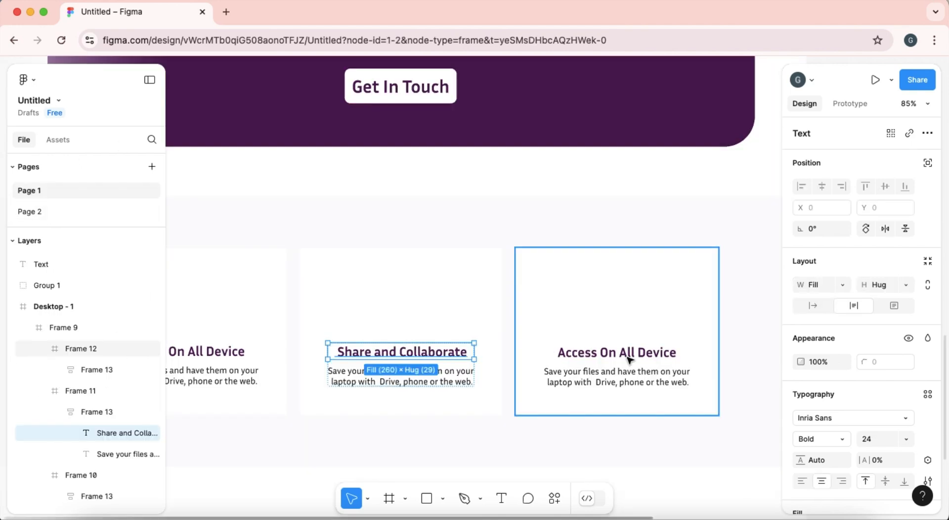
click(629, 359)
double_click(628, 358)
double_click(628, 357)
triple_click(628, 357)
key(BackSpace)
key(super+v)
key(Escape)
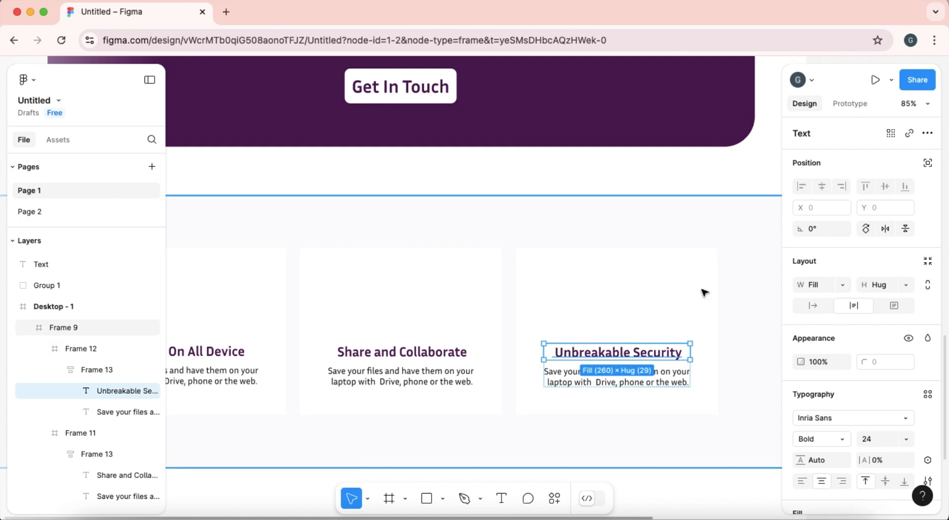
click(715, 376)
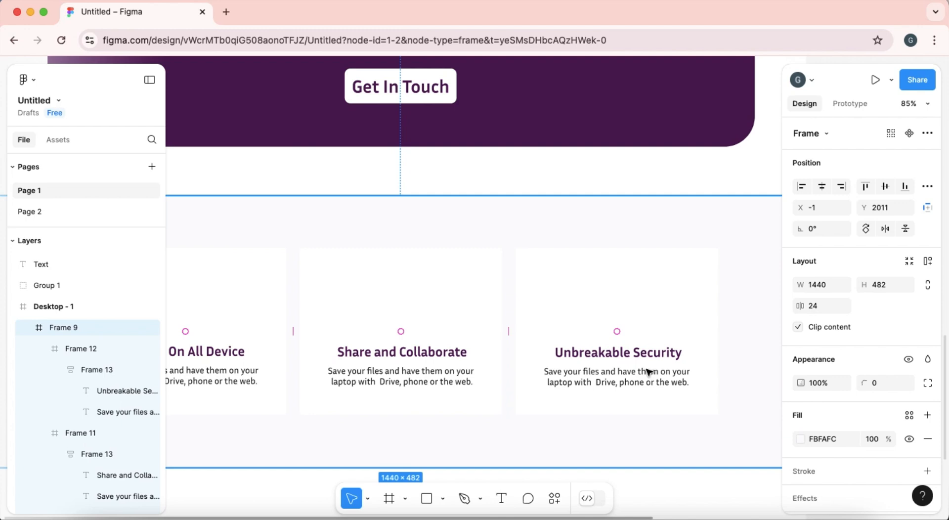
scroll(649, 372, down, 5)
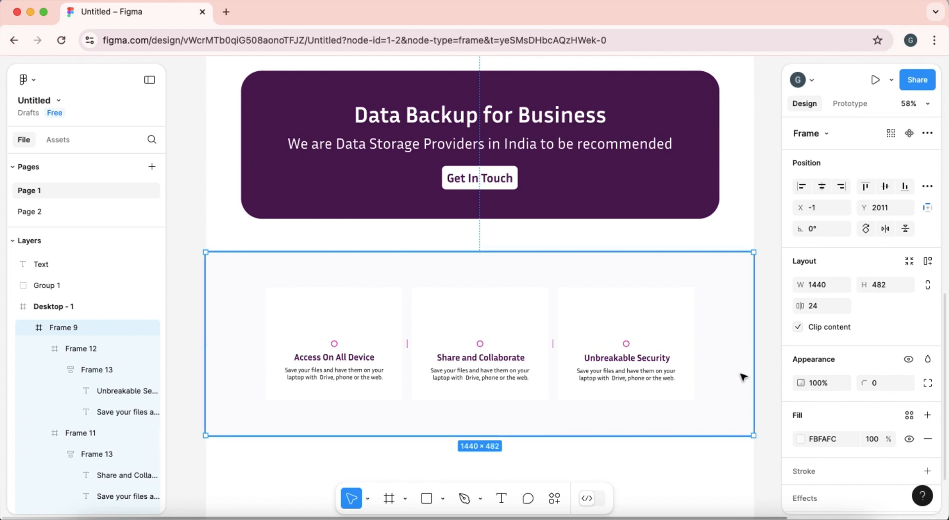
Step: Search the community plugins for "iconify" and save the Iconify plugin
click(341, 335)
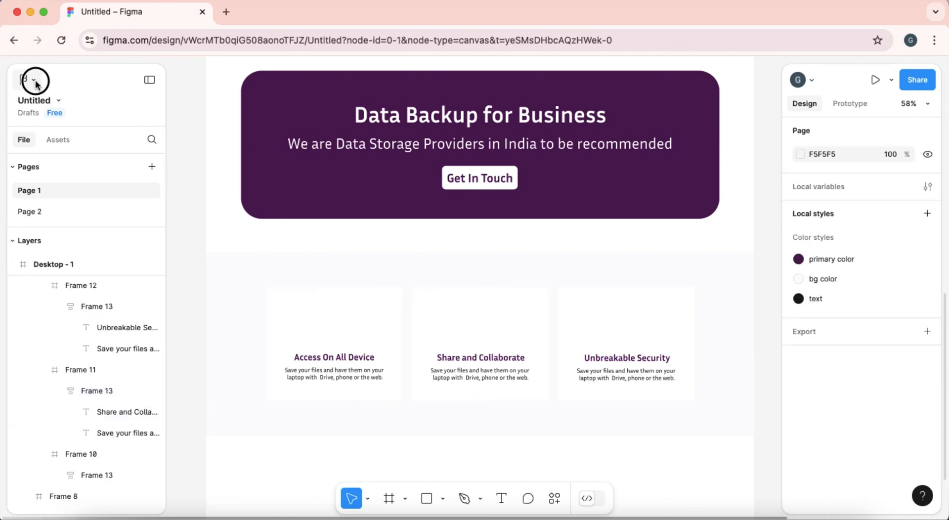
click(35, 82)
mouse_move(118, 282)
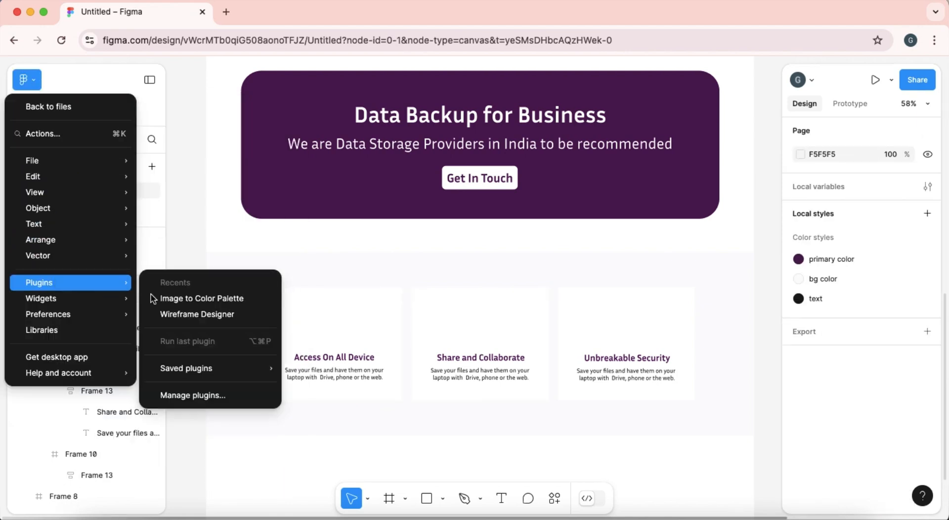
mouse_move(194, 368)
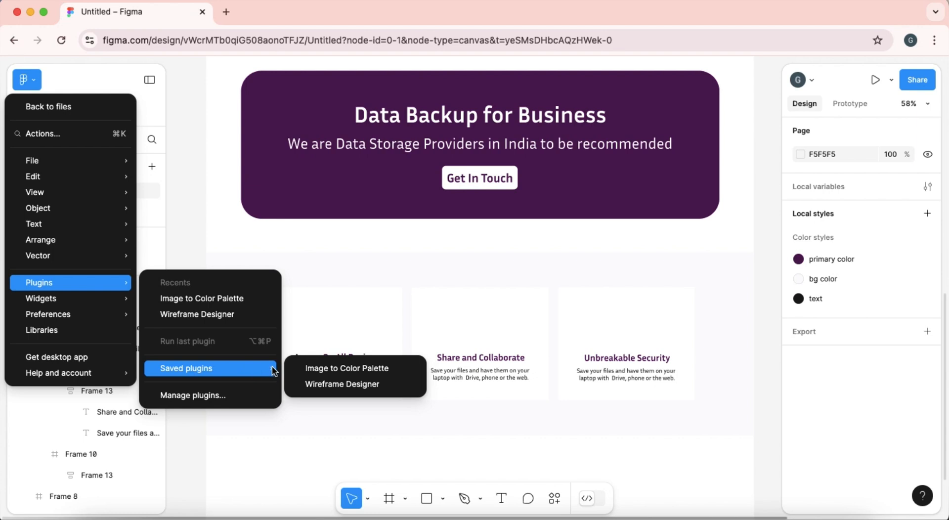
click(214, 396)
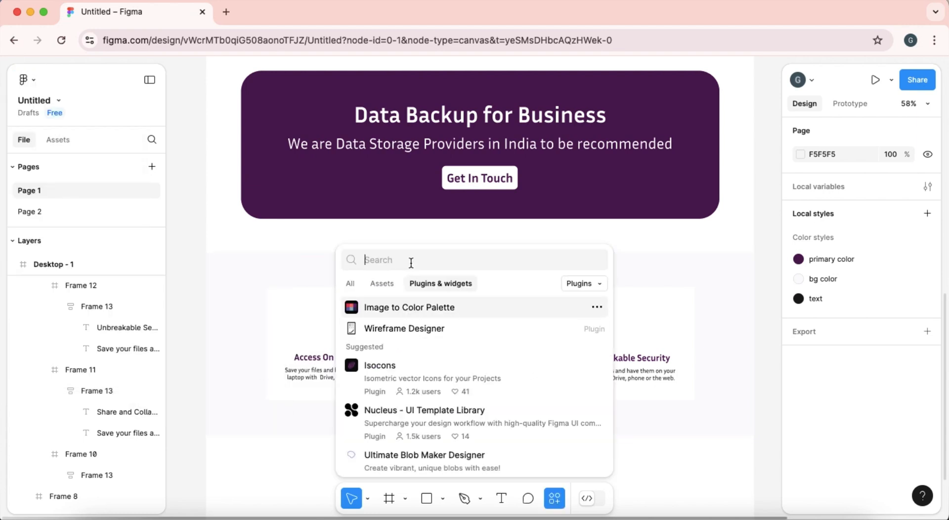
text(icon)
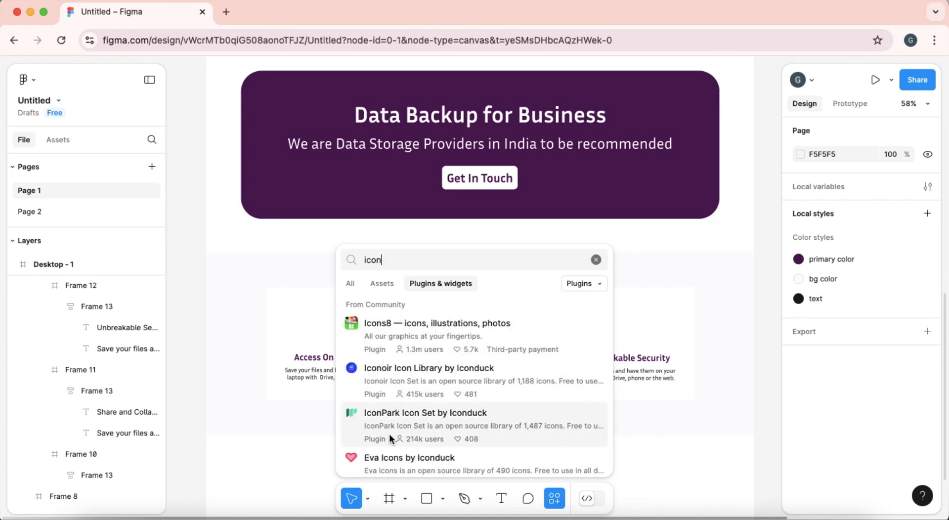
scroll(390, 434, down, 2)
text(ify)
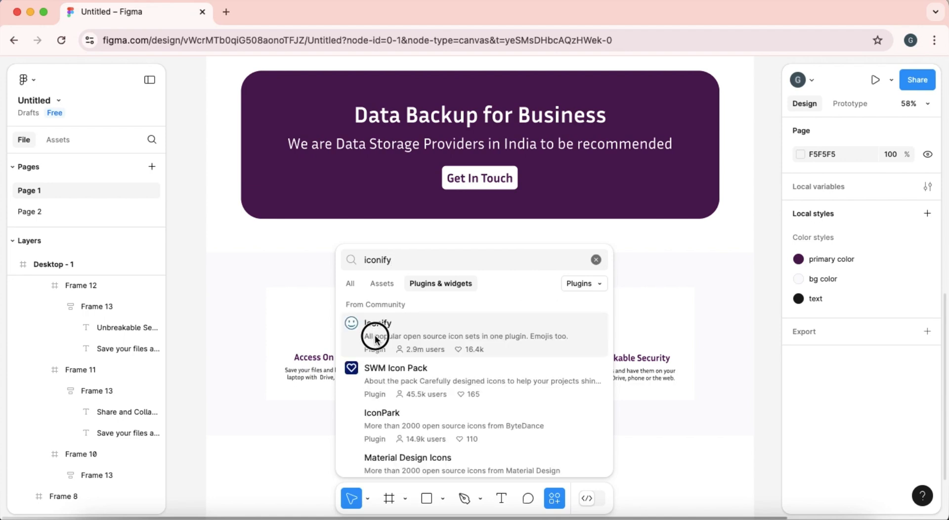
click(374, 334)
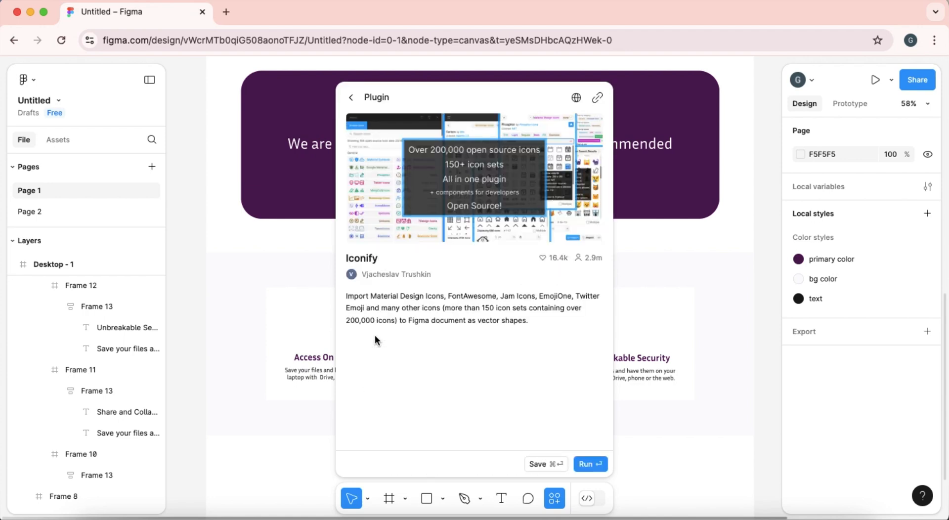
click(557, 461)
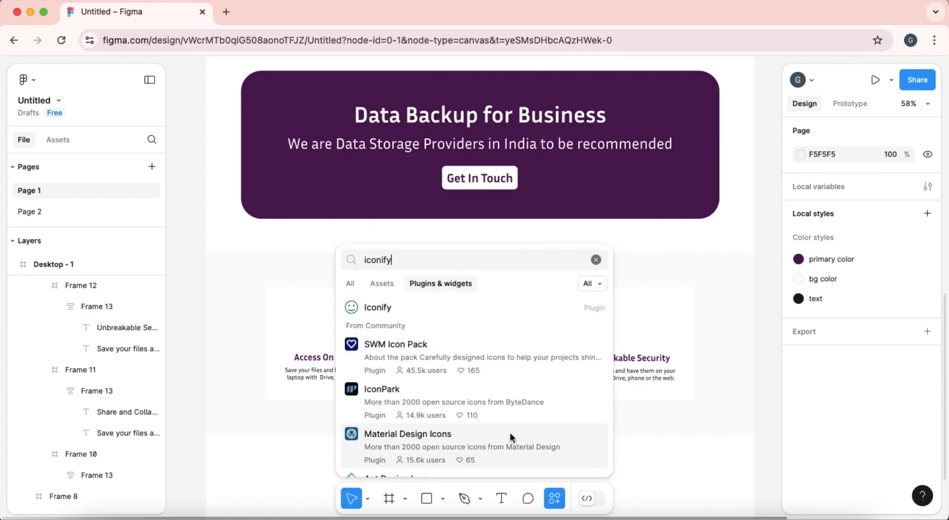
click(334, 283)
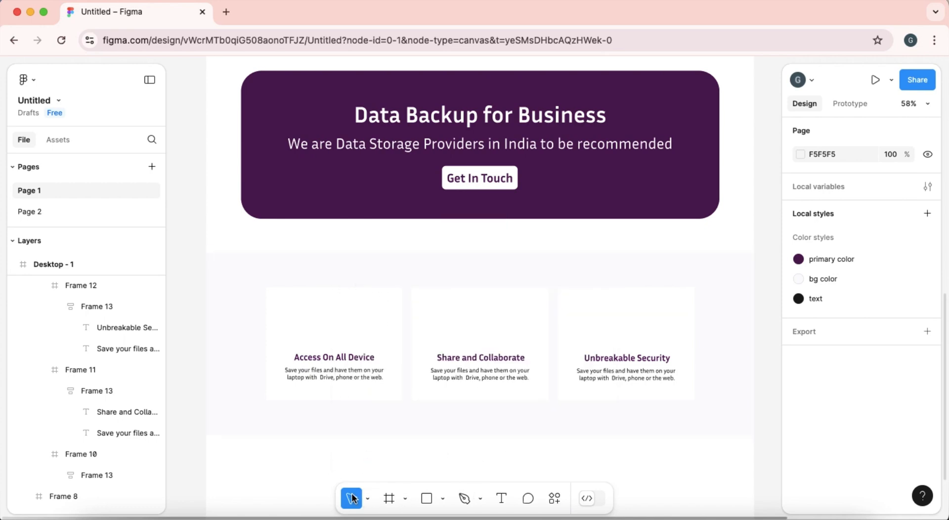
Step: Launch the saved Iconify plugin on the "Access On All Device" card and search its icons for "device"
click(348, 310)
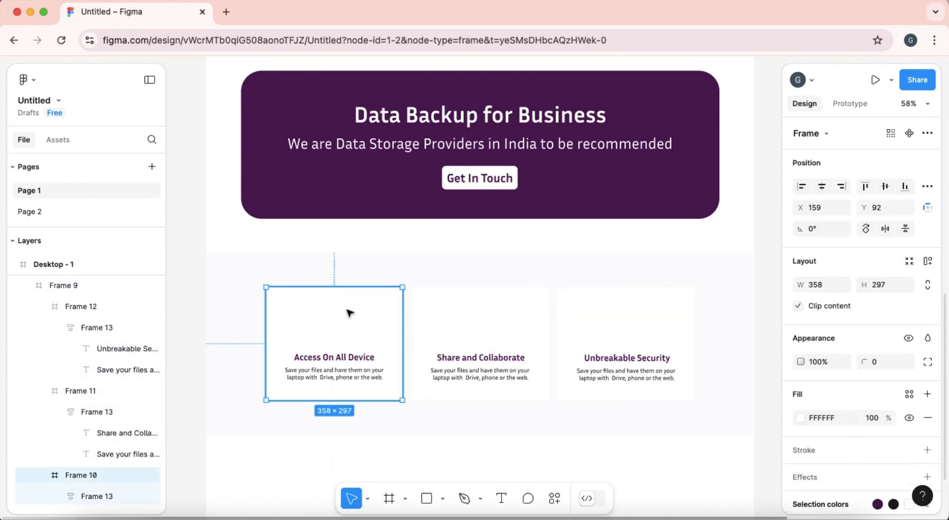
right_click(348, 312)
mouse_move(402, 430)
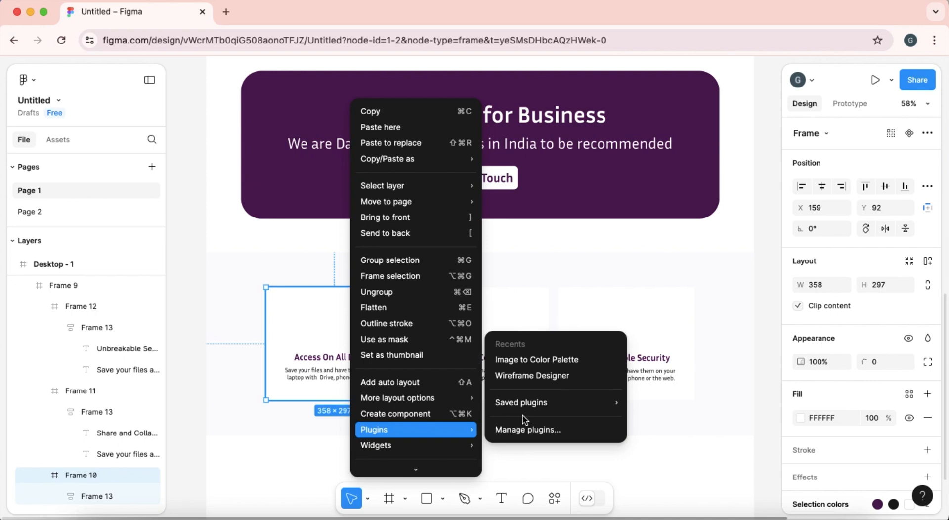
mouse_move(529, 410)
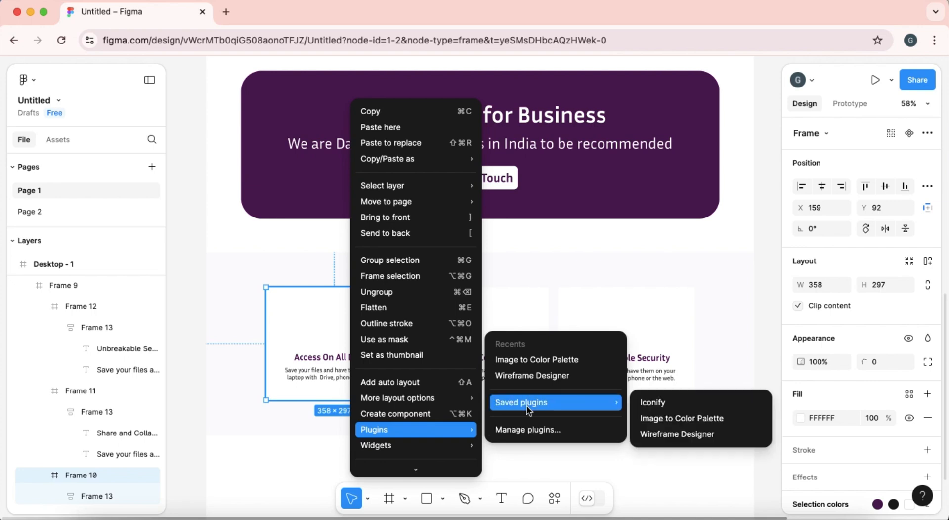
click(653, 403)
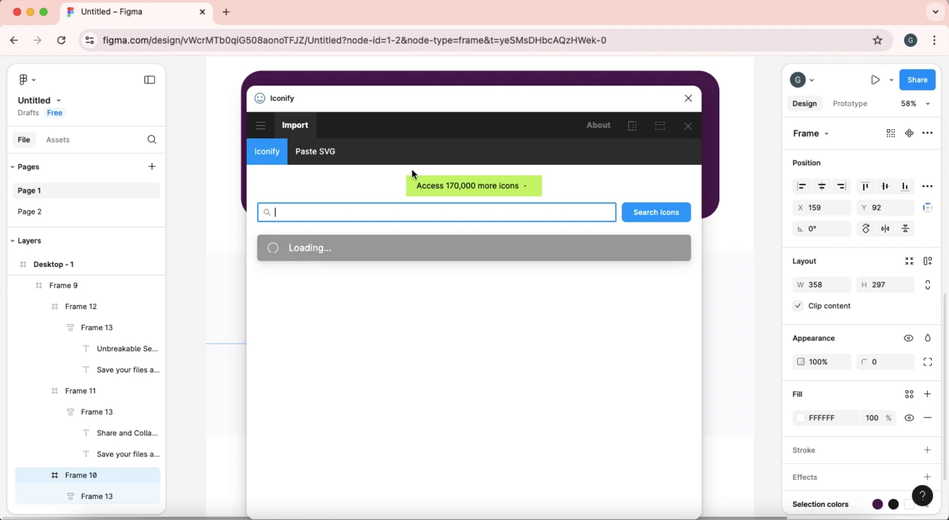
drag(401, 94, 534, 68)
click(460, 182)
text(device)
key(Return)
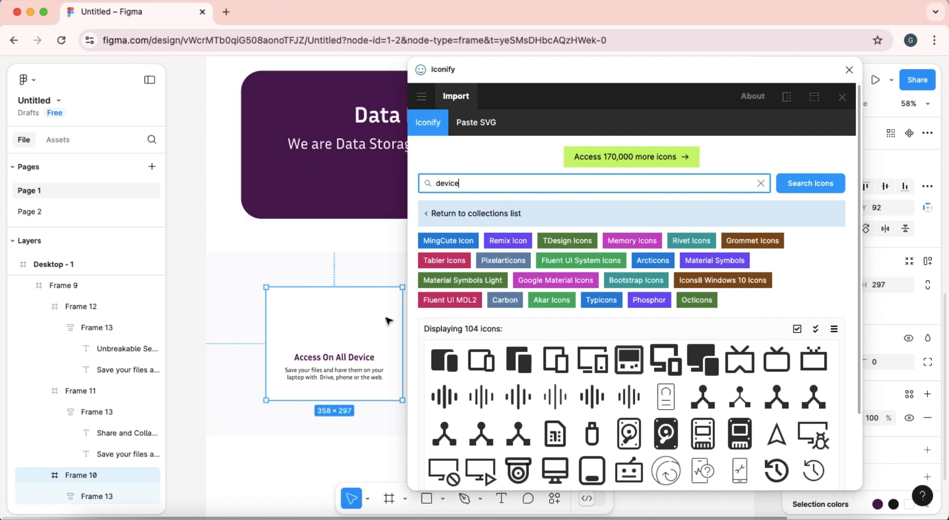
Step: Import the mingcute:device-fill icon into the first card and place it centered just above the heading
click(444, 359)
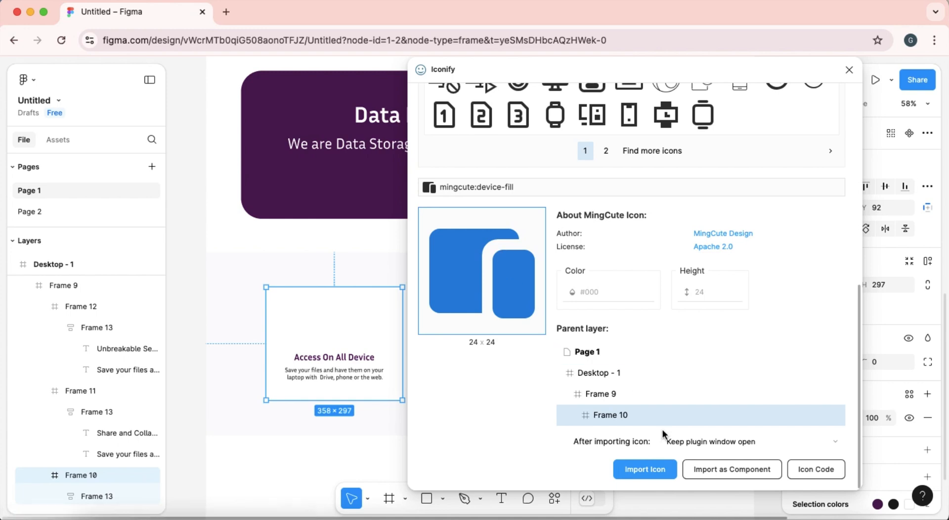
click(634, 475)
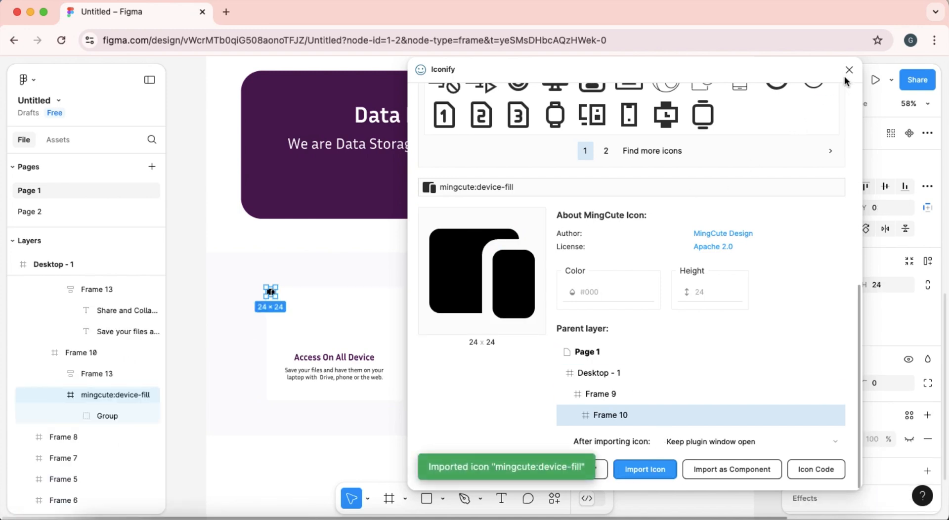
drag(737, 74, 828, 111)
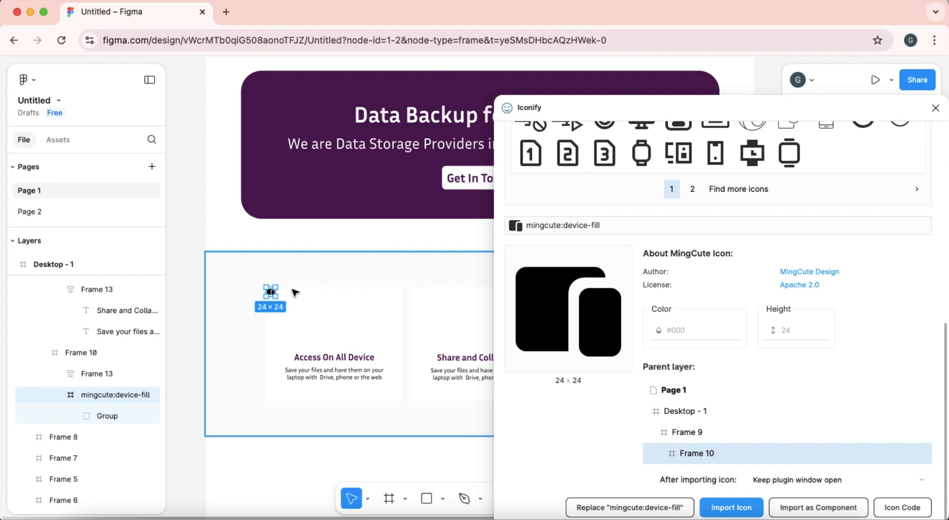
drag(272, 293, 336, 340)
Step: Move the Iconify window off the first card and close it
drag(610, 109, 321, 70)
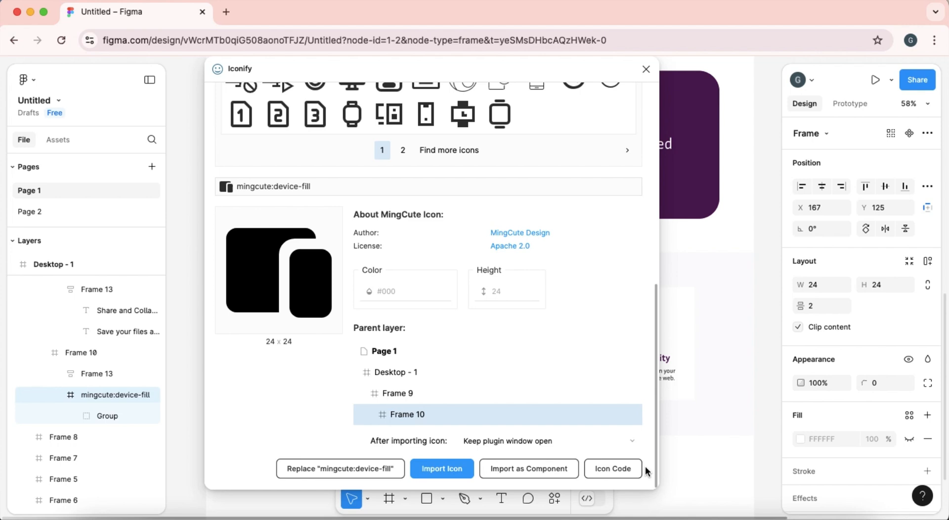
click(655, 486)
drag(656, 485, 612, 465)
drag(407, 74, 586, 176)
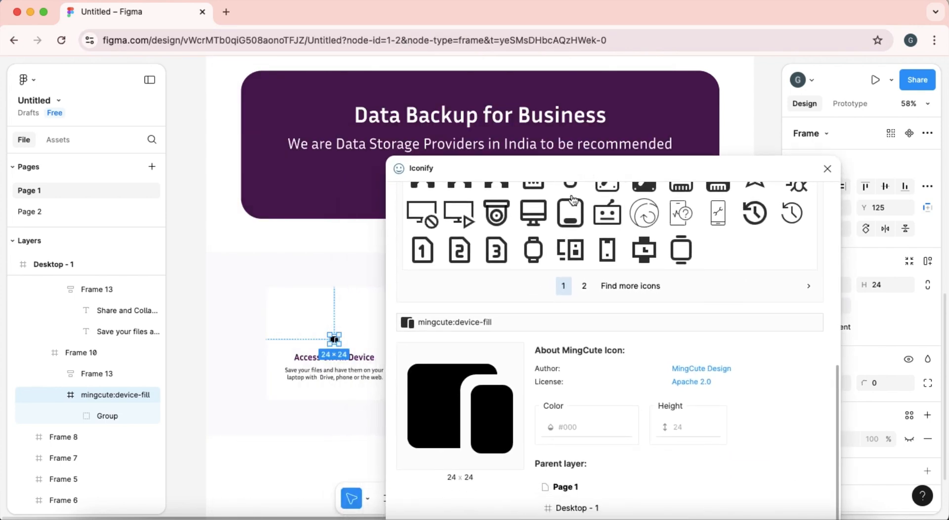
scroll(532, 255, up, 5)
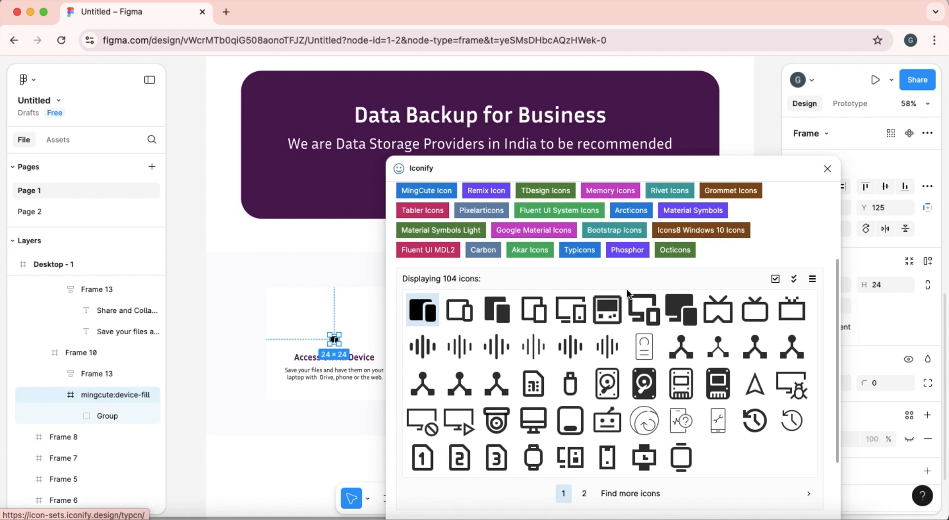
click(827, 169)
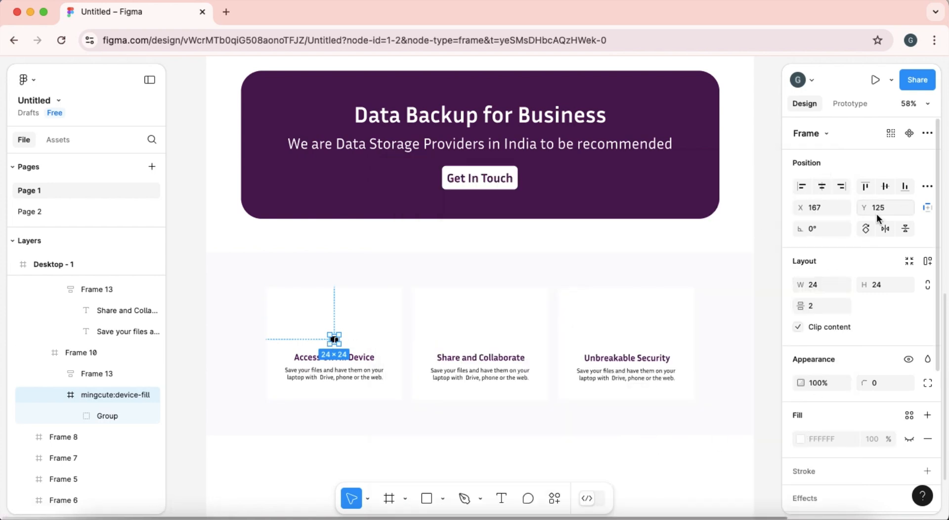
Step: Try to resize the imported device icon to height 64, then width 64 with the aspect ratio locked
click(878, 285)
text(64)
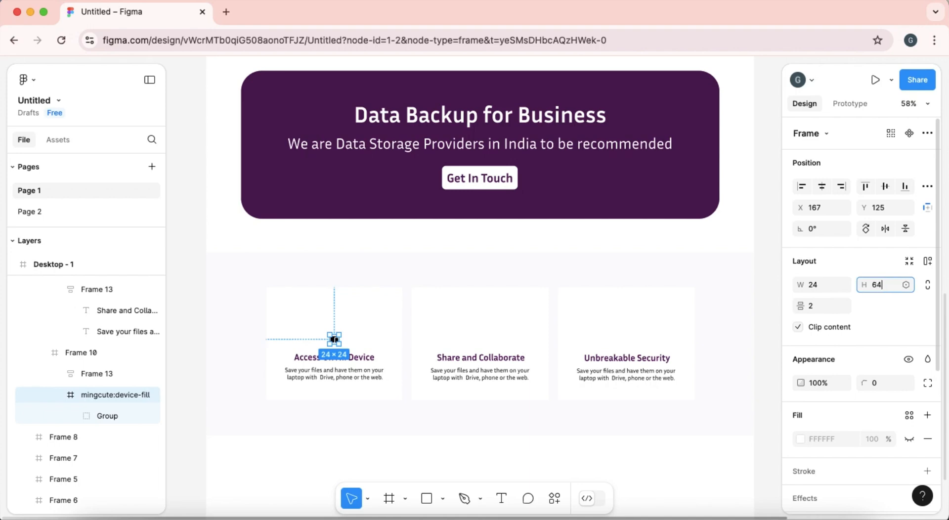
key(Return)
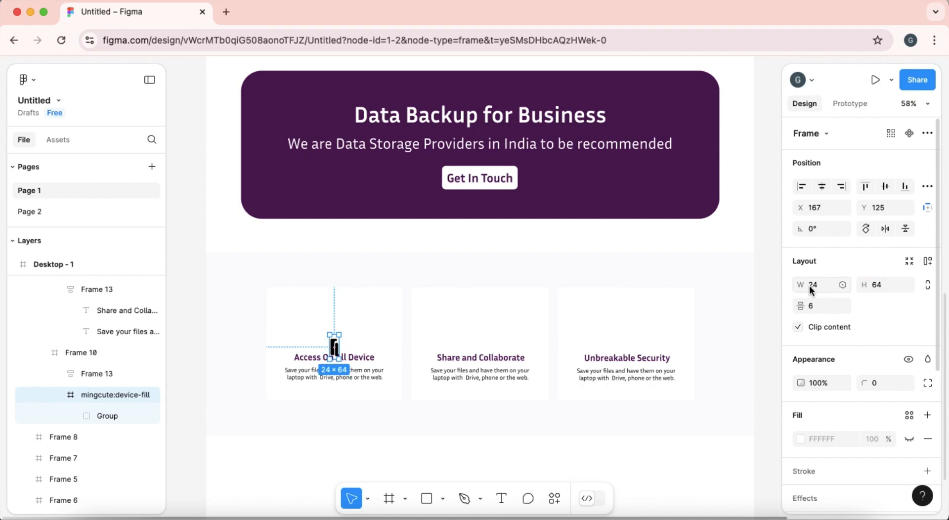
click(928, 287)
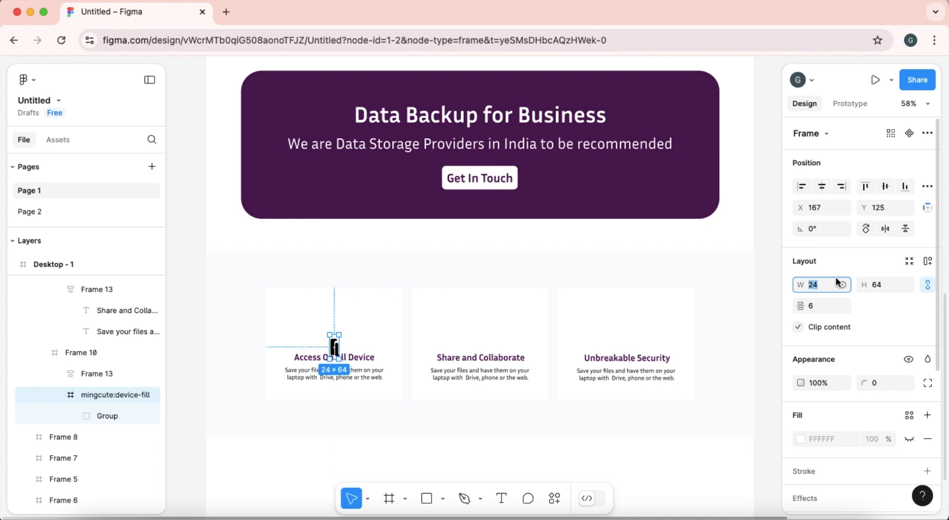
text(64)
key(Return)
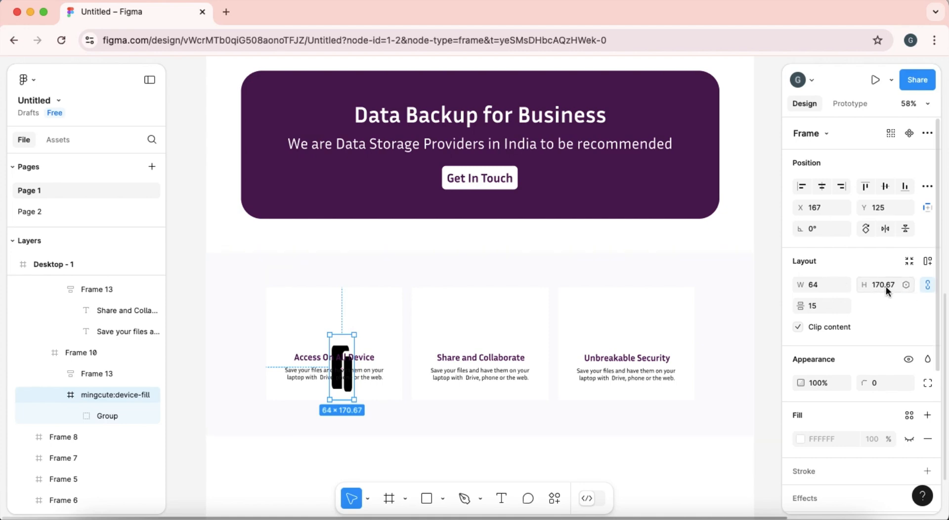
Step: Undo the device icon's resizing, placement and import in the first card
key(super+z)
key(super+z)
key(super+z)
key(super+z)
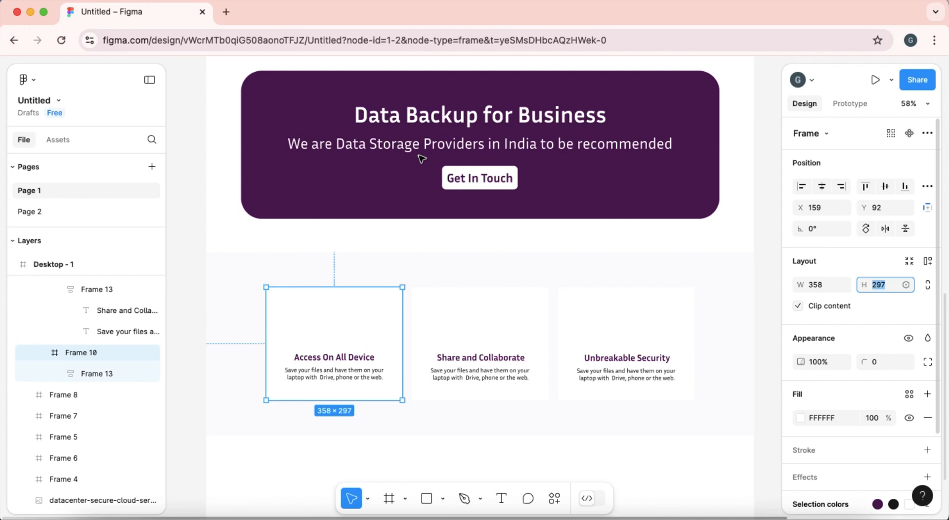
Step: Reopen the Iconify plugin with the "Access On All Device" card selected as the target
click(459, 429)
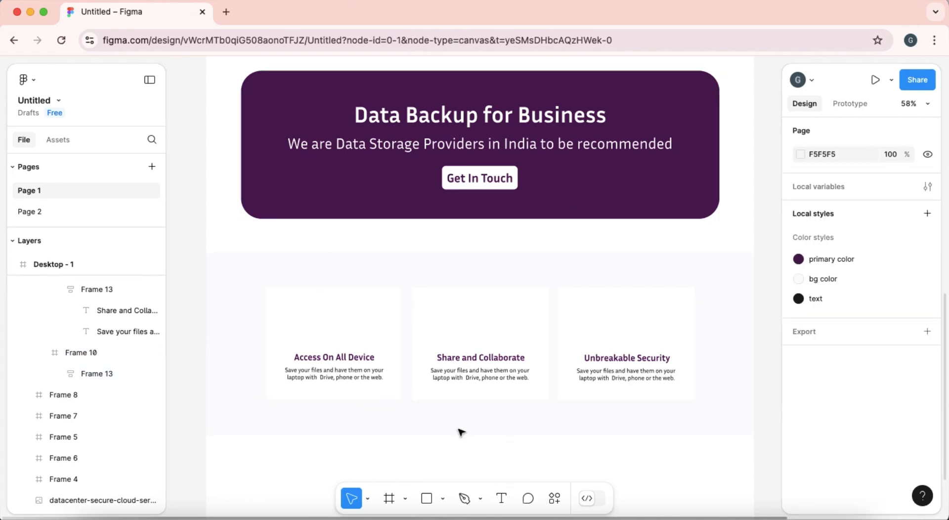
click(366, 343)
right_click(365, 345)
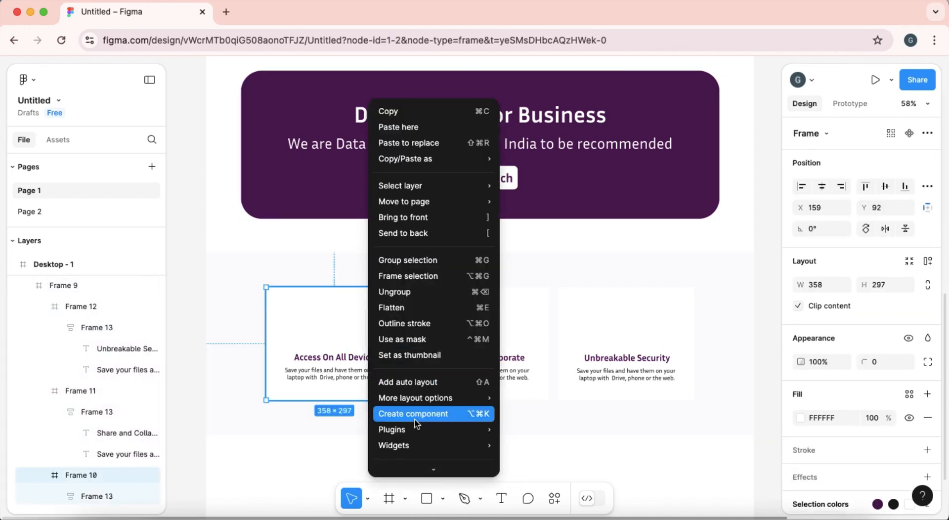
mouse_move(417, 430)
click(541, 317)
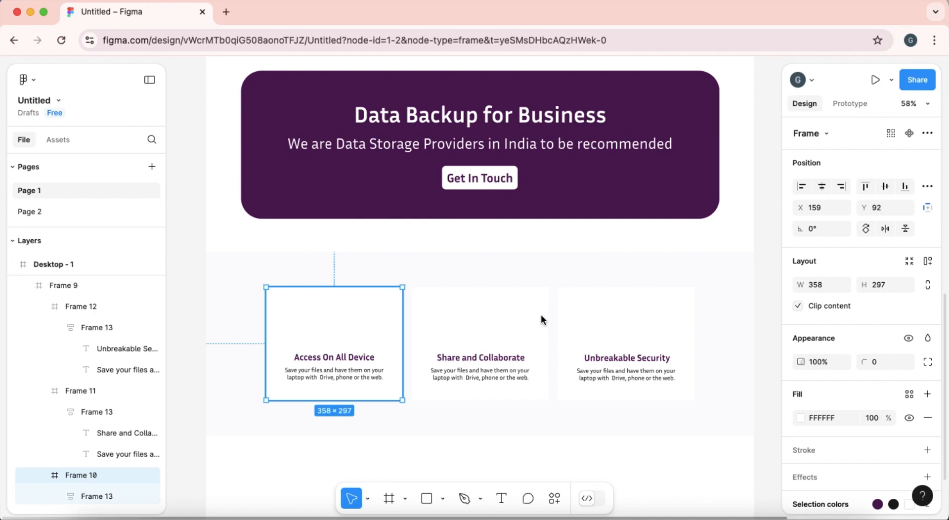
Step: Browse the "device" icon results, including the second results page, and return to the first page
scroll(504, 341, down, 10)
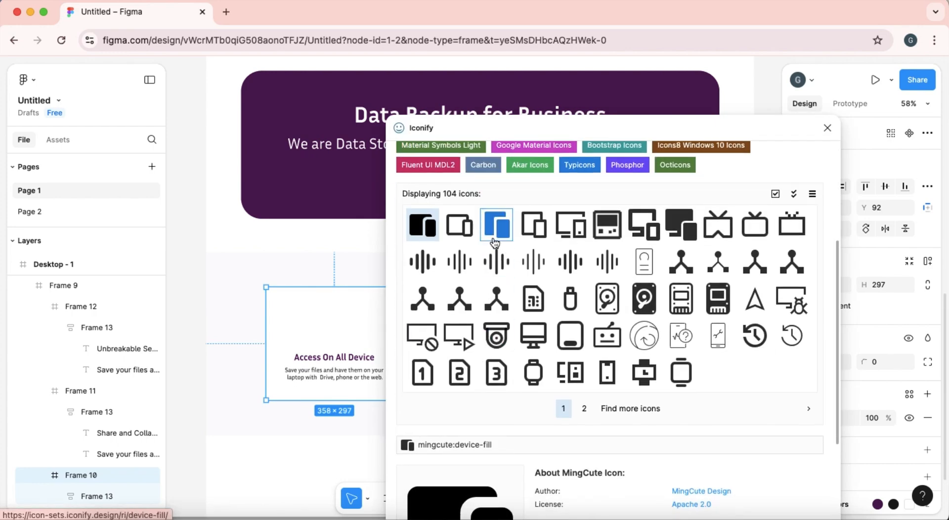
scroll(504, 257, up, 5)
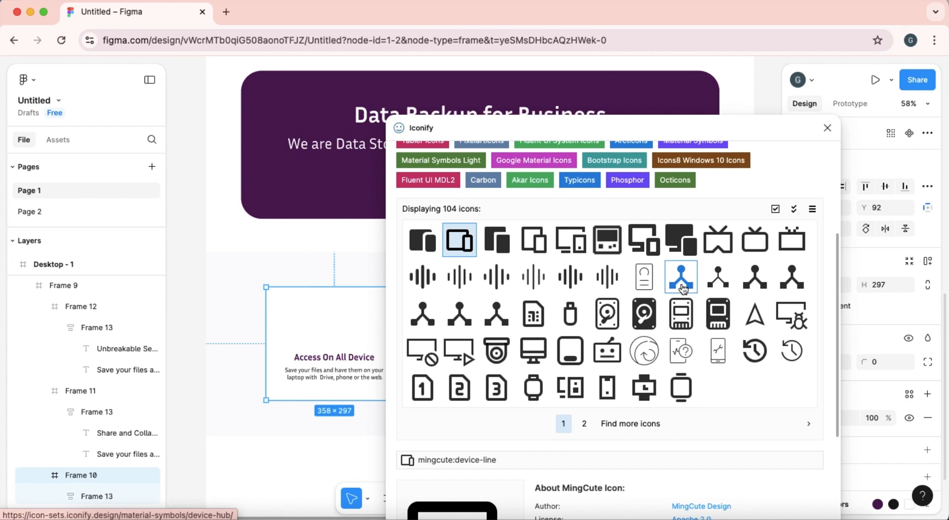
click(585, 424)
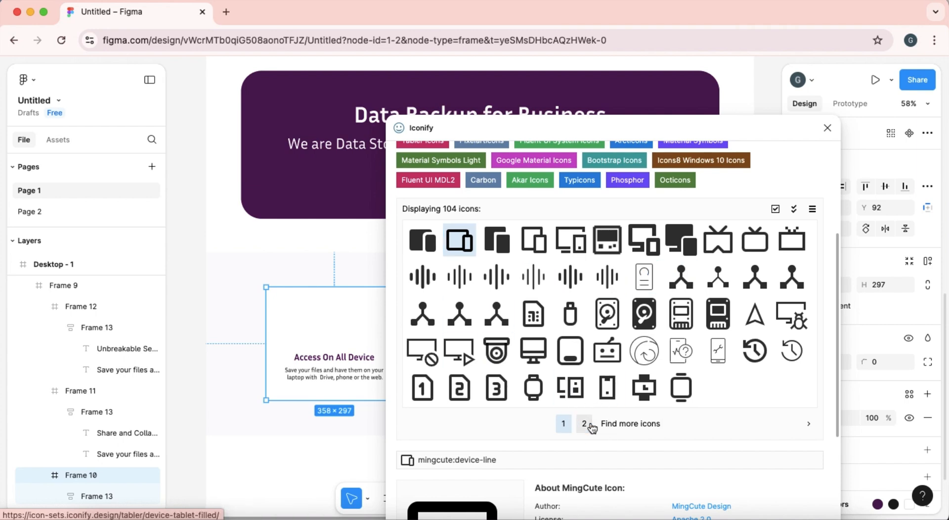
scroll(613, 413, down, 2)
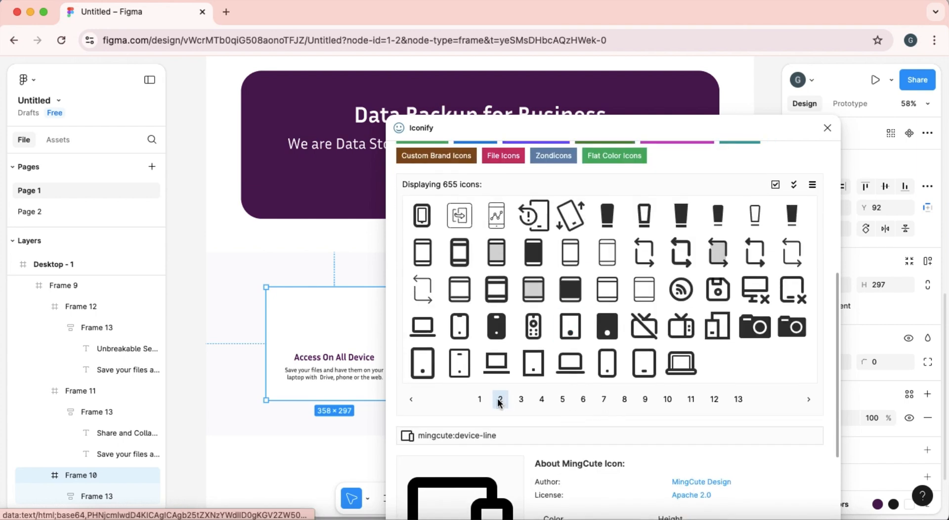
click(479, 399)
Step: Import the mingcute:device-fill icon at height 64 into the "Access On All Device" card and close the plugin
click(430, 225)
scroll(561, 303, down, 5)
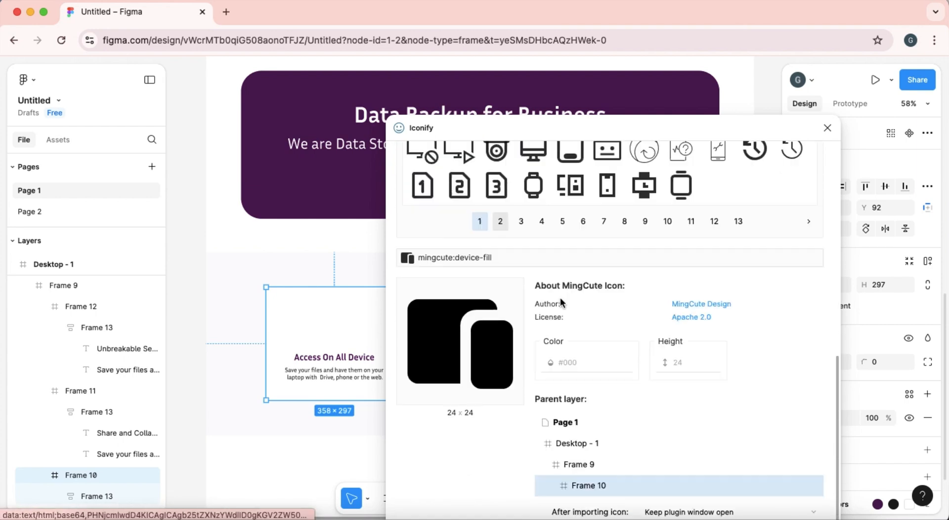
click(598, 345)
click(689, 350)
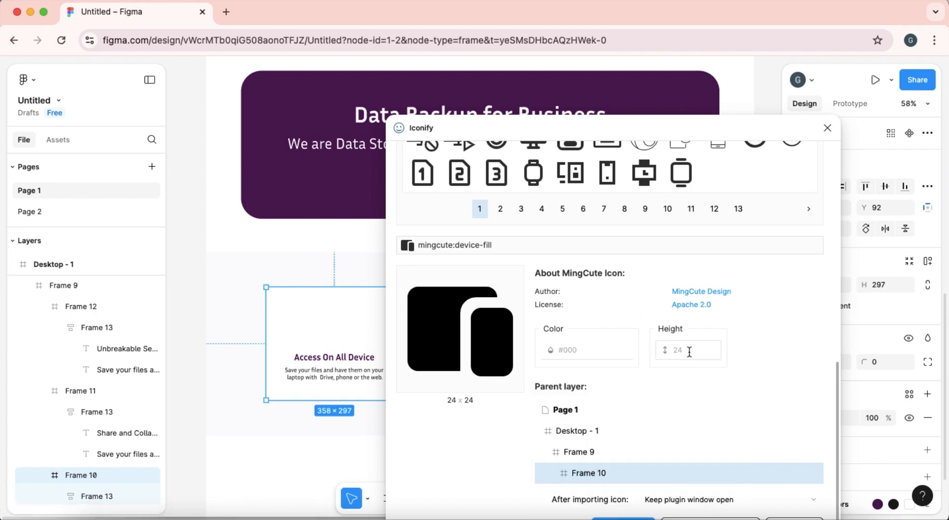
text(64)
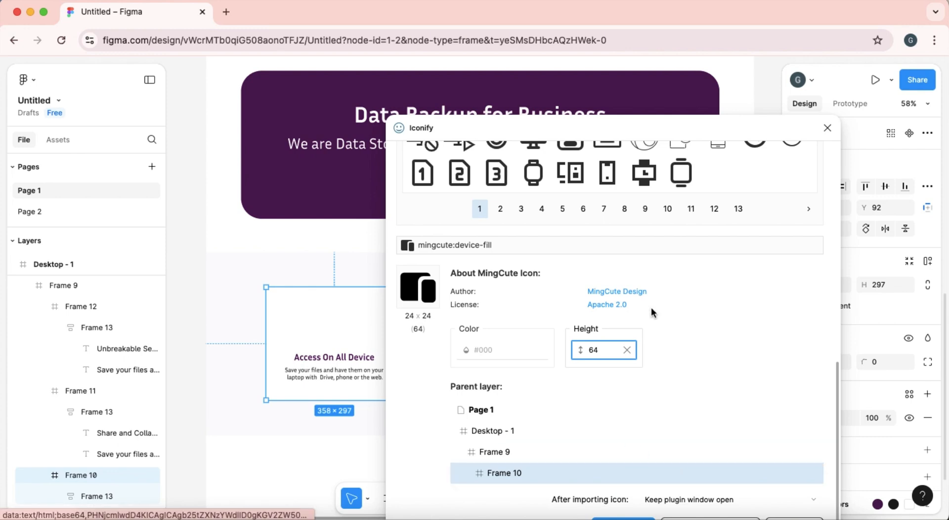
drag(695, 126, 731, 4)
click(651, 478)
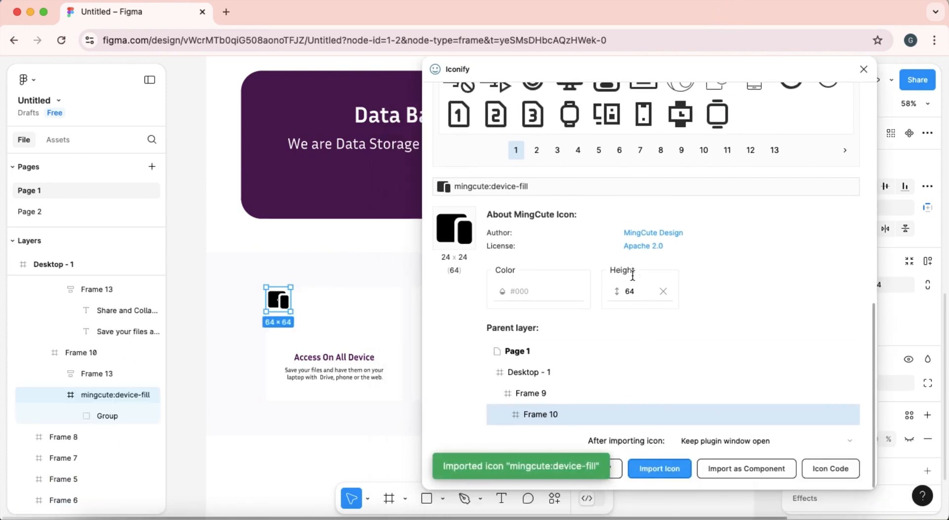
click(863, 69)
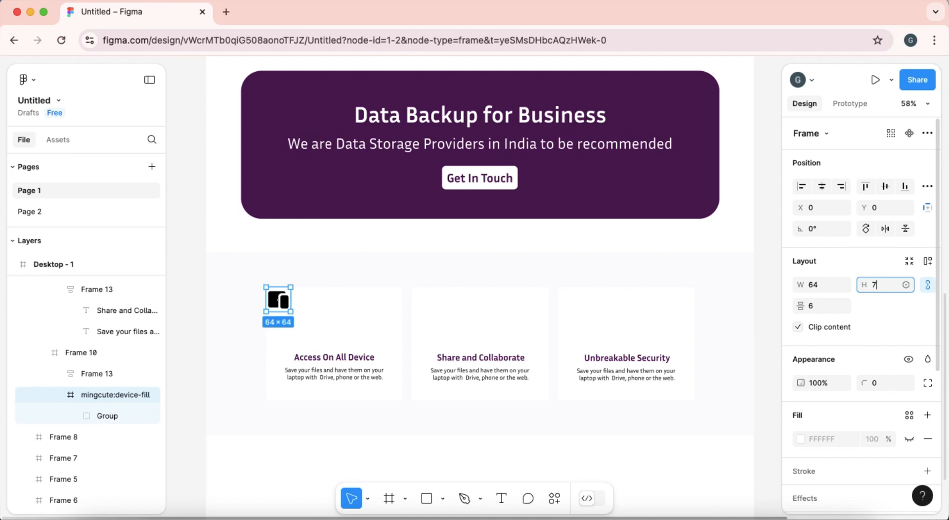
Step: Resize the device icon proportionally, trying a height of 70 before setting it to 84
text(70)
key(Return)
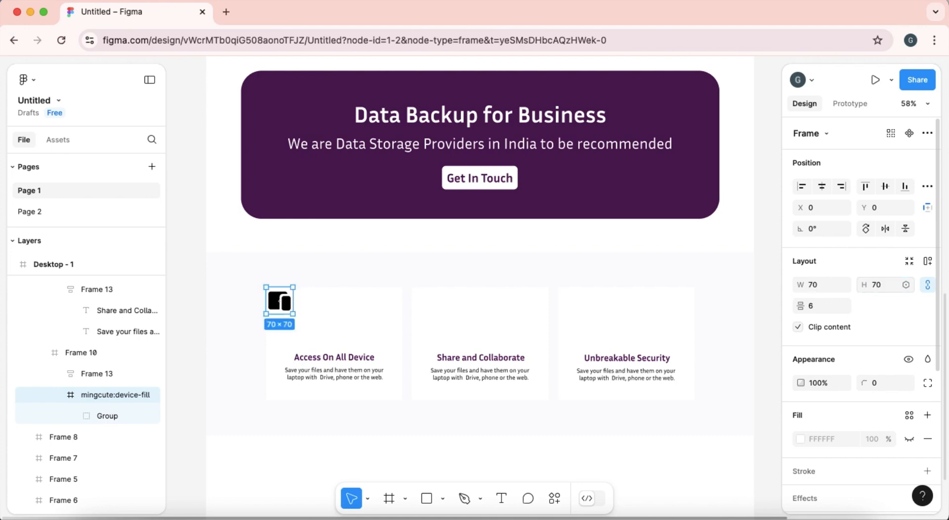
click(883, 284)
text(84)
key(Return)
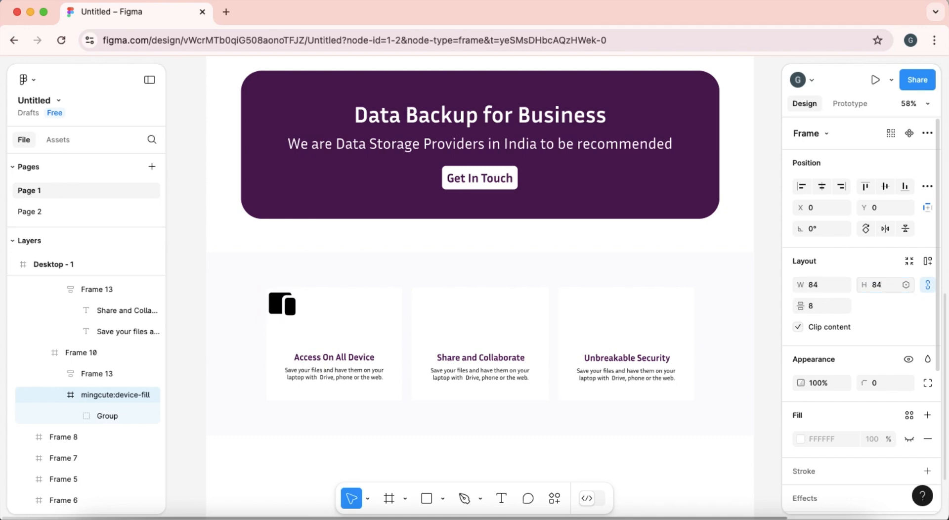
Step: Move the device icon above the "Access On All Device" heading at Y 55 and center it horizontally in the card
click(280, 308)
drag(280, 307, 326, 325)
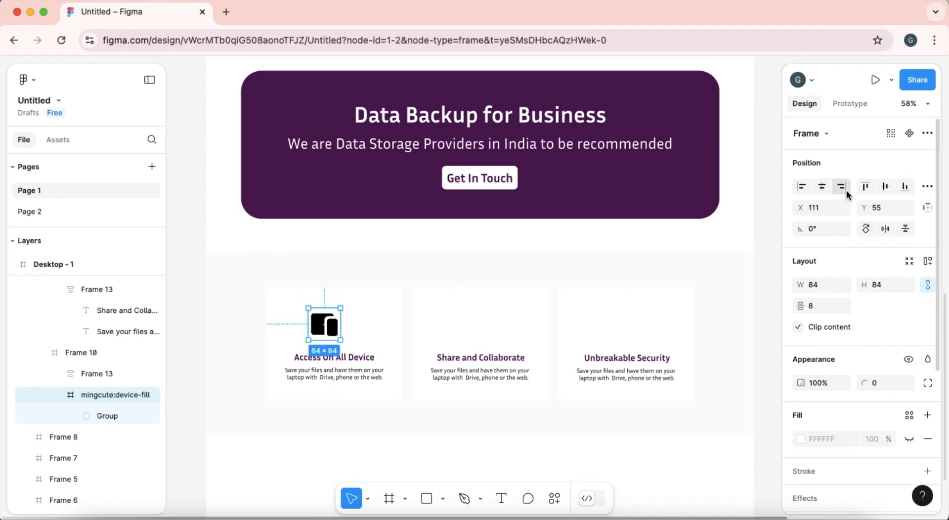
click(822, 187)
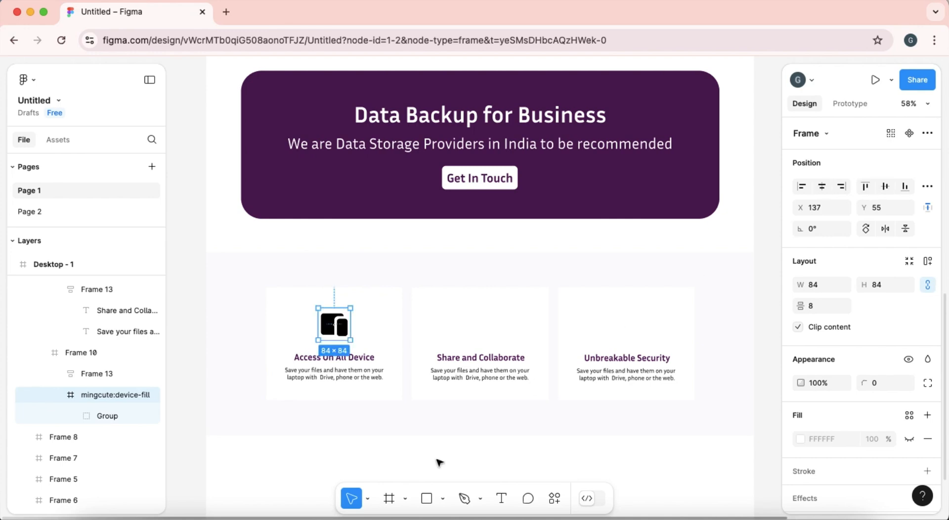
Step: Recolor the device icon from black to the saved primary color style
scroll(837, 415, down, 5)
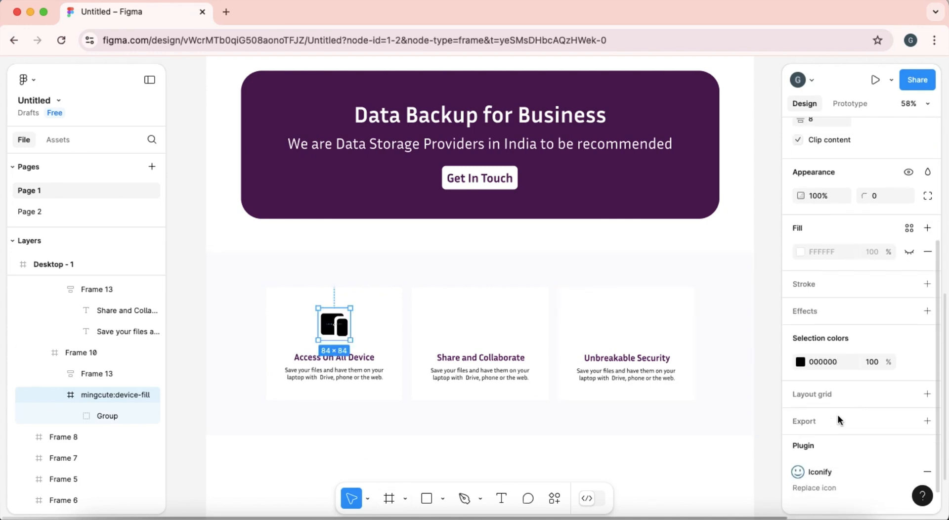
click(801, 362)
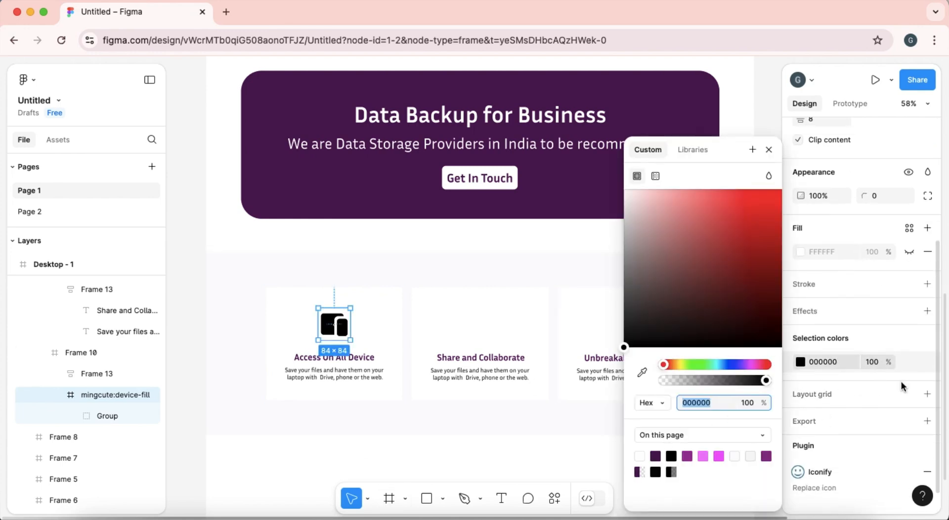
click(768, 149)
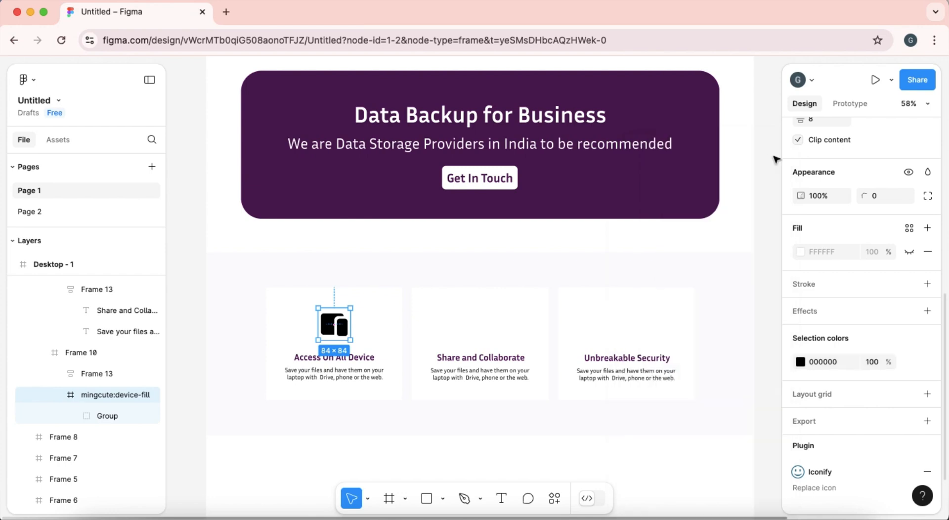
click(907, 361)
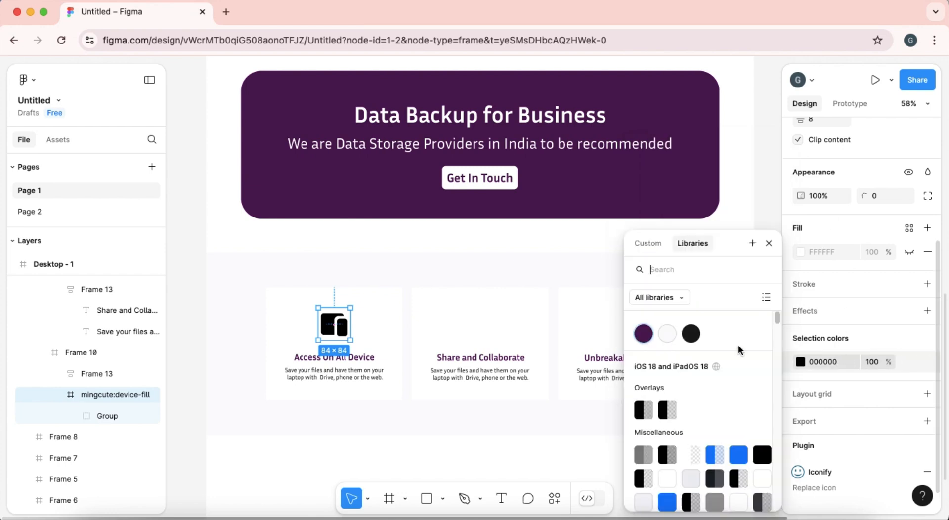
click(644, 338)
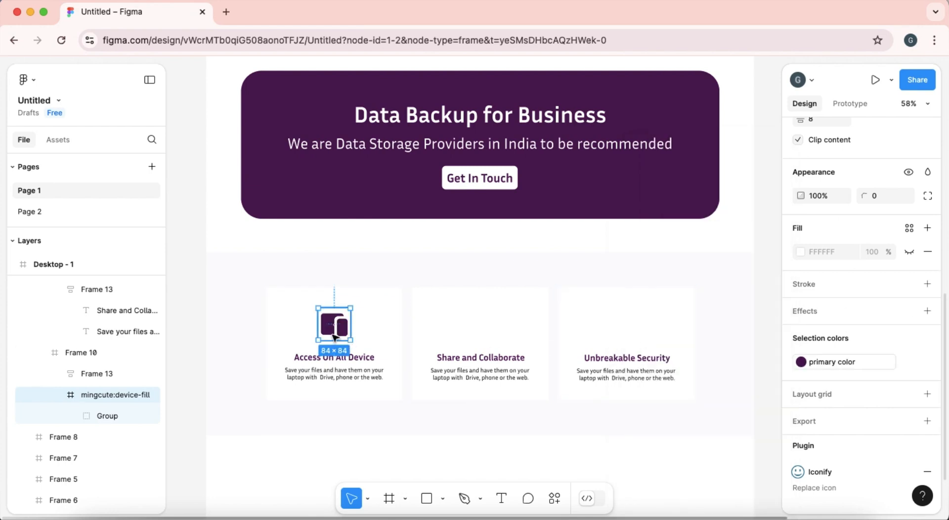
Step: Open Iconify with the "Share and Collaborate" card selected and search for "Share" icons
click(462, 332)
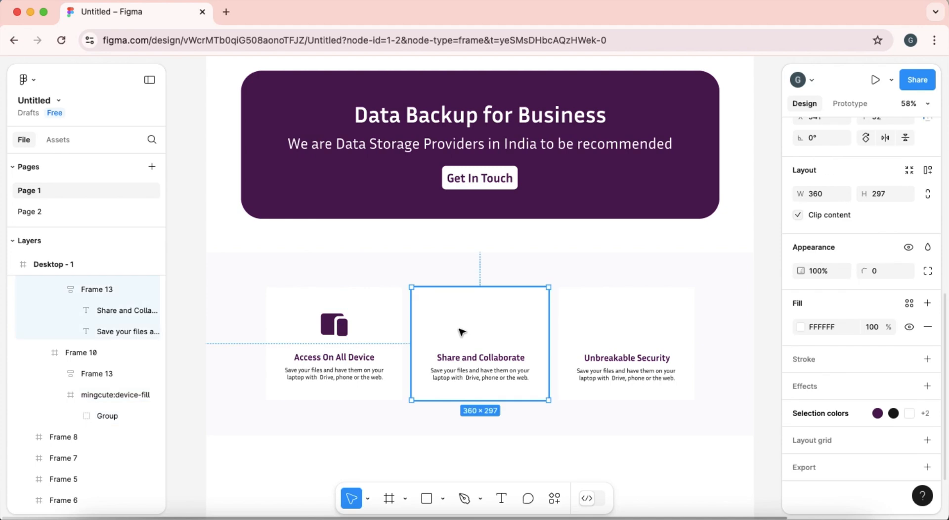
right_click(513, 351)
mouse_move(538, 425)
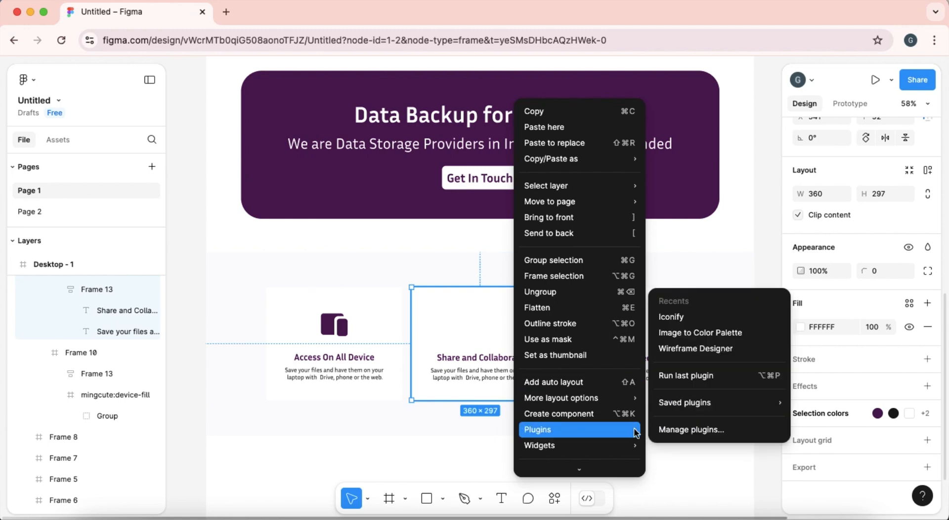
click(706, 381)
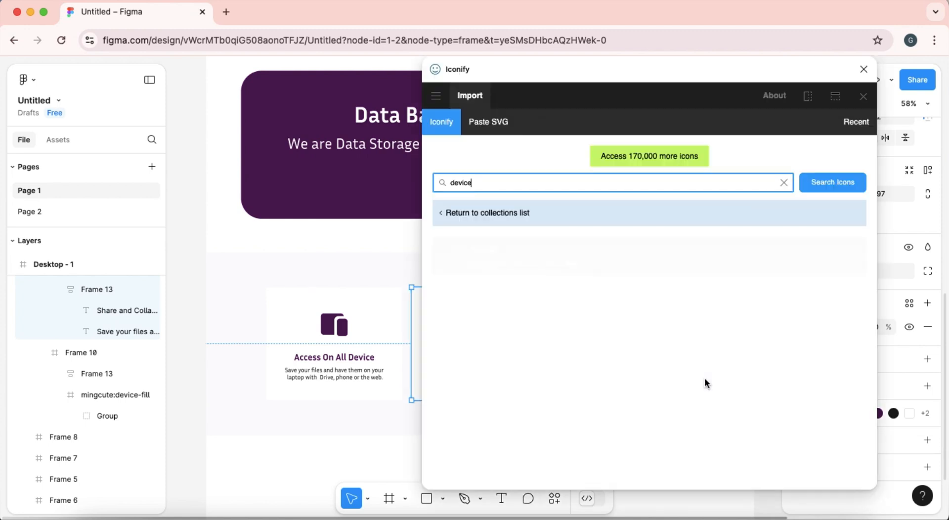
drag(543, 83, 648, 40)
double_click(569, 181)
key(BackSpace)
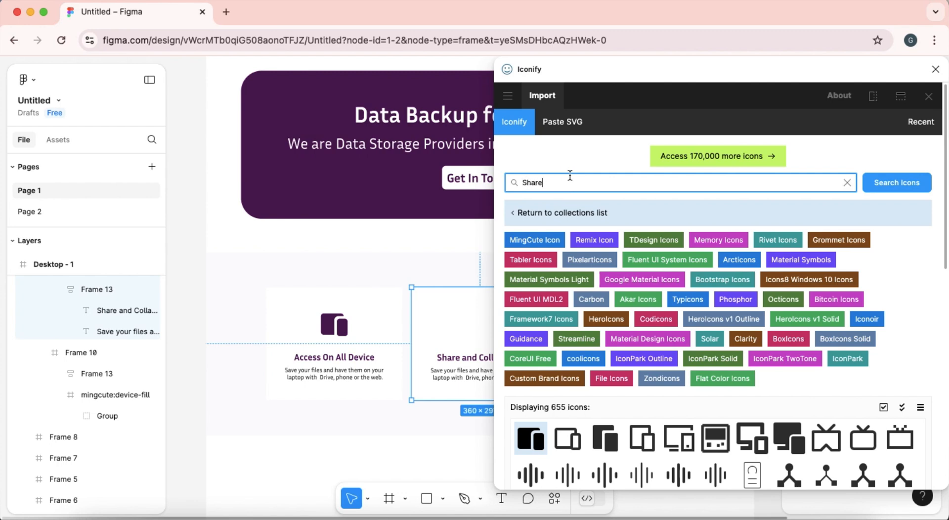
key(Return)
scroll(670, 335, down, 4)
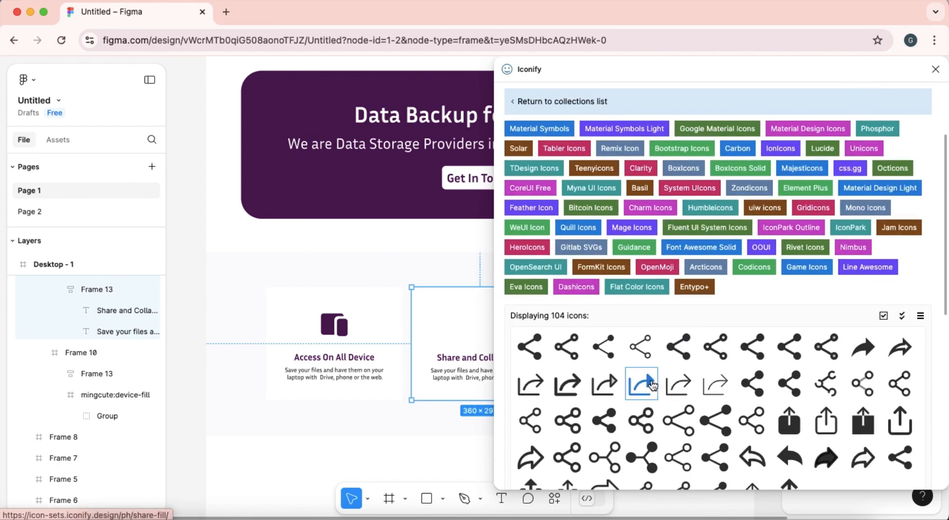
scroll(652, 385, down, 3)
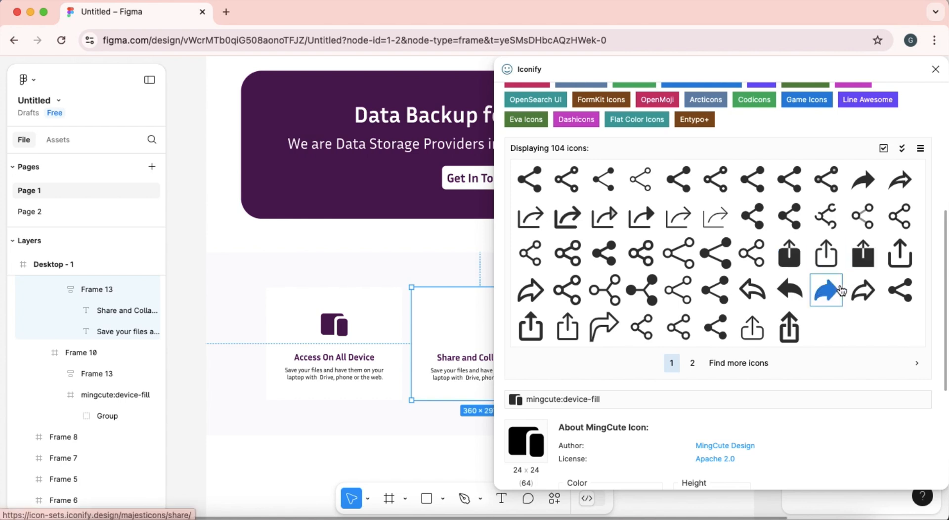
Step: Choose the bxs:share icon, set its import height to 70, and close the plugin without importing
click(786, 295)
click(715, 297)
double_click(715, 298)
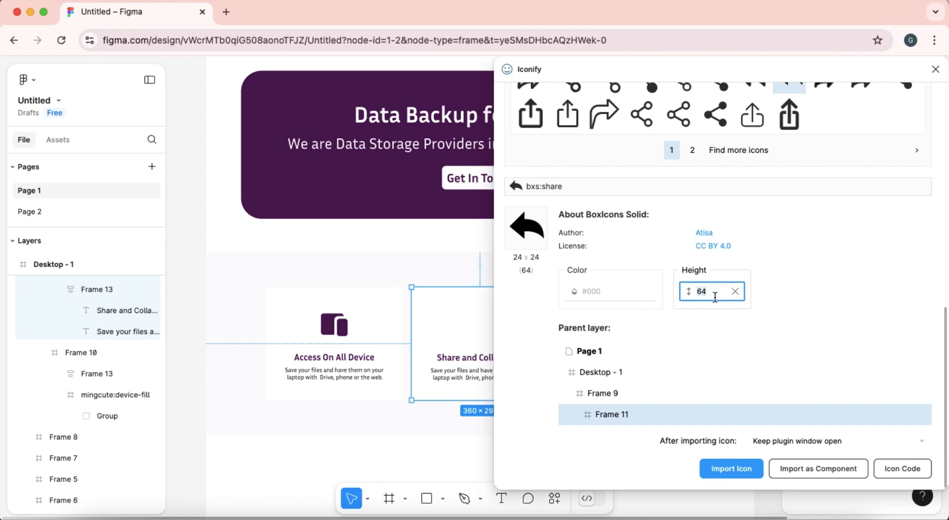
text(70)
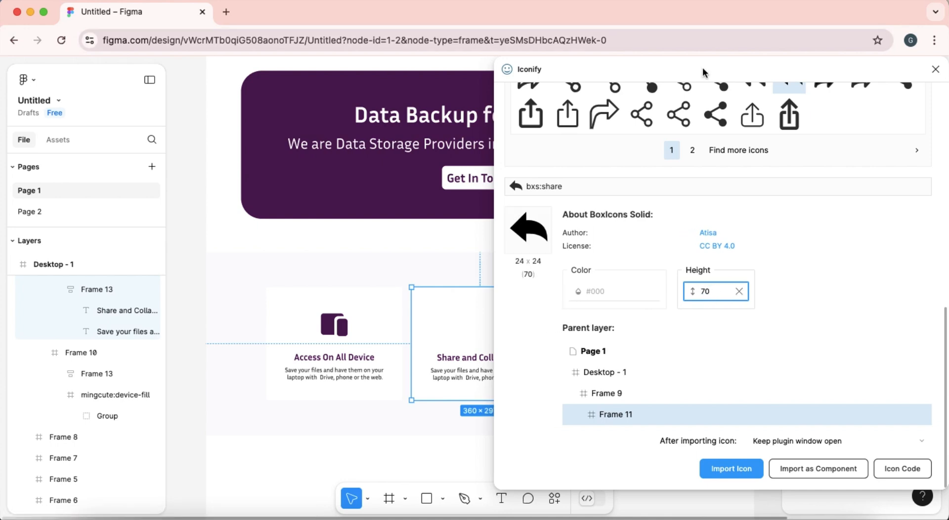
click(936, 69)
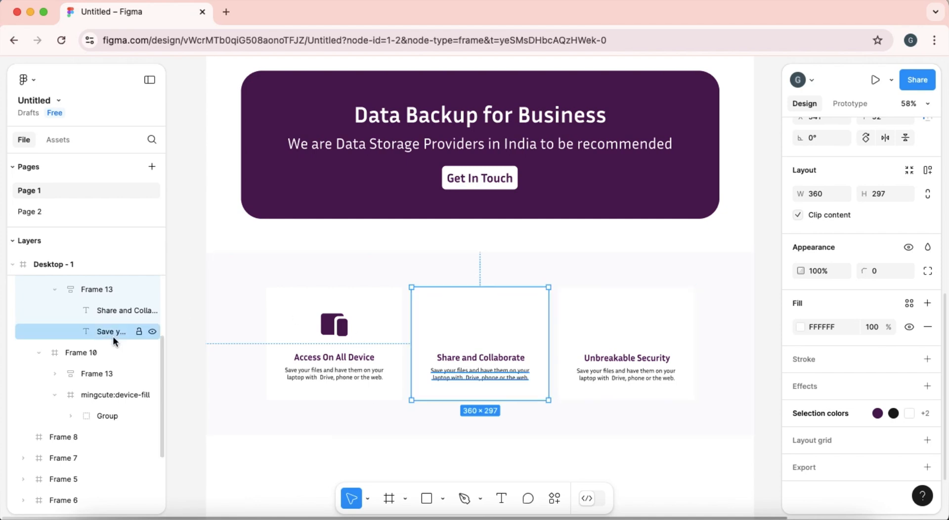
scroll(113, 337, up, 3)
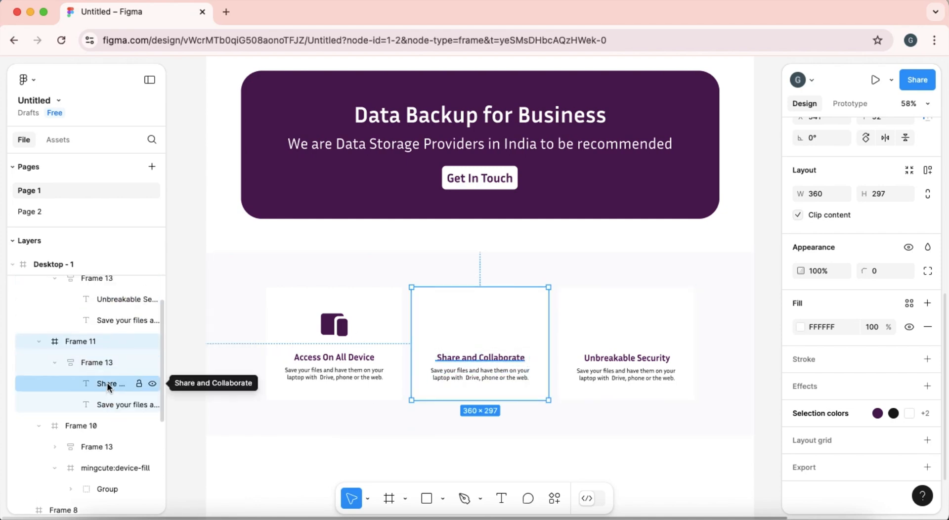
scroll(109, 368, up, 4)
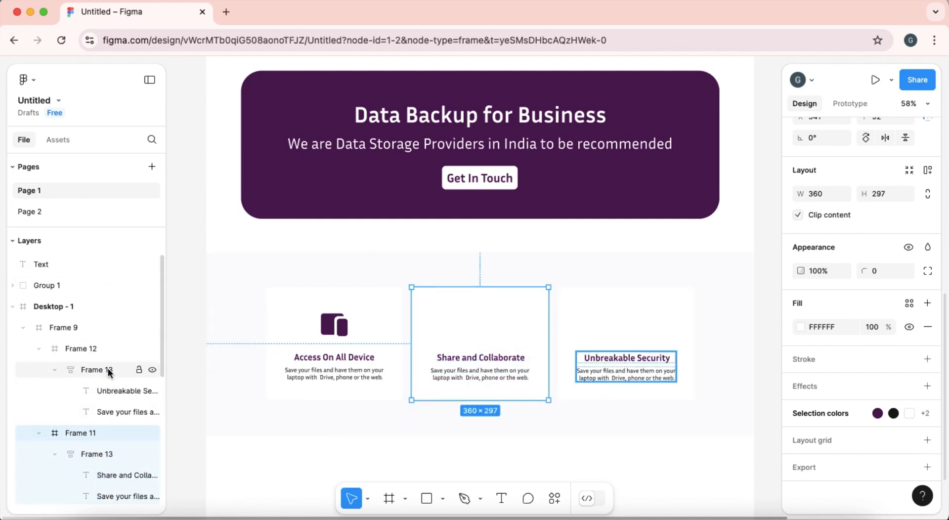
scroll(109, 372, down, 10)
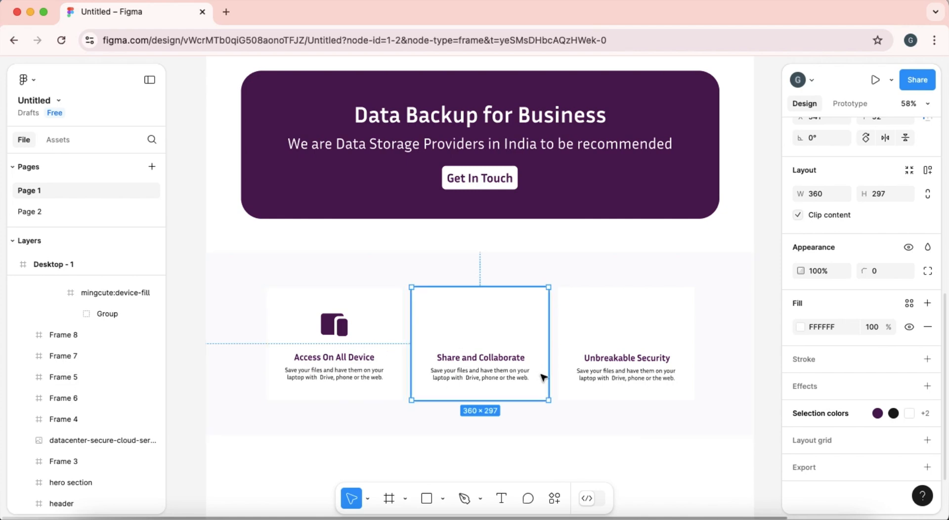
Step: Reopen Iconify for the "Share and Collaborate" card, import the bxs:share icon into it, and close the plugin
click(500, 334)
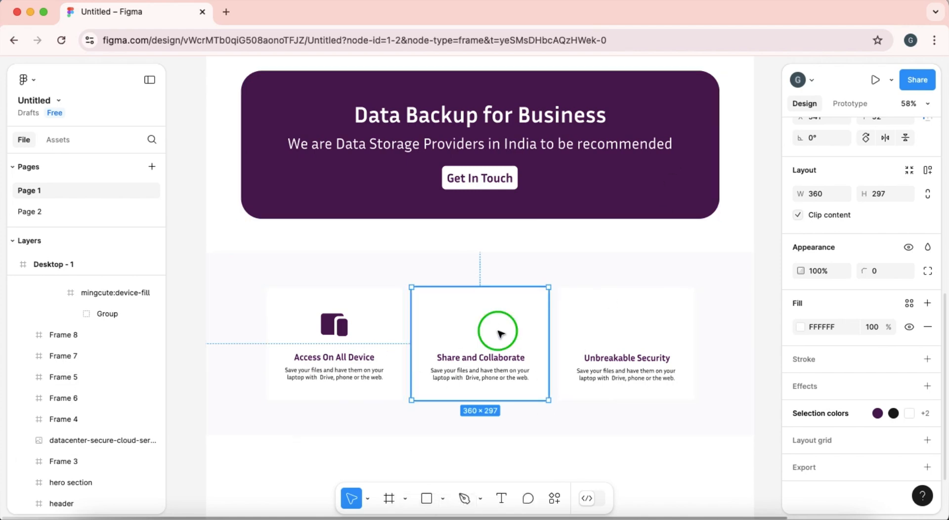
right_click(499, 333)
mouse_move(542, 428)
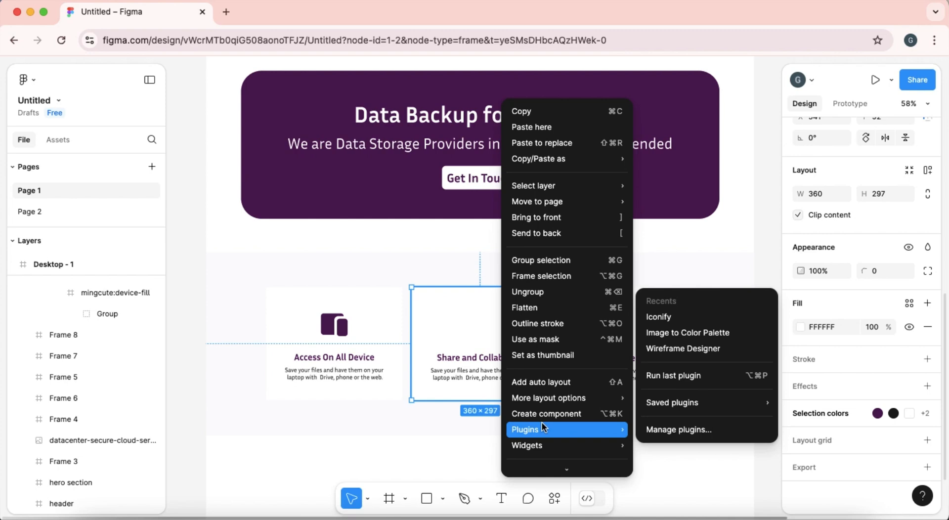
click(699, 379)
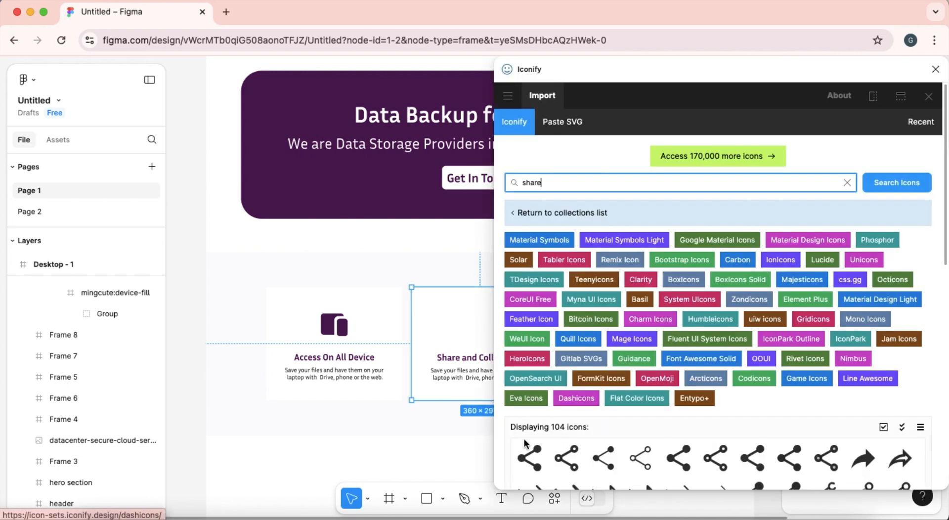
scroll(645, 410, down, 5)
click(791, 352)
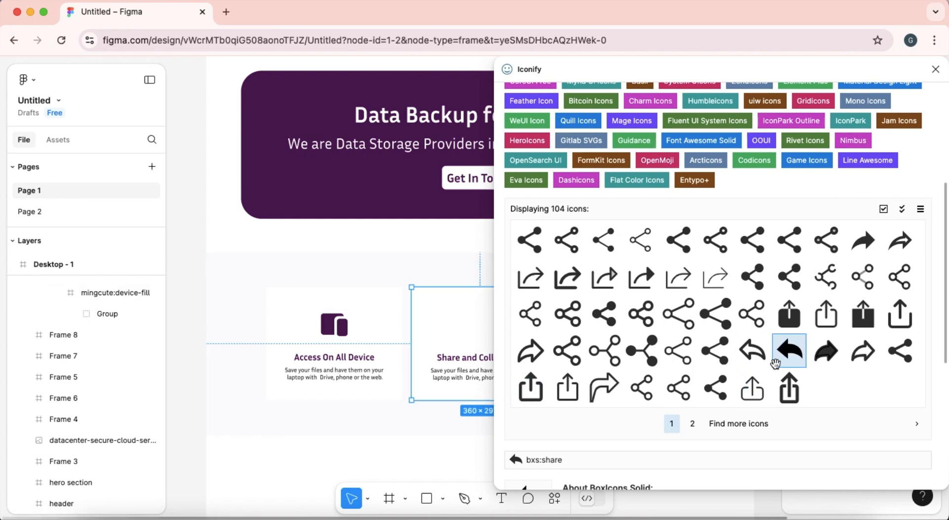
scroll(721, 381, down, 6)
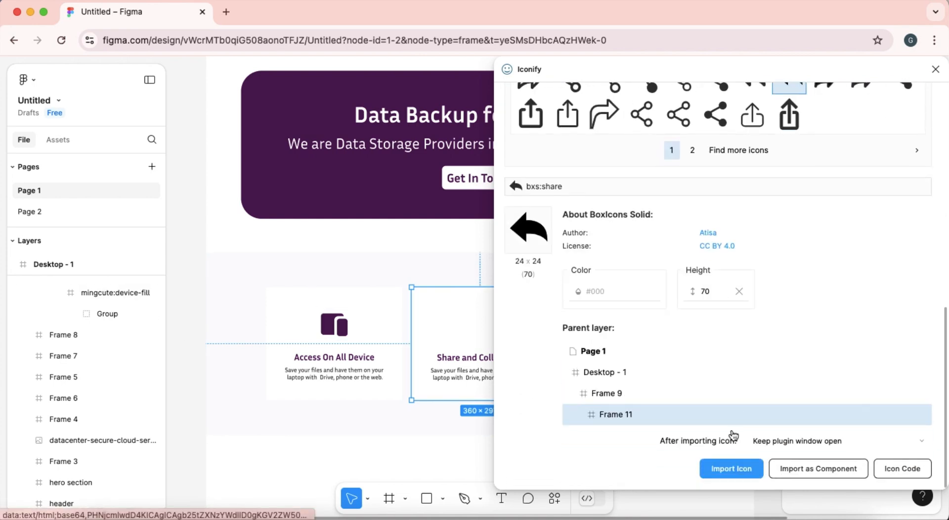
click(719, 468)
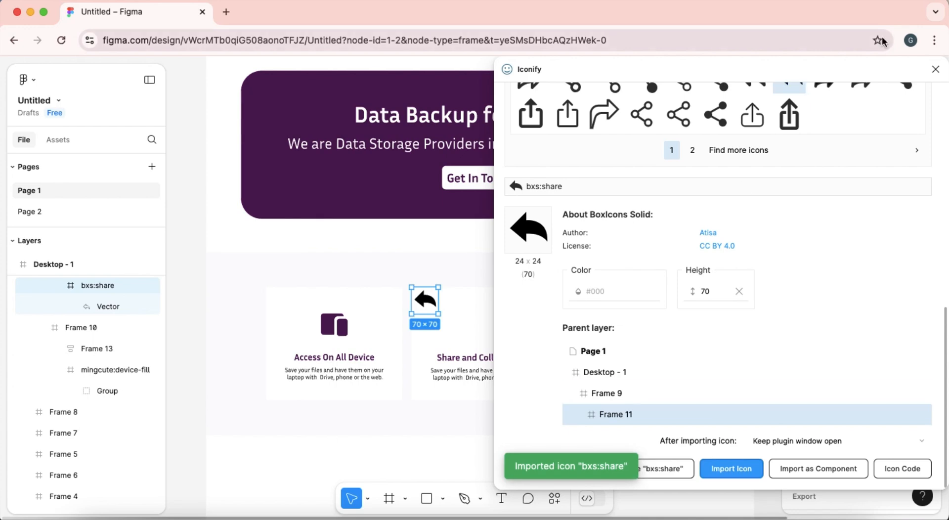
click(936, 69)
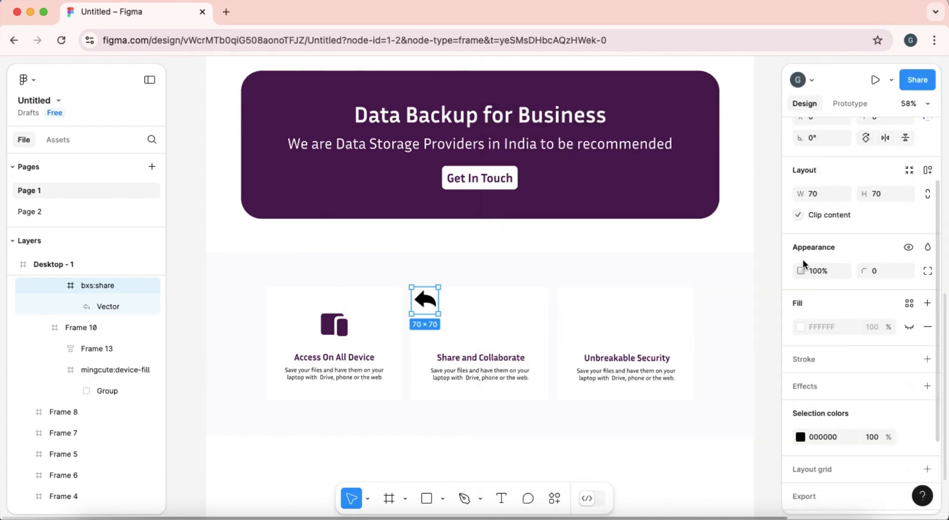
Step: Resize the share icon in the "Share and Collaborate" card proportionally to 80 × 80
click(340, 333)
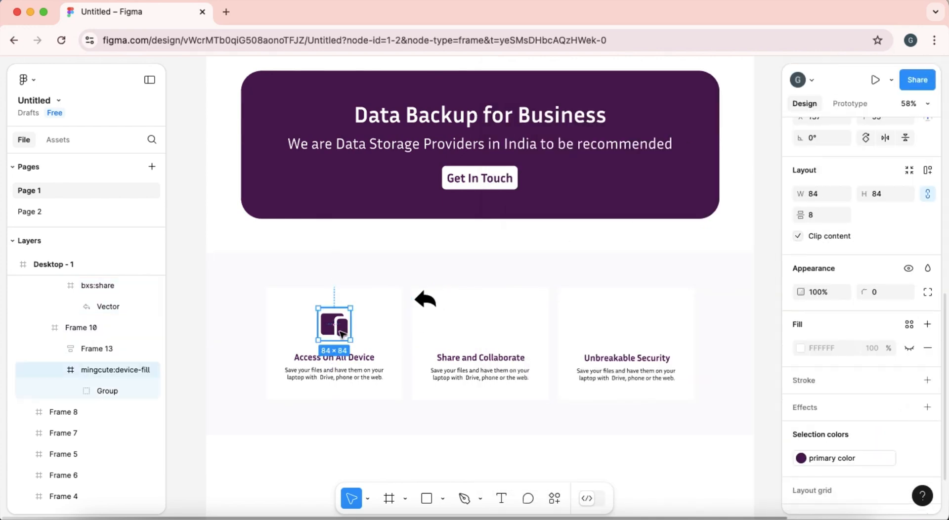
click(425, 298)
click(426, 299)
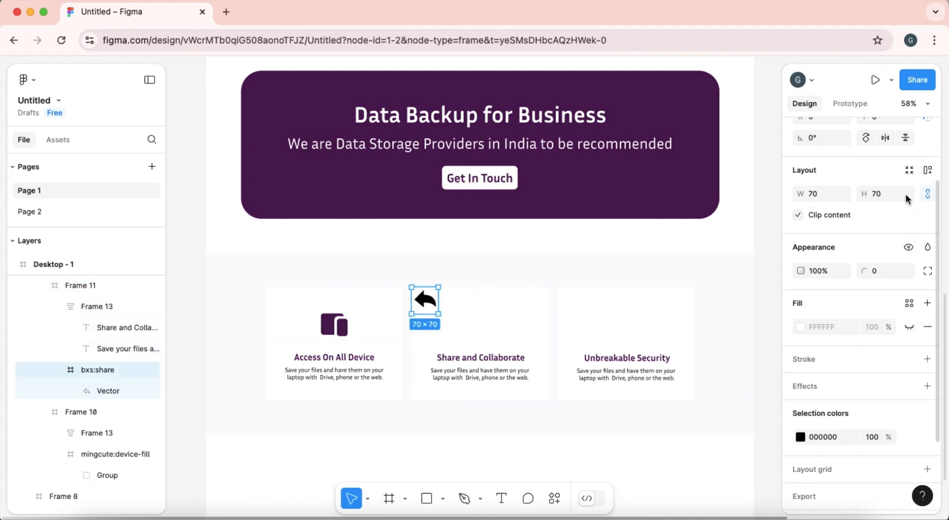
text(80)
key(Return)
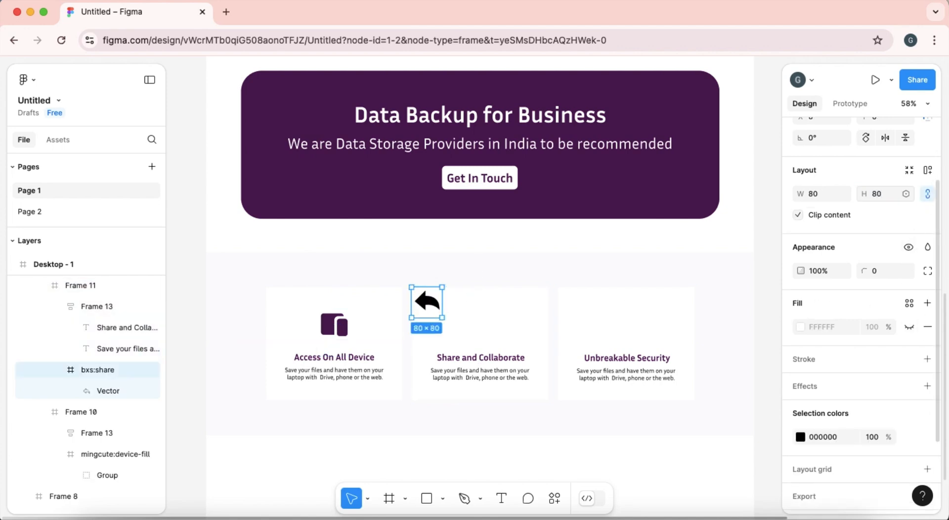
Step: Center the share icon within its card and move it up above the heading to about Y 69
scroll(819, 195, up, 3)
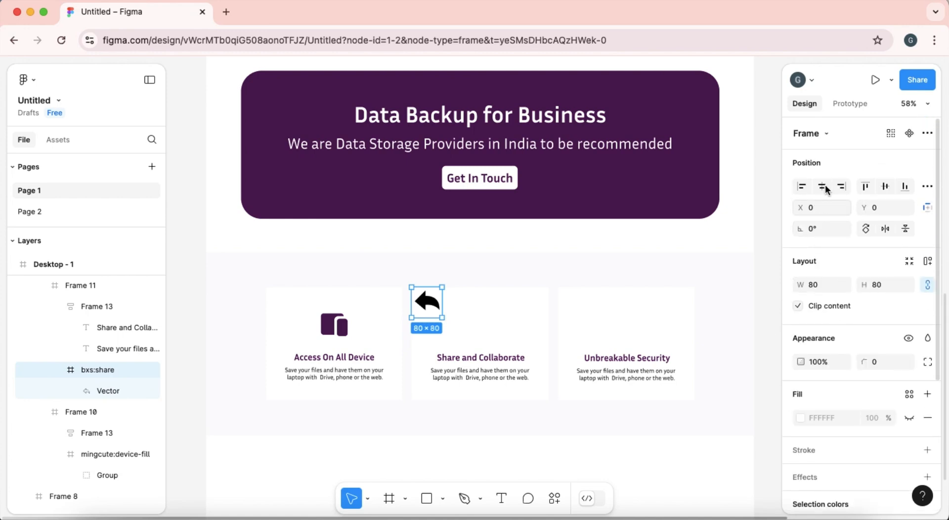
click(822, 191)
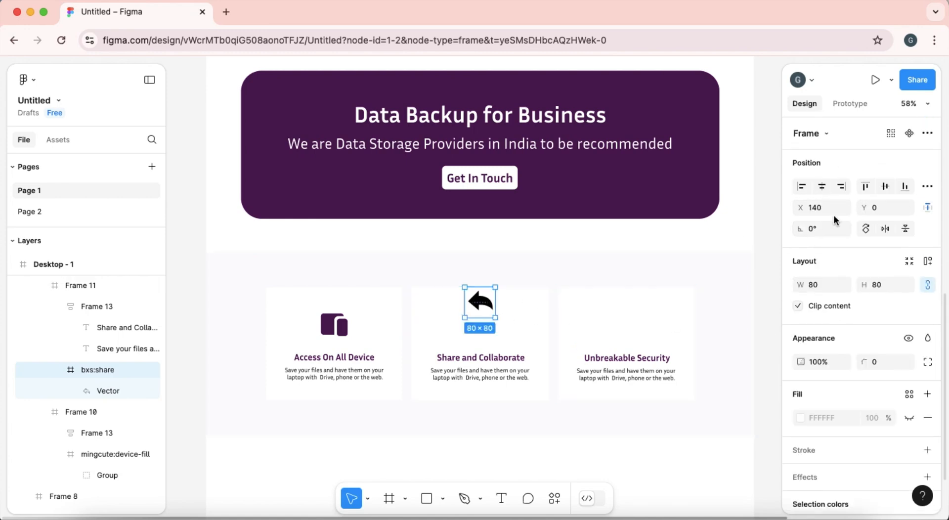
click(886, 189)
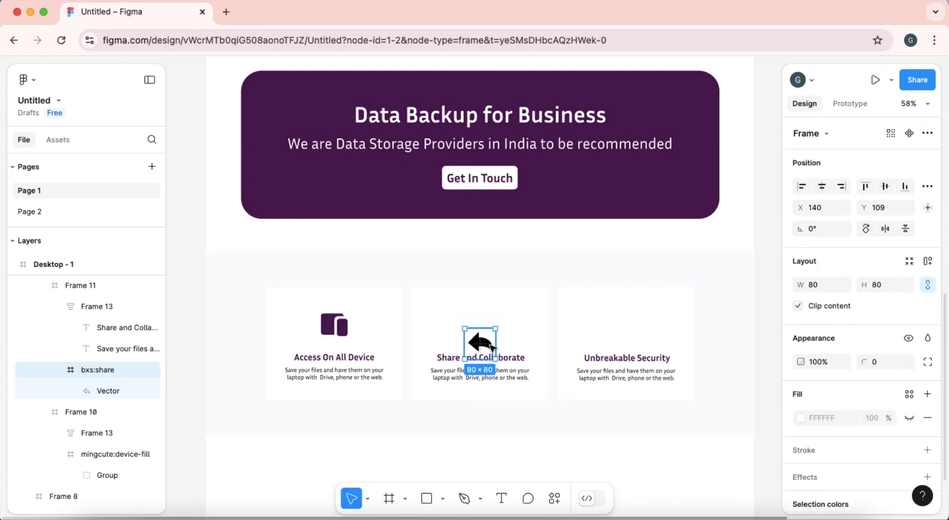
drag(482, 340, 484, 327)
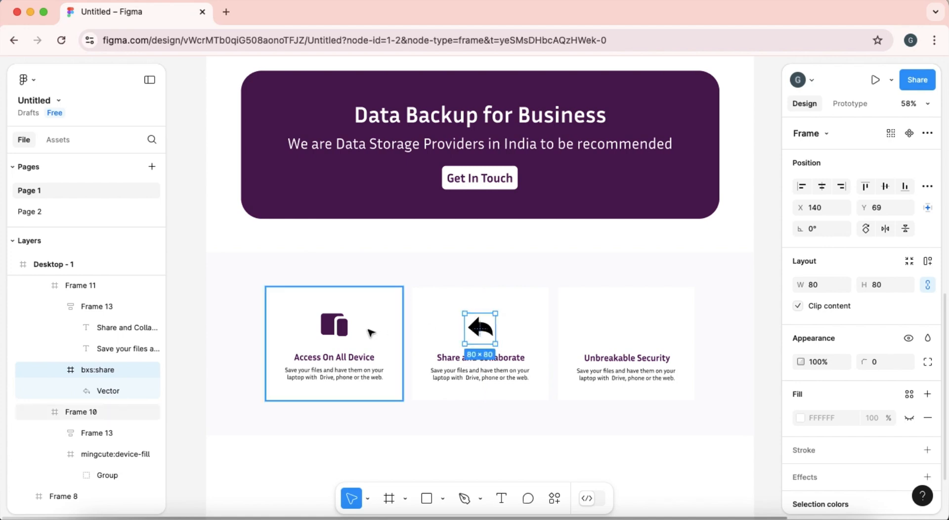
Step: Compare the share icon with the device icon and move the share icon up to about Y 59
click(339, 332)
click(339, 332)
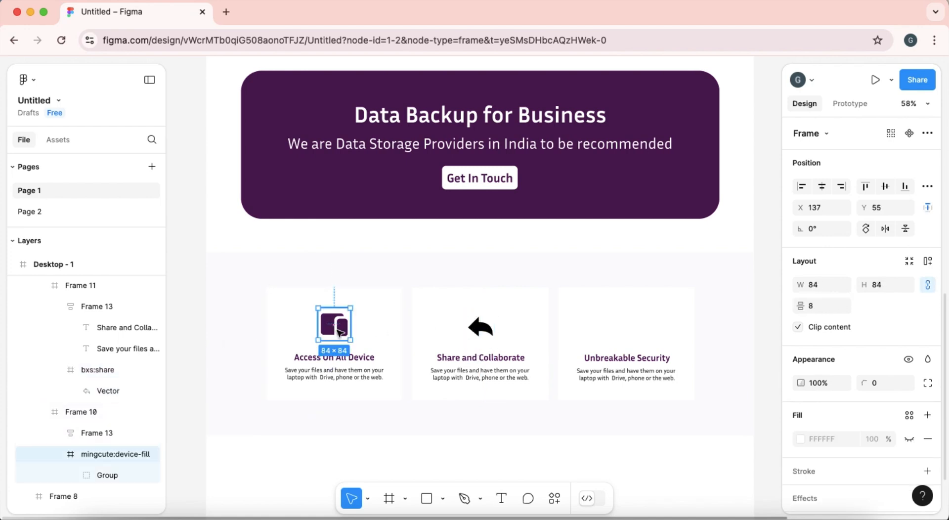
click(477, 334)
click(477, 334)
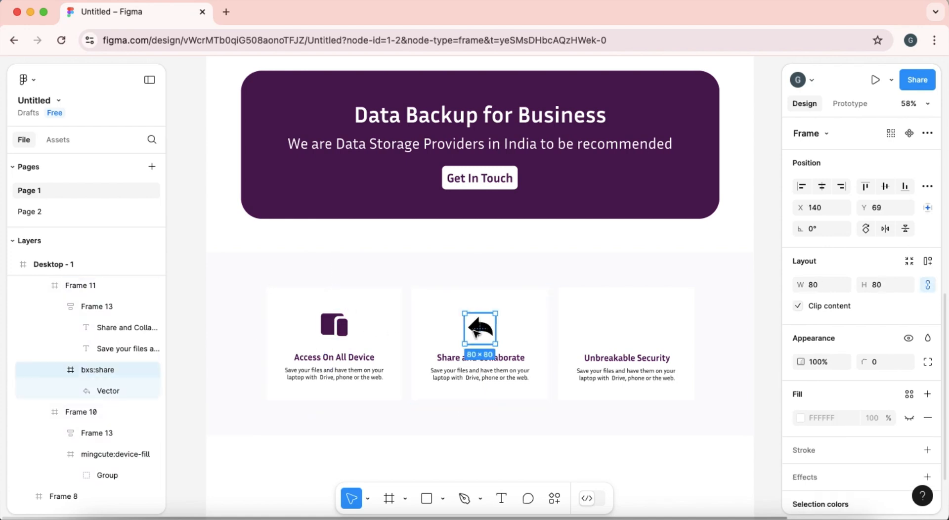
click(587, 338)
double_click(479, 327)
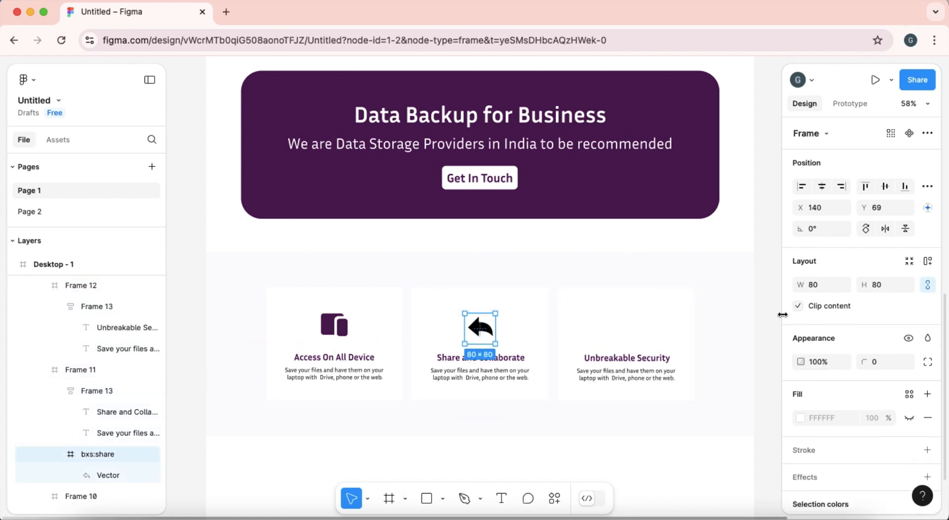
drag(483, 331, 491, 325)
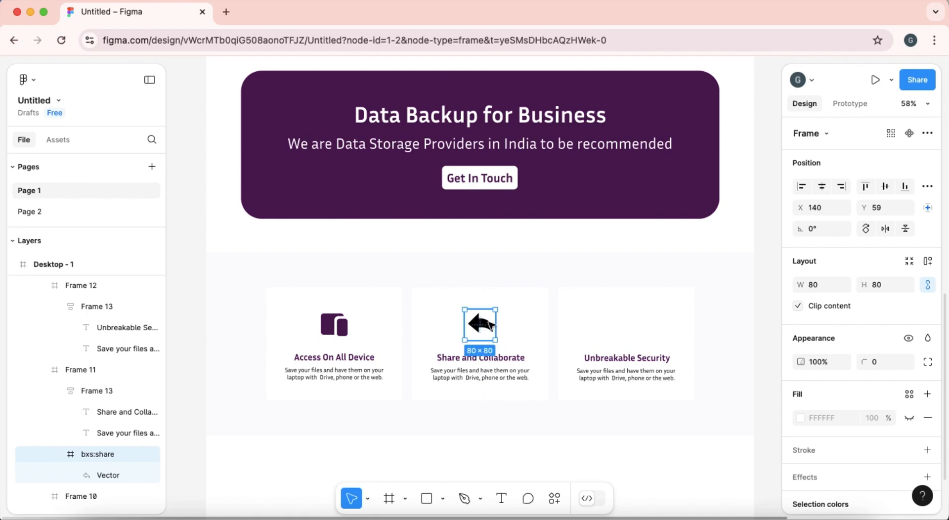
Step: Try to nest the bxs:share icon above the heading inside the "Share and Collaborate" card's Frame 13
click(344, 337)
click(344, 337)
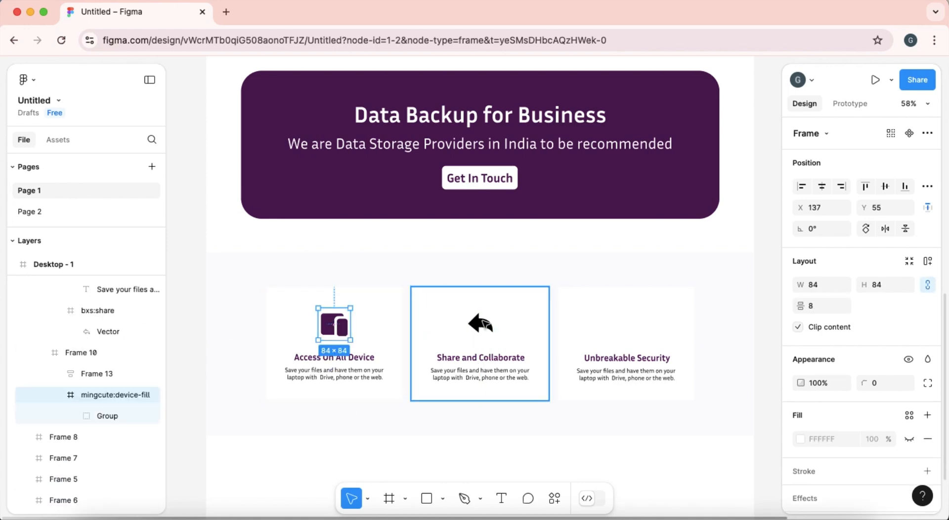
click(487, 328)
click(487, 328)
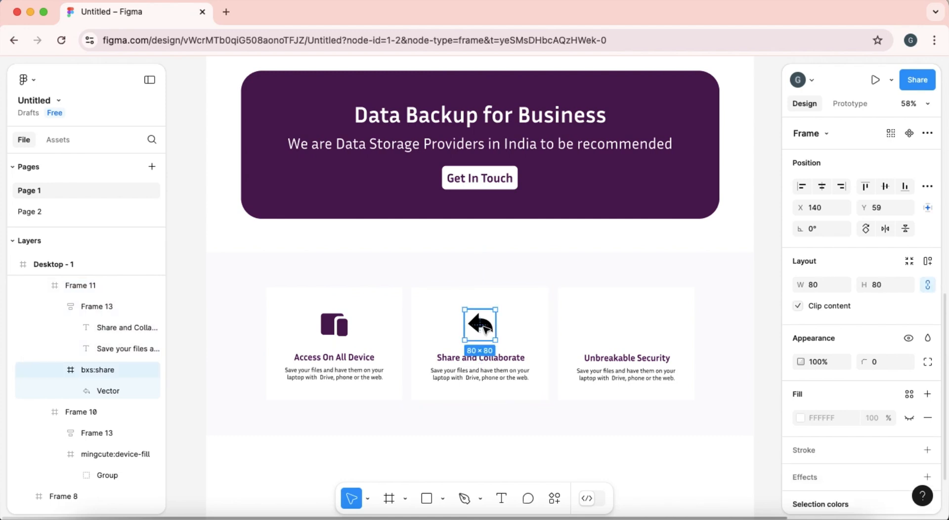
click(798, 307)
drag(95, 370, 105, 328)
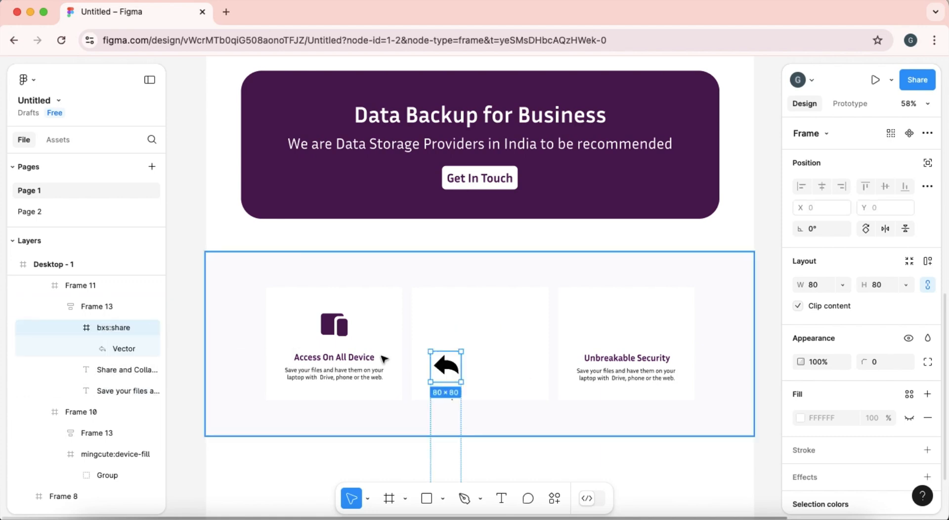
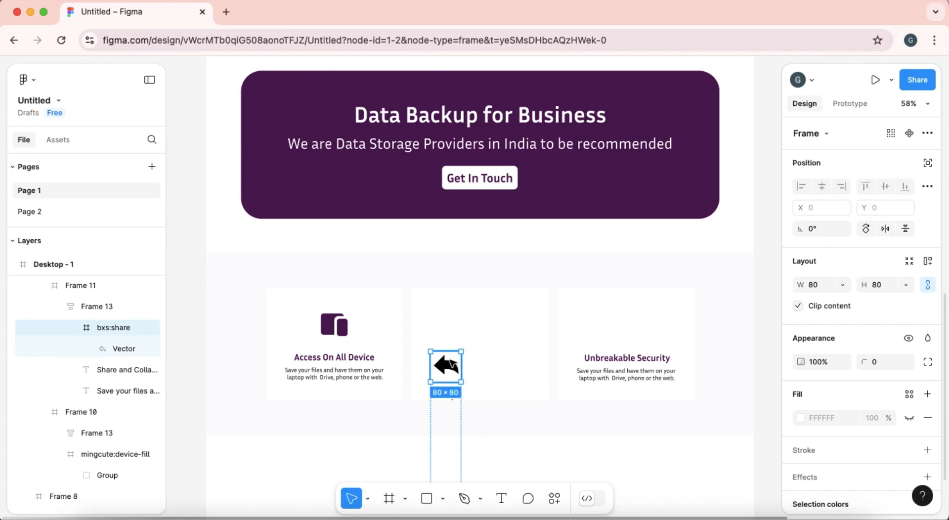
drag(451, 362, 451, 361)
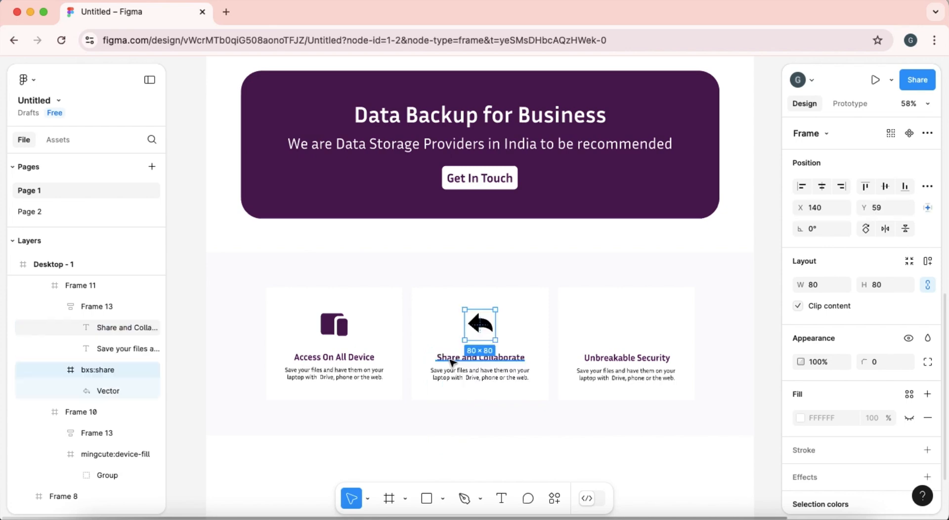
Step: Shrink the share icon's frame to fit the arrow, and flip it horizontally at about Y 74
click(503, 391)
click(478, 324)
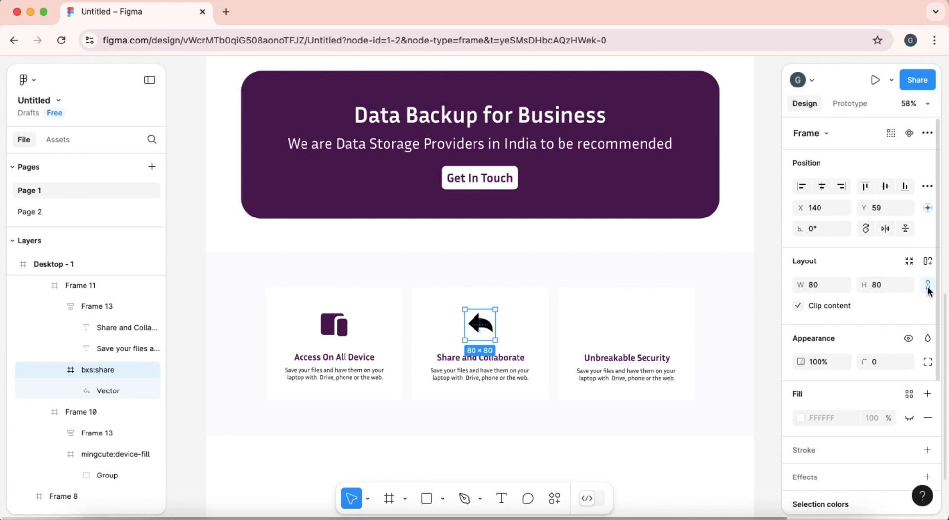
click(910, 262)
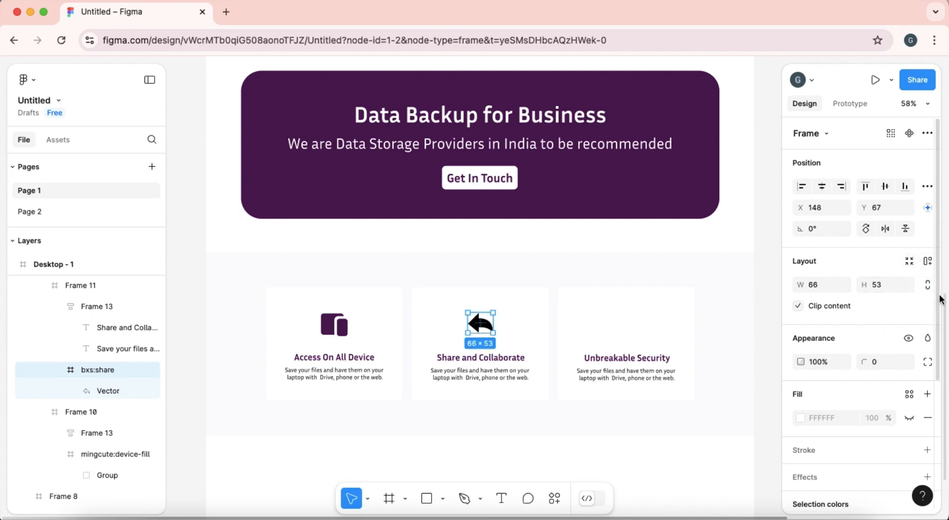
click(886, 229)
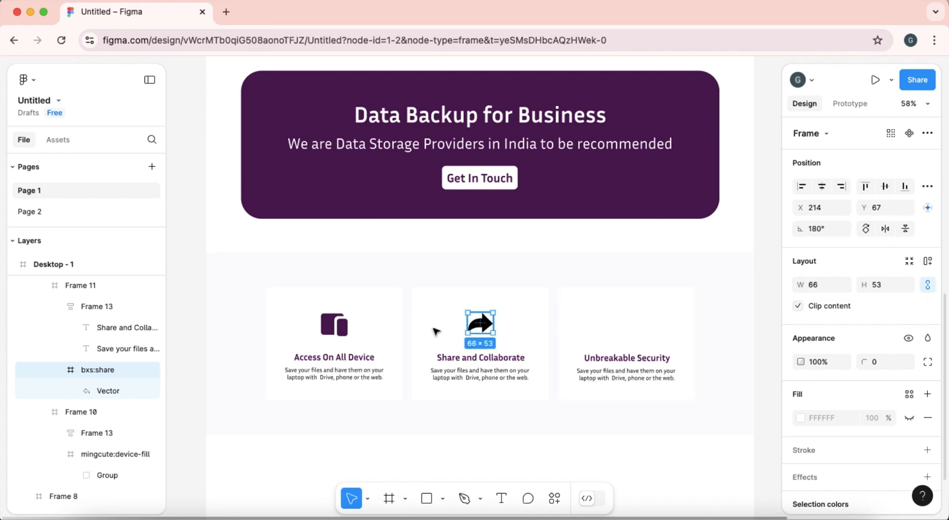
drag(481, 324, 483, 328)
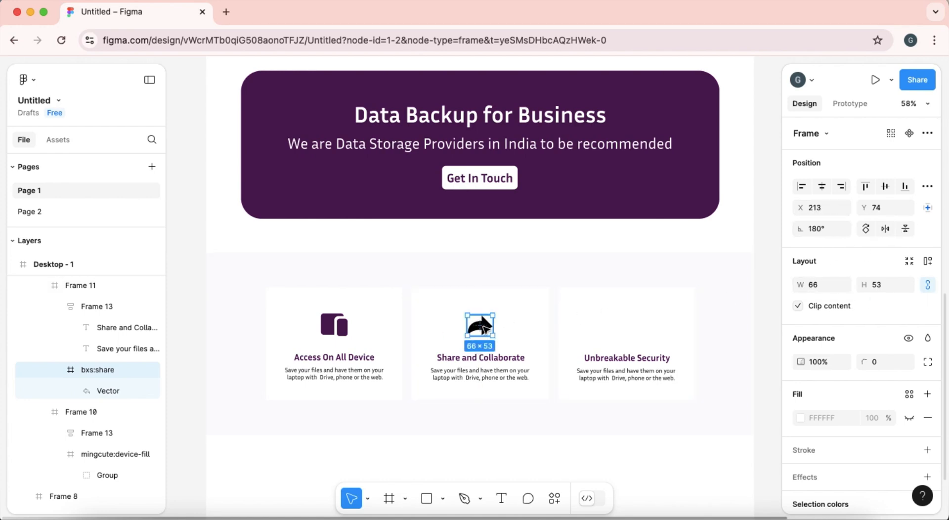
Step: Set the spacing inside the device icon of the "Access On All Device" card to 6
click(336, 327)
click(338, 328)
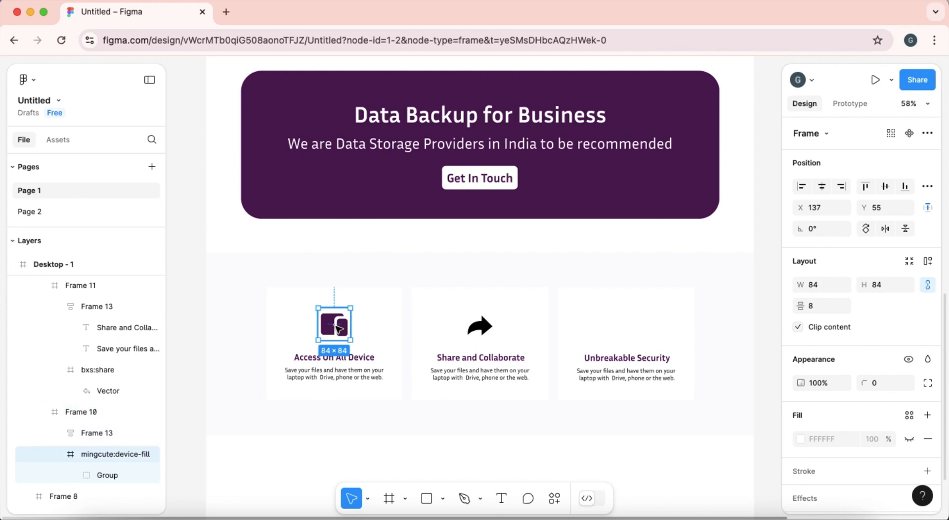
drag(800, 306, 833, 308)
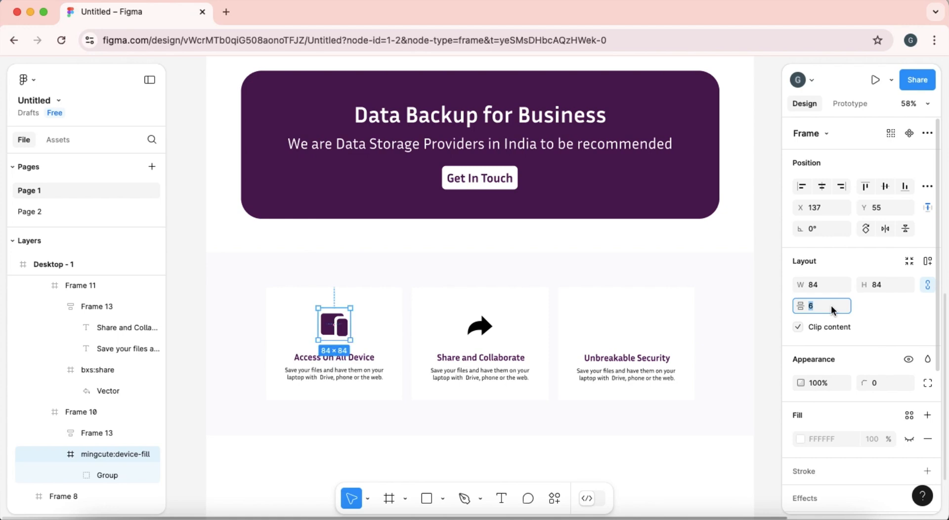
click(698, 405)
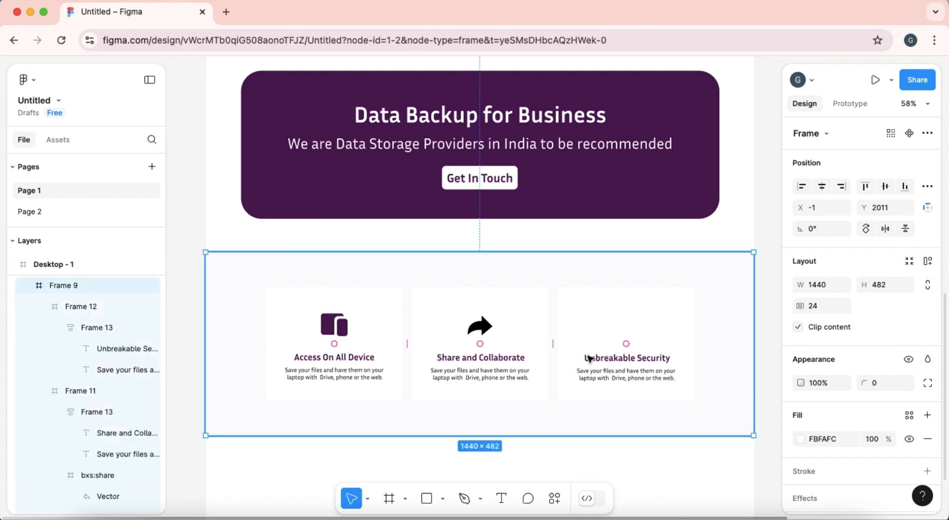
Step: Match the "Share and Collaborate" card's icon-to-text spacing to the first card by setting it to 29
click(479, 333)
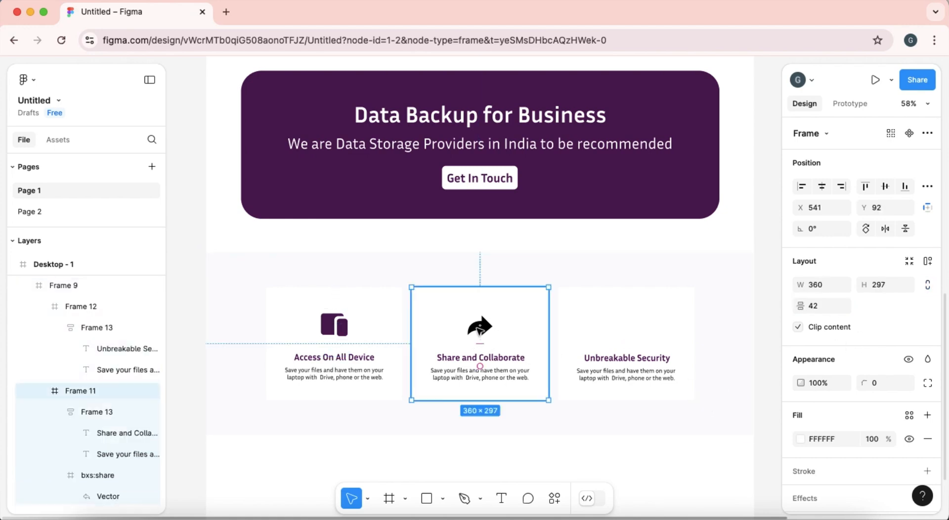
click(388, 324)
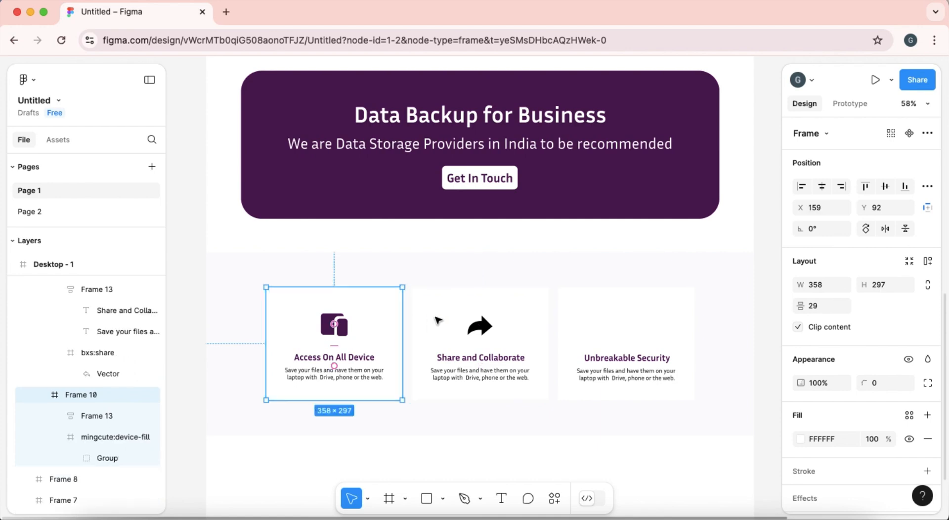
click(465, 317)
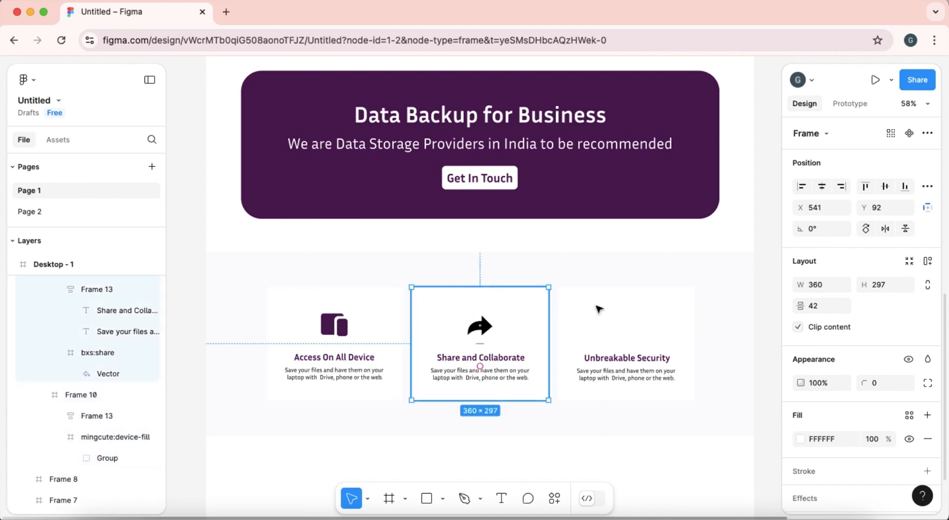
text(29)
key(Return)
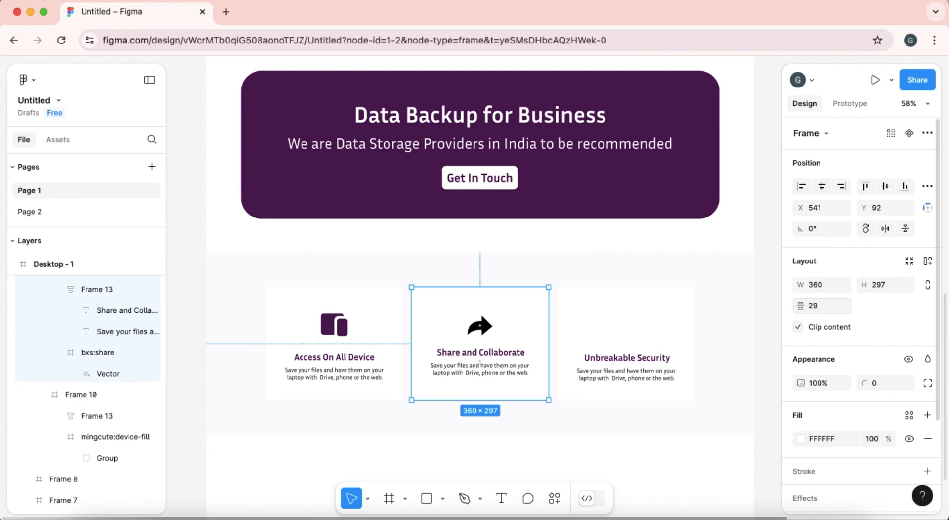
click(426, 435)
click(460, 393)
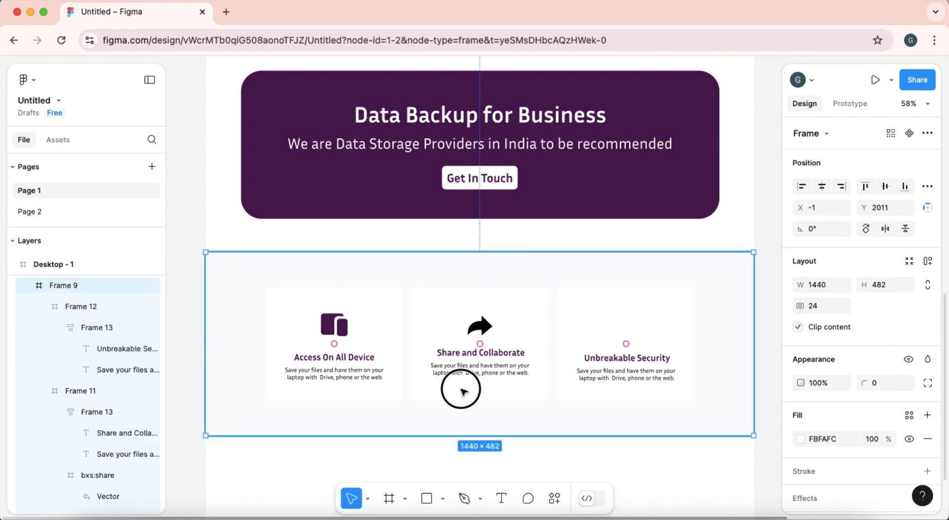
key(Escape)
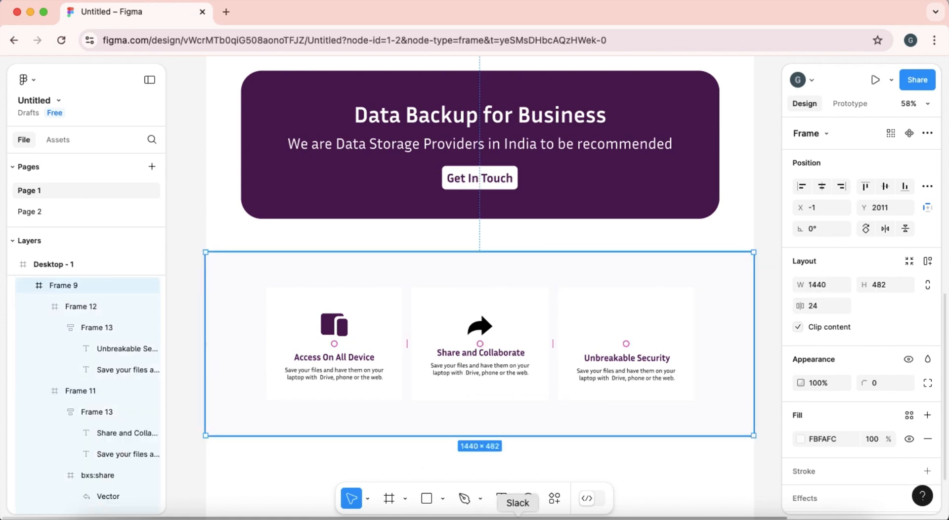
Step: Recolor the share icon from black to the page's dark purple 4E0854
click(485, 328)
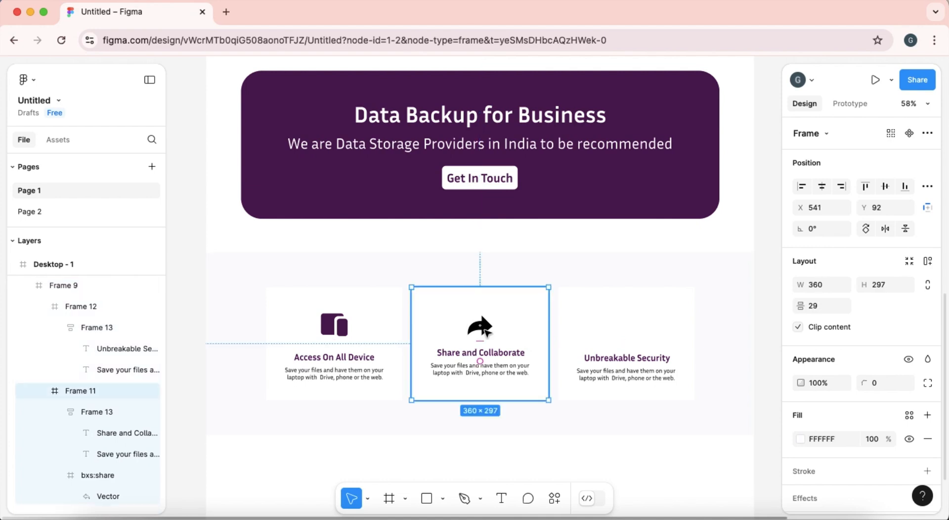
click(484, 326)
scroll(857, 414, down, 3)
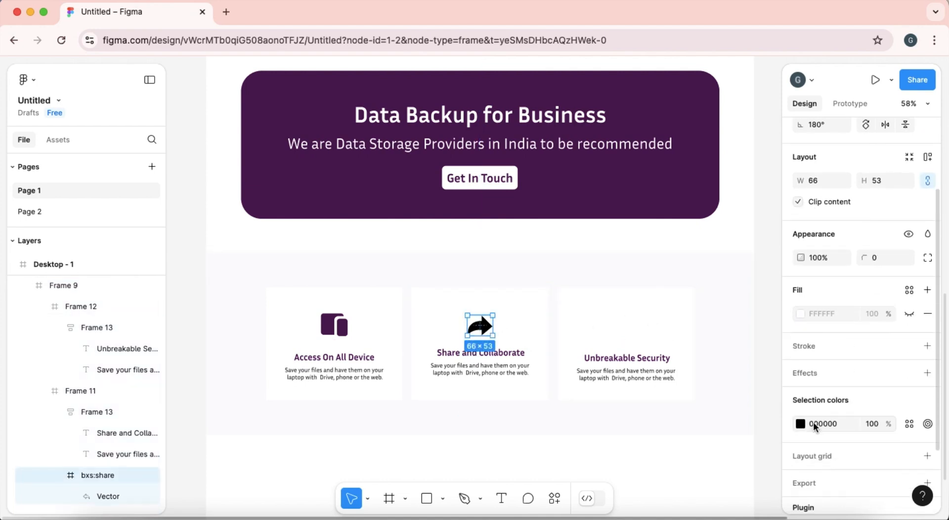
click(801, 424)
click(656, 454)
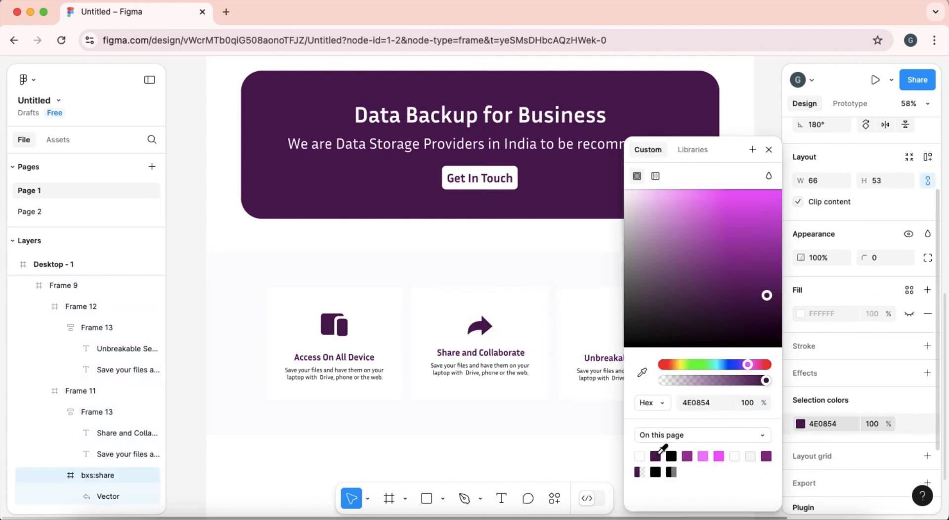
click(769, 149)
Step: Run the Iconify plugin for the "Unbreakable Security" card and search for "security" icons
click(625, 322)
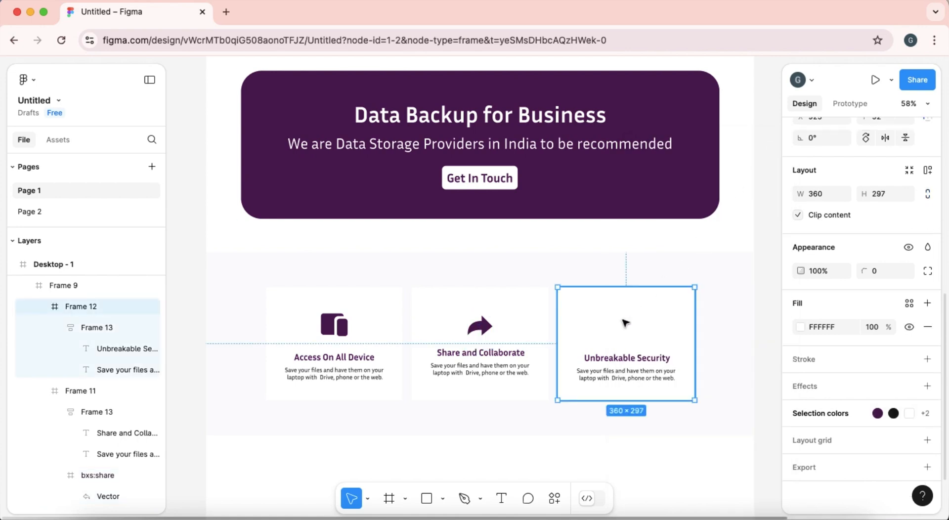
right_click(625, 322)
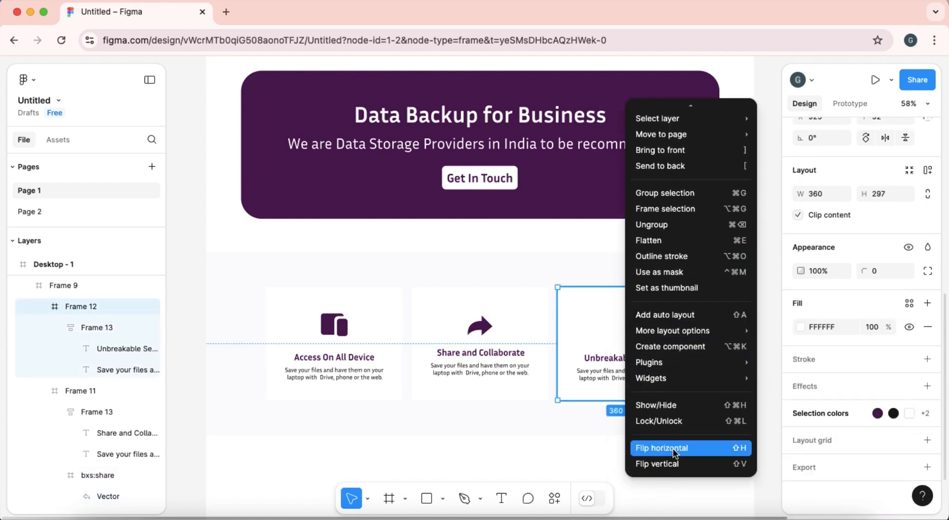
mouse_move(682, 362)
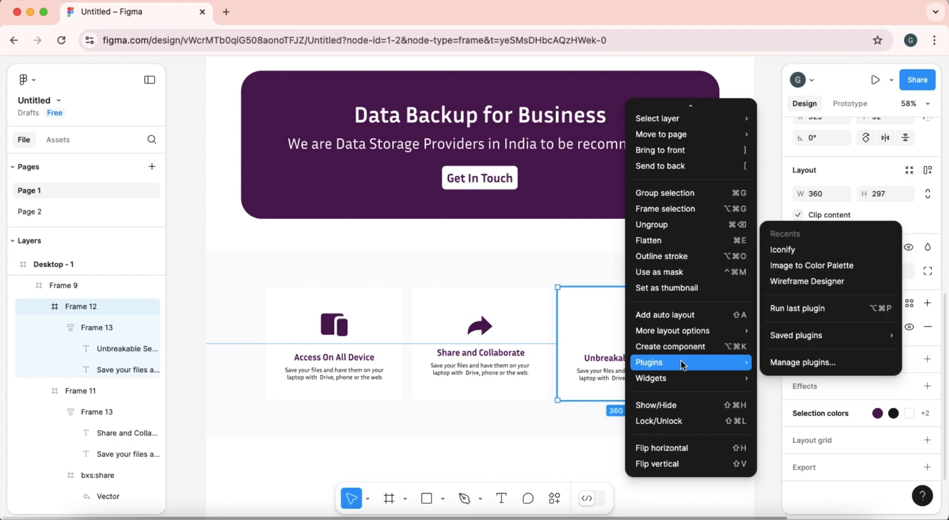
mouse_move(796, 328)
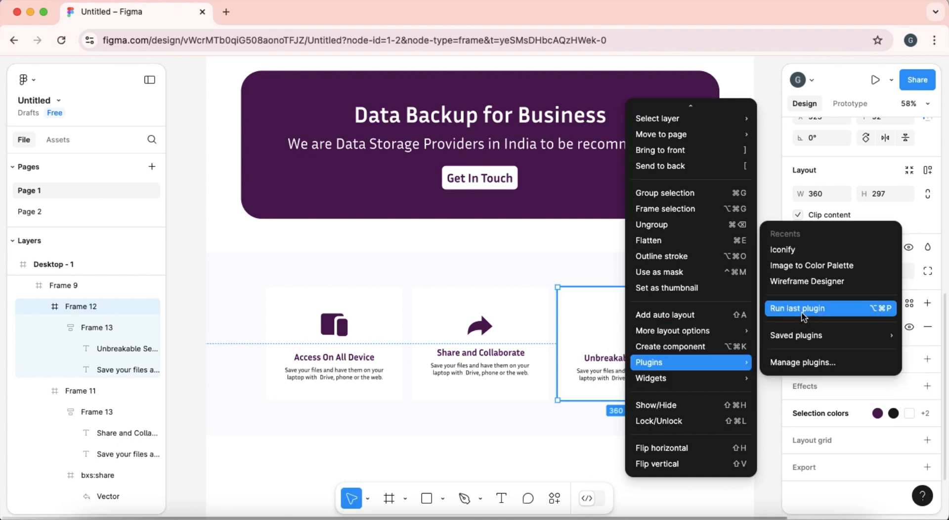
click(802, 310)
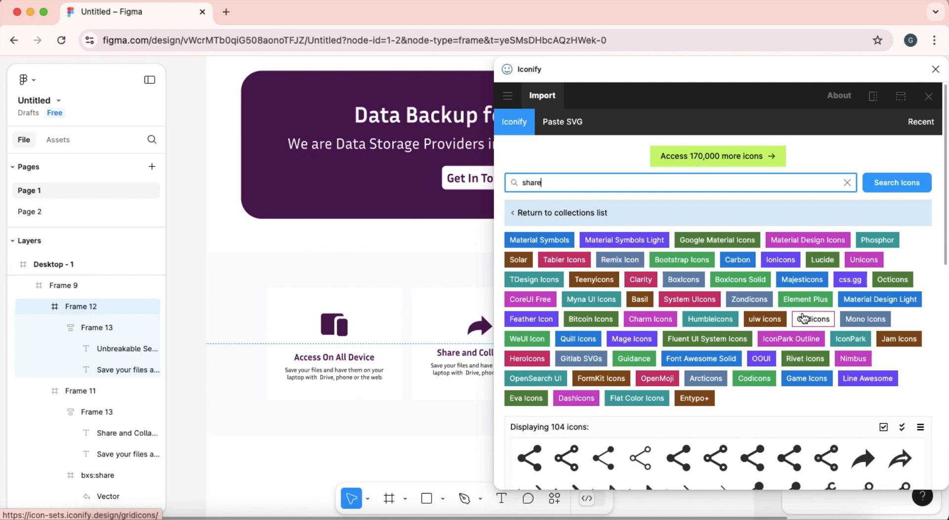
drag(773, 66, 360, 25)
click(247, 179)
double_click(246, 179)
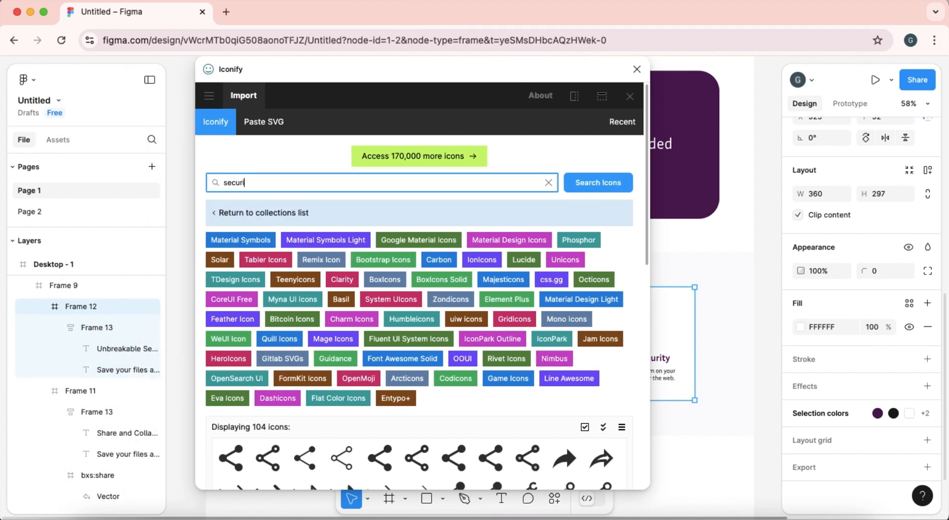
scroll(396, 445, down, 10)
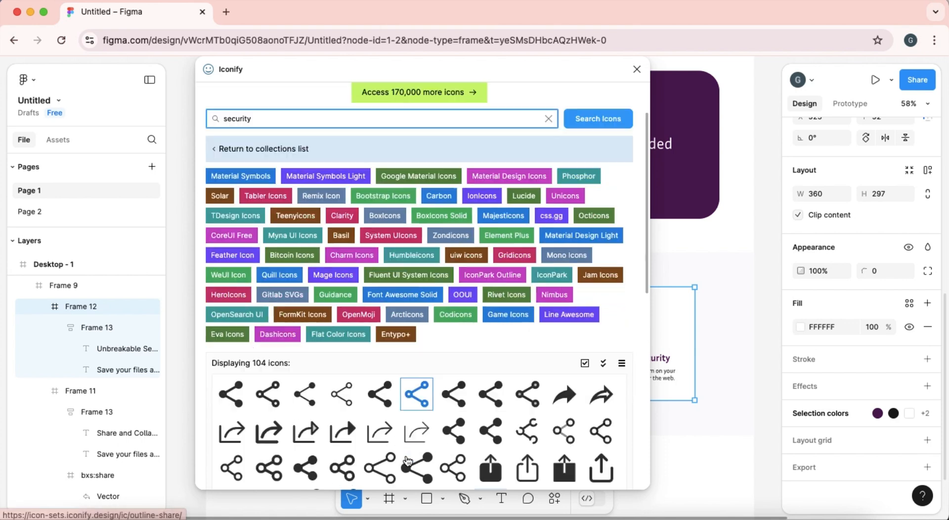
scroll(408, 459, up, 10)
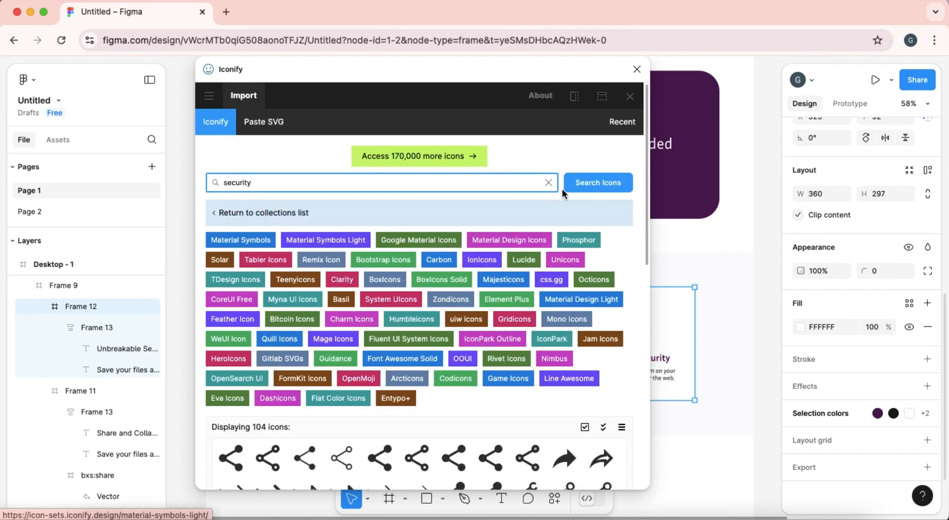
click(598, 182)
Step: Import the material-symbols:security icon at height 70 into the "Unbreakable Security" card and place it centered above the heading
scroll(346, 366, down, 2)
click(232, 322)
scroll(238, 328, down, 5)
scroll(237, 328, down, 3)
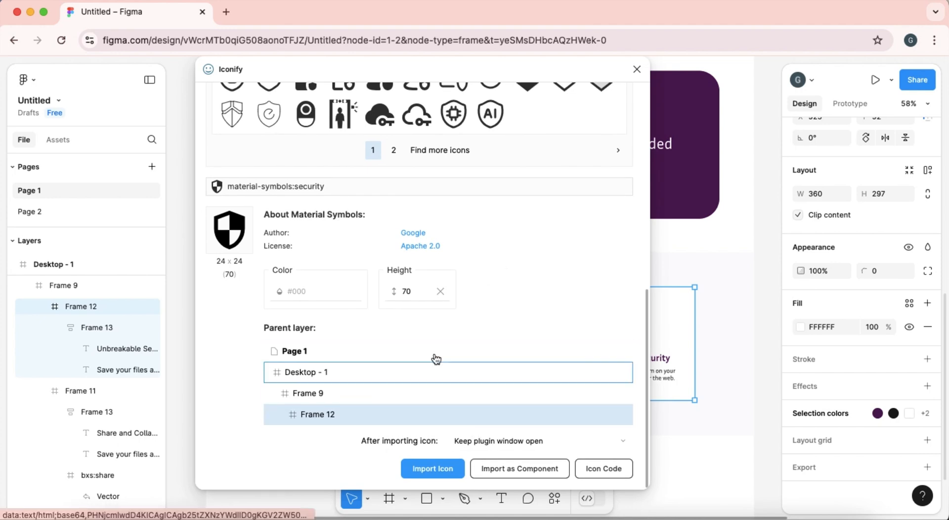
click(438, 468)
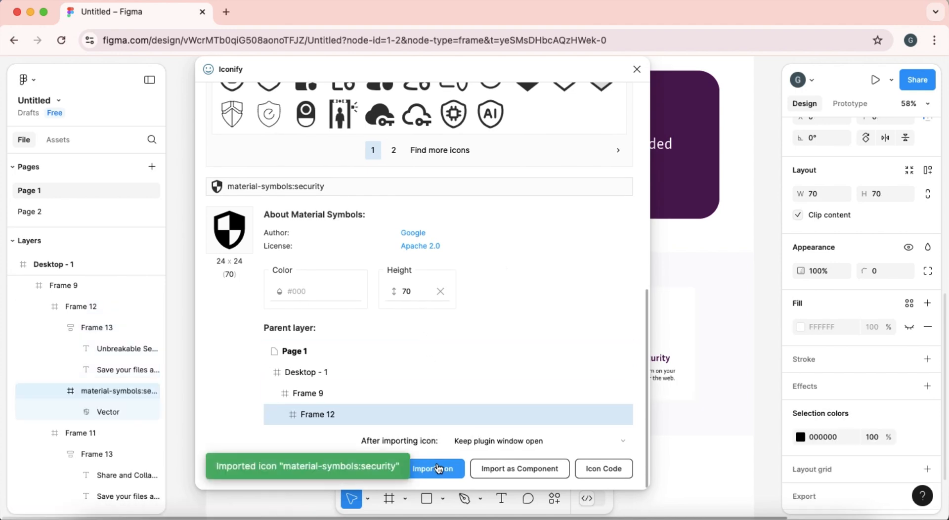
click(636, 69)
drag(576, 307, 631, 332)
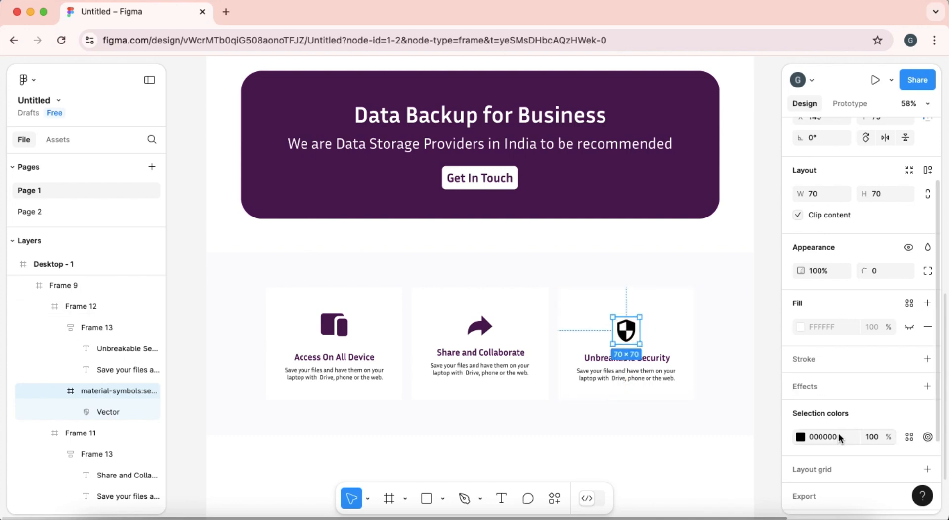
Step: Lock the shield icon's aspect ratio, resize it to 80 × 80 and recenter it above the heading
scroll(840, 430, down, 1)
click(887, 176)
click(930, 173)
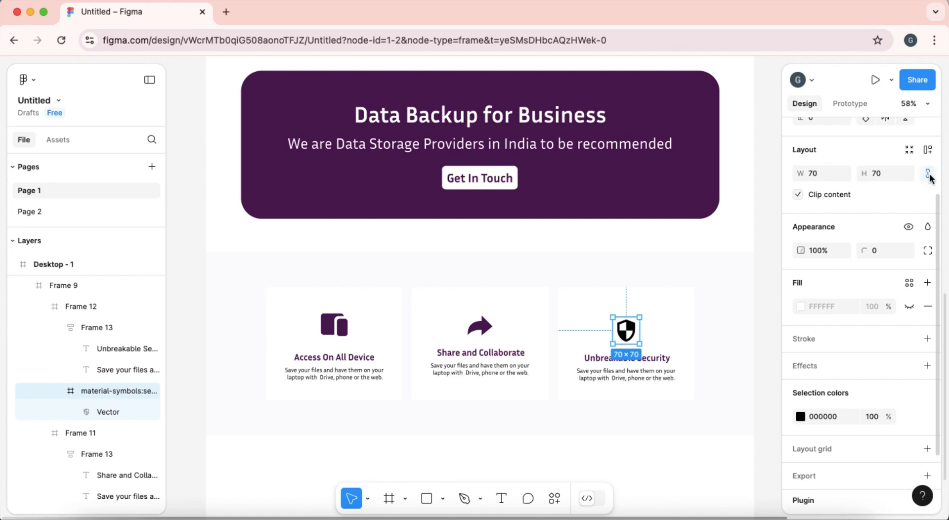
click(907, 173)
click(879, 177)
text(80)
key(Return)
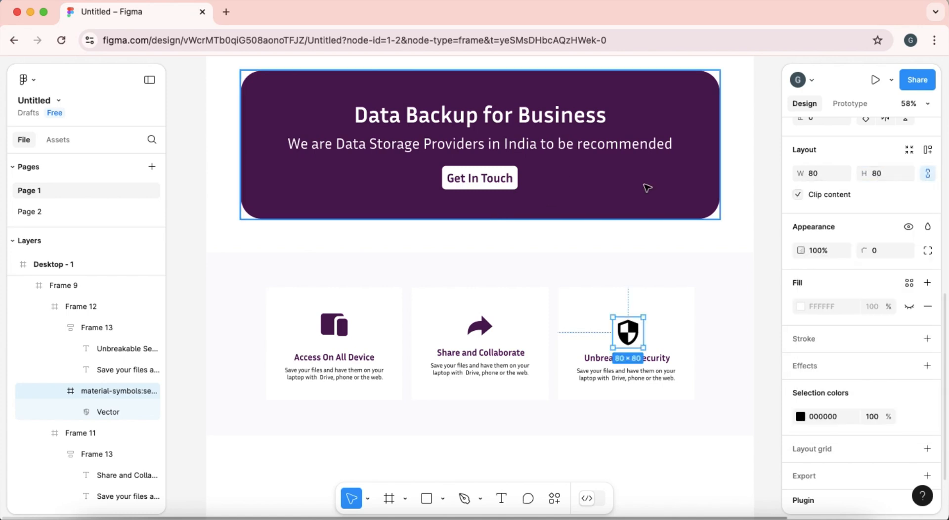
drag(629, 328, 632, 329)
Step: Recolor the shield icon to the page's dark purple 4E0854
click(801, 416)
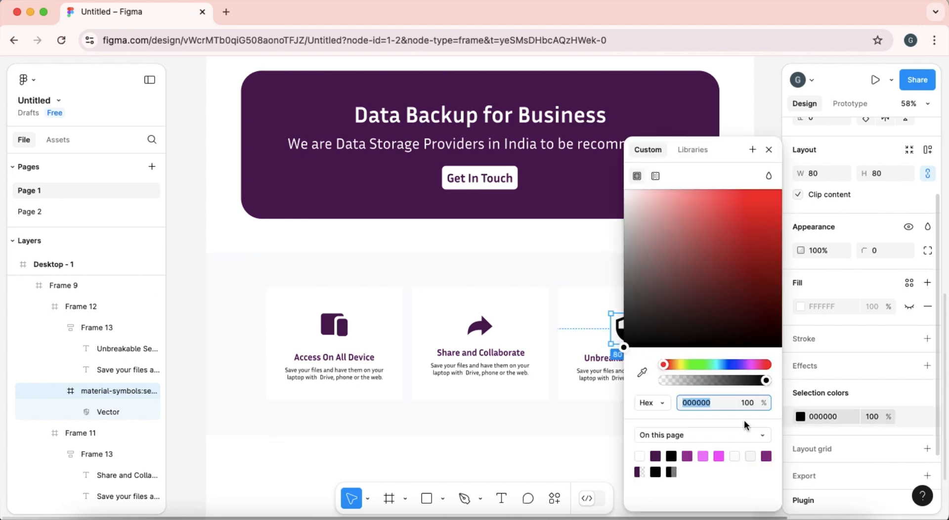
click(659, 454)
click(525, 459)
Step: Add a drop shadow effect without any stroke to all three feature cards
double_click(609, 395)
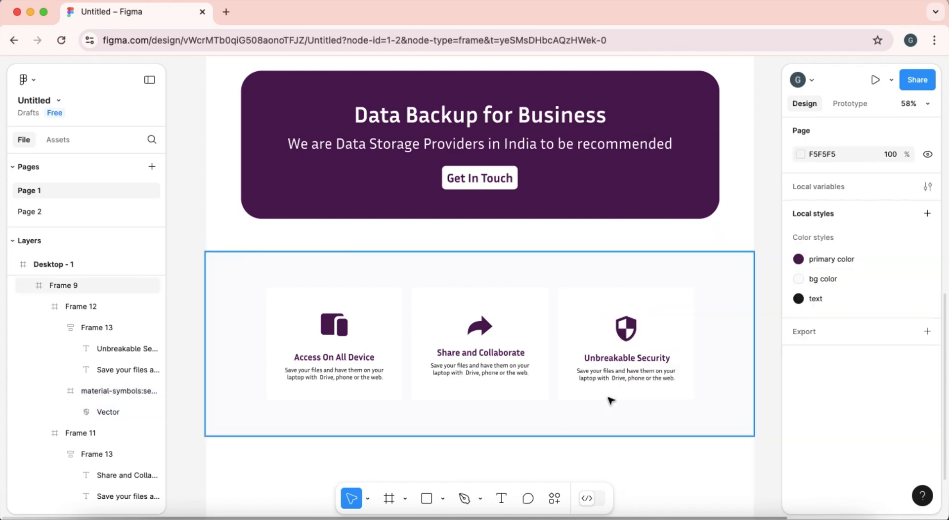
shift+click(537, 399)
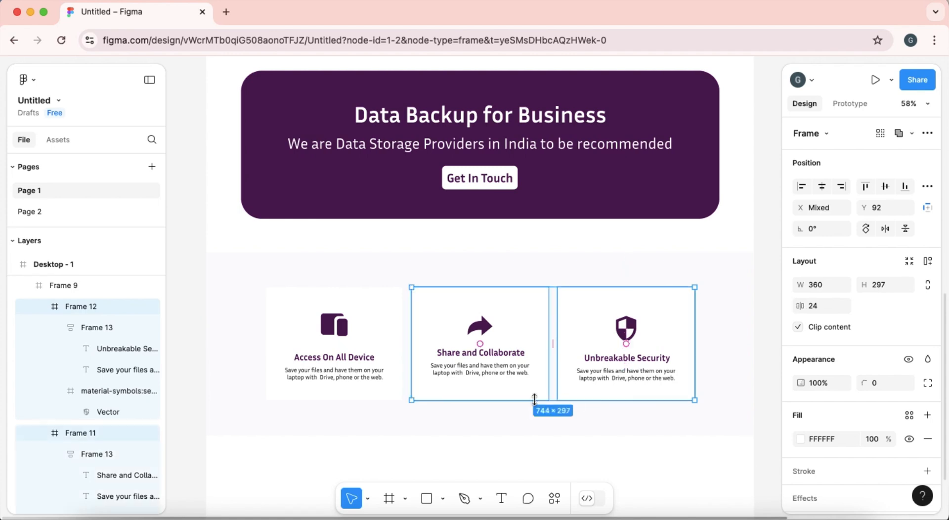
shift+click(393, 398)
scroll(808, 438, down, 3)
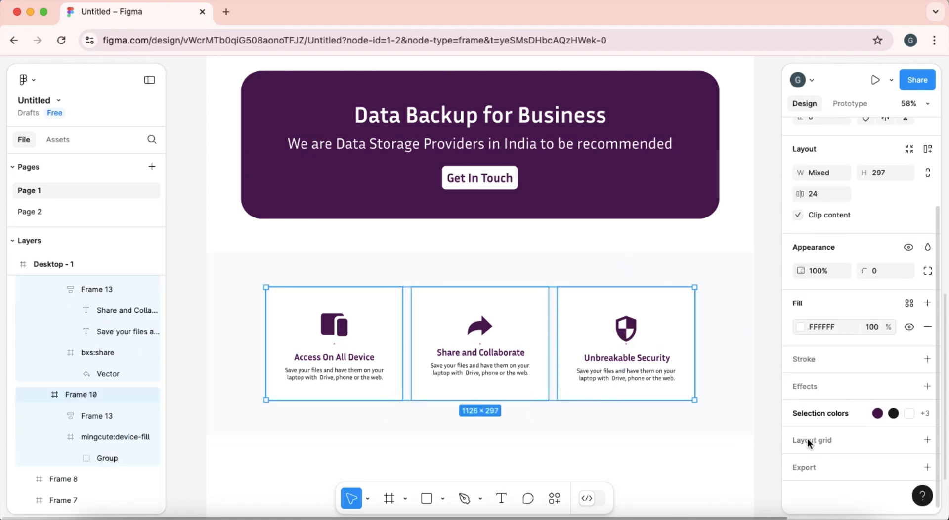
click(927, 360)
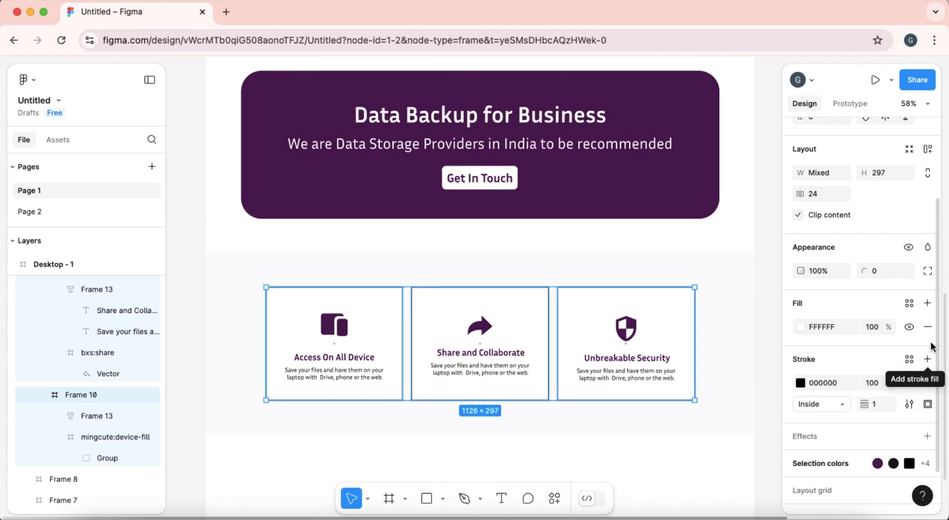
click(928, 383)
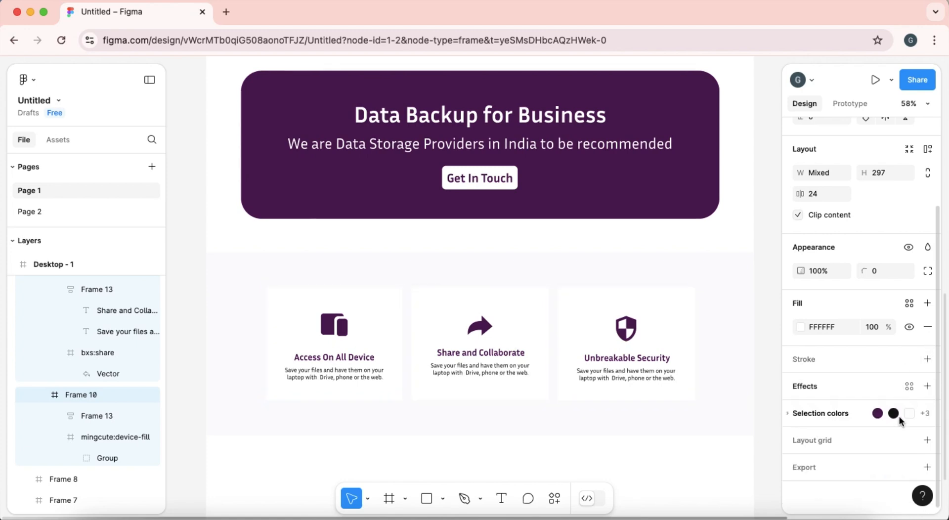
click(927, 387)
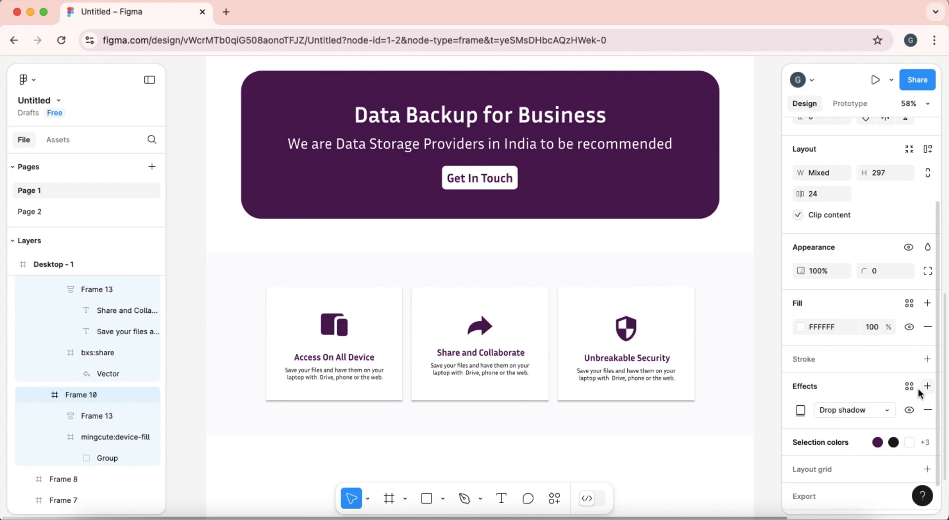
click(845, 410)
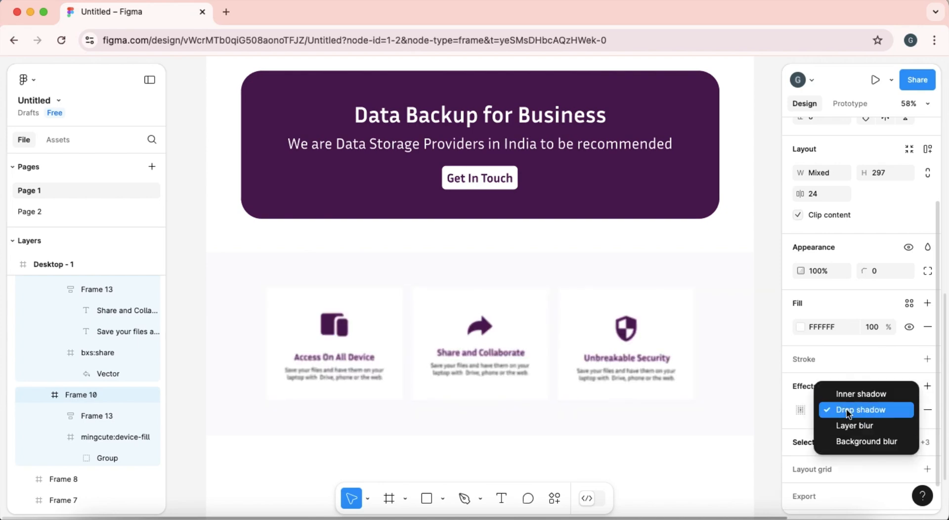
click(847, 409)
Step: Set the three cards' drop shadow to Y 1, blur 21.6, spread -1 and 20% opacity
click(799, 411)
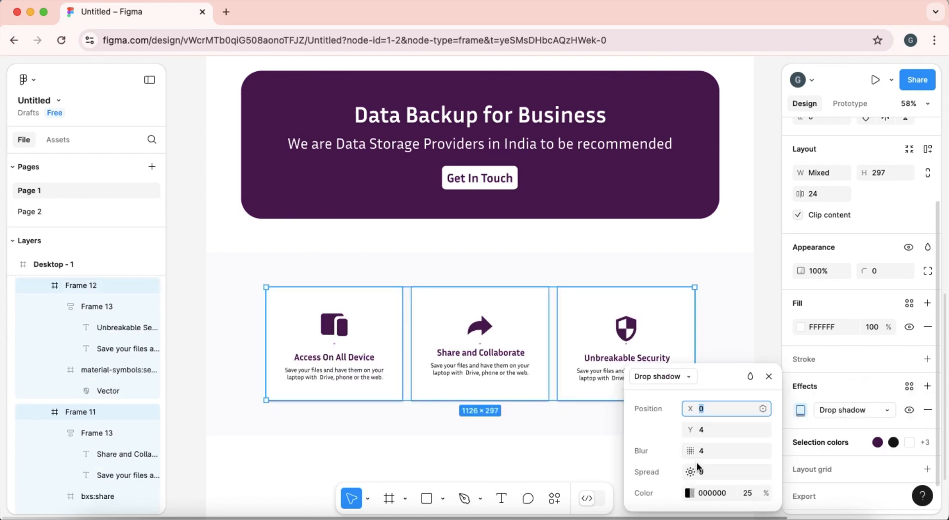
drag(697, 472, 678, 461)
drag(690, 427, 688, 433)
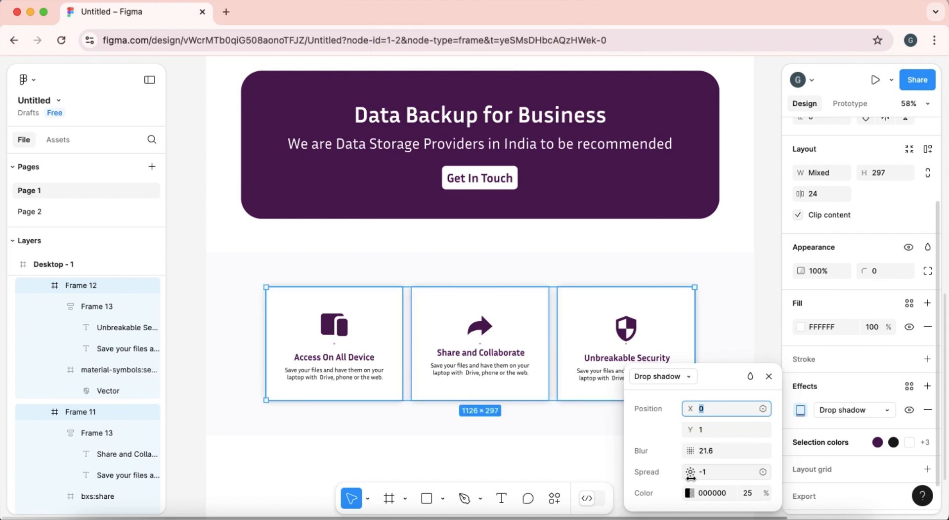
click(749, 495)
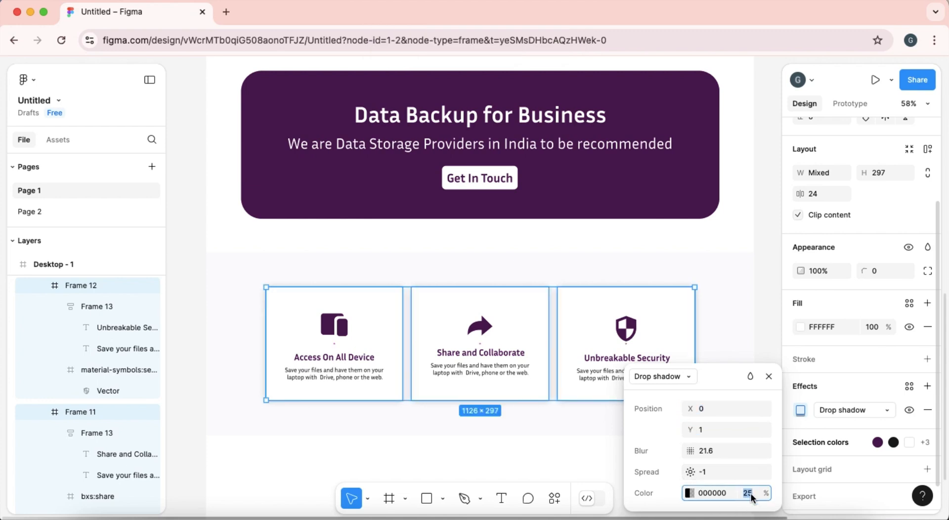
text(20)
click(564, 439)
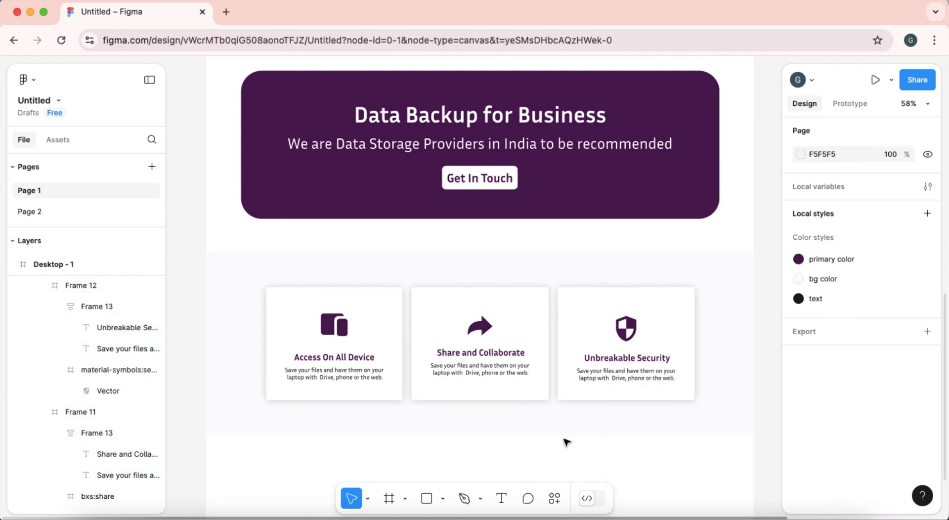
Step: Extend the feature section's background frame downward to a height of 498
scroll(567, 442, down, 3)
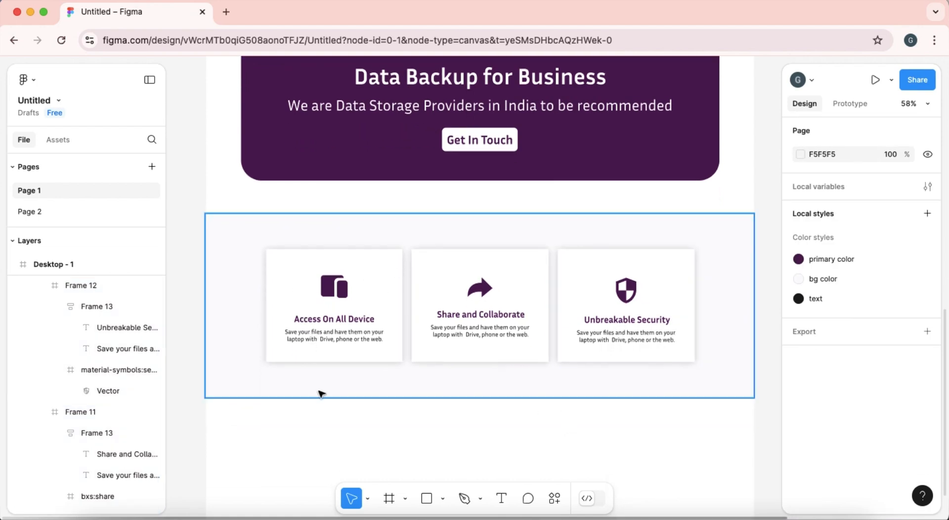
click(321, 394)
drag(458, 399, 459, 403)
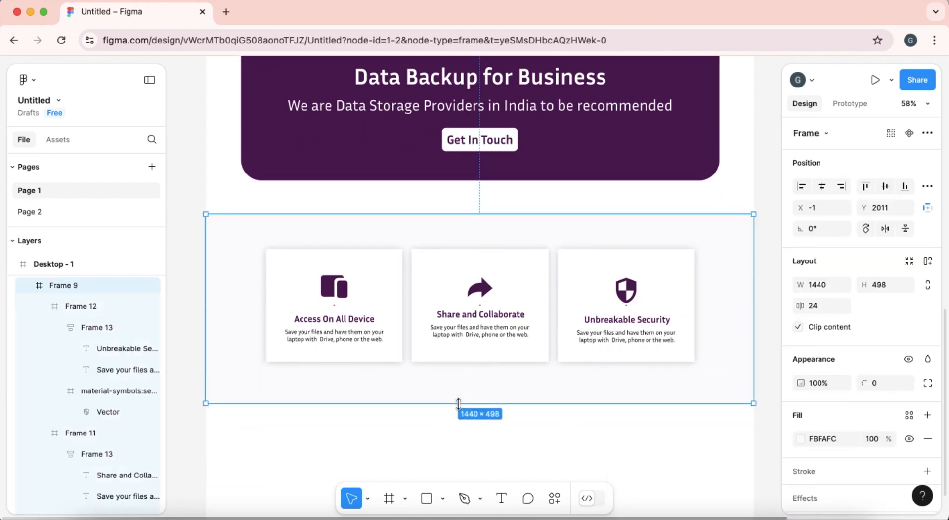
Step: Round the corners of all three feature cards with a radius of 19
click(373, 297)
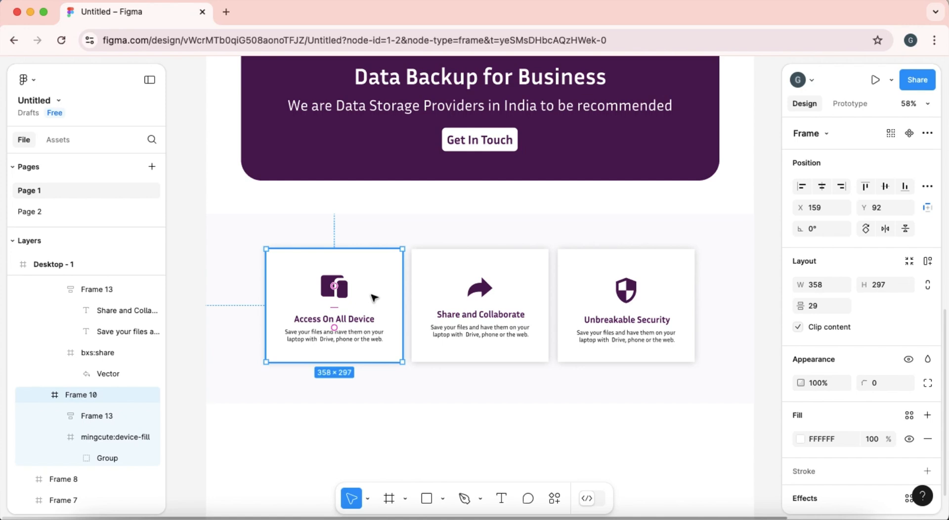
shift+click(487, 284)
shift+click(568, 278)
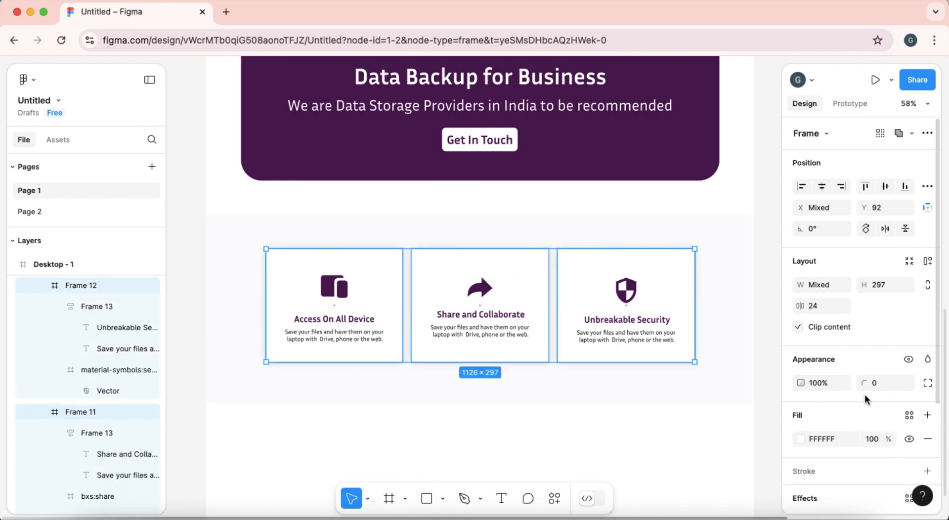
drag(864, 383, 168, 410)
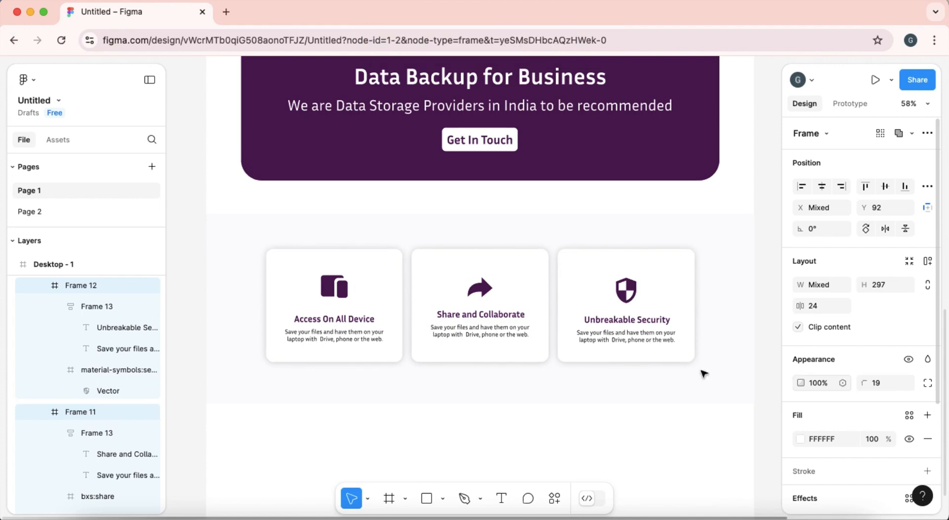
Step: Add auto layout to the "Access On All Device" and "Share and Collaborate" cards individually
click(368, 299)
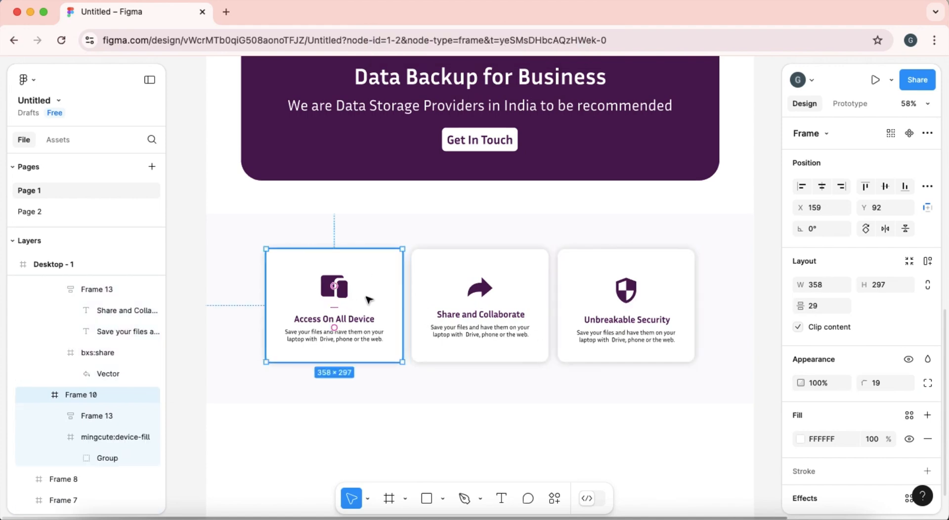
key(shift+a)
click(475, 291)
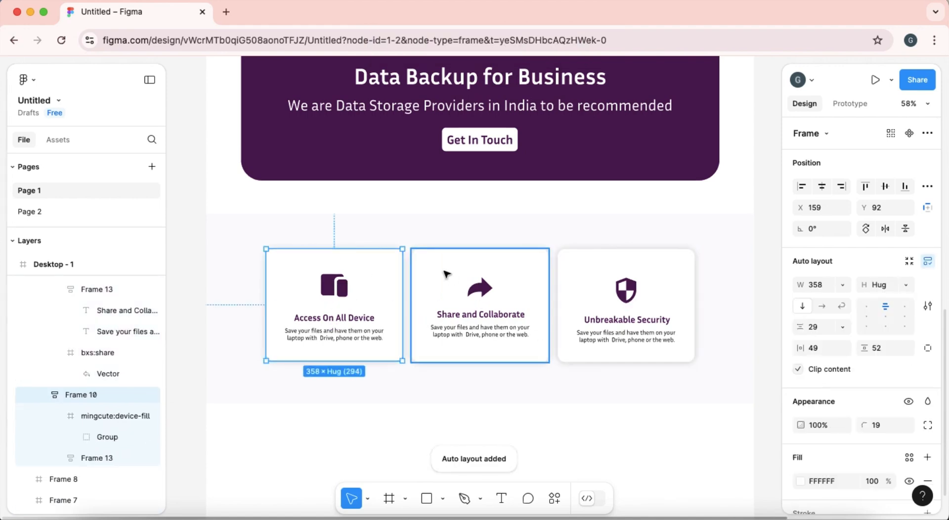
key(shift+a)
shift+click(568, 281)
key(shift+a)
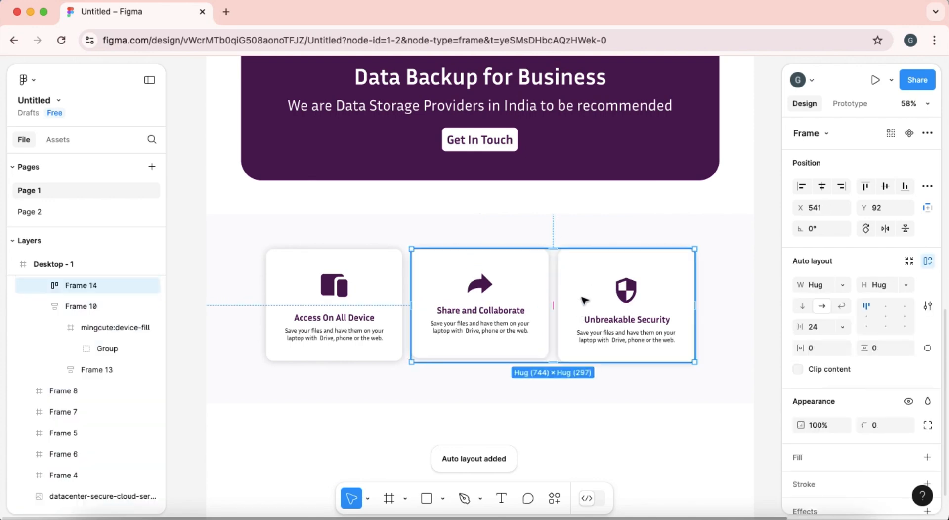
key(super+z)
Step: Try stretching the "Share and Collaborate" card to a height of 294, matching the "Access On All Device" card
click(585, 300)
click(462, 352)
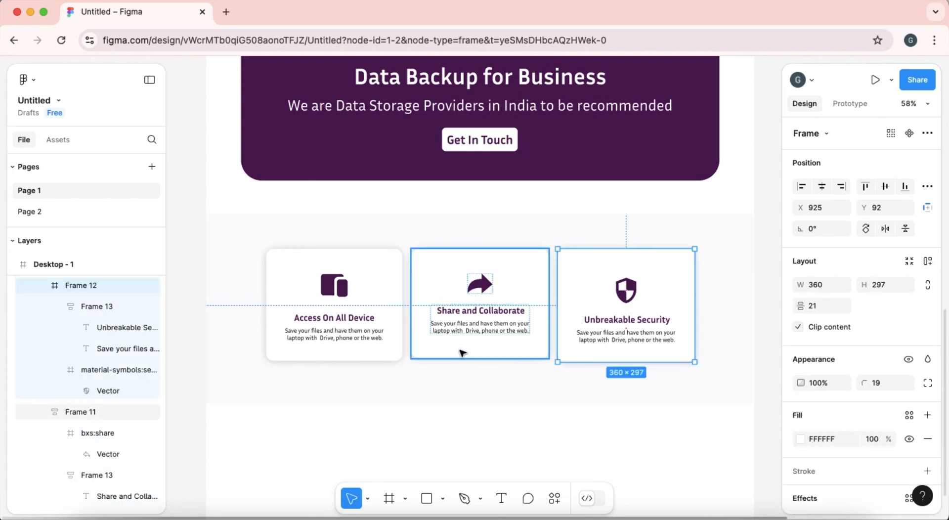
click(331, 311)
click(462, 352)
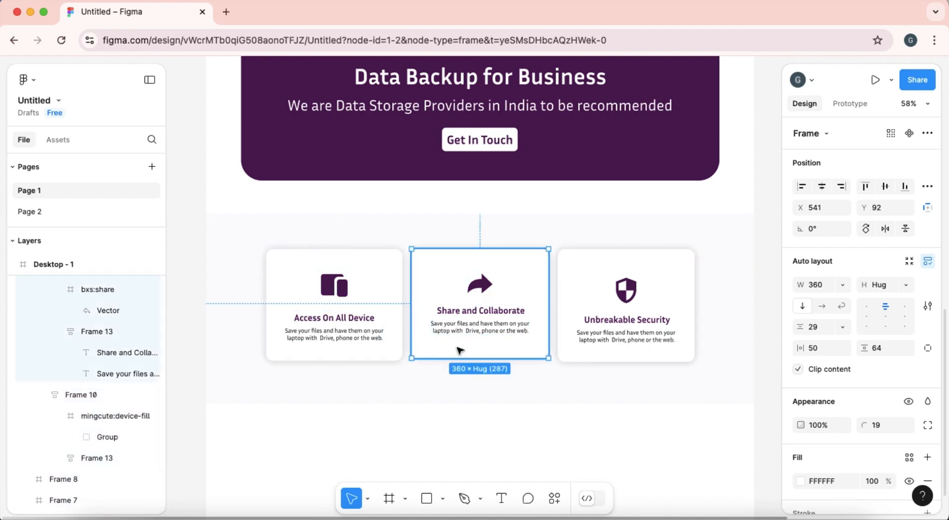
click(334, 346)
click(494, 353)
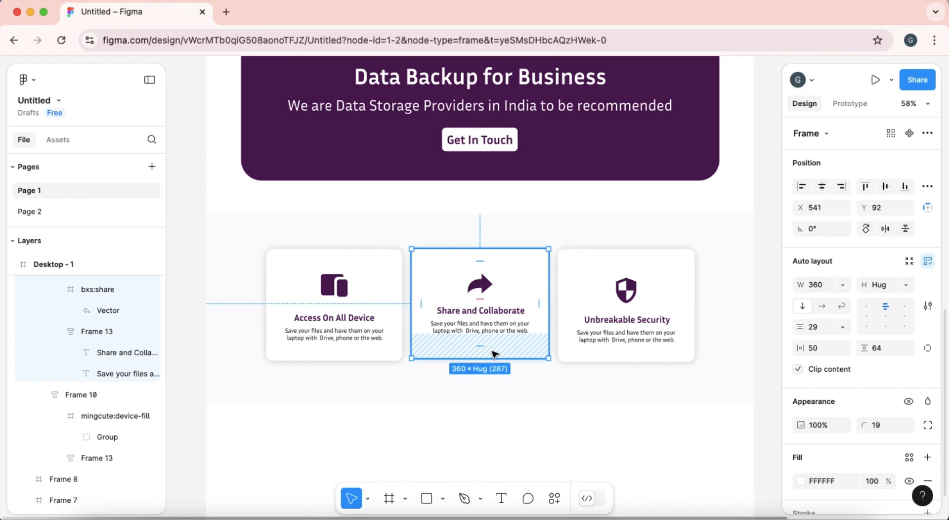
click(349, 336)
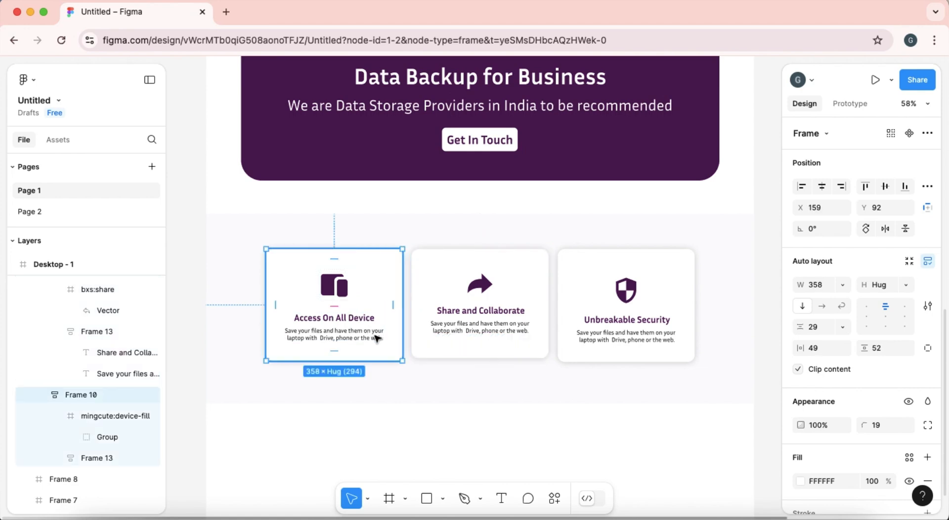
click(477, 353)
drag(511, 359, 512, 361)
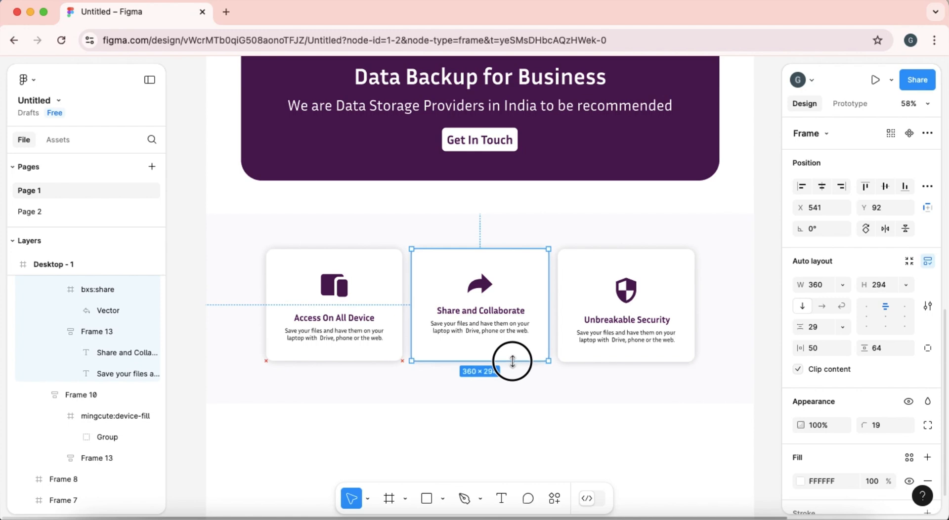
Step: Try a horizontal padding of 50 on the "Access On All Device" card
click(286, 315)
click(824, 351)
text(50)
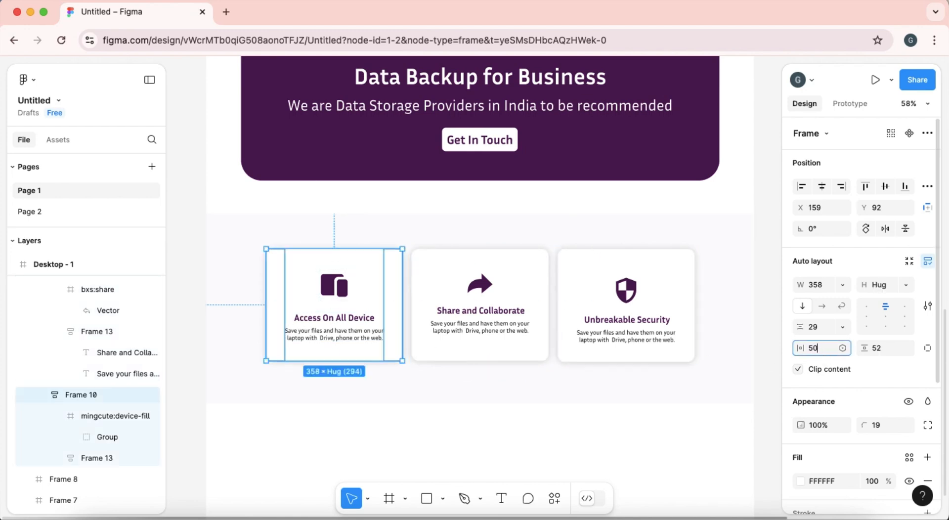
key(Return)
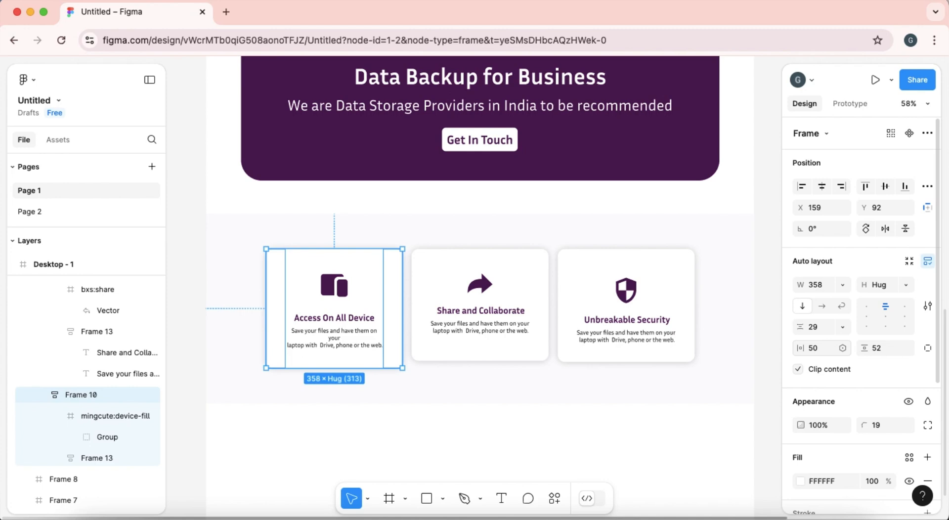
Step: Undo the card padding and height changes, back to before auto layout was added to the "Share and Collaborate" card
key(super+z)
key(super+z)
key(super+z)
key(super+z)
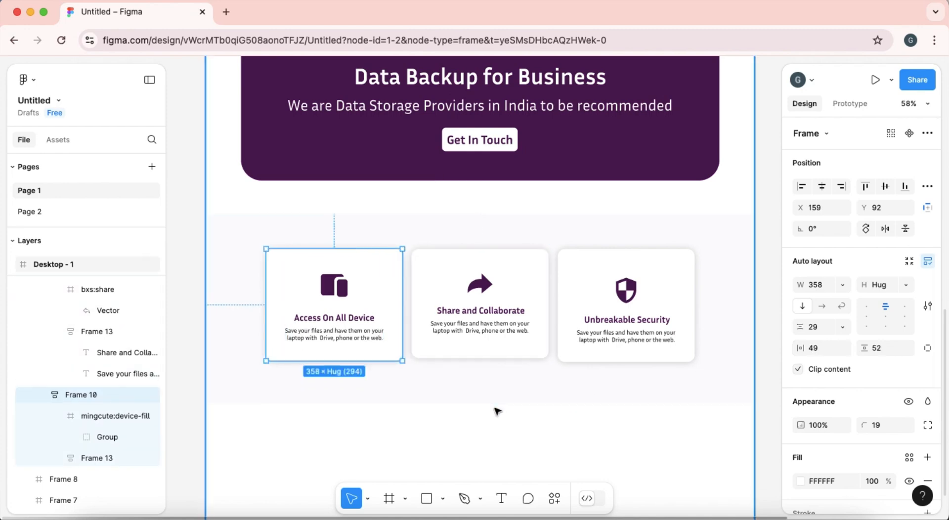
key(super+z)
key(super+z)
key(super+z)
key(super+z)
key(super+z)
key(super+z)
key(super+z)
key(super+z)
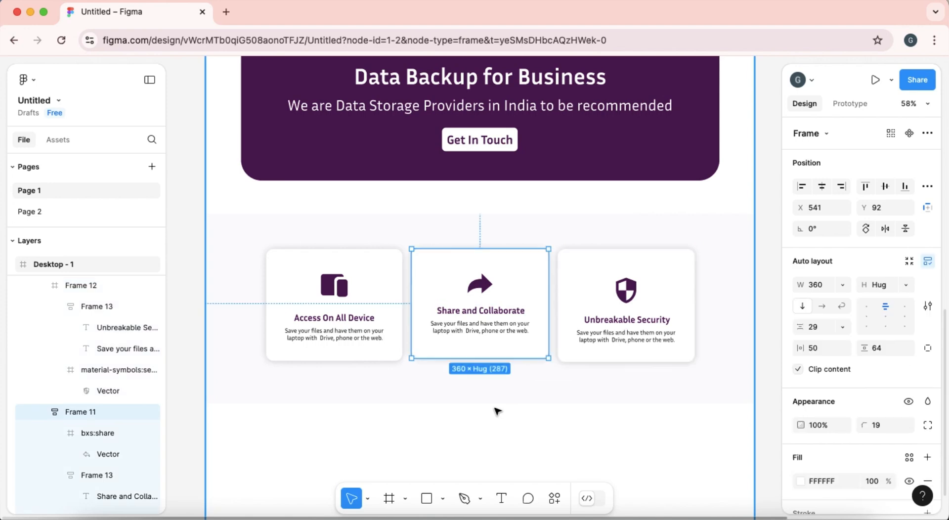
key(super+z)
key(super+z)
key(super+z)
key(super+z)
key(super+z)
key(super+z)
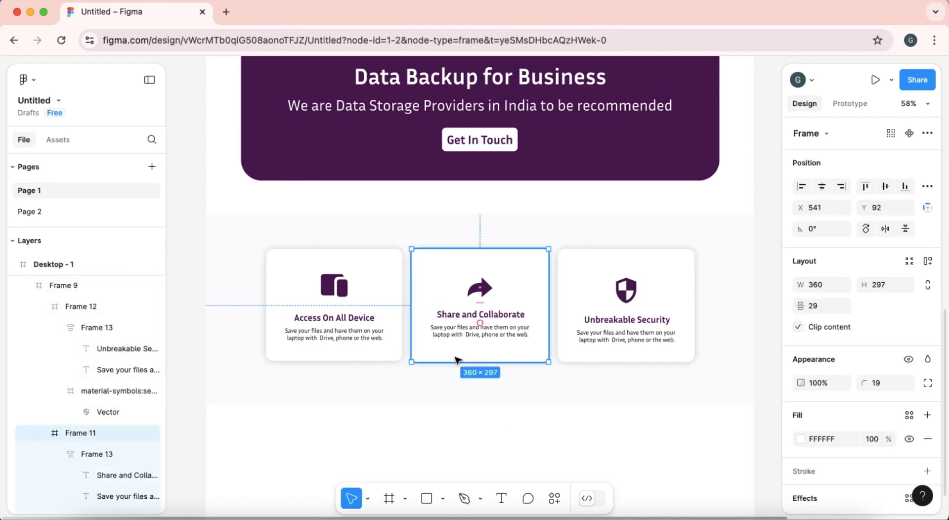
Step: Extend the Desktop - 1 frame downward to a height of 3422
click(289, 423)
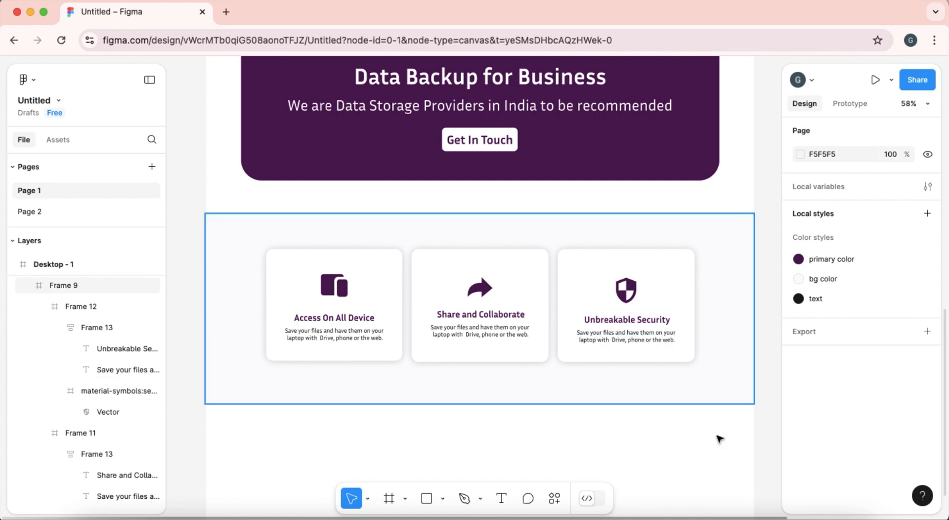
click(692, 396)
scroll(629, 438, down, 3)
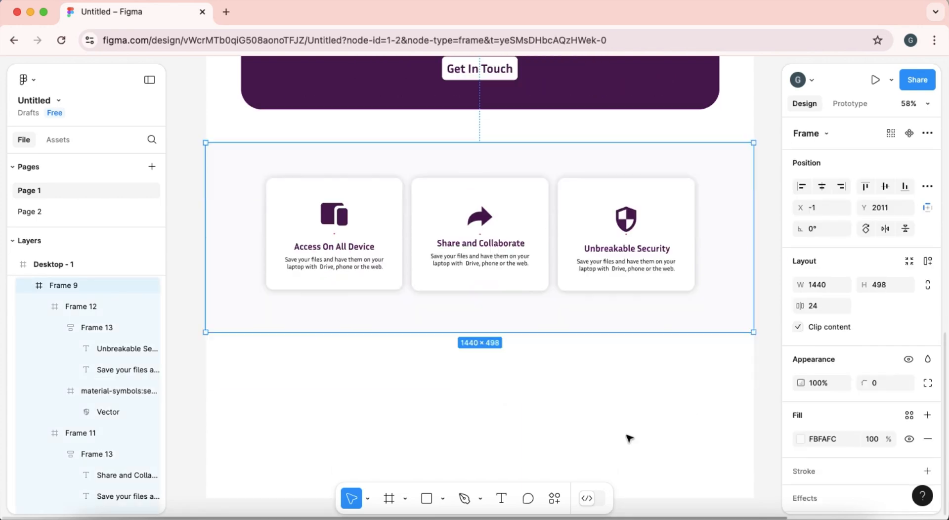
ctrl+scroll(629, 438, down, 5)
scroll(602, 393, up, 2)
scroll(601, 393, down, 2)
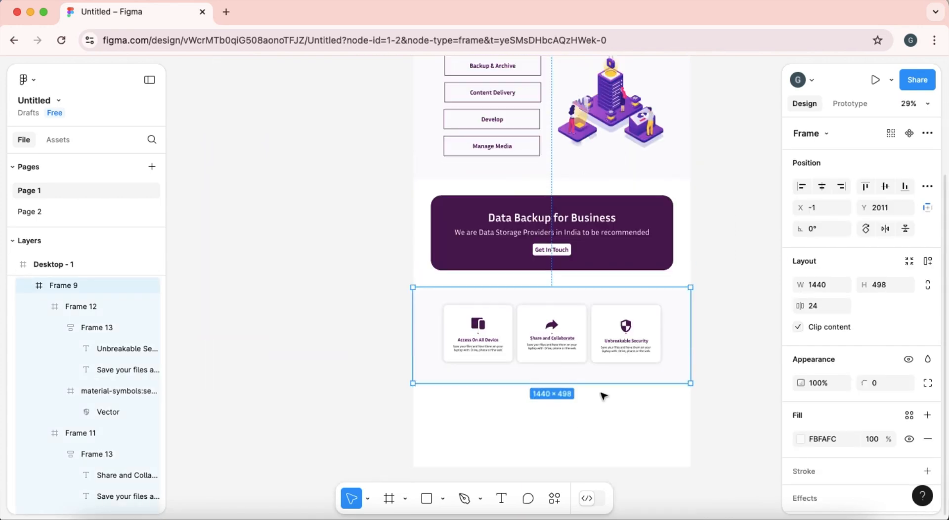
drag(604, 384, 602, 387)
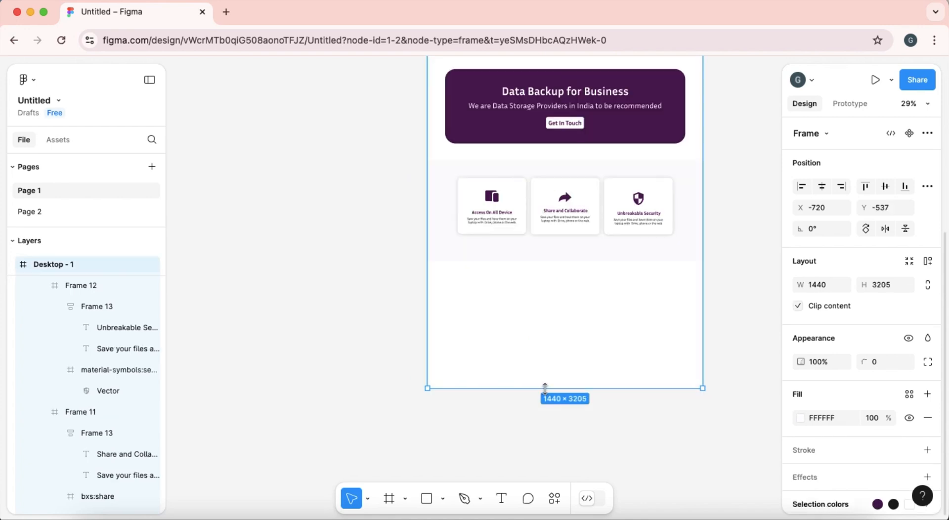
drag(545, 388, 544, 430)
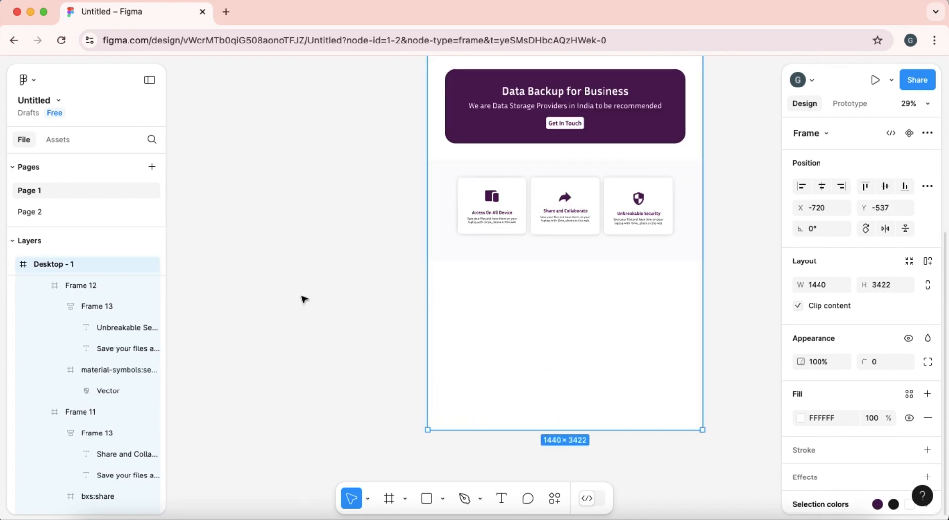
key(Escape)
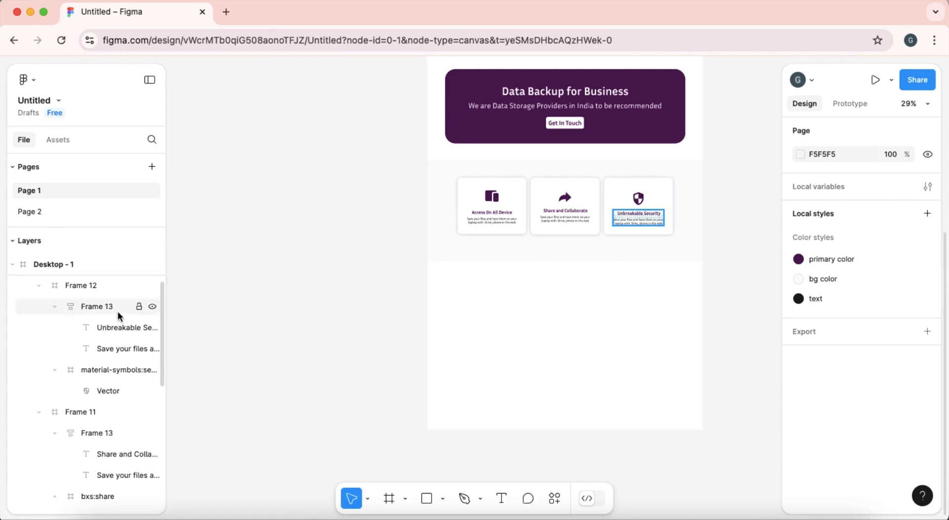
Step: Add an "Our Features" heading centered below the card section, in bold size 64 and the primary color
click(502, 499)
click(540, 298)
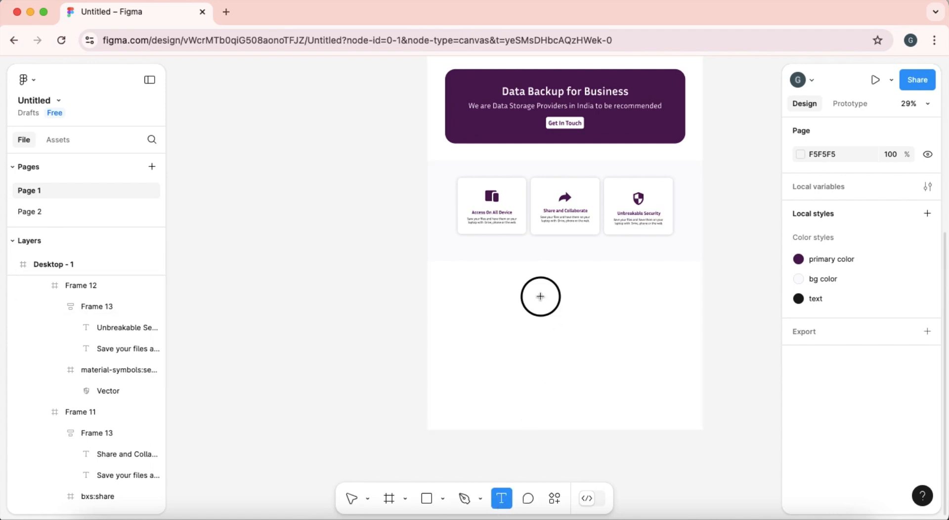
text(Our Features)
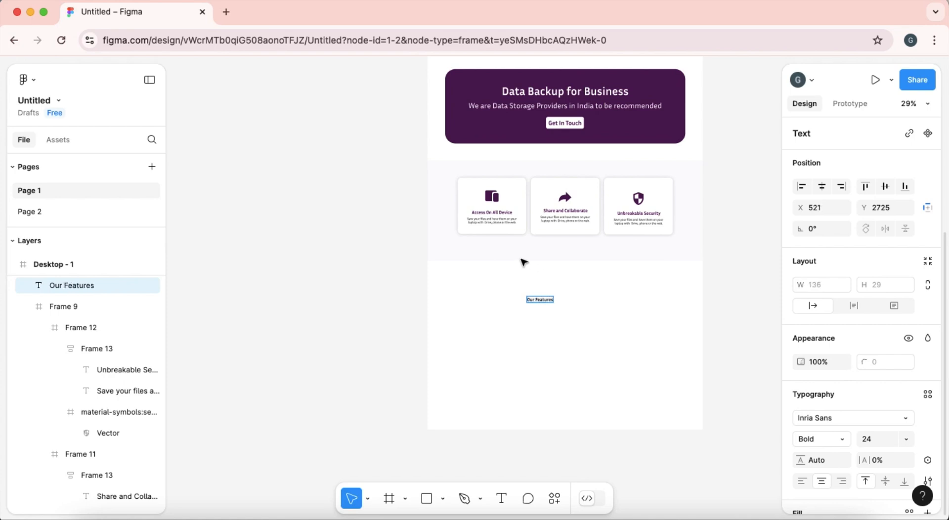
key(Escape)
click(907, 440)
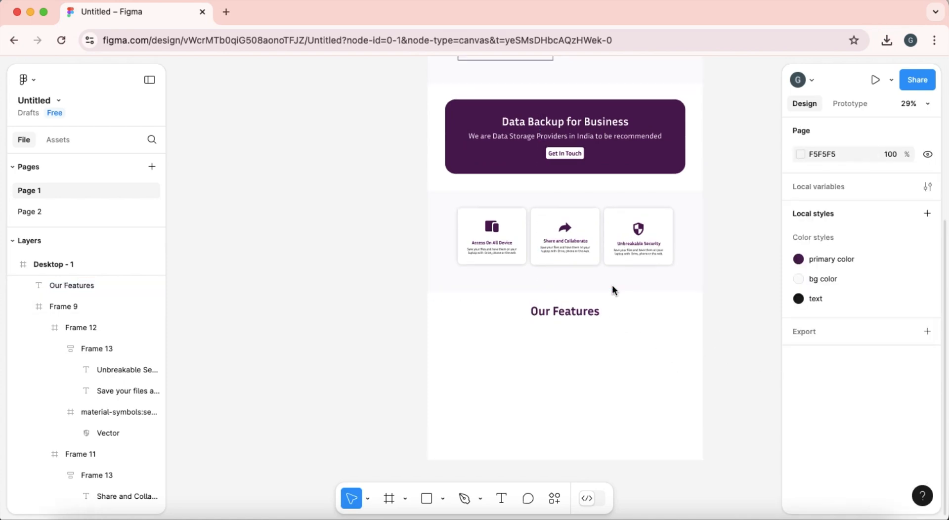
scroll(612, 285, up, 4)
scroll(613, 287, down, 4)
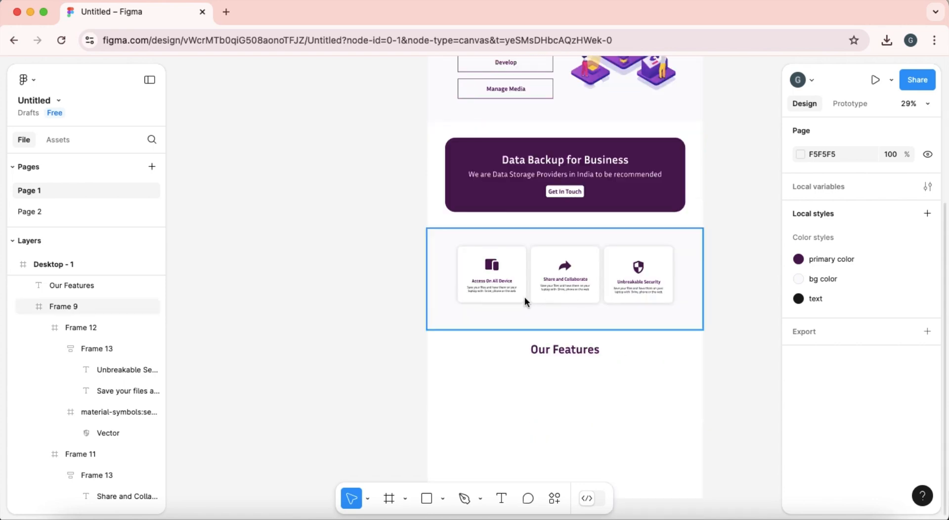
click(553, 354)
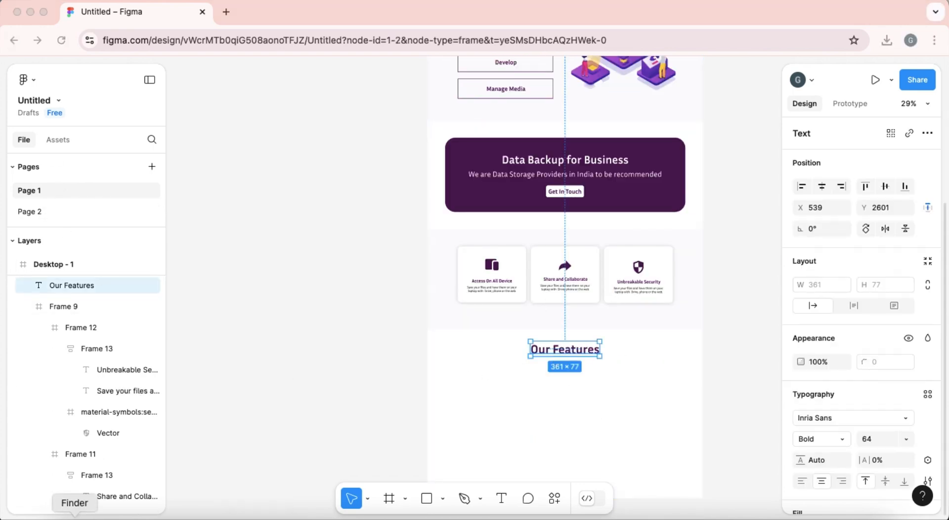
Step: Switch to Finder and select the 6670922, big-data-center, concept-landing-page, datacenter-secure and transfer-files PNG images in Downloads
click(96, 517)
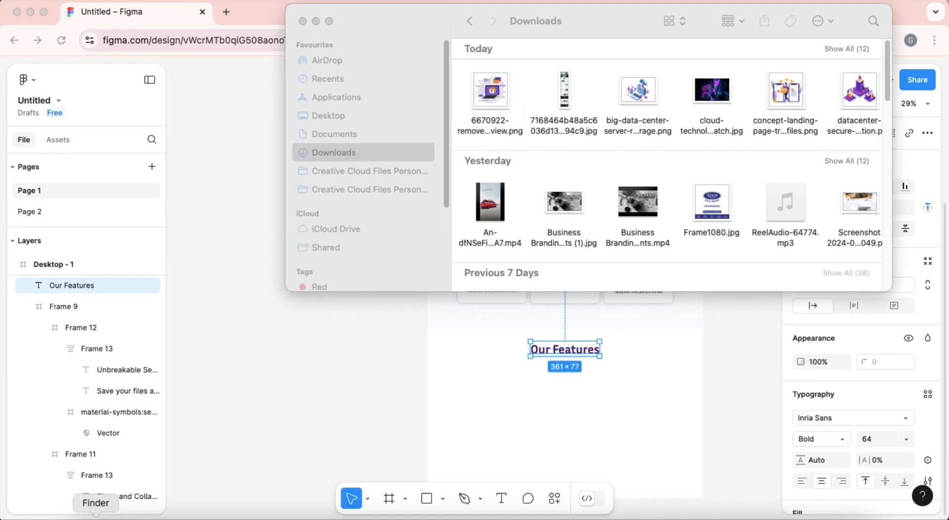
click(501, 98)
super+click(633, 91)
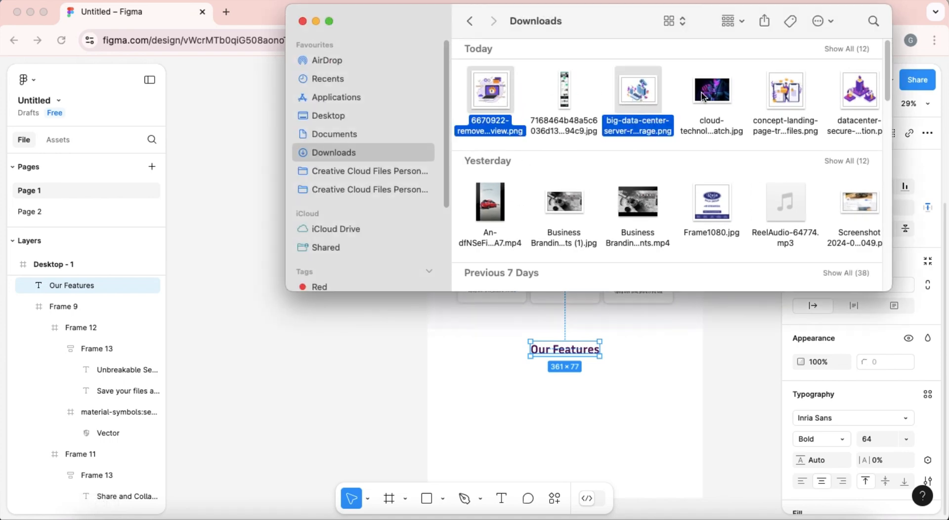
super+click(703, 97)
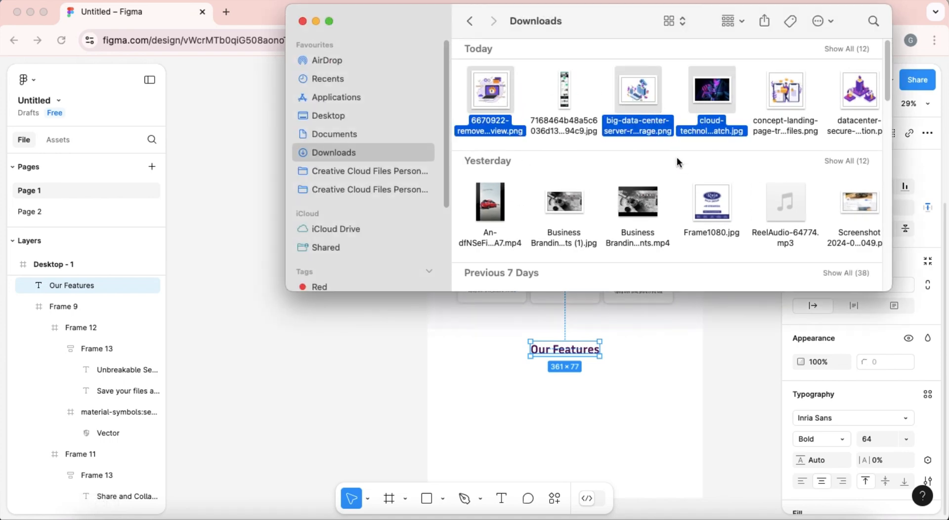
click(541, 108)
click(478, 90)
super+click(631, 99)
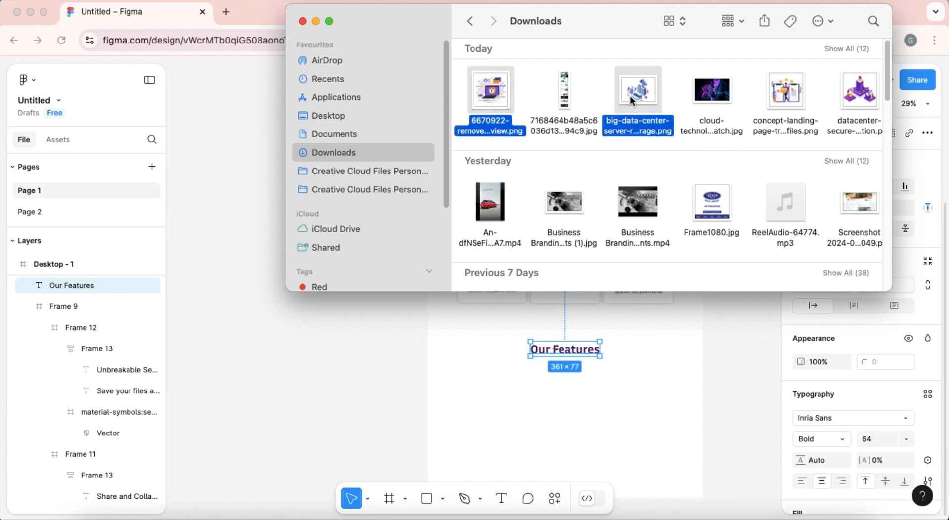
super+click(788, 96)
super+click(862, 96)
click(855, 48)
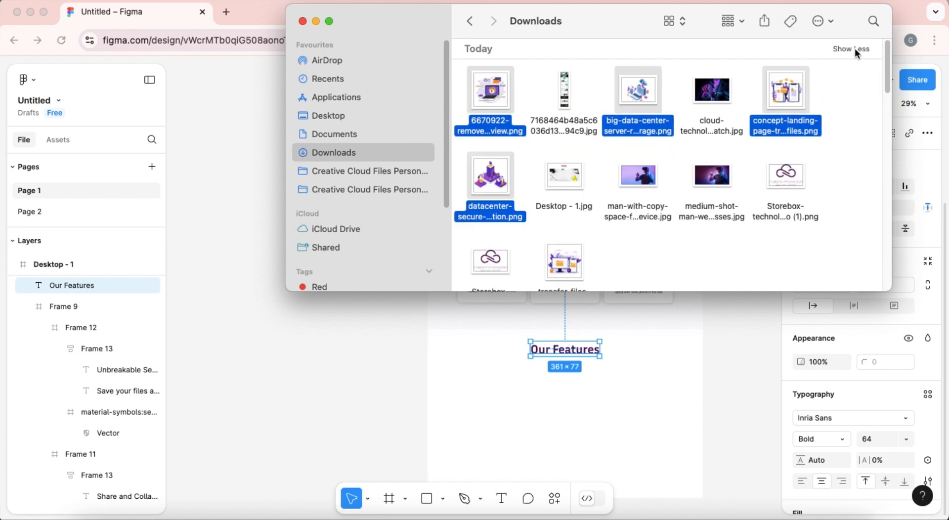
super+click(560, 256)
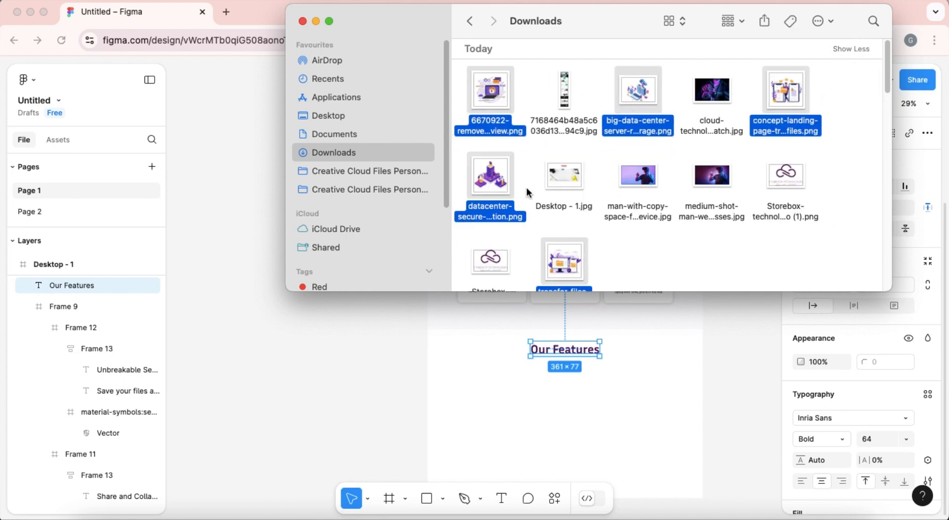
Step: Bring the five selected images onto the Figma canvas and delete the datacenter-secure-cloud-server copy
drag(497, 92, 206, 176)
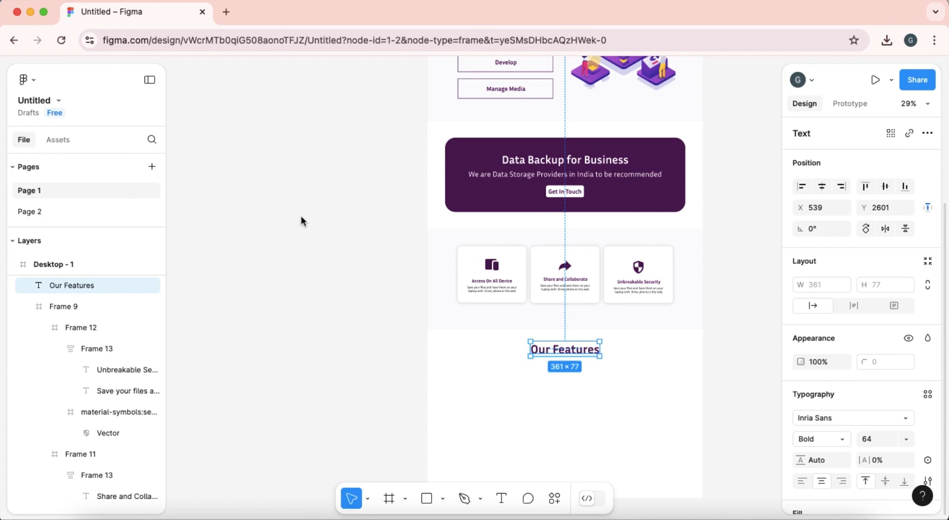
key(super+v)
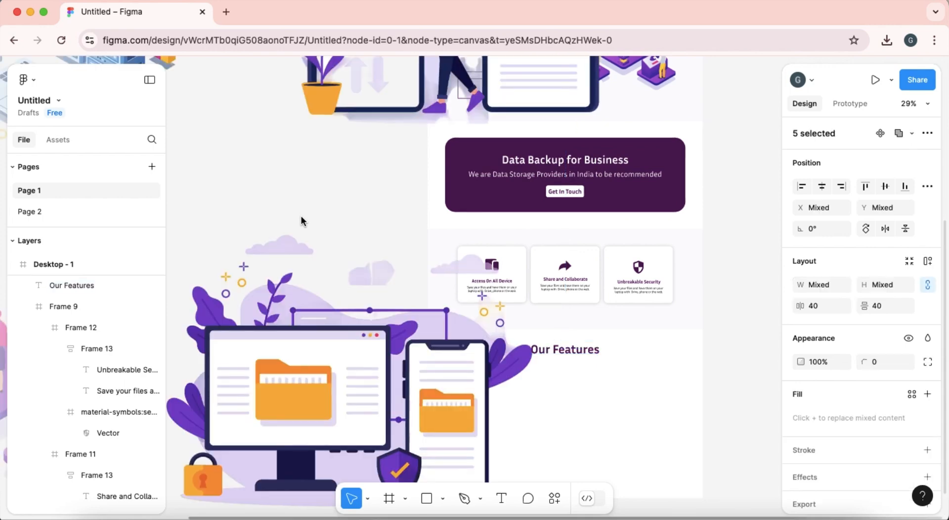
scroll(301, 216, down, 5)
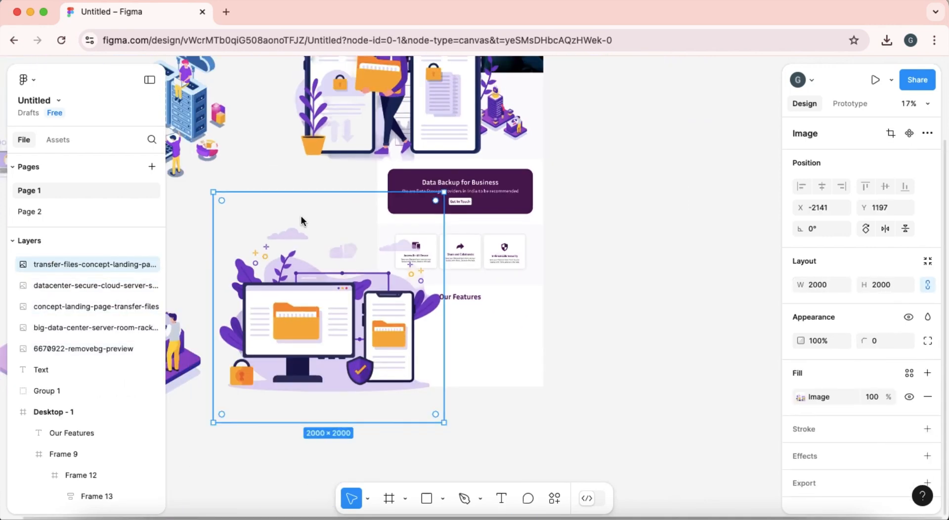
key(space)
drag(313, 372, 546, 420)
click(477, 358)
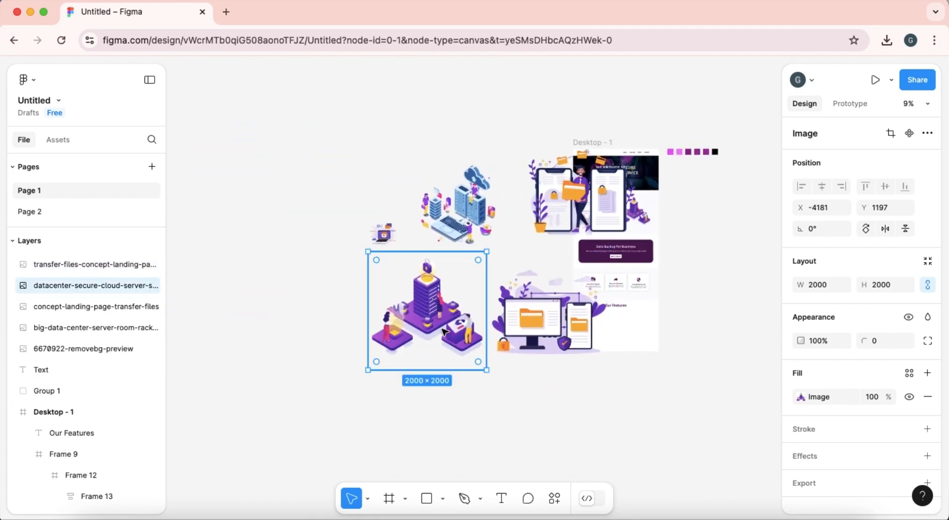
key(Delete)
Step: Move the three large illustrations onto the empty canvas beside the Desktop - 1 frame and shrink the concept-landing-page one
drag(461, 199, 275, 167)
drag(566, 198, 413, 173)
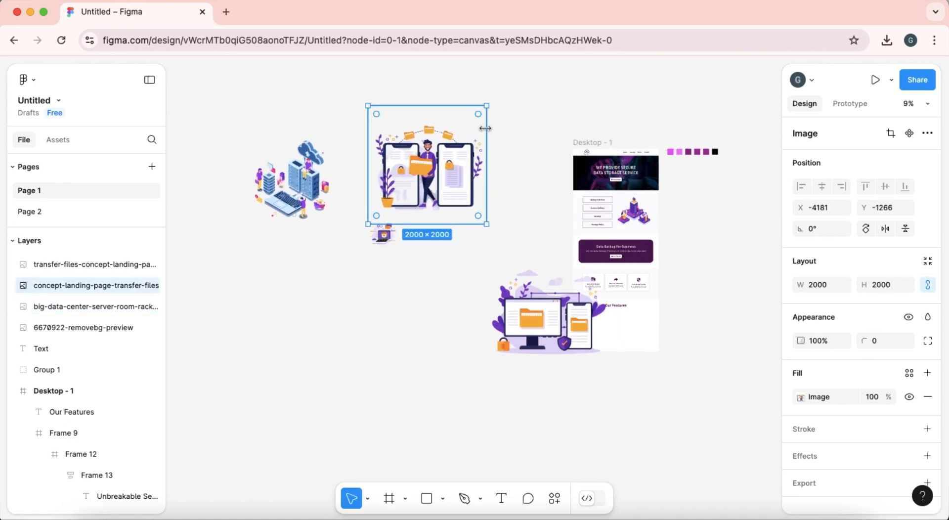
drag(469, 121, 407, 174)
drag(492, 311, 249, 288)
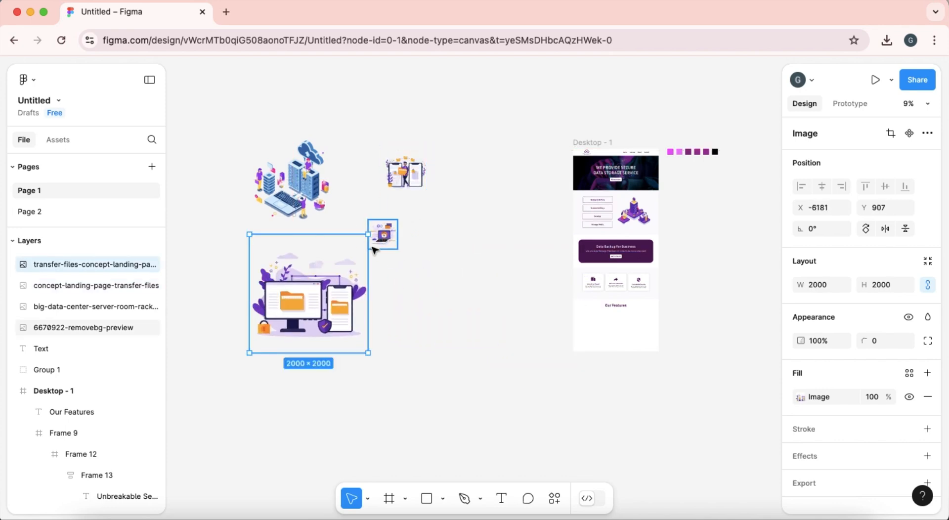
Step: Enlarge the 6670922-removebg-preview laptop image to 1590 × 1590
click(387, 236)
drag(400, 218, 406, 272)
scroll(645, 311, up, 5)
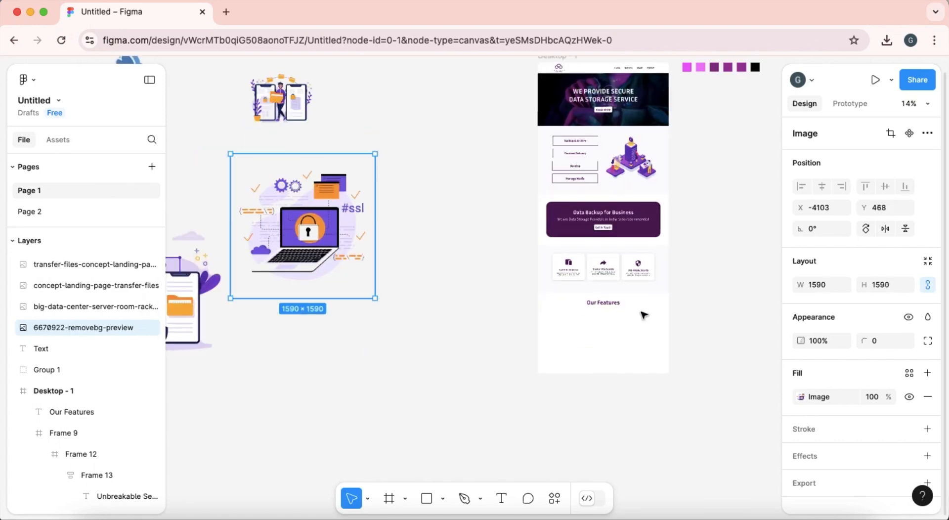
scroll(642, 314, down, 2)
scroll(643, 313, up, 2)
scroll(643, 313, down, 5)
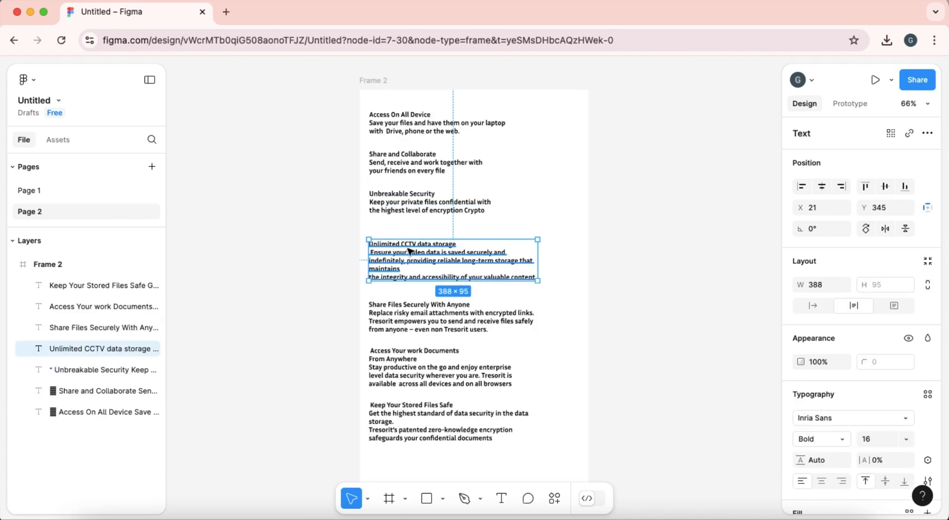
Step: Copy the "Unlimited CCTV data storage" heading line from the Page 2 text block and return to Page 1
double_click(408, 249)
triple_click(429, 243)
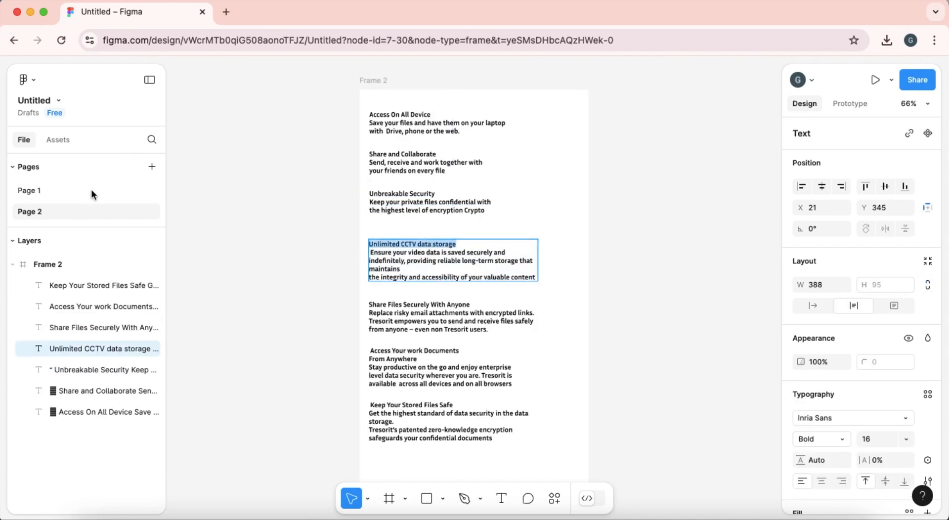
click(74, 190)
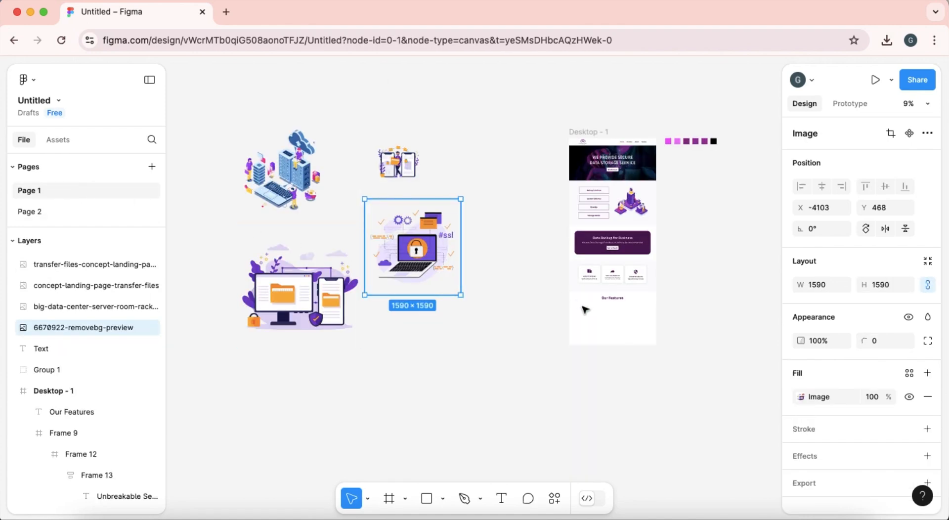
Step: Show the layout grid on the Desktop - 1 frame
scroll(619, 329, up, 5)
drag(657, 314, 527, 348)
scroll(273, 145, up, 1)
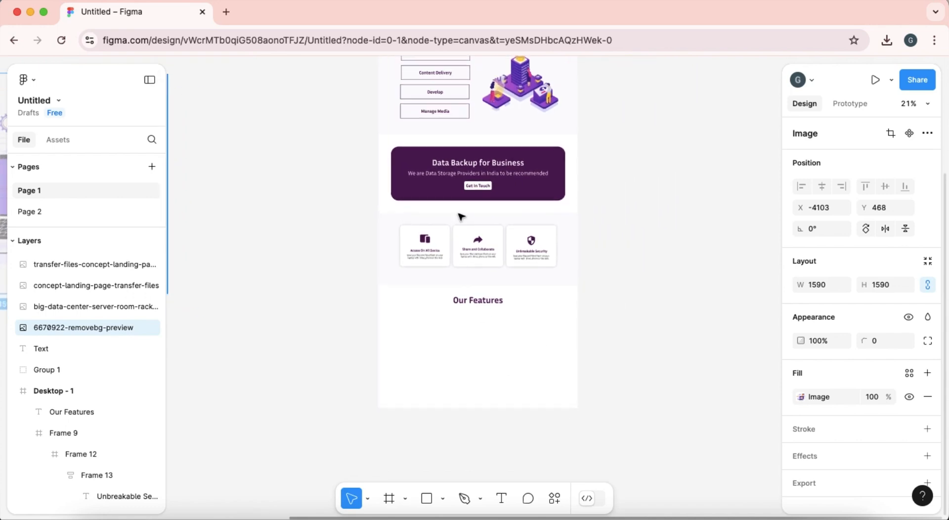
scroll(548, 299, up, 5)
click(417, 212)
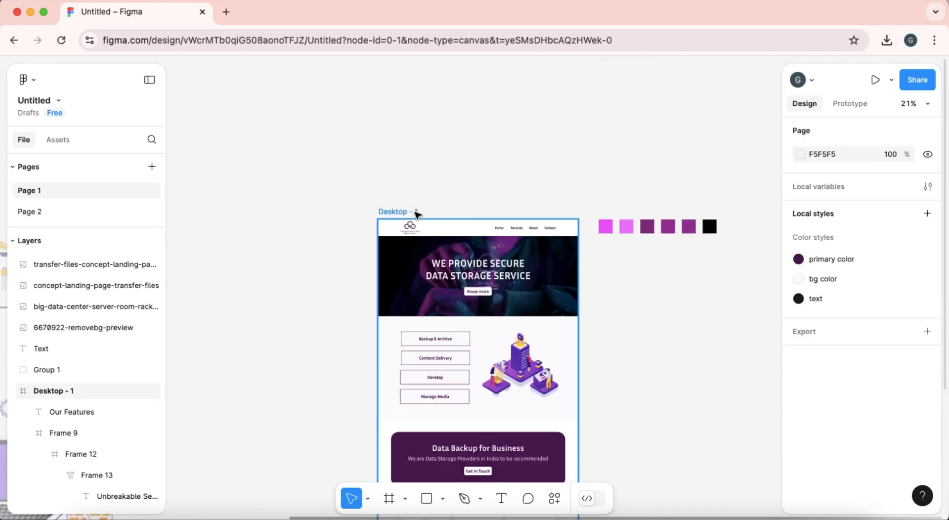
scroll(927, 419, down, 5)
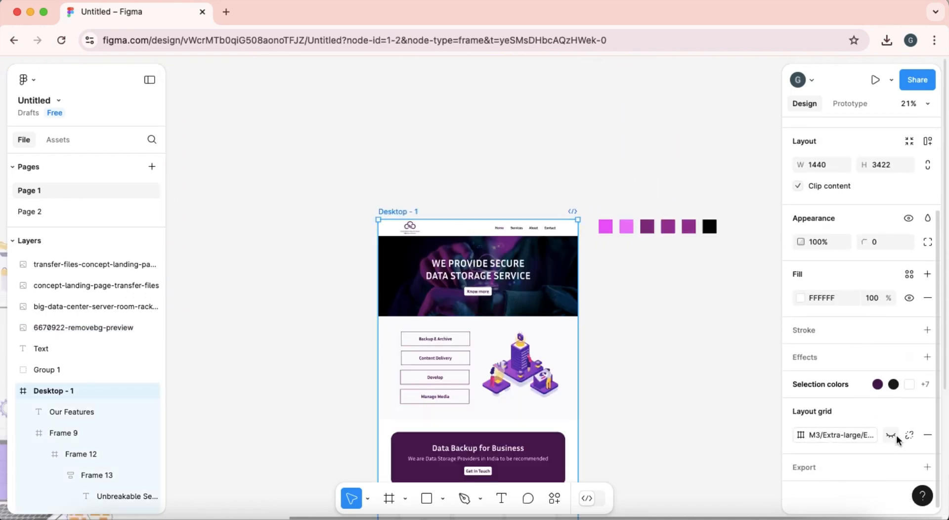
click(893, 436)
Step: Paste the copied "Unlimited CCTV data storage" heading as a new text layer below the "Our Features" title
scroll(513, 394, down, 7)
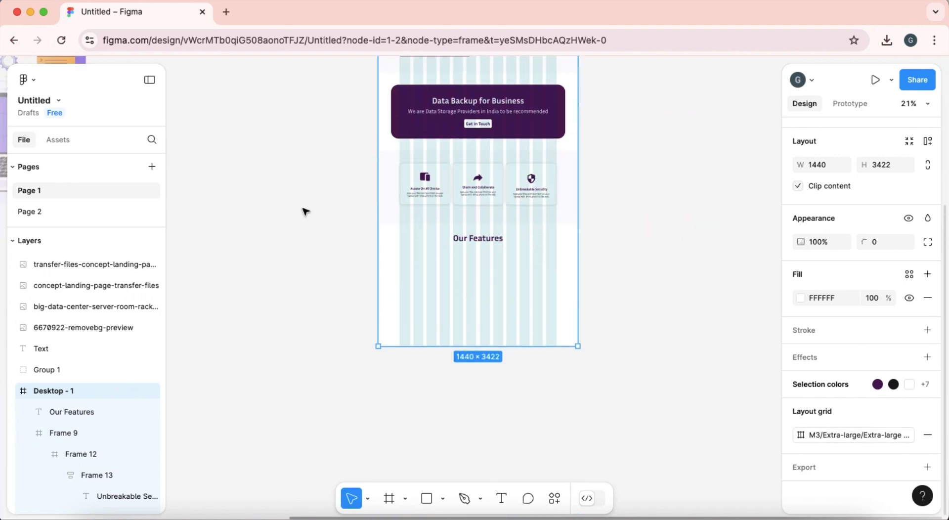
click(500, 499)
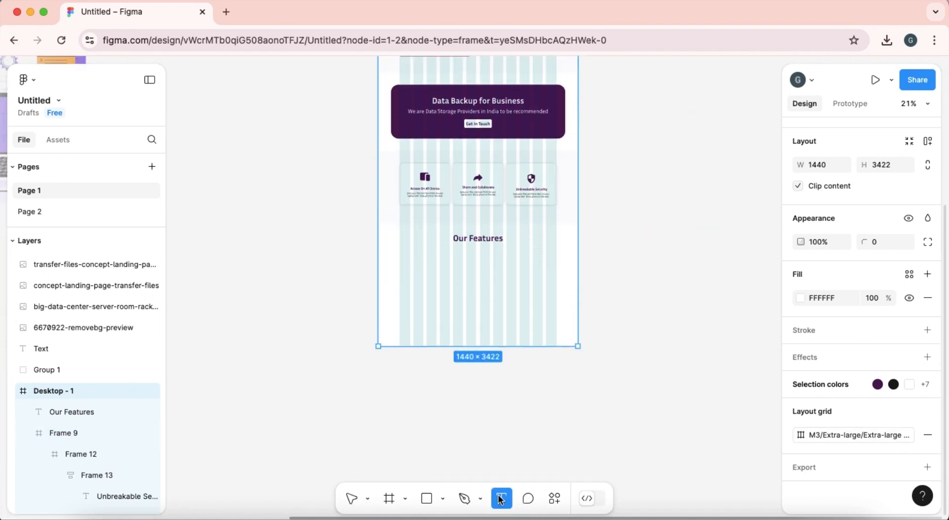
click(446, 291)
Step: Set the "Unlimited CCTV data storage" heading's font size to 32
scroll(436, 282, up, 5)
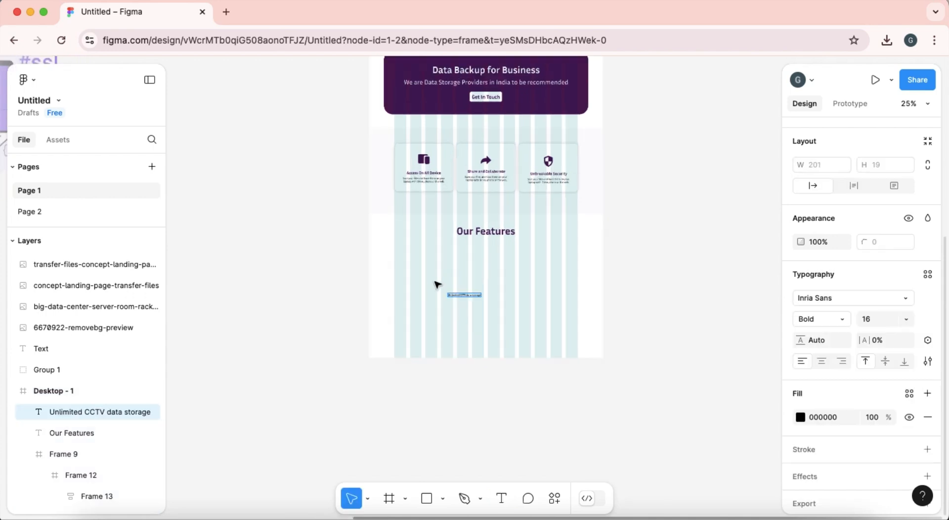
click(907, 319)
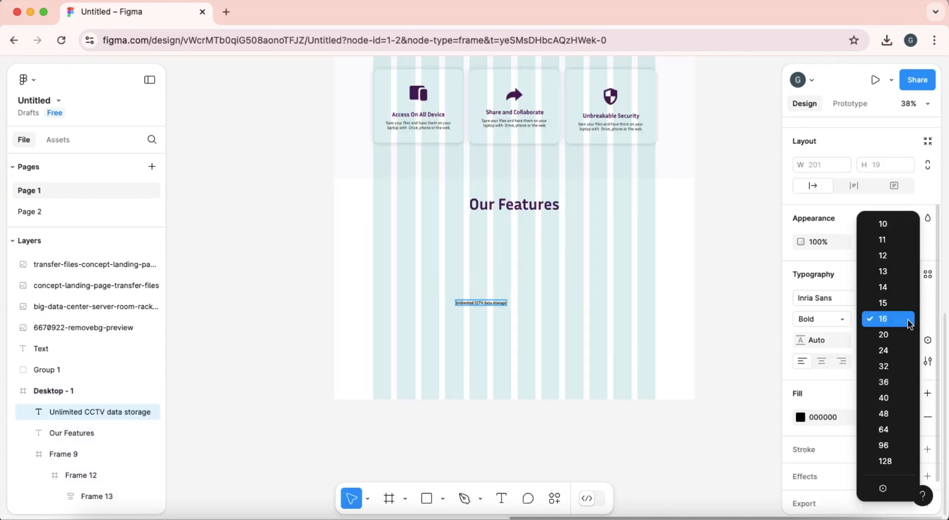
click(884, 382)
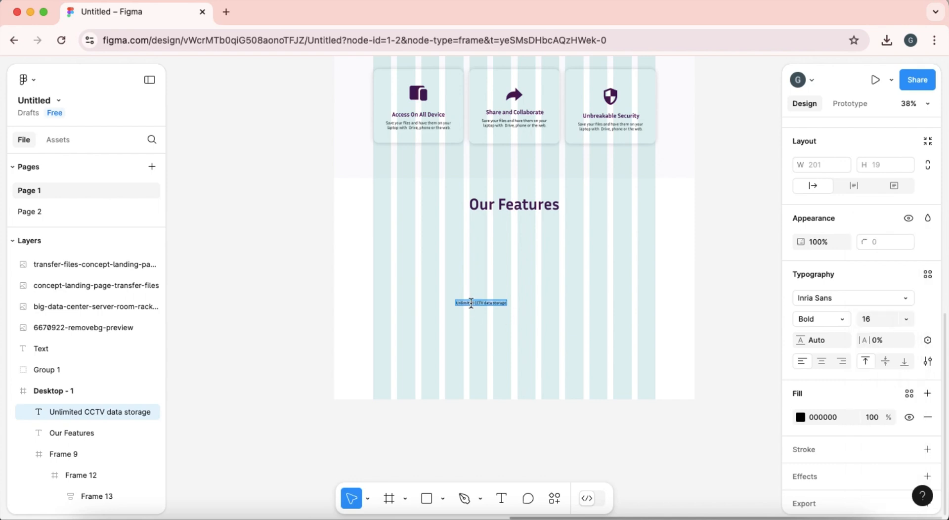
click(906, 321)
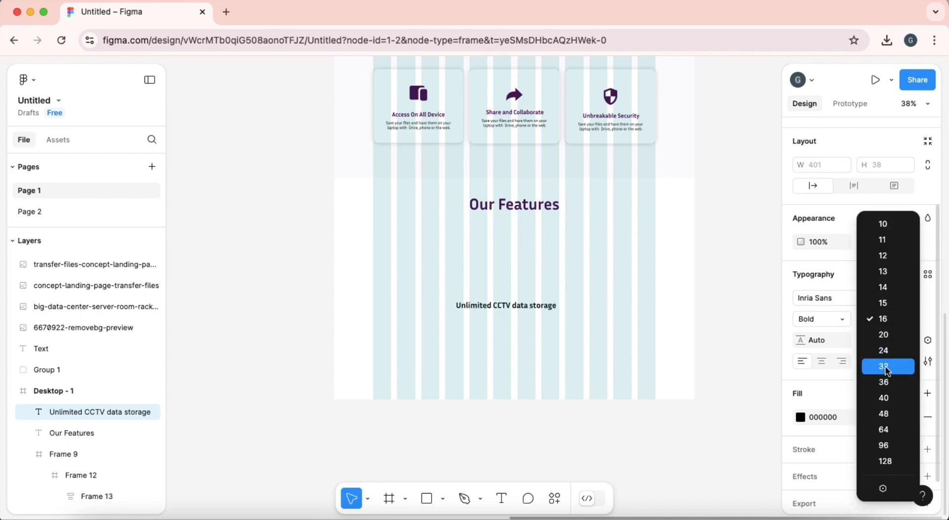
click(885, 366)
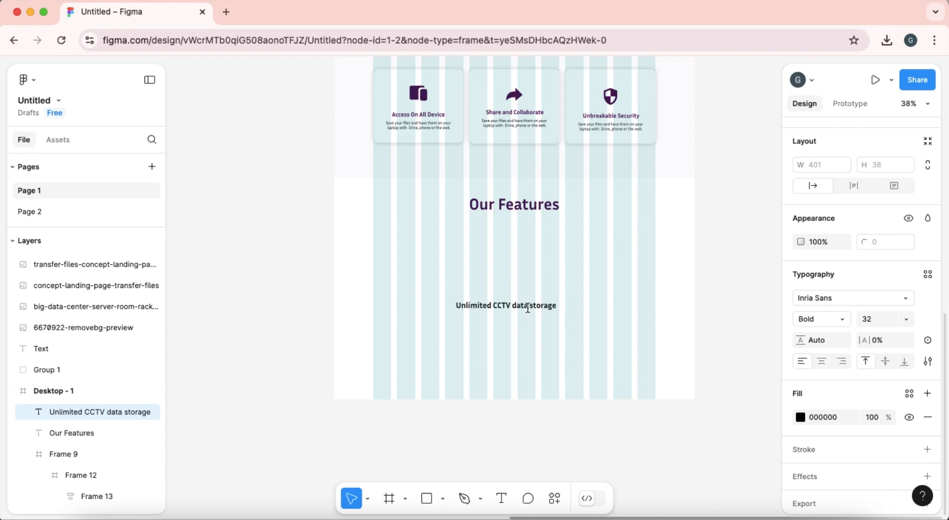
key(Escape)
Step: Align the "Unlimited CCTV data storage" heading with the first grid column below "Our Features" and apply the primary color style
drag(532, 308, 451, 243)
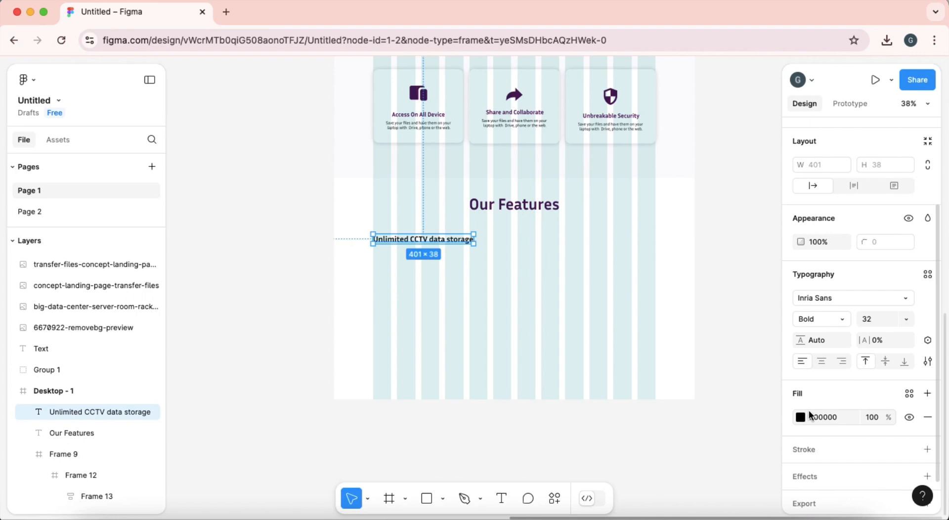
click(909, 394)
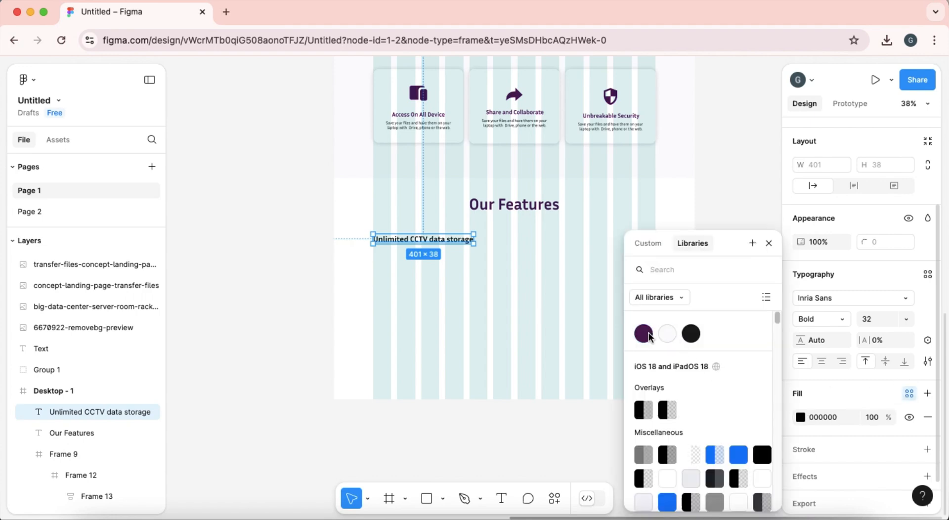
click(644, 334)
click(736, 420)
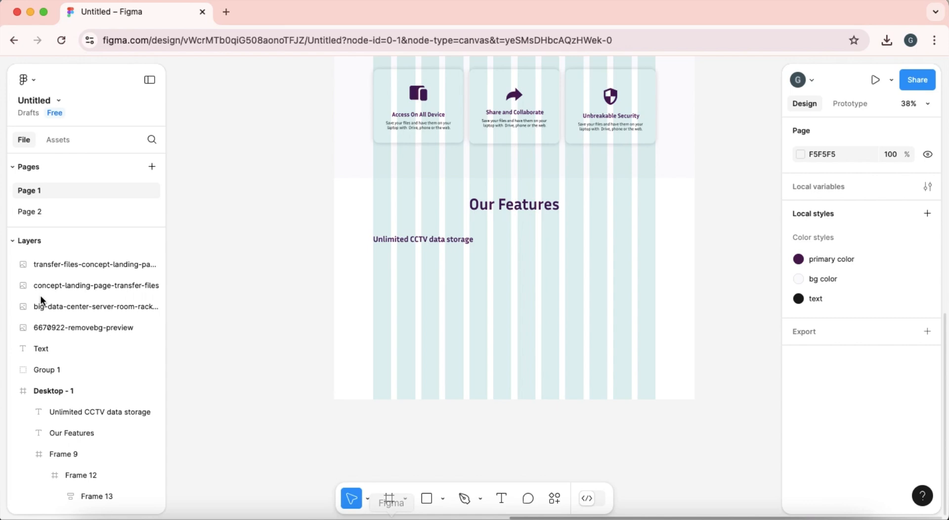
Step: Copy the description under "Unlimited CCTV data storage" on Page 2, without its heading, and return to Page 1
click(52, 216)
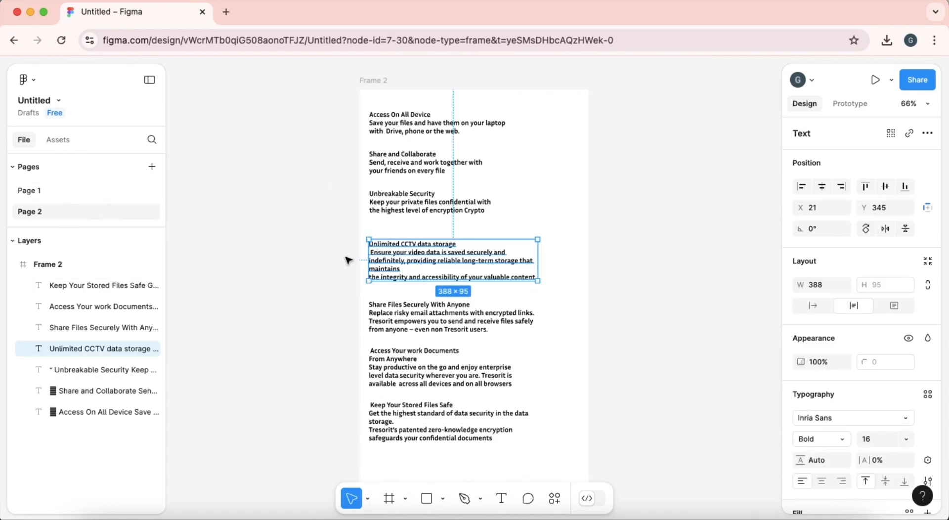
double_click(373, 258)
click(399, 268)
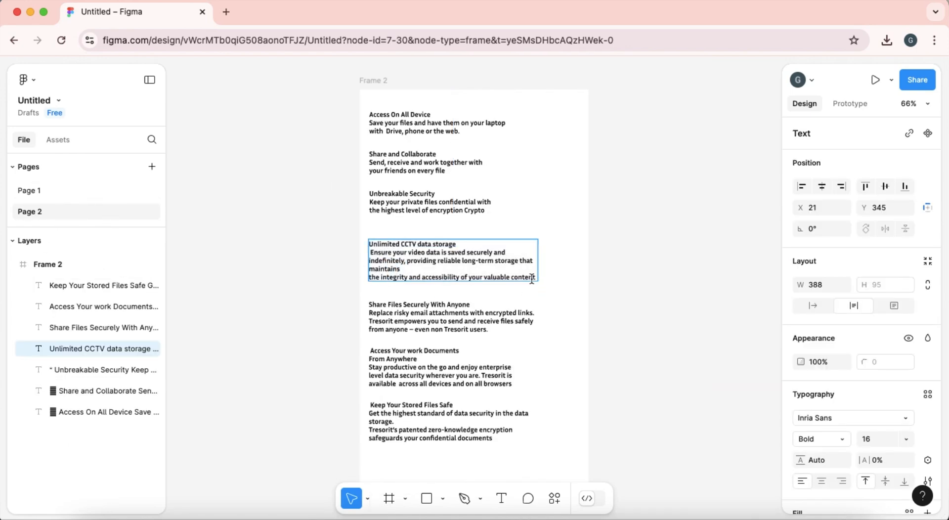
drag(535, 278, 369, 255)
key(super+c)
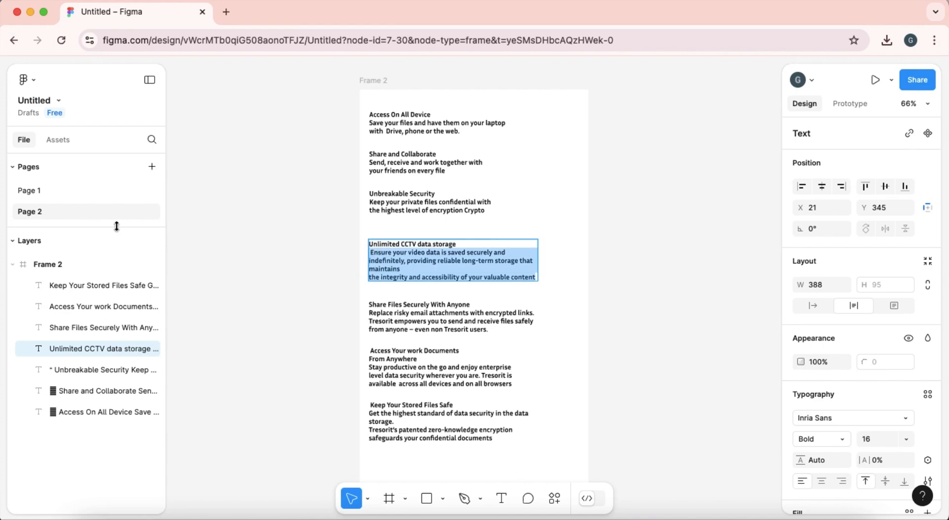
click(27, 196)
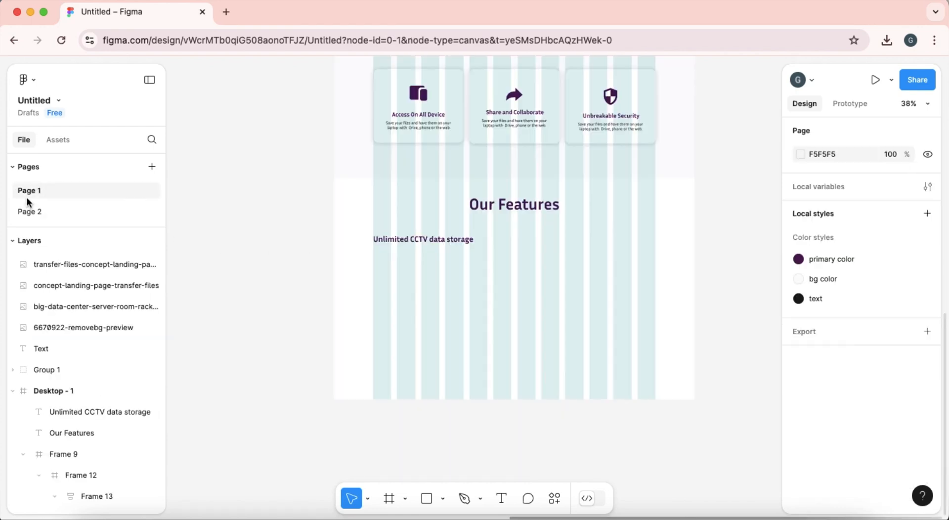
Step: Paste the description as a new text layer, narrow it to 453 wide and place it under the "Unlimited CCTV data storage" heading
click(502, 498)
click(428, 323)
key(super+v)
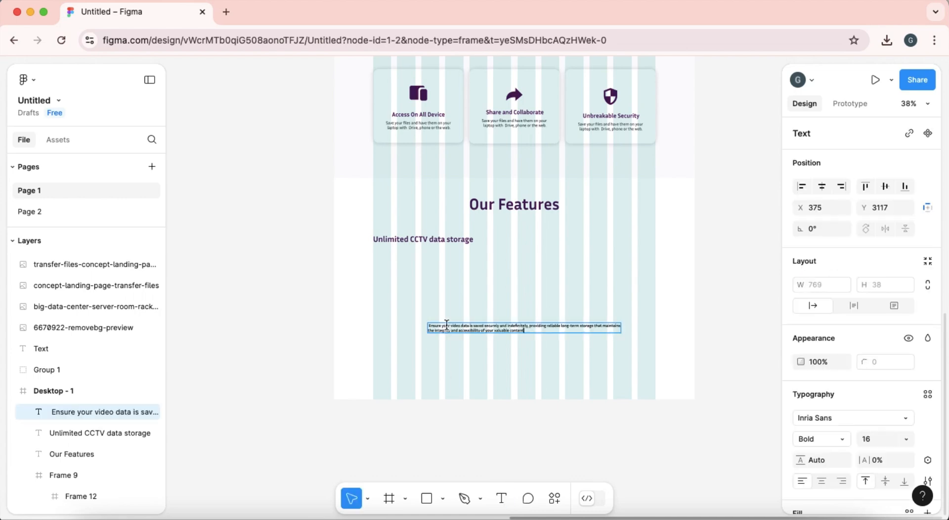
key(Escape)
drag(603, 329, 539, 327)
drag(463, 329, 431, 260)
scroll(431, 261, up, 5)
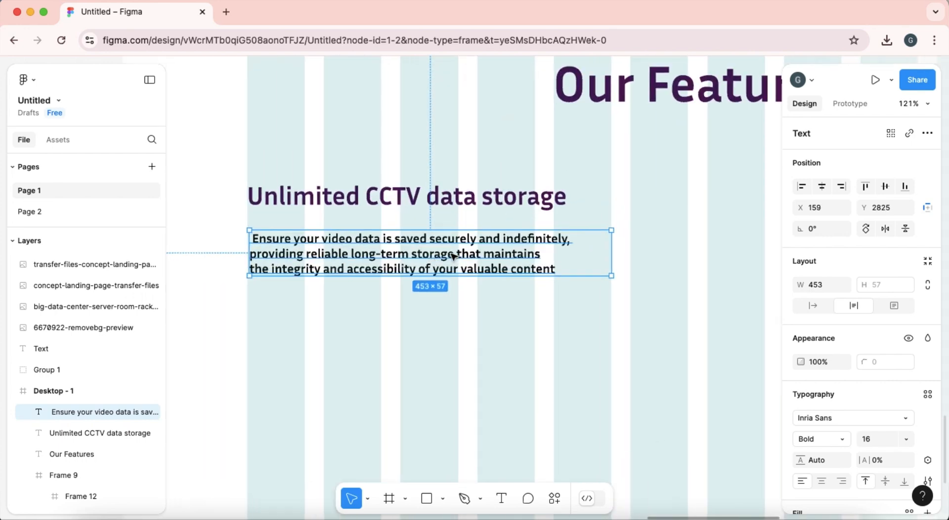
Step: Set the description paragraph to Regular weight and font size 20
double_click(495, 245)
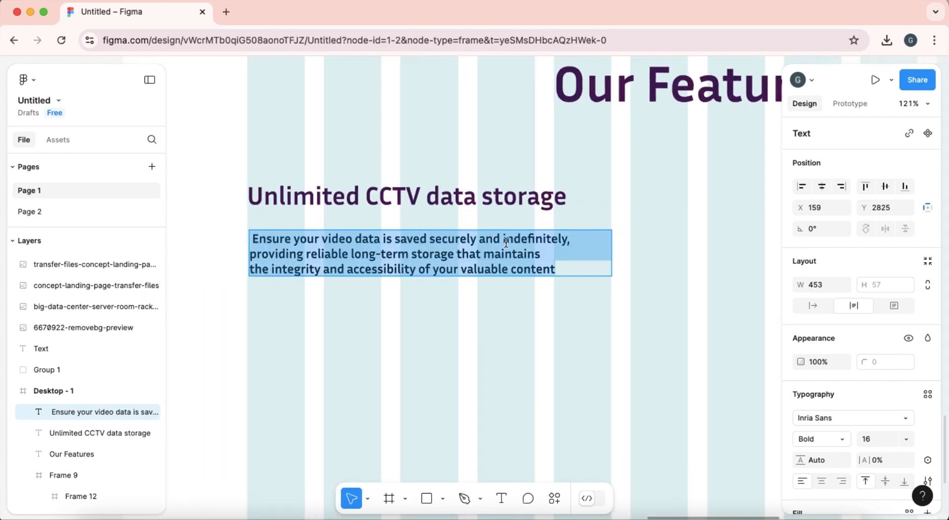
click(844, 438)
click(839, 424)
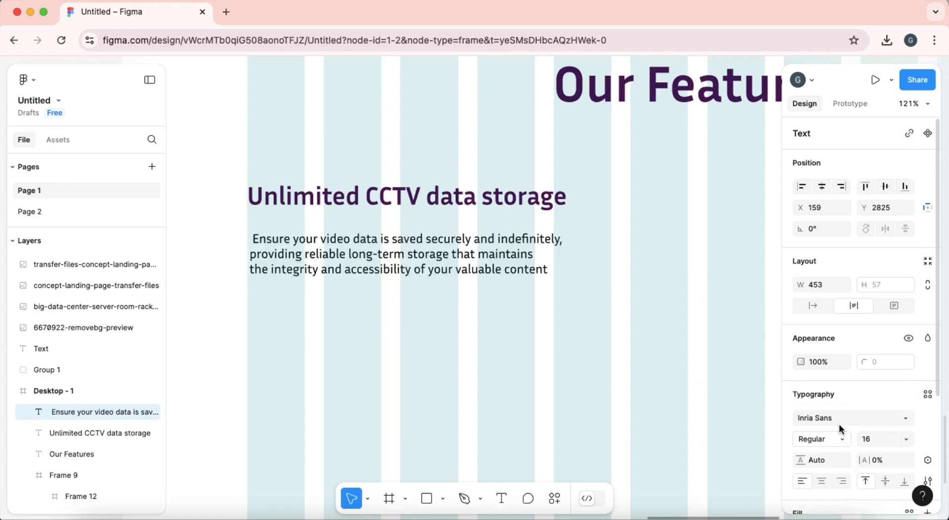
click(905, 439)
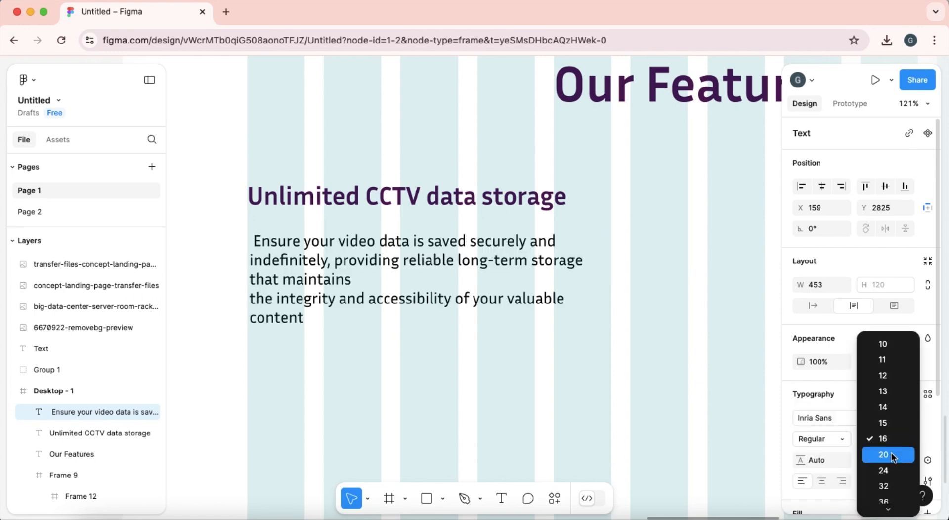
click(891, 452)
scroll(445, 243, down, 3)
click(429, 322)
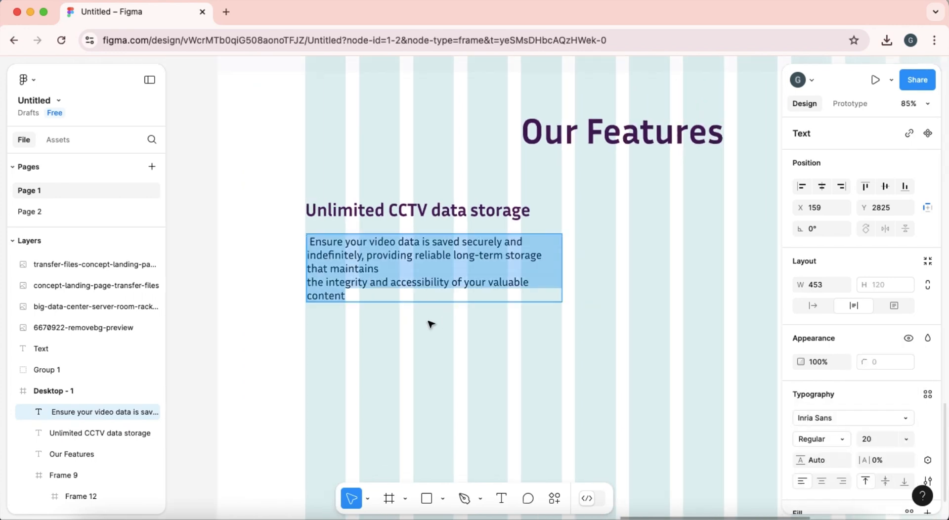
Step: Remove the paragraph's leading space and the break after "maintains", and start a new line at "of your valuable content"
double_click(333, 243)
click(314, 243)
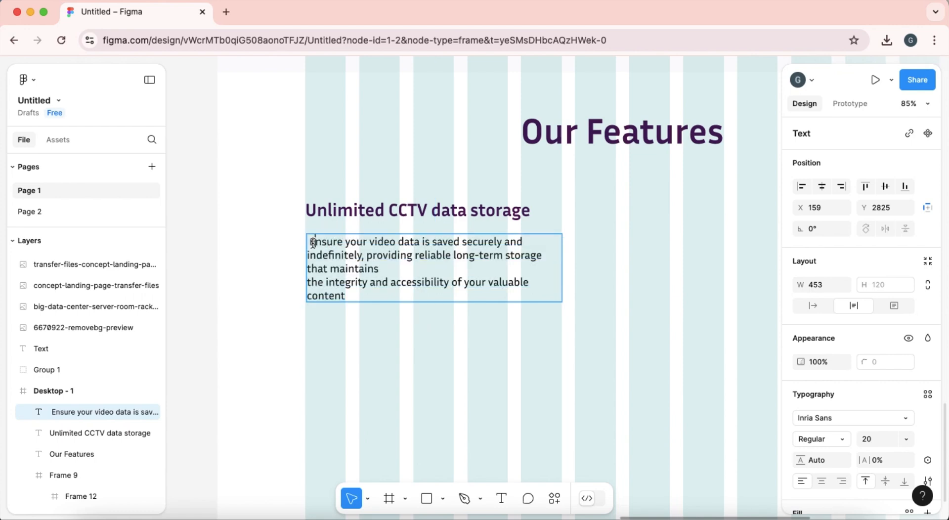
key(BackSpace)
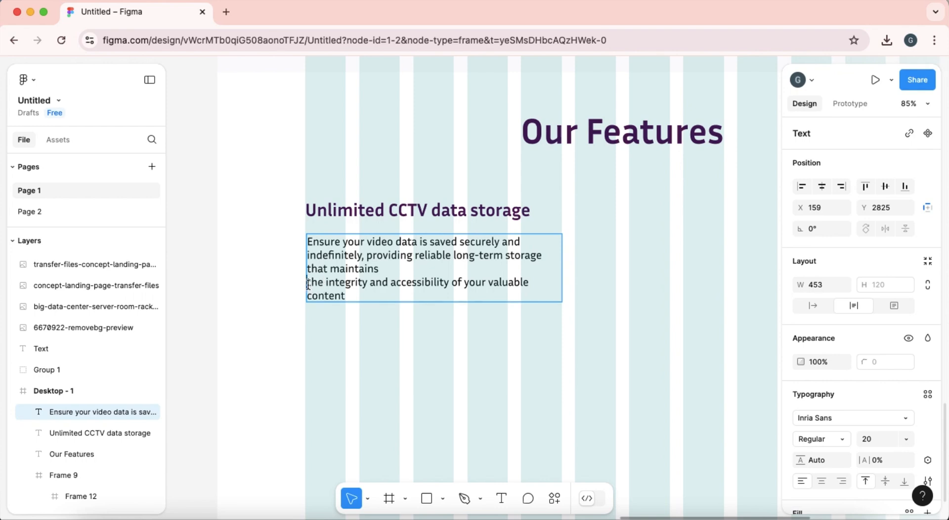
key(BackSpace)
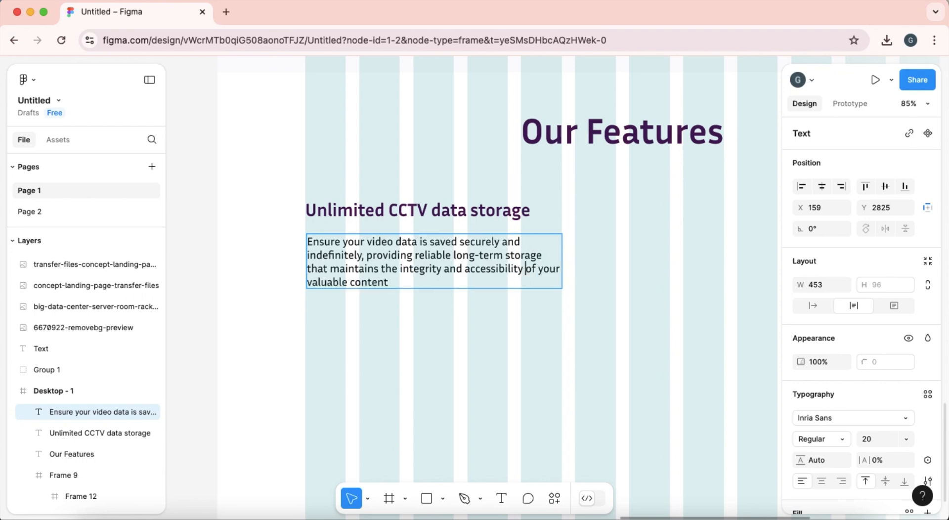
key(Return)
key(Escape)
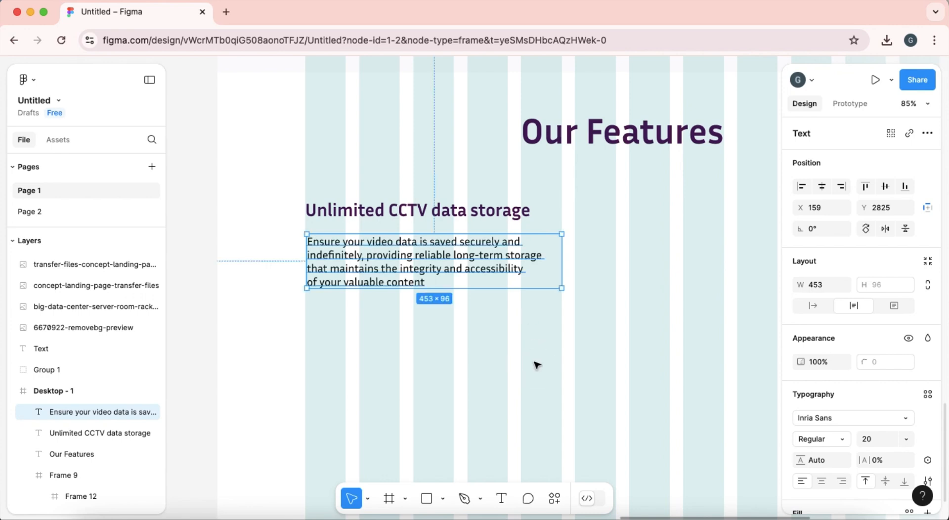
Step: Increase the "Unlimited CCTV data storage" heading's font size to 36
click(480, 217)
click(904, 439)
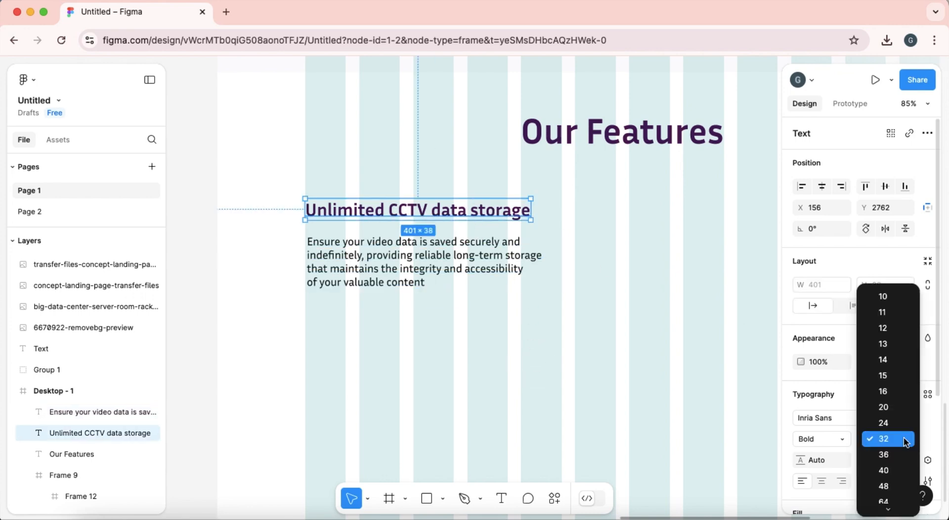
click(895, 450)
Step: Apply the "text" color style from the libraries to the description paragraph
click(368, 277)
scroll(835, 424, down, 3)
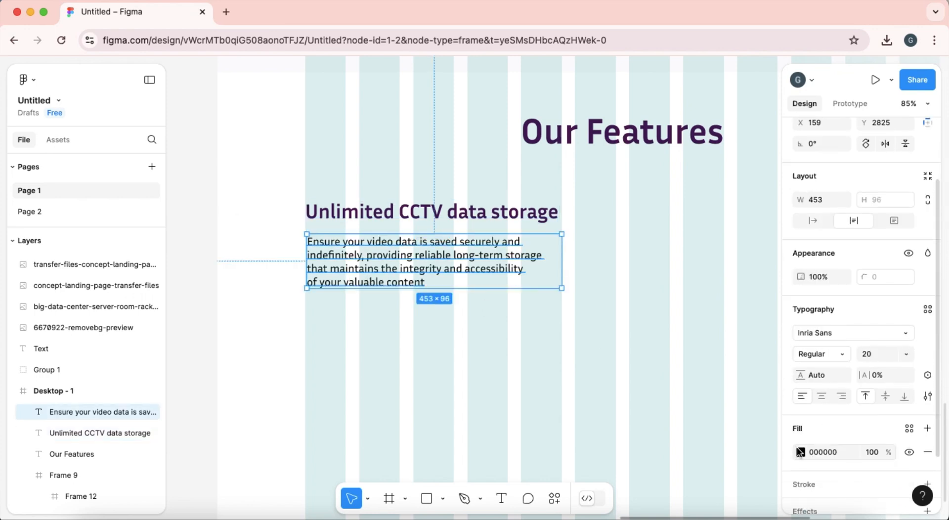
click(800, 452)
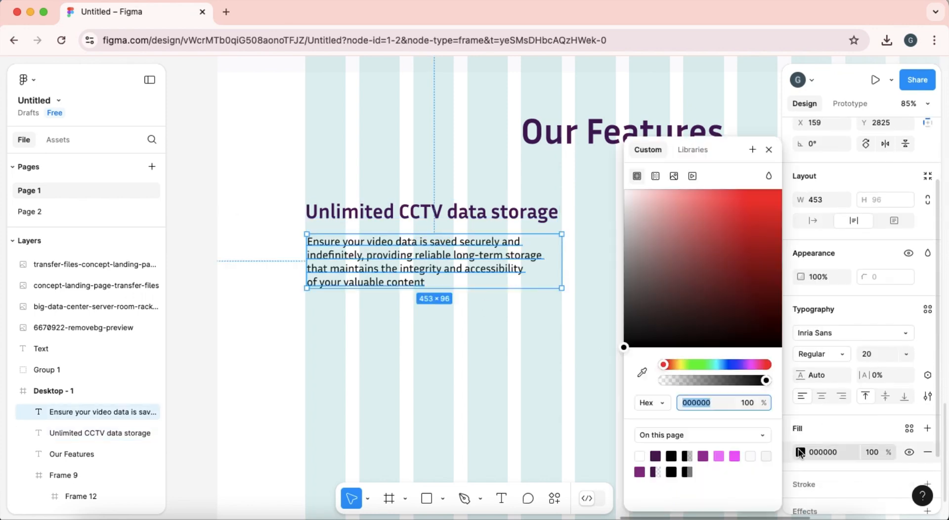
click(692, 149)
click(691, 241)
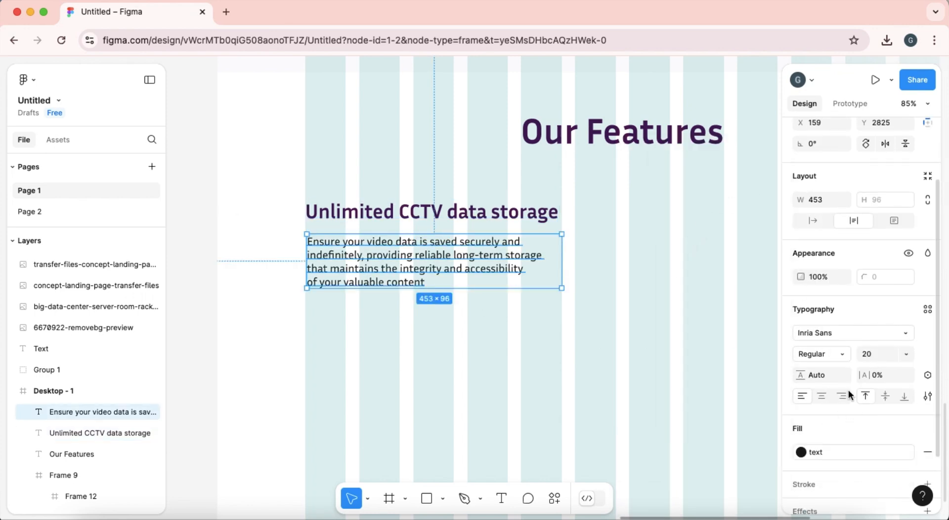
Step: Set the description paragraph's line height to 20
drag(802, 376, 799, 377)
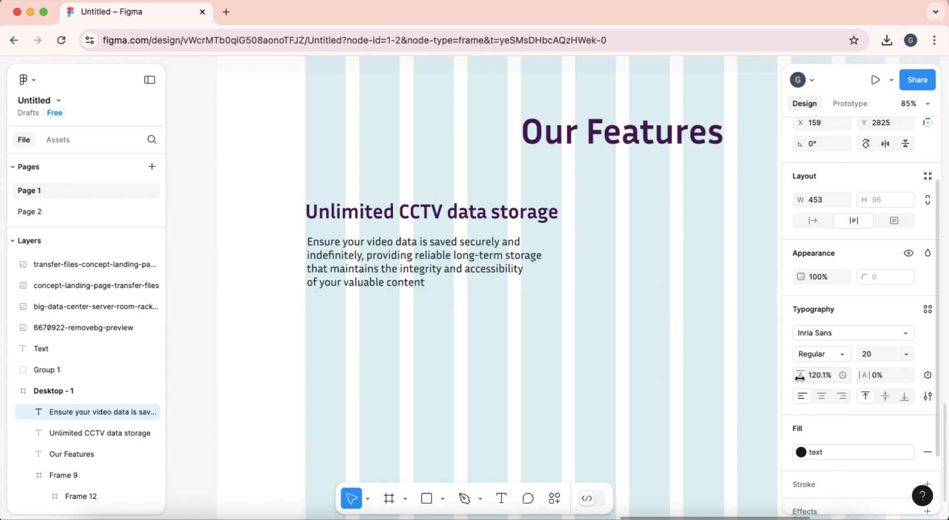
click(844, 375)
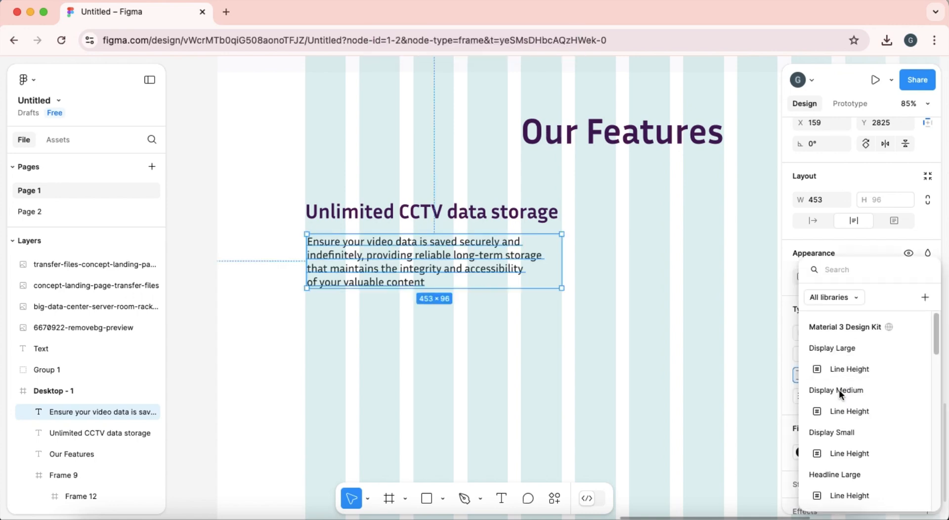
scroll(850, 445, down, 6)
scroll(850, 395, up, 1)
key(Escape)
text(20)
key(Return)
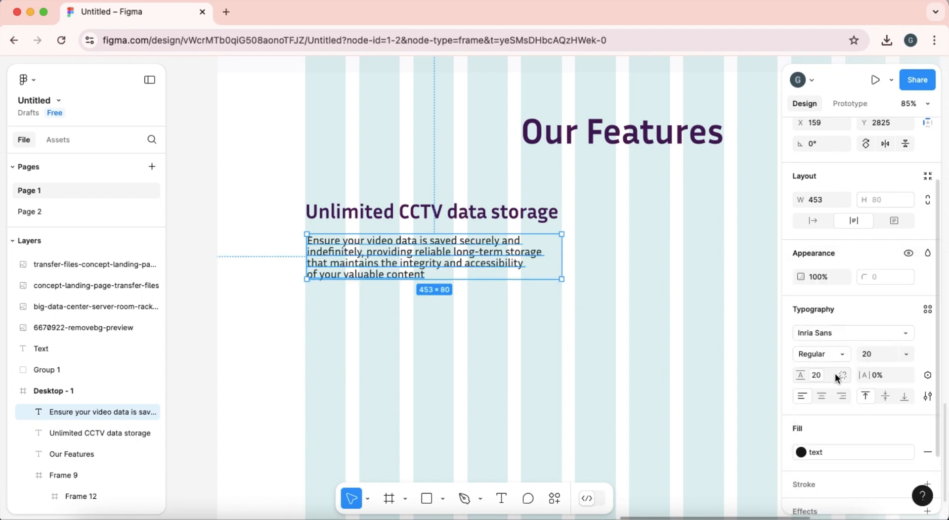
Step: Apply the Title Medium line height variable of 24 to the description paragraph
click(817, 376)
click(803, 381)
scroll(832, 435, down, 1)
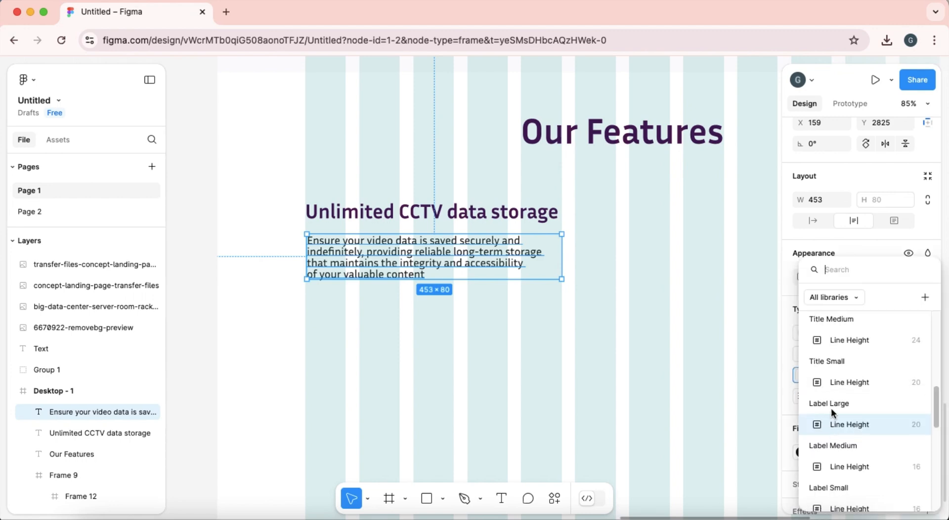
click(842, 341)
click(519, 382)
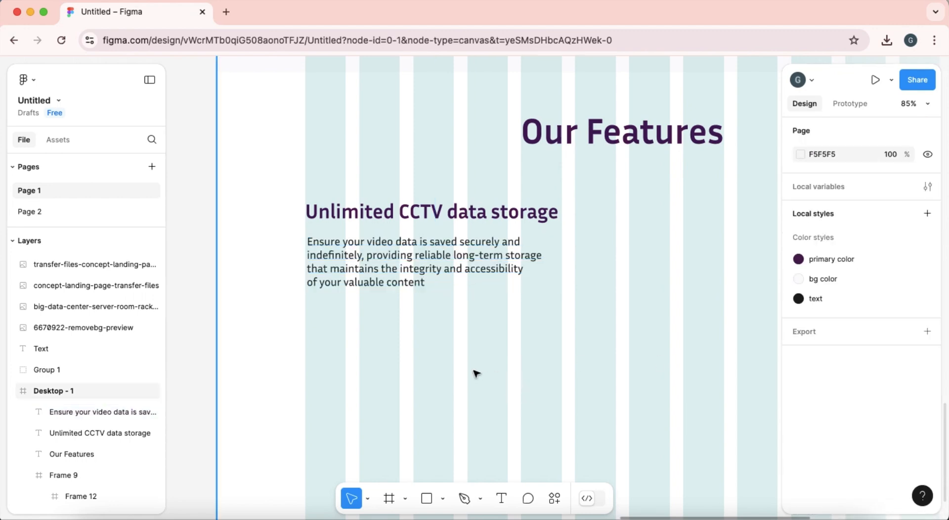
Step: Hide the layout grid on the Desktop - 1 frame
scroll(476, 374, down, 5)
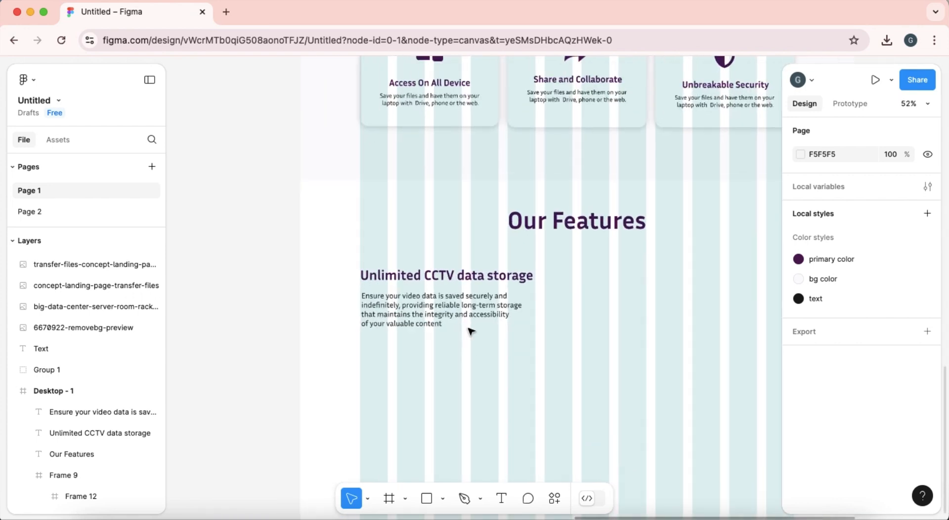
scroll(471, 332, down, 4)
scroll(470, 331, up, 5)
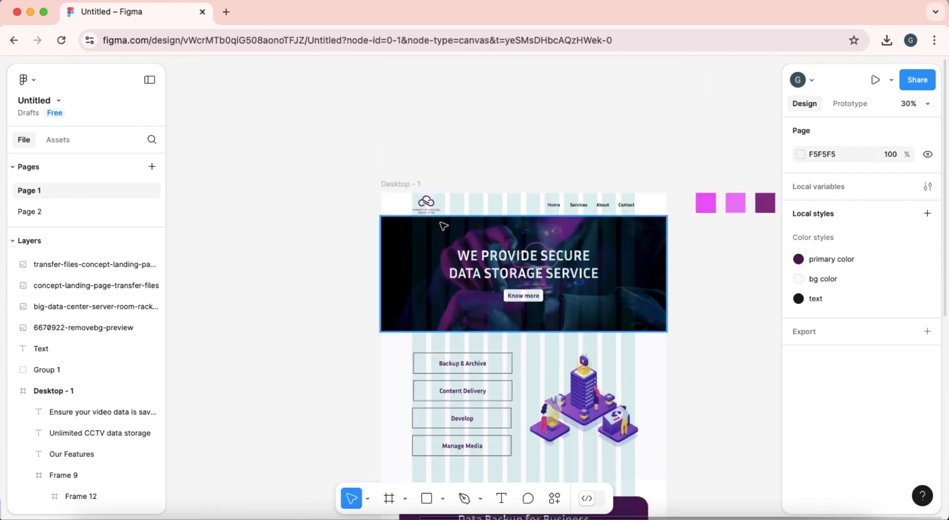
click(397, 184)
scroll(870, 420, down, 3)
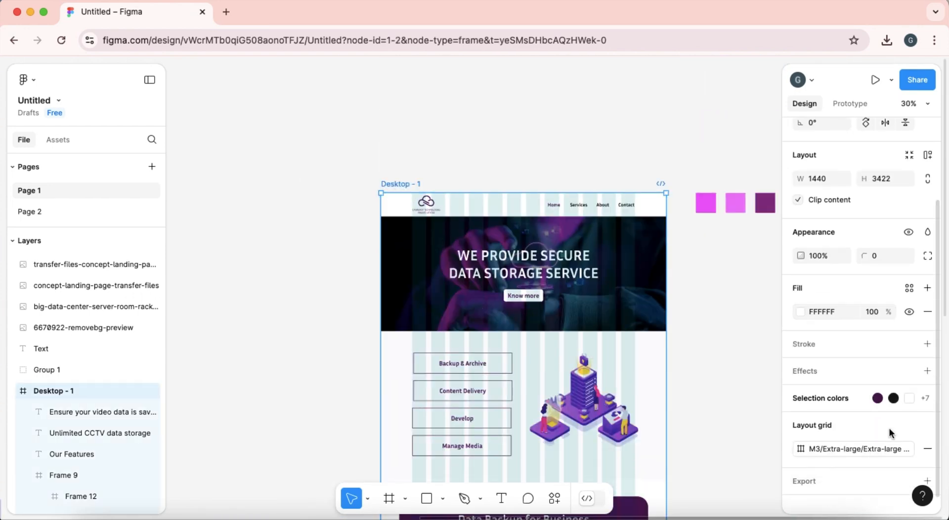
click(890, 449)
scroll(648, 424, down, 10)
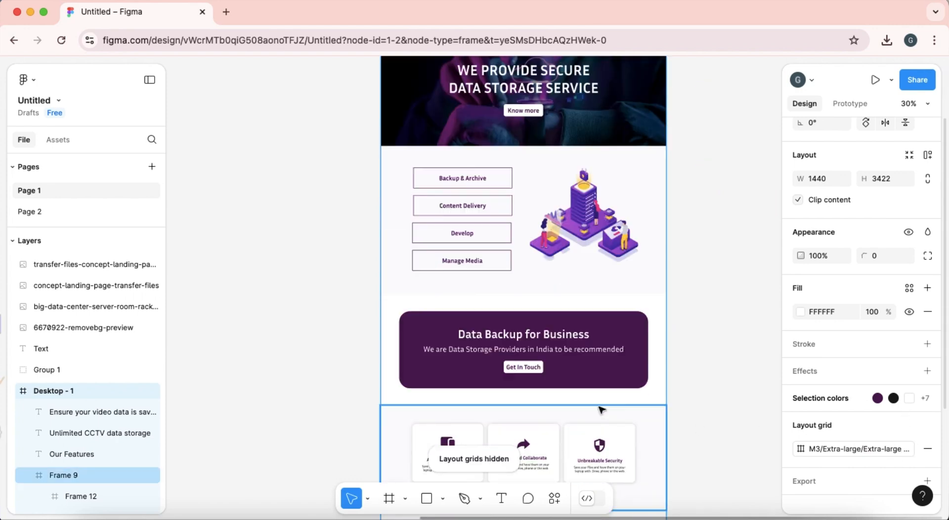
Step: Bring the big data center server room illustration into the "Our Features" section and scale it to about 523 × 392
scroll(450, 314, up, 5)
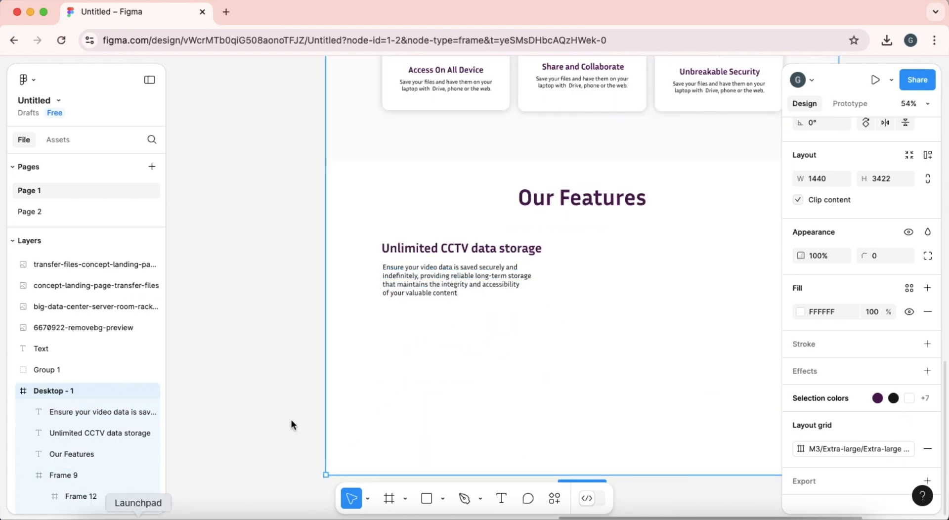
scroll(371, 370, down, 5)
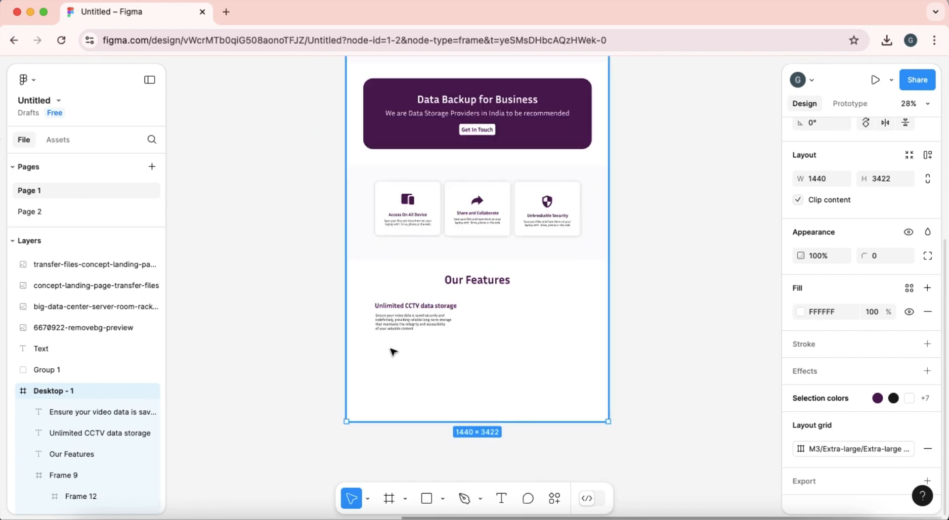
scroll(394, 351, down, 3)
click(260, 266)
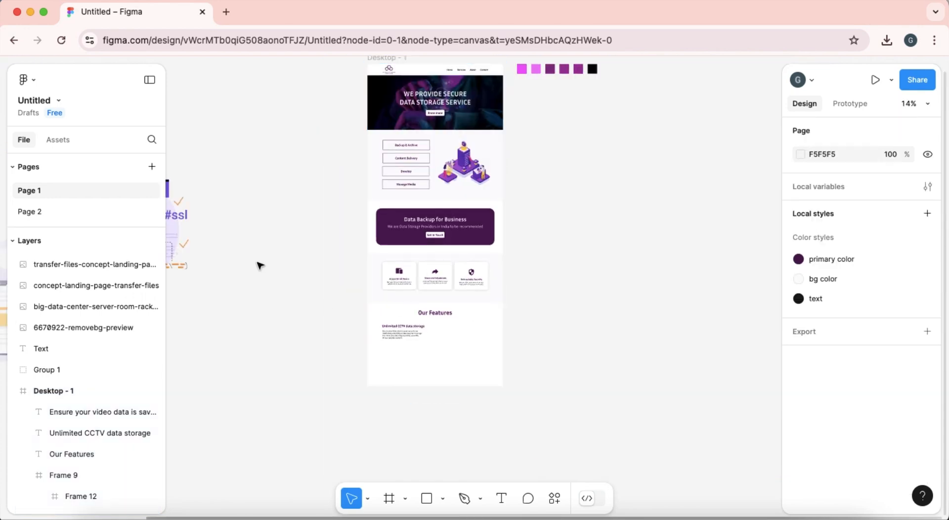
drag(302, 273, 560, 292)
click(255, 191)
drag(233, 177, 749, 396)
drag(711, 467, 419, 453)
drag(552, 272, 508, 363)
scroll(509, 364, up, 5)
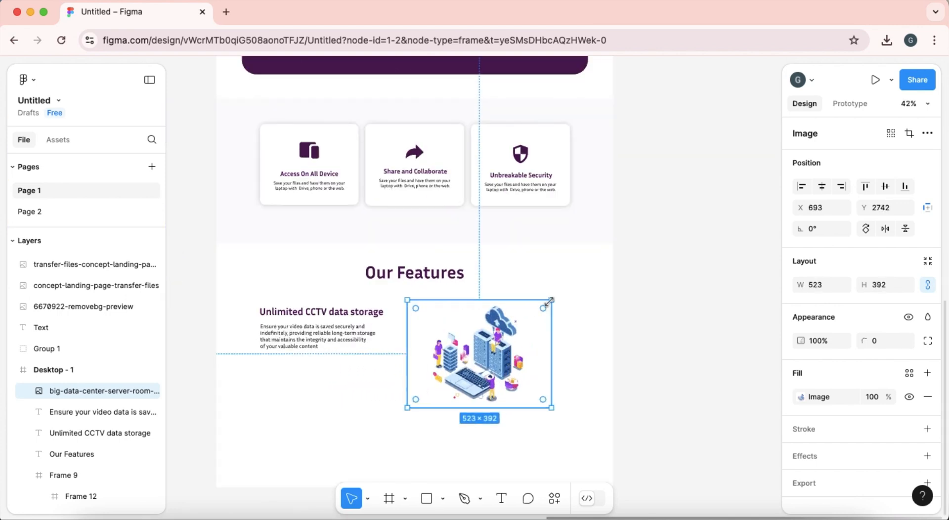
Step: Shrink the server room illustration to about 416 × 311 and place it opposite the CCTV heading and description
drag(542, 308, 509, 330)
drag(456, 346, 507, 343)
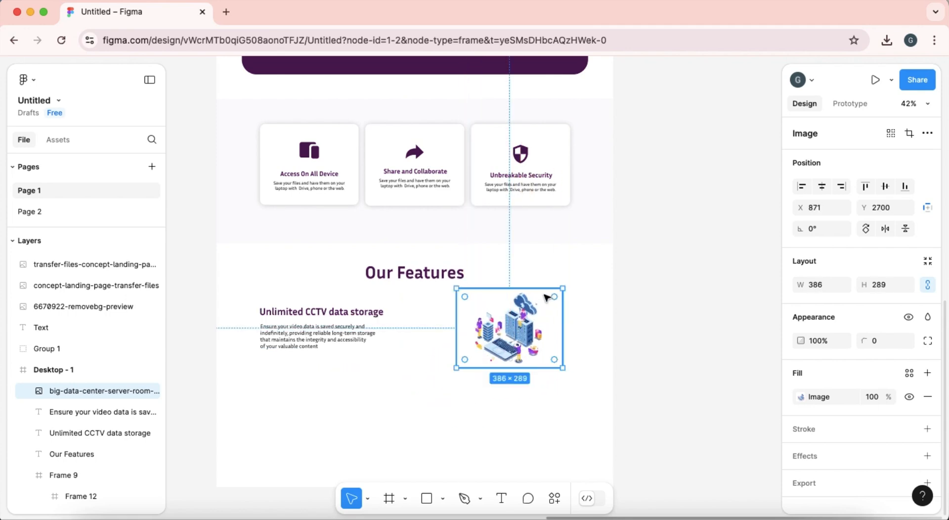
drag(556, 290, 568, 282)
drag(516, 341, 519, 339)
Step: Move the "Unlimited CCTV data storage" heading and its description down together, placing the heading at about Y 2788
click(346, 313)
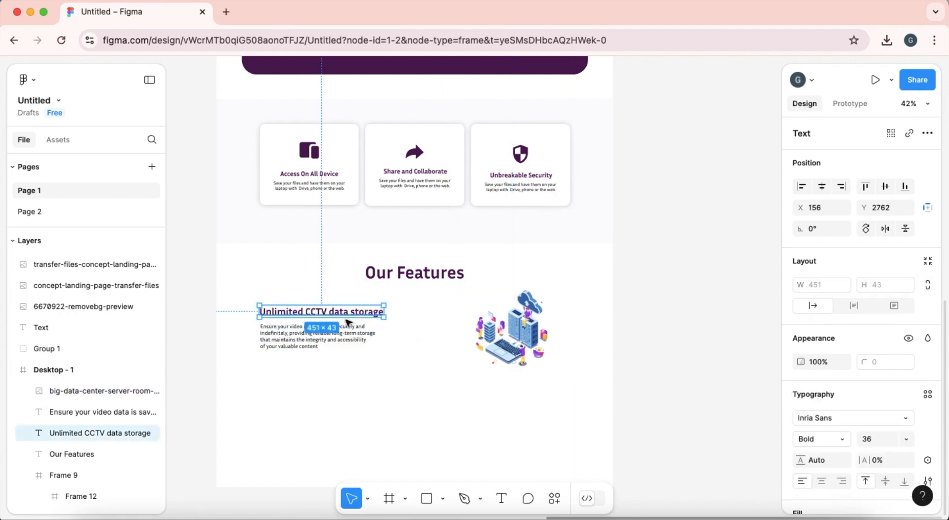
click(329, 348)
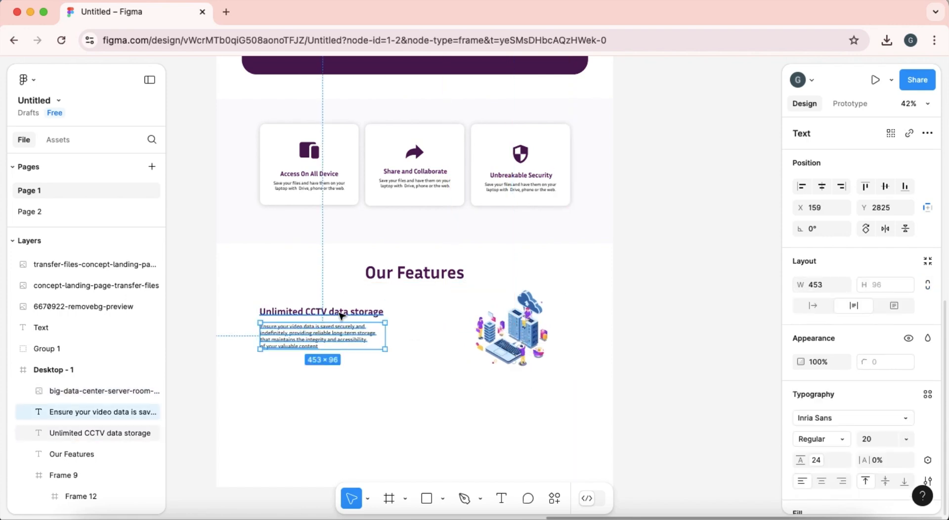
shift+click(347, 335)
drag(347, 335, 348, 344)
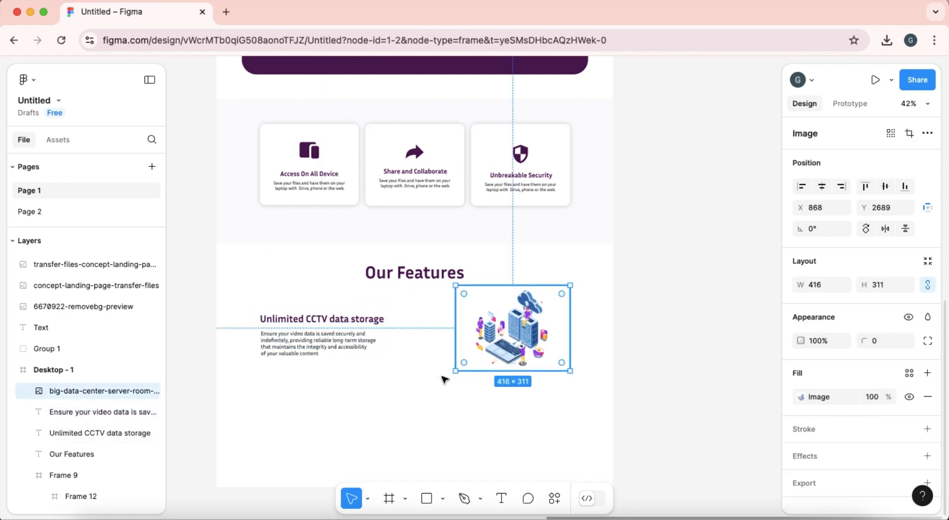
Step: Enlarge the server room illustration to about 456 × 341 and nudge it up slightly to about Y 2678
drag(455, 371, 442, 374)
drag(497, 345, 497, 342)
click(415, 338)
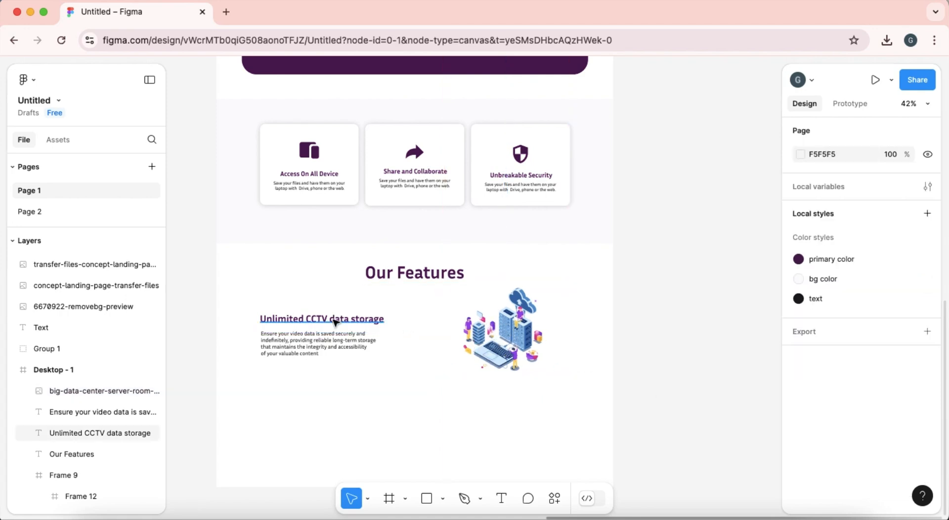
Step: Set the line height of the CCTV description paragraph to 28
scroll(335, 322, up, 3)
click(333, 346)
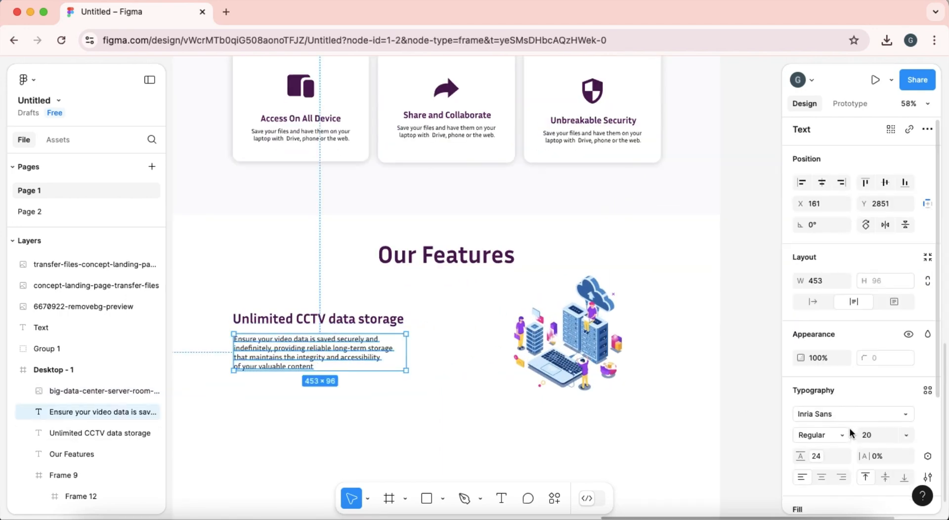
scroll(851, 433, down, 3)
click(817, 372)
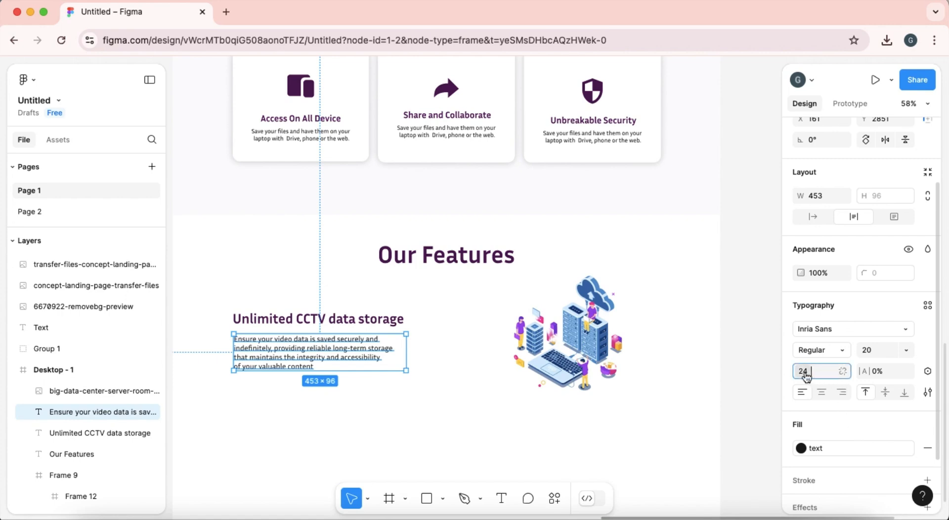
click(805, 372)
click(834, 390)
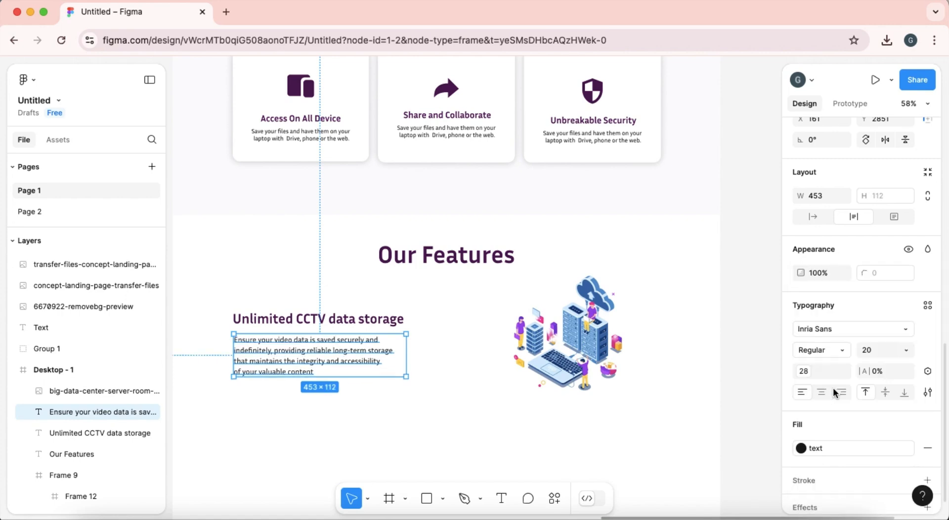
click(527, 437)
Step: Set the font size of the "Unlimited CCTV data storage" heading to 38
click(366, 357)
click(329, 322)
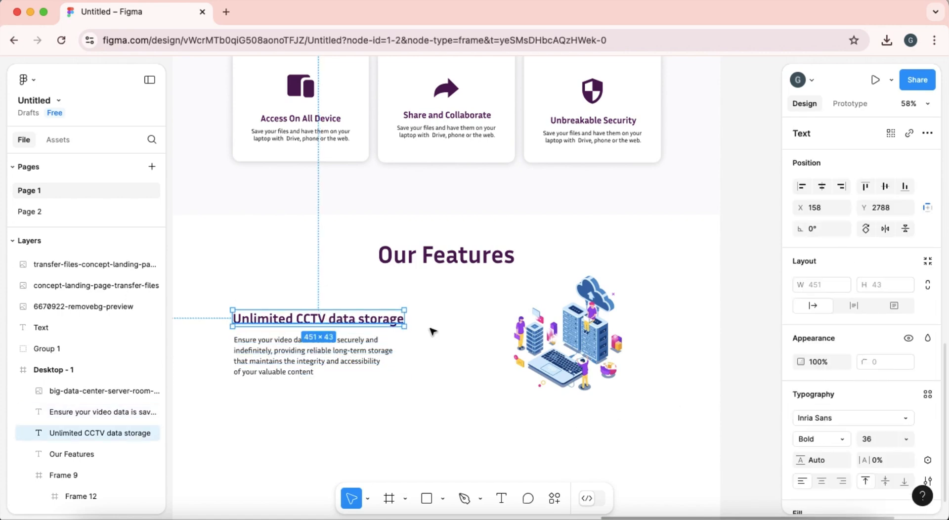
scroll(855, 445, down, 2)
scroll(855, 446, down, 1)
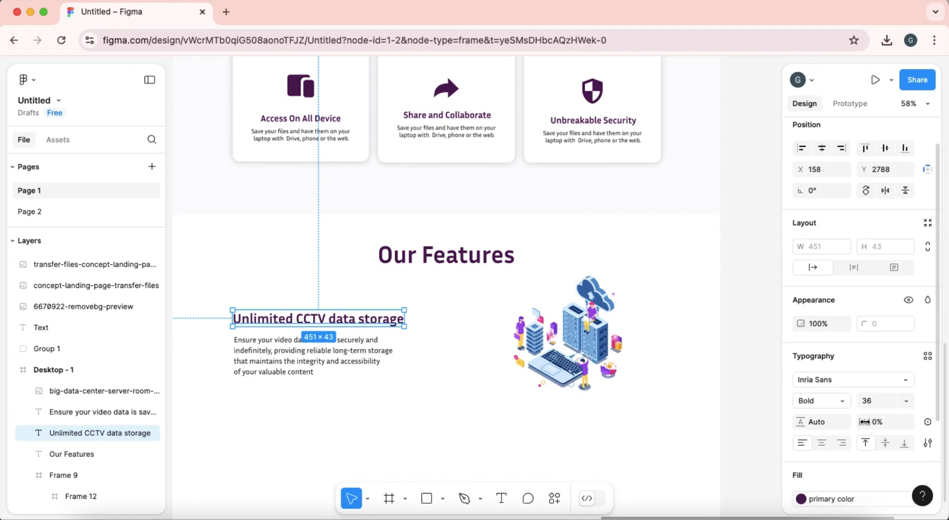
text(38)
key(Return)
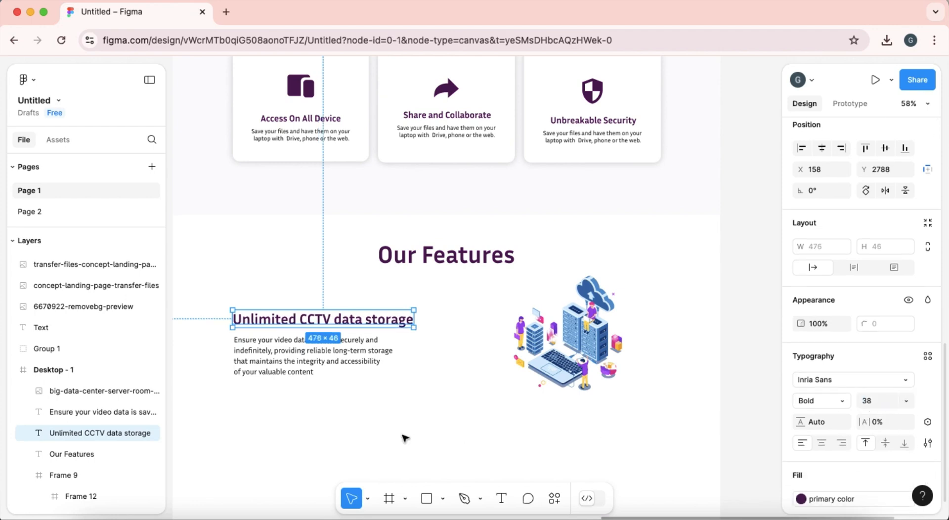
click(410, 447)
Step: Shift the server room illustration slightly right to about X 836, Y 2680
scroll(415, 400, down, 5)
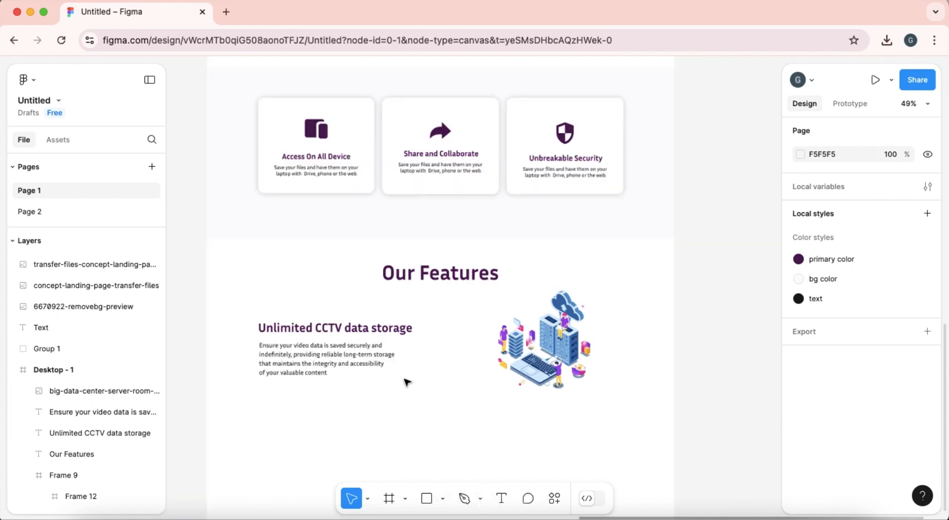
click(491, 358)
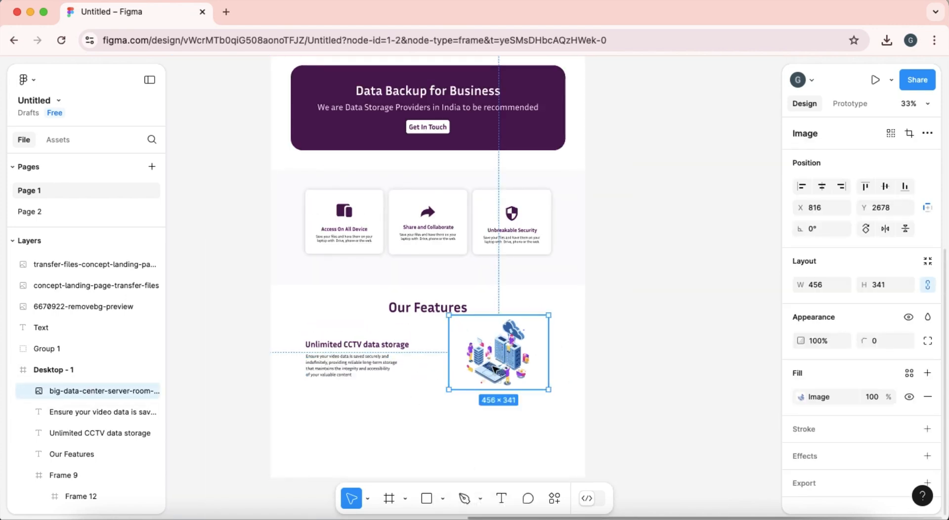
click(677, 409)
drag(506, 360, 512, 362)
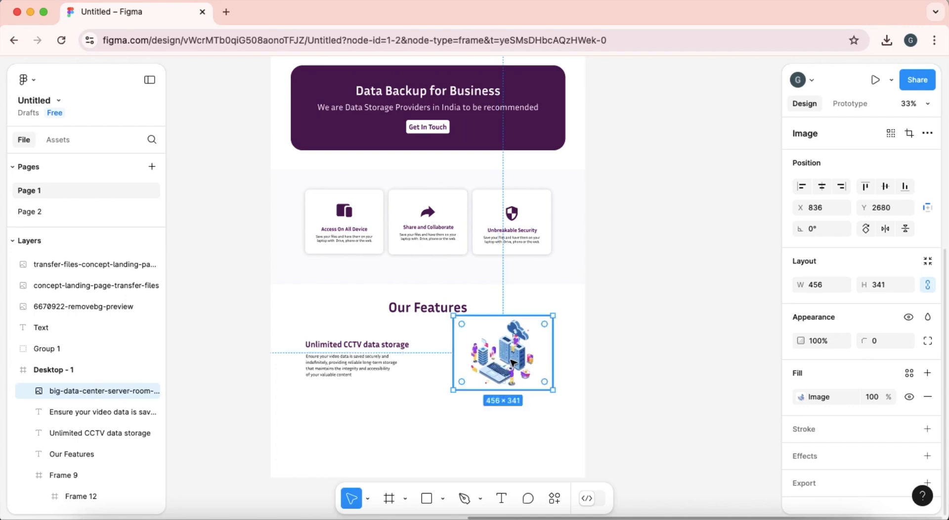
Step: Extend the Desktop - 1 frame downward to a height of about 3980
scroll(512, 361, down, 5)
scroll(510, 361, up, 3)
scroll(513, 363, down, 5)
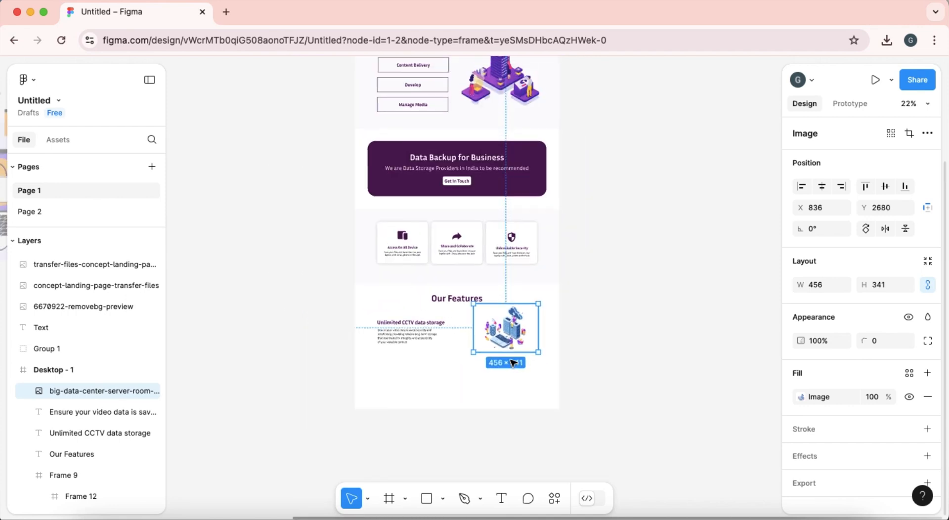
click(424, 133)
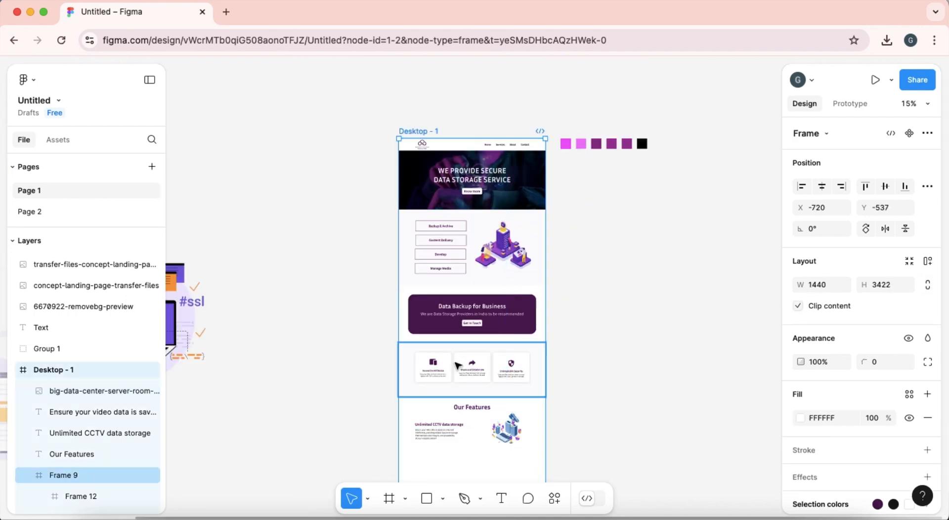
scroll(459, 366, down, 3)
drag(480, 315, 479, 365)
key(super+z)
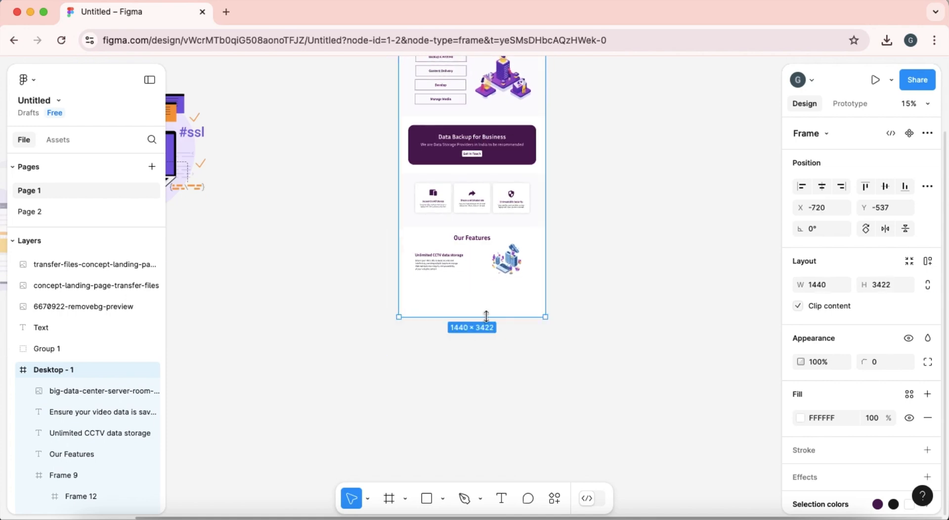
drag(486, 315, 483, 374)
scroll(479, 332, up, 3)
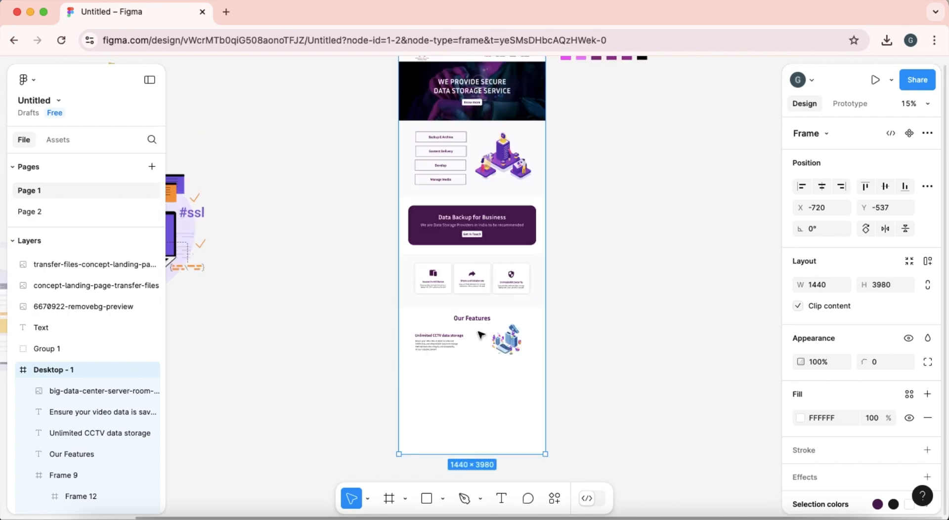
Step: Duplicate the CCTV heading and description together and place the copy below the server room illustration
click(438, 336)
scroll(425, 351, up, 1)
click(612, 373)
scroll(412, 366, up, 5)
click(616, 342)
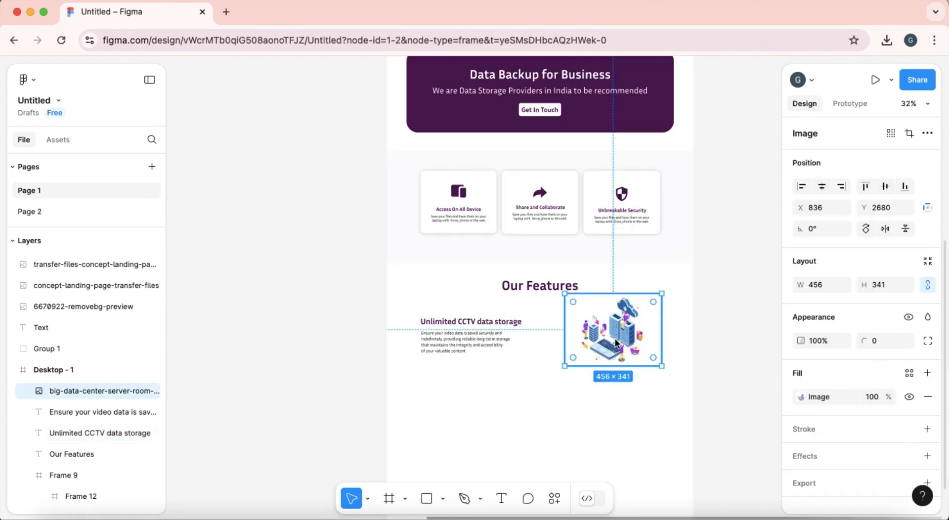
click(475, 323)
click(470, 353)
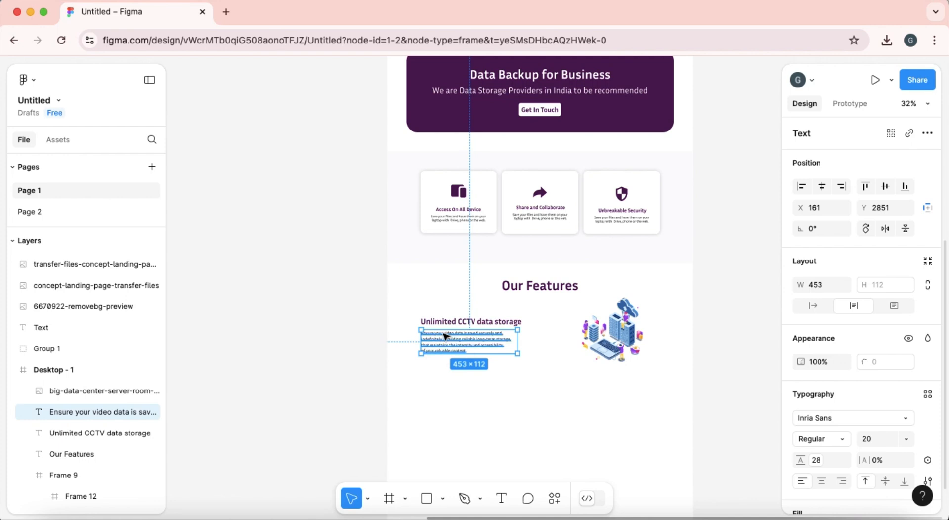
shift+click(459, 322)
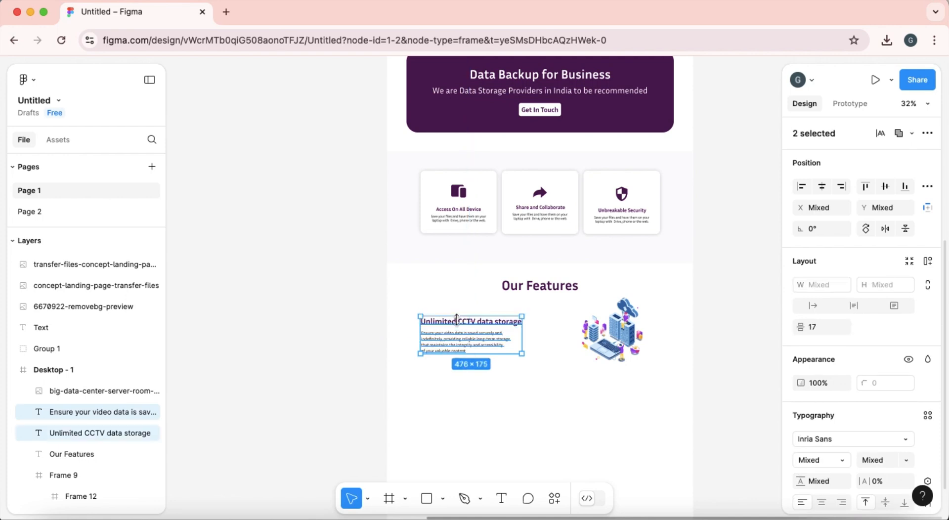
alt+drag(455, 347, 583, 420)
scroll(573, 410, down, 2)
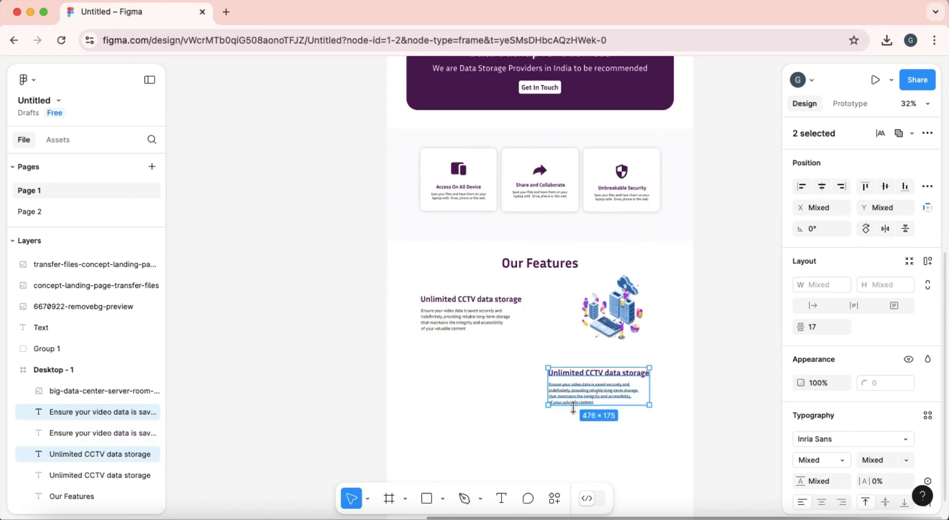
Step: Duplicate the CCTV heading and description again as a third row under the first column, heading at about X 161, Y 3482
scroll(570, 372, down, 1)
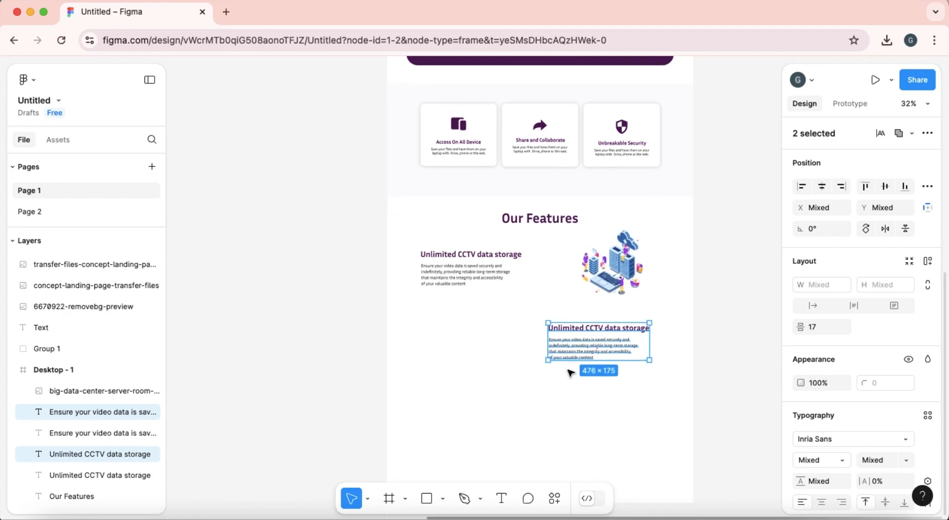
alt+drag(572, 346, 444, 413)
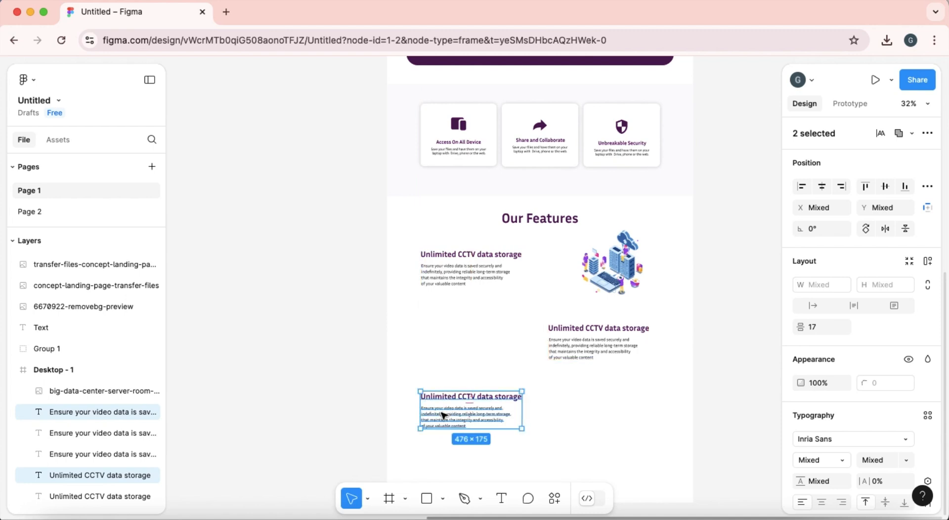
drag(445, 410, 444, 417)
click(350, 380)
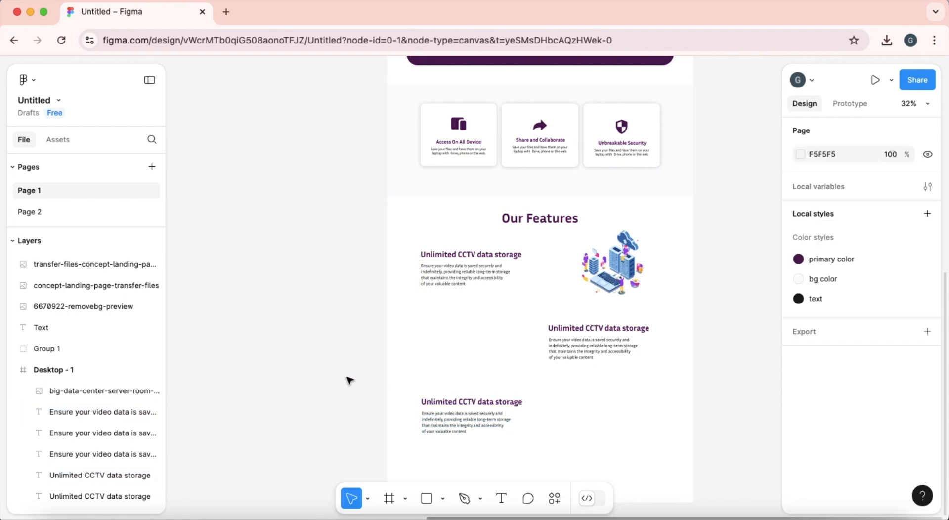
Step: Move the illustration of the man with folders and two phones into the Our Features section, at about X 50, Y 2873
scroll(348, 378, down, 5)
scroll(354, 382, up, 5)
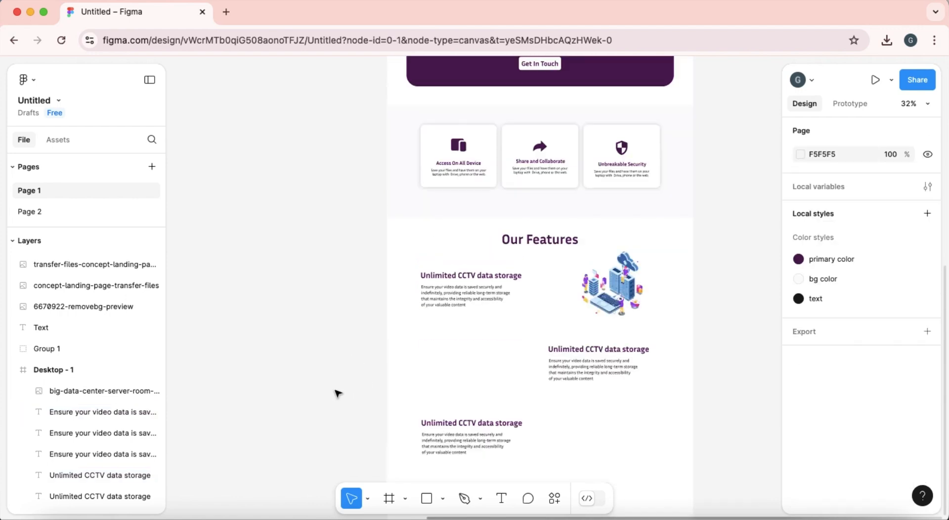
scroll(252, 408, down, 5)
drag(251, 392, 509, 385)
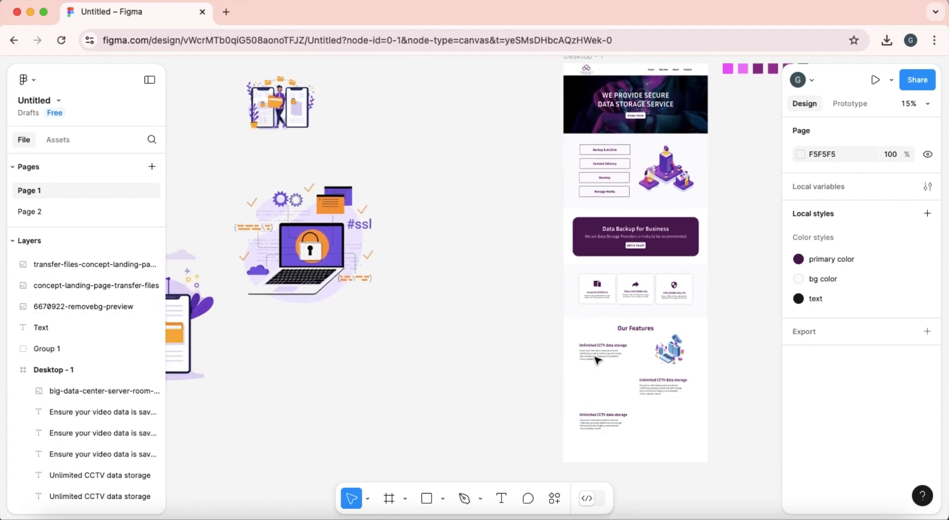
click(306, 244)
drag(297, 127, 607, 383)
Step: Shrink the two-phones illustration to about 409 × 409 and place it beside the second row's text at about X 131, Y 2993
scroll(607, 383, up, 10)
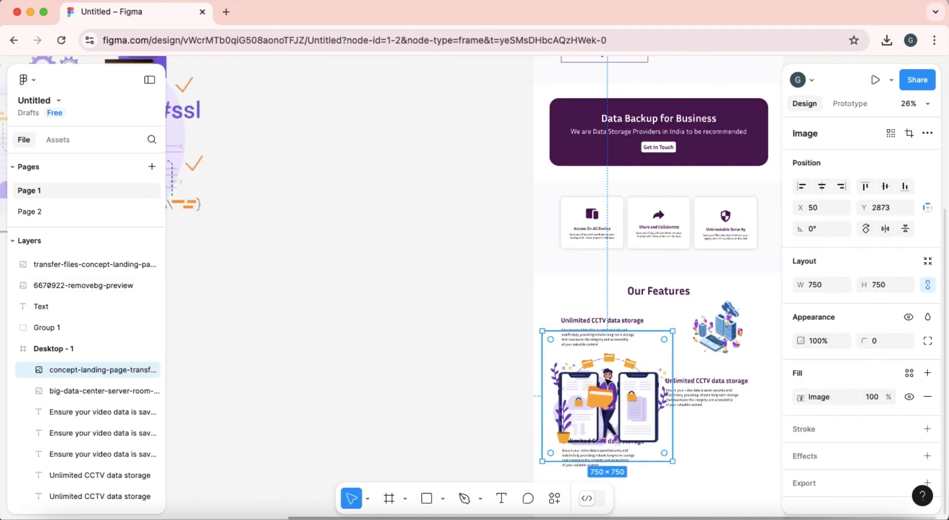
scroll(615, 307, down, 4)
scroll(615, 306, right, 5)
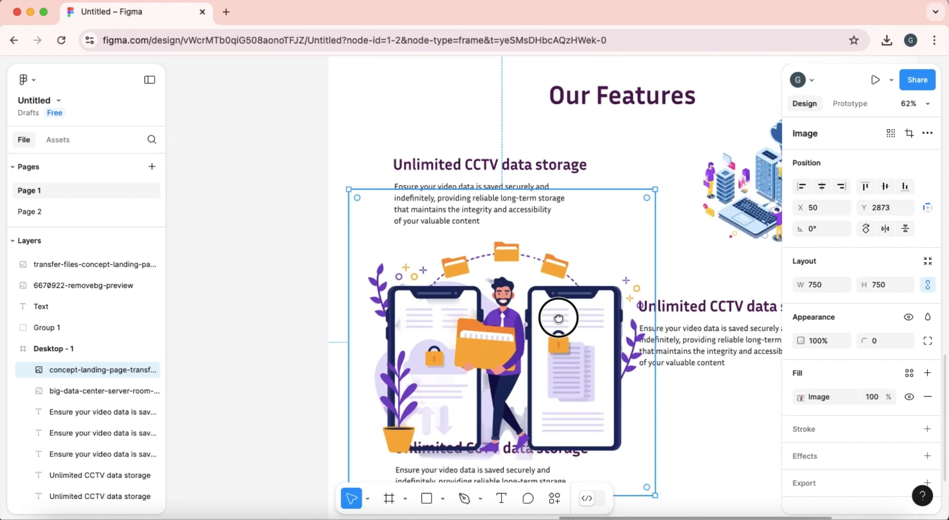
drag(637, 169, 497, 306)
drag(429, 395, 467, 309)
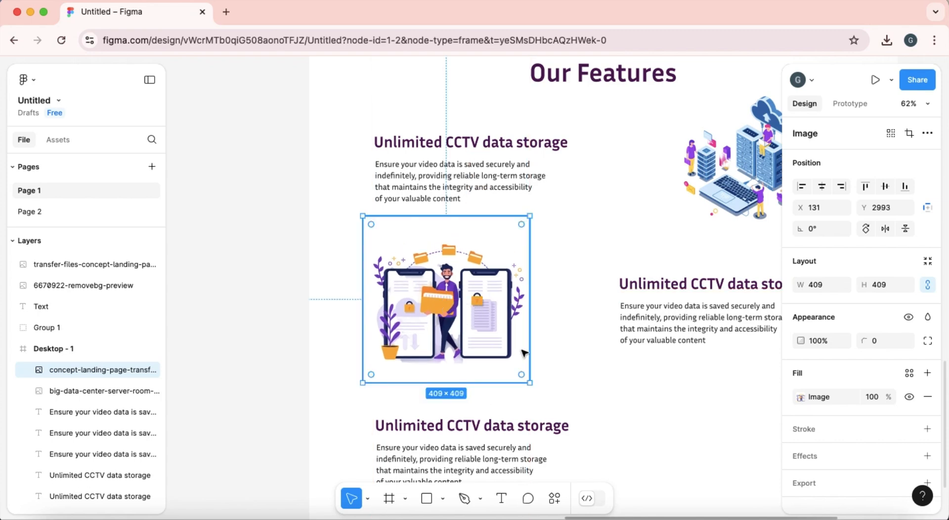
scroll(519, 361, down, 5)
click(494, 389)
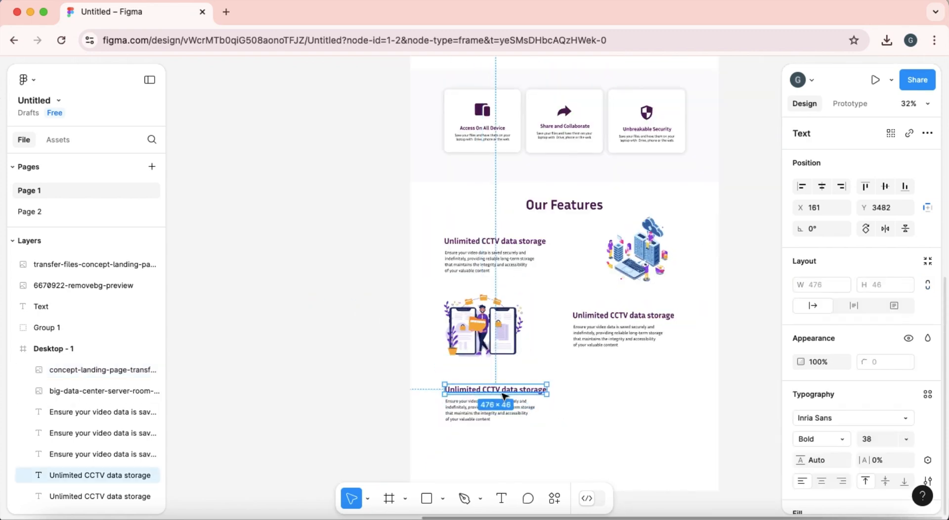
click(490, 416)
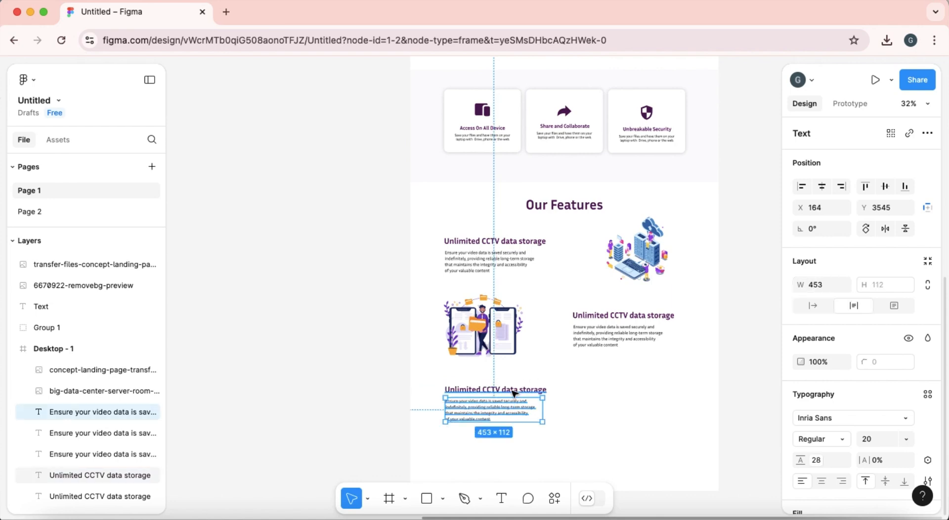
scroll(329, 328, down, 3)
click(323, 339)
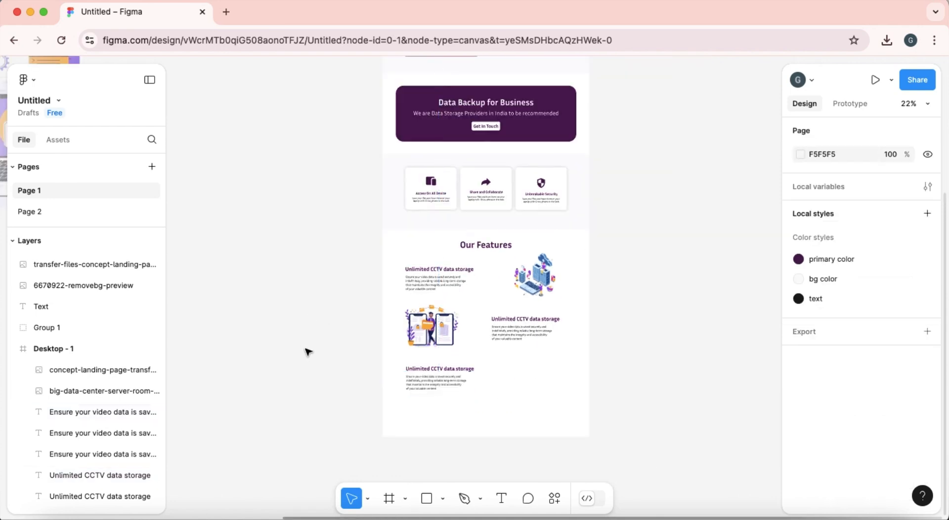
Step: Move the laptop with padlock illustration into the lower part of the Our Features section, at about X 365, Y 2884
drag(308, 351, 527, 386)
click(308, 216)
drag(307, 214, 846, 484)
drag(751, 430, 528, 369)
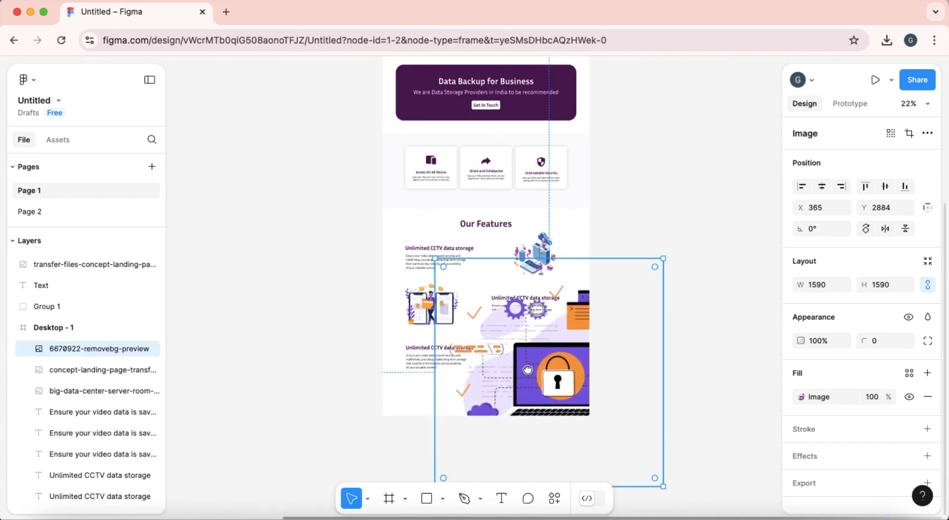
Step: Scale the laptop illustration down to about 386 × 386 and place it beside the third row's text at about X 826, Y 3398
drag(664, 259, 547, 385)
drag(490, 390, 527, 343)
drag(584, 321, 534, 368)
drag(508, 402, 526, 364)
drag(557, 328, 550, 334)
drag(524, 365, 531, 363)
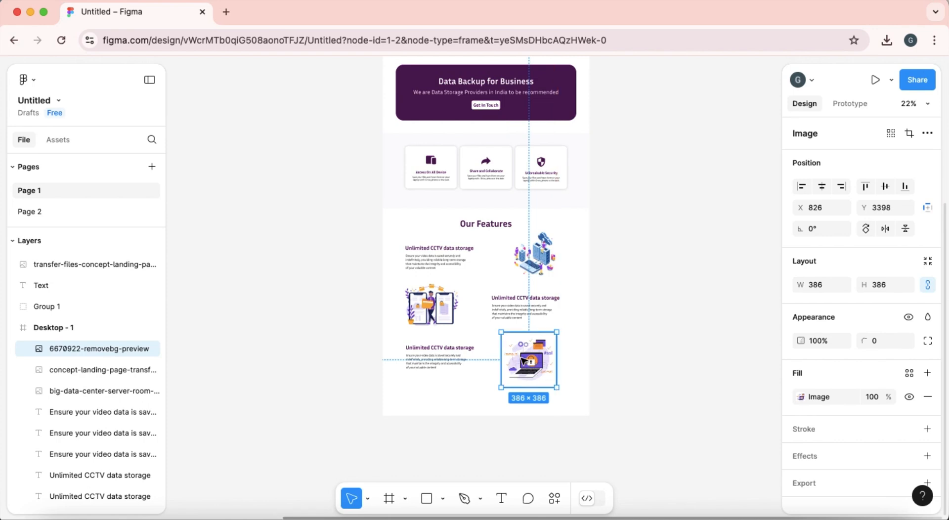
click(599, 356)
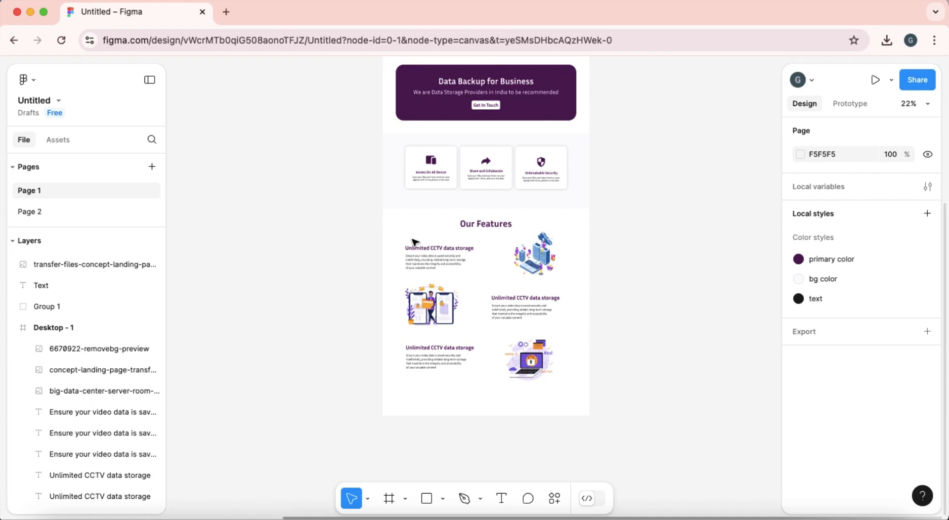
Step: Move the third row's heading and description together slightly down to line up with the laptop illustration
scroll(509, 267, up, 1)
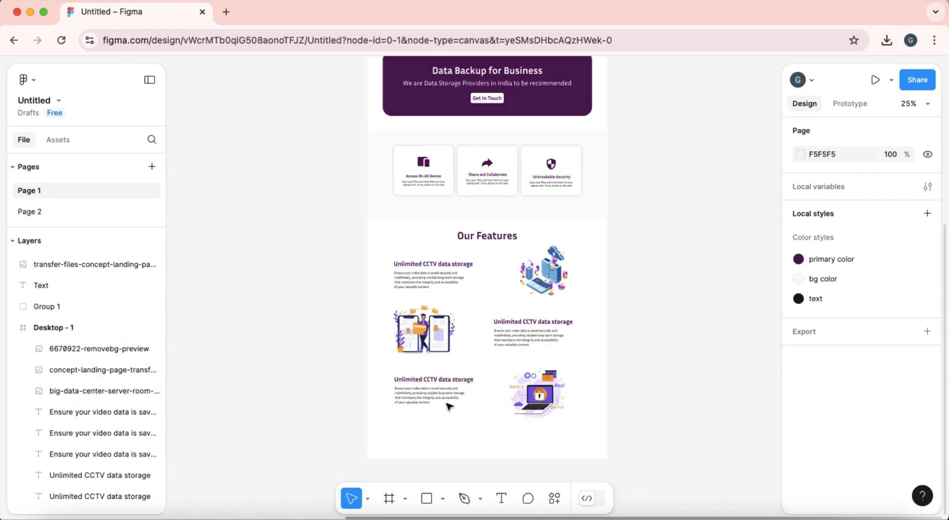
click(408, 390)
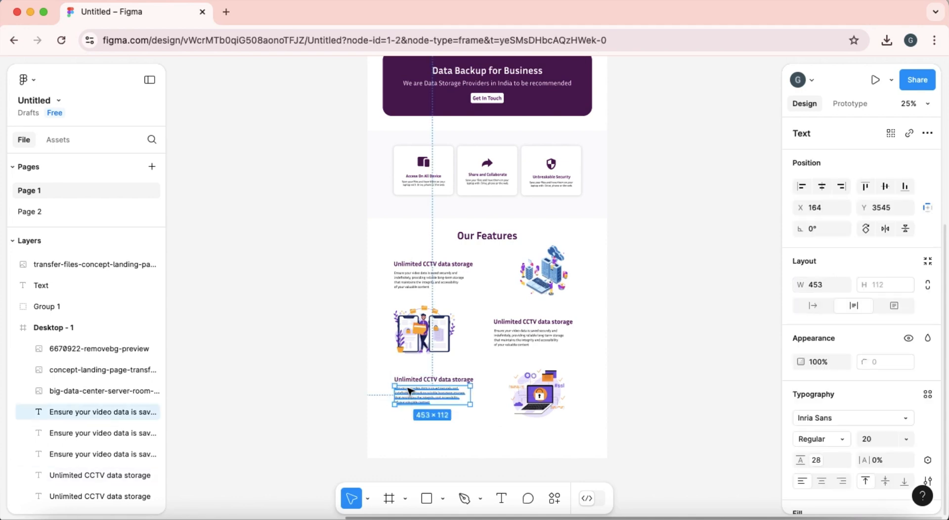
shift+click(411, 380)
drag(415, 395, 420, 394)
click(544, 392)
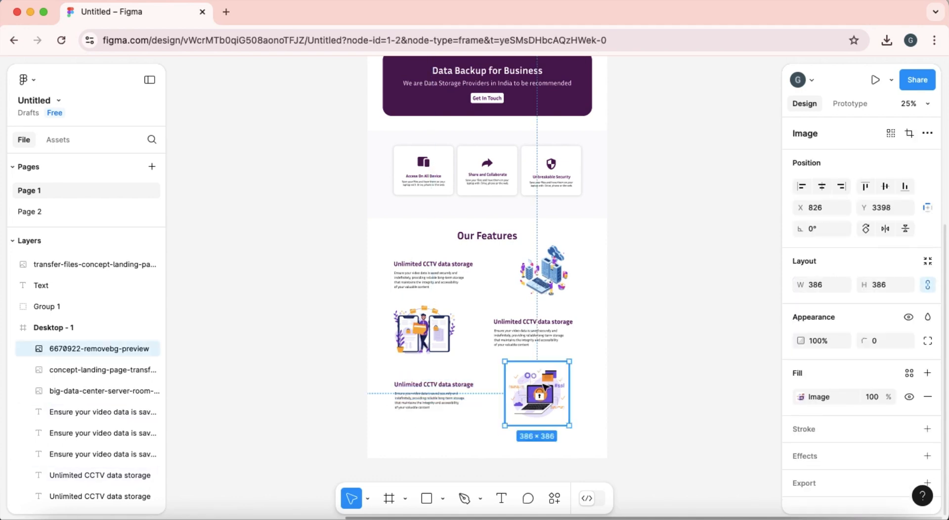
click(701, 380)
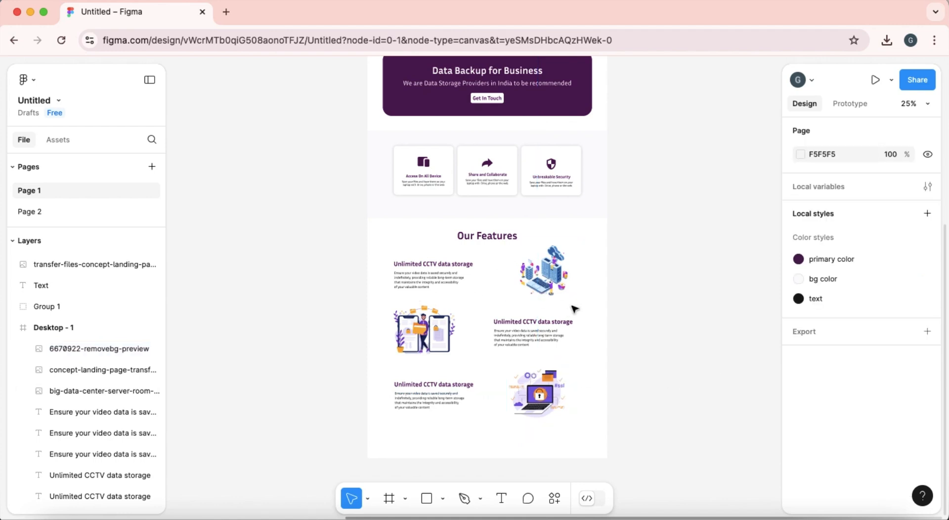
click(487, 236)
click(623, 299)
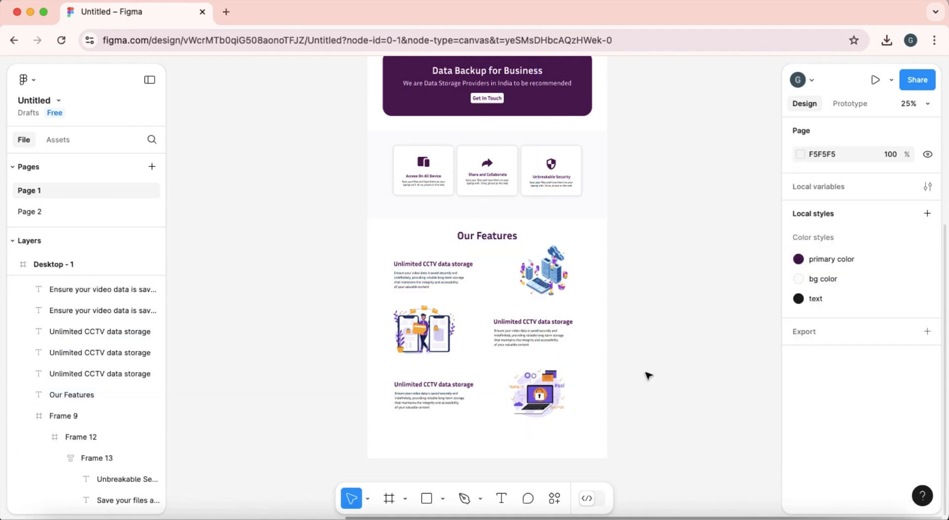
scroll(647, 376, down, 2)
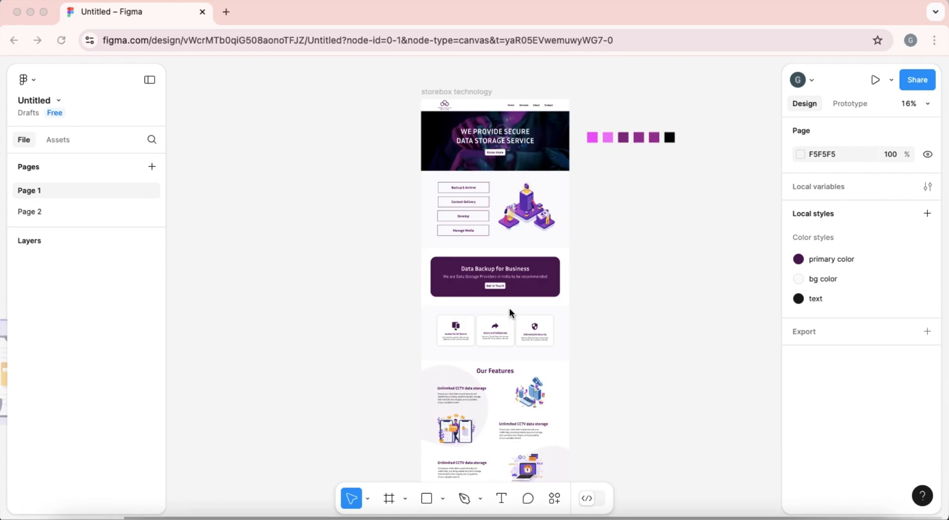
click(446, 104)
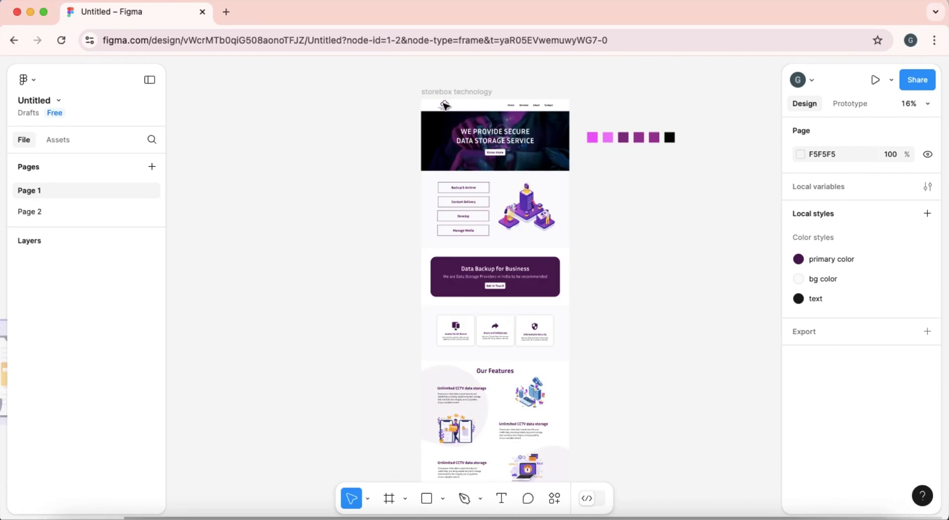
click(625, 322)
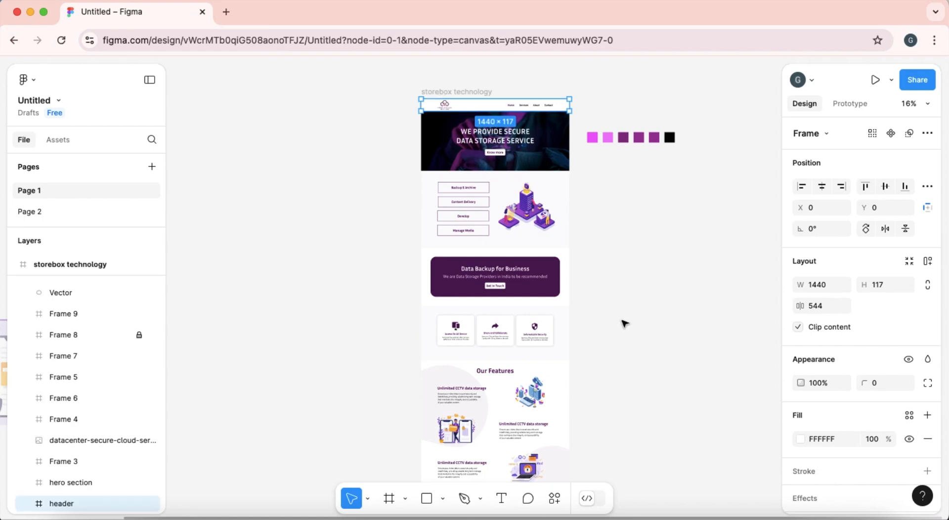
scroll(520, 158, up, 5)
scroll(520, 157, down, 5)
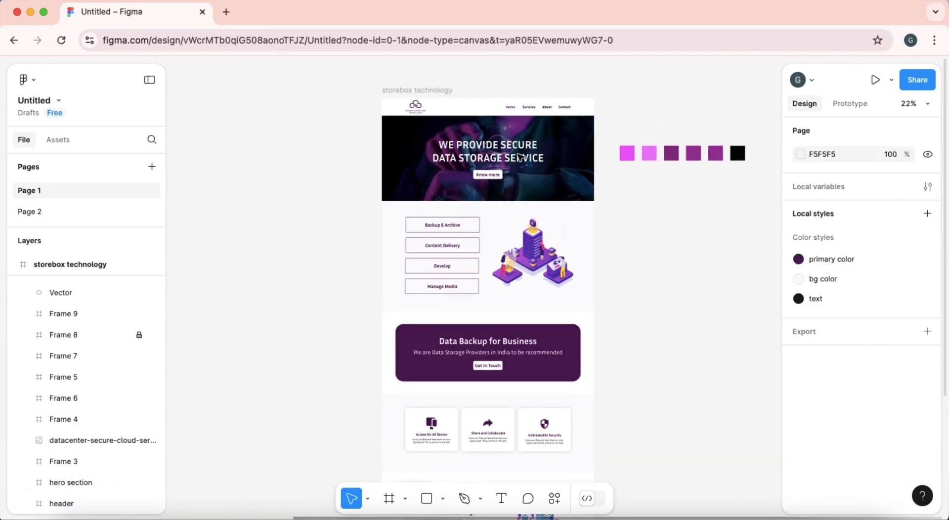
Step: Preview the storebox technology frame, look through the page from header to features, and close the preview
click(437, 108)
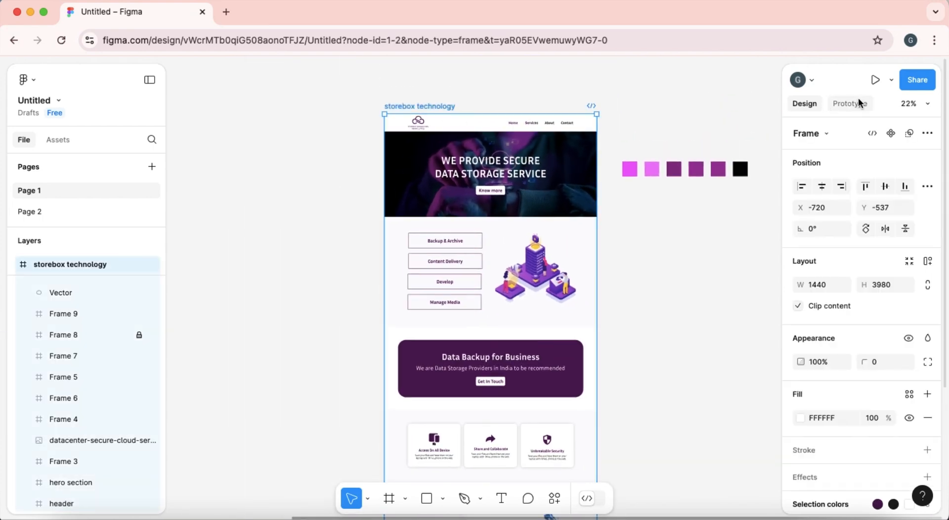
click(891, 80)
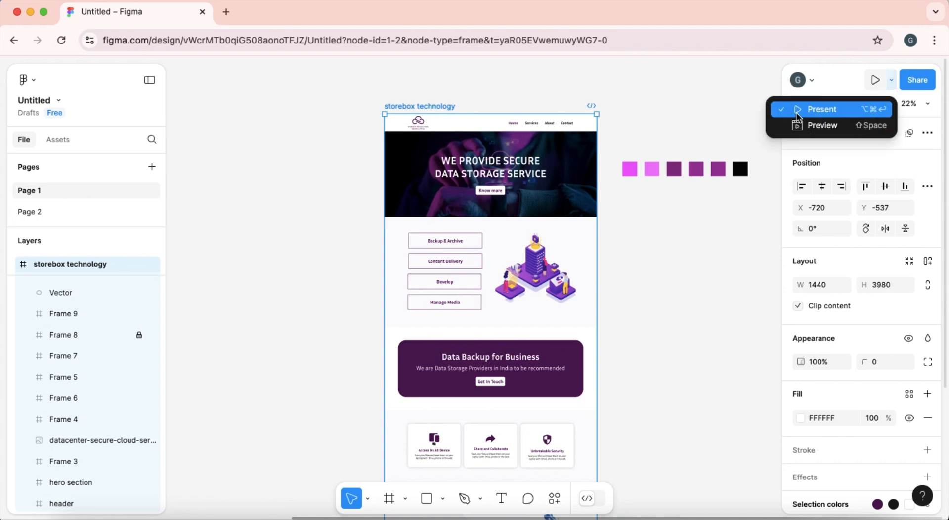
click(799, 129)
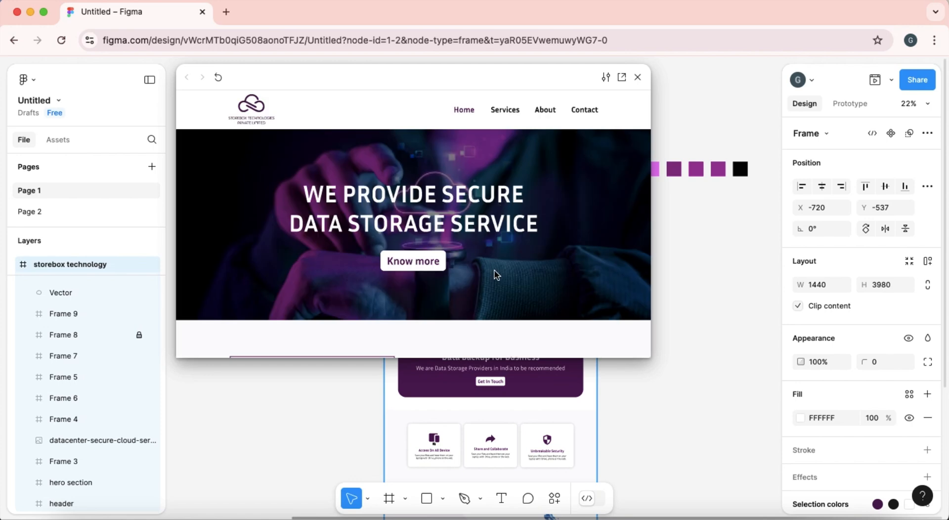
scroll(497, 276, down, 10)
scroll(496, 275, down, 10)
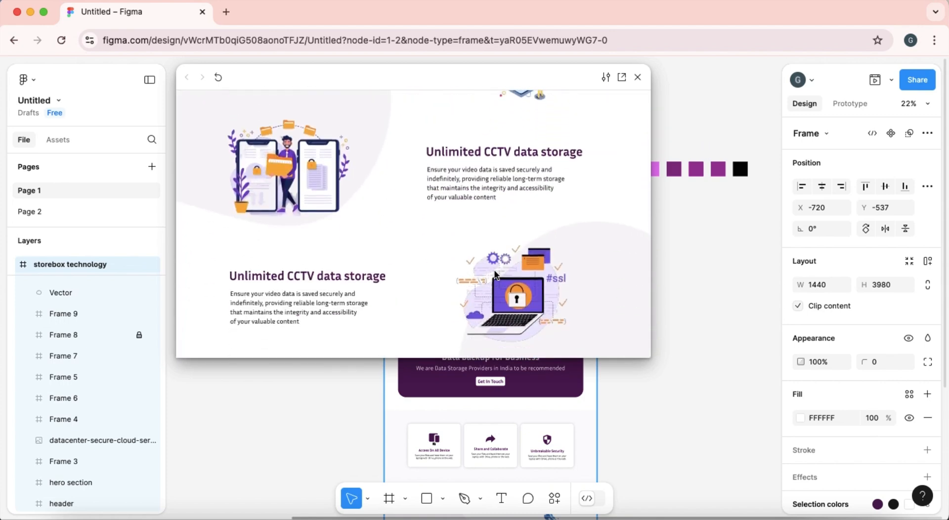
scroll(495, 274, up, 5)
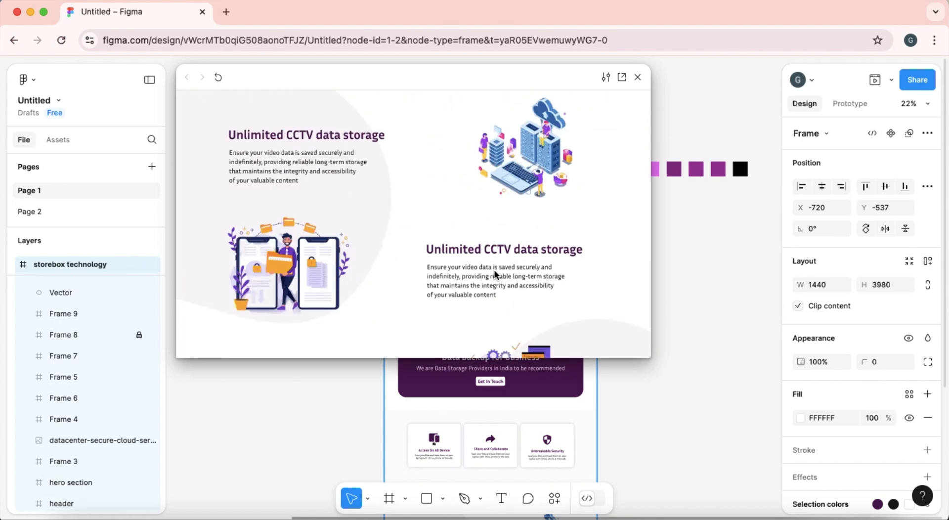
scroll(494, 271, up, 15)
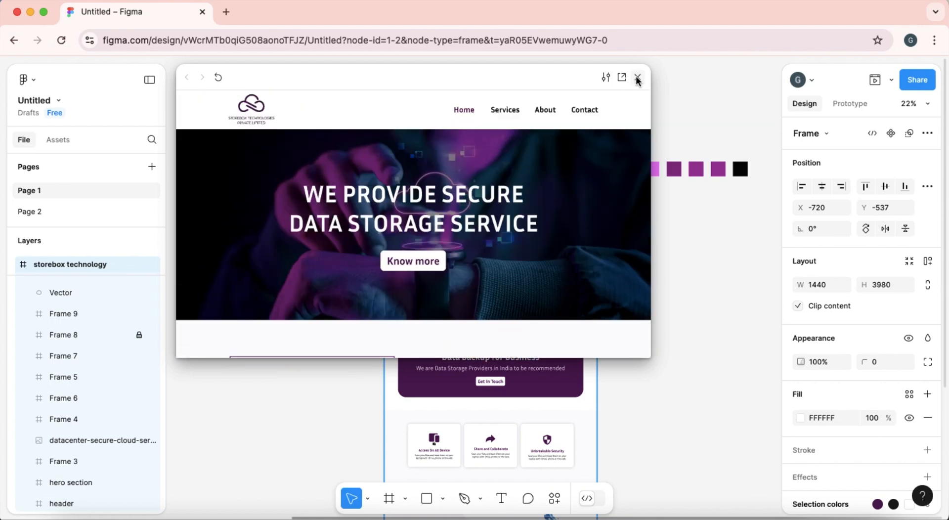
click(637, 78)
Step: Review the finished landing page on the canvas, from the hero section through the service blocks to the Our Features rows
scroll(559, 289, up, 5)
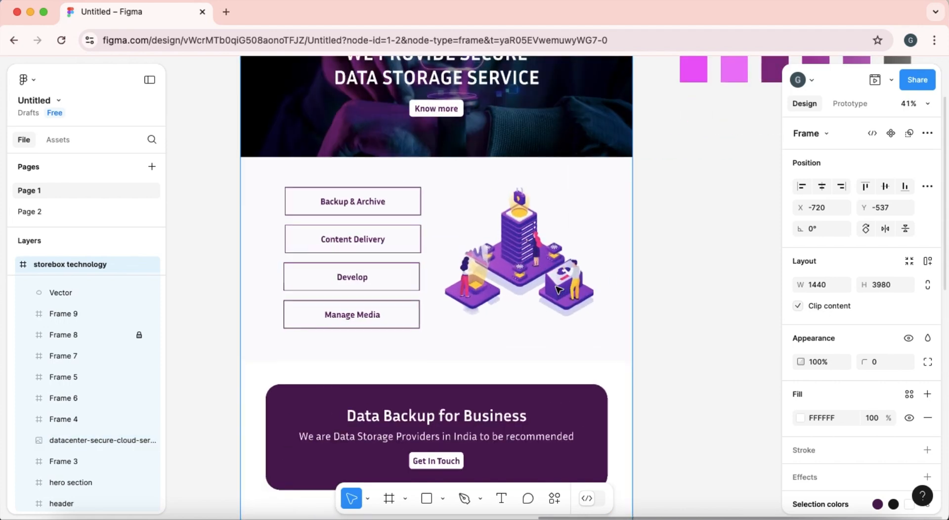
scroll(558, 289, up, 4)
scroll(558, 289, left, 3)
click(556, 289)
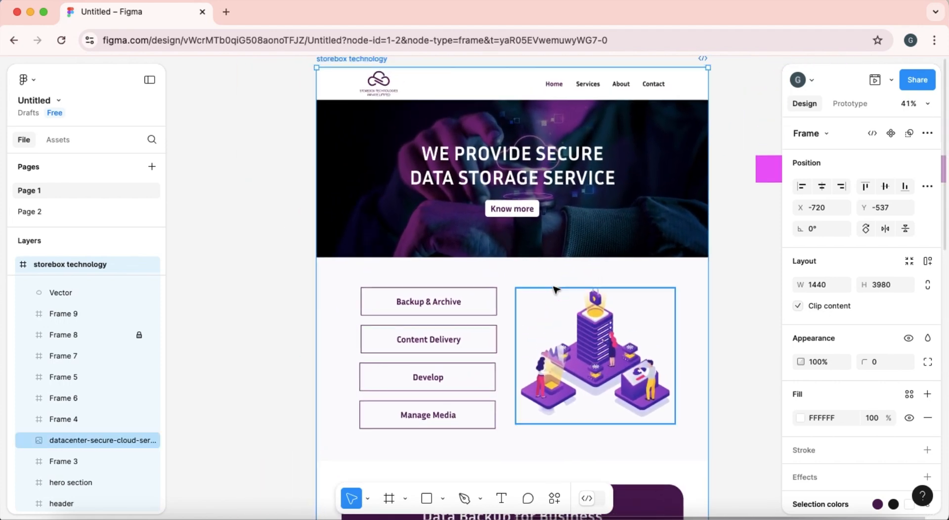
scroll(556, 289, up, 1)
scroll(556, 289, right, 1)
scroll(556, 289, down, 10)
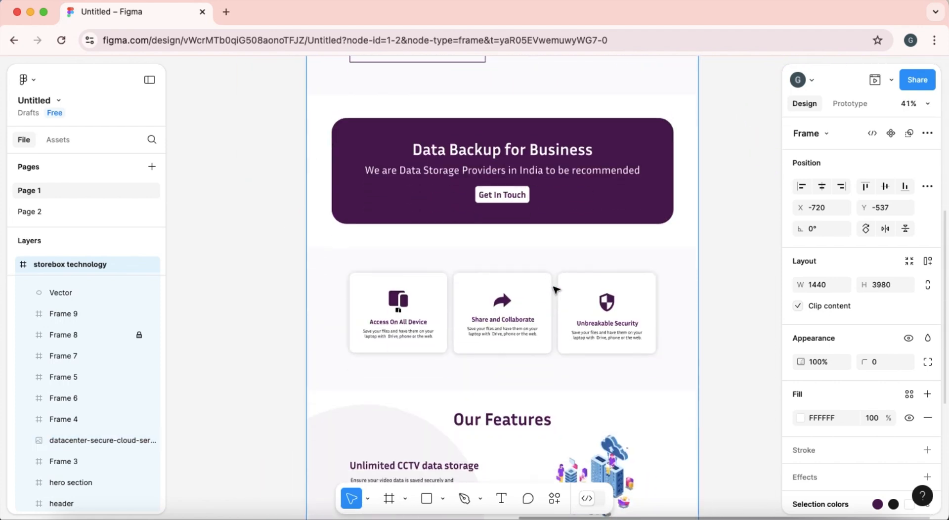
scroll(556, 289, down, 8)
scroll(556, 289, right, 1)
scroll(557, 290, down, 6)
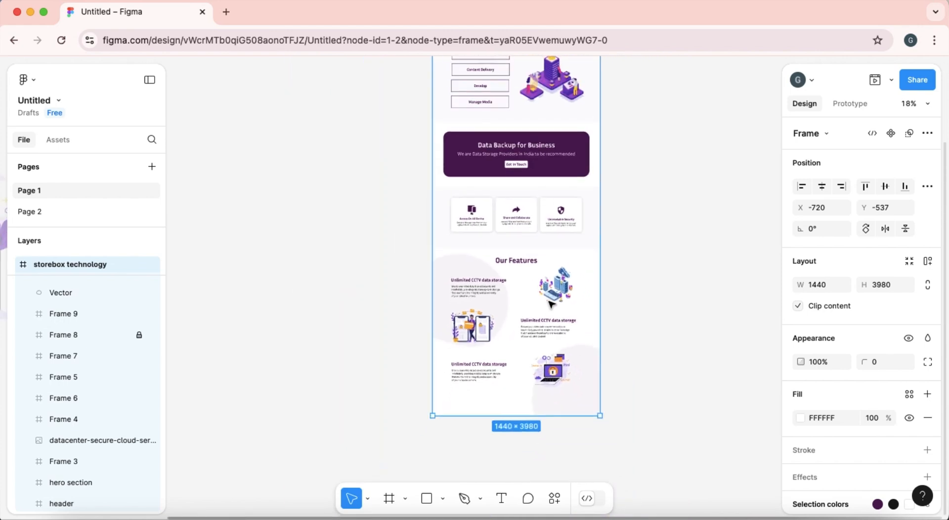
scroll(569, 218, right, 1)
scroll(568, 218, up, 4)
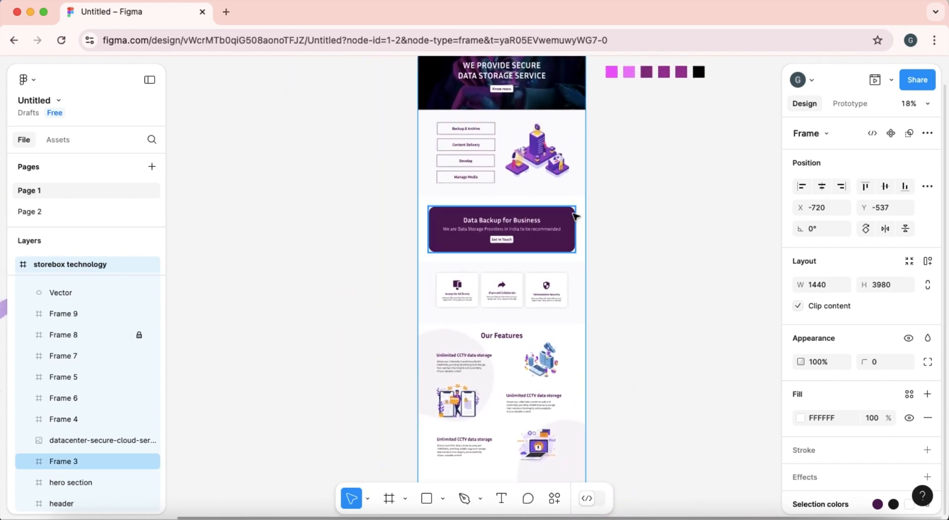